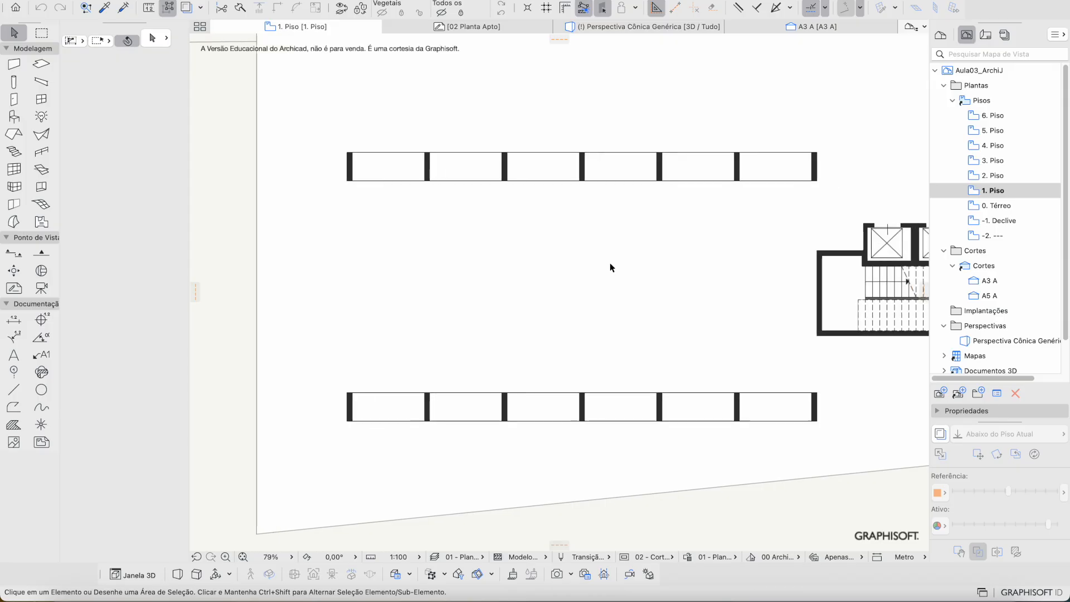
Step: Pan and zoom around the 1. Piso floor plan
scroll(574, 276, "down", 5)
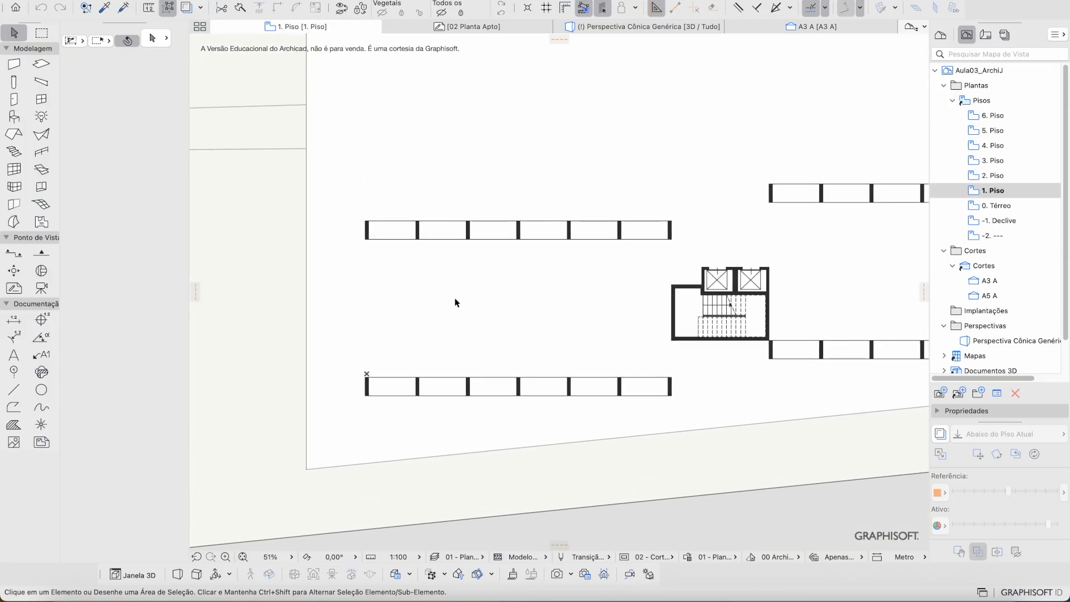
scroll(456, 267, "right", 1)
scroll(456, 267, "right", 2)
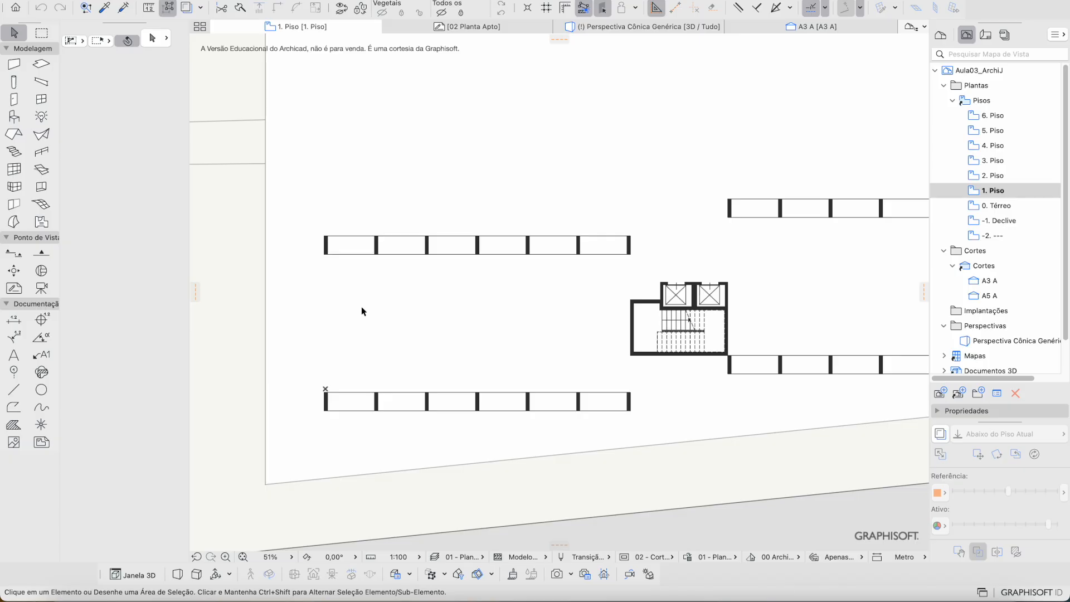
scroll(390, 360, "down", 5)
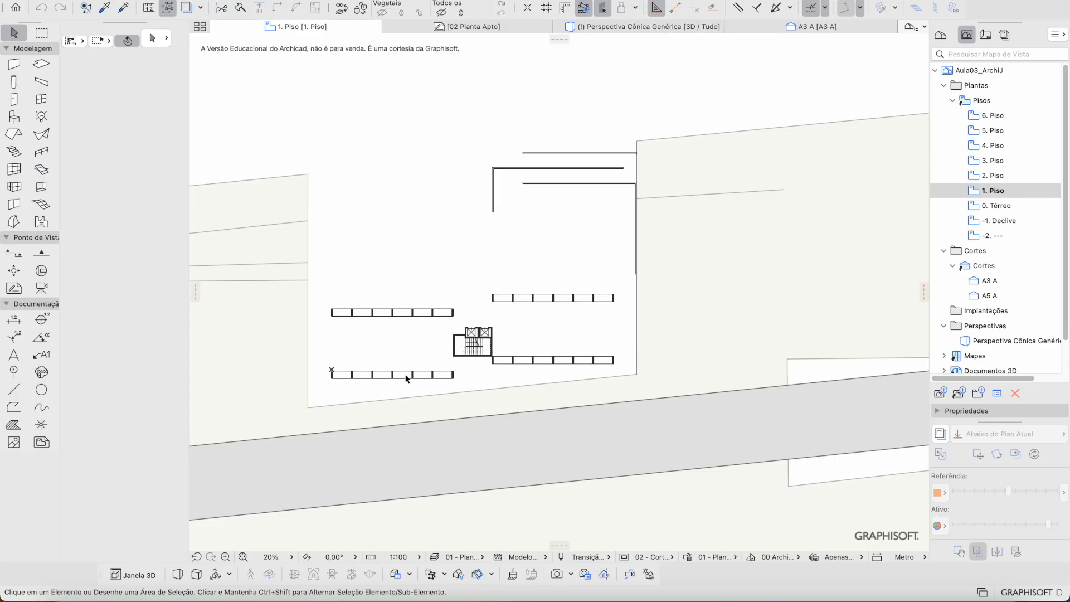
scroll(380, 363, "up", 6)
scroll(379, 362, "left", 2)
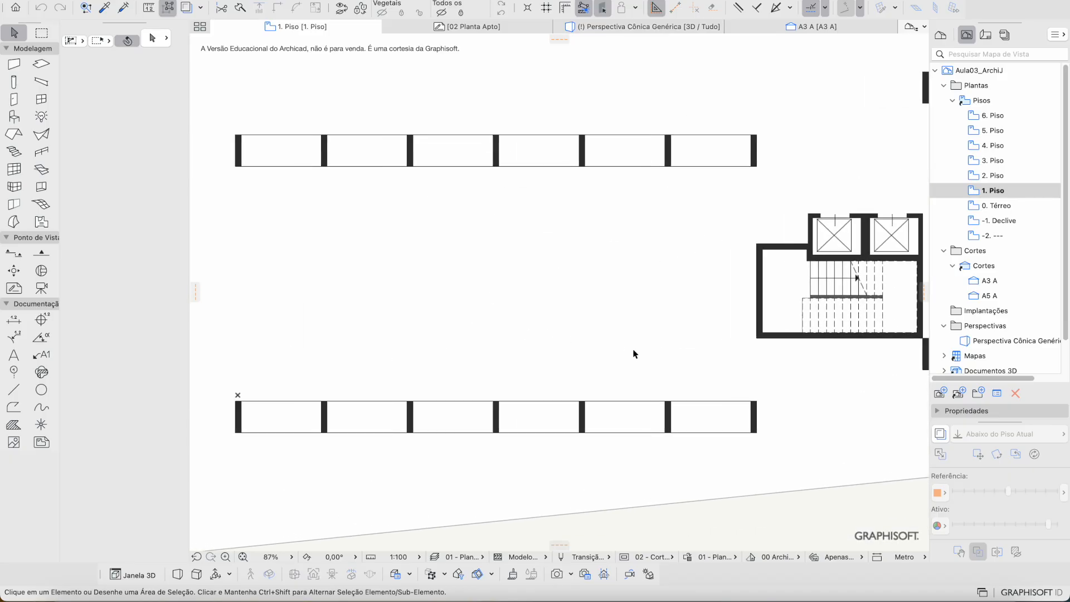
Step: Collapse the Pisos folder of floor plans in the View Map
left_click(941, 35)
left_click(968, 35)
left_click(953, 102)
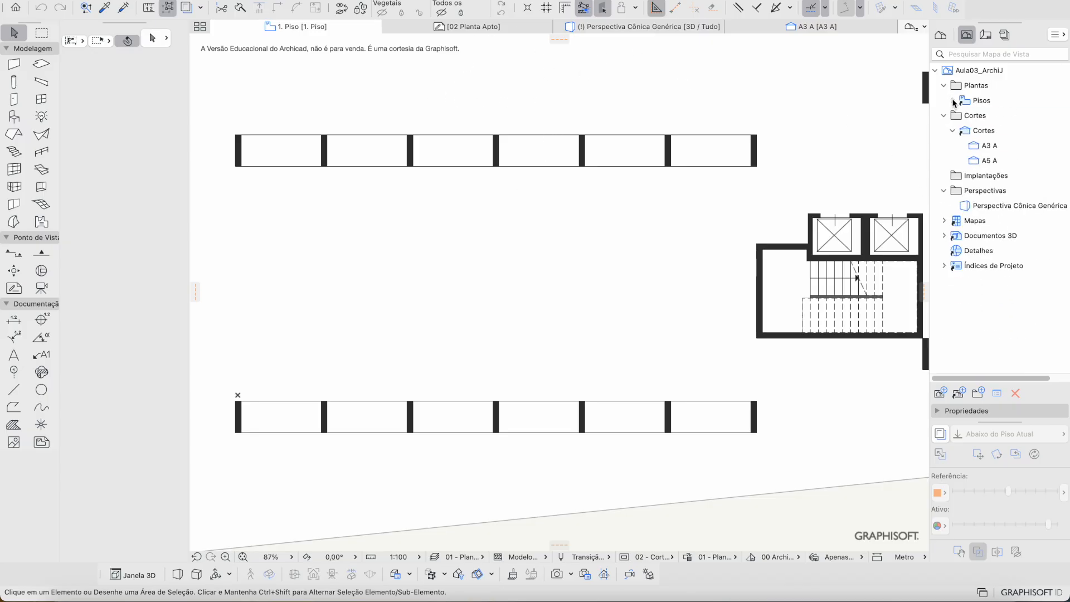
Step: Collapse the Cortes, Plantas and Perspectivas folders in the View Map
left_click(948, 116)
left_click(944, 115)
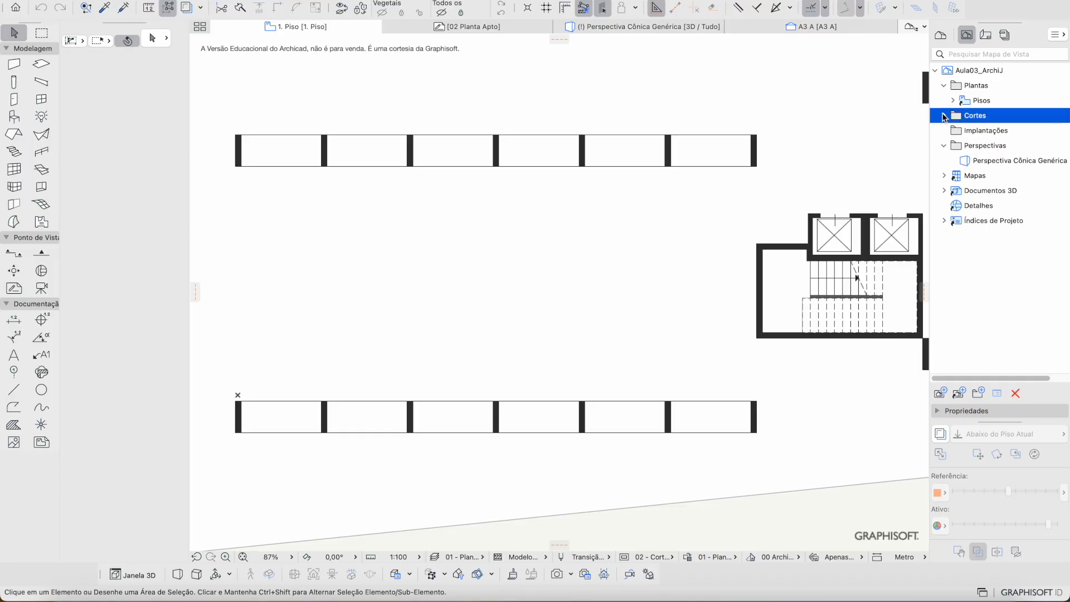
left_click(942, 86)
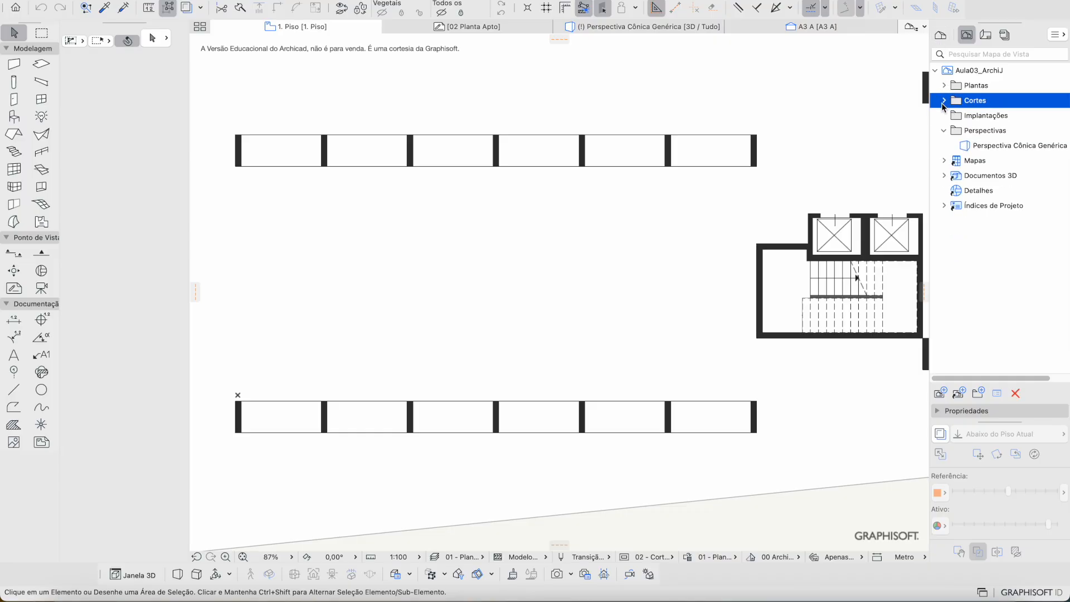
left_click(944, 132)
Step: Switch the Navigator to the Project Map and browse its stories, worksheets and 3D documents
left_click(941, 35)
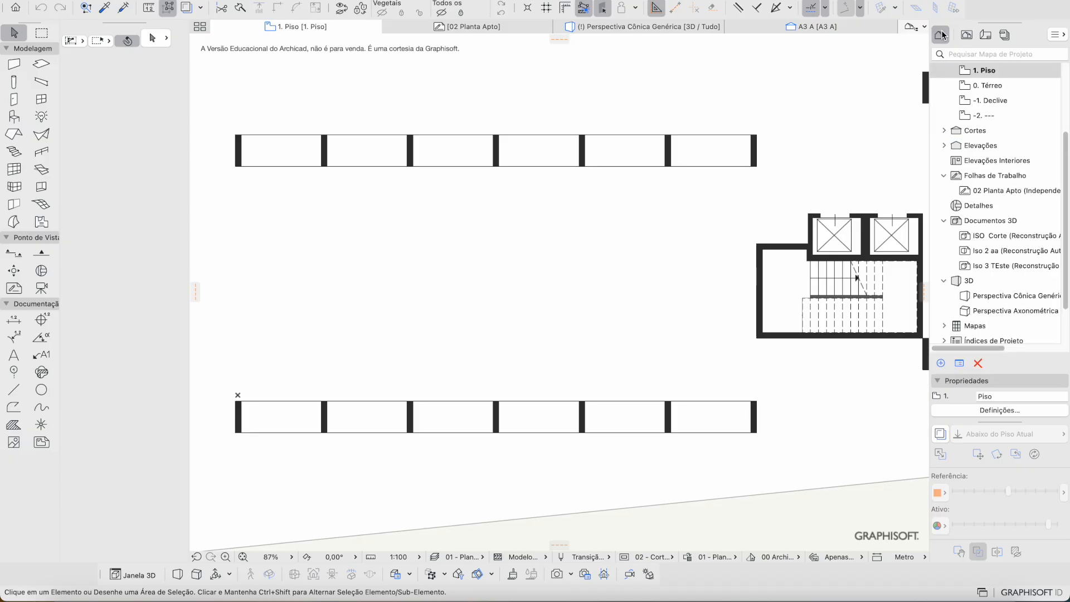
scroll(977, 284, "down", 3)
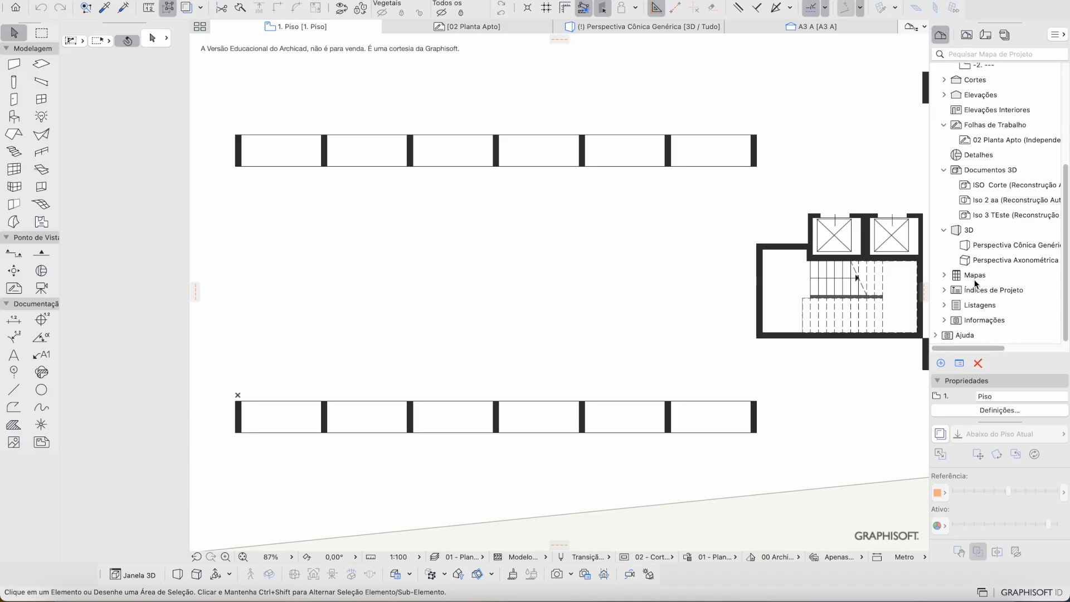
scroll(1005, 173, "up", 2)
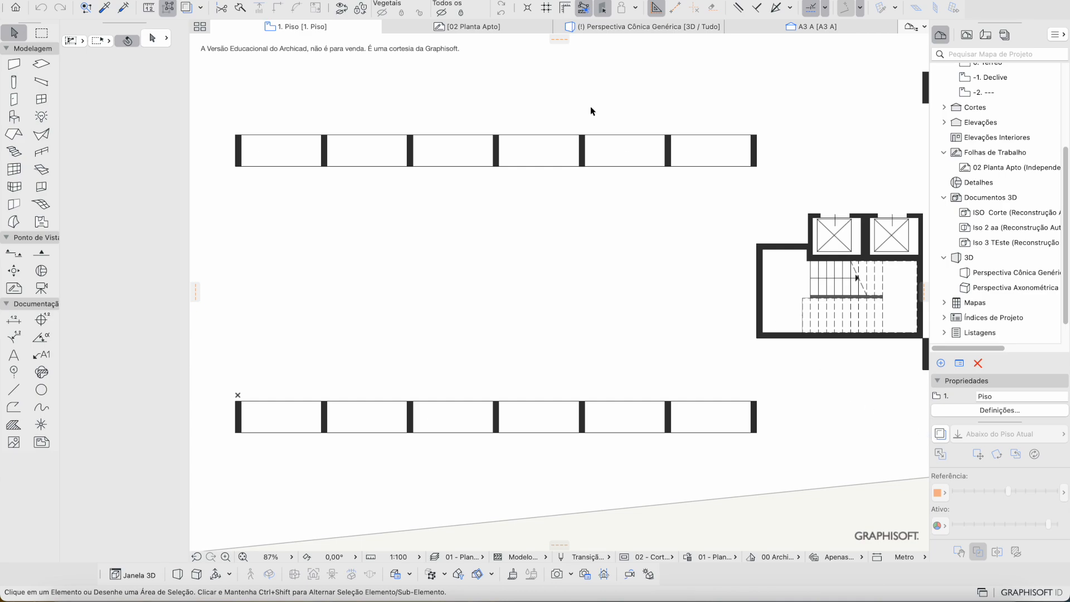
left_click(438, 0)
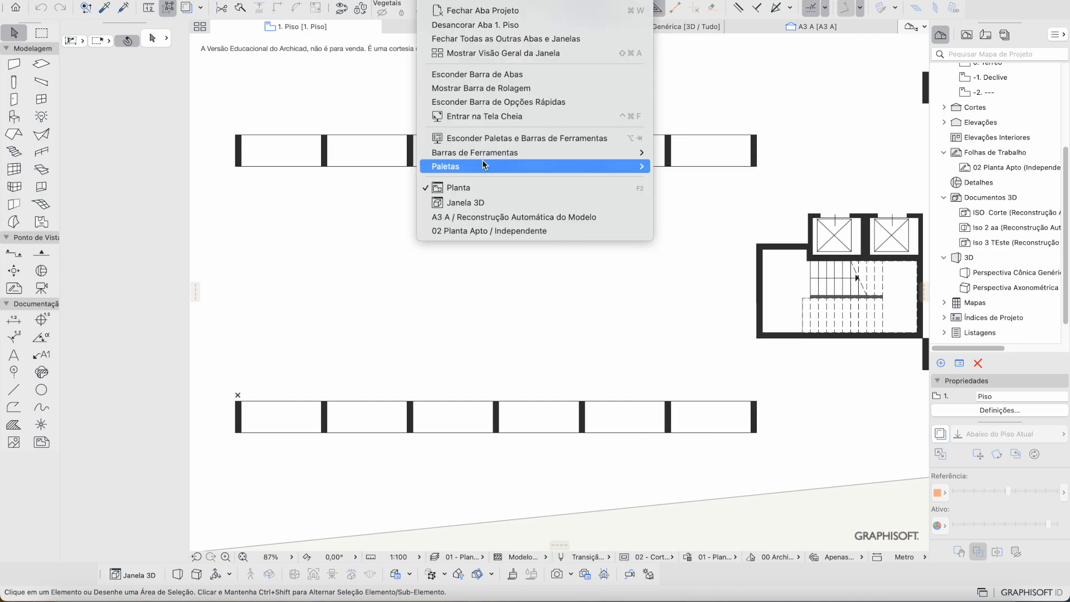
Step: Turn on Trace Reference from Window > Palettes to trace the story below
mouse_move(483, 162)
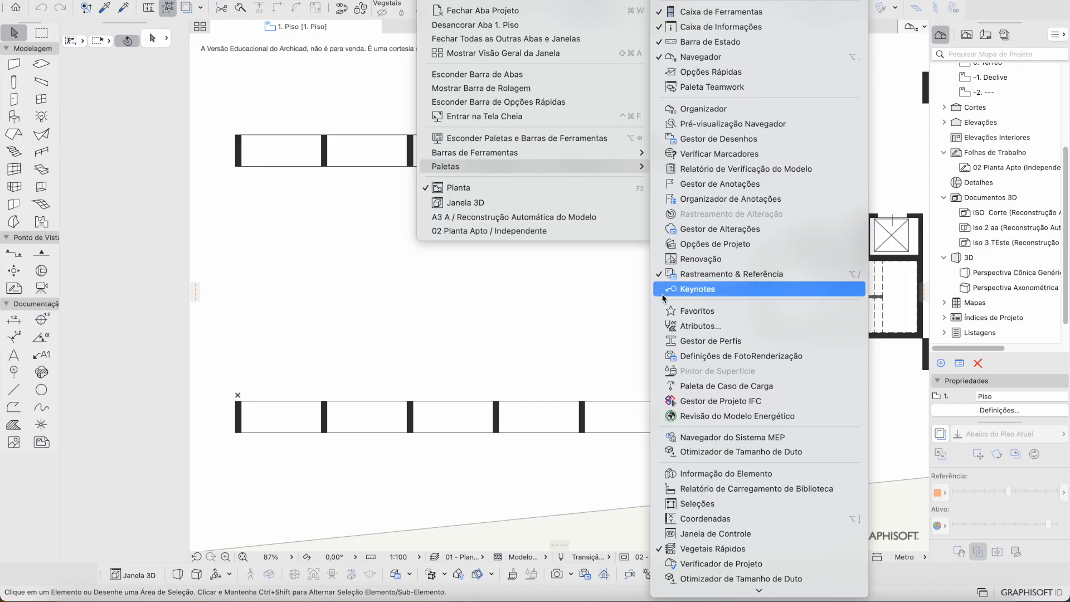
left_click(736, 289)
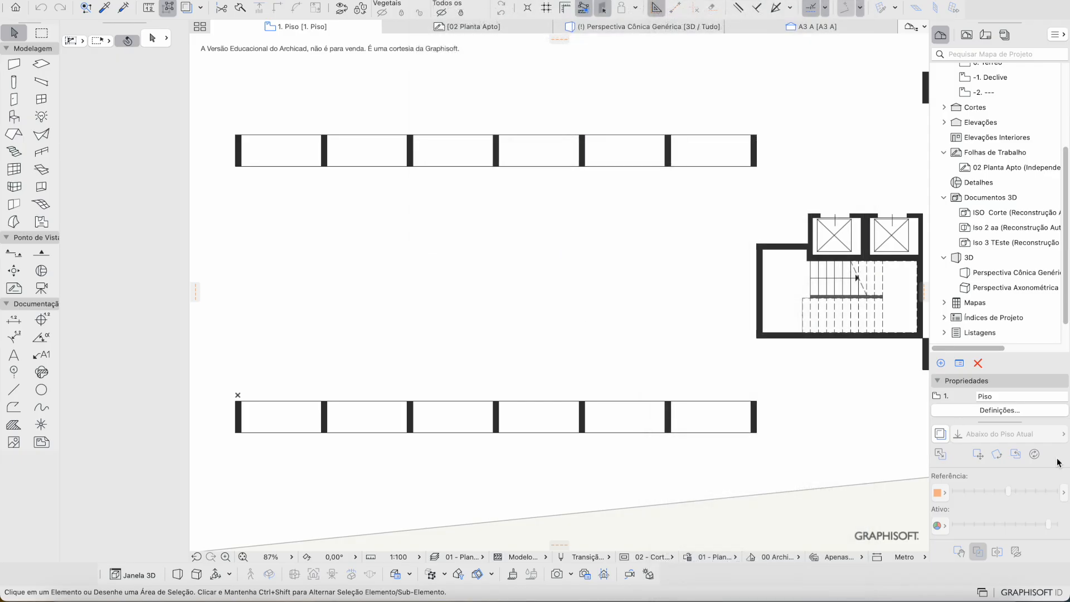
left_click(941, 434)
scroll(666, 371, "up", 3)
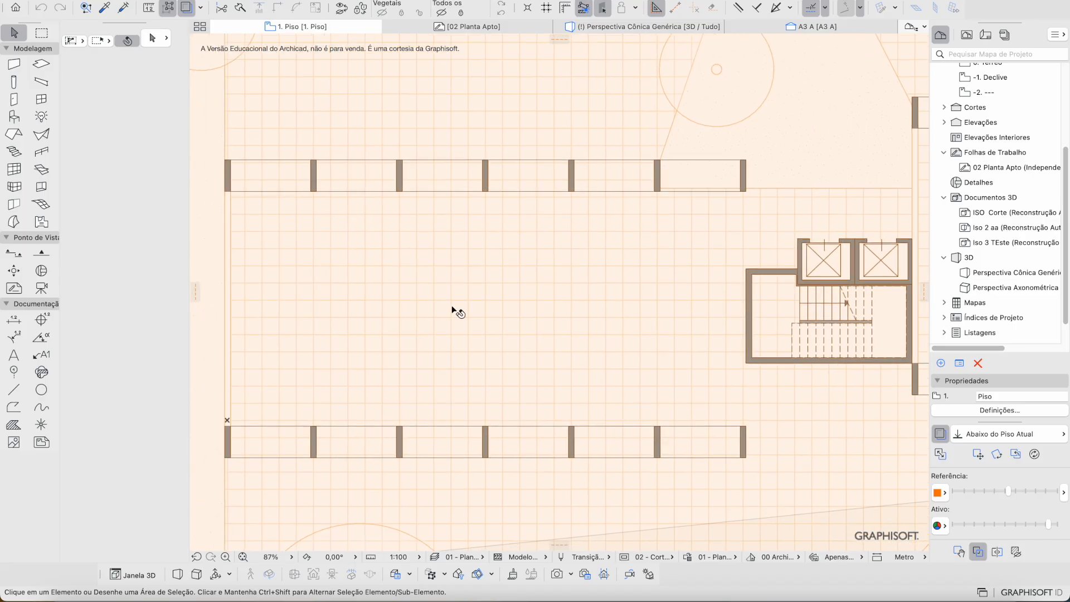
scroll(764, 324, "down", 2)
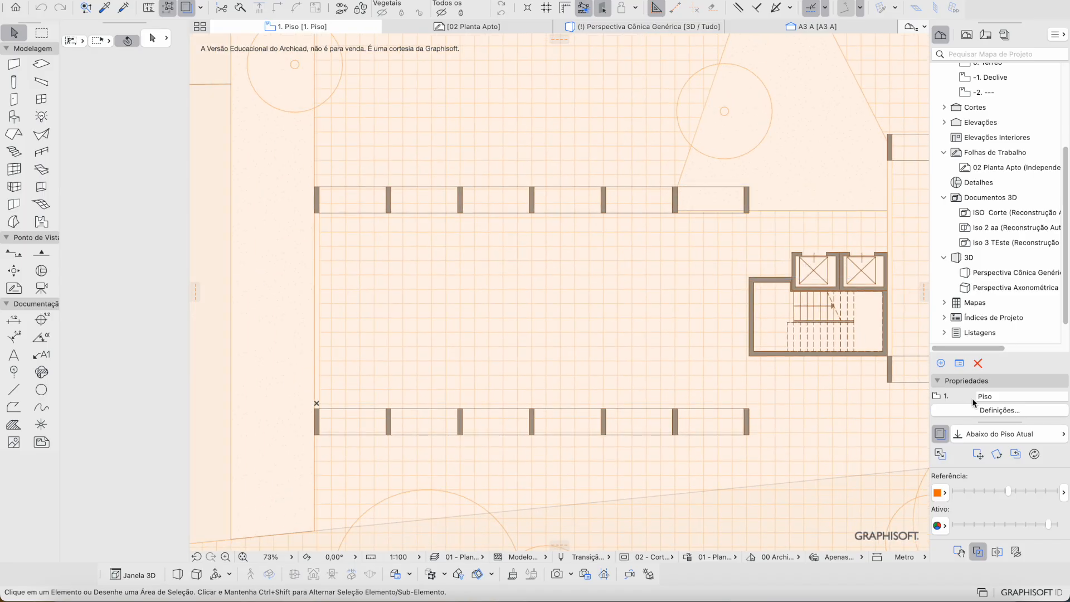
Step: Bring up the Trace Reference source choices to pick a different view
left_click(1000, 440)
left_click(876, 397)
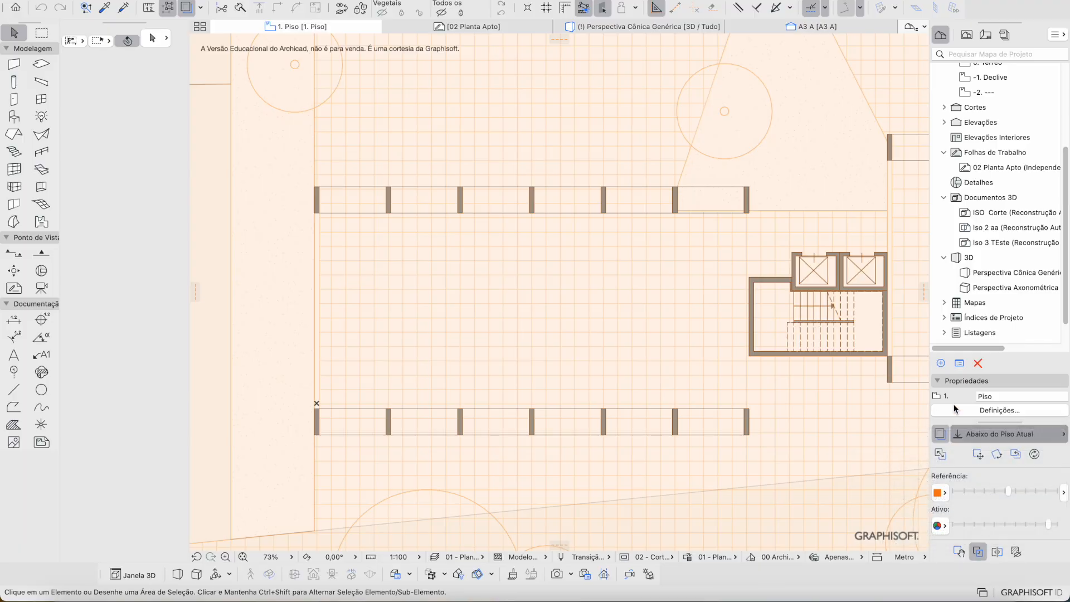
left_click(980, 441)
Step: Browse for a trace source, search '02', and trace 02 Planta Apto (Independente)
left_click(979, 438)
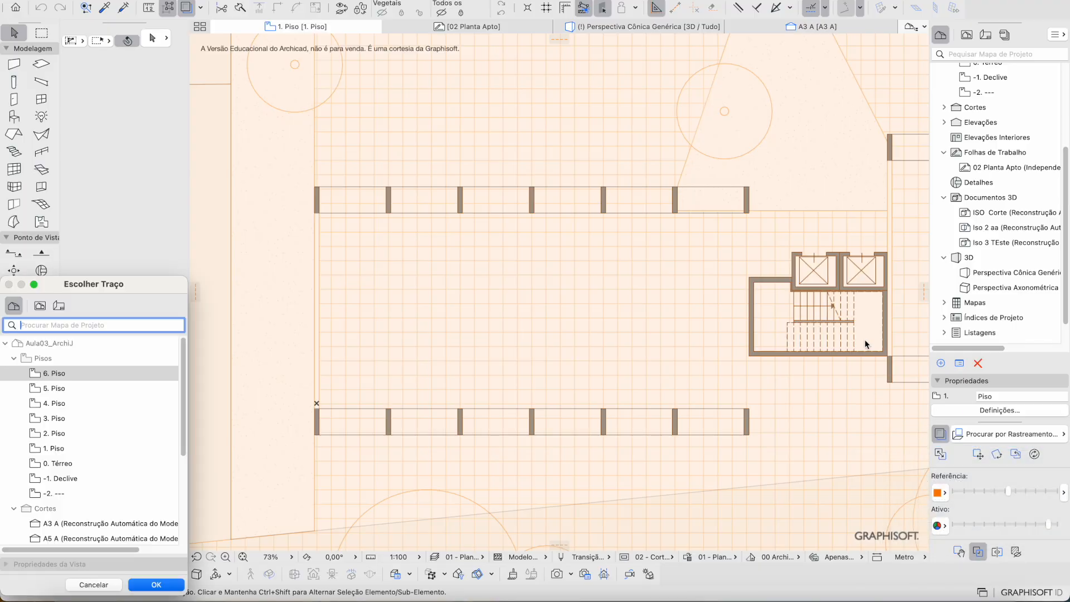
type("02")
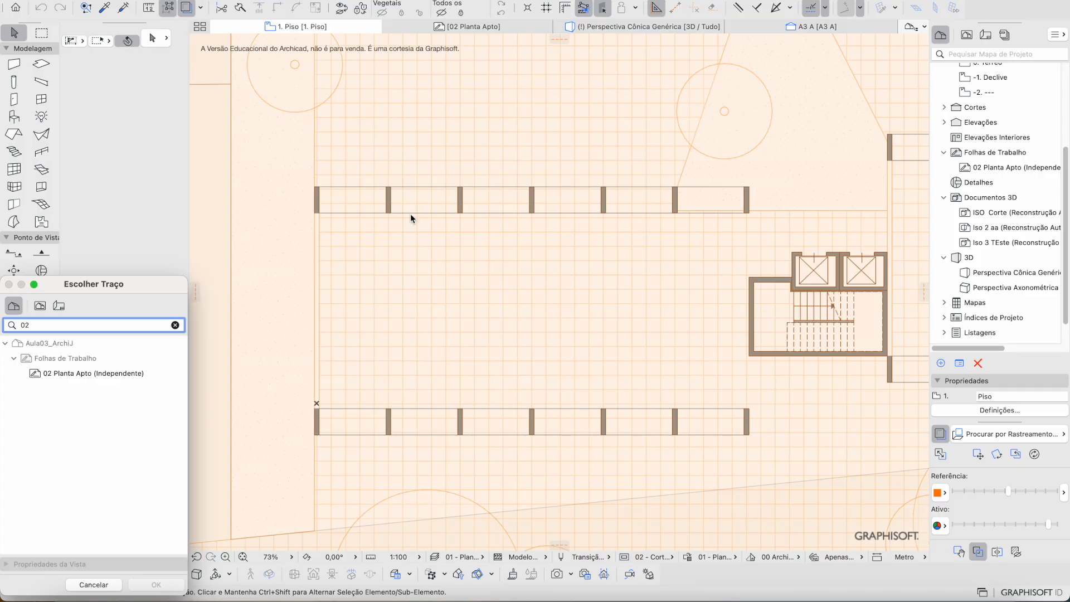
double_click(89, 373)
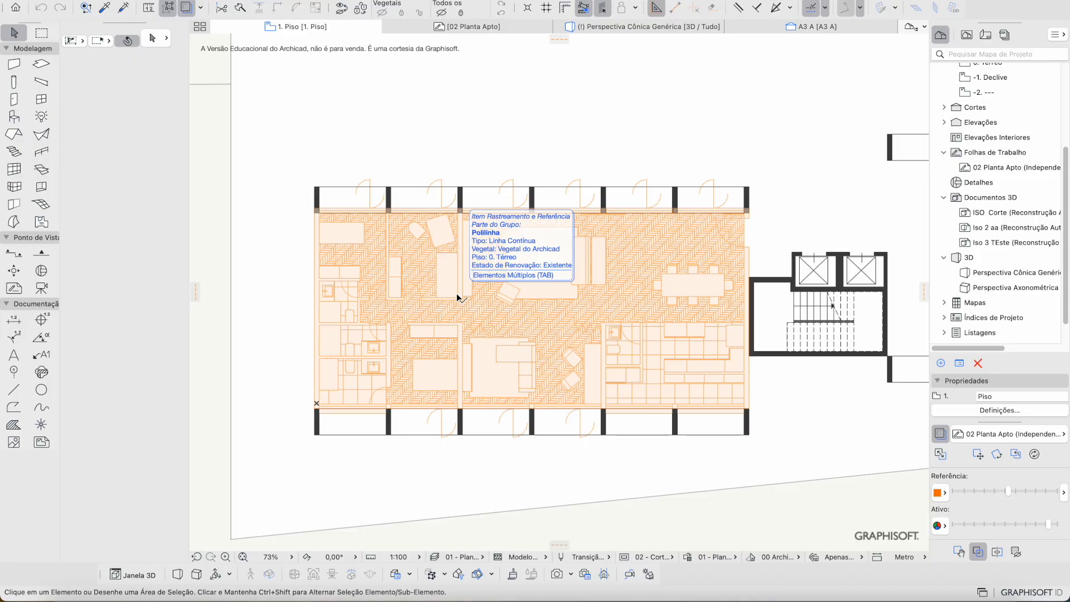
scroll(380, 376, "up", 2)
scroll(446, 358, "up", 3)
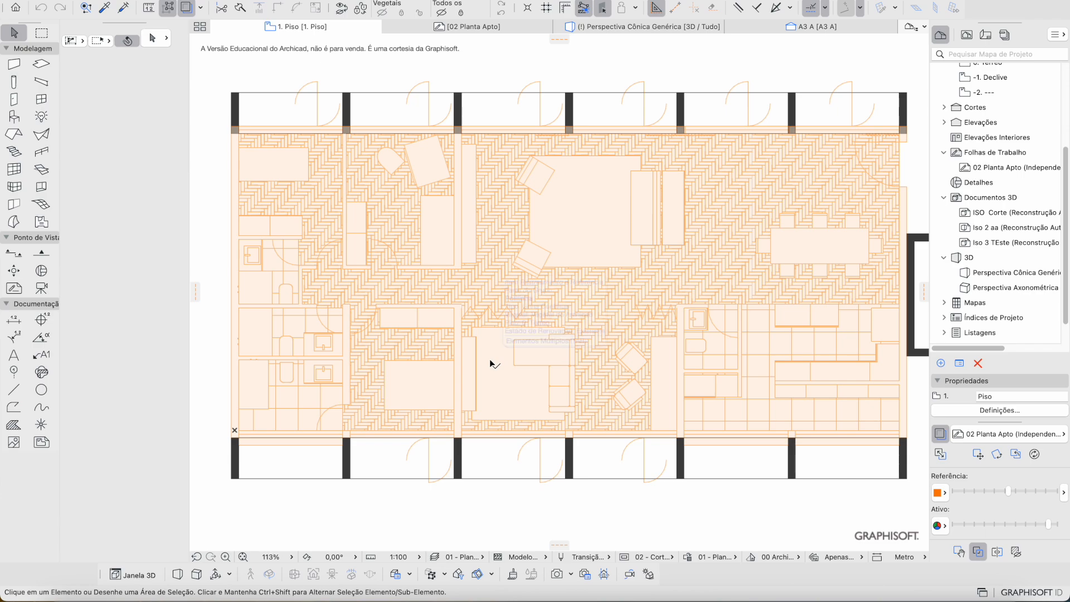
key("ctrl+Right")
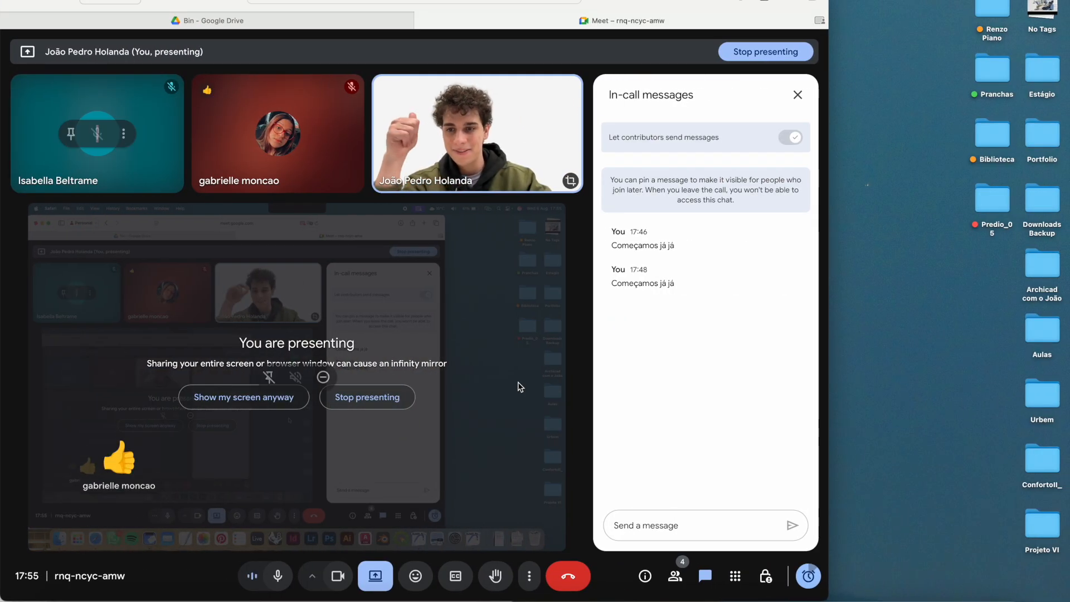
key("ctrl+Left")
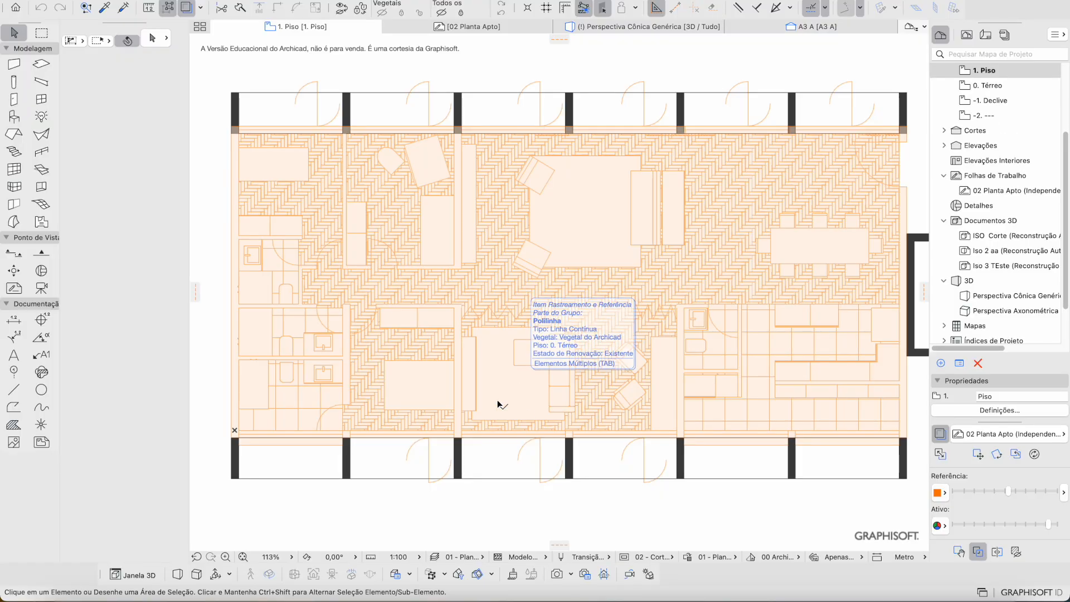
scroll(549, 474, "right", 1)
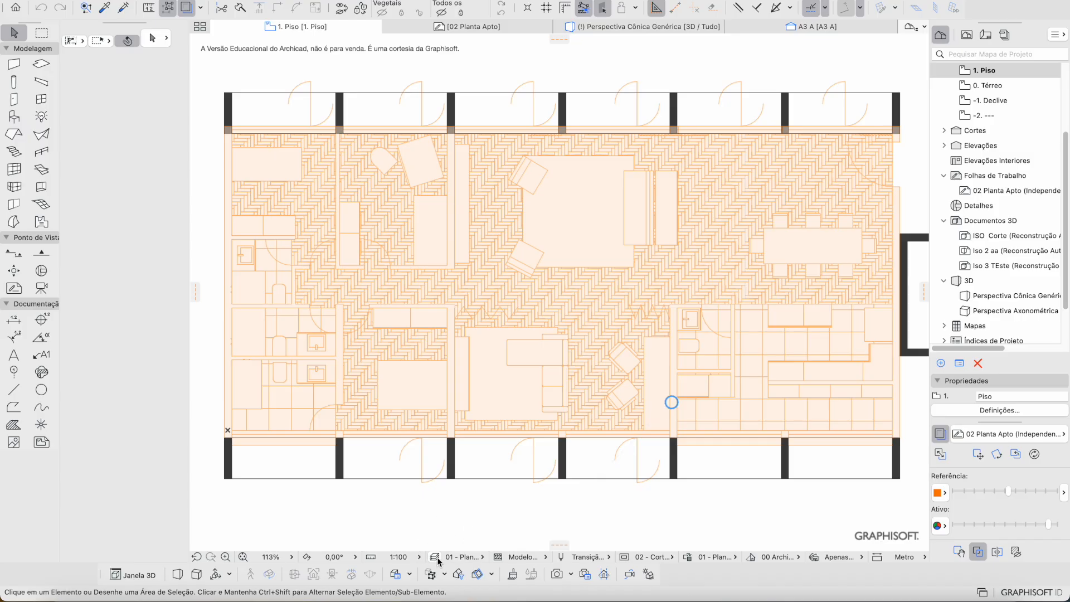
Step: Keep the 01 - Plantas 1:100 layer combination and expand Pisos in the View Map
left_click(452, 557)
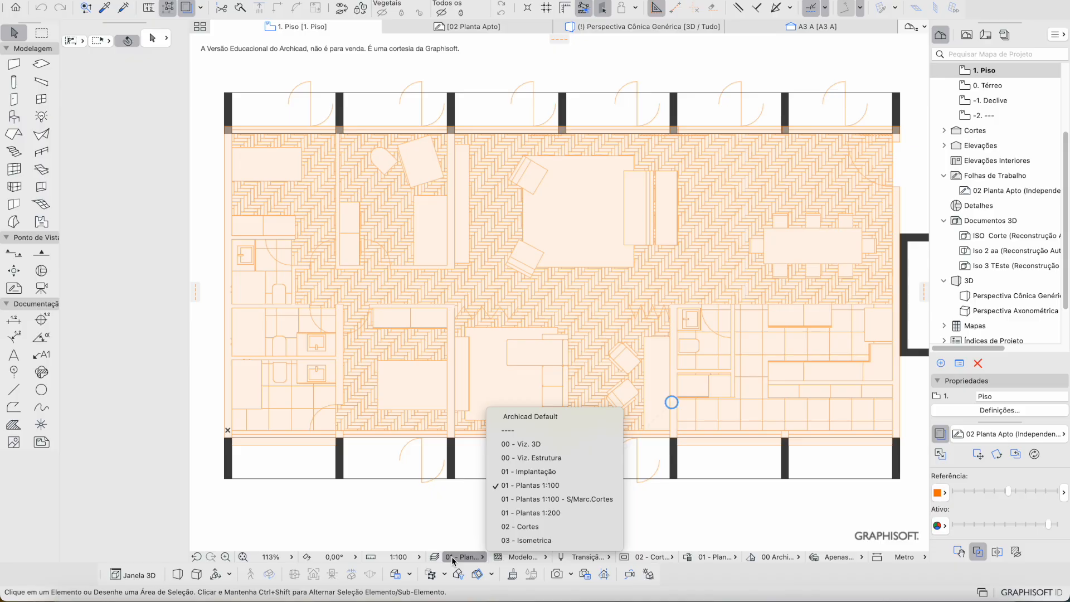
left_click(539, 489)
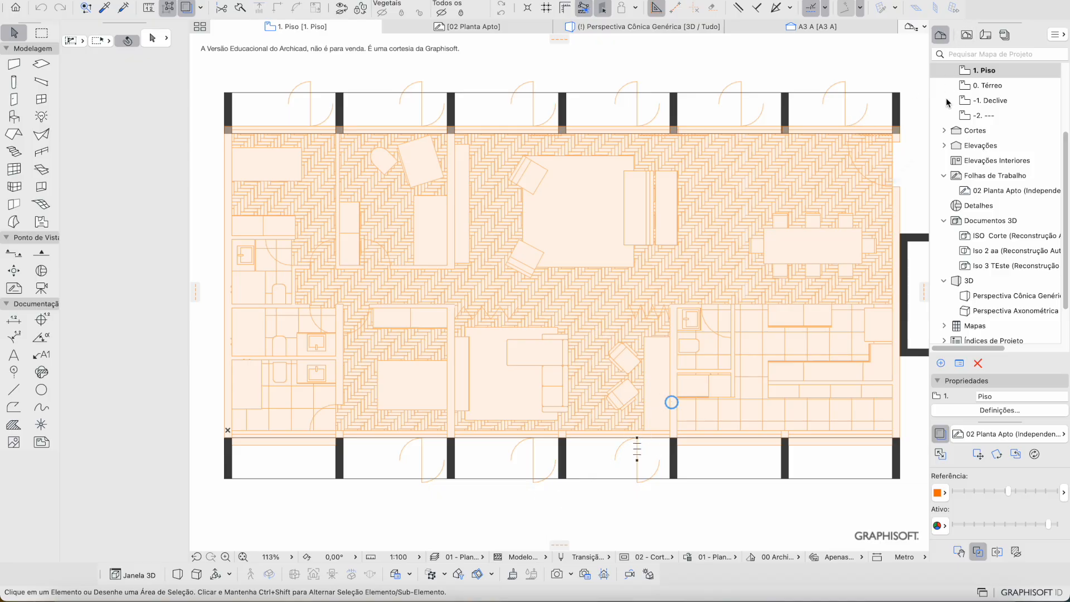
left_click(966, 36)
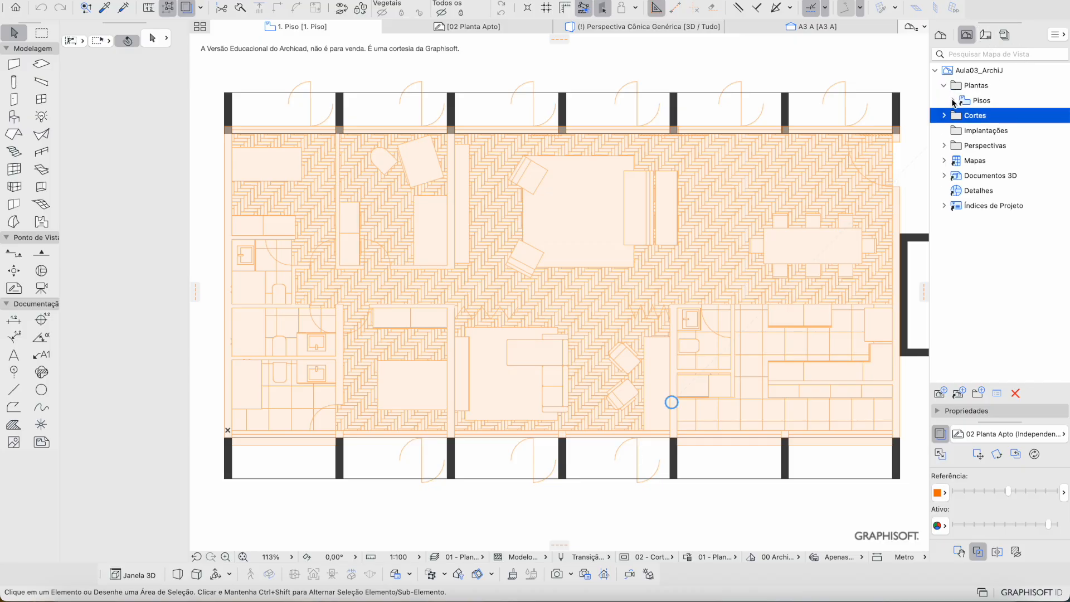
left_click(953, 101)
Step: Collapse the Project Map stories, return to the View Map and select 2. Piso
left_click(941, 35)
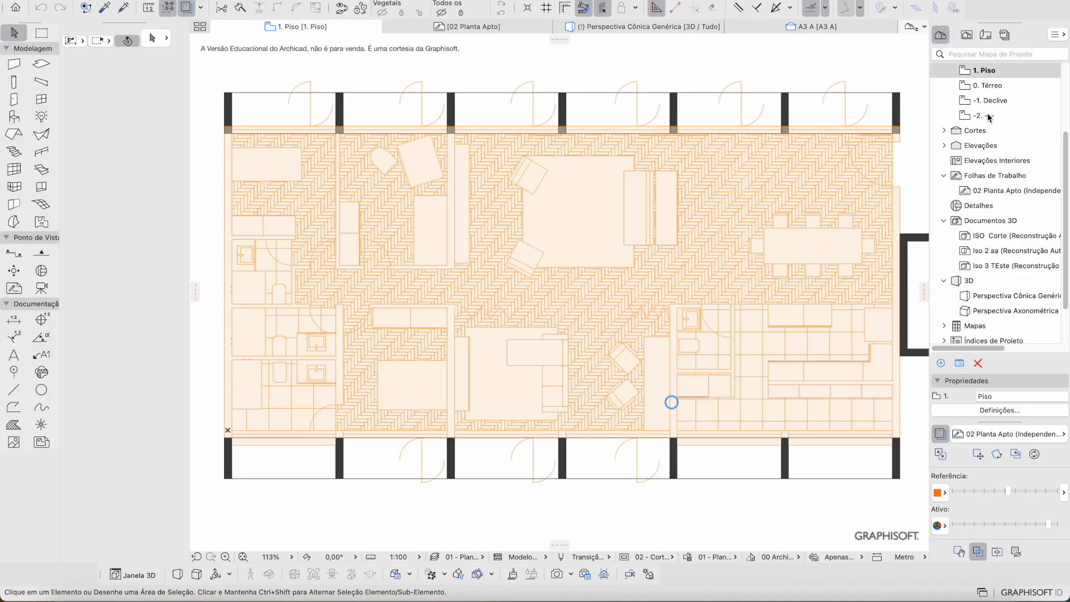
scroll(987, 222, "up", 3)
scroll(971, 111, "up", 2)
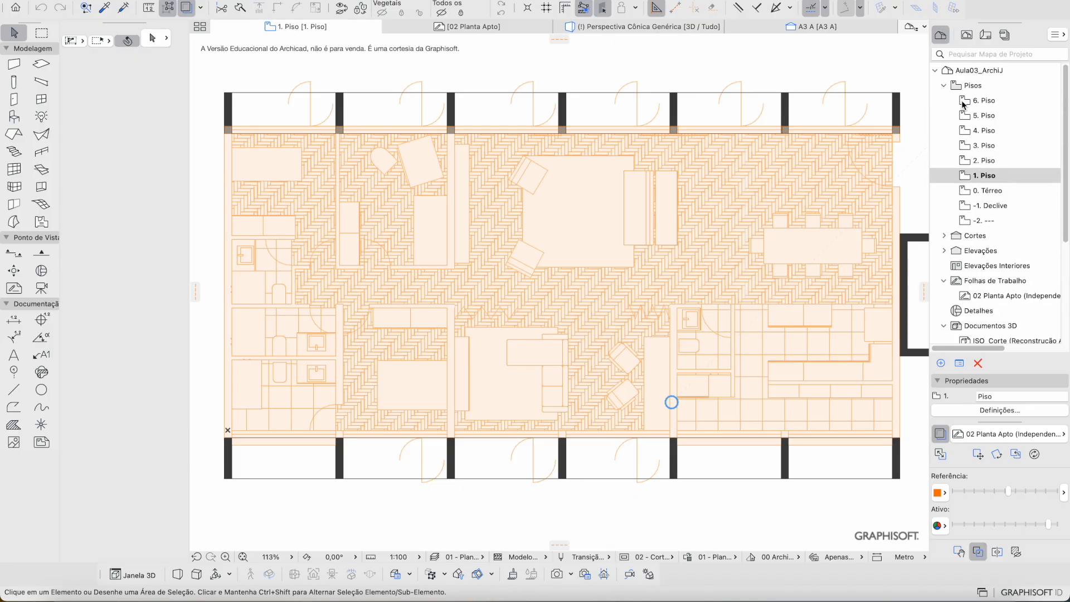
left_click(943, 85)
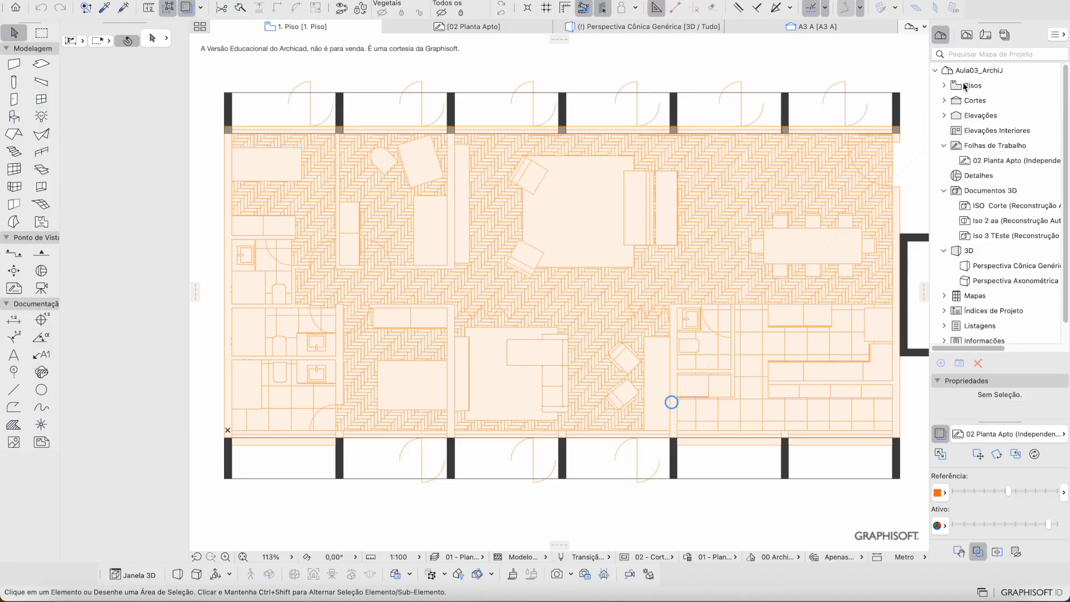
left_click(968, 35)
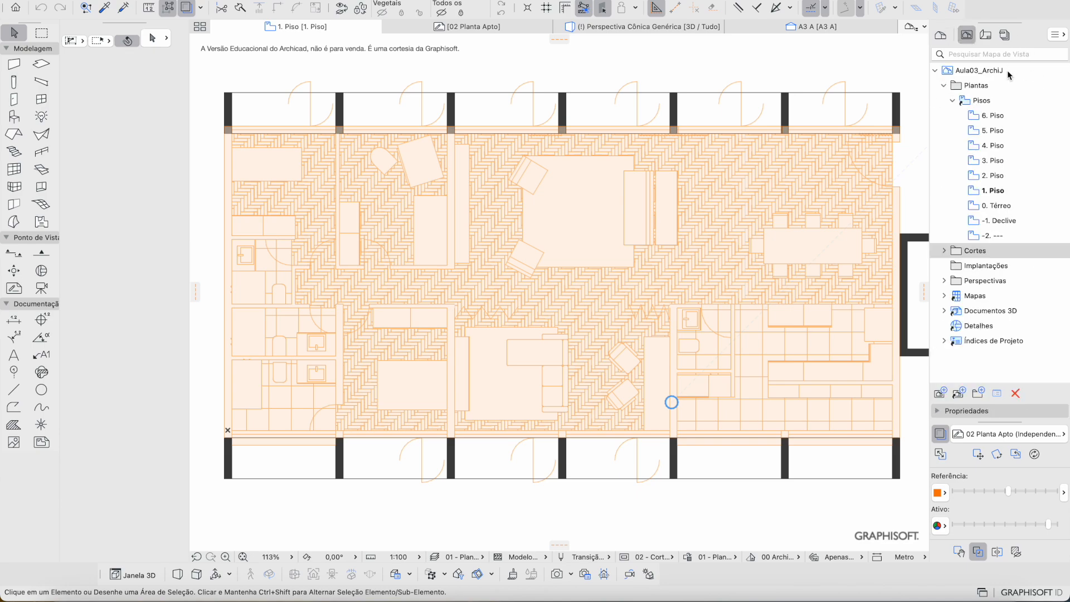
left_click(992, 175)
Step: Open several floor plans in turn, ending on the 1. Piso plan
double_click(993, 170)
double_click(994, 162)
double_click(996, 192)
double_click(1003, 202)
double_click(1002, 191)
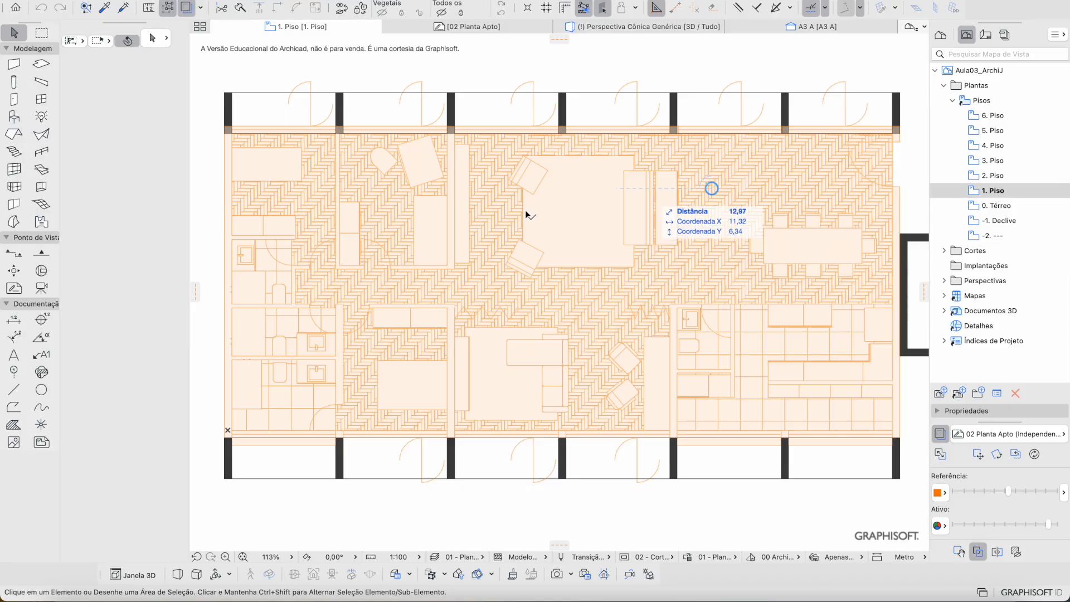
Step: Pan the 1. Piso plan and select the Wall tool
scroll(534, 273, "right", 2)
scroll(534, 273, "up", 2)
scroll(534, 274, "left", 2)
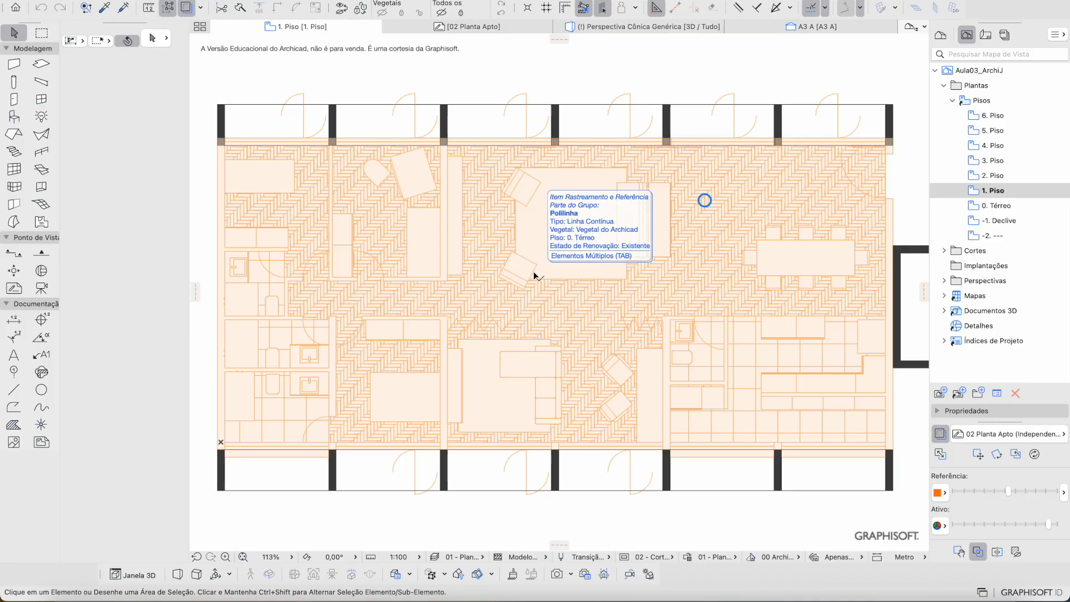
left_click(15, 63)
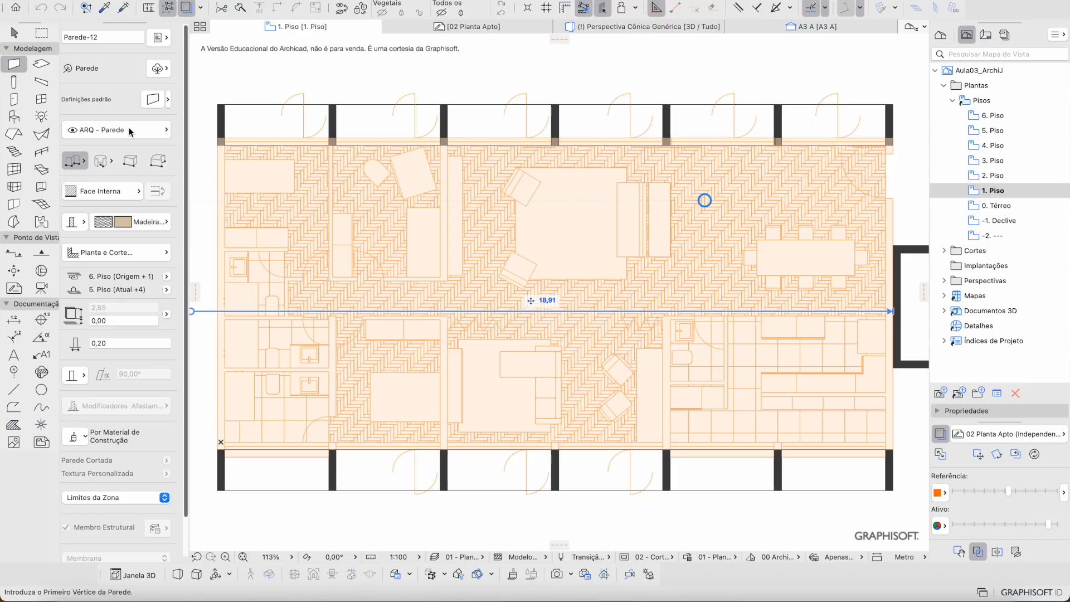
Step: Switch to chained wall geometry, undo a test wall, and fade the orange reference plan
left_click(78, 159)
left_click(116, 169)
left_click(527, 207)
left_click(520, 334)
left_click(649, 280)
double_click(649, 211)
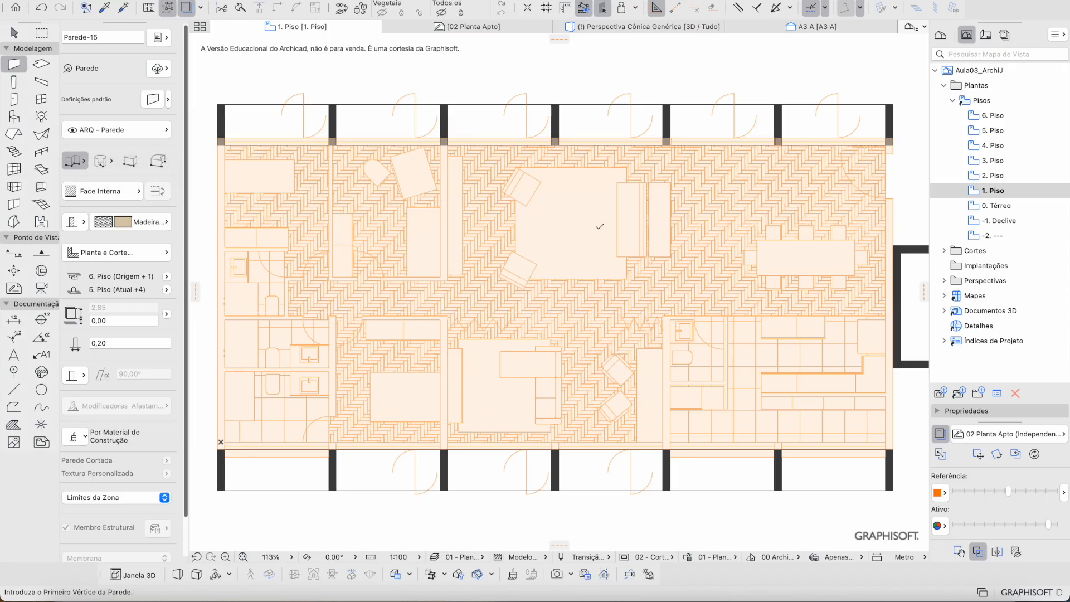
key("super+z")
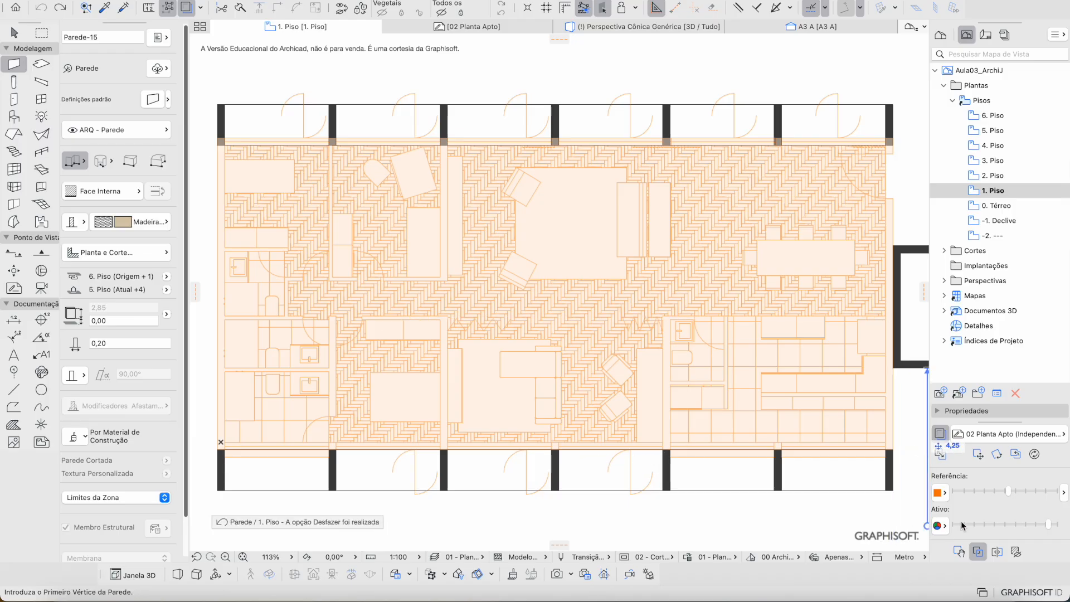
left_click_drag(1007, 491, 997, 491)
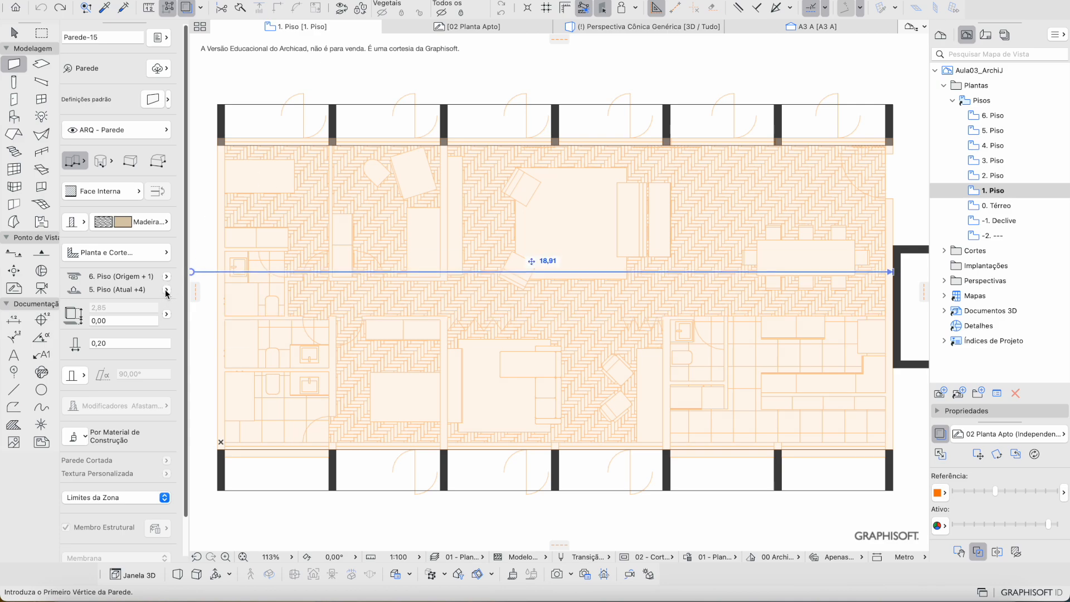
Step: Set the wall Home Story to 1. Piso using the full story picker
left_click(166, 291)
left_click(166, 290)
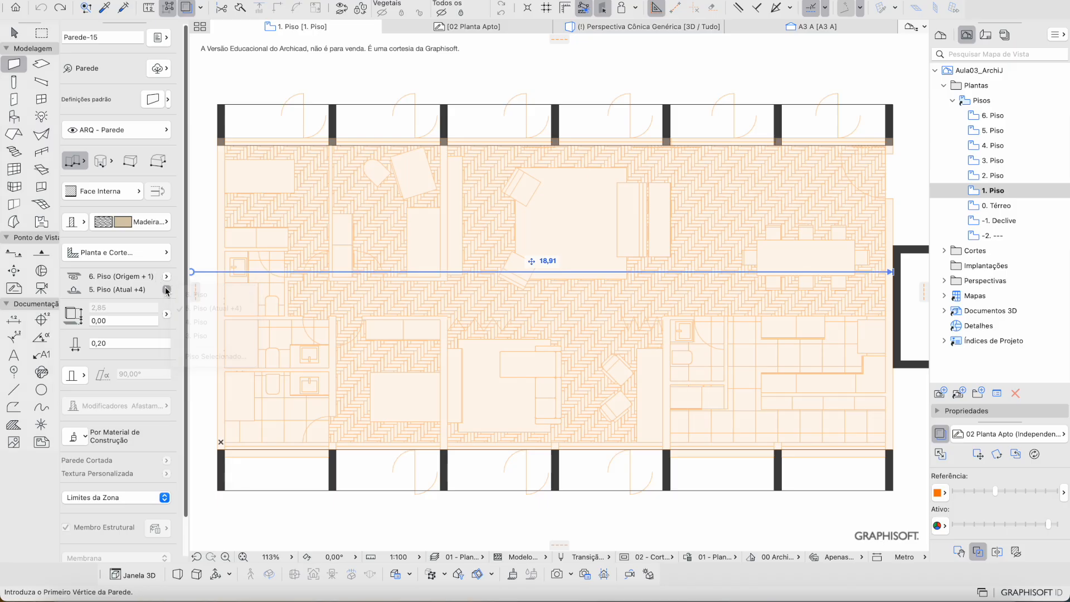
left_click(166, 290)
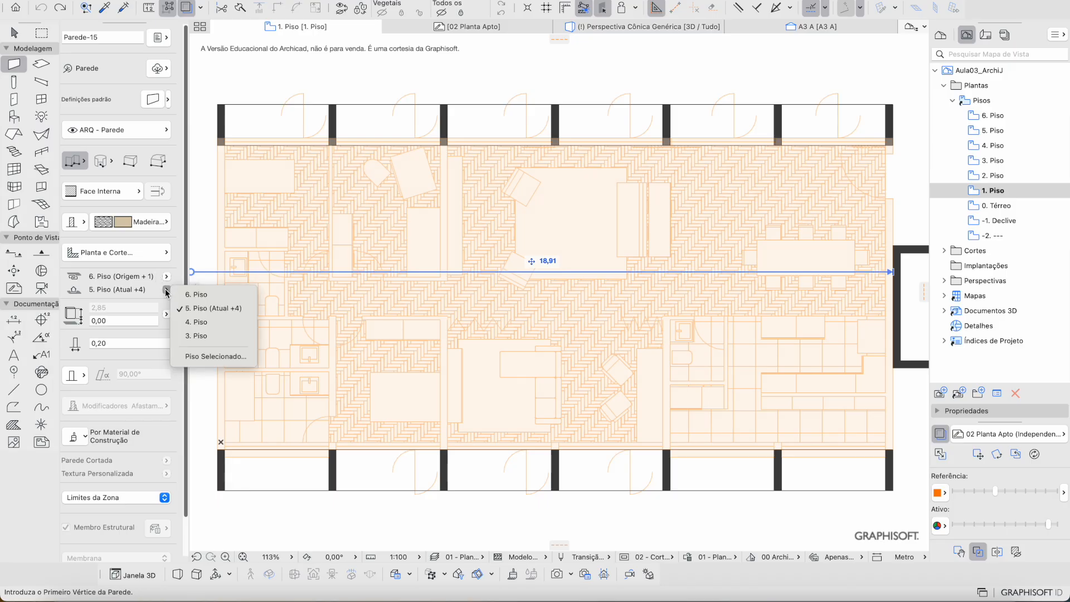
left_click(133, 267)
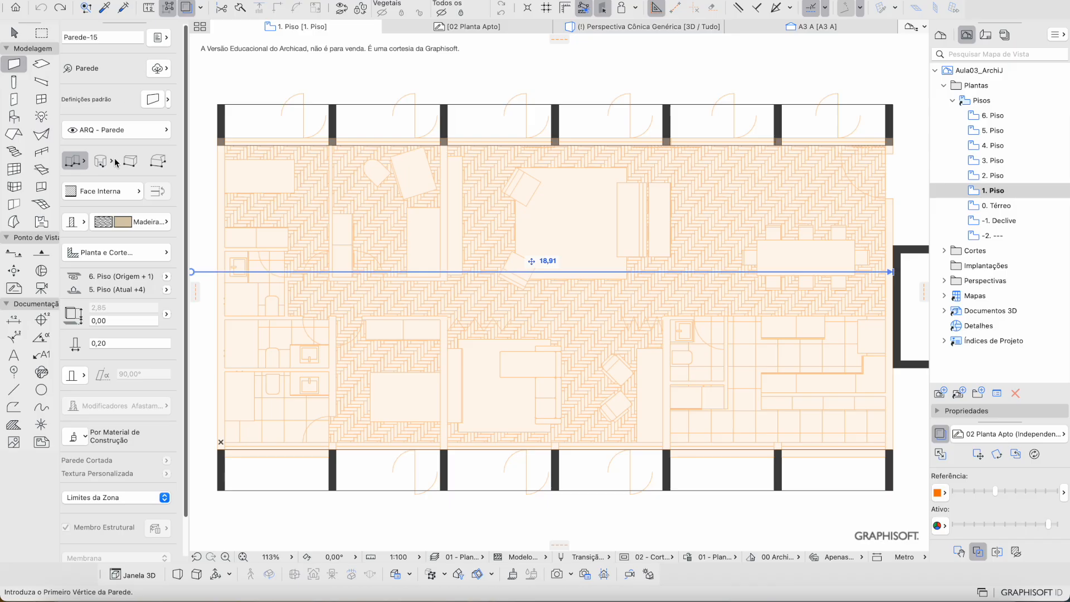
left_click(171, 290)
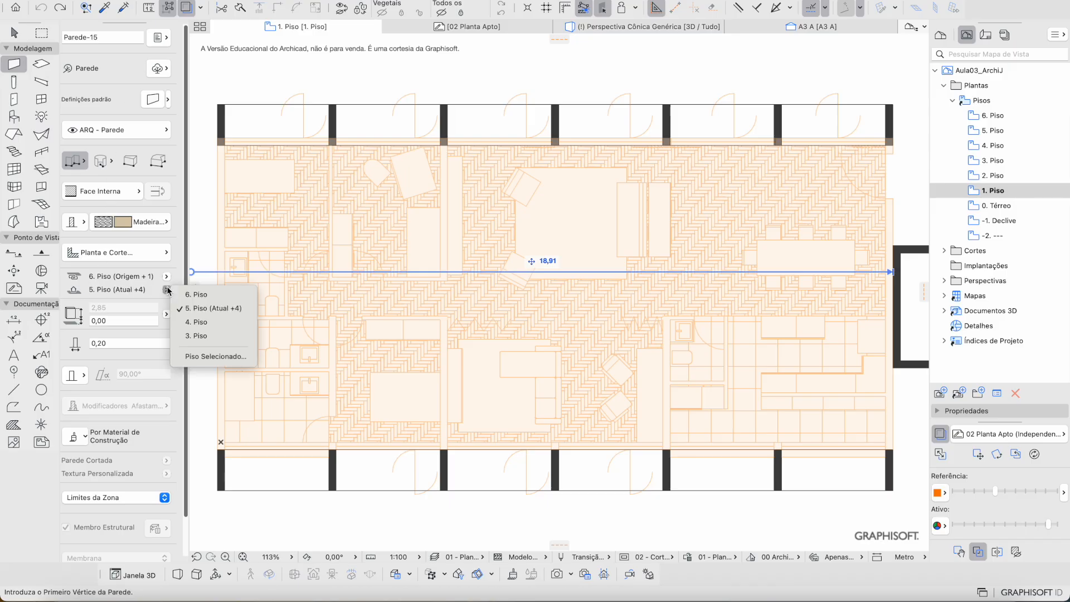
left_click(187, 355)
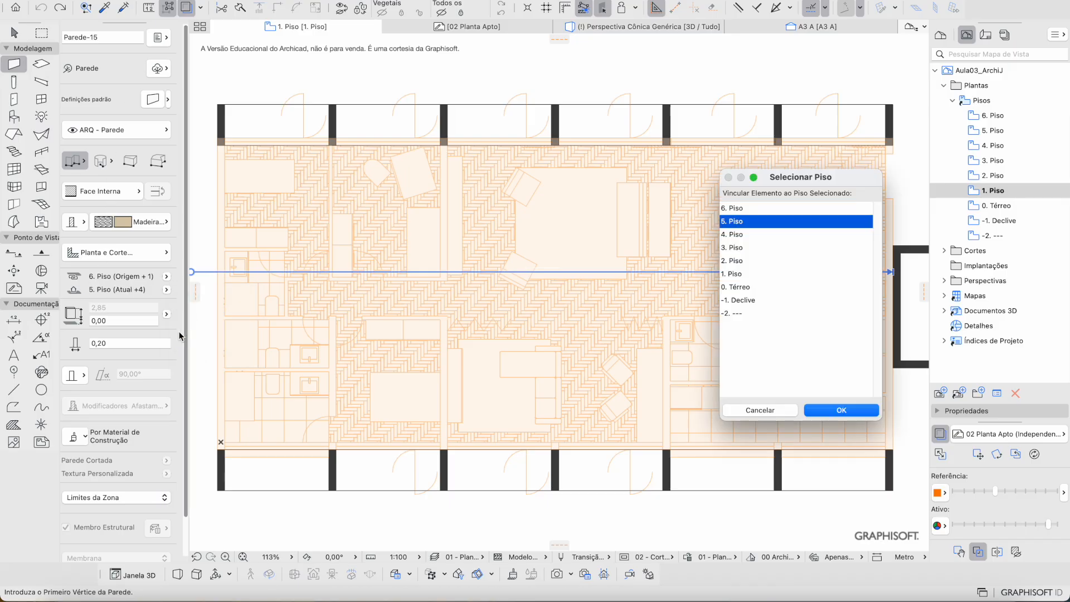
key("Escape")
left_click(166, 290)
left_click(223, 357)
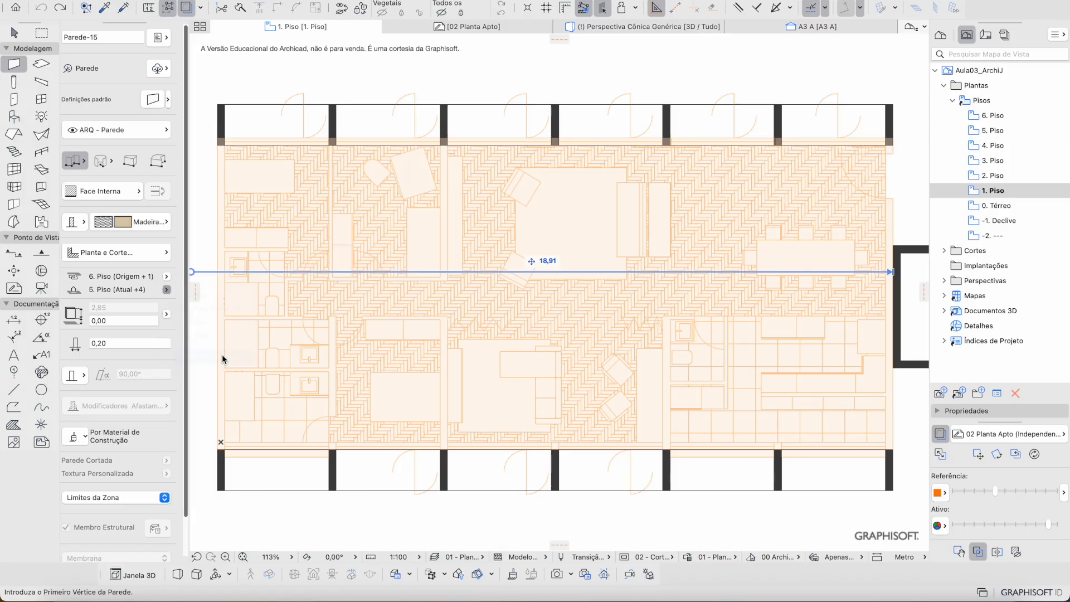
left_click_drag(747, 181, 446, 162)
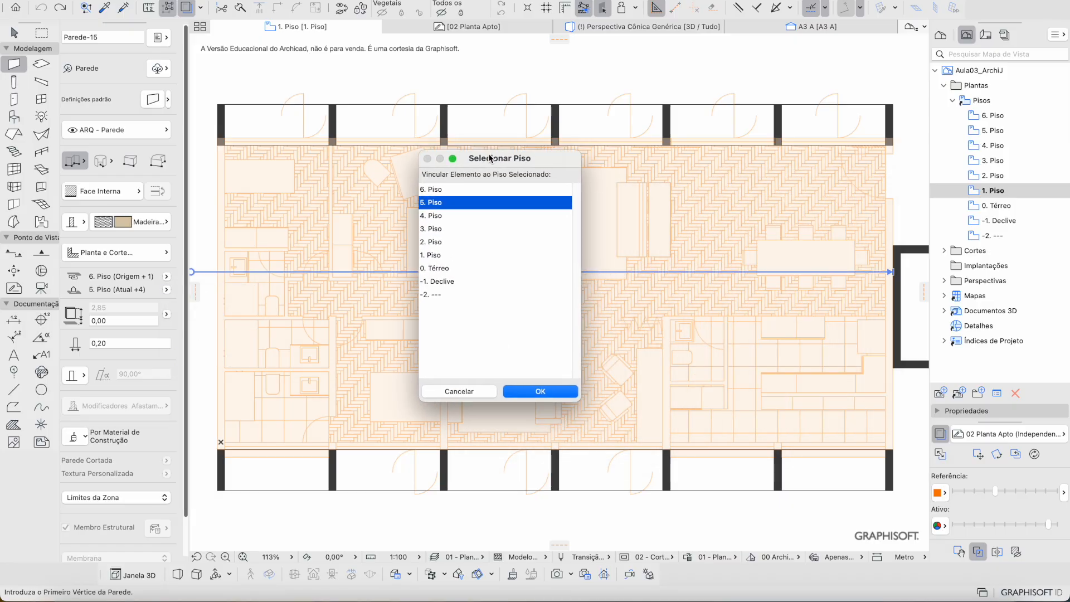
left_click(444, 255)
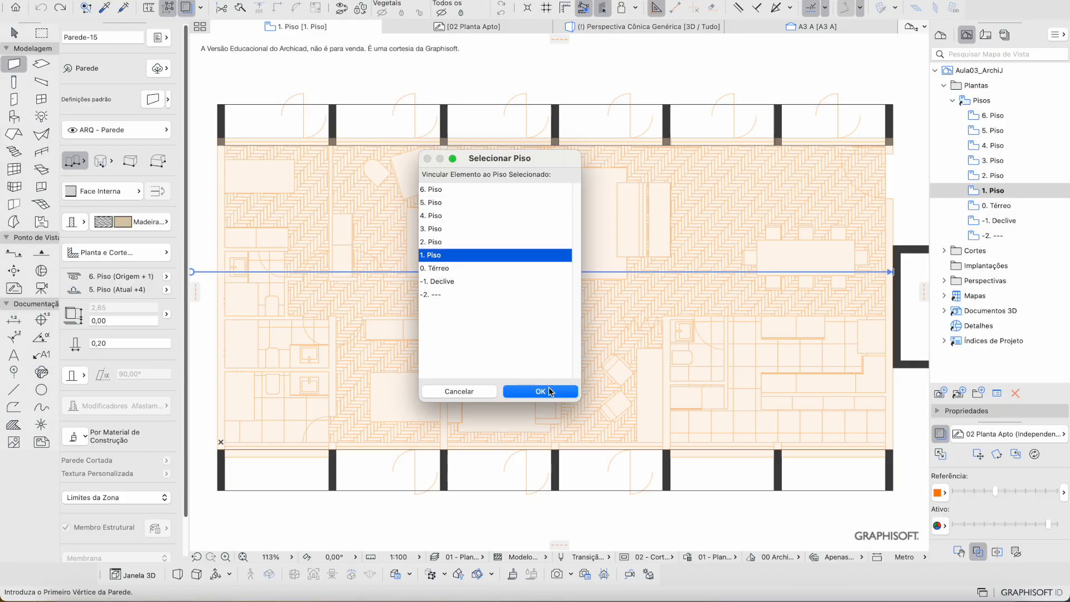
left_click(555, 392)
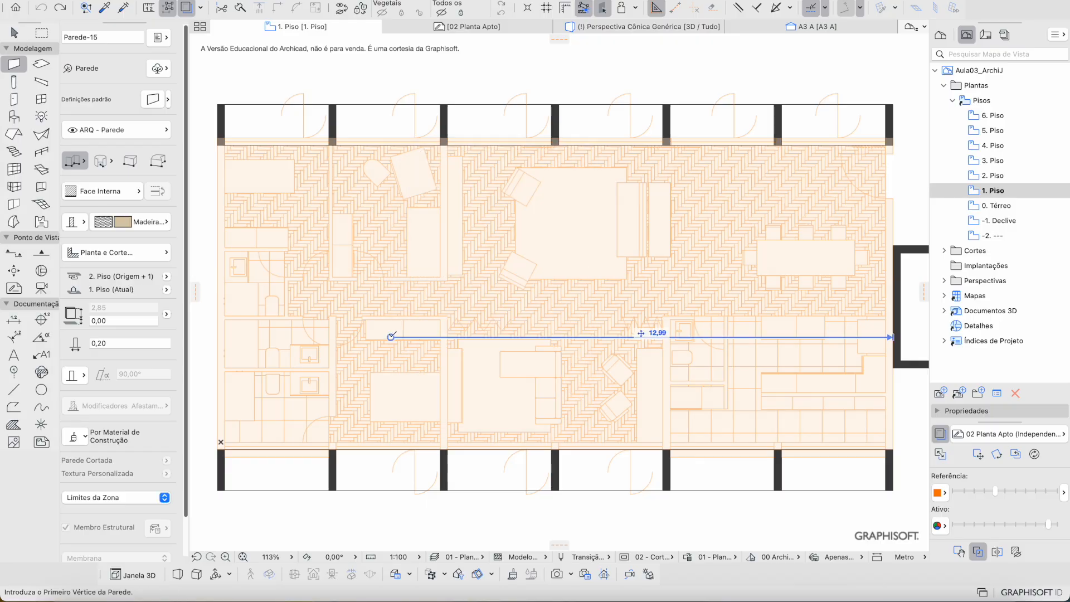
Step: Review the wall base offset (0,00), thickness (0,20) and story options, leaving them unchanged
left_click(111, 321)
left_click(115, 310)
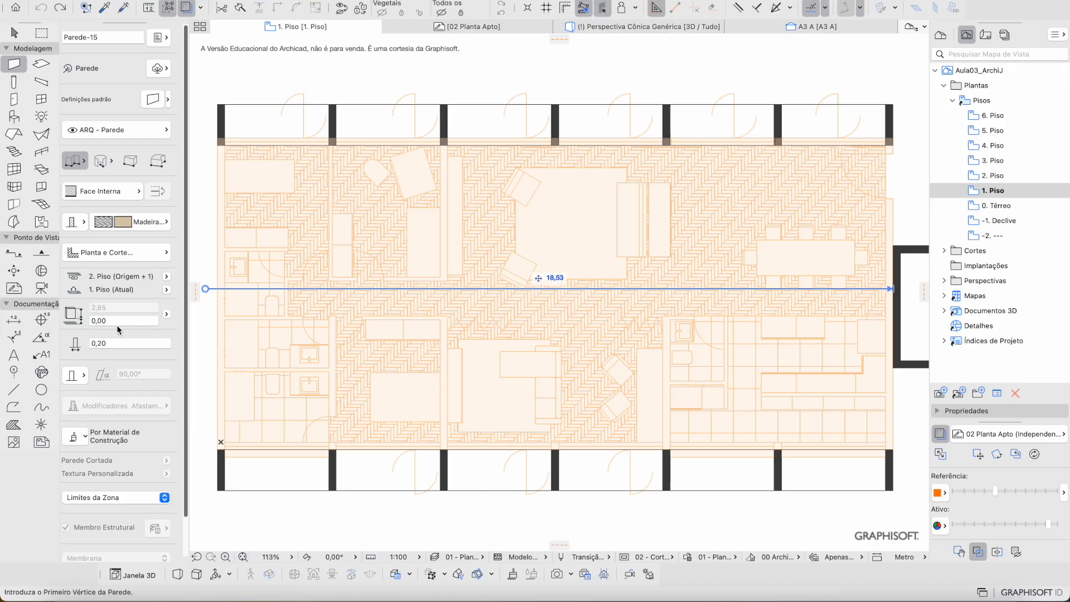
left_click(109, 343)
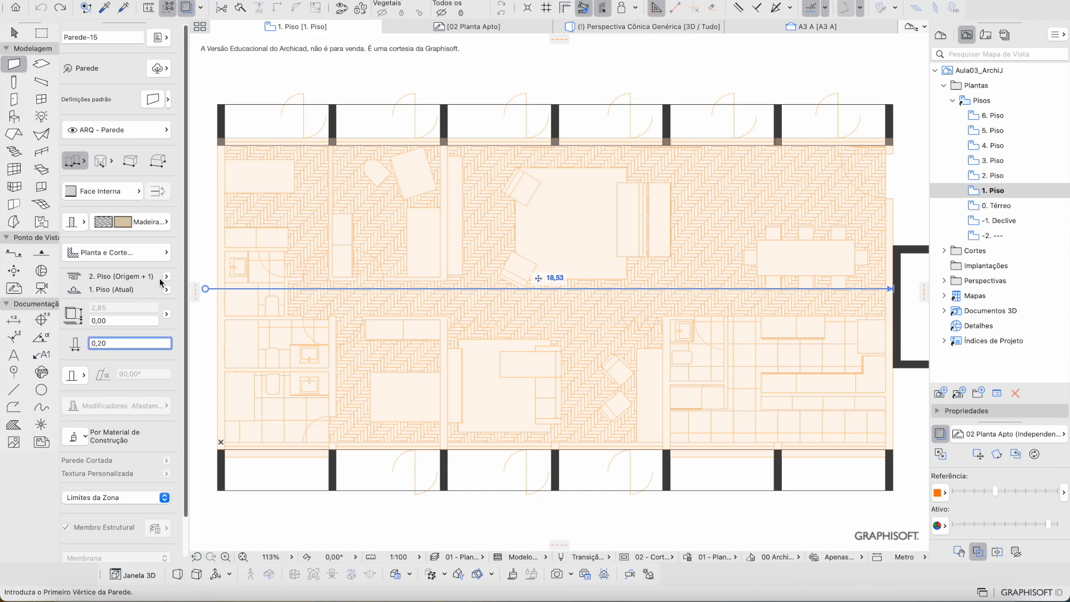
left_click(105, 306)
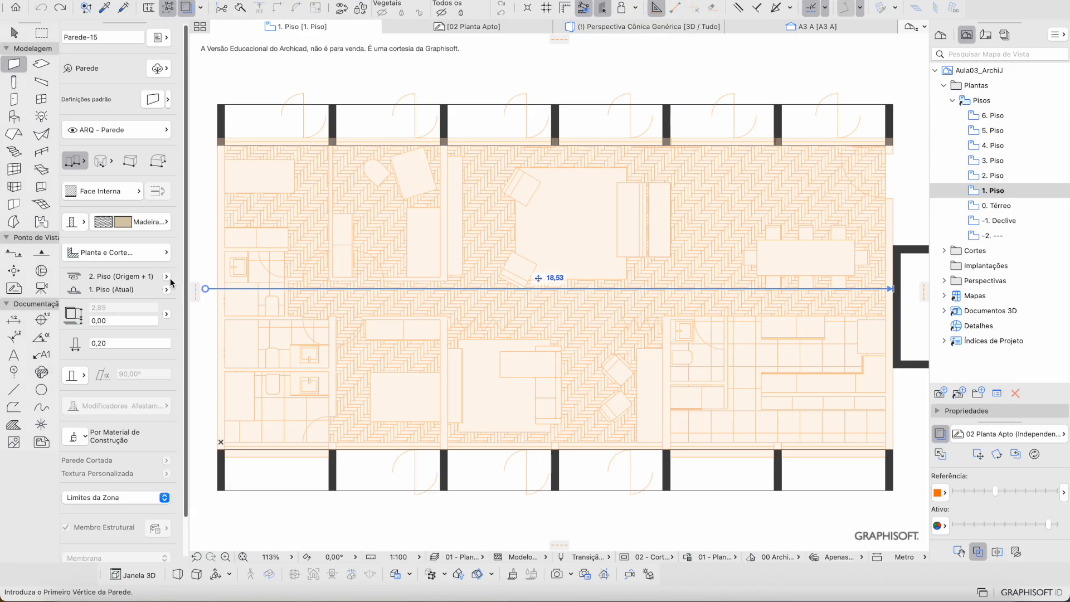
left_click(167, 278)
left_click(167, 279)
left_click(166, 290)
left_click(120, 311)
Step: Set wall height to 3,35 and link the wall top to 2. Piso (Origem + 1)
left_click(166, 277)
left_click(167, 278)
left_click(166, 277)
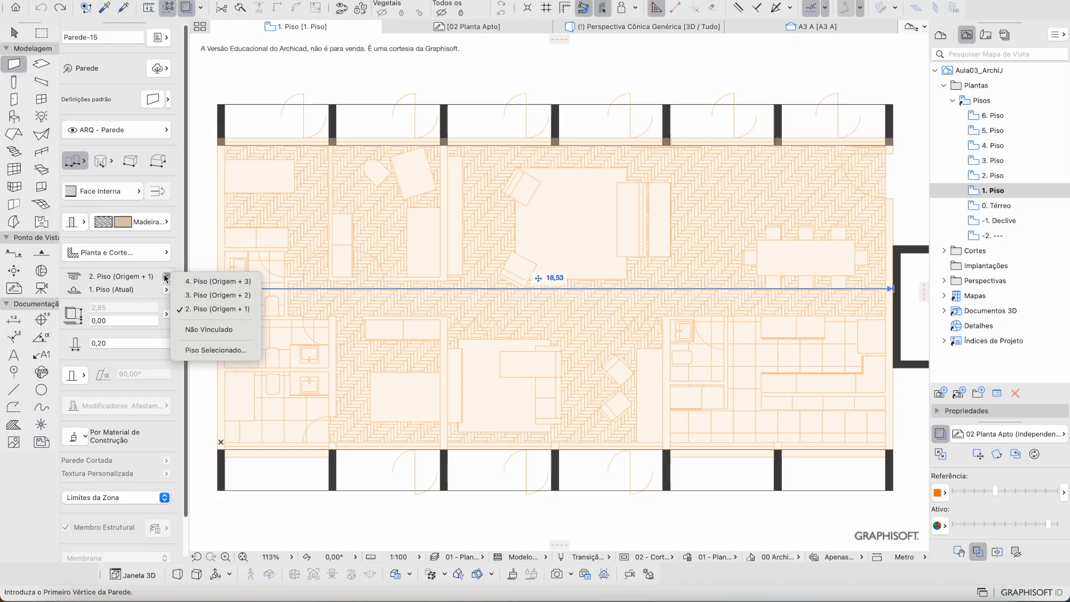
left_click(222, 330)
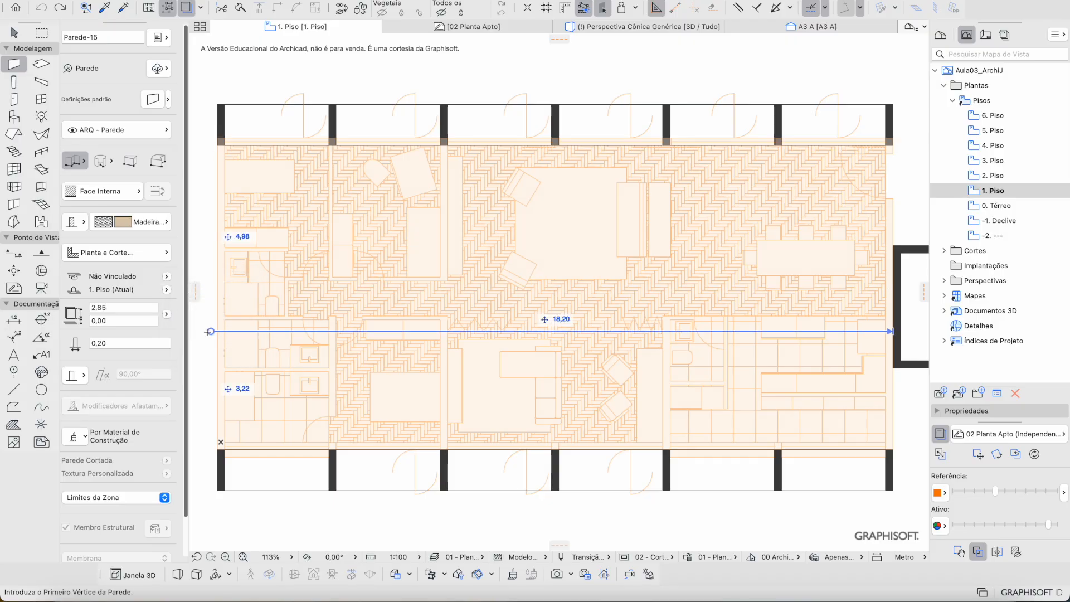
left_click(134, 309)
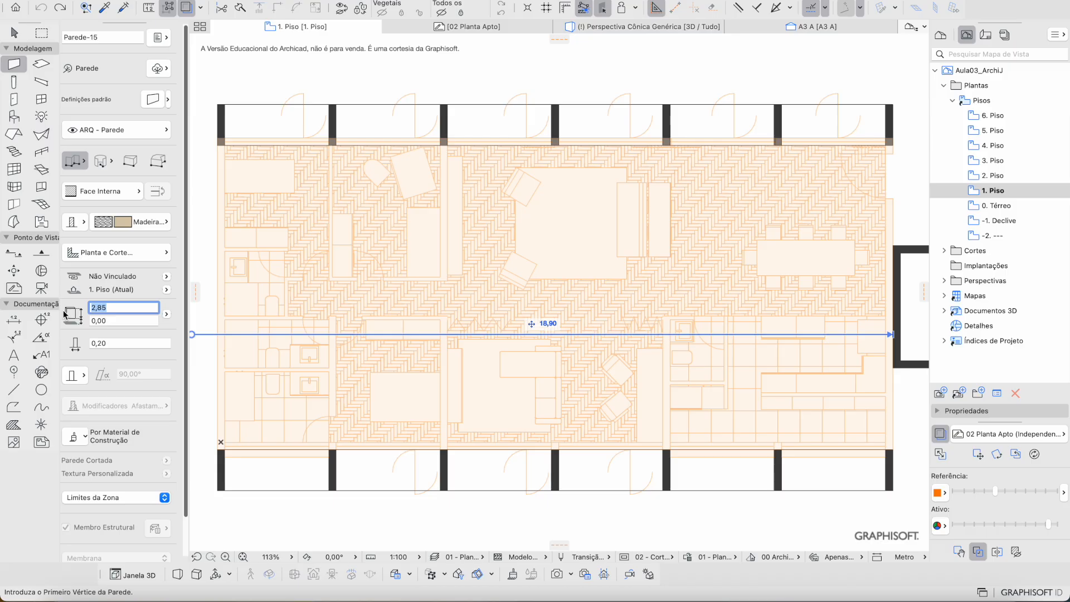
type("3,25")
key("BackSpace")
key("BackSpace")
type("35")
left_click(129, 281)
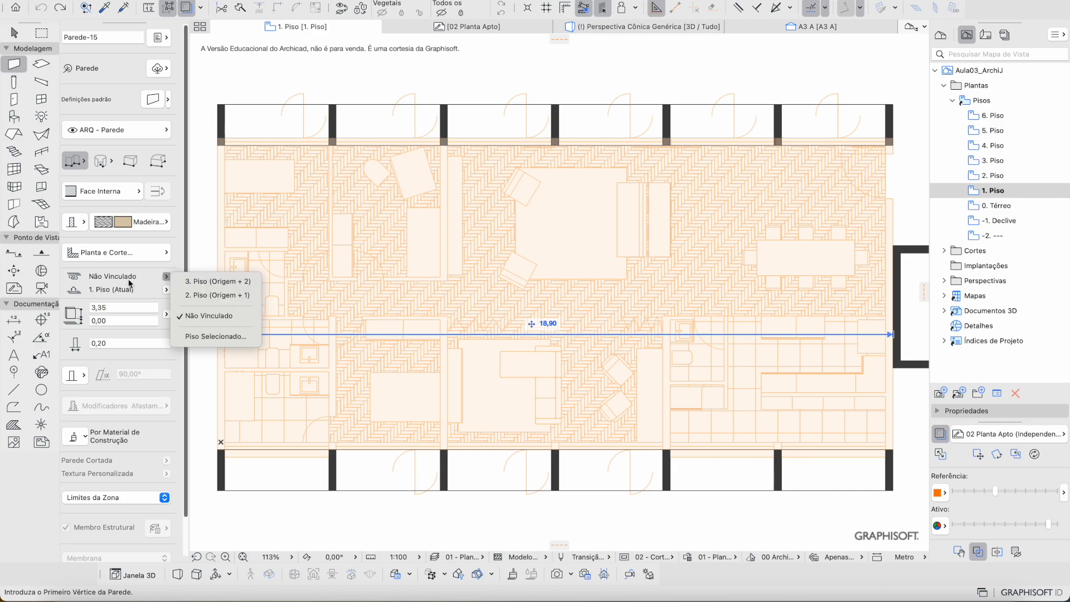
left_click(191, 296)
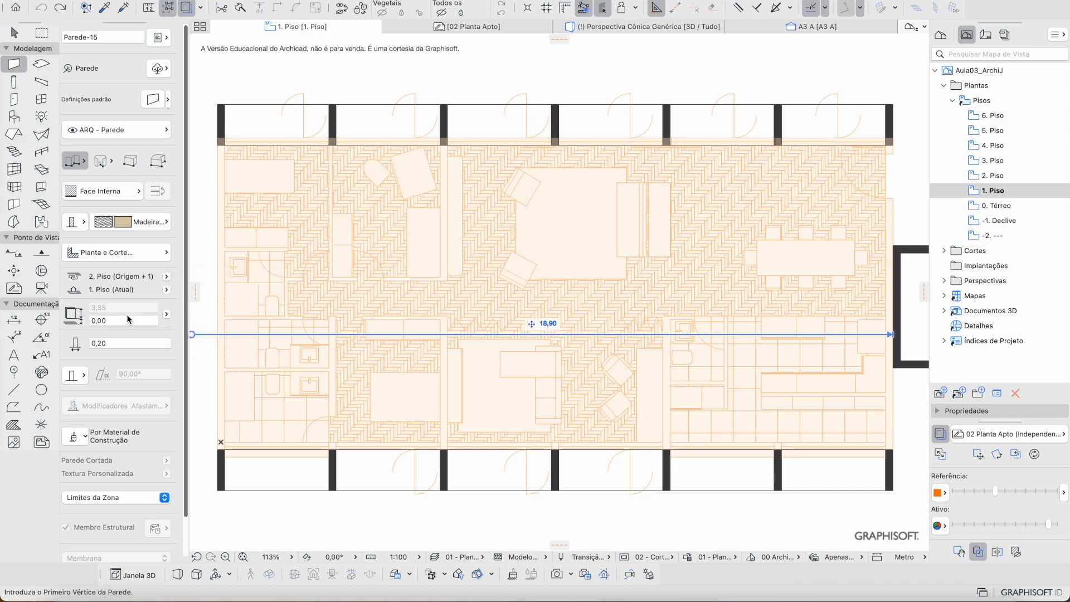
scroll(336, 276, "left", 2)
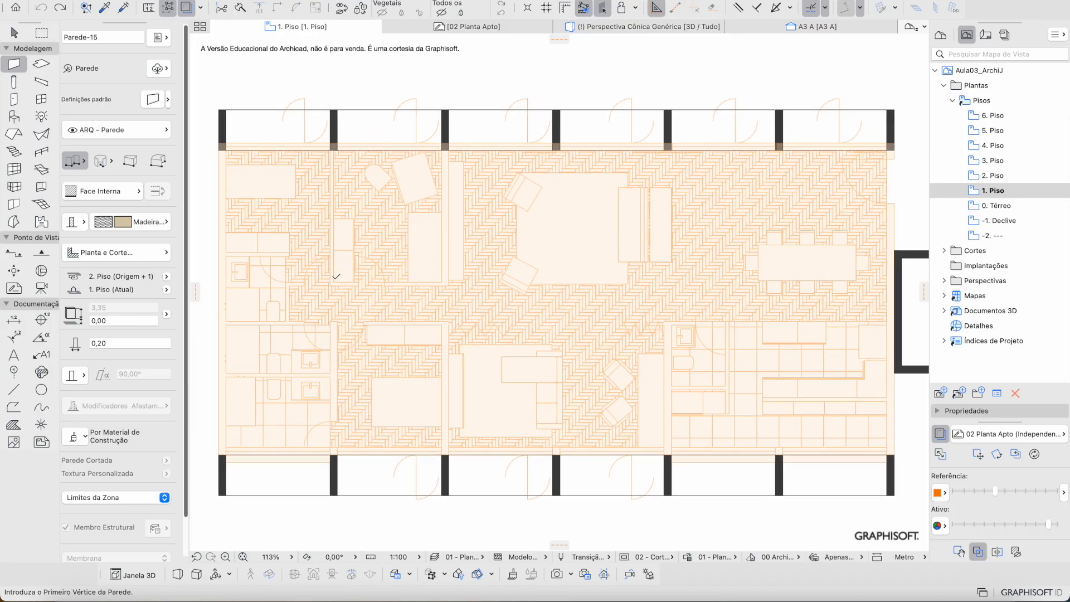
scroll(336, 276, "right", 2)
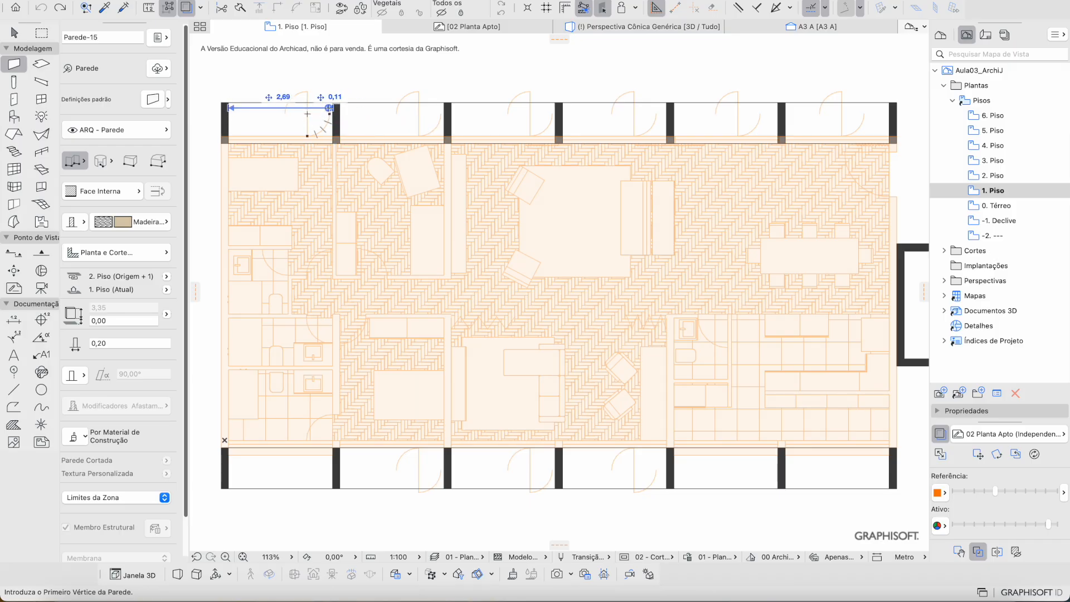
Step: Open the Definições de Pisos story settings from 4. Piso's context menu in the Project Map
left_click(942, 35)
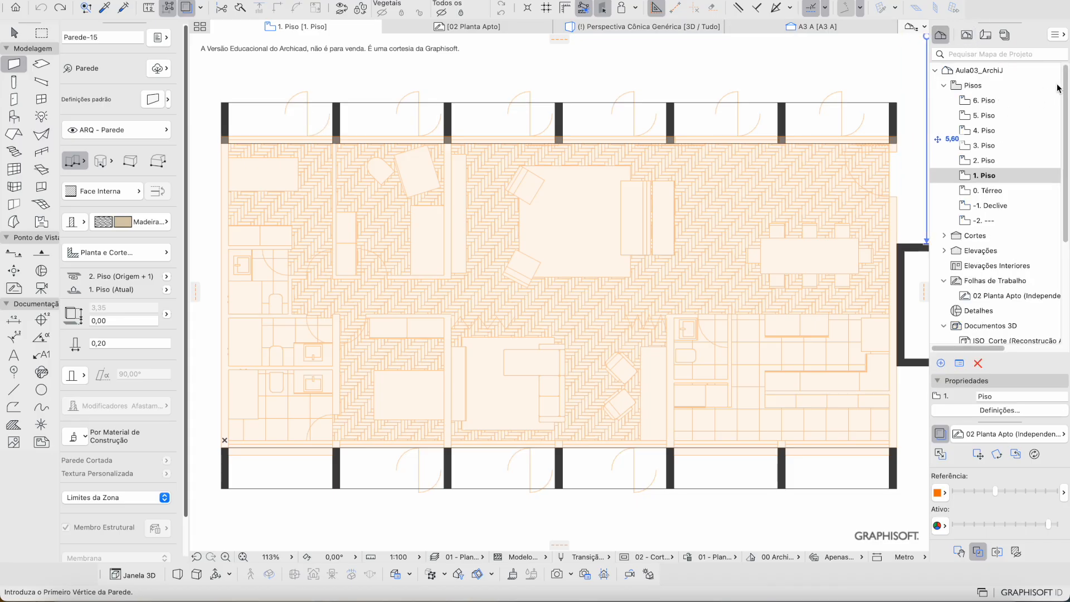
right_click(989, 145)
key("Escape")
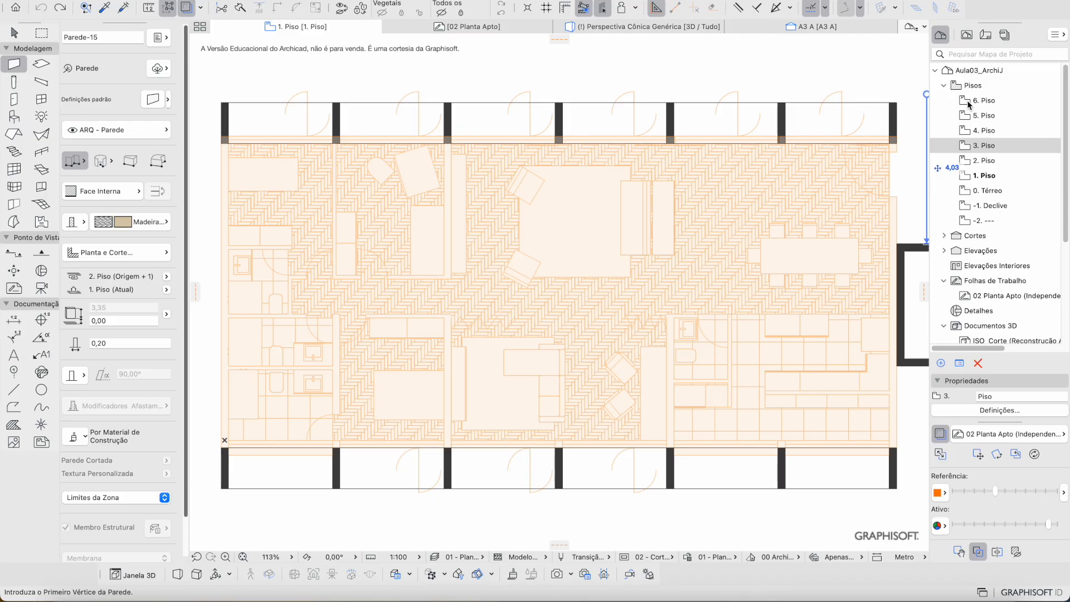
right_click(985, 139)
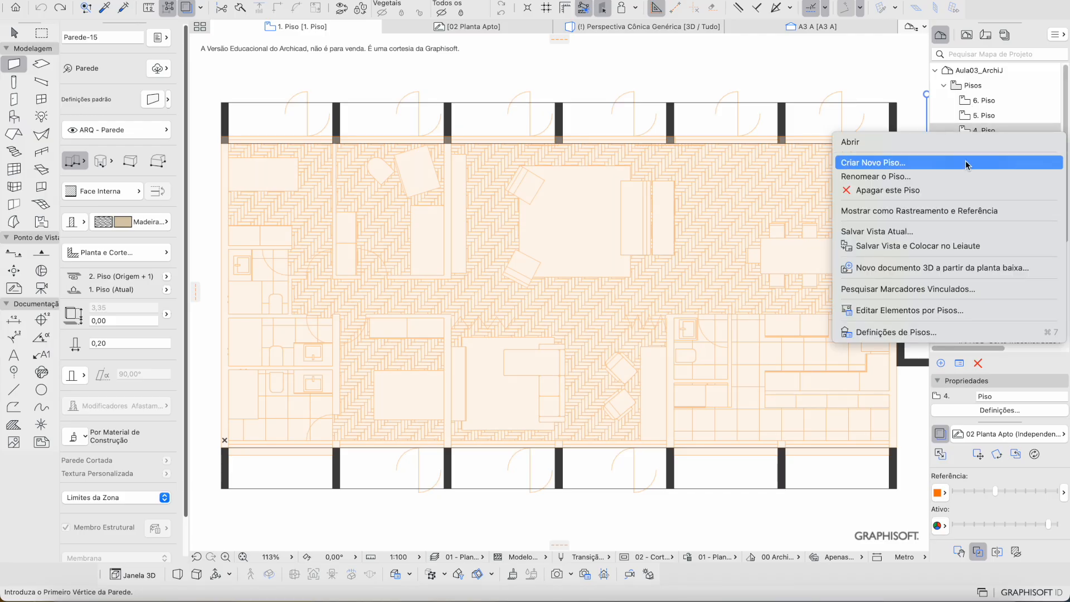
left_click(951, 332)
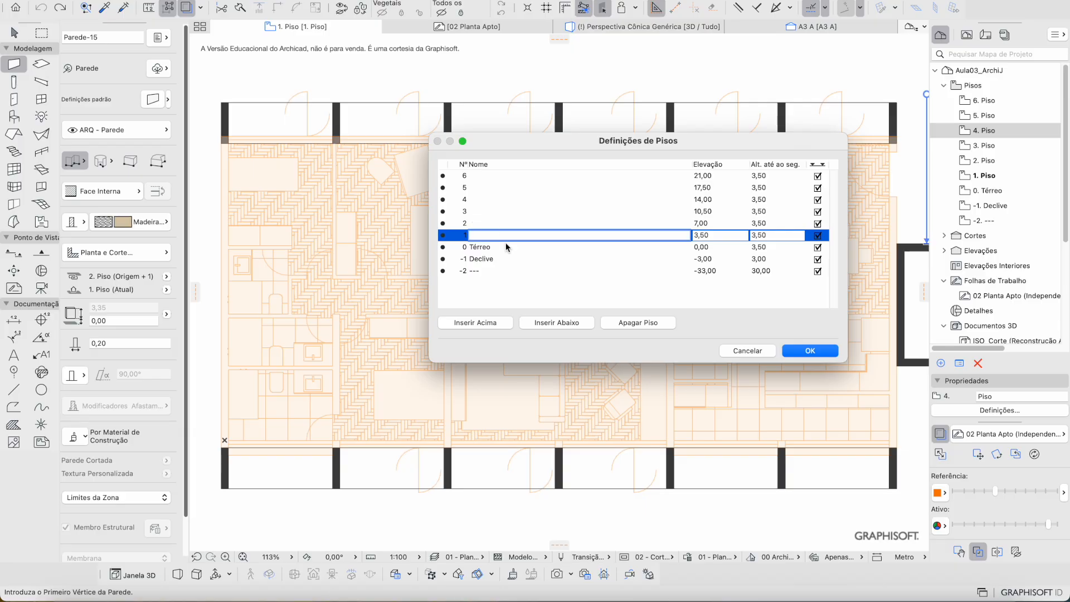
Step: Select the -2 story row and look over the -1 and 0 rows in the story table
left_click(484, 272)
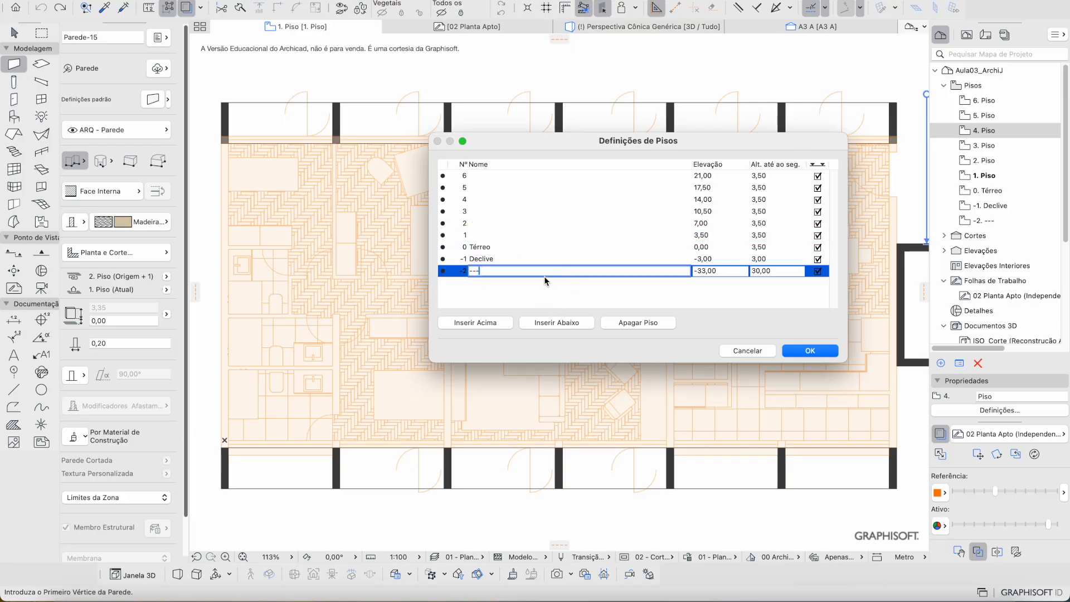
double_click(475, 271)
left_click(513, 247)
left_click(510, 259)
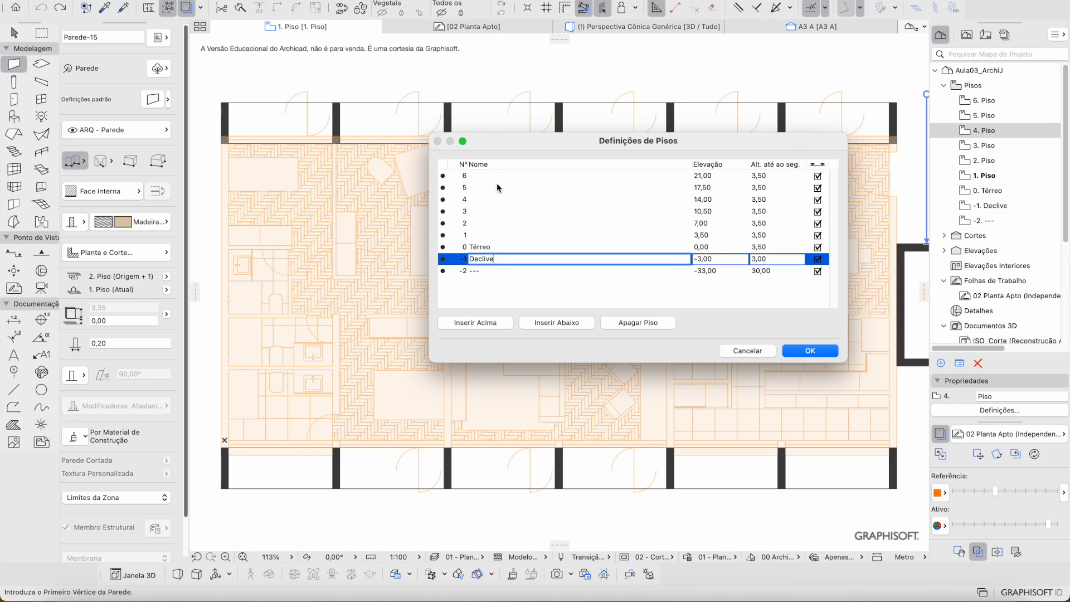
left_click(494, 274)
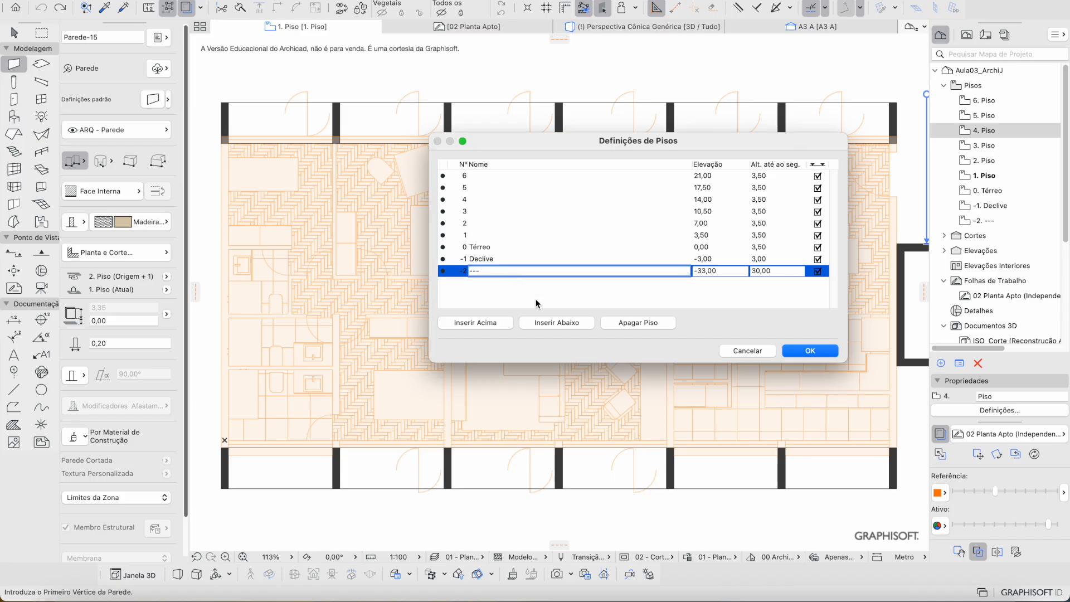
Step: Insert a story below -2 named 'Apto 1' with height 3,50 and apply the settings
left_click(538, 323)
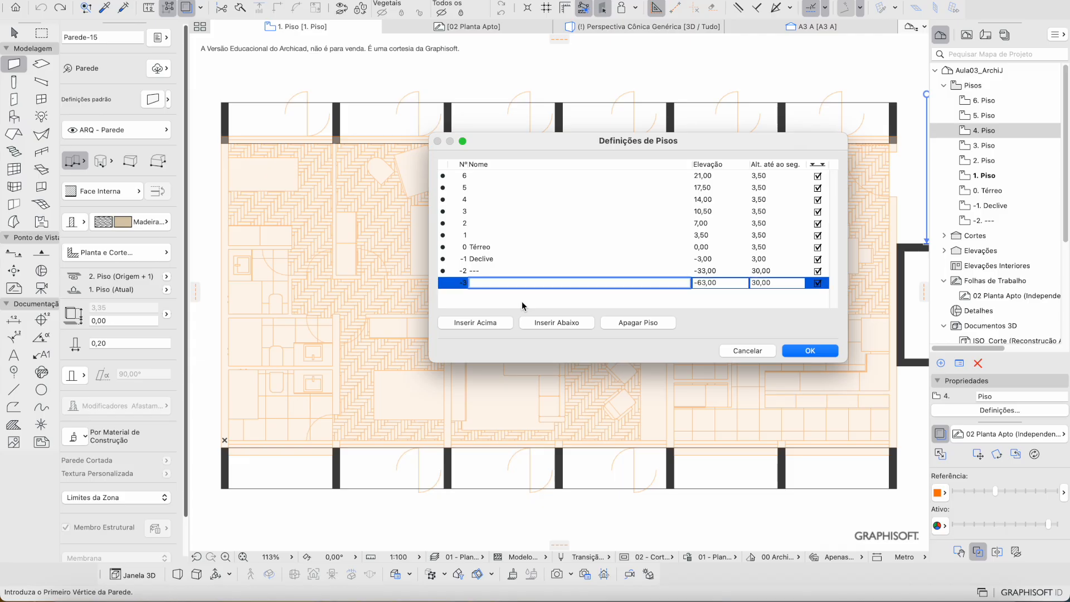
type("Apto 1")
left_click(734, 281)
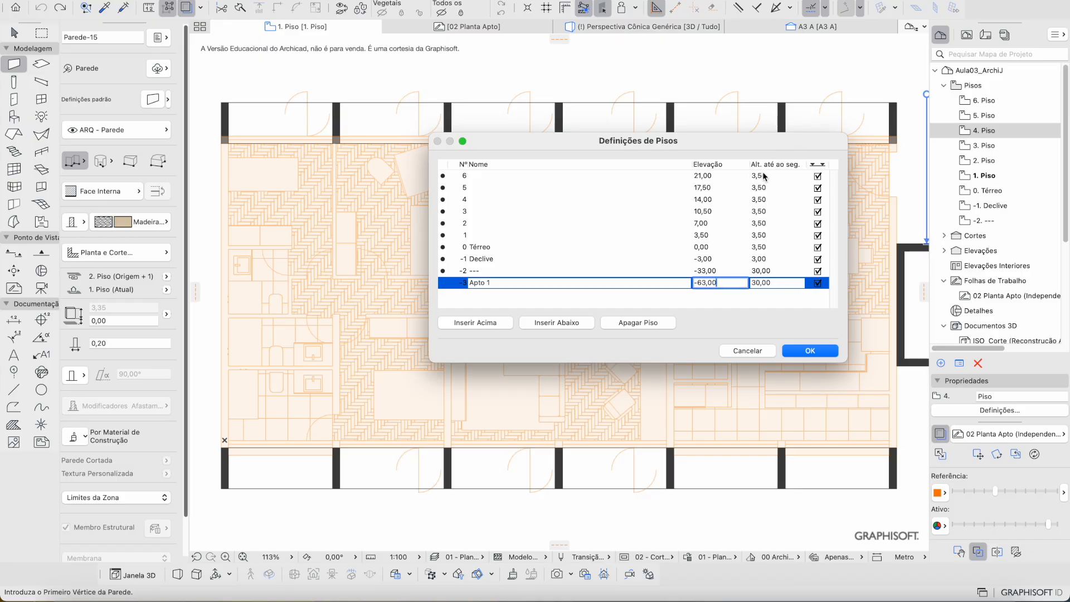
left_click(769, 283)
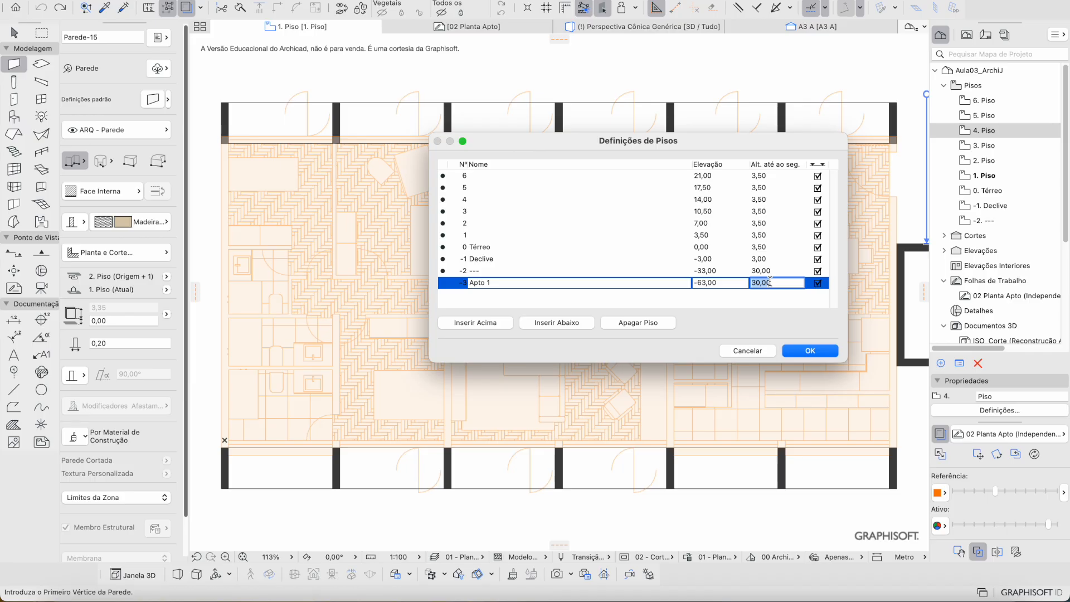
type("3,5")
key("Up")
left_click(770, 282)
key("Return")
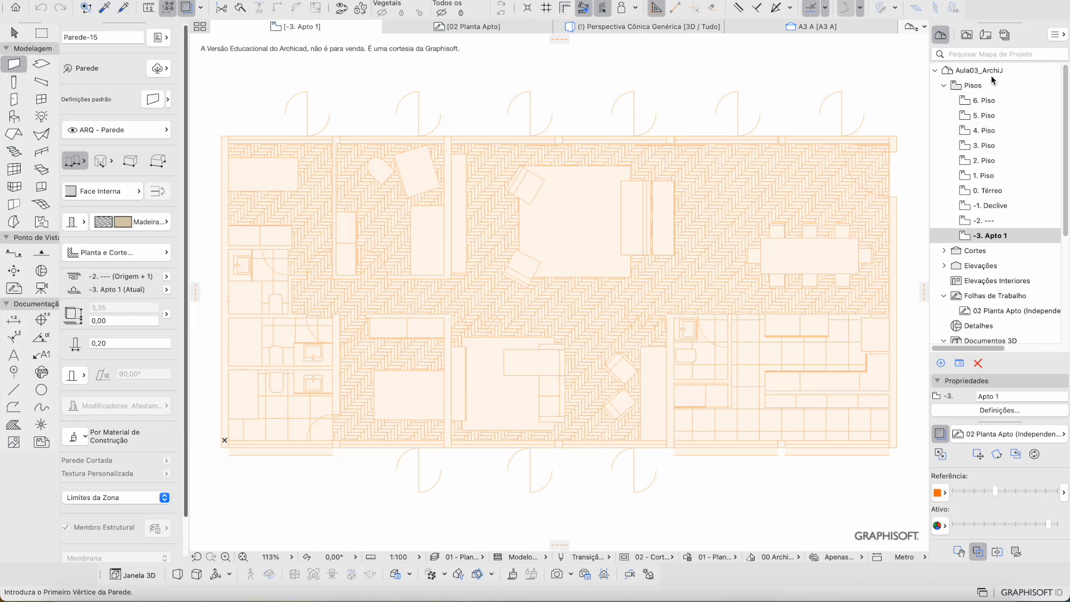
Step: Open the -3. Apto 1 floor plan from the View Map
left_click(968, 36)
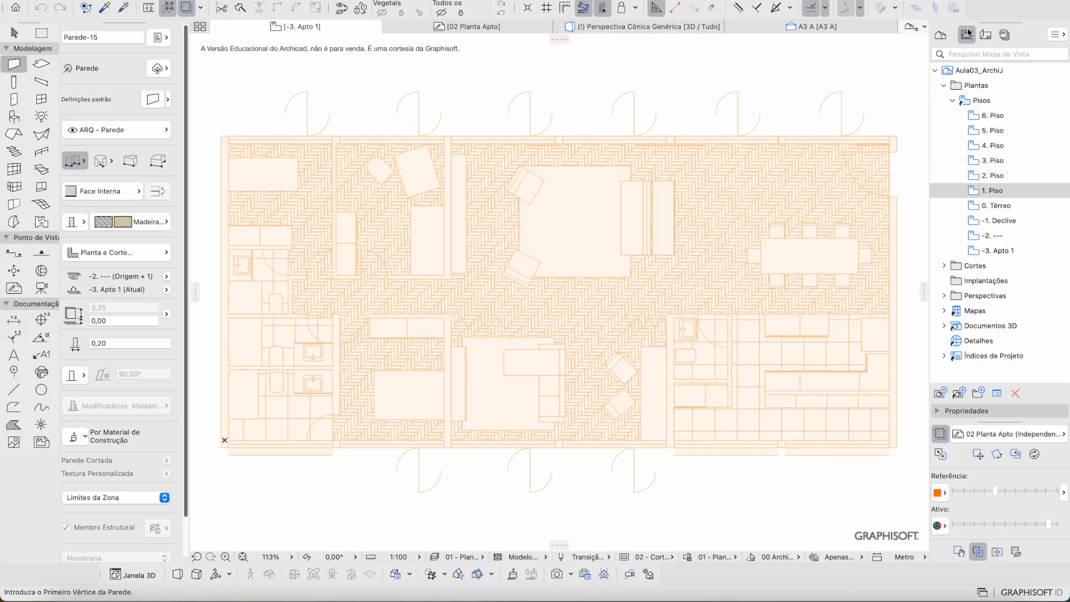
double_click(995, 251)
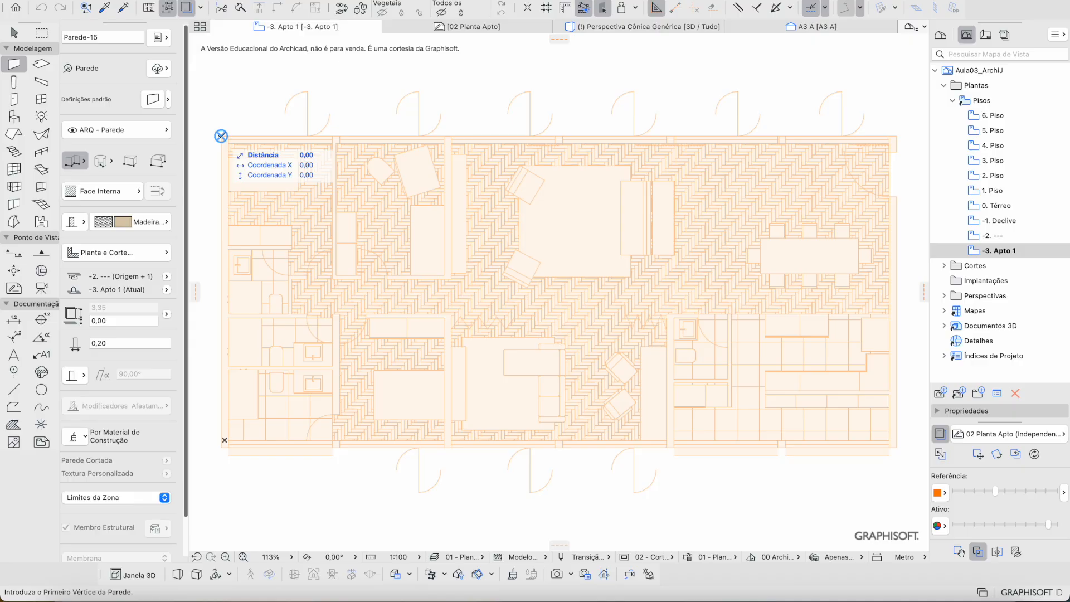
Step: Draw the left exterior wall from the top-left corner down to the bottom corner
scroll(222, 136, "up", 5)
middle_click_drag(299, 359, 381, 243)
left_click(321, 82)
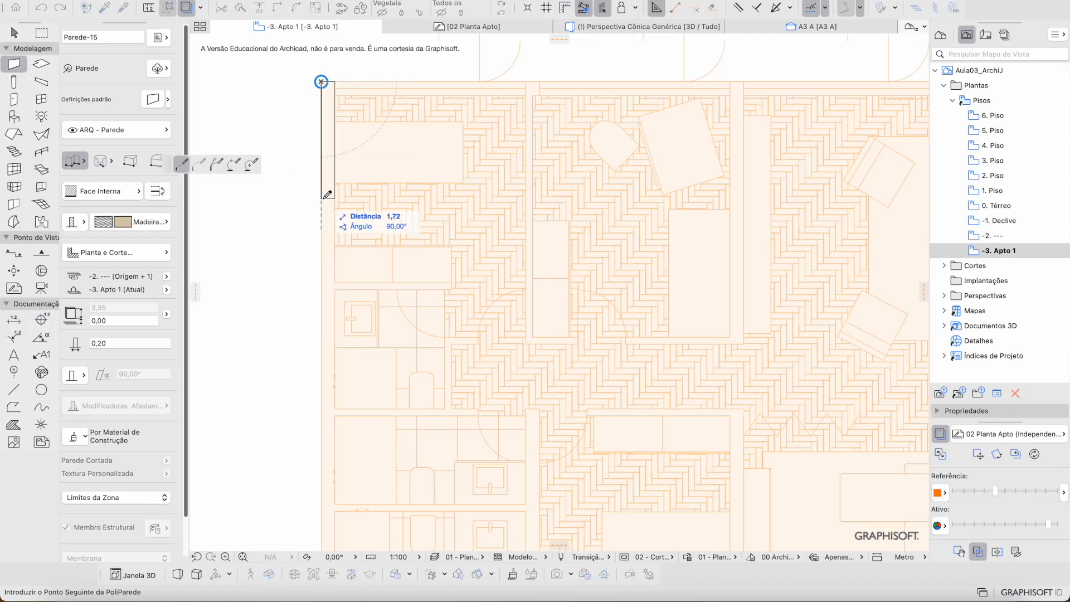
middle_click_drag(325, 200, 322, 85)
middle_click_drag(317, 351, 325, 191)
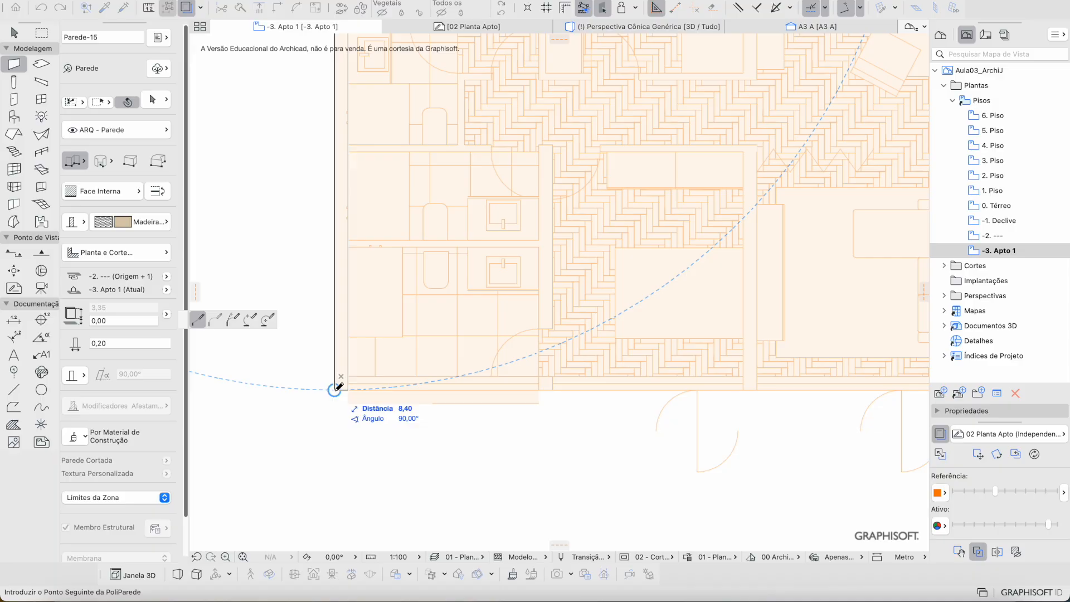
double_click(335, 389)
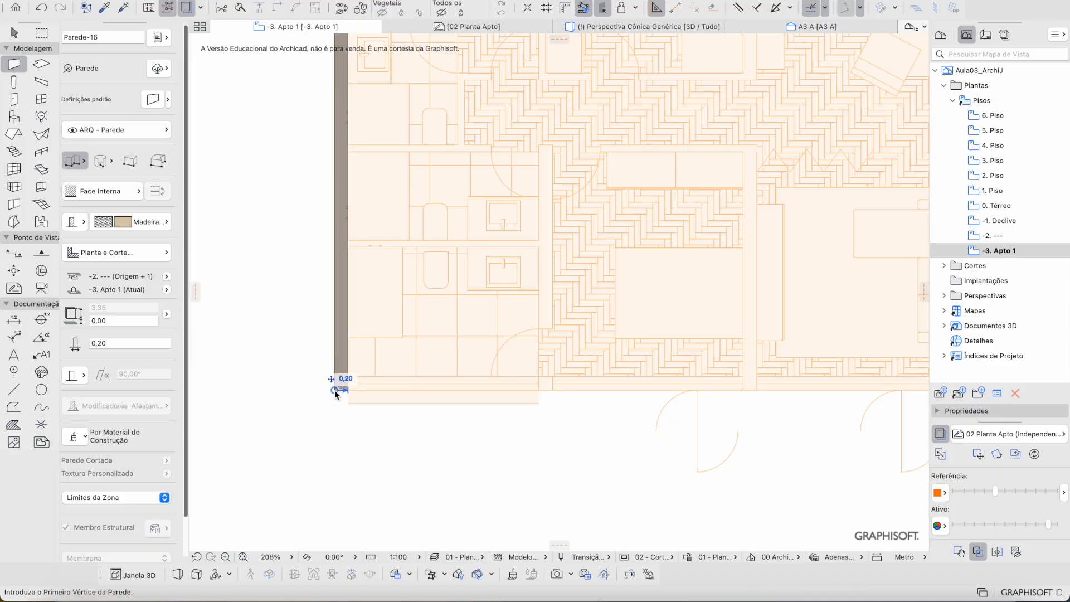
scroll(424, 318, "down", 5)
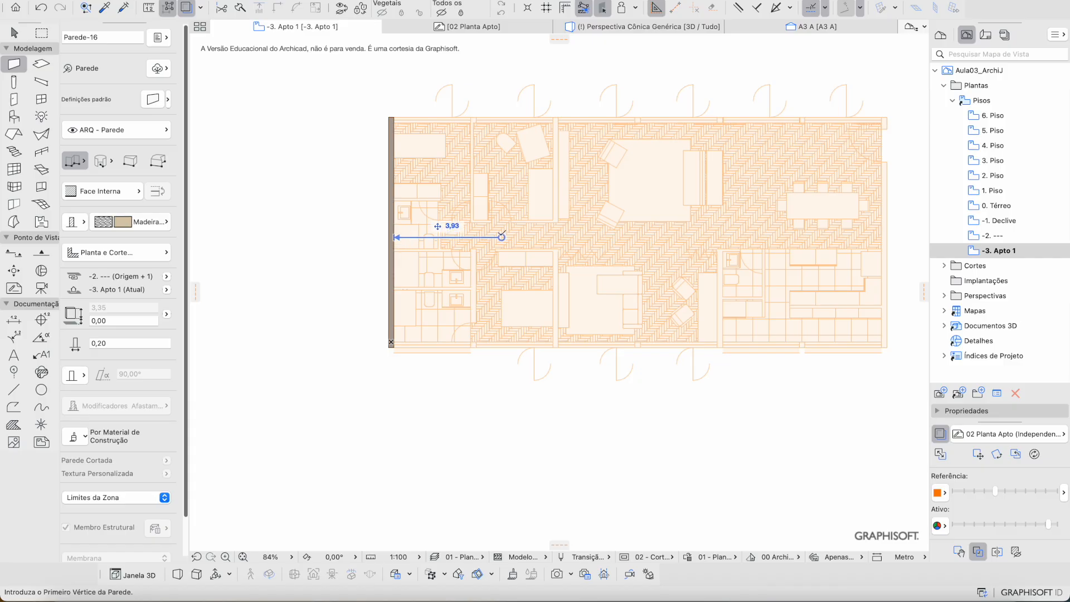
scroll(659, 113, "up", 5)
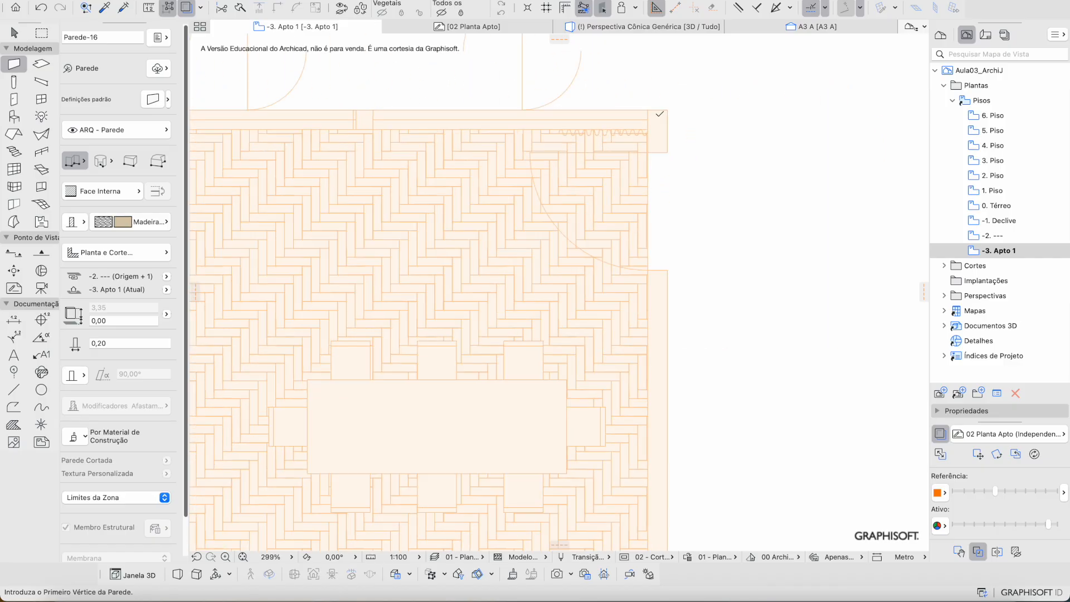
Step: Draw the right exterior wall from the top-right to the bottom-right corner, flipping its reference face
left_click(667, 109)
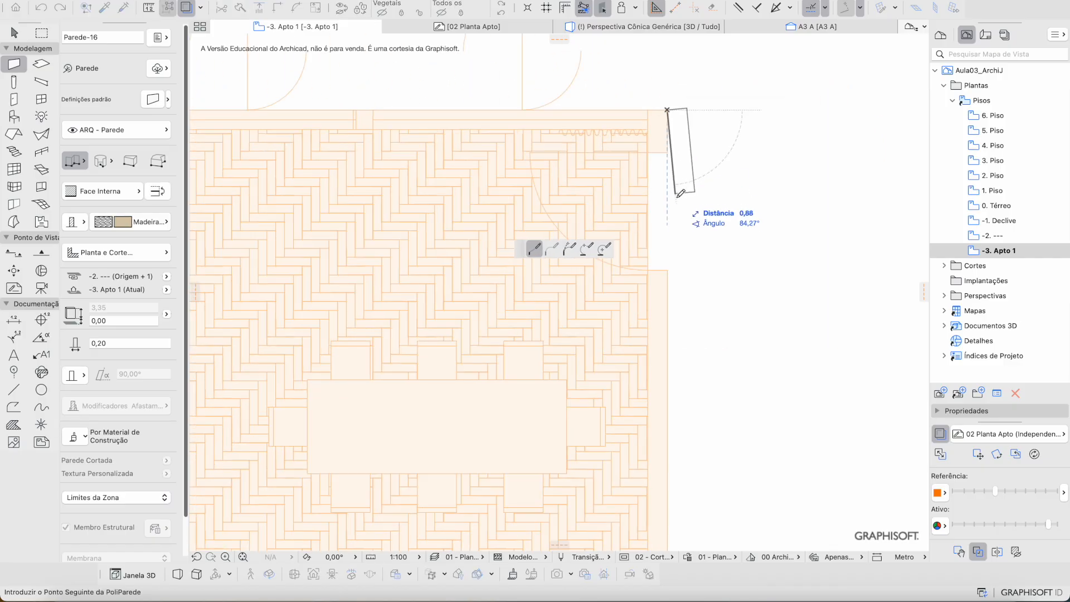
left_click(668, 271)
key("c")
key("c")
key("c")
key("c")
key("c")
key("c")
key("c")
key("c")
key("c")
key("c")
key("c")
key("c")
key("c")
key("c")
key("c")
key("c")
key("c")
key("c")
key("c")
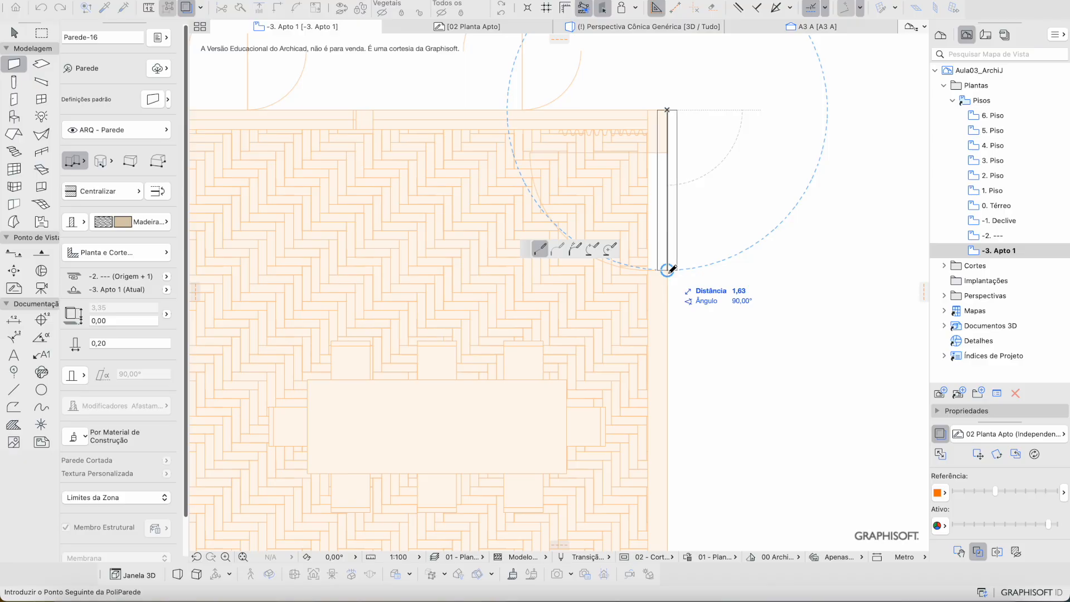
key("c")
key("c")
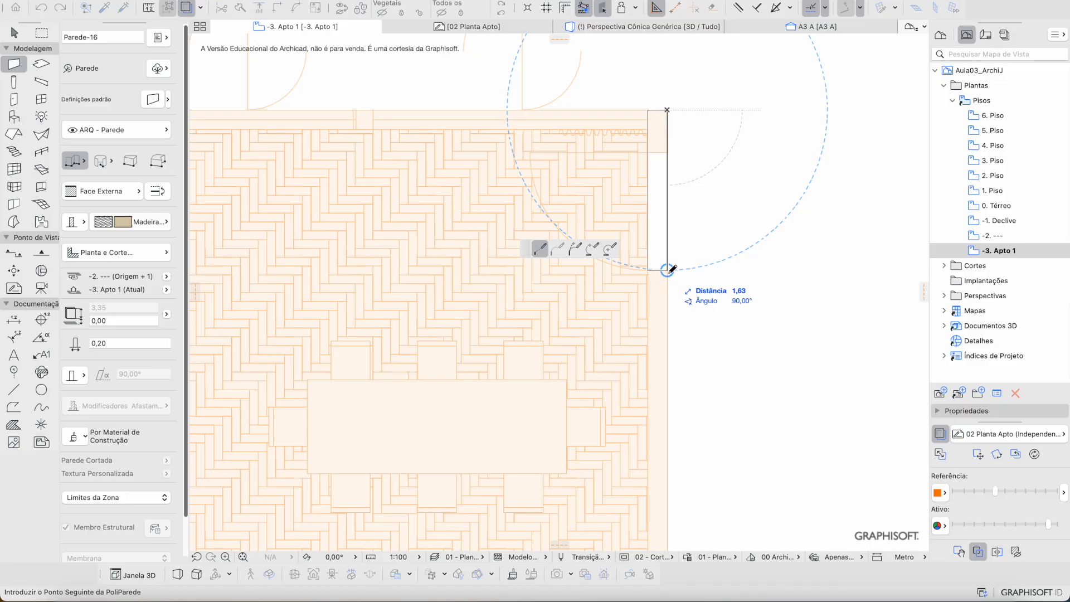
middle_click_drag(671, 270, 671, 208)
middle_click_drag(673, 375, 716, 182)
middle_click_drag(759, 78, 768, 350)
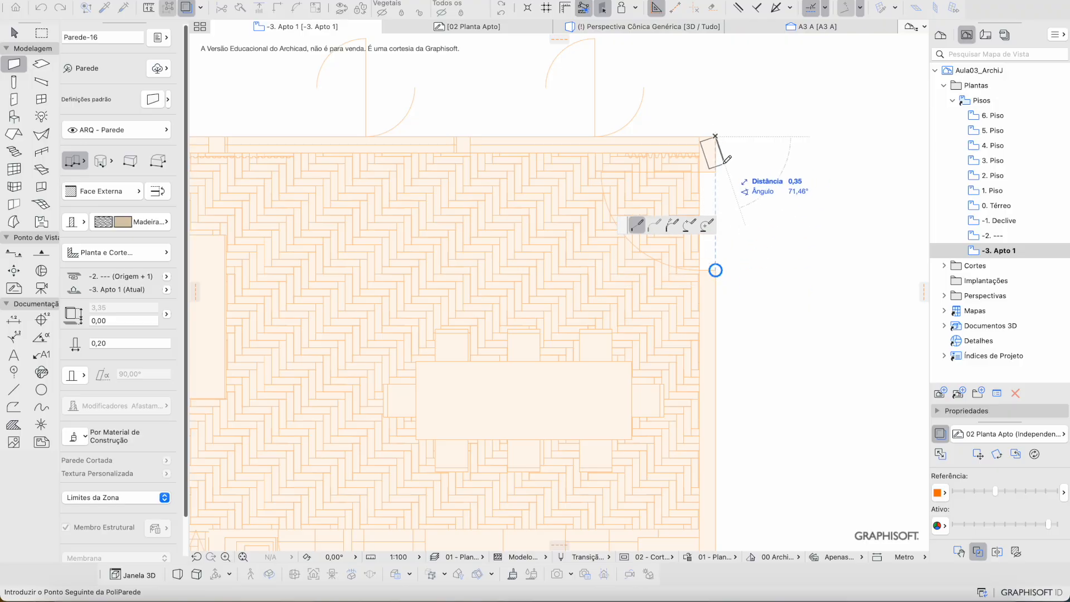
middle_click_drag(730, 376, 750, 65)
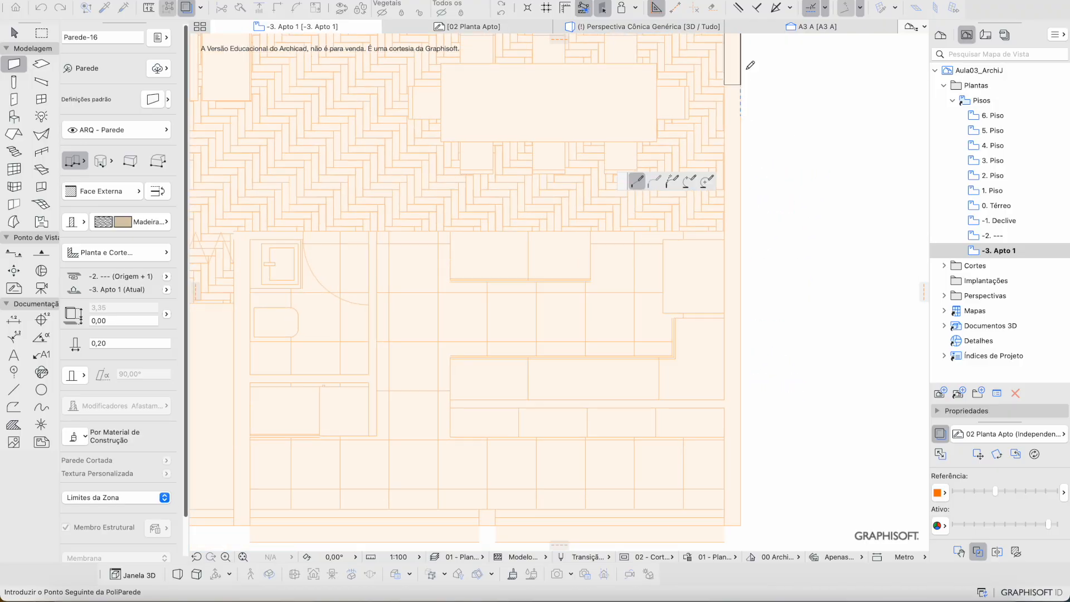
scroll(751, 112, "down", 3)
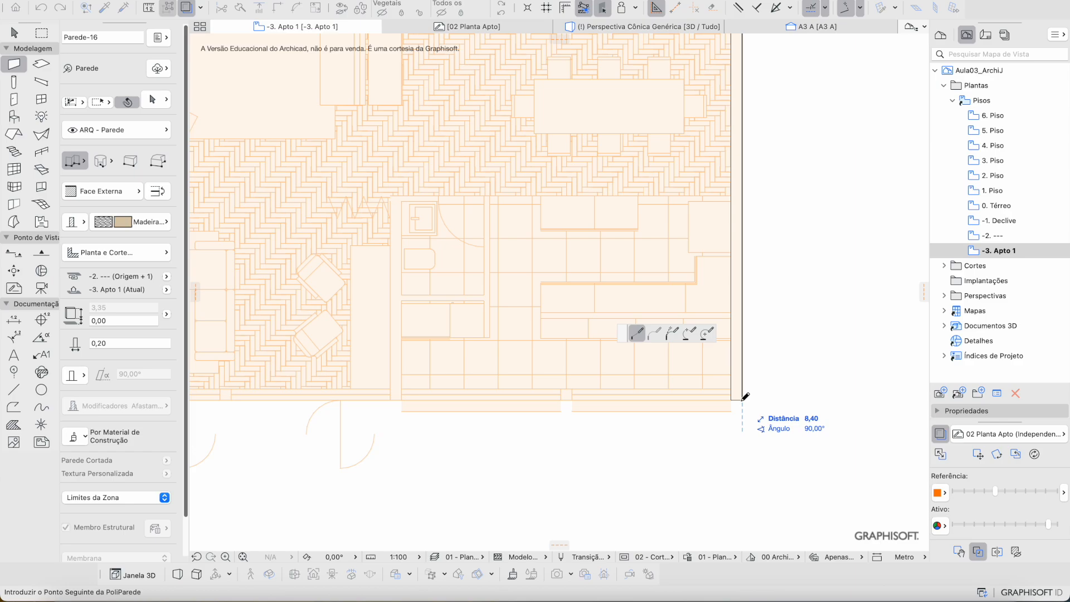
double_click(745, 398)
scroll(550, 258, "down", 3)
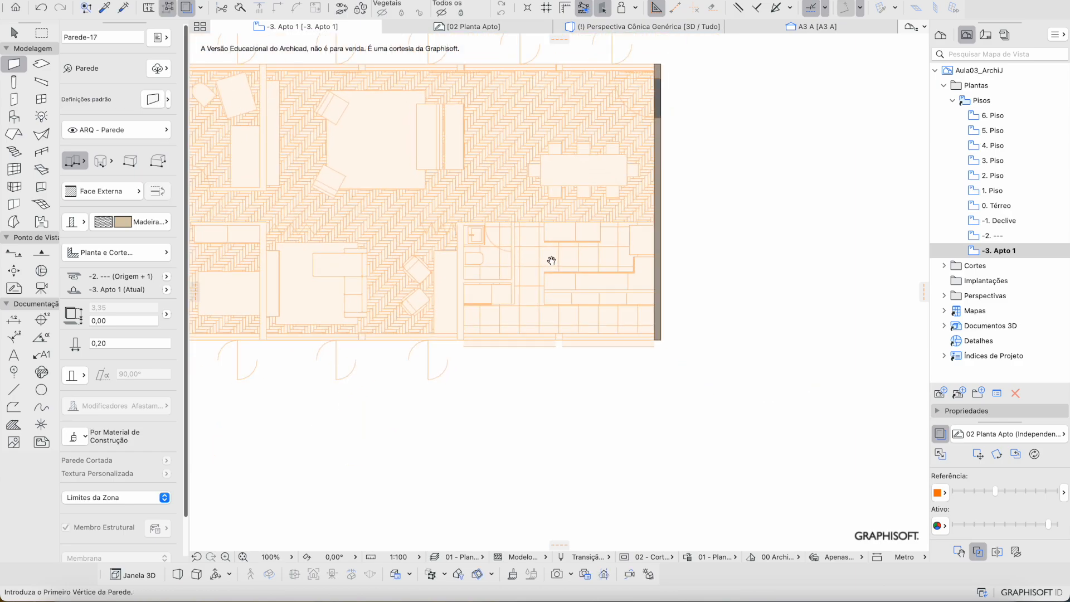
scroll(614, 232, "up", 8)
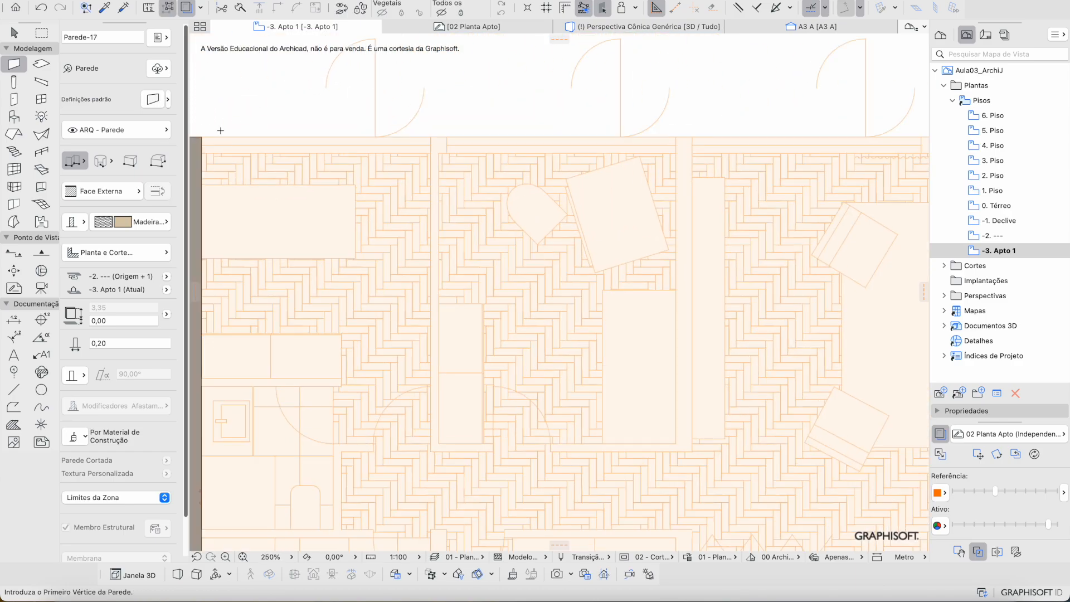
Step: Draw the top and bottom exterior walls between the apartment's corners
scroll(246, 139, "left", 3)
left_click(254, 137)
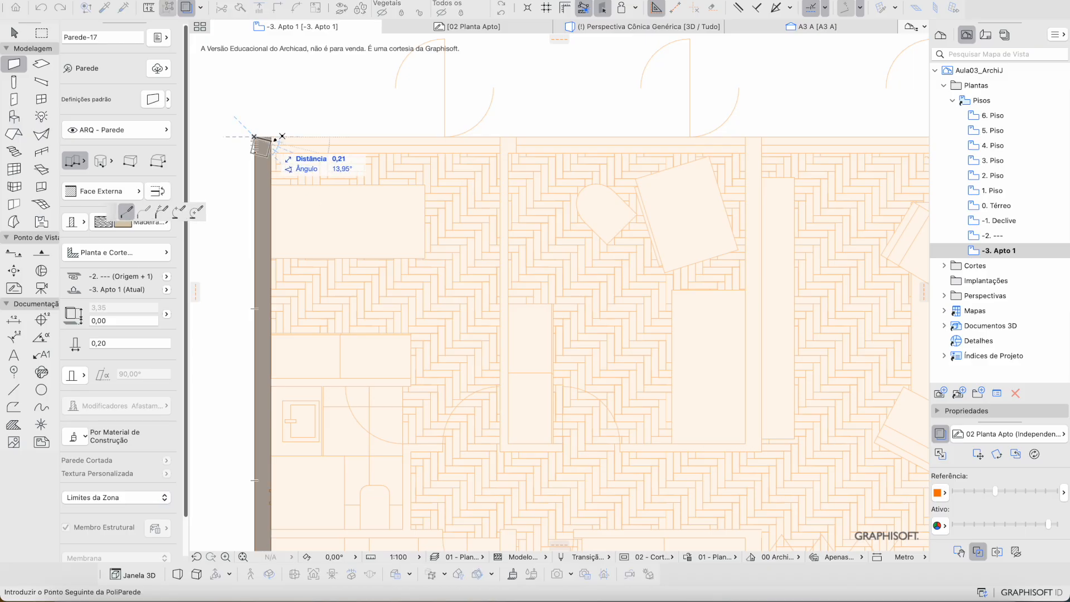
scroll(504, 143, "down", 3)
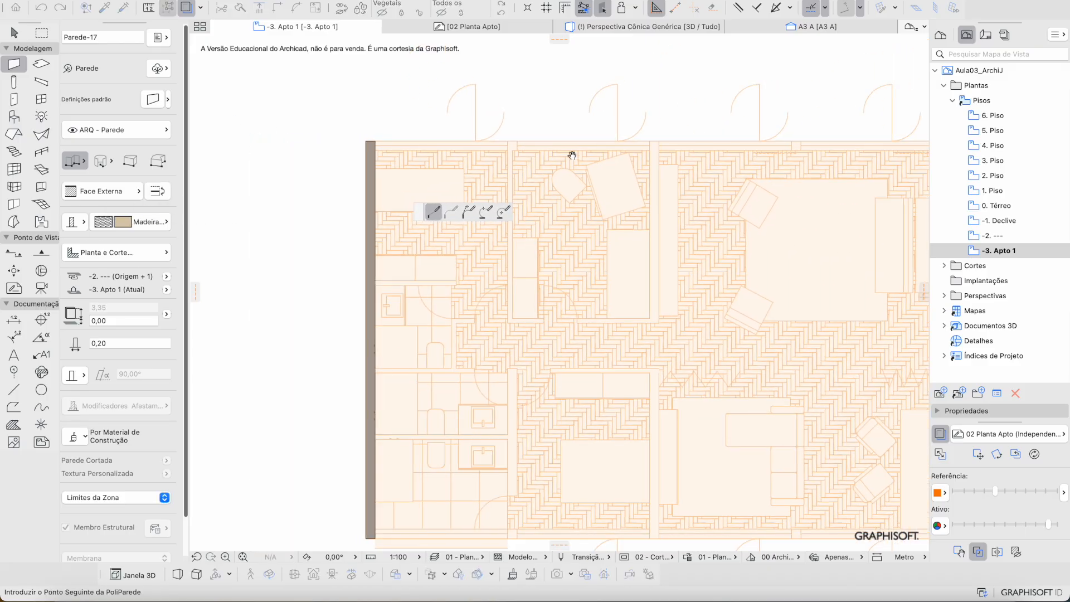
scroll(583, 156, "right", 10)
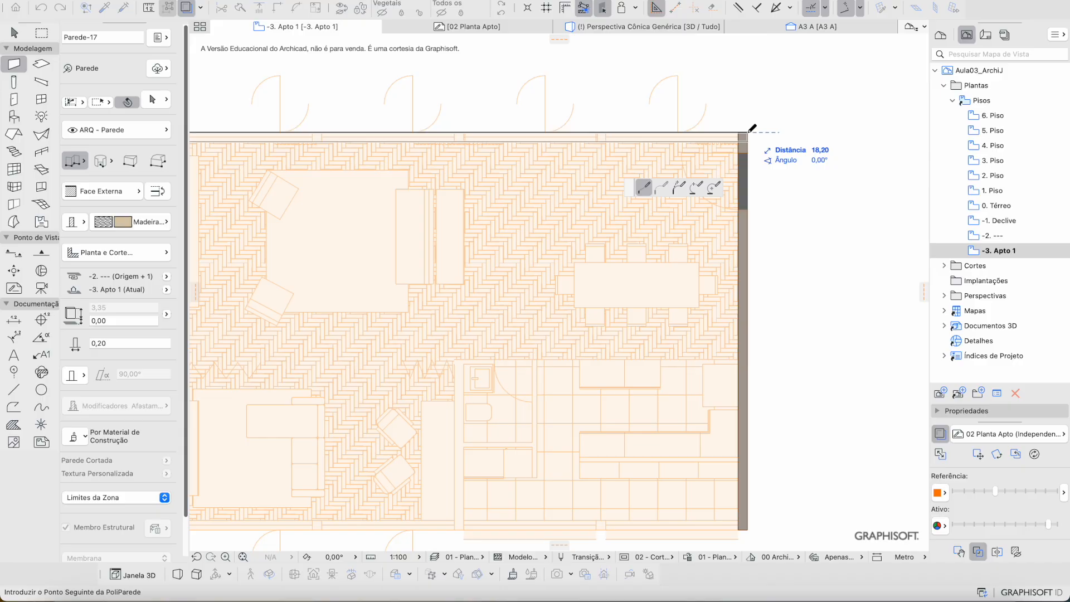
double_click(749, 132)
scroll(652, 289, "down", 5)
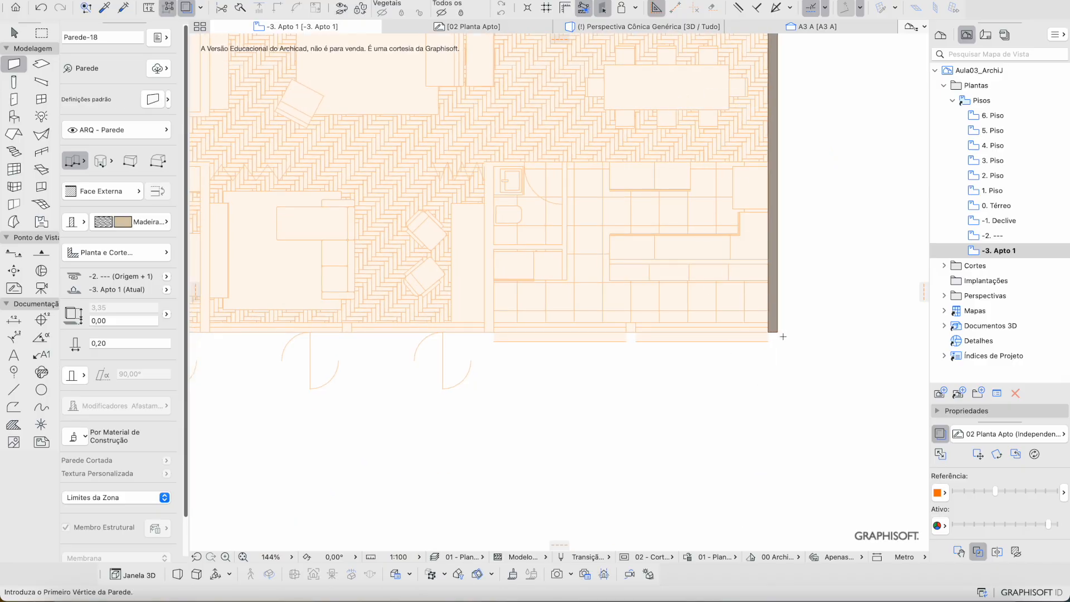
left_click(776, 333)
scroll(502, 318, "left", 15)
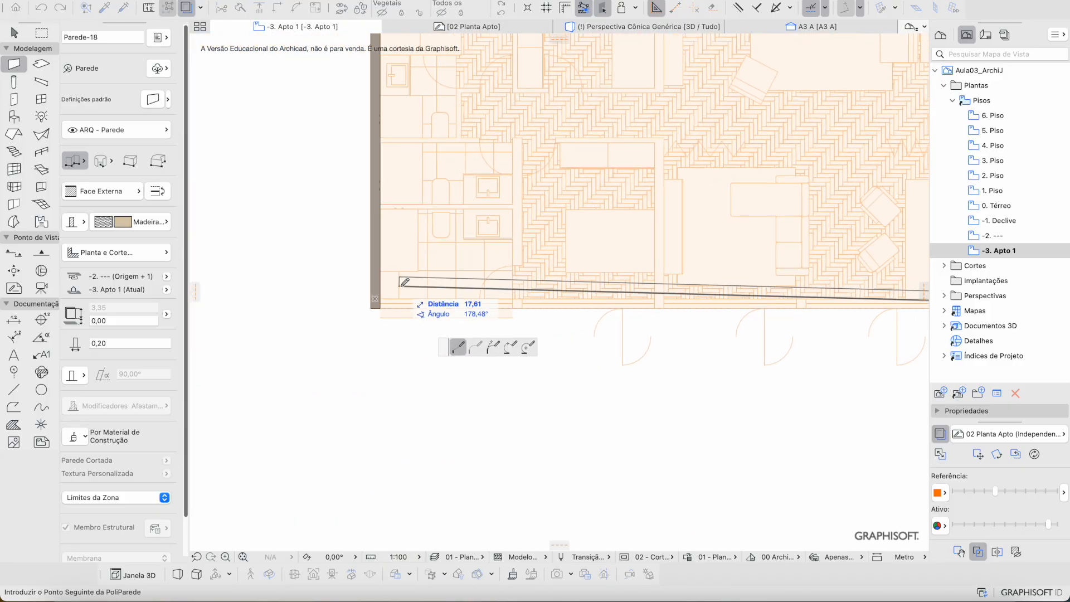
double_click(375, 300)
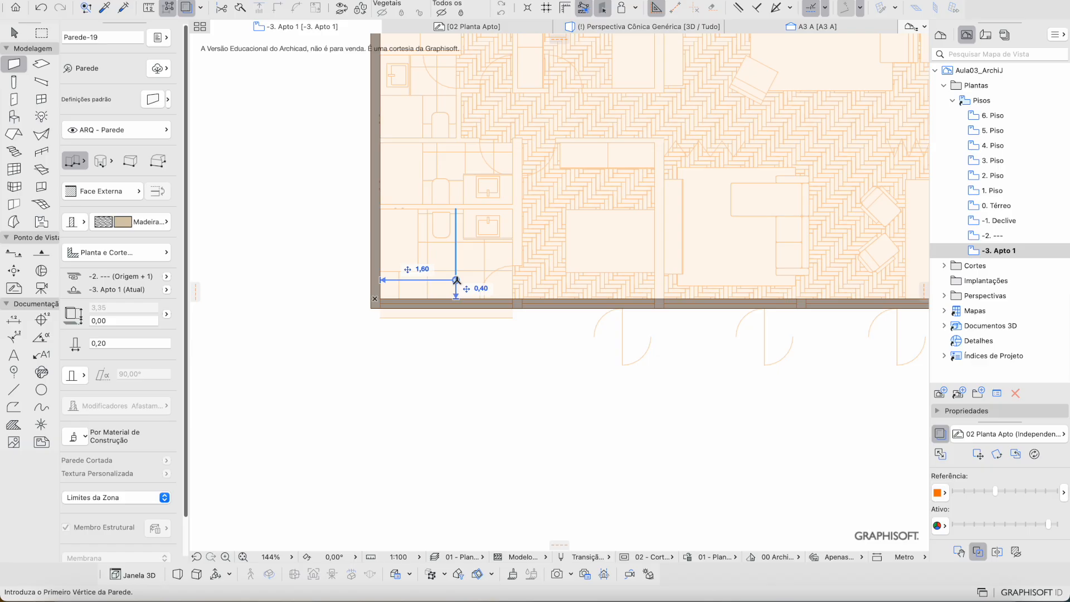
Step: Draw a partition in the living area running up to the top wall
middle_click_drag(667, 172, 390, 218)
middle_click_drag(537, 175, 528, 284)
scroll(500, 261, "up", 2)
middle_click_drag(420, 245, 490, 251)
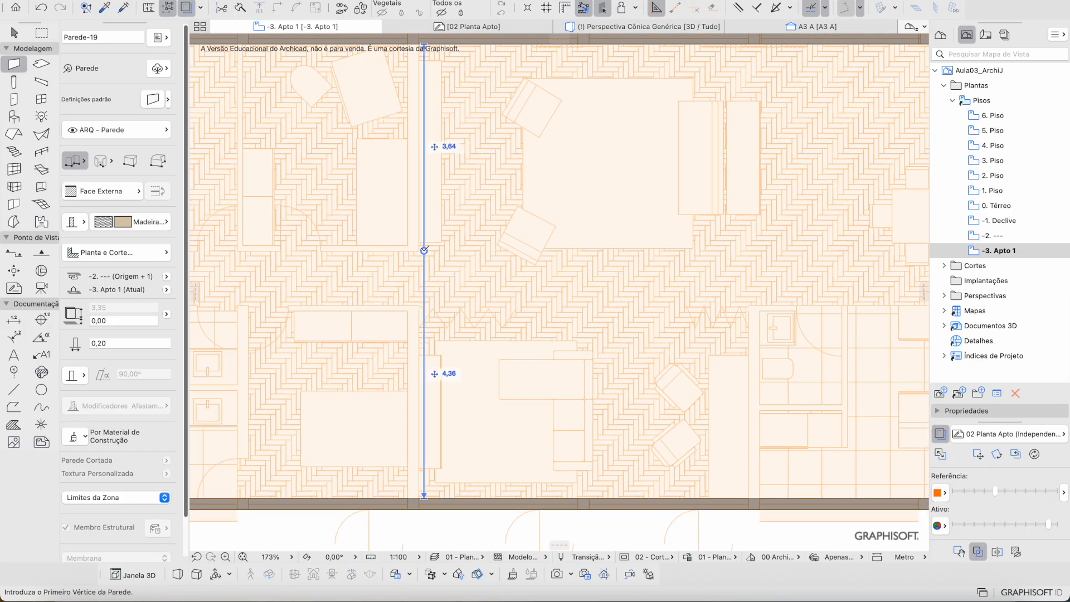
left_click(420, 250)
middle_click_drag(497, 232, 660, 214)
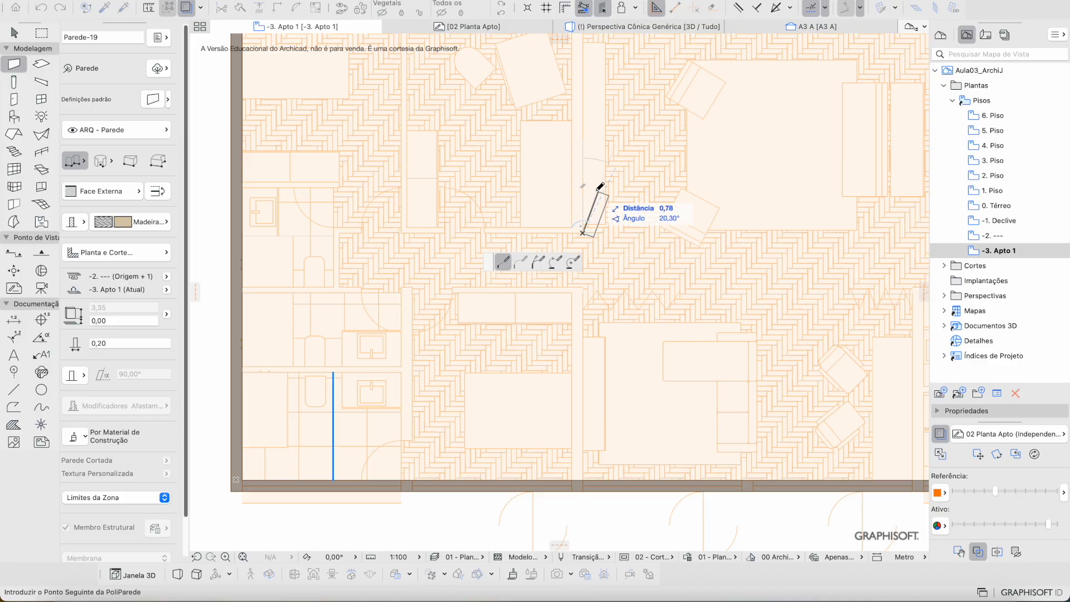
middle_click_drag(591, 191, 594, 277)
scroll(595, 276, "up", 1)
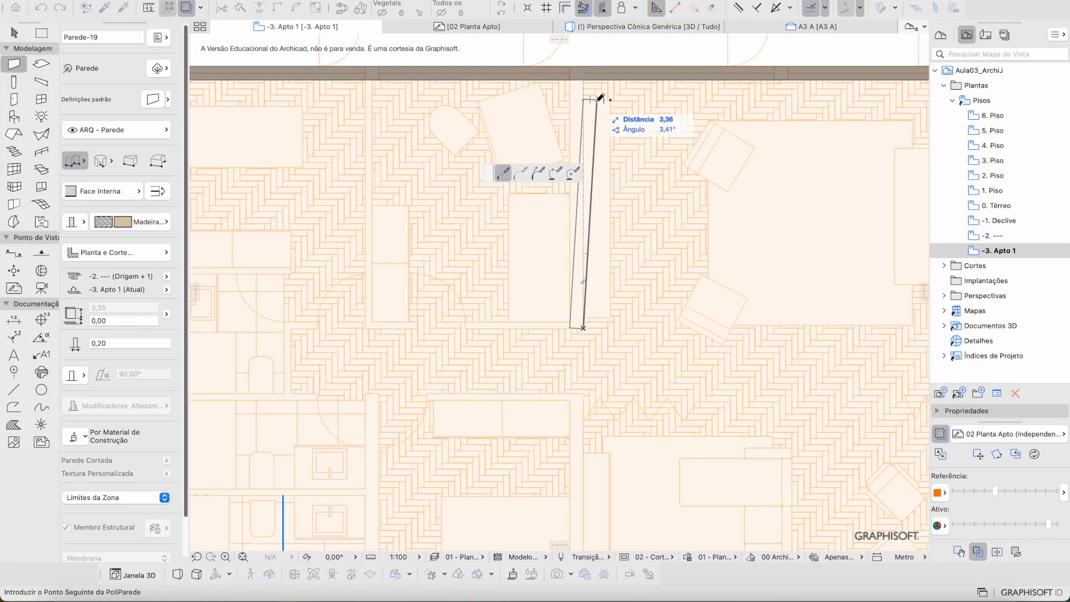
scroll(593, 101, "up", 2)
double_click(582, 67)
scroll(582, 240, "down", 3)
scroll(582, 240, "down", 5)
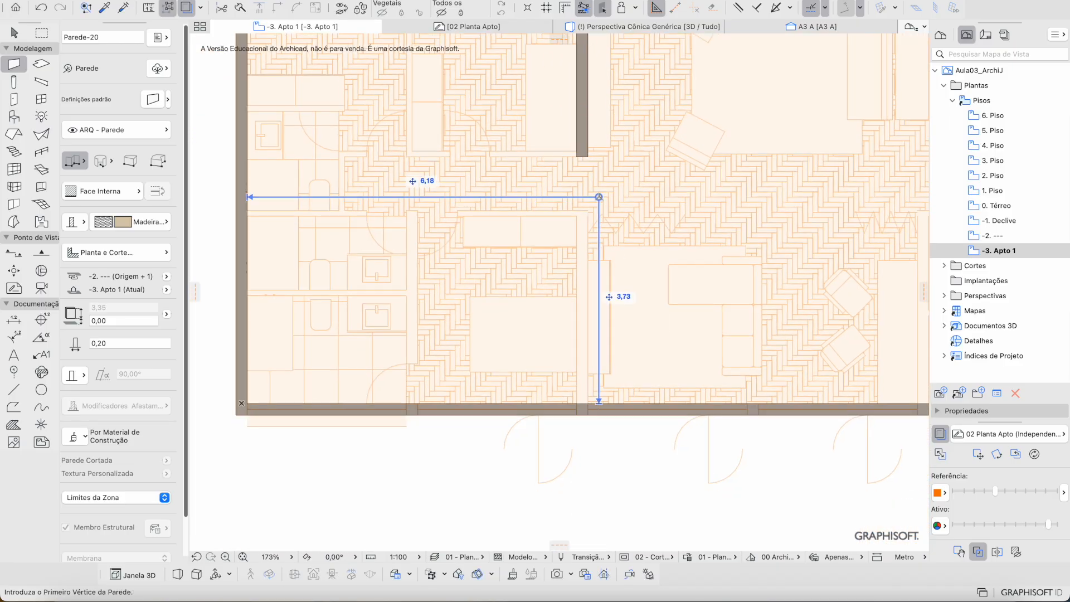
Step: Add two more partitions from the lower wall, one 6,18 from the left wall
left_click(588, 216)
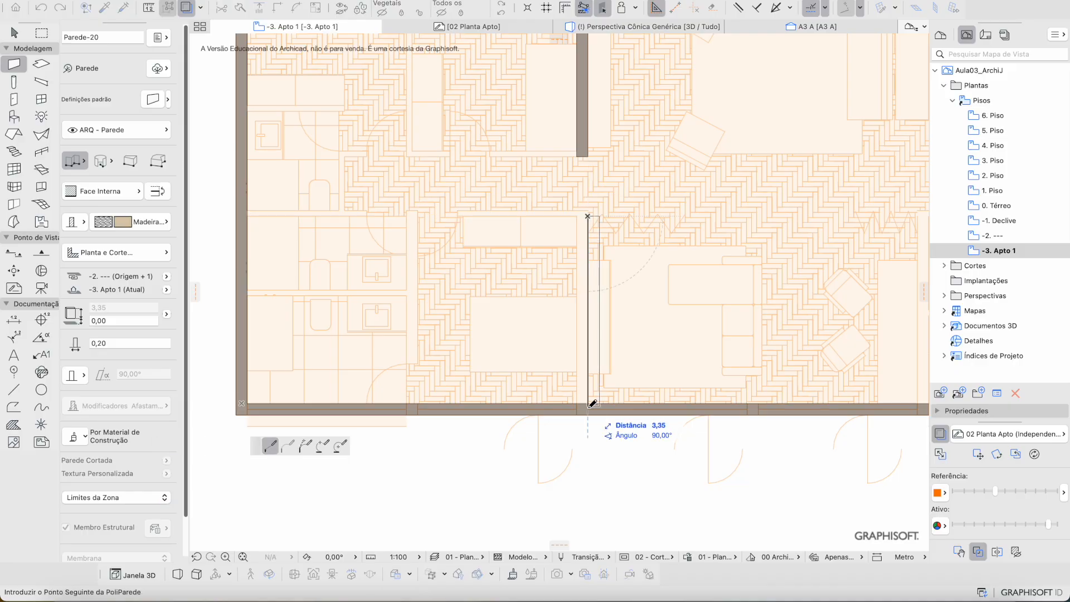
scroll(591, 399, "up", 3)
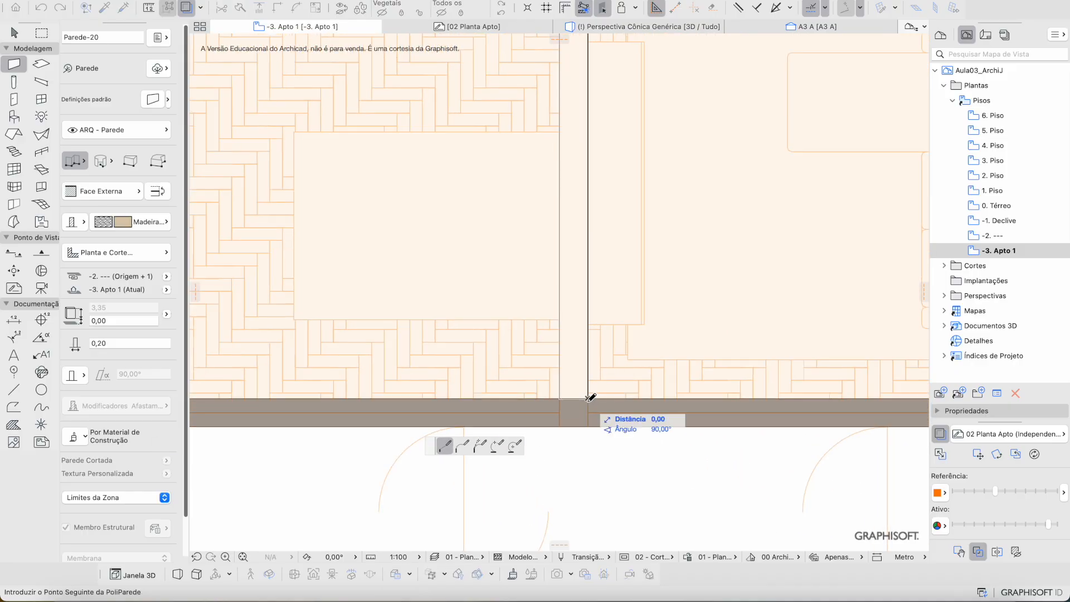
double_click(588, 399)
scroll(574, 363, "down", 3)
scroll(551, 351, "left", 5)
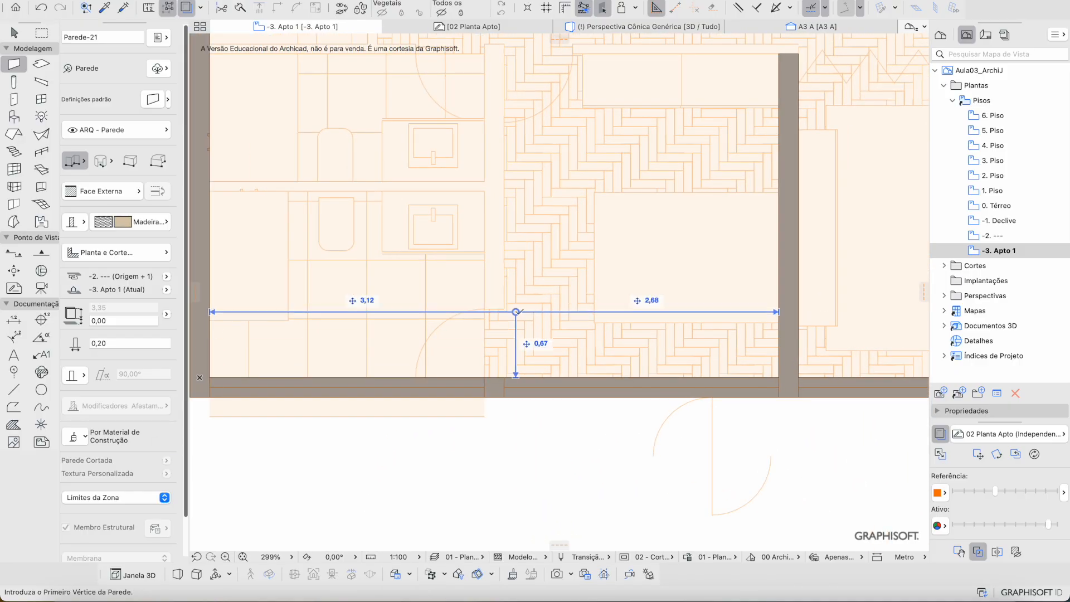
left_click(505, 396)
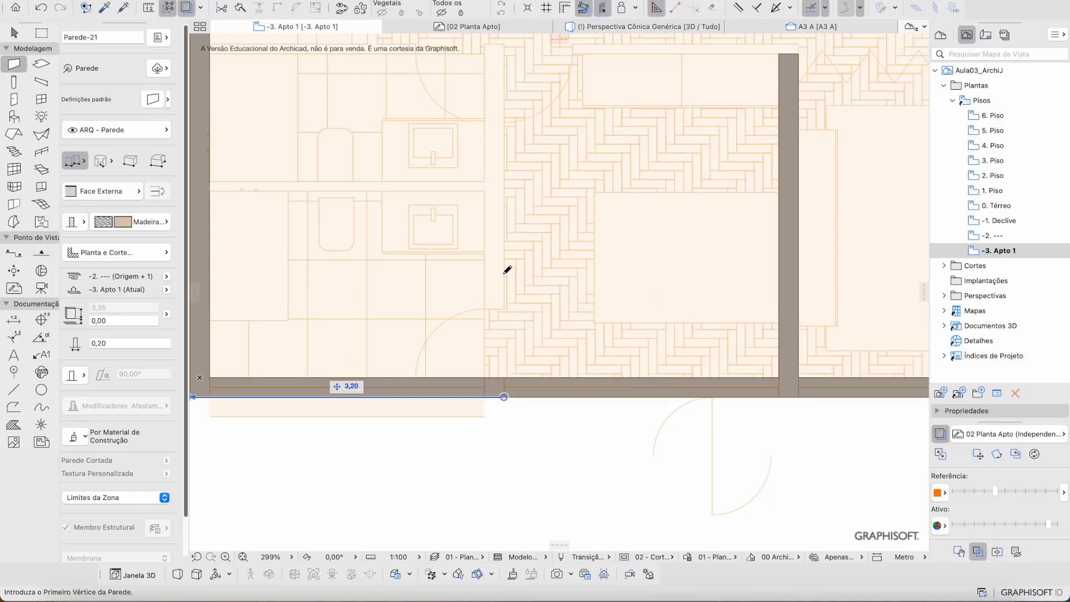
scroll(507, 290, "up", 5)
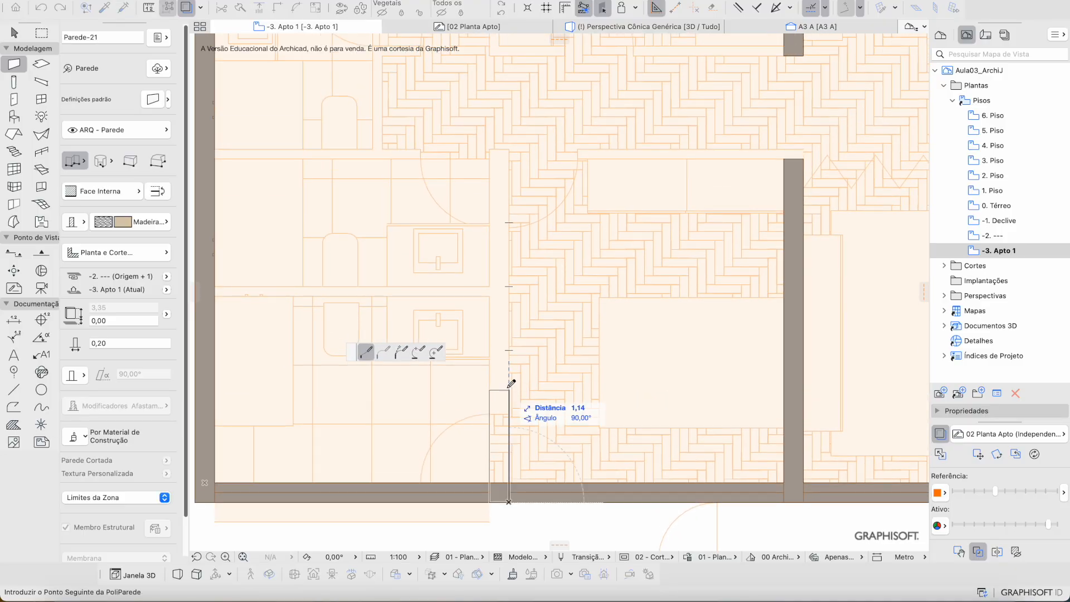
double_click(509, 158)
scroll(742, 197, "down", 2)
Step: Start another wall at the lower wall's right corner, then cancel it
middle_click_drag(742, 198, 636, 203)
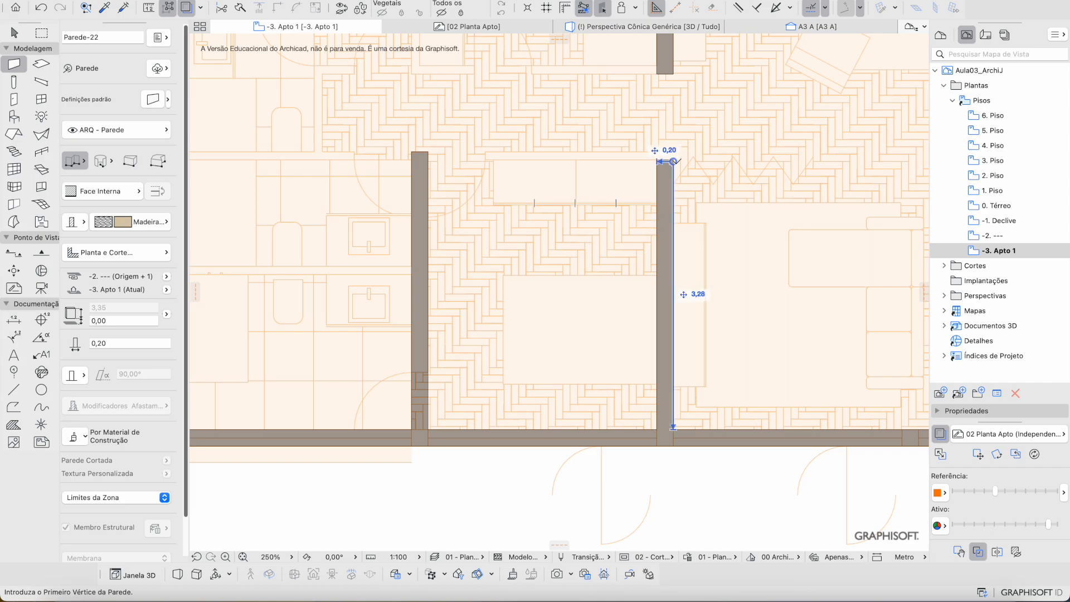
middle_click_drag(651, 190, 581, 210)
scroll(580, 210, "down", 2)
middle_click_drag(724, 195, 622, 242)
scroll(619, 244, "down", 2)
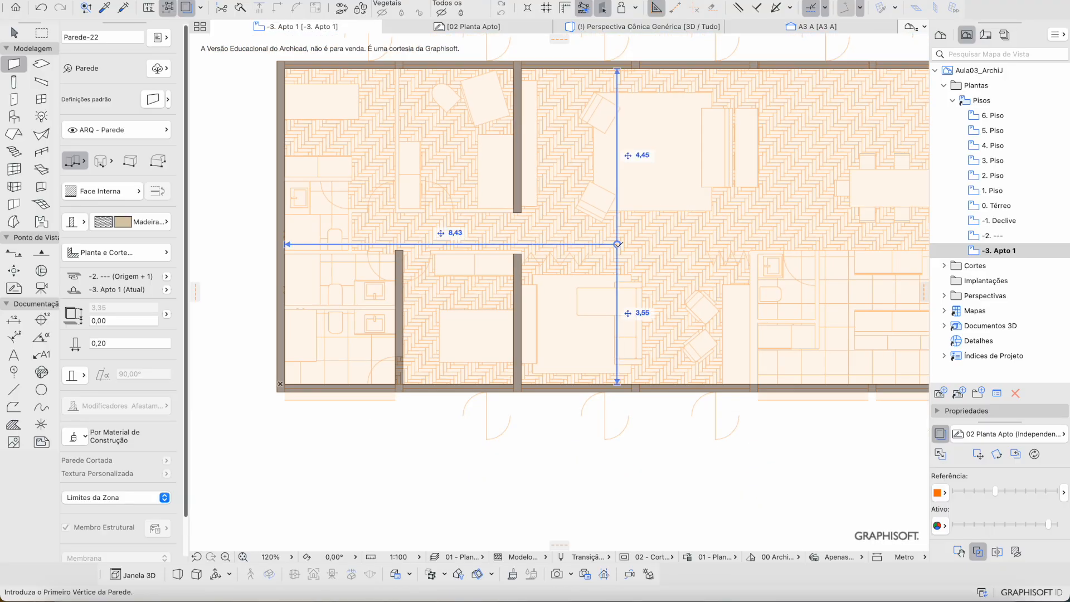
scroll(765, 363, "up", 5)
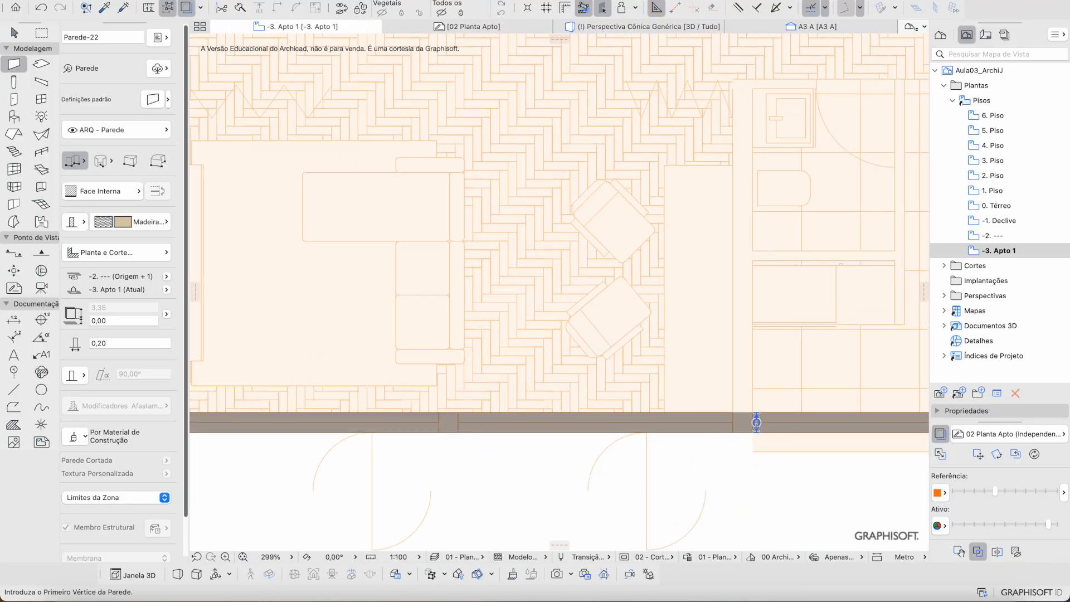
left_click(753, 431)
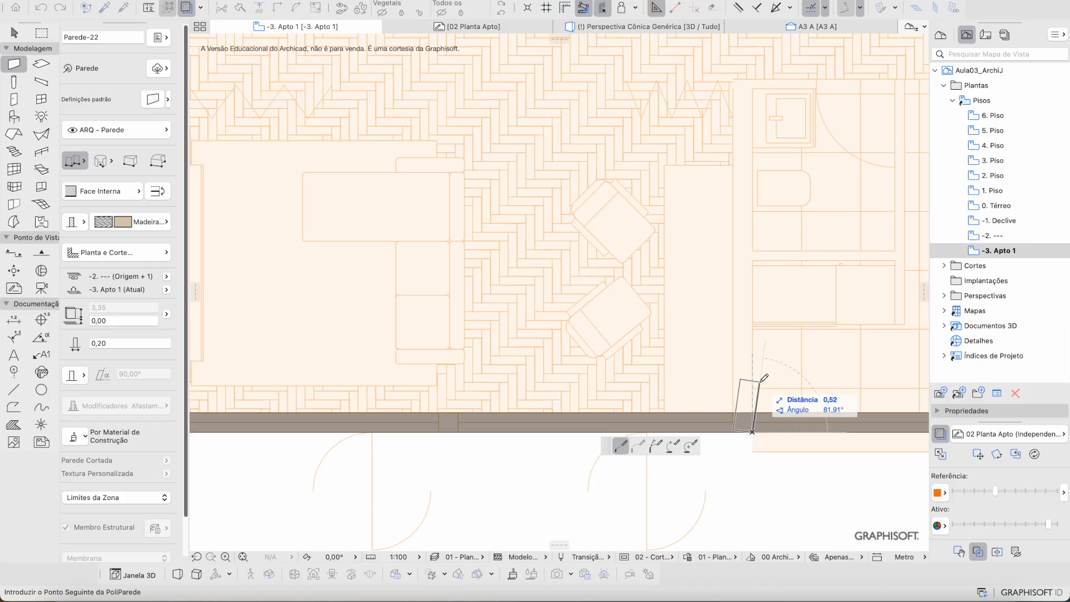
scroll(762, 381, "right", 3)
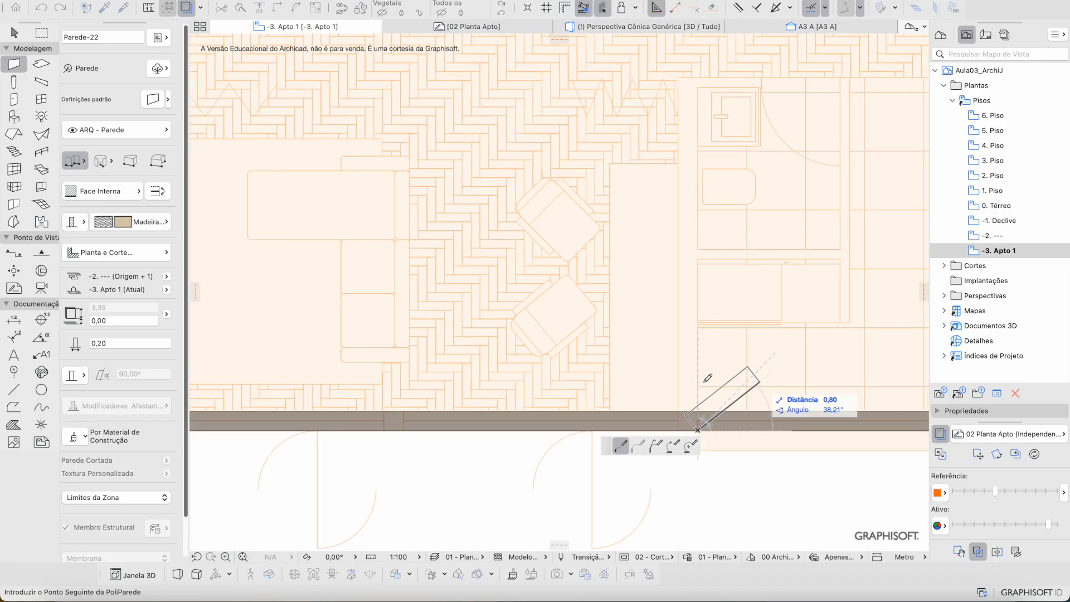
key("Escape")
key("Escape")
scroll(693, 421, "down", 3)
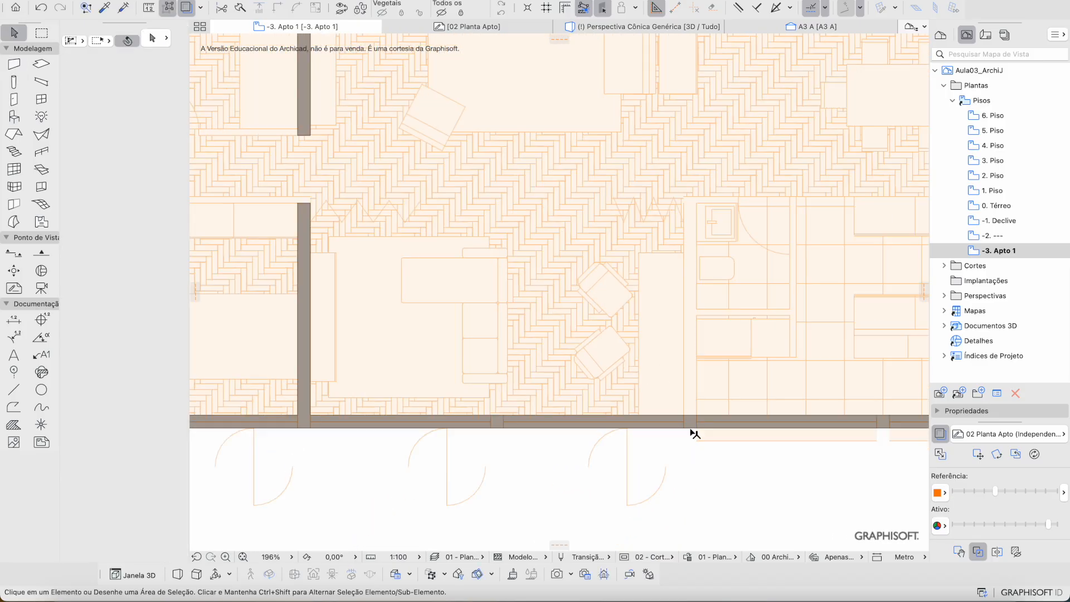
Step: Hide the trace reference; a stray diagonal wall gets drawn from the long wall
left_click(941, 434)
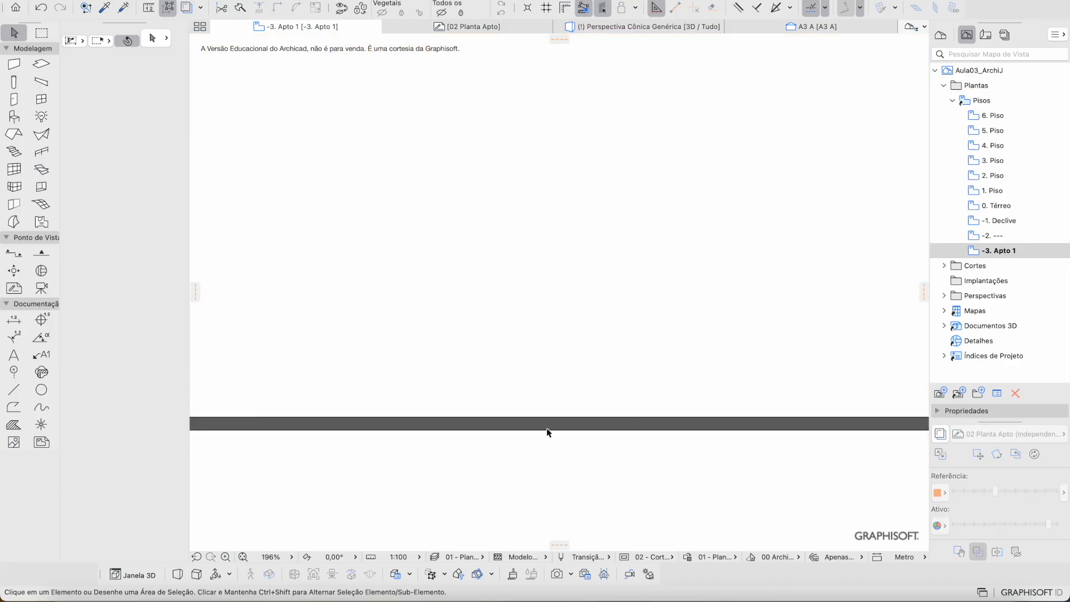
key("w")
left_click(512, 430)
double_click(725, 179)
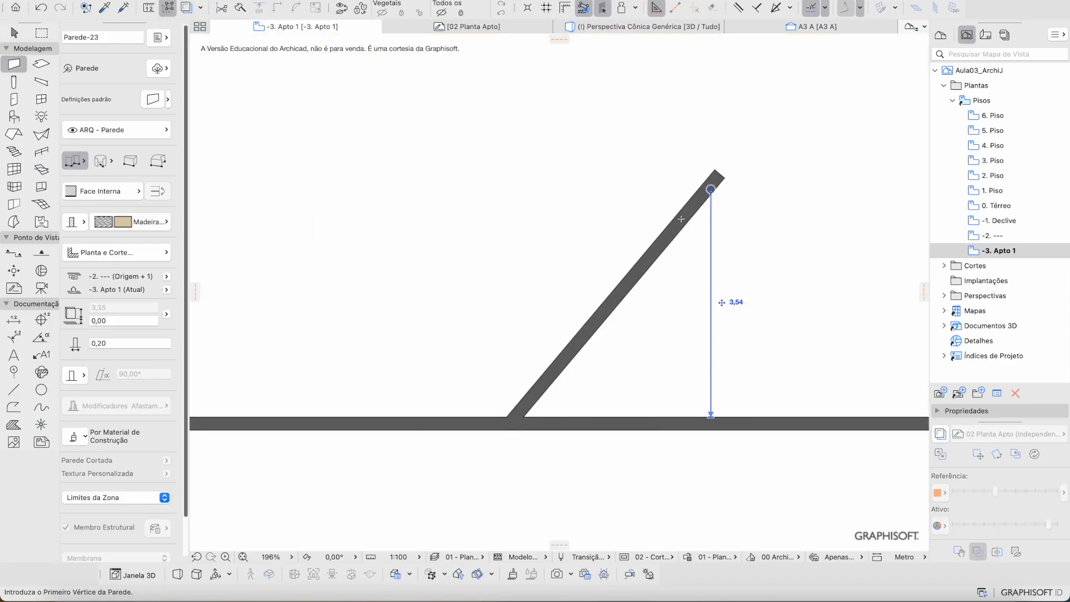
key("Escape")
Step: Select the diagonal wall and delete it
scroll(513, 426, "up", 8)
left_click(606, 384)
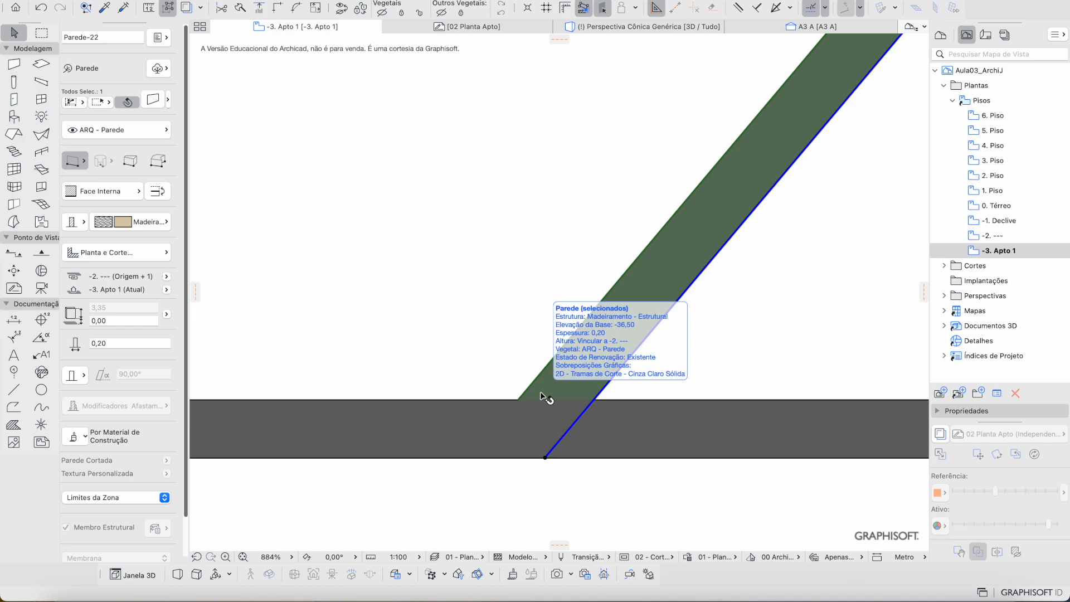
left_click(685, 340)
scroll(685, 341, "down", 9)
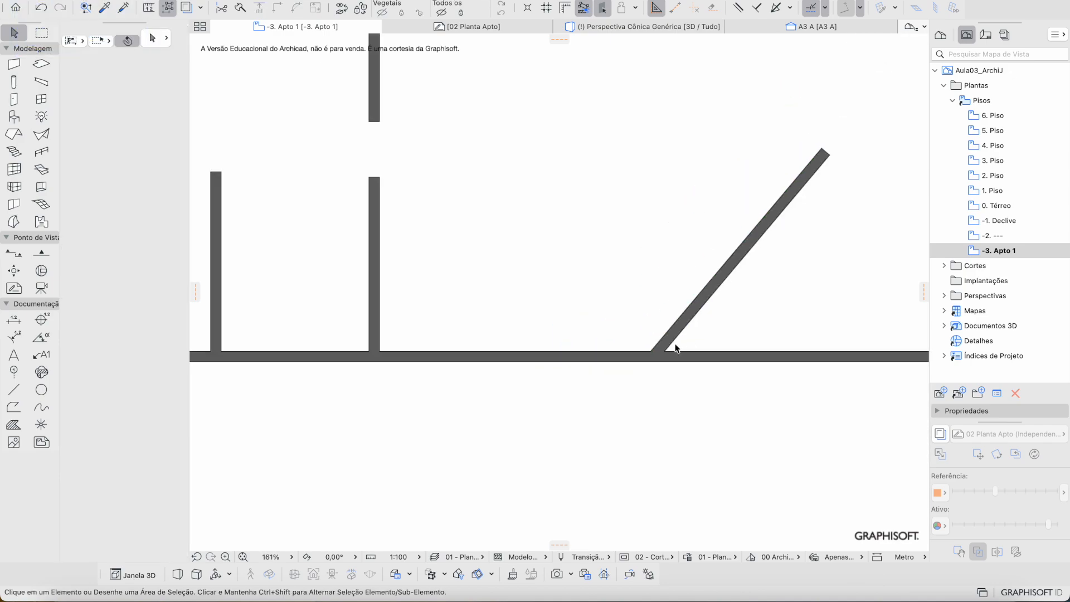
middle_click_drag(674, 345, 646, 345)
left_click(647, 330)
scroll(673, 313, "up", 4)
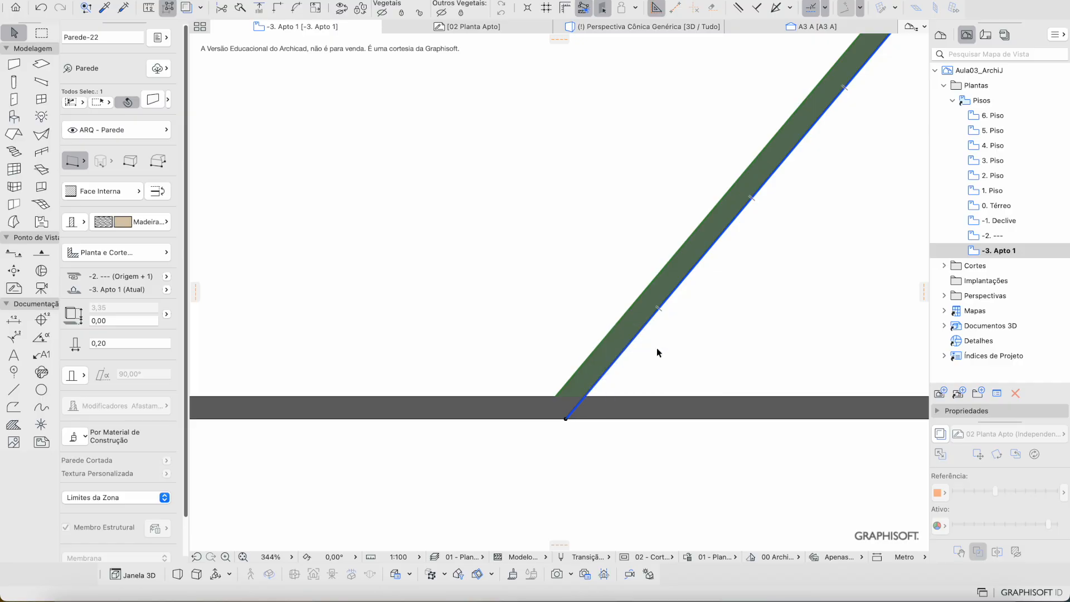
key("Delete")
Step: Cancel a new wall started on the long wall and bring up the graphic override choices
key("w")
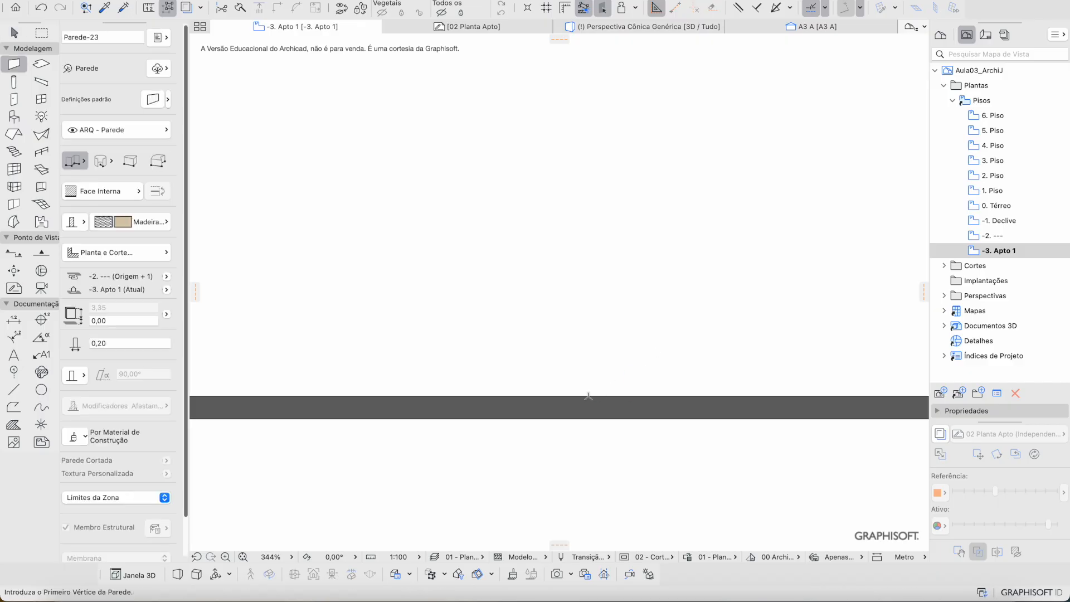
left_click(588, 396)
key("Escape")
left_click(717, 557)
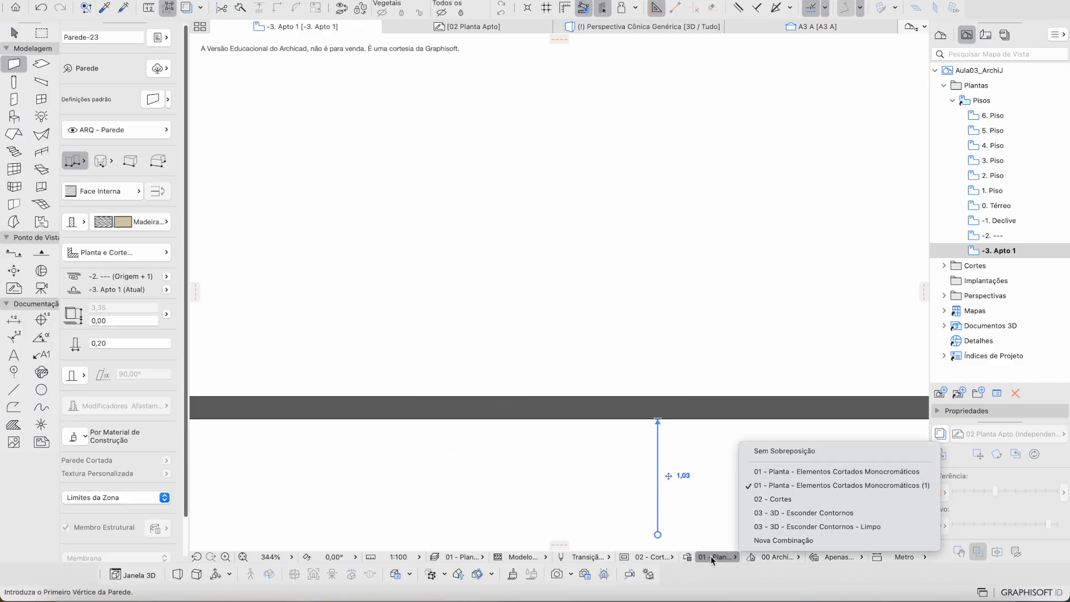
Step: Switch to Sem Sobreposição and draw a test vertical wall up from the long wall
left_click(783, 453)
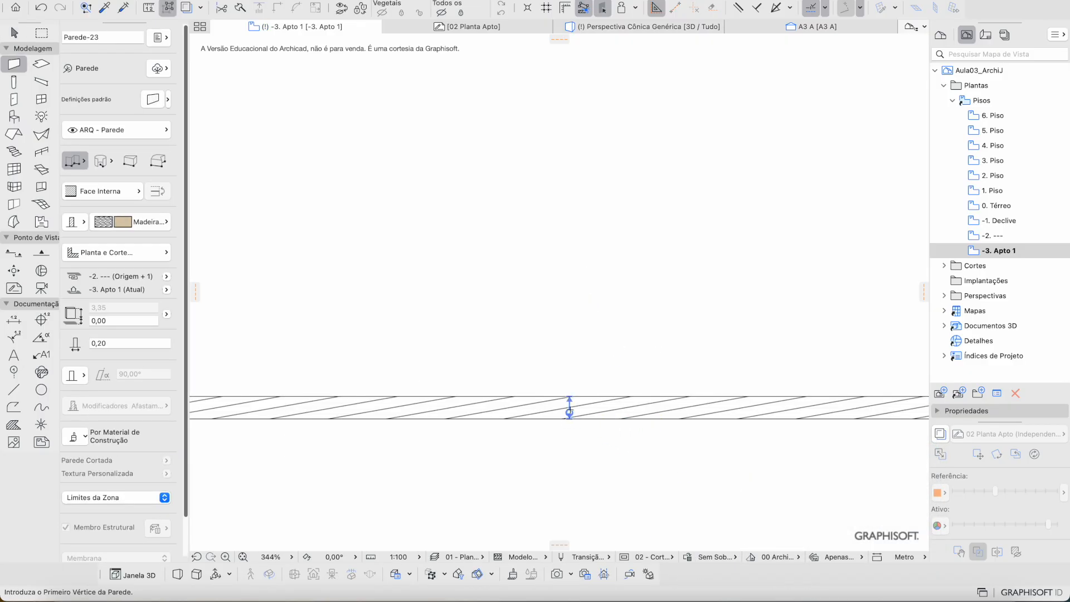
left_click(579, 396)
left_click(578, 143)
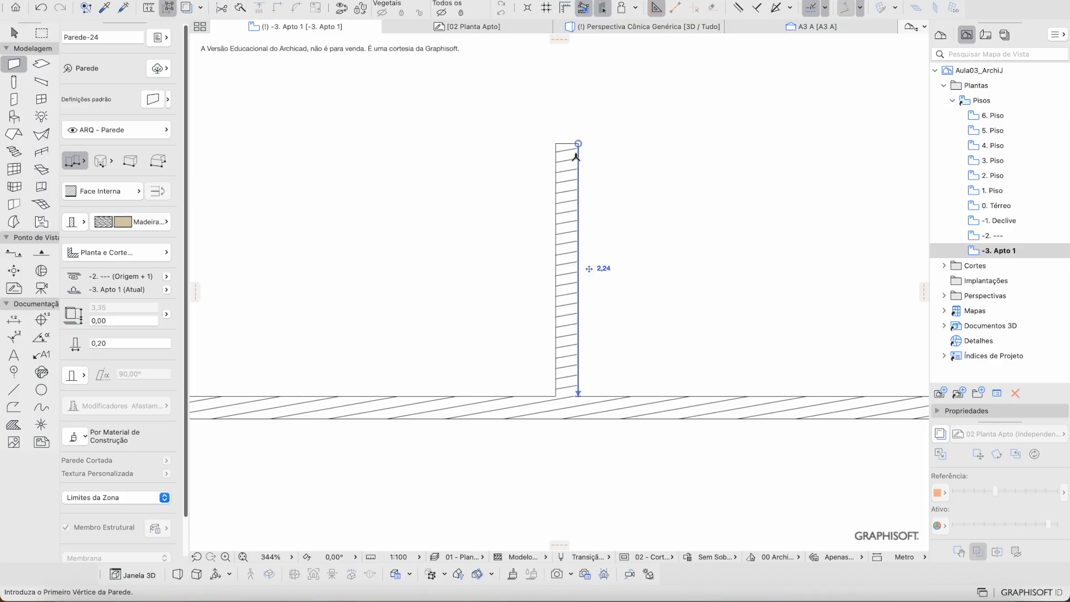
key("Escape")
scroll(581, 388, "up", 5)
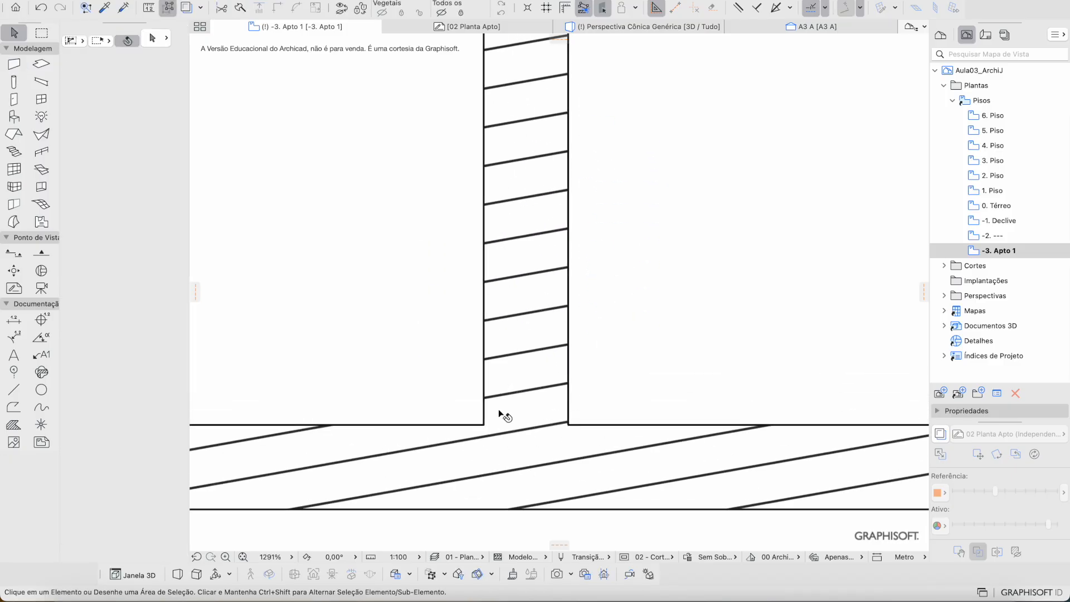
Step: Move the test wall's lower end up to the long wall's edge
left_click(518, 334)
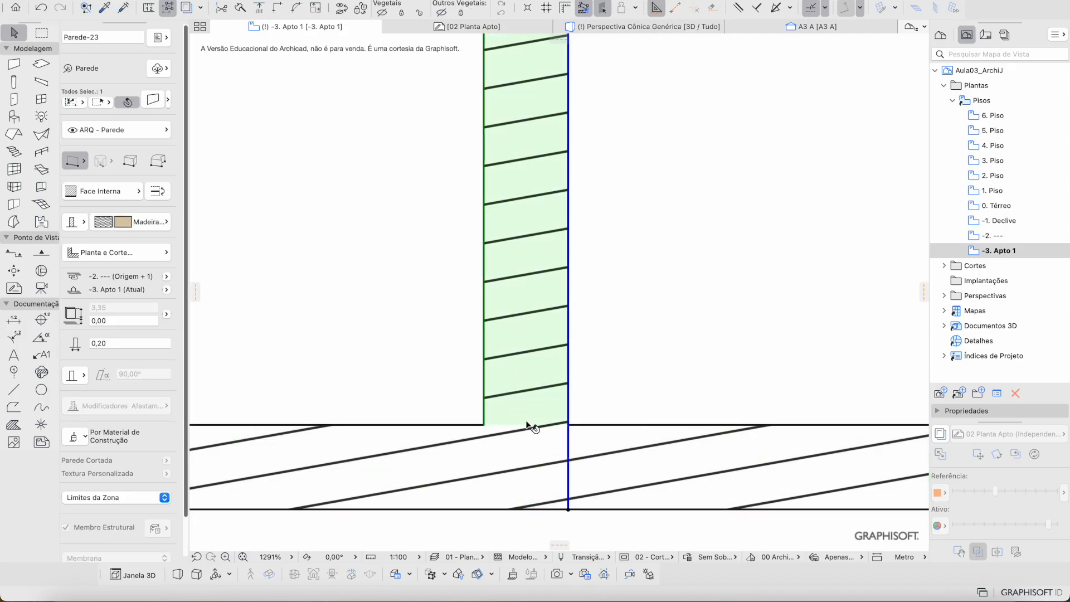
scroll(527, 423, "down", 5)
scroll(537, 443, "up", 5)
key("super+d")
left_click(548, 450)
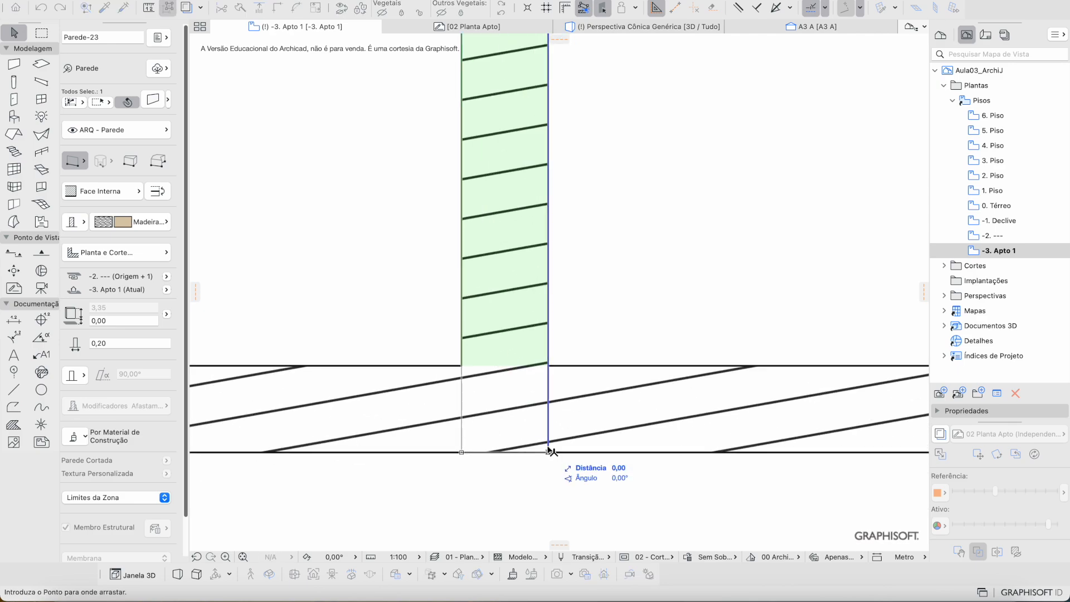
left_click(554, 366)
scroll(521, 378, "up", 3)
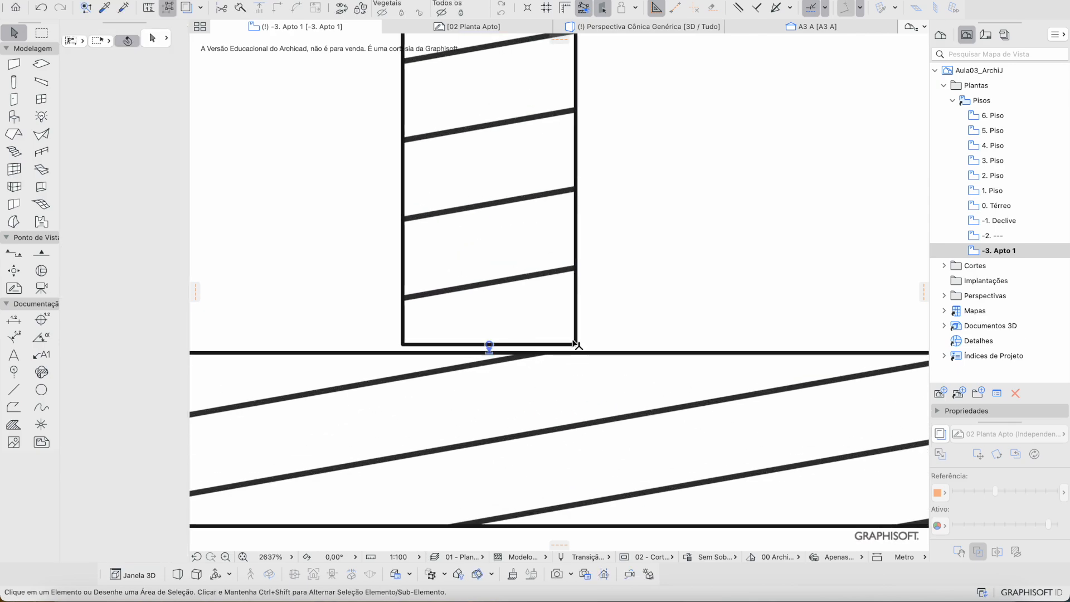
Step: Select the test vertical wall and delete it
left_click(576, 343)
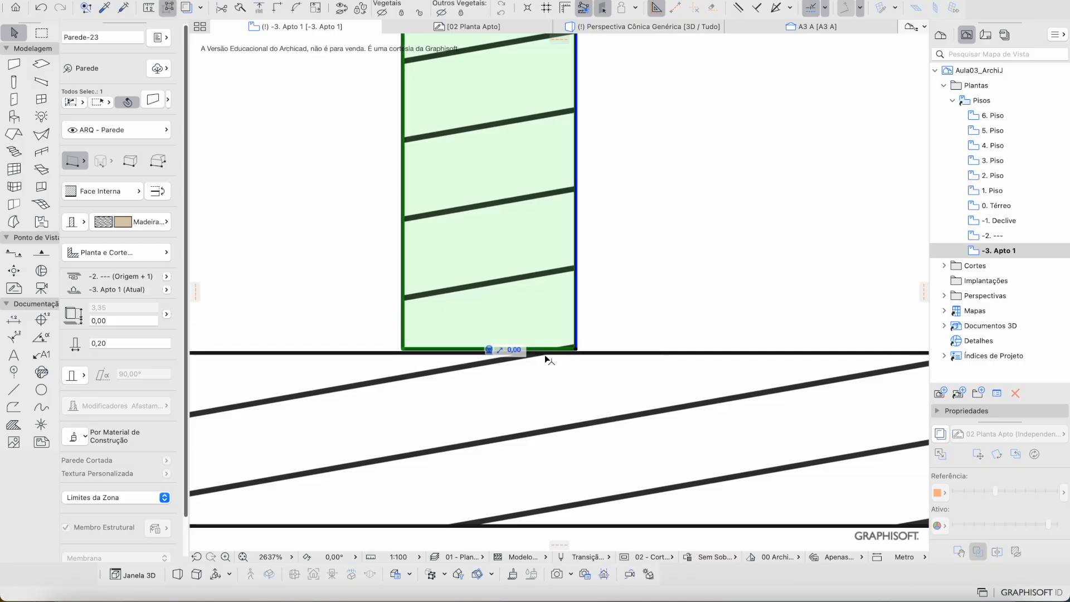
key("Escape")
scroll(552, 354, "down", 5)
left_click(553, 349)
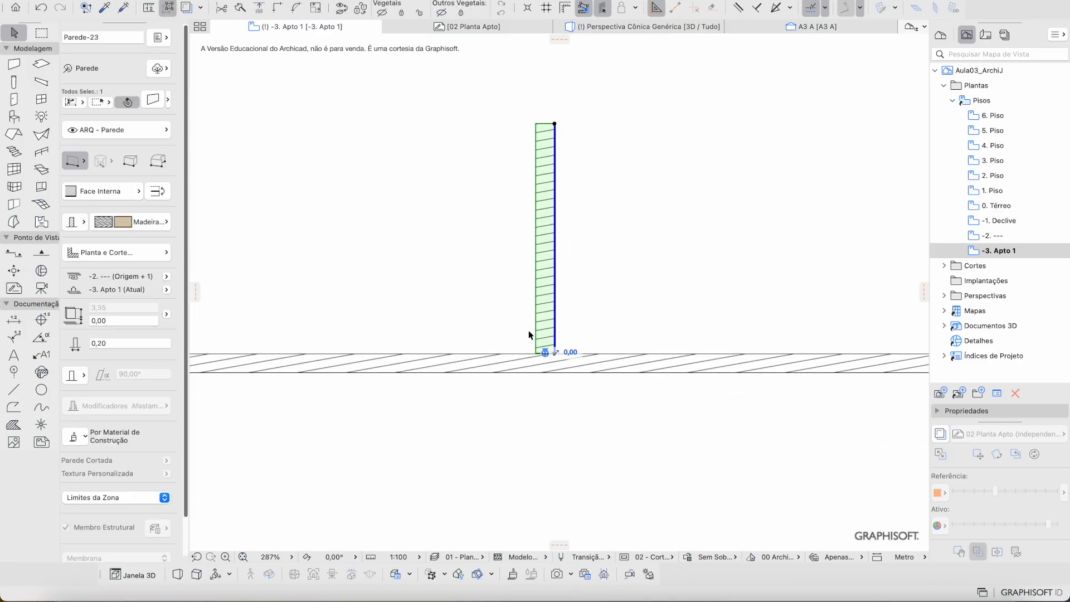
key("Delete")
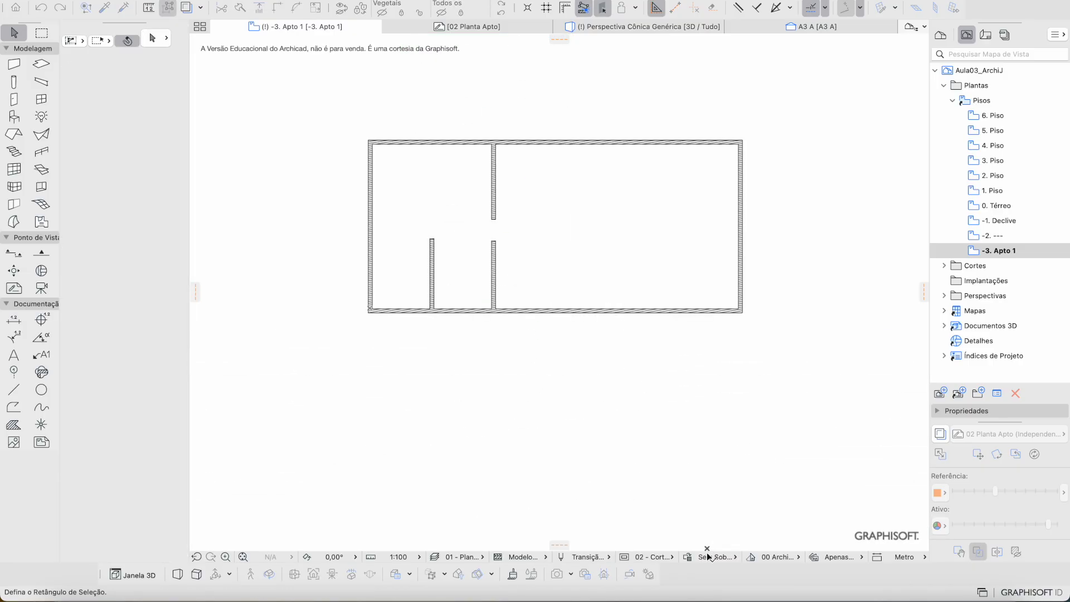
Step: Restore the solid cut-fill graphic override and show the traced reference plan again
left_click(717, 557)
left_click(768, 498)
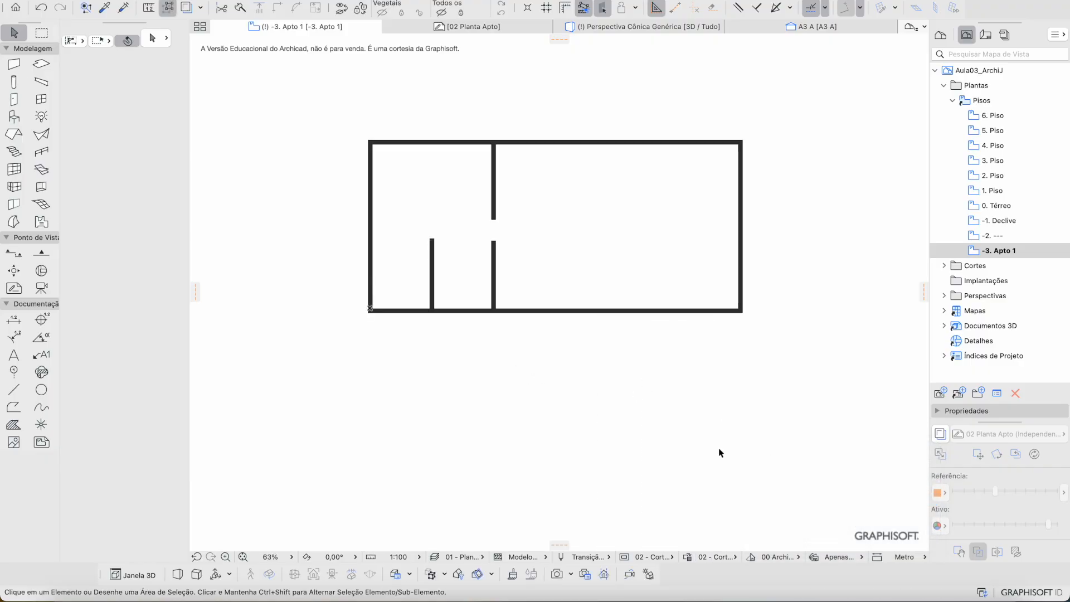
left_click(940, 435)
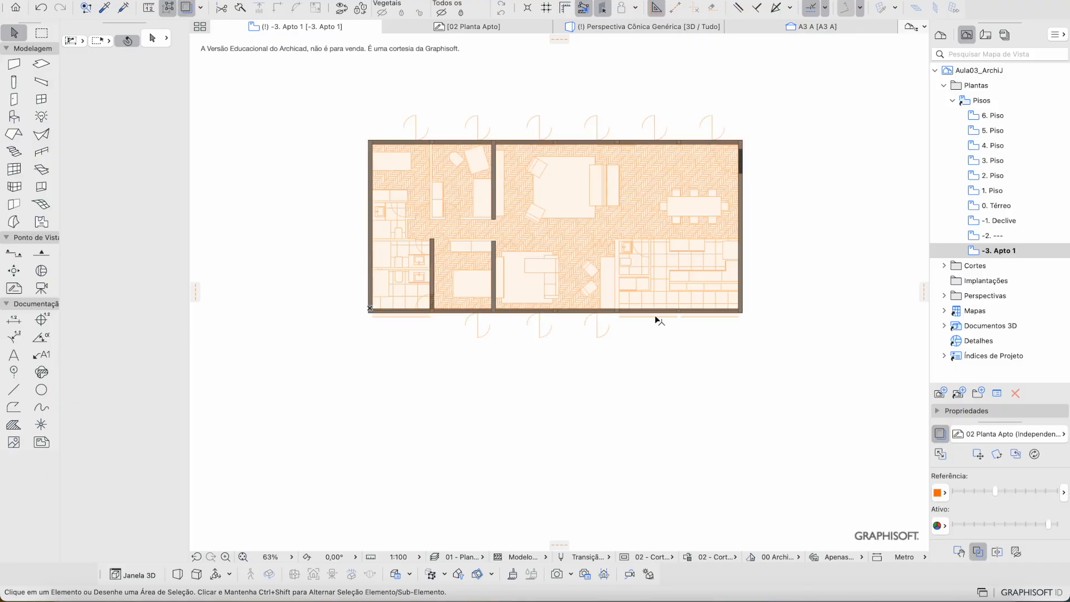
scroll(625, 308, "up", 5)
scroll(557, 148, "up", 2)
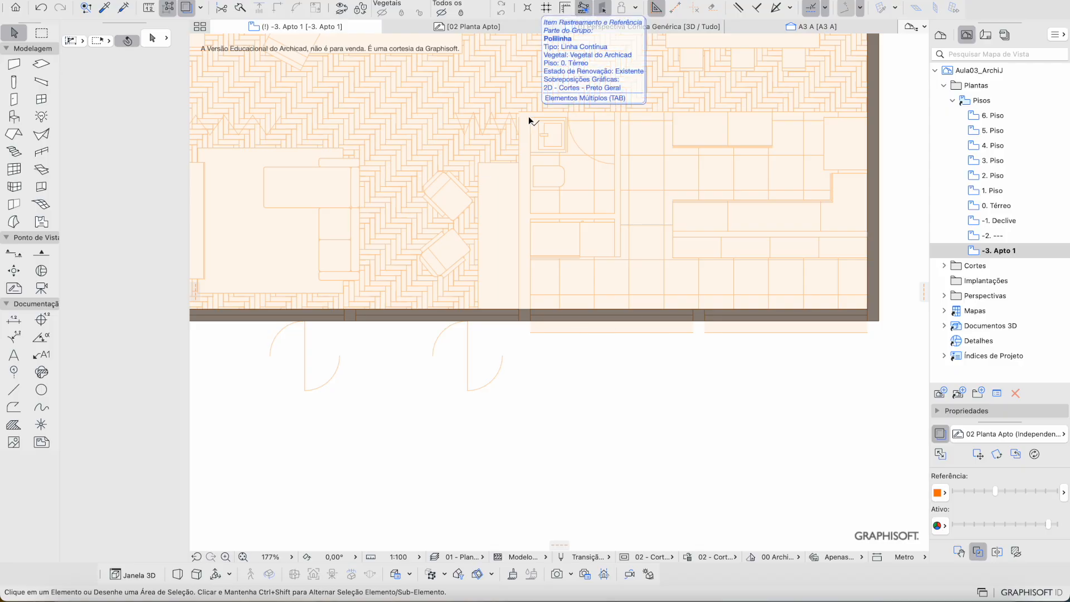
scroll(535, 145, "up", 3)
Step: Draw a partition from the living area down to the lower exterior wall
key("w")
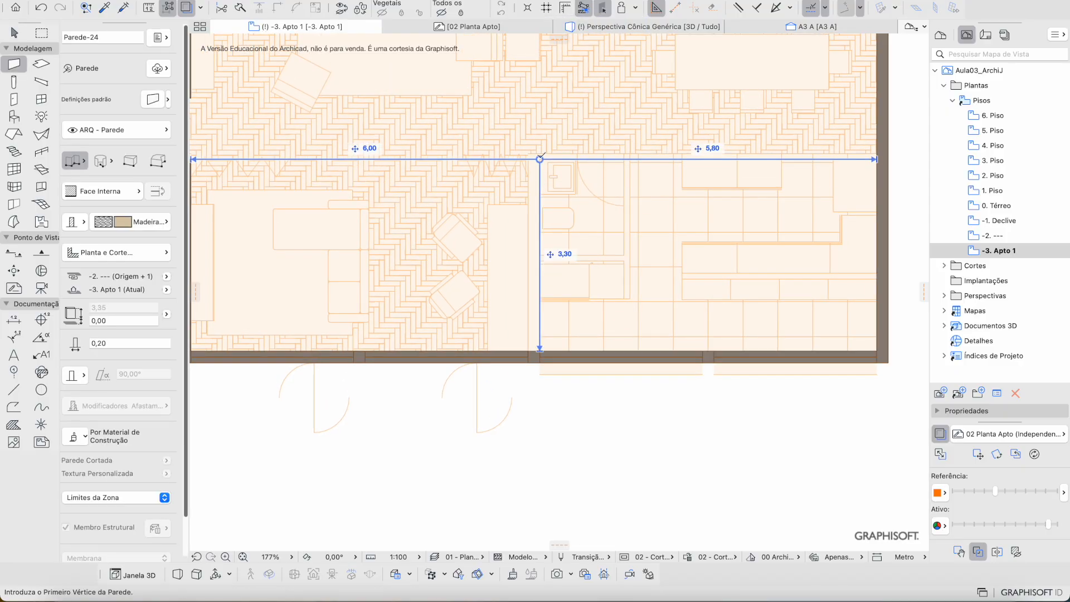
left_click(540, 159)
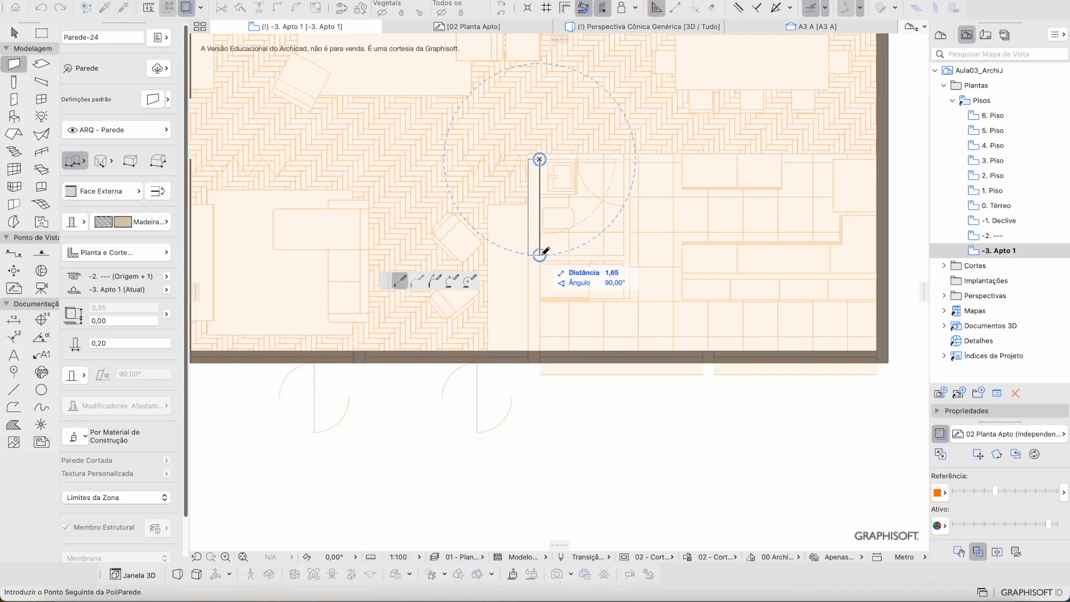
scroll(540, 332, "up", 2)
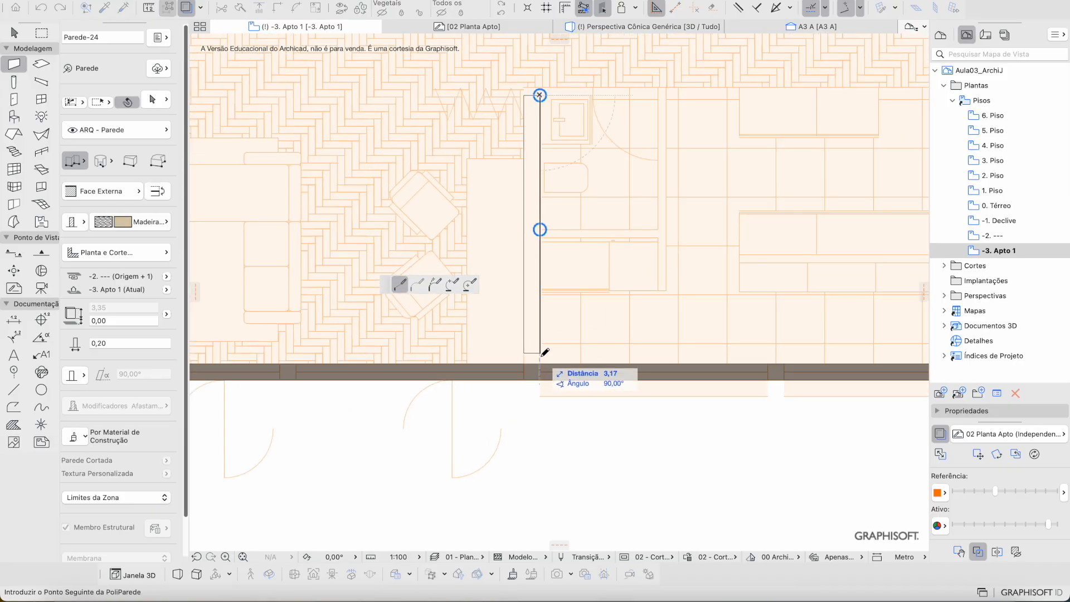
scroll(544, 357, "up", 1)
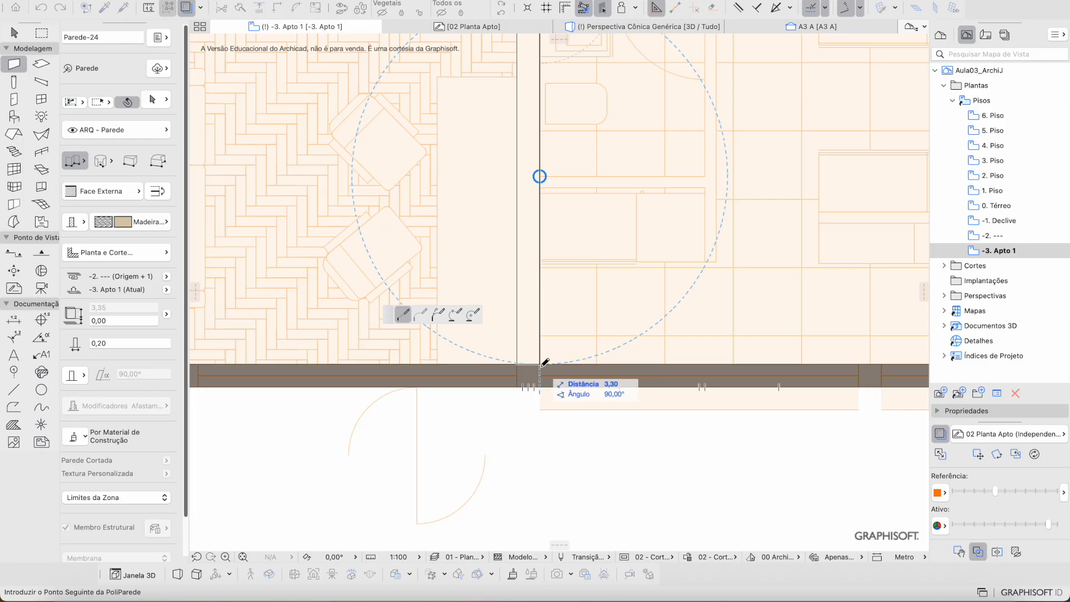
double_click(541, 386)
key("Escape")
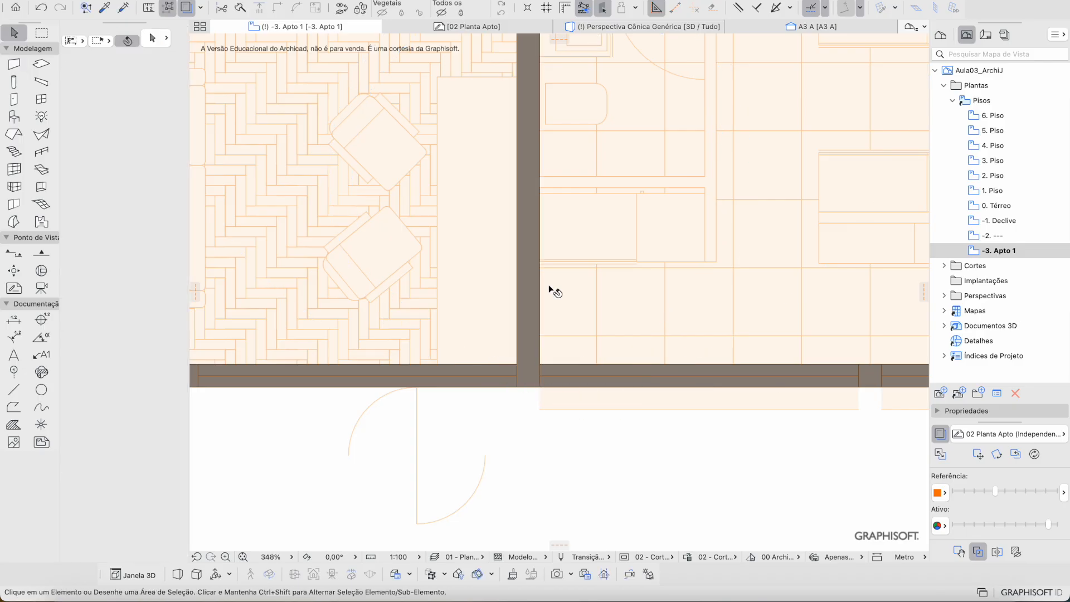
scroll(549, 287, "down", 5)
scroll(566, 157, "down", 5)
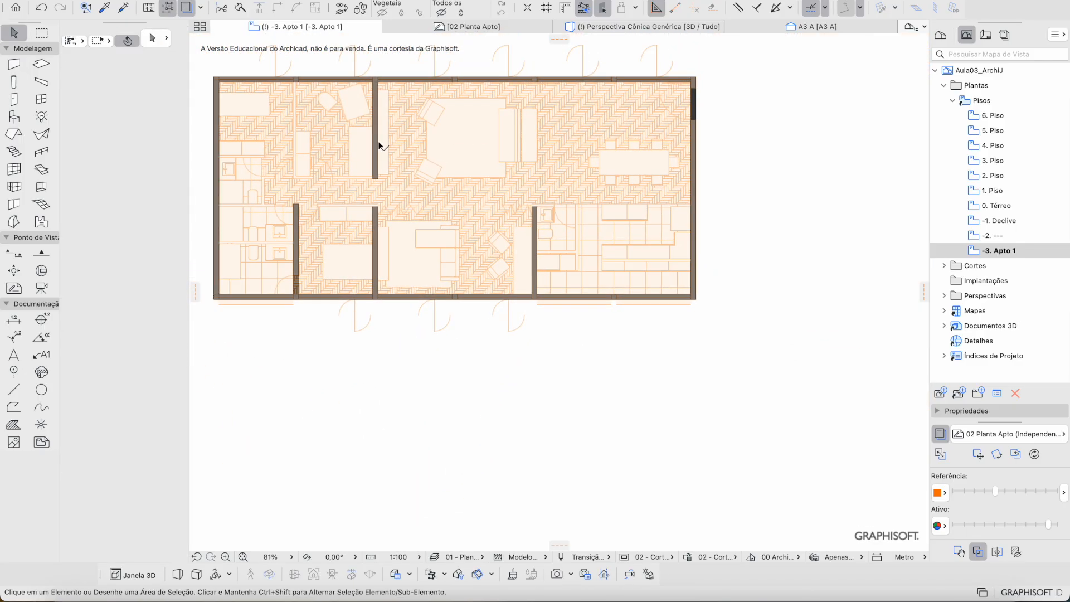
scroll(378, 143, "left", 3)
scroll(340, 179, "up", 4)
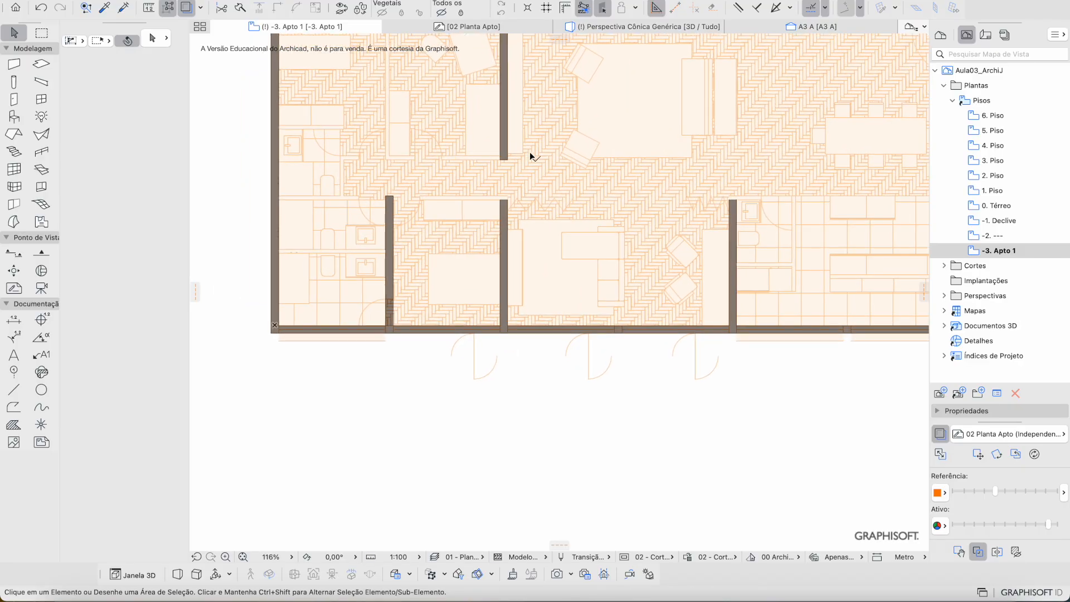
middle_click_drag(772, 136, 696, 194)
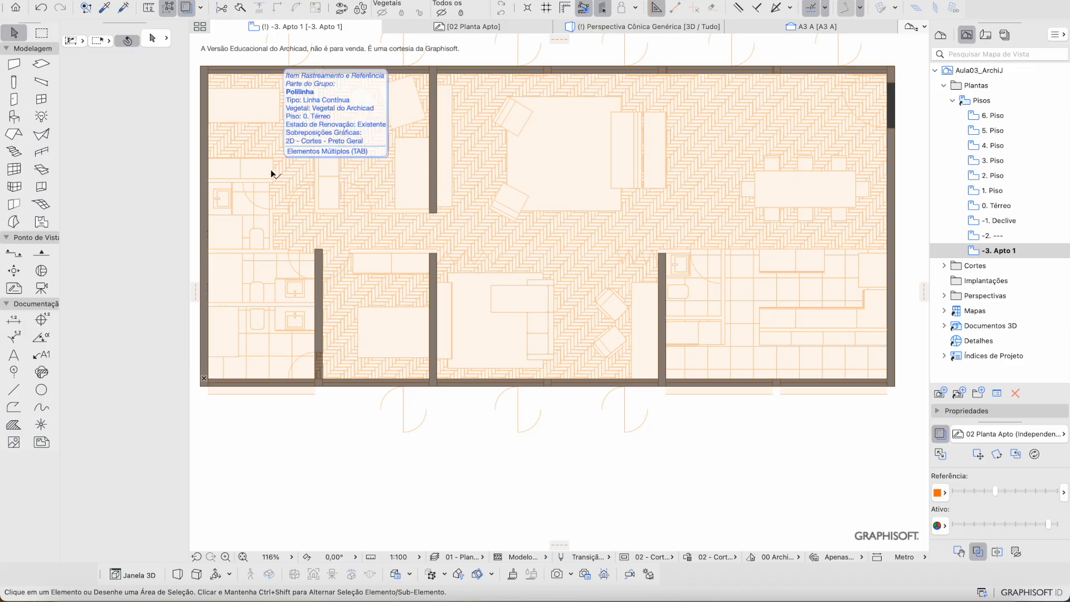
Step: Set the wall thickness to 0,10
left_click(20, 63)
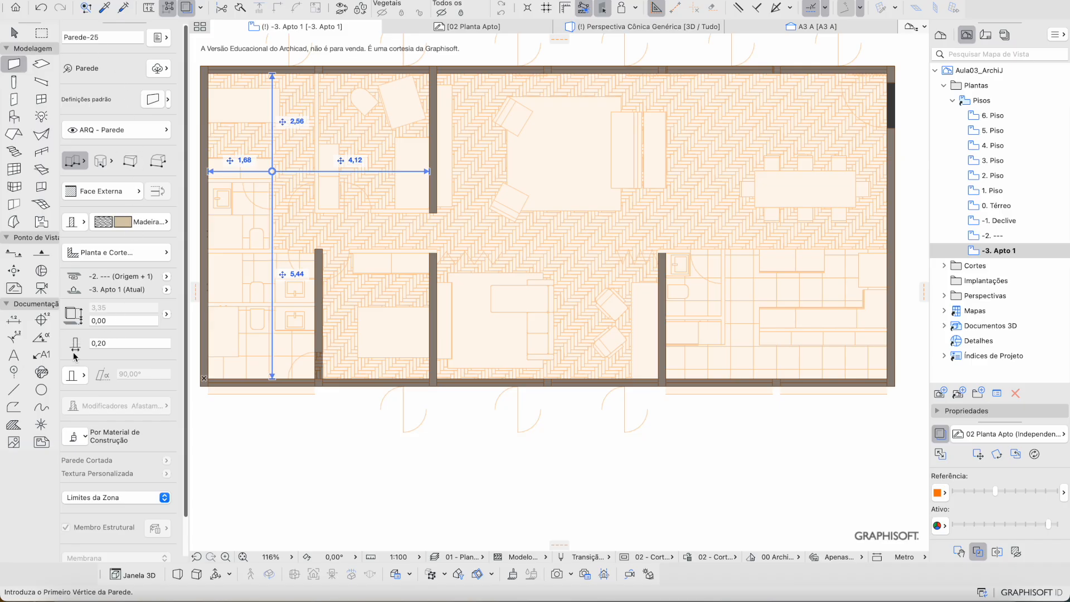
left_click(106, 341)
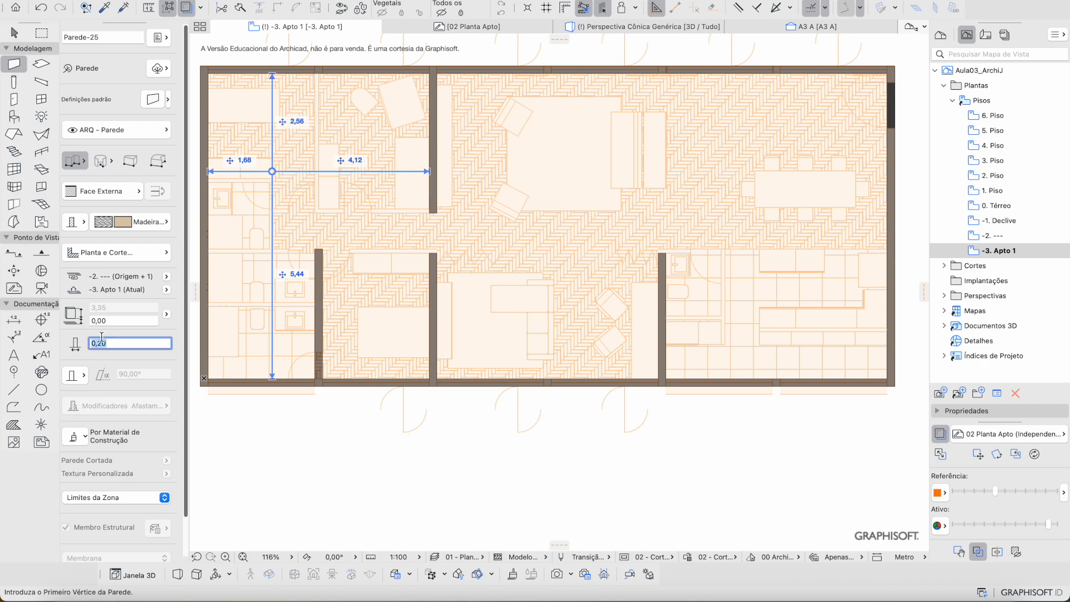
type(",1")
key("Return")
Step: Draw the L-shaped bathroom walls and a horizontal cross partition between its sides
scroll(288, 252, "up", 3)
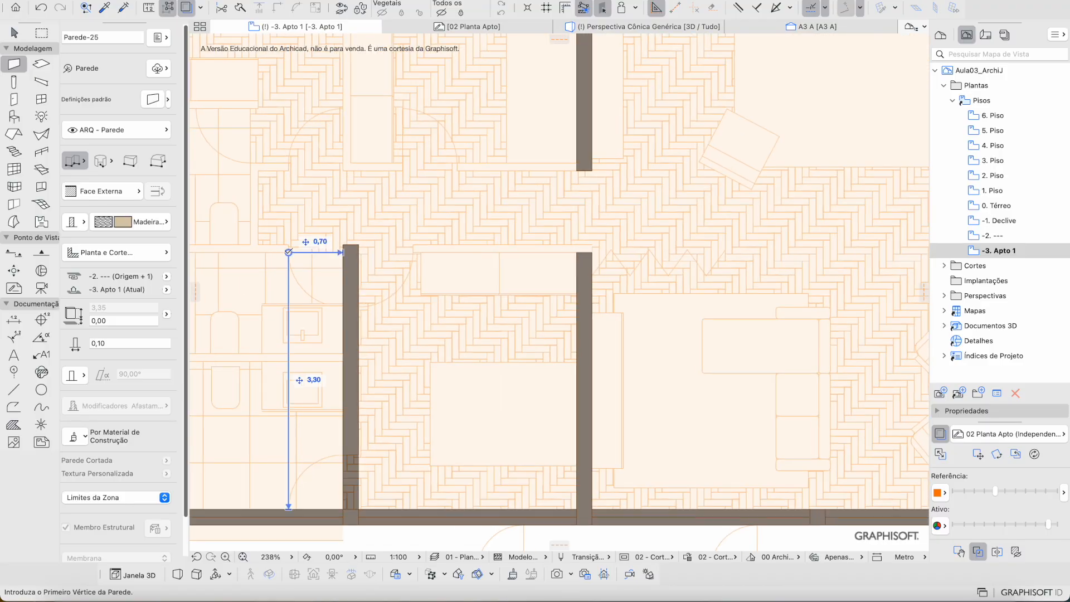
scroll(288, 253, "left", 5)
scroll(353, 266, "down", 3)
scroll(426, 313, "right", 10)
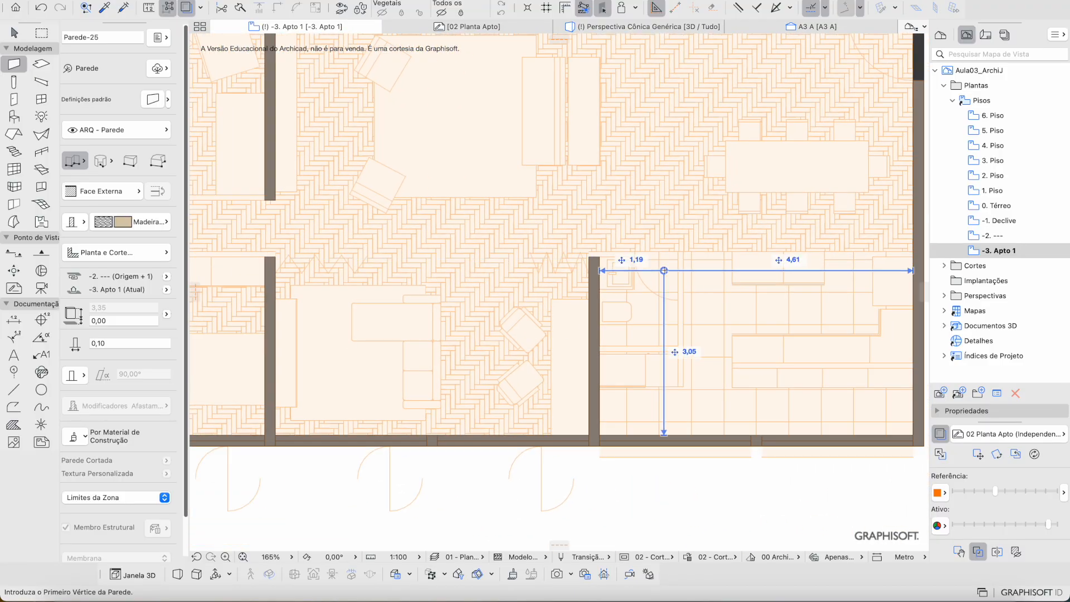
scroll(517, 239, "up", 4)
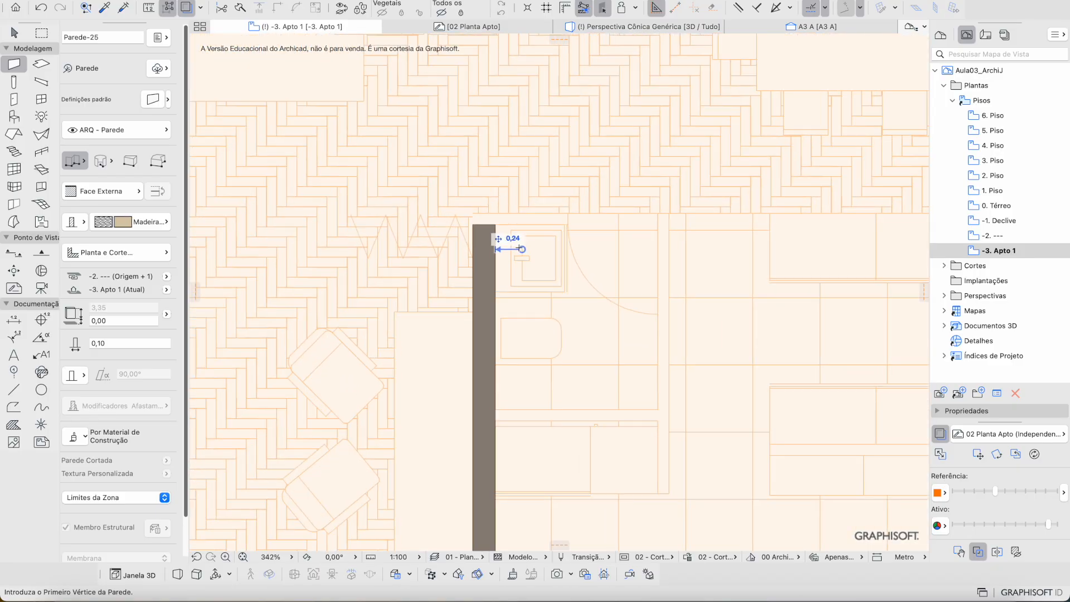
left_click(472, 214)
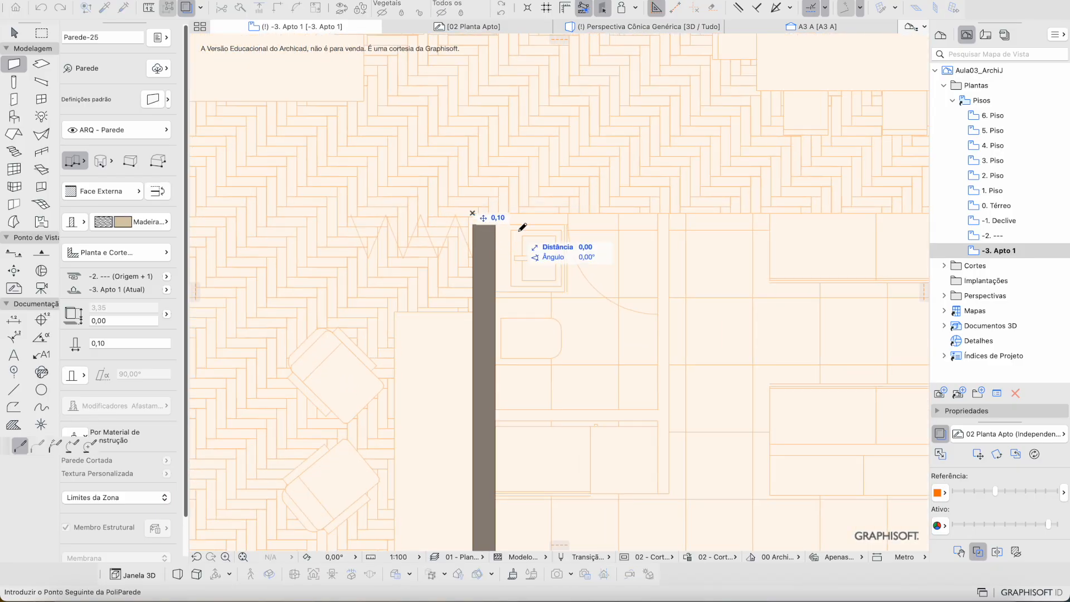
left_click(670, 214)
scroll(655, 346, "down", 5)
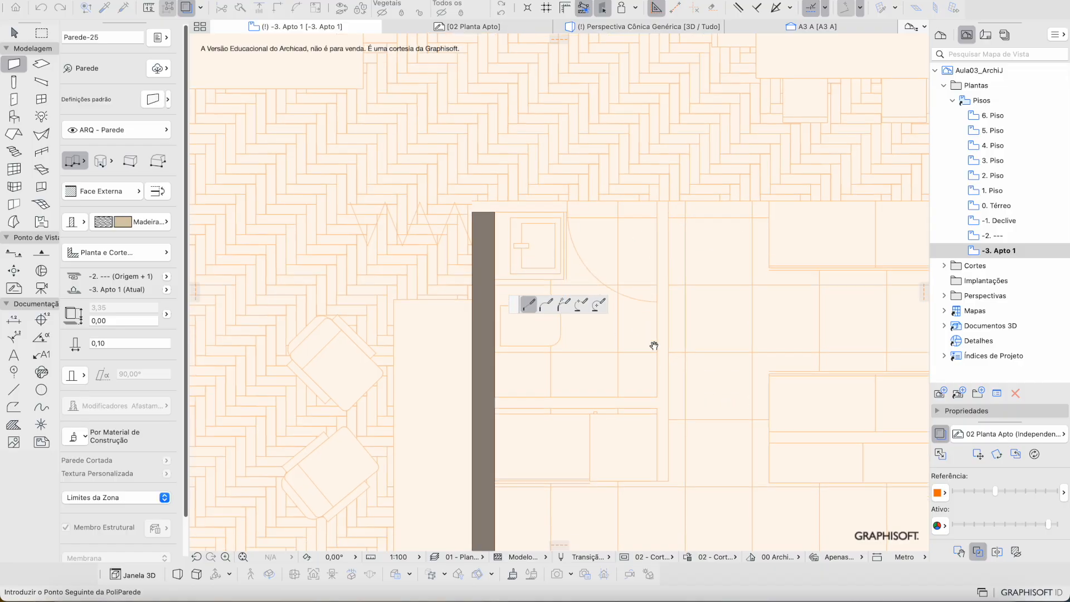
double_click(670, 434)
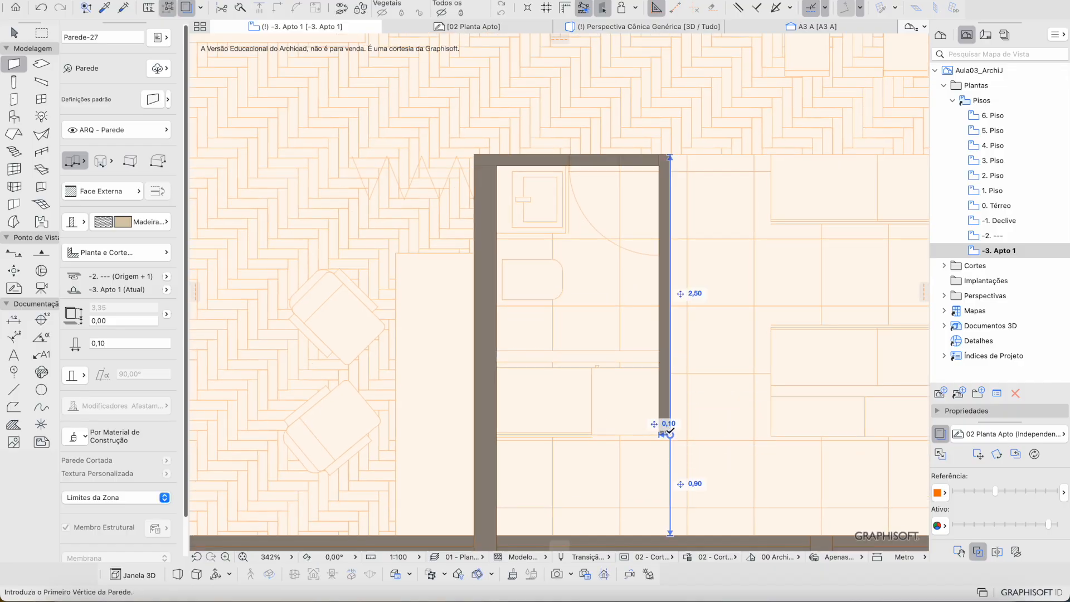
left_click(496, 349)
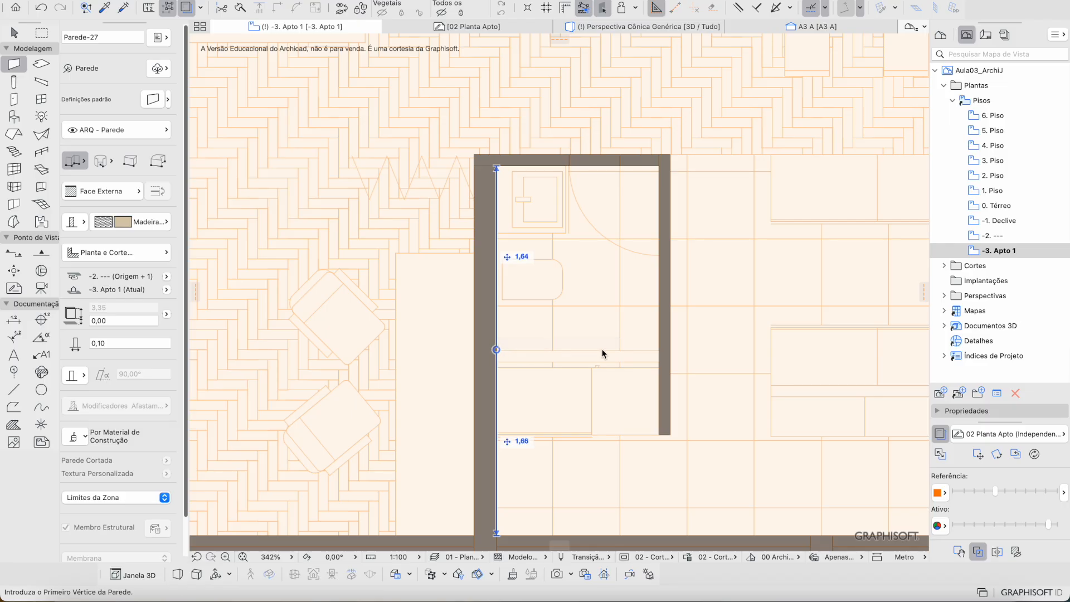
double_click(670, 349)
Step: Extend the bathroom's left wall up to the top wall's outer face
key("Escape")
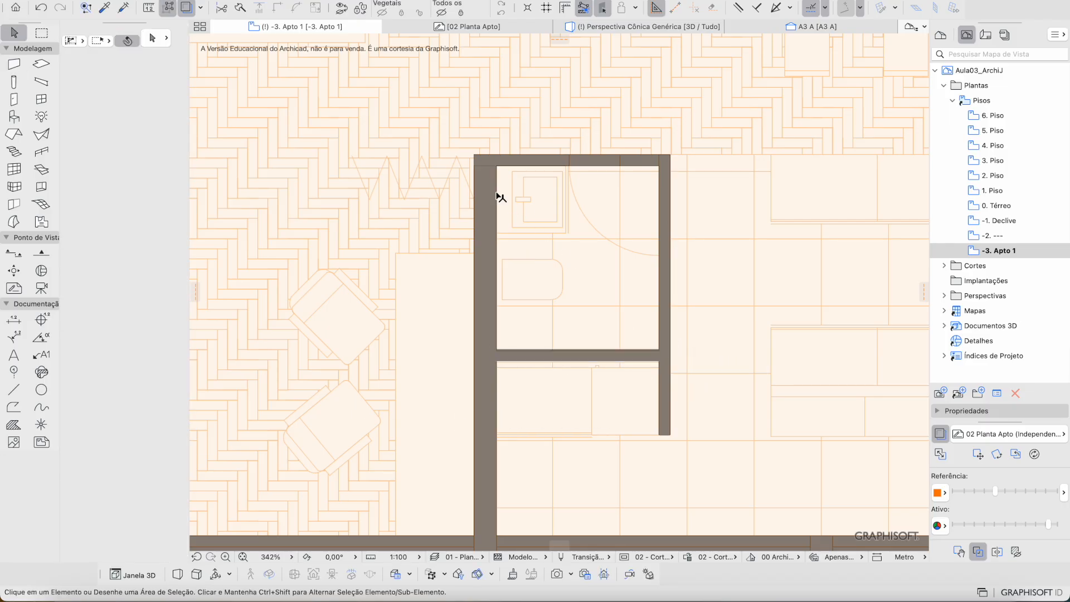
left_click(476, 171)
left_click(509, 162, "shift")
left_click(497, 166)
left_click(496, 155)
key("Escape")
Step: Draw a 3,35 horizontal wall in the lower-right room to the right exterior wall
scroll(586, 241, "down", 3)
middle_click_drag(587, 243, 482, 228)
key("w")
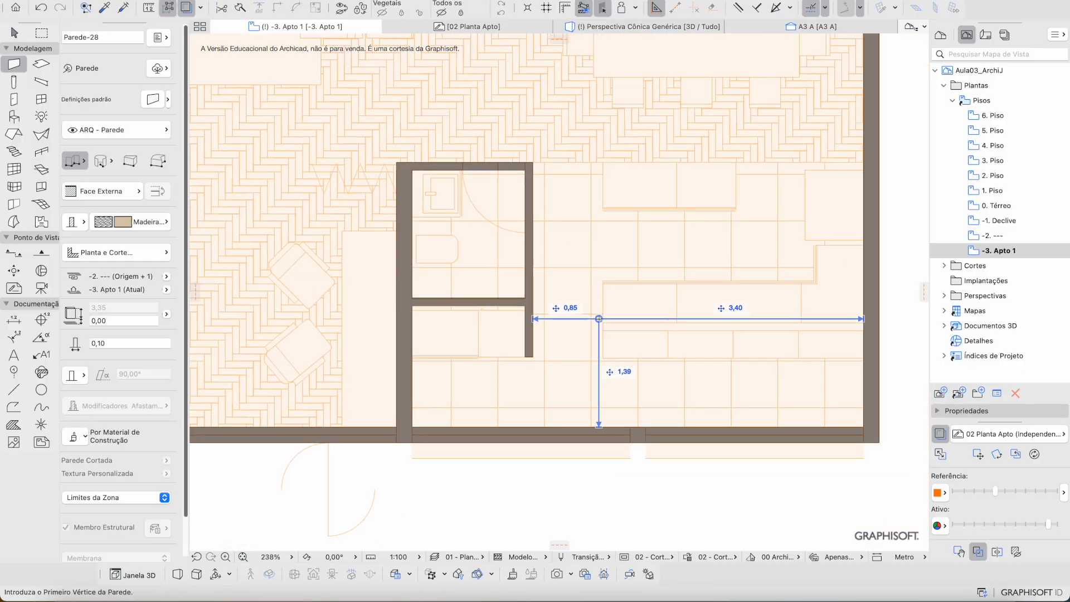
left_click(603, 323)
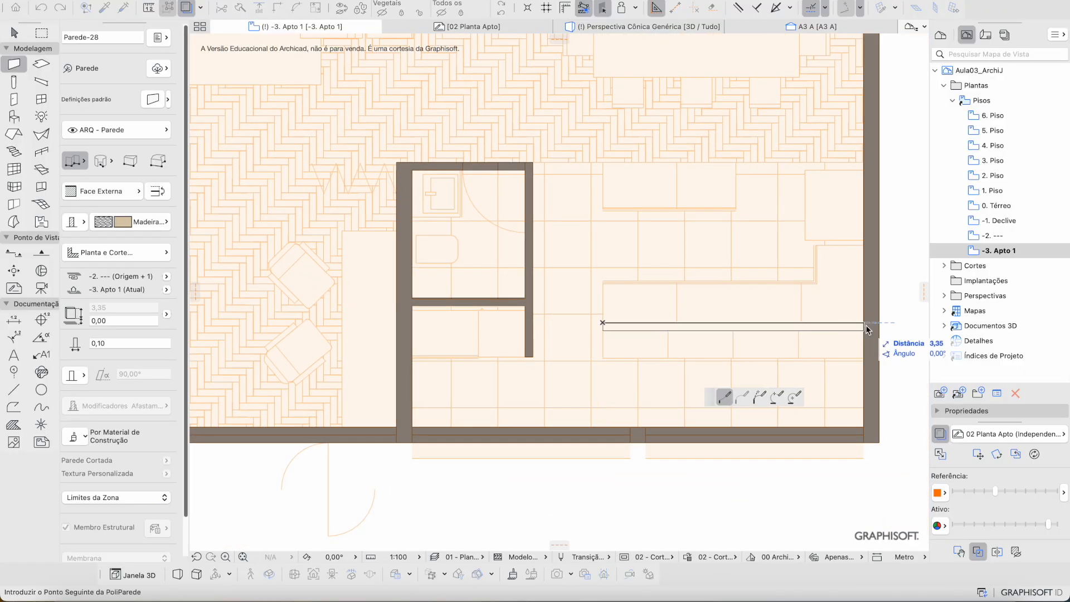
double_click(864, 324)
key("Escape")
scroll(535, 296, "down", 5)
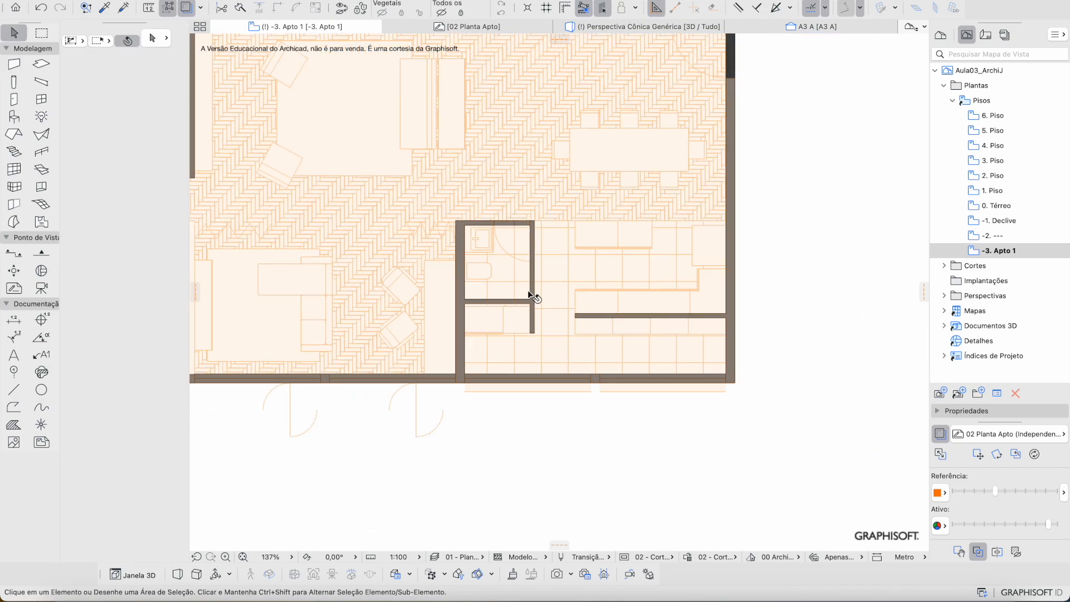
Step: Draw a horizontal wall across the left rooms, starting at the left exterior wall
middle_click_drag(534, 287, 544, 353)
scroll(543, 352, "down", 2)
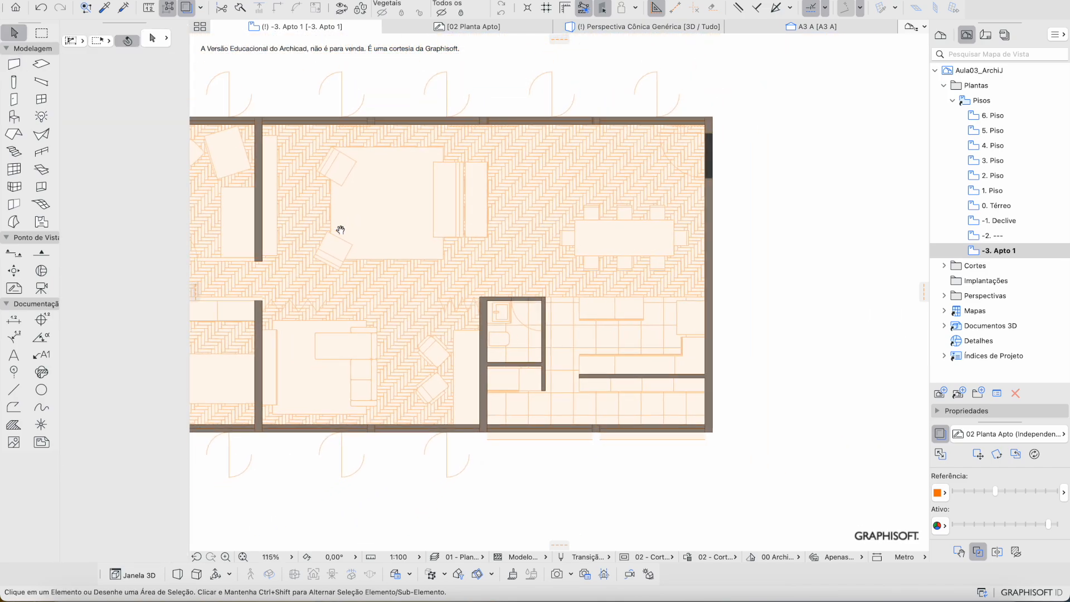
scroll(394, 268, "left", 10)
scroll(394, 268, "down", 2)
scroll(365, 243, "up", 6)
scroll(457, 269, "down", 3)
scroll(423, 263, "down", 3)
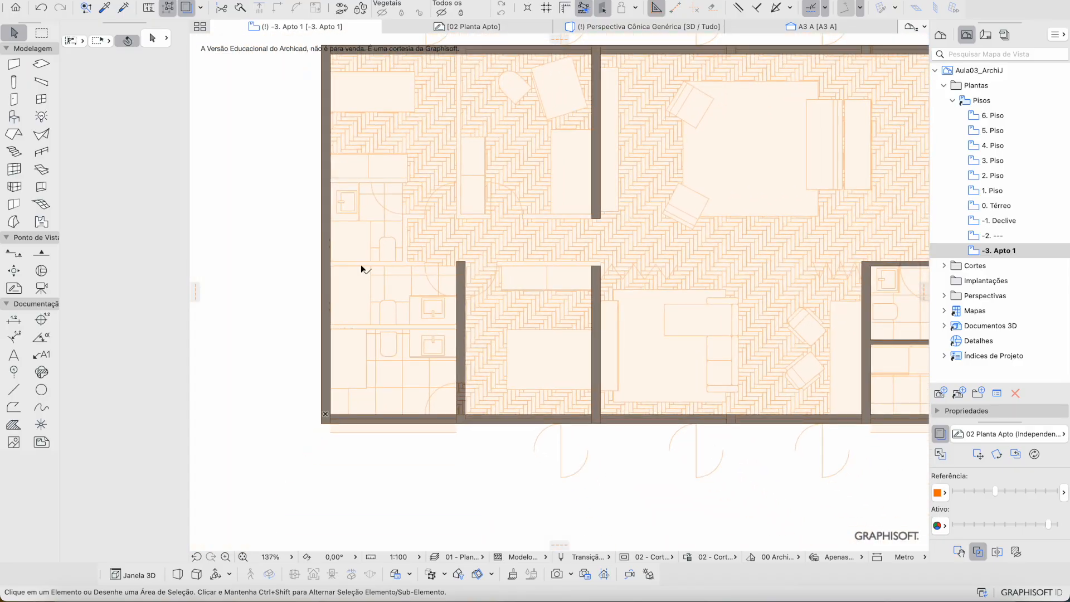
scroll(362, 266, "up", 3)
key("w")
left_click(316, 259)
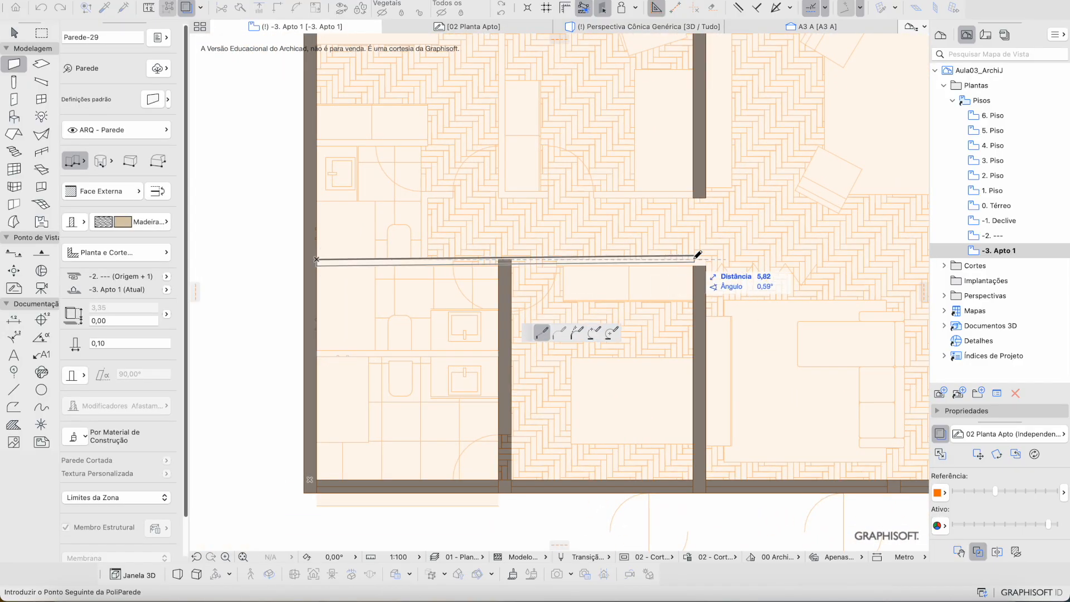
double_click(710, 258)
Step: Add an L-shaped wall down to the lower wall and a horizontal wall to the right-side wall
scroll(616, 278, "up", 3)
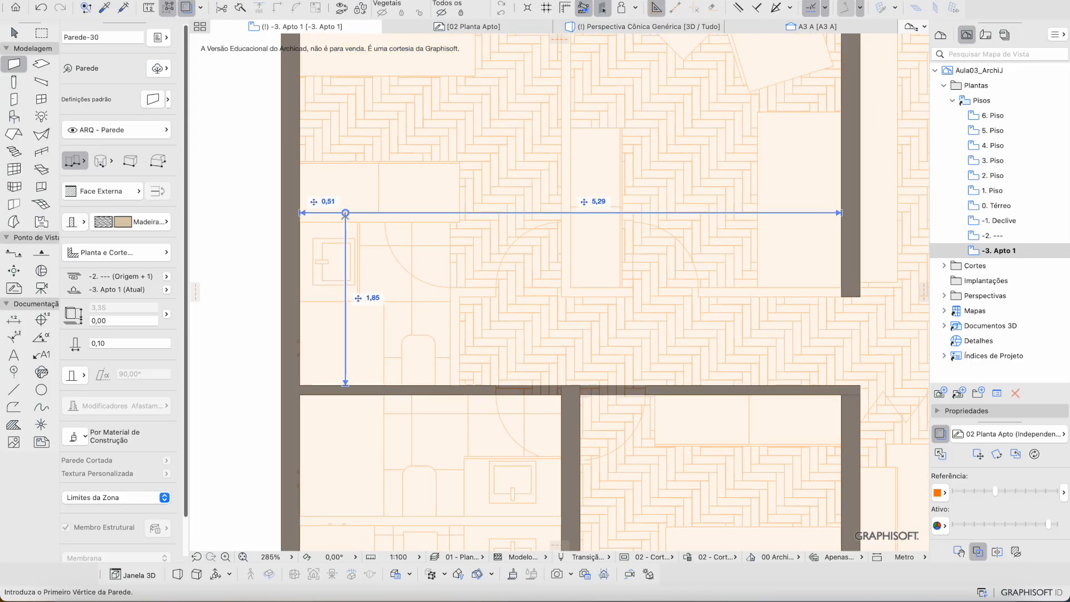
left_click(300, 213)
left_click(459, 212)
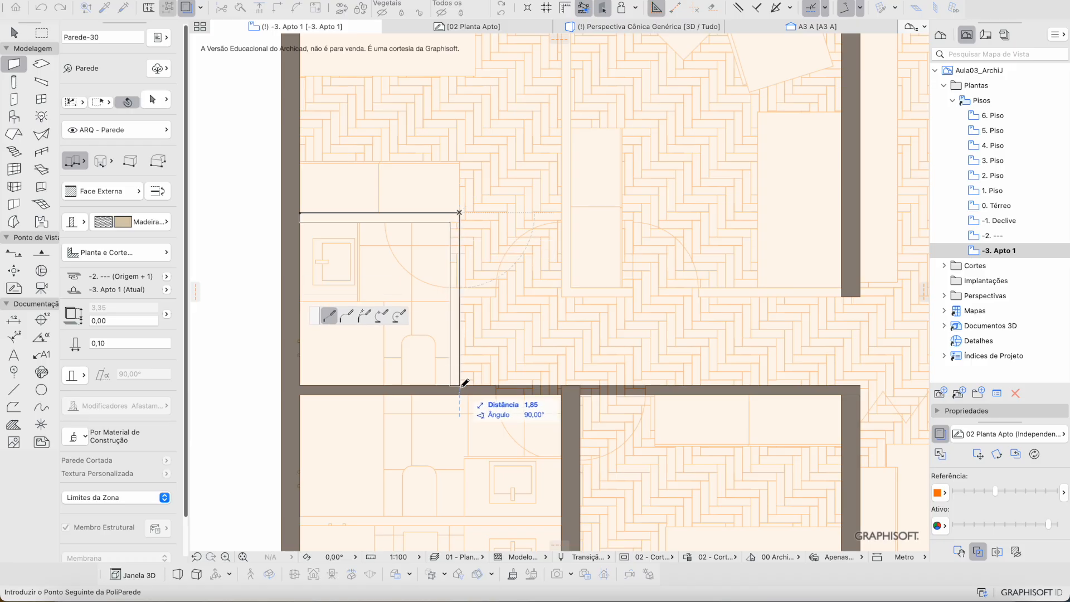
double_click(460, 385)
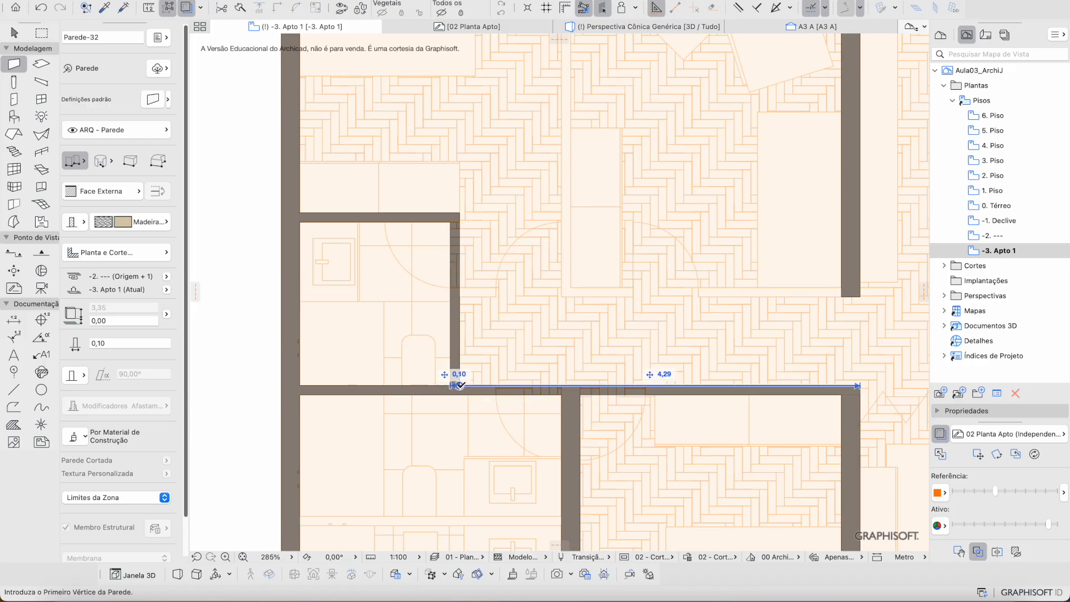
left_click(451, 288)
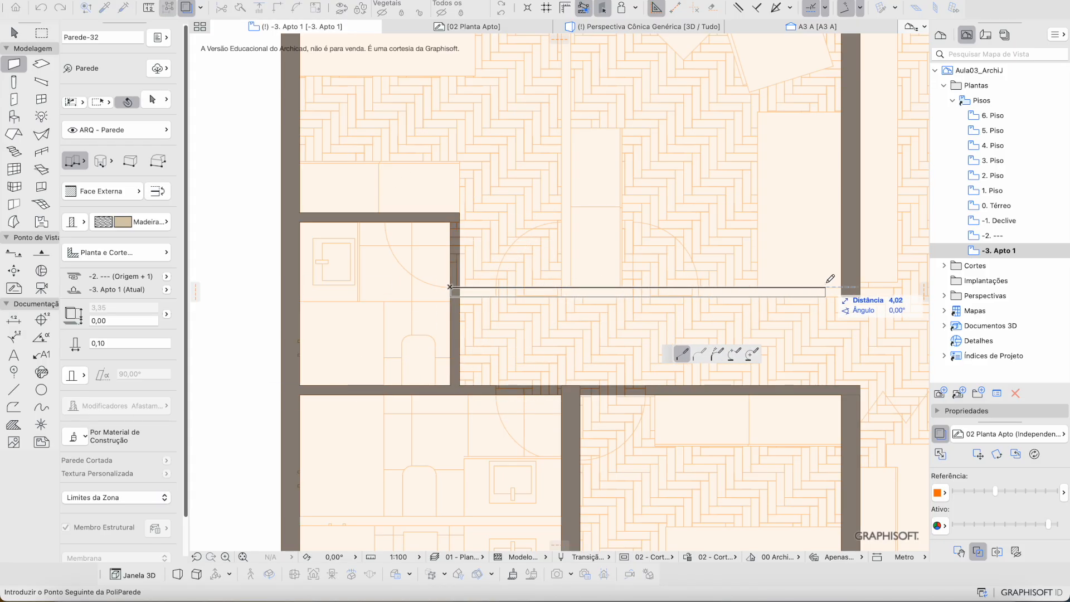
double_click(870, 288)
Step: Draw a vertical wall from the top wall down to the lower wall
scroll(628, 232, "up", 5)
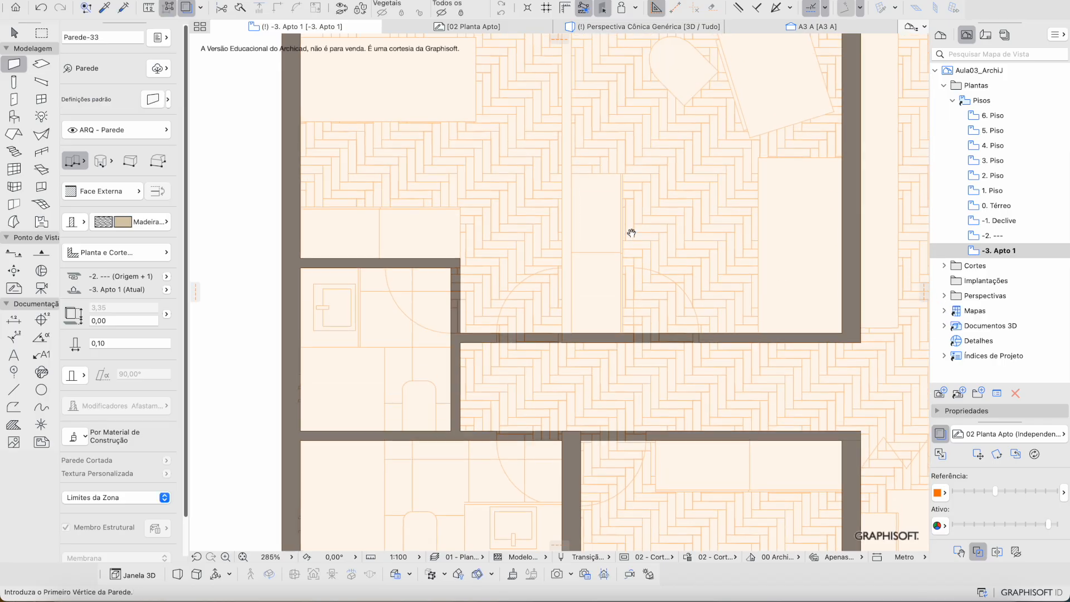
left_click(562, 93)
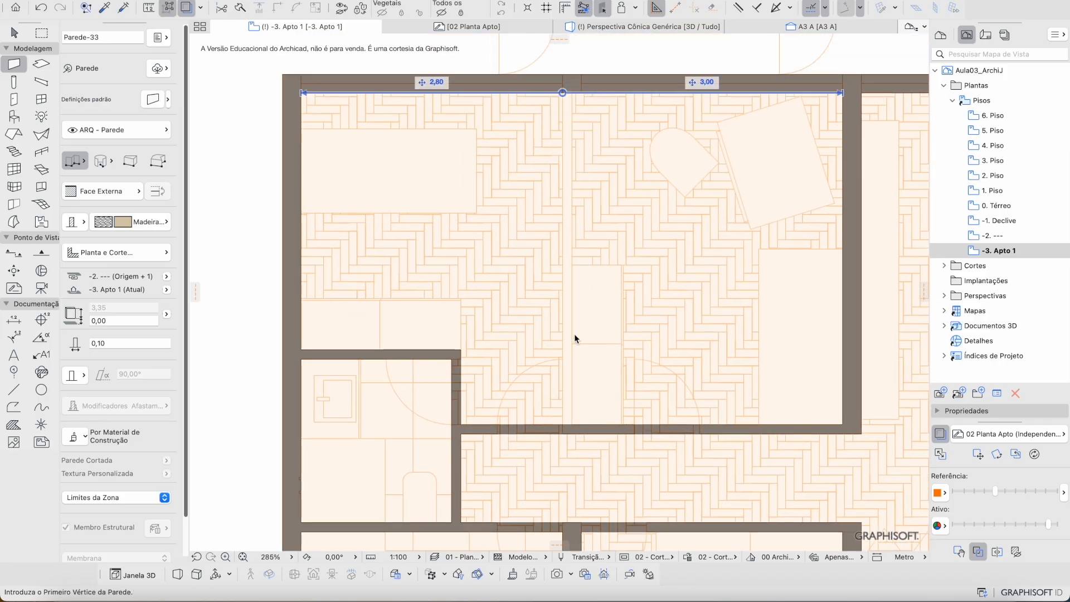
double_click(563, 425)
scroll(562, 424, "down", 5)
Step: Add a bathroom wall between the left and right walls, with its reference line flipped
middle_click_drag(529, 528, 525, 346)
scroll(522, 346, "up", 6)
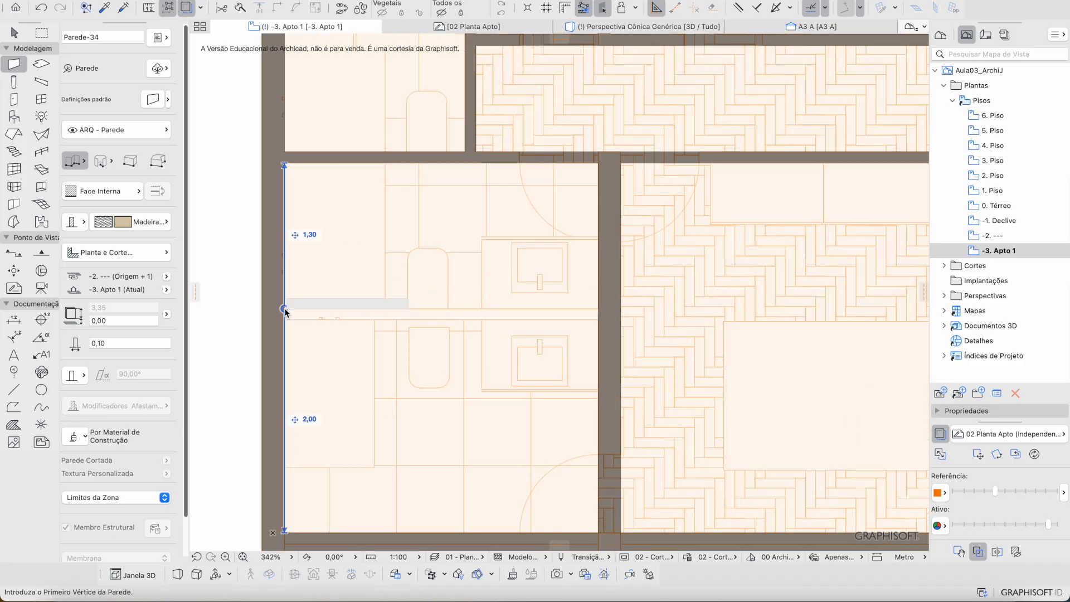
left_click(285, 307)
key("c")
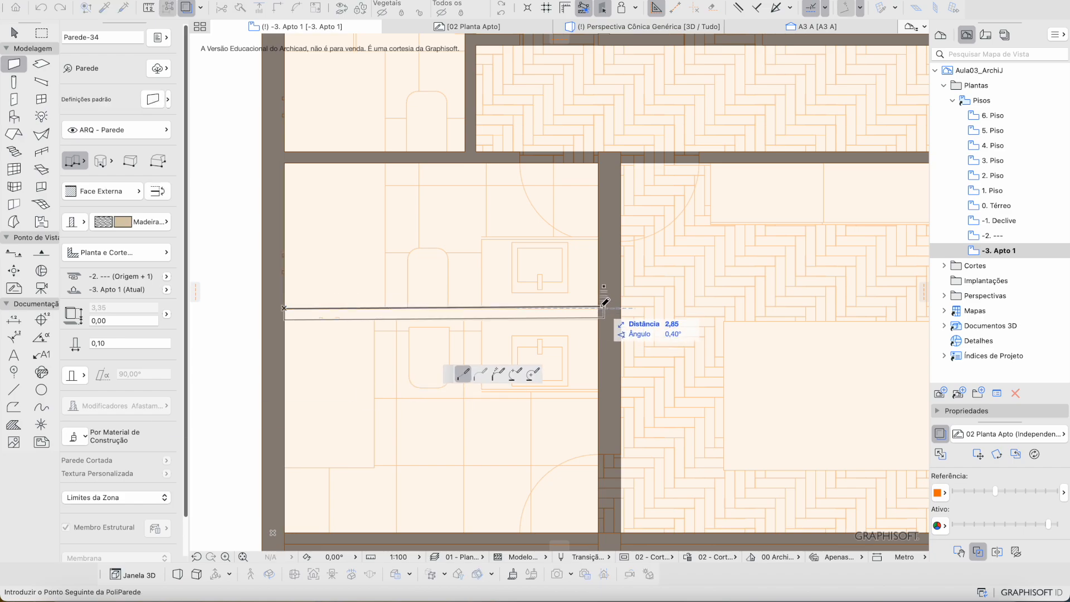
left_click(601, 307)
scroll(604, 310, "down", 5)
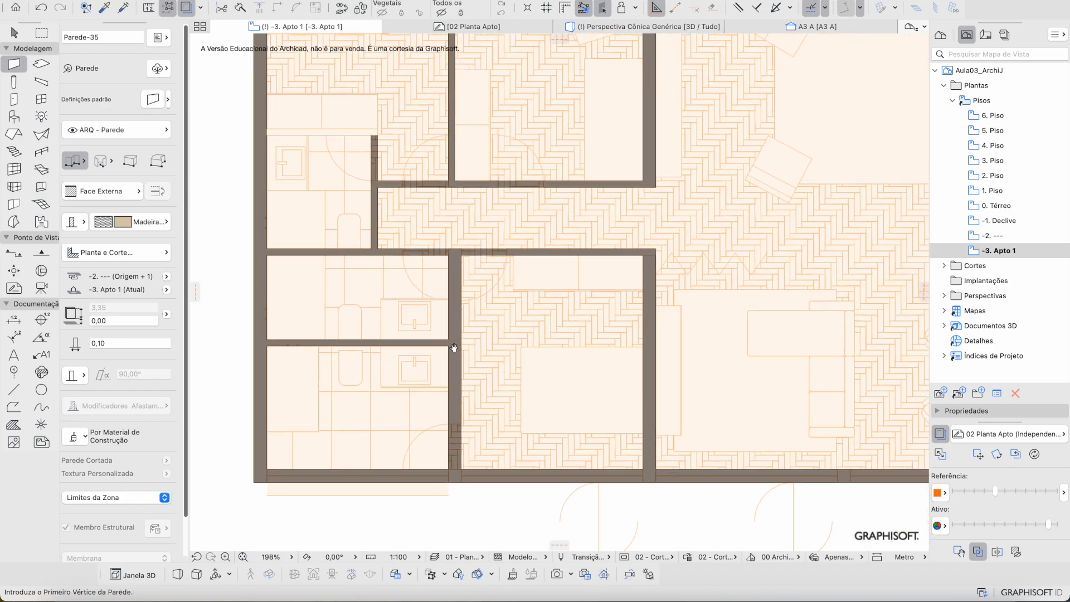
scroll(451, 283, "down", 3)
middle_click_drag(451, 282, 429, 286)
Step: Exit wall drawing and reposition the floor plan view
middle_click_drag(604, 275, 557, 301)
key("Escape")
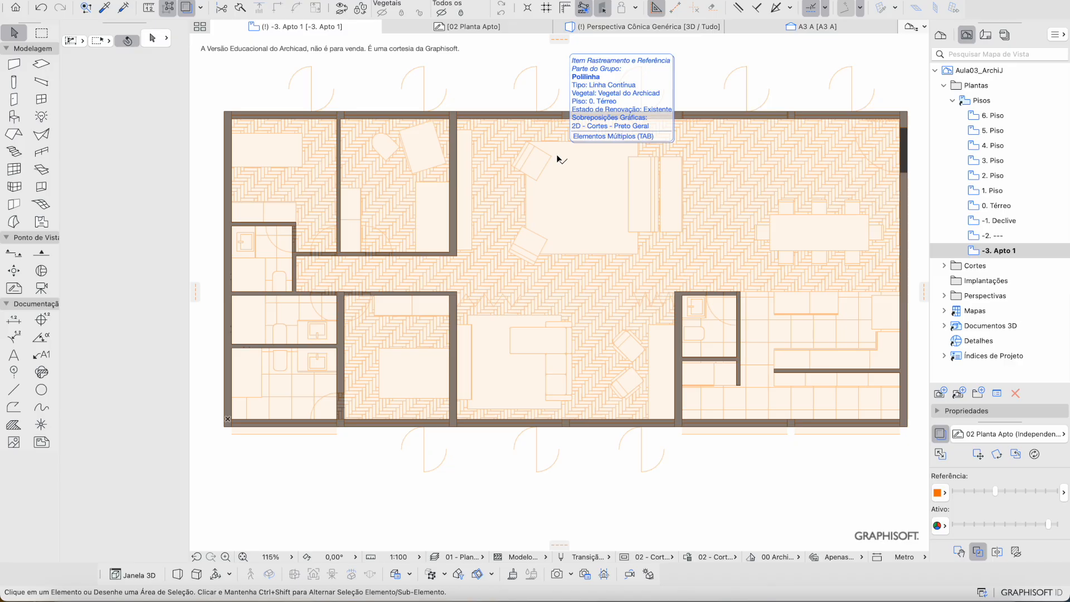
middle_click_drag(597, 149, 541, 227)
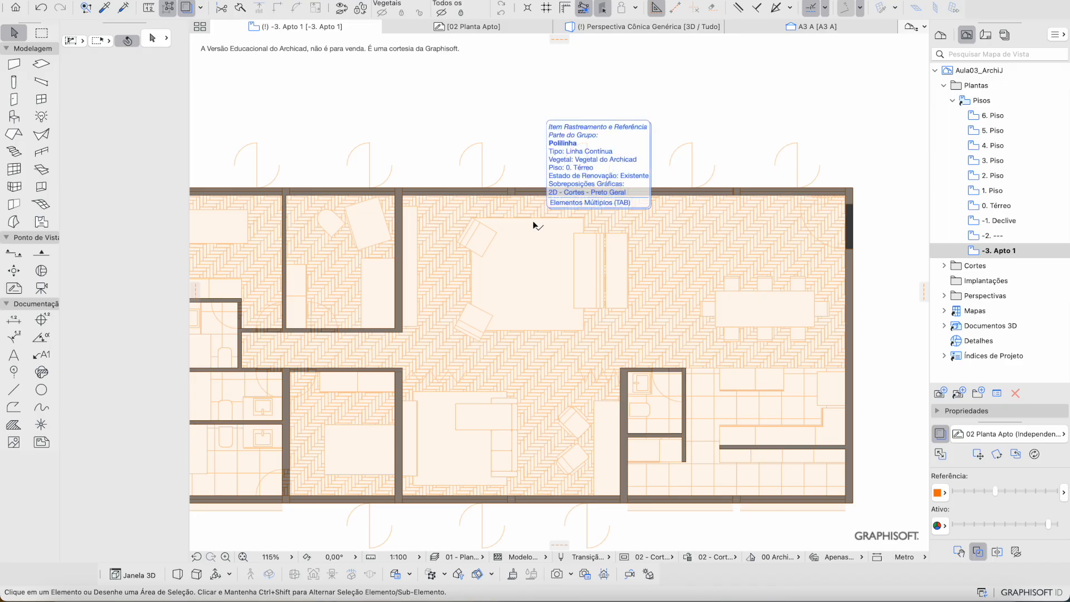
Step: Bring up the 3D perspective window and orbit to a lower, frontal façade view
key("ctrl+Up")
left_click(436, 198)
scroll(523, 235, "up", 3)
scroll(523, 239, "up", 3)
middle_click_drag(523, 239, 571, 183, "shift")
Step: Load the Perspectiva Cônica Genérica saved view from the View Map
scroll(570, 182, "down", 3)
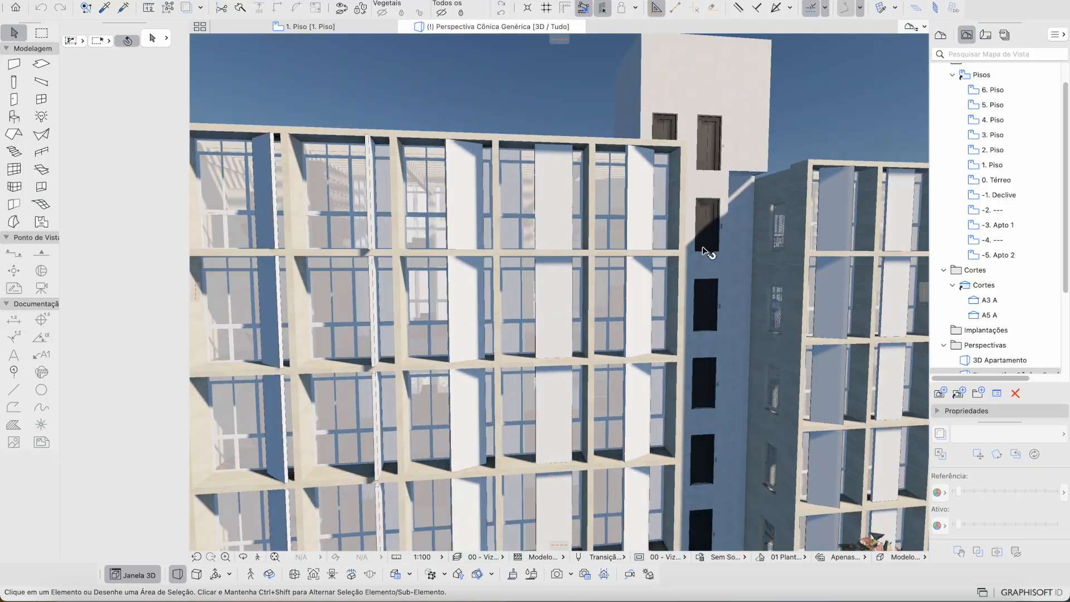
scroll(697, 246, "down", 3)
scroll(933, 308, "down", 4)
double_click(997, 293)
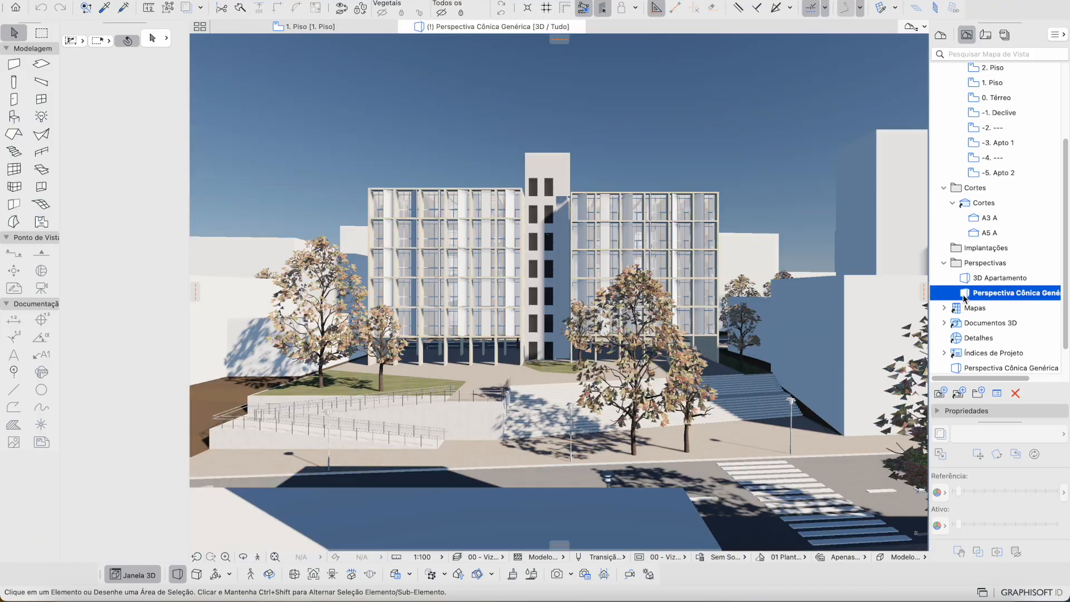
scroll(491, 270, "up", 3)
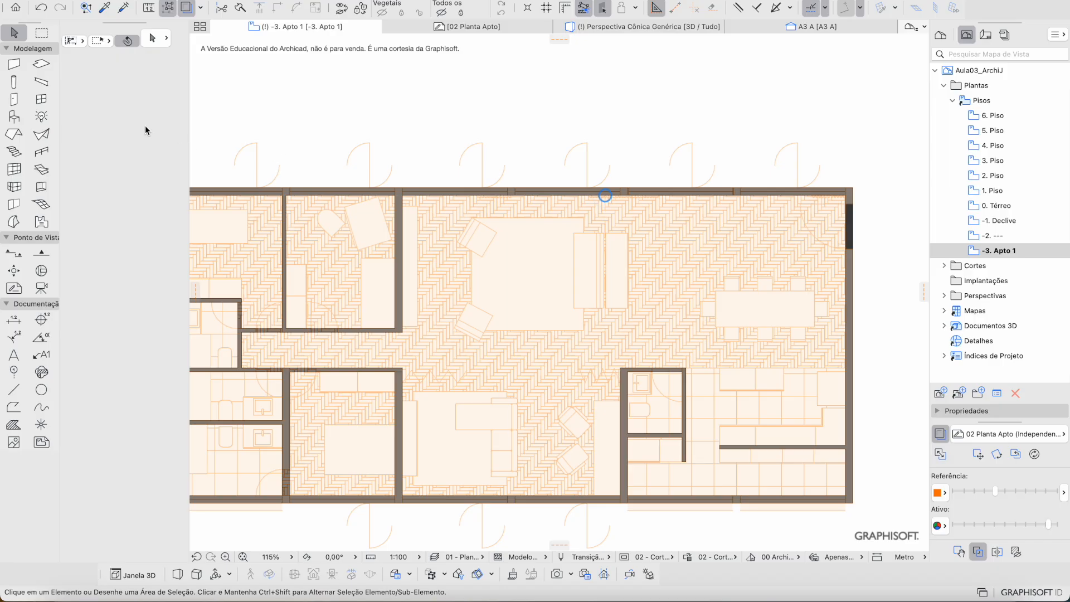
Step: Load the Fachada - Painel Pivotante favourite into the Door tool for a 1,20 × 3,30 door
left_click(14, 100)
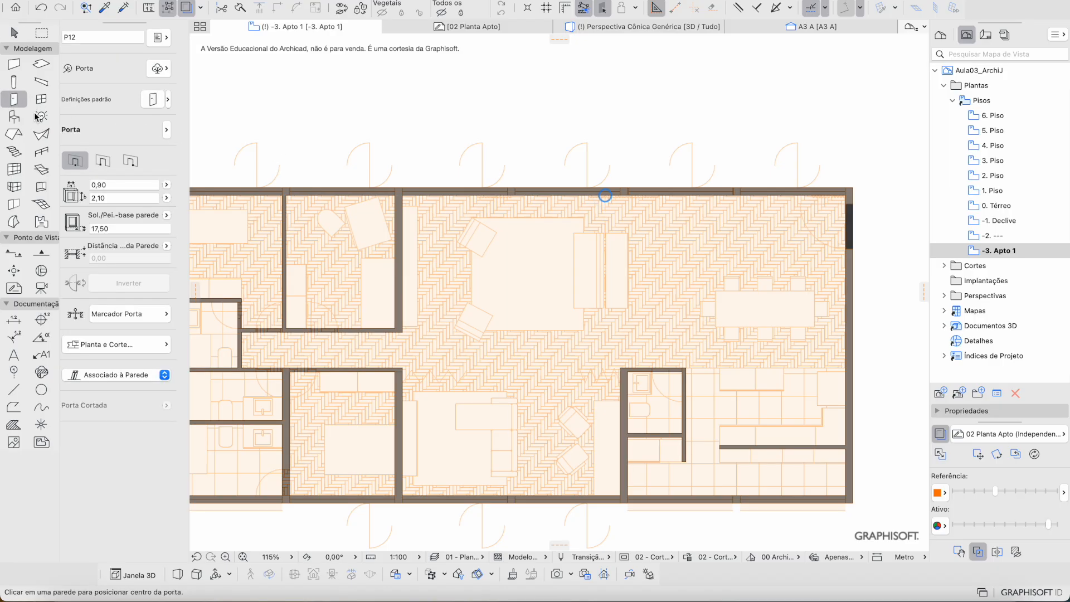
left_click(168, 100)
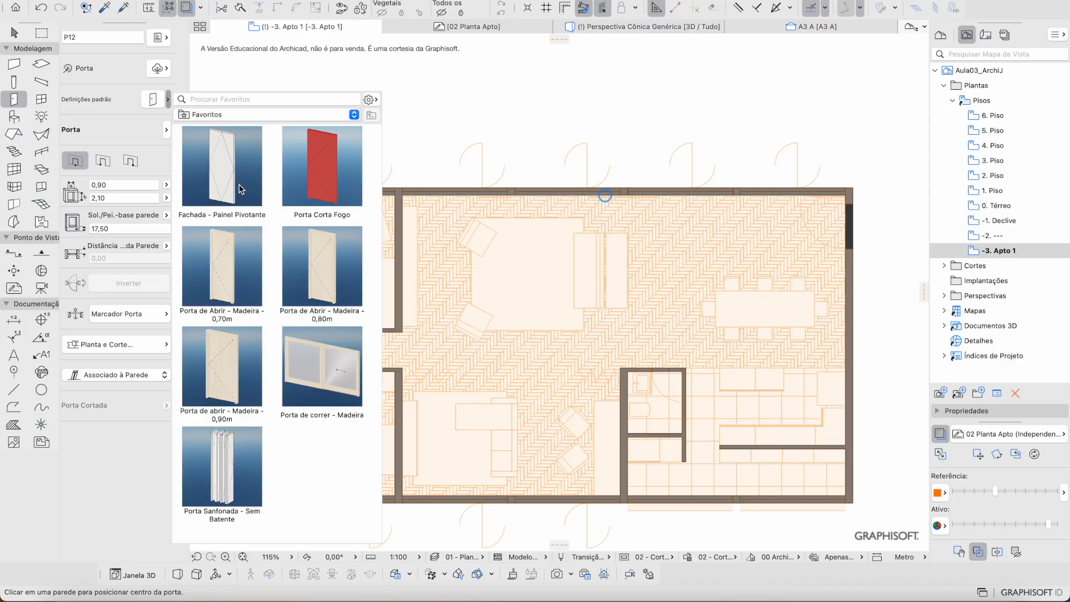
double_click(223, 145)
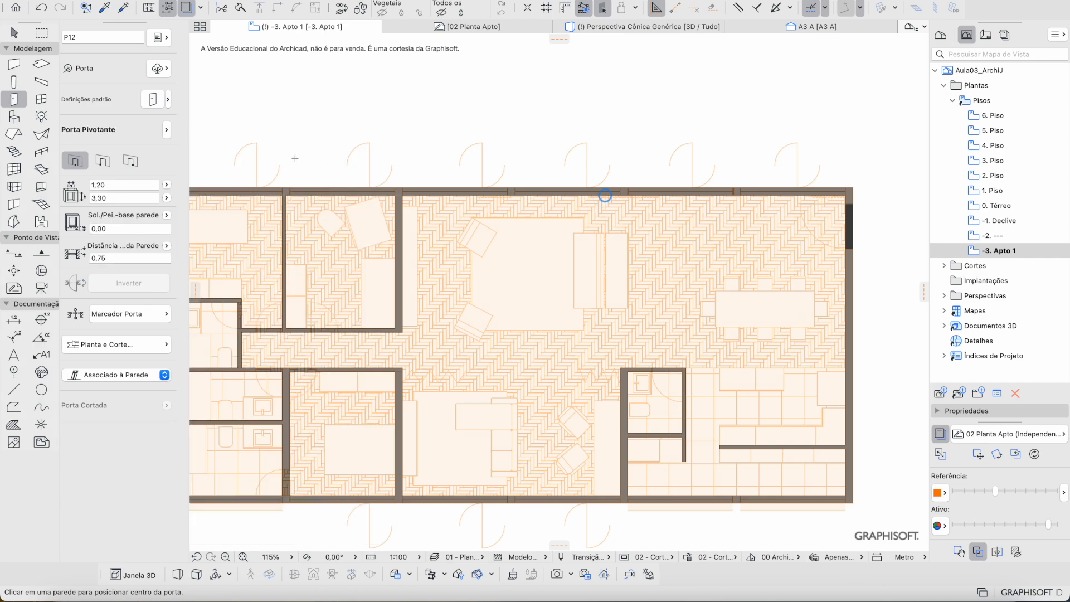
scroll(301, 170, "up", 2)
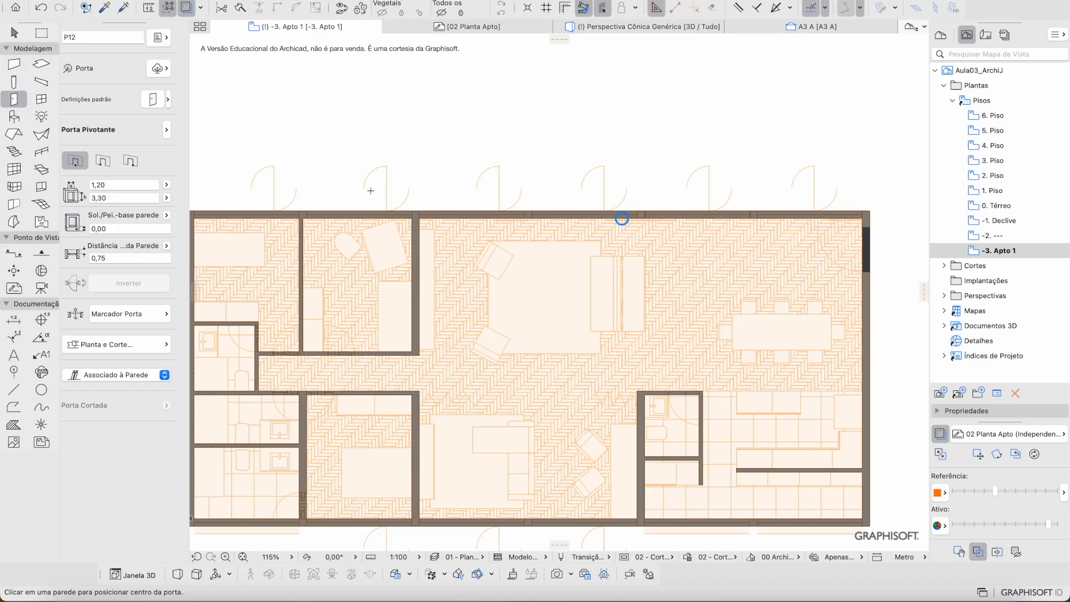
scroll(622, 219, "up", 5)
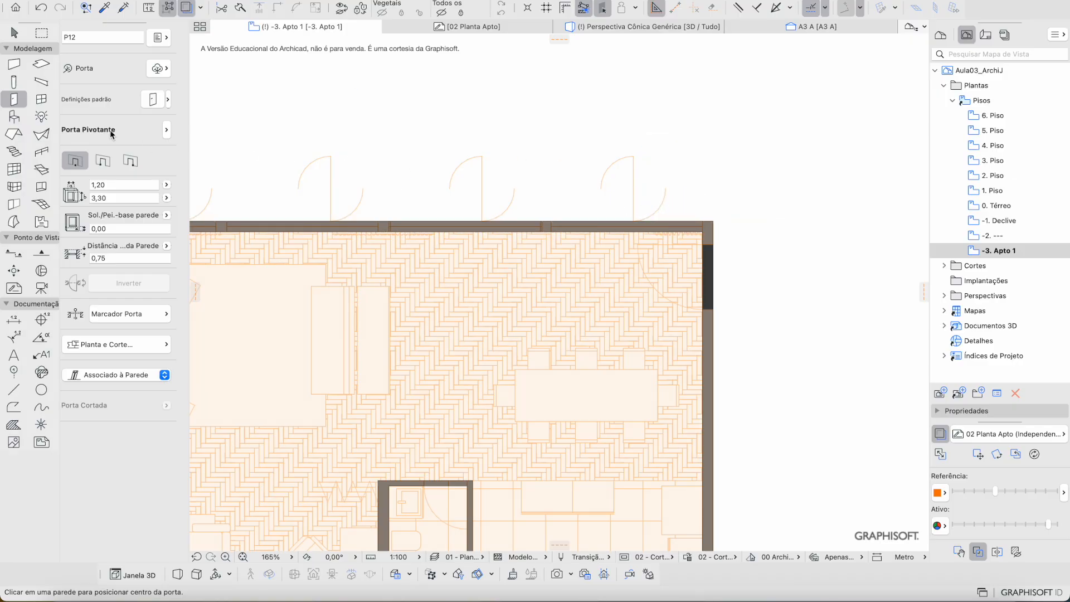
key("Escape")
left_click(15, 100)
left_click(167, 100)
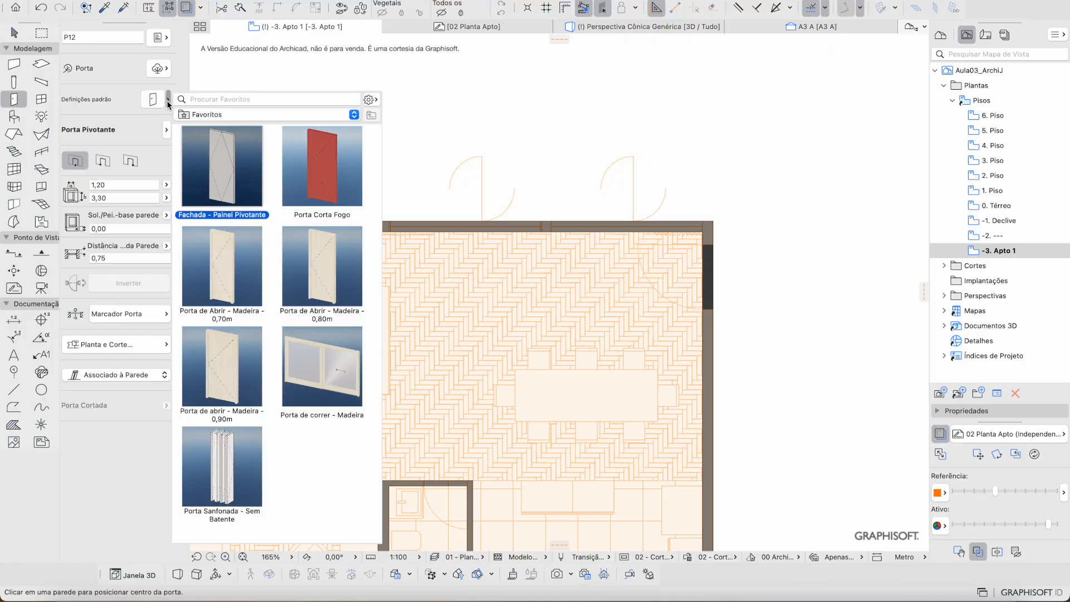
double_click(233, 173)
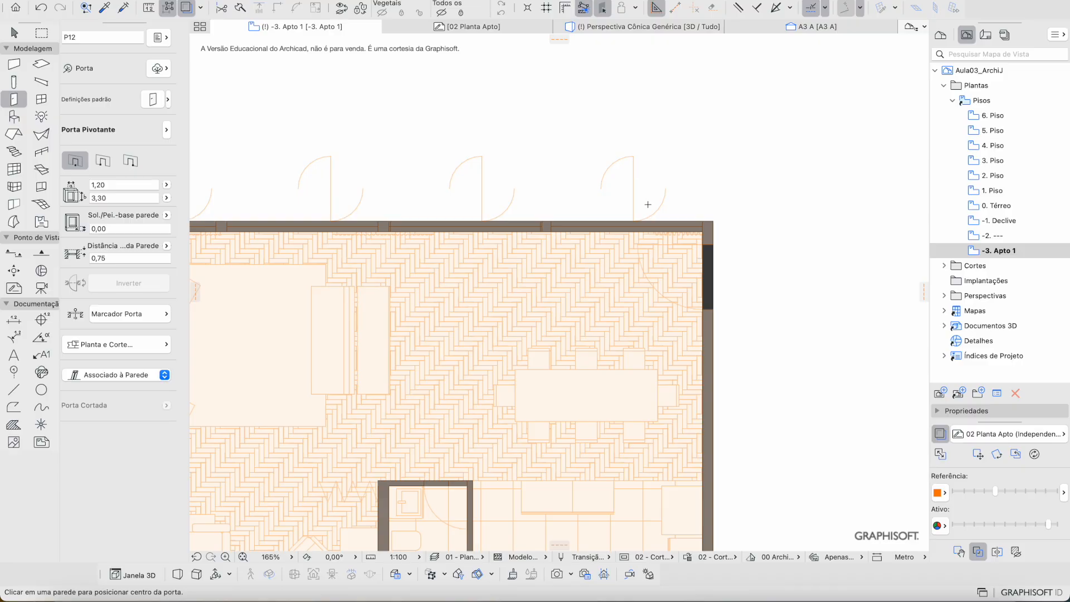
Step: With the trace reference hidden, place the pivoting door in the top wall and set its swing
scroll(648, 205, "up", 3)
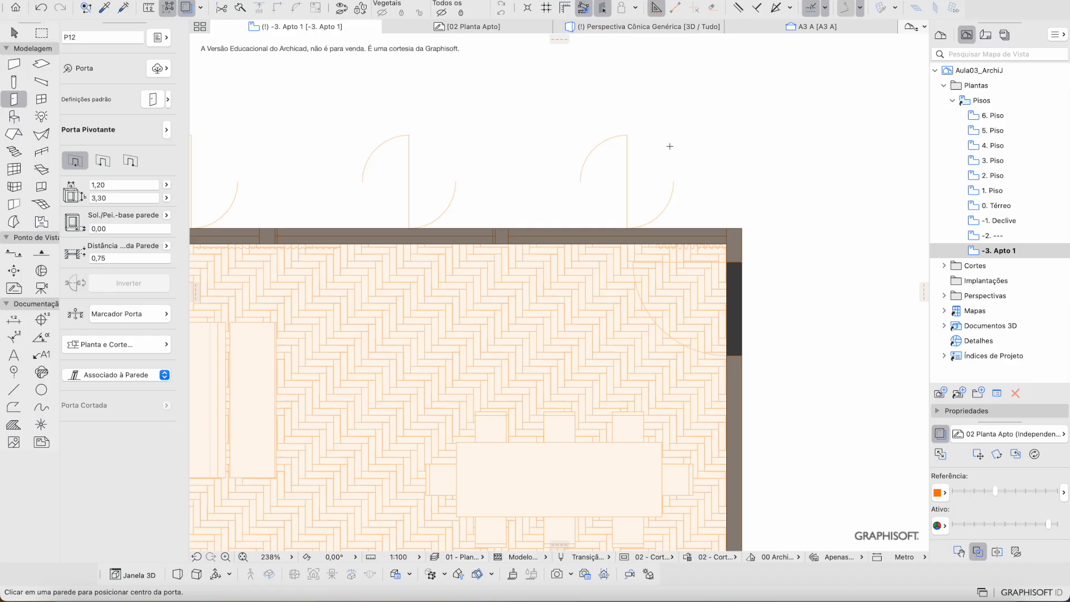
scroll(670, 146, "up", 5)
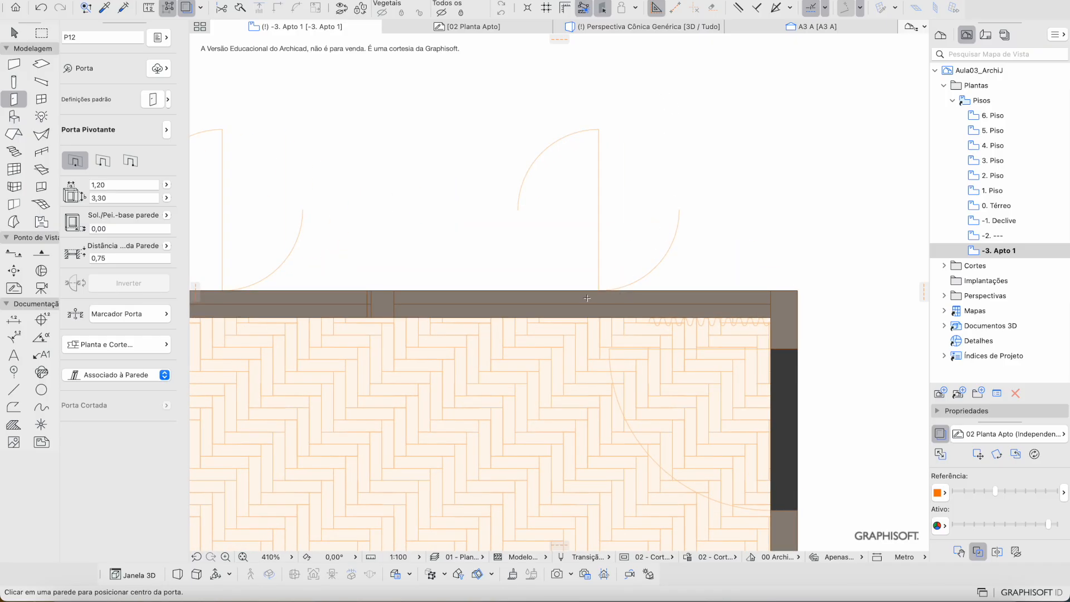
left_click(941, 433)
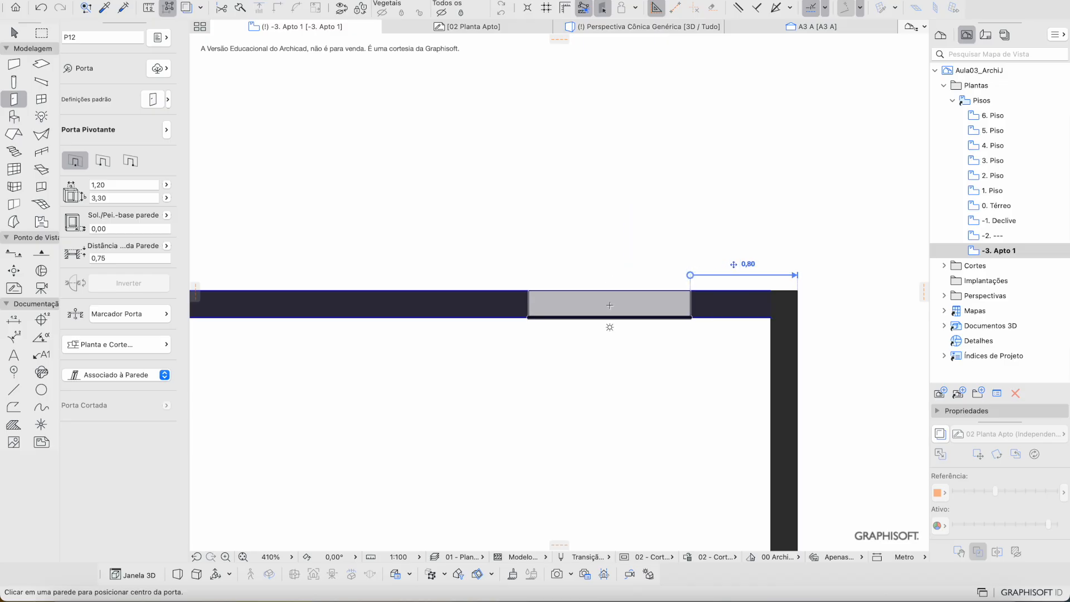
left_click(618, 303)
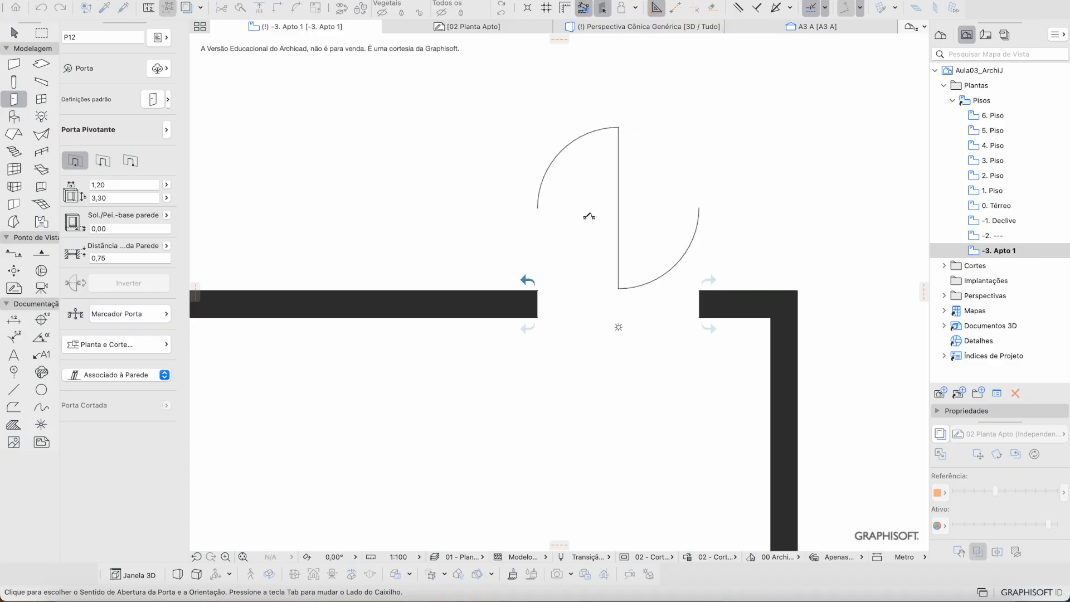
left_click(551, 202)
scroll(552, 202, "down", 5)
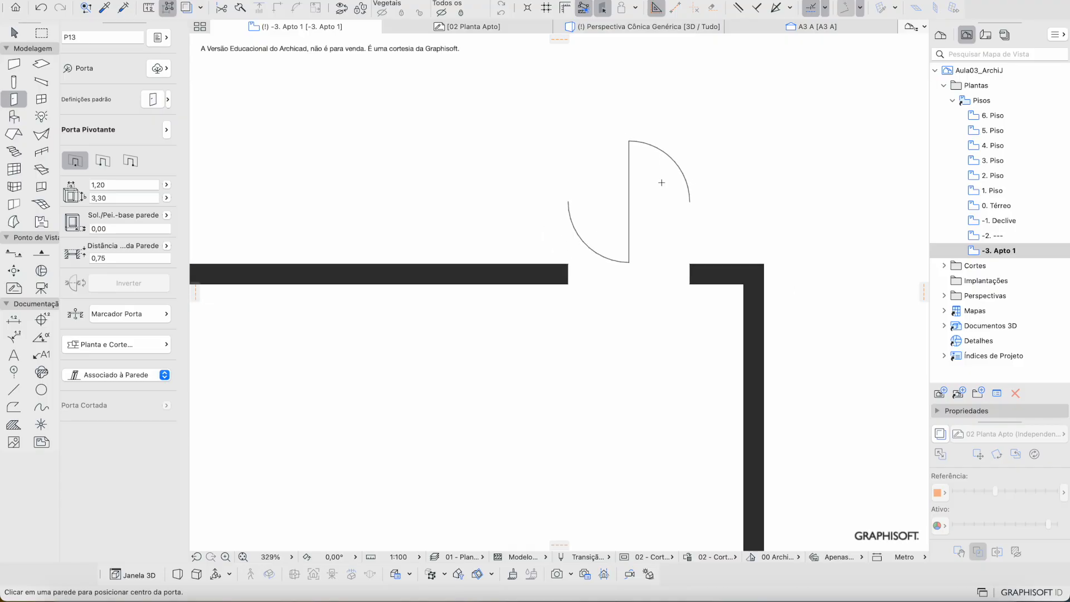
scroll(663, 184, "up", 2)
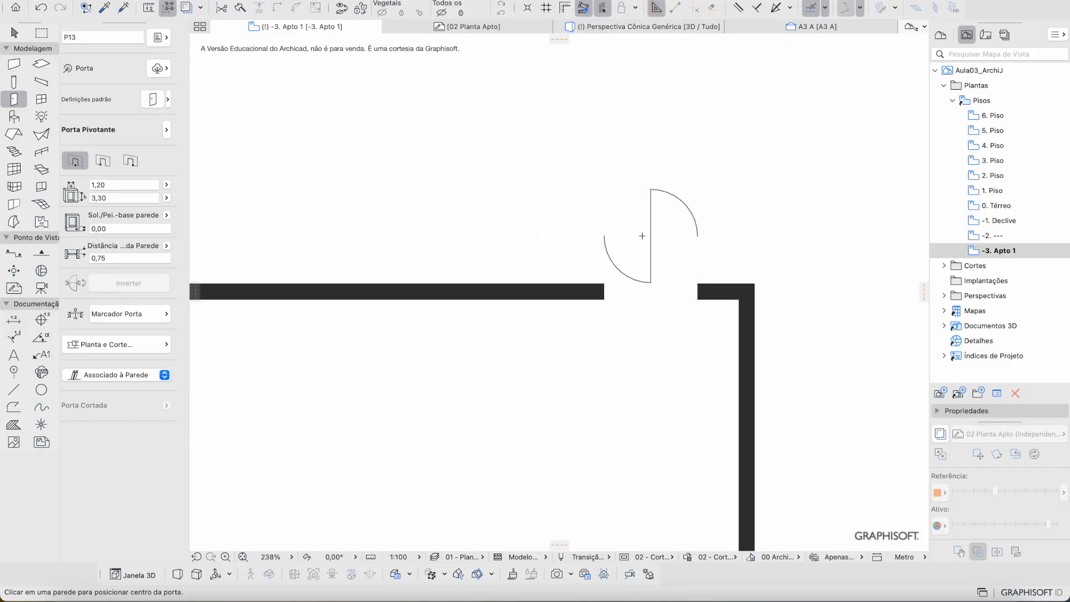
left_click(941, 433)
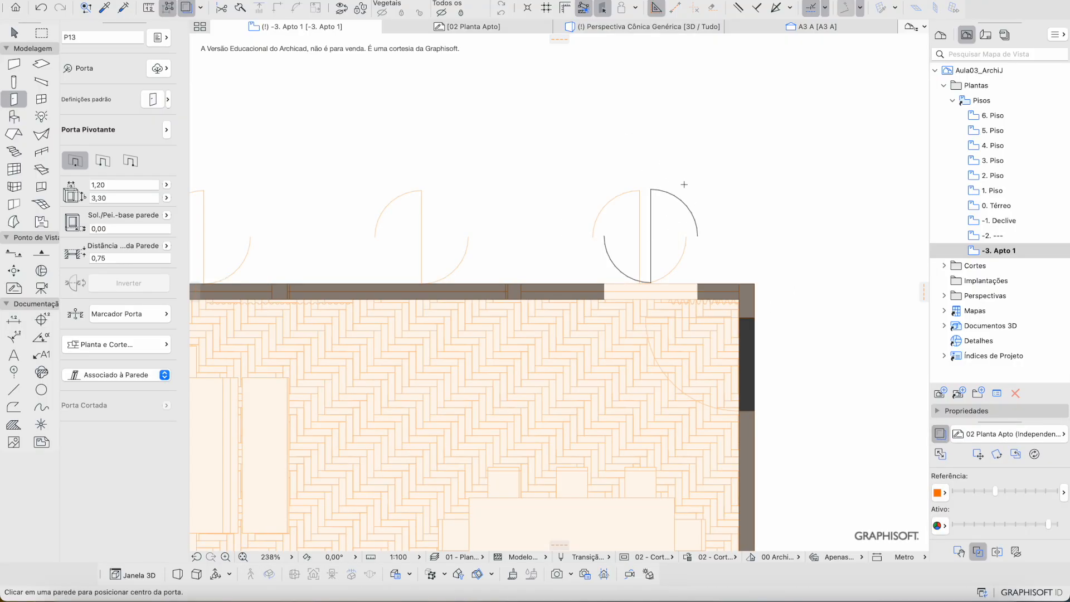
scroll(647, 187, "up", 4)
Step: Select the newly placed door at its swing endpoint
key("Escape")
left_click(638, 196)
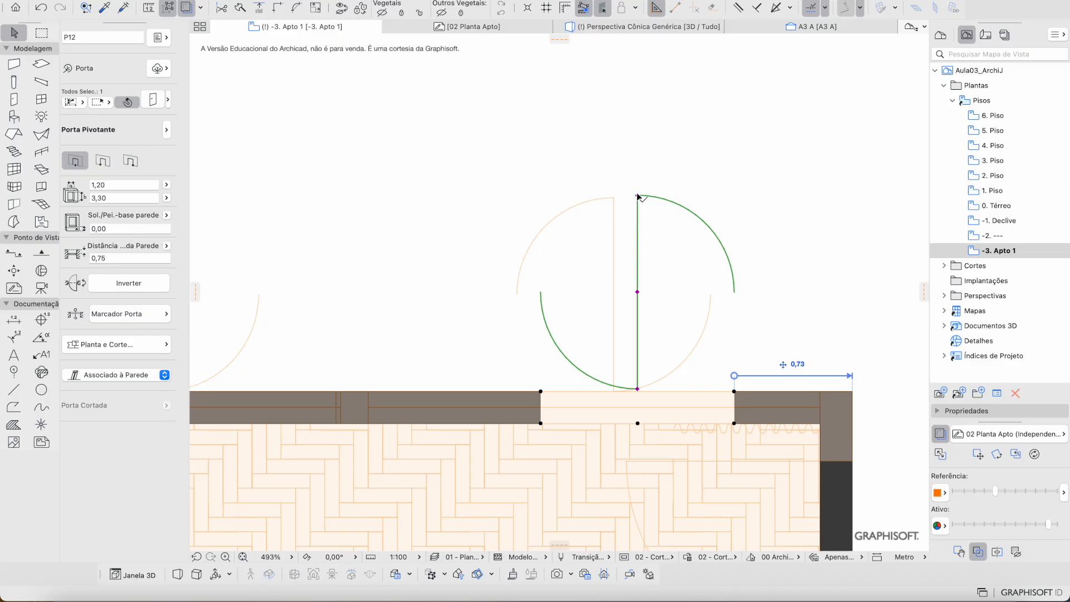
key("Escape")
left_click(640, 199)
key("Escape")
left_click(737, 395)
key("Escape")
left_click(542, 395)
key("Escape")
left_click(640, 197)
key("Escape")
left_click(639, 198)
Step: Drag the door 0,15 to the left along the wall
key("ctrl+d")
left_click(638, 197)
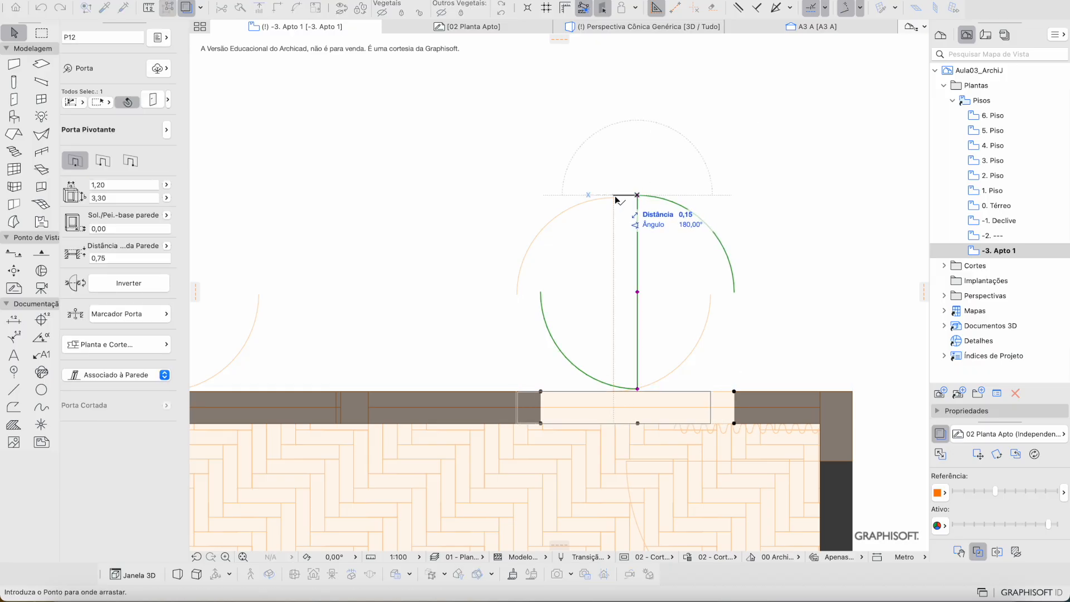
left_click(616, 197)
scroll(662, 267, "down", 2)
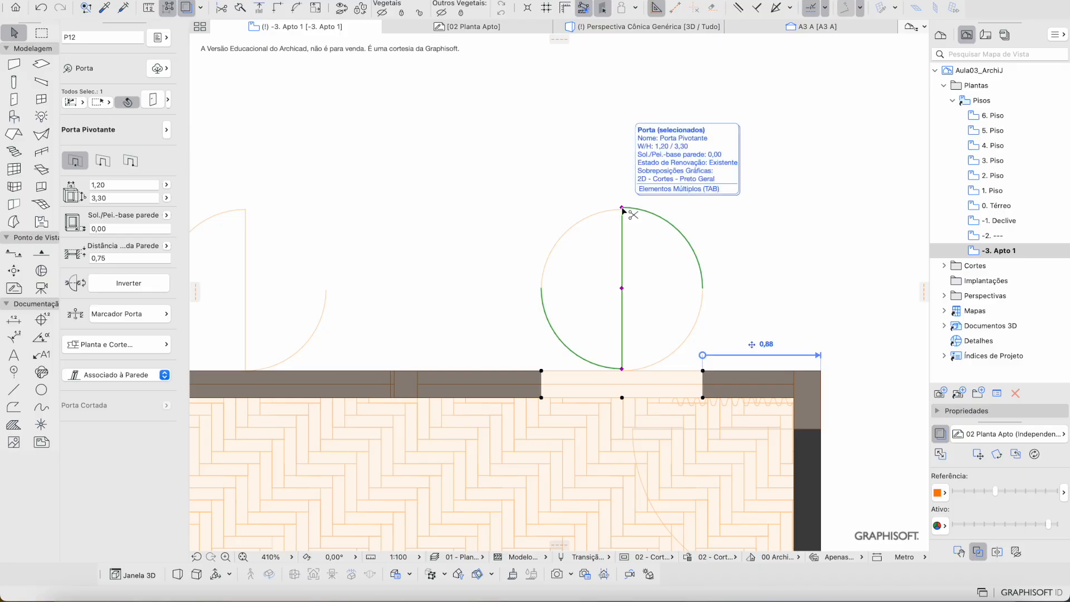
Step: Move the door leftward along the top wall to its new position
key("super+d")
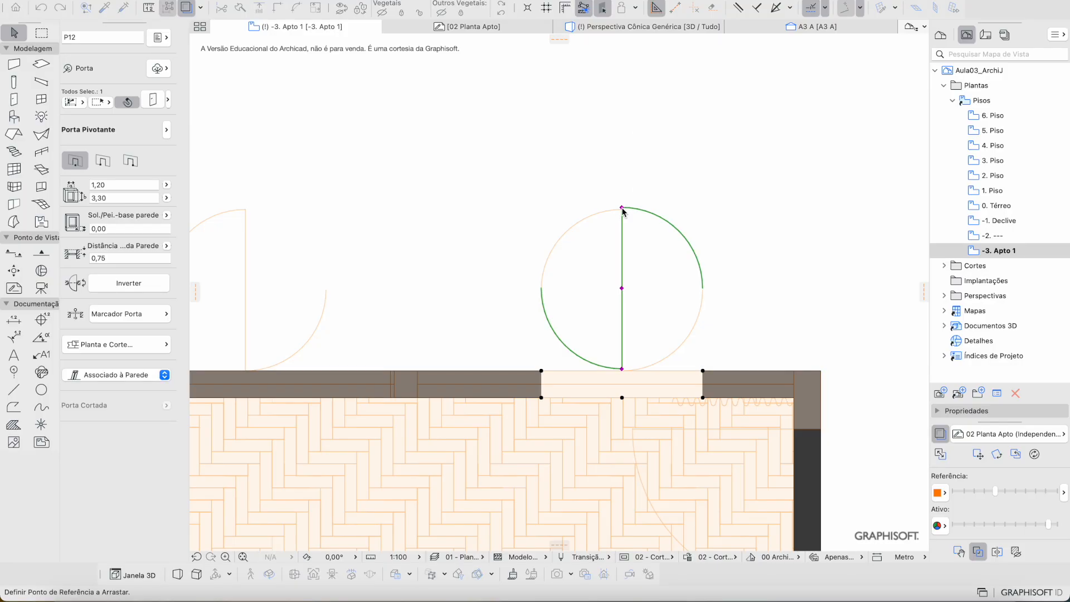
left_click(623, 209)
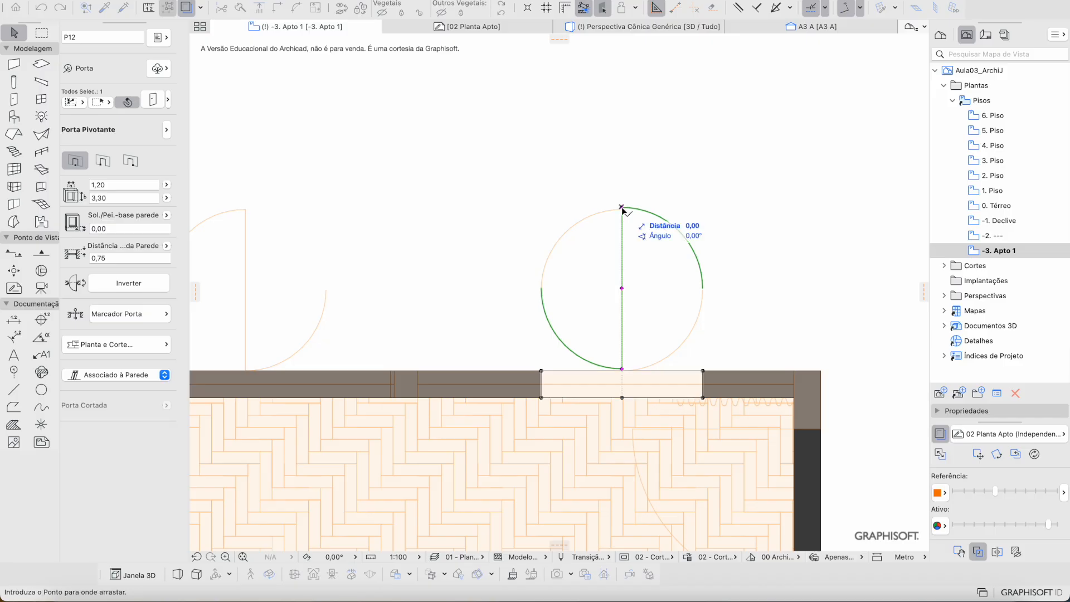
scroll(679, 226, "left", 5)
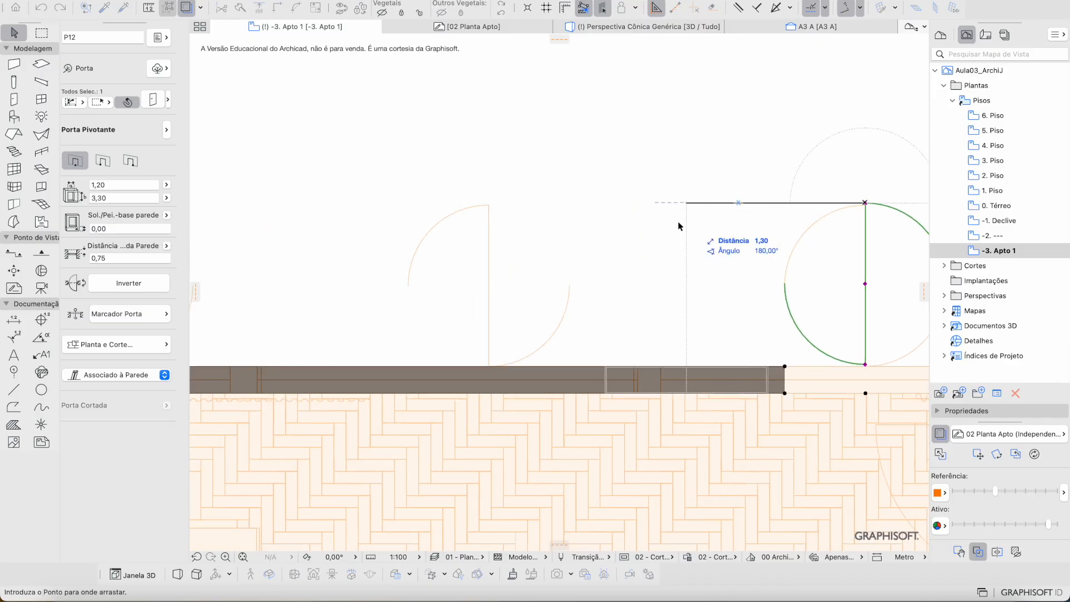
left_click(489, 203)
left_click(489, 204)
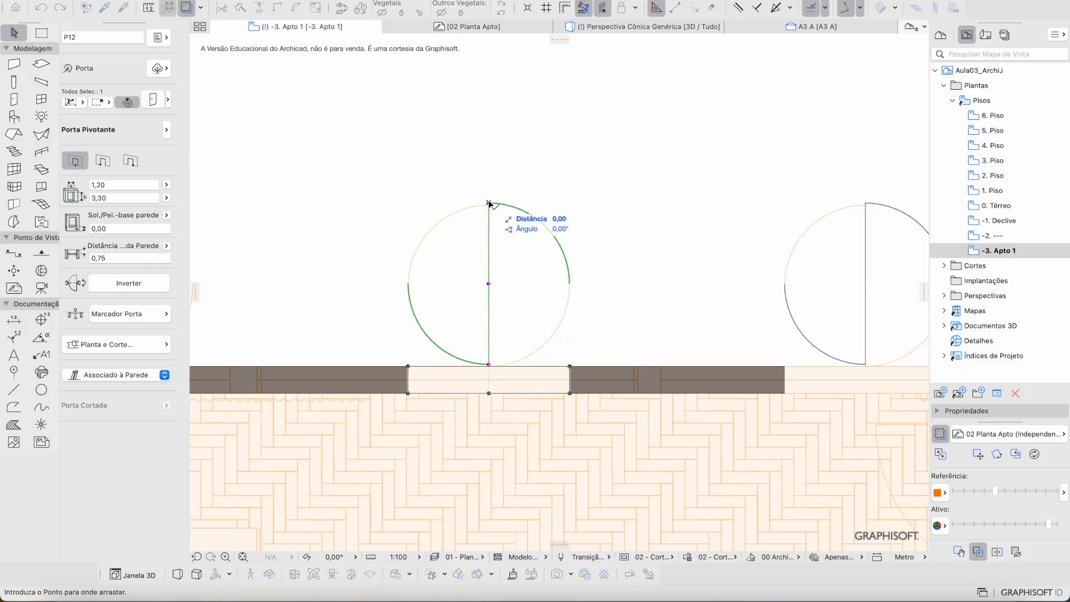
scroll(489, 207, "left", 8)
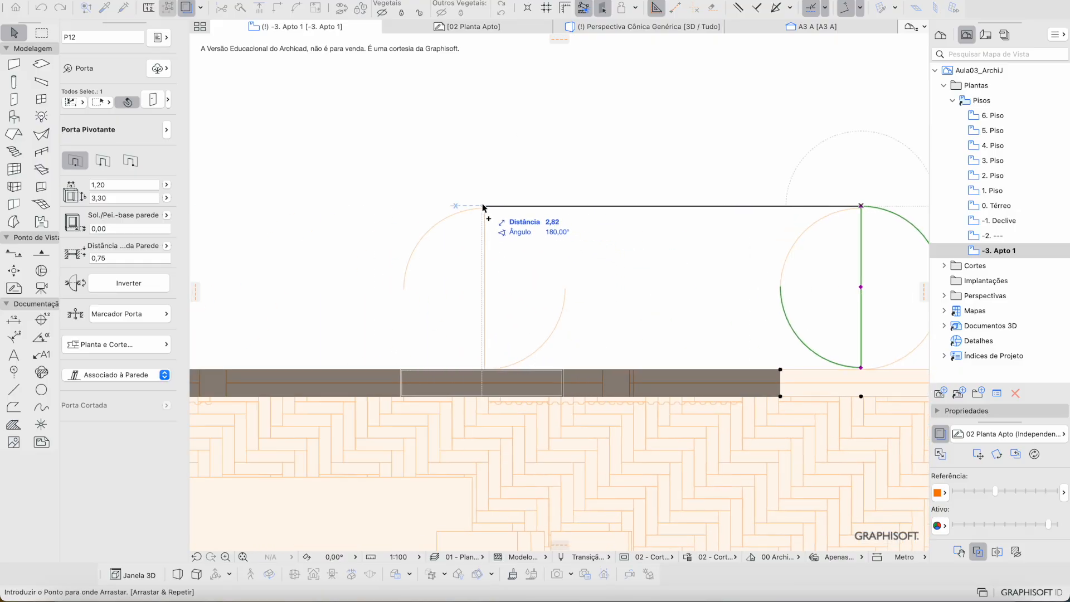
left_click(484, 206)
left_click(484, 206)
scroll(616, 234, "left", 7)
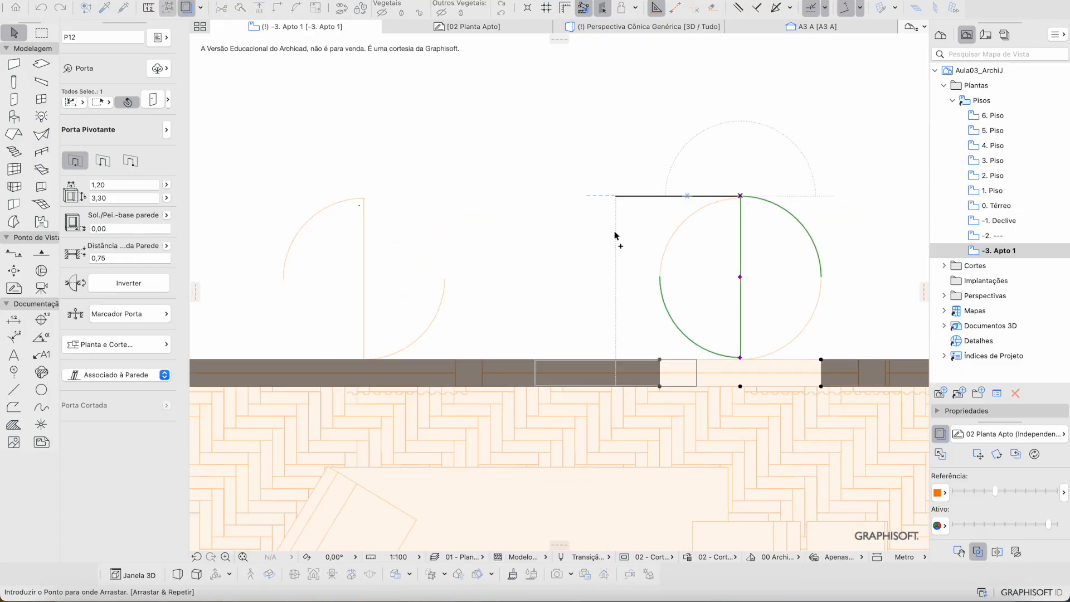
left_click(419, 203)
Step: Copy the door into each remaining traced opening along the top wall, then deselect
key("super+shift+d")
left_click(418, 202)
middle_click_drag(376, 218, 576, 221)
middle_click_drag(255, 206, 465, 217)
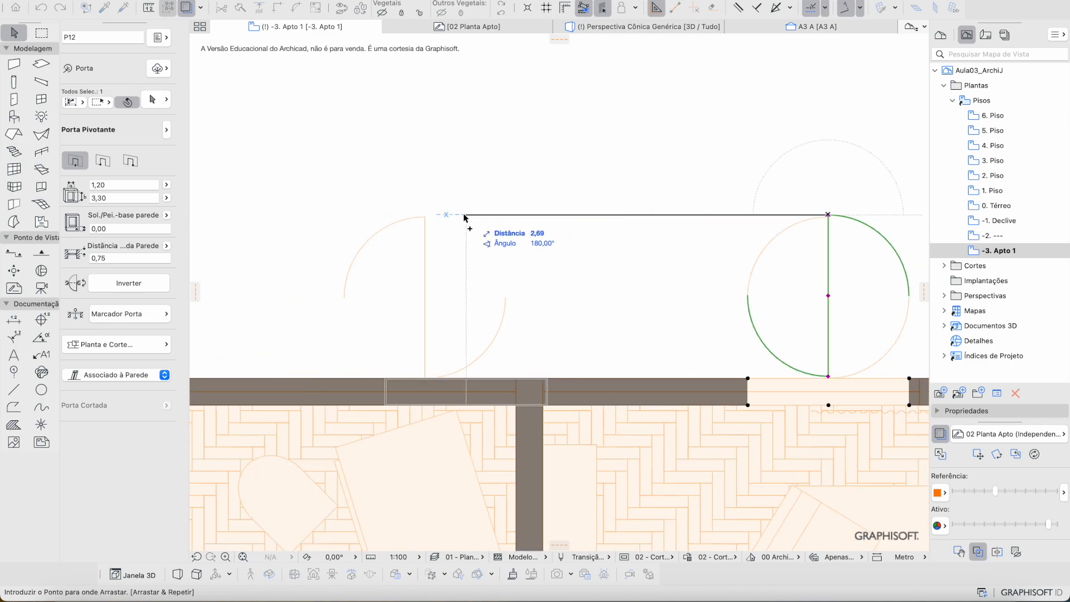
left_click(425, 216)
left_click(425, 216)
middle_click_drag(249, 245, 508, 249)
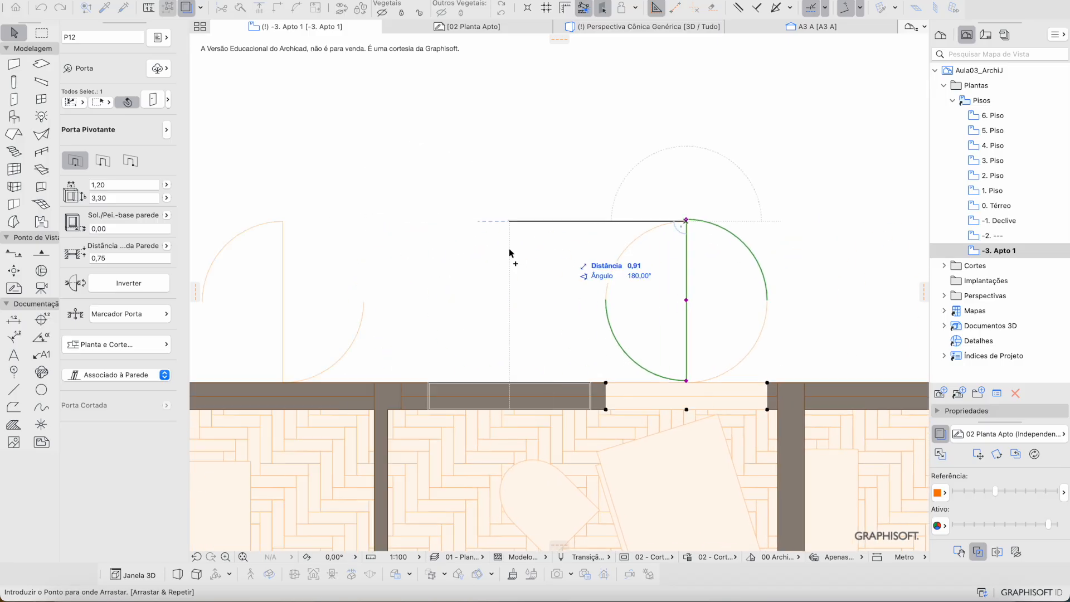
middle_click_drag(303, 227, 517, 216)
left_click(496, 207)
left_click(473, 325)
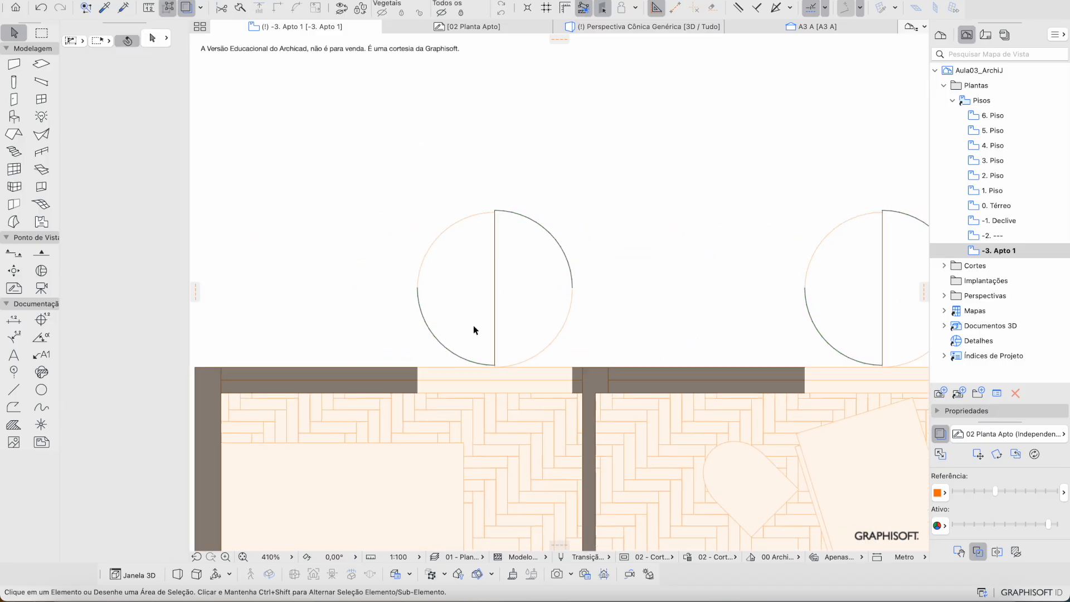
scroll(473, 326, "down", 5)
scroll(499, 278, "down", 5)
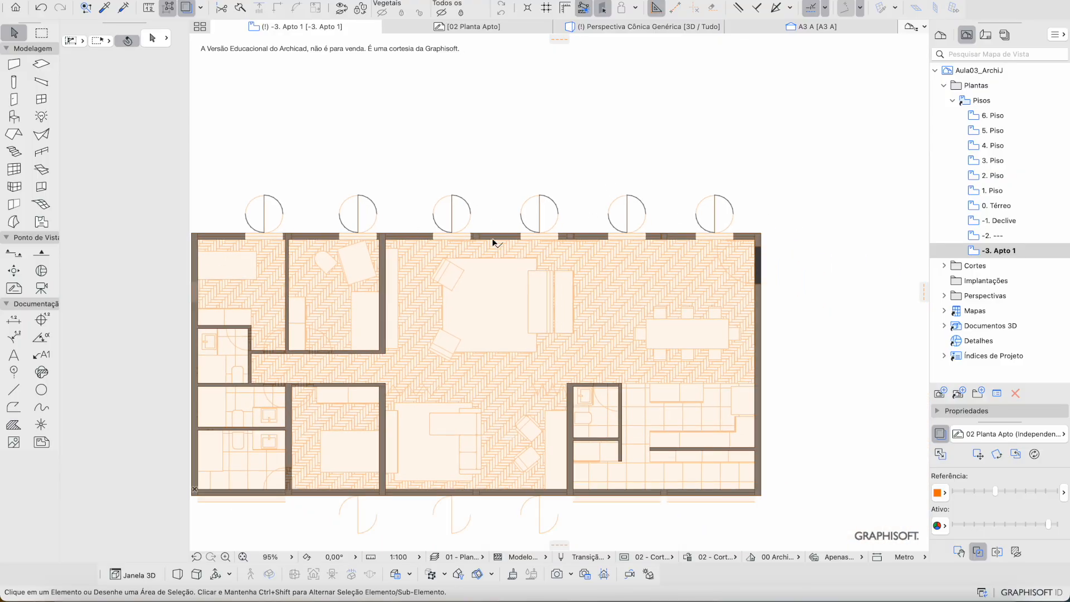
Step: Place a pivoting door in the lower long wall, swinging outward
middle_click_drag(516, 498, 635, 304)
scroll(371, 329, "up", 4)
scroll(552, 282, "up", 4)
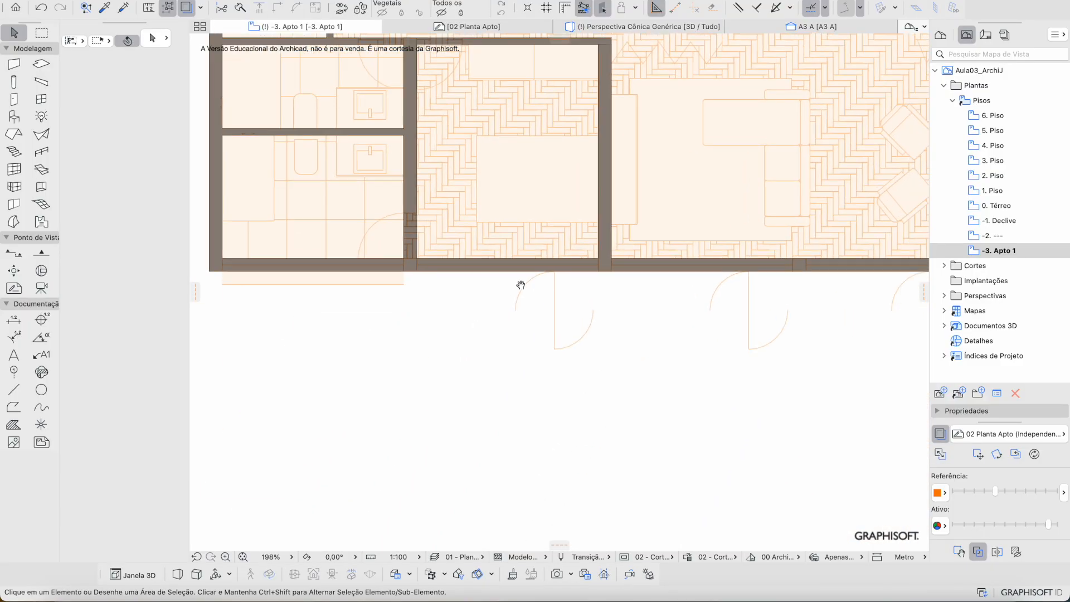
scroll(569, 270, "up", 2)
key("d")
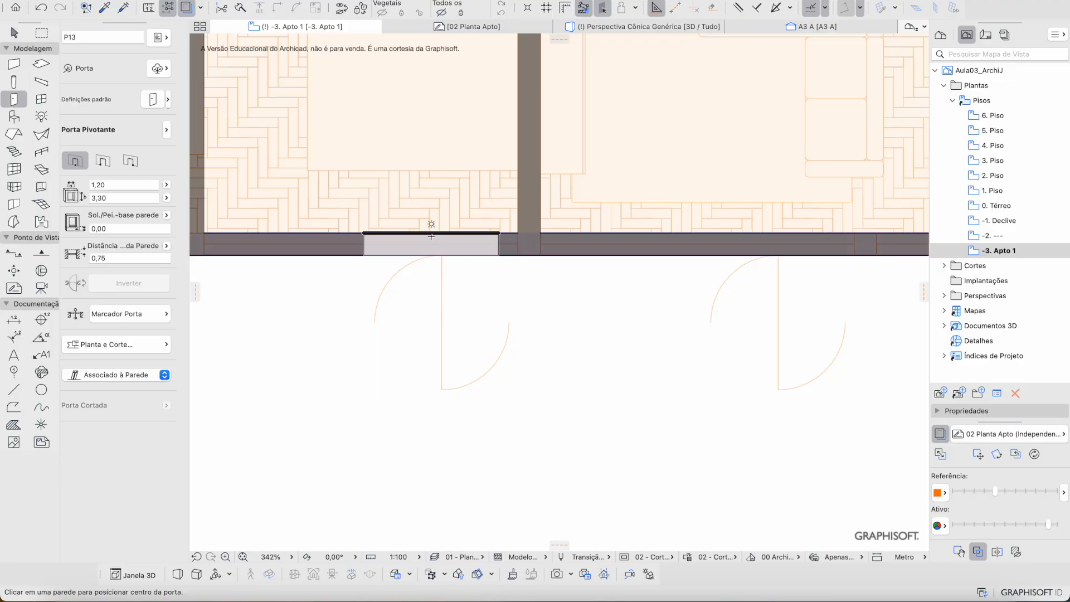
left_click(431, 238)
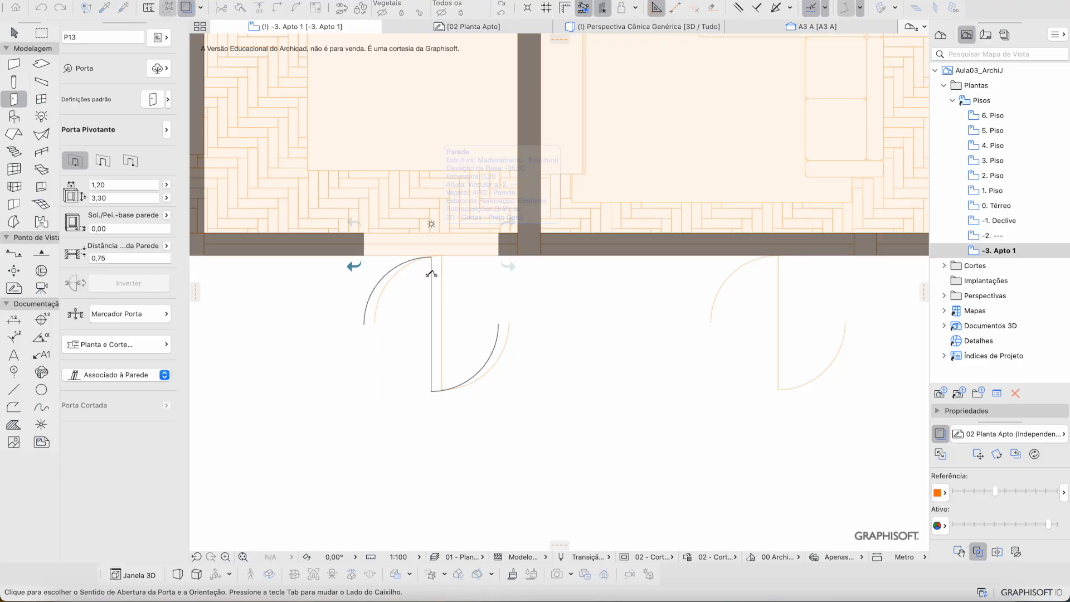
left_click(373, 287)
scroll(432, 390, "up", 2)
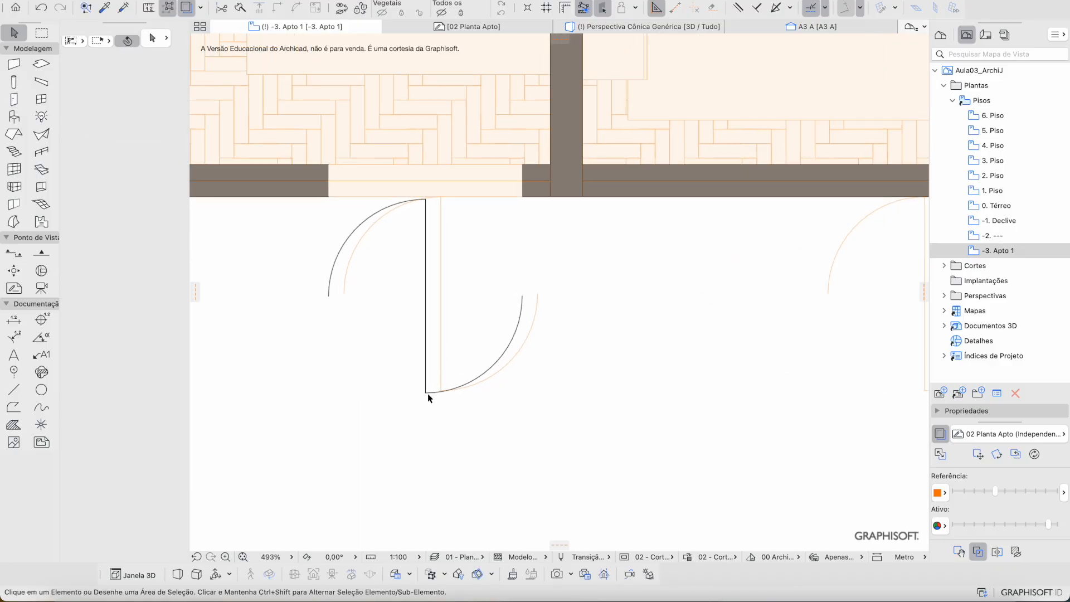
left_click_drag(426, 394, 441, 393)
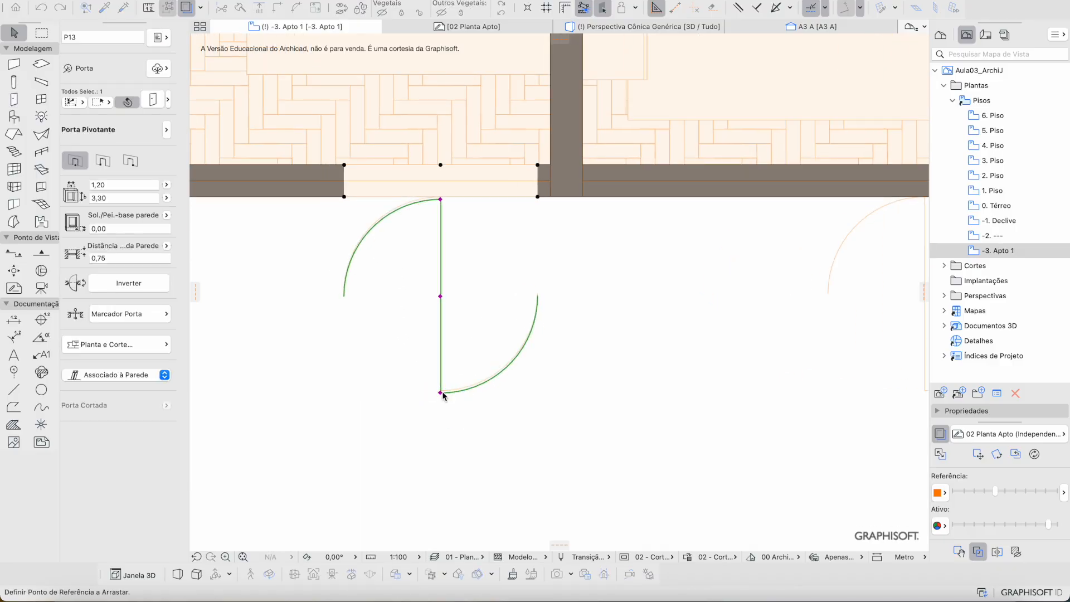
Step: Copy the lower-wall door into the next two openings and clear the selection
middle_click_drag(602, 388, 305, 377)
scroll(313, 385, "down", 1)
scroll(534, 389, "up", 1)
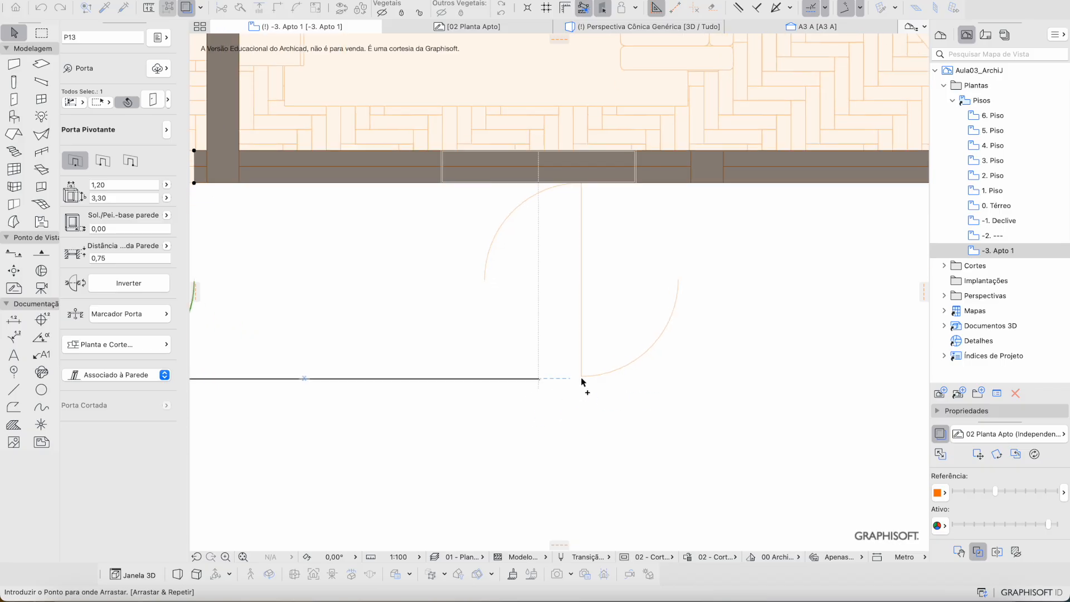
left_click(583, 380)
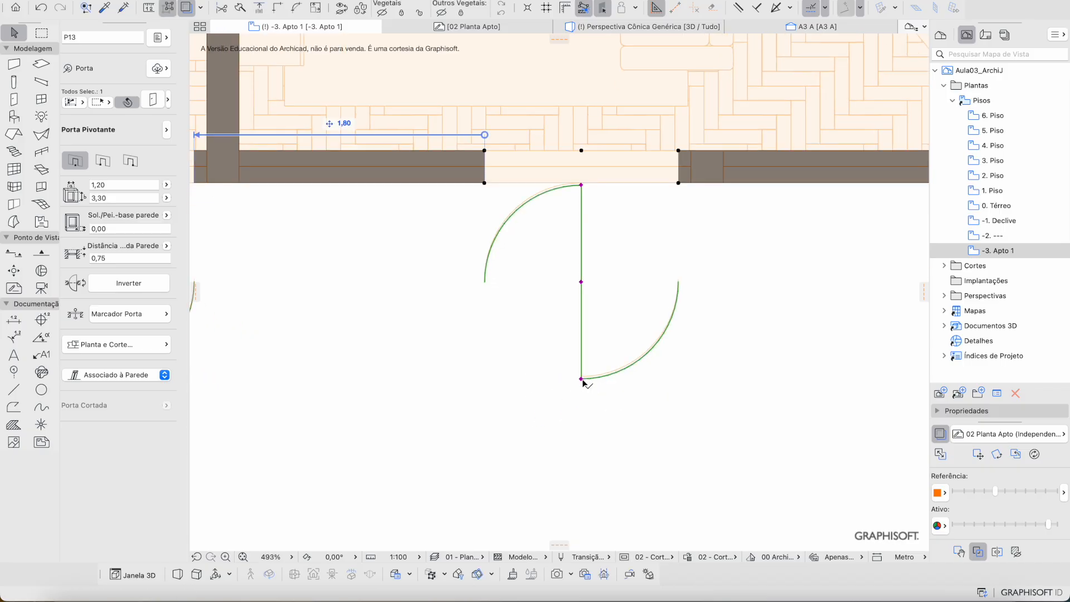
scroll(563, 384, "down", 2)
middle_click_drag(564, 385, 435, 378)
scroll(437, 379, "up", 1)
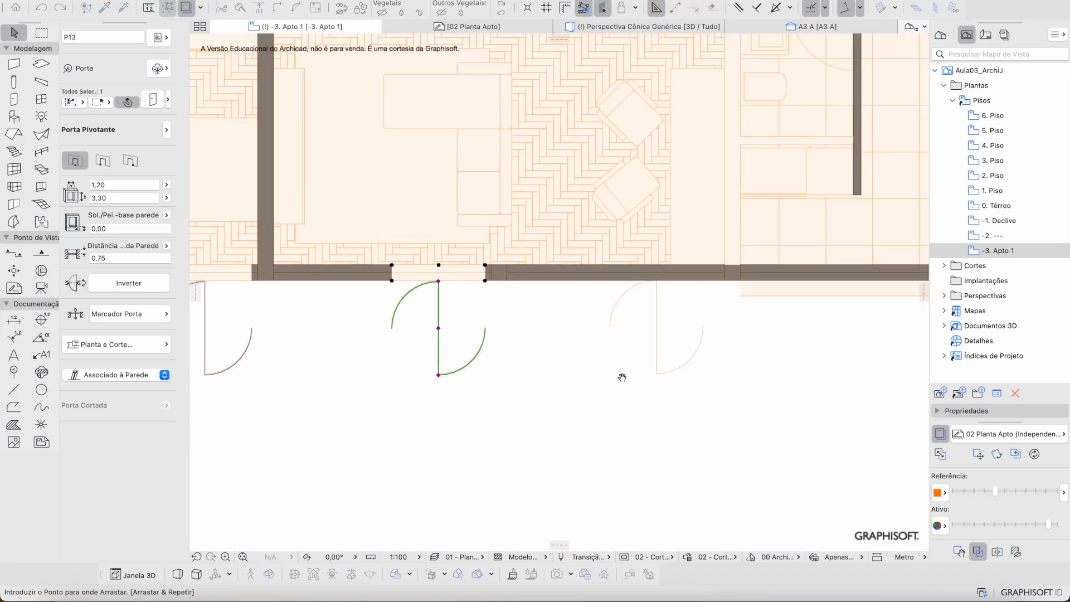
left_click(657, 374)
scroll(657, 374, "down", 1)
scroll(657, 376, "down", 3)
key("Escape")
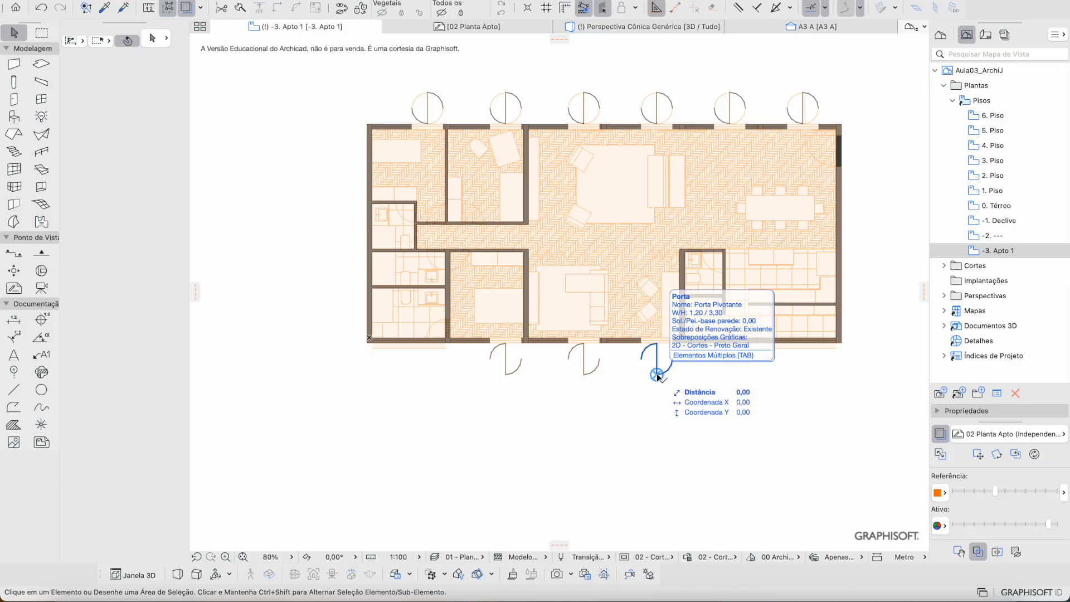
scroll(590, 387, "up", 5)
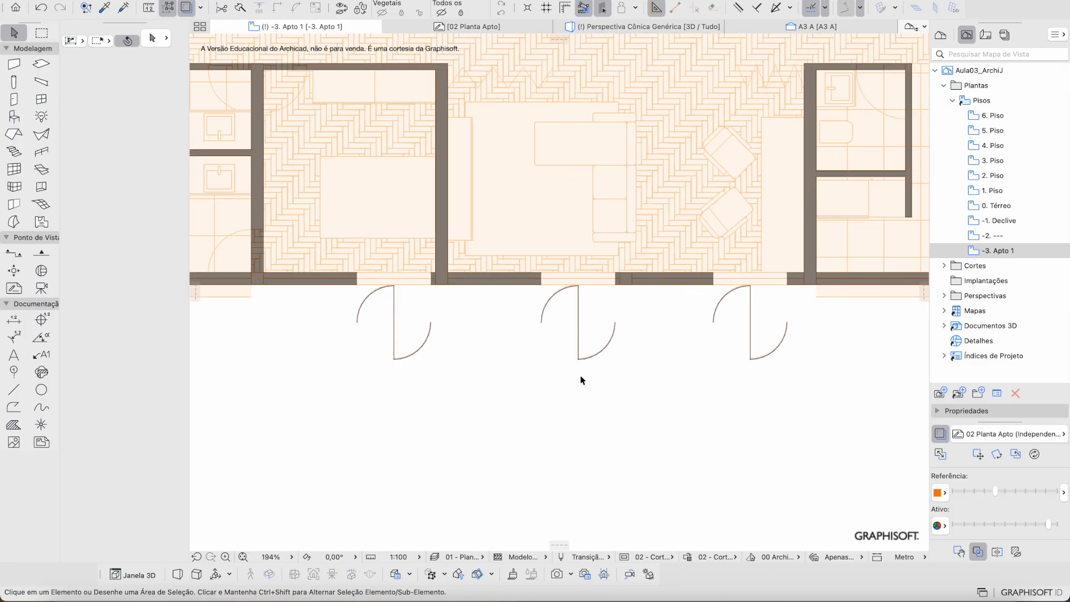
left_click(580, 361)
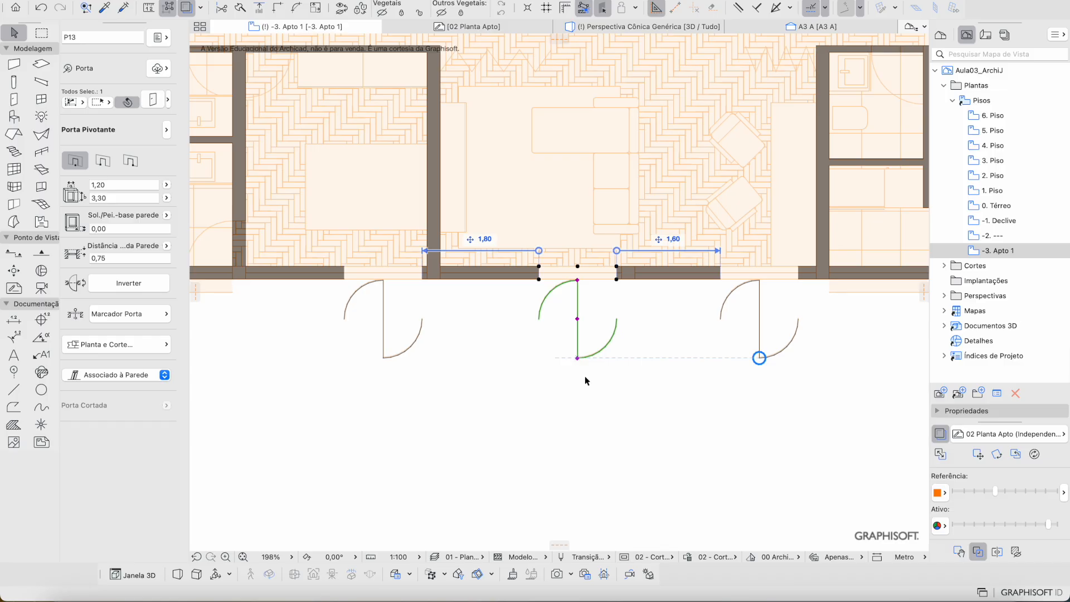
left_click(574, 373)
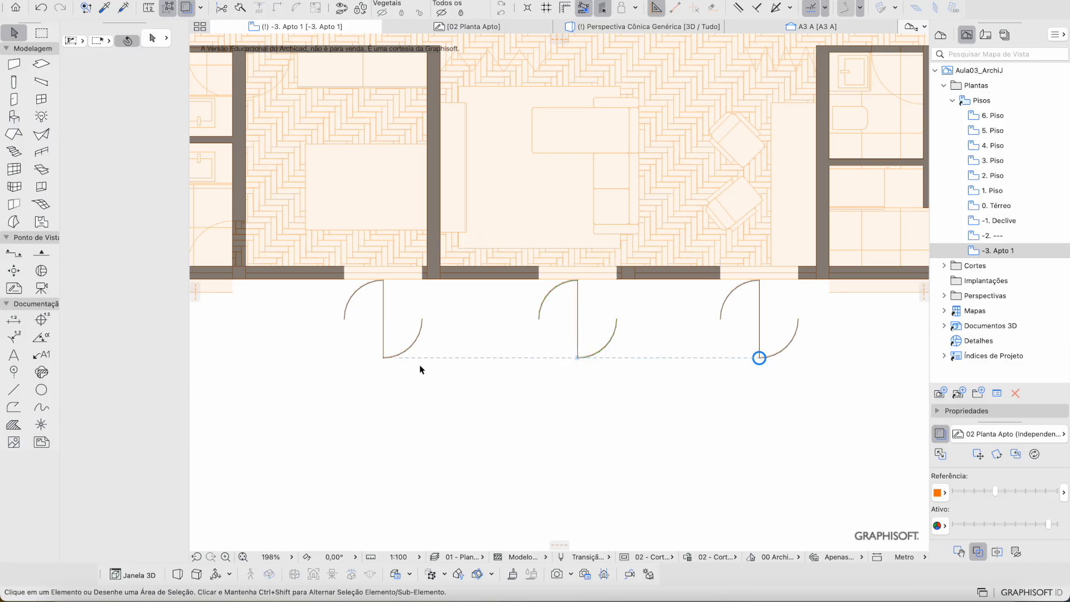
left_click(385, 357)
scroll(373, 363, "up", 4)
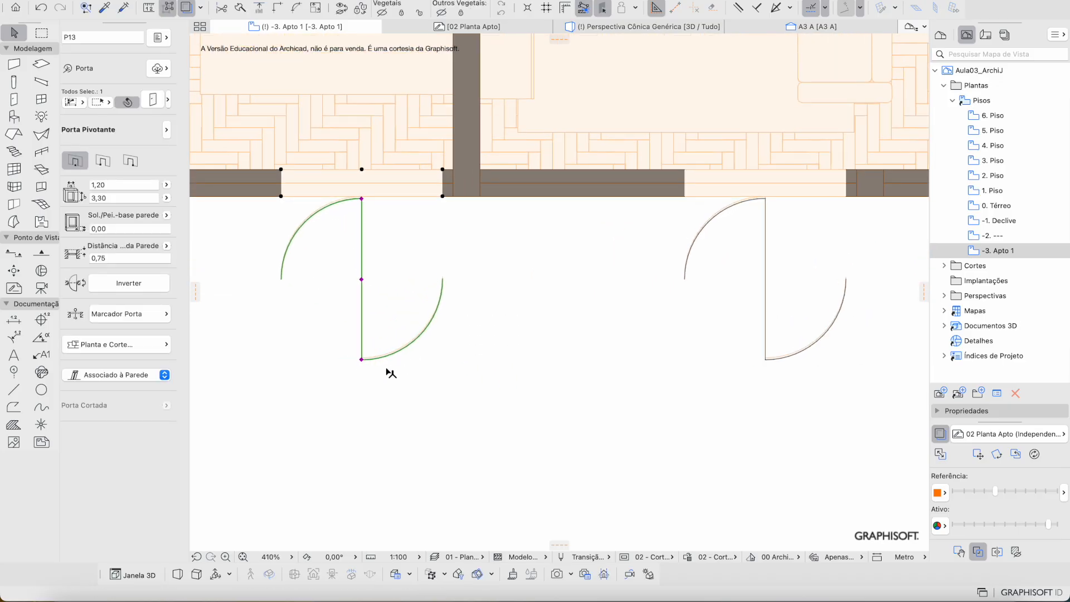
left_click(363, 360)
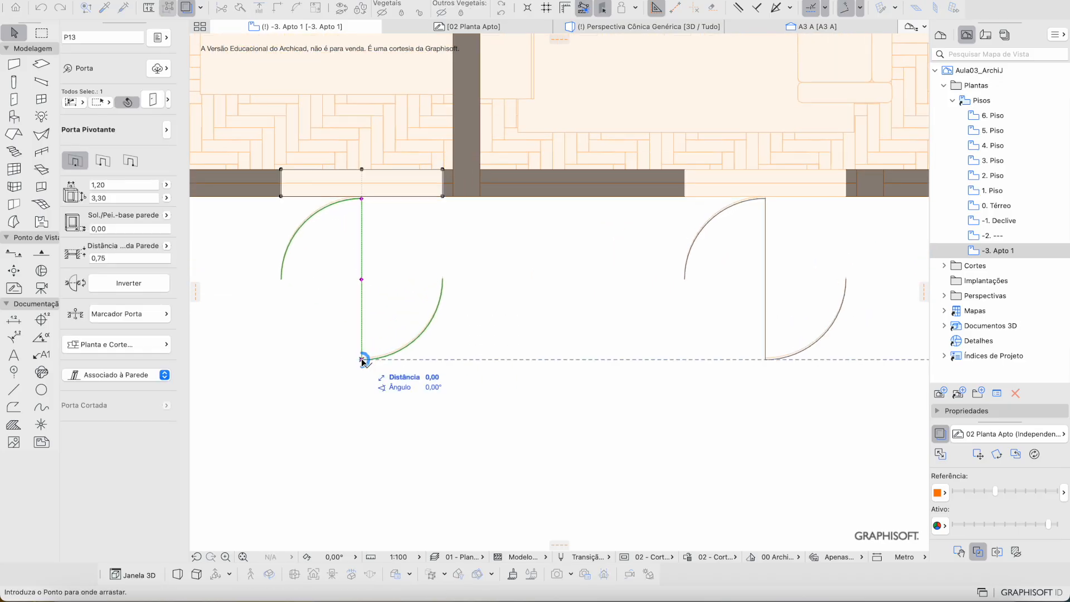
key("alt")
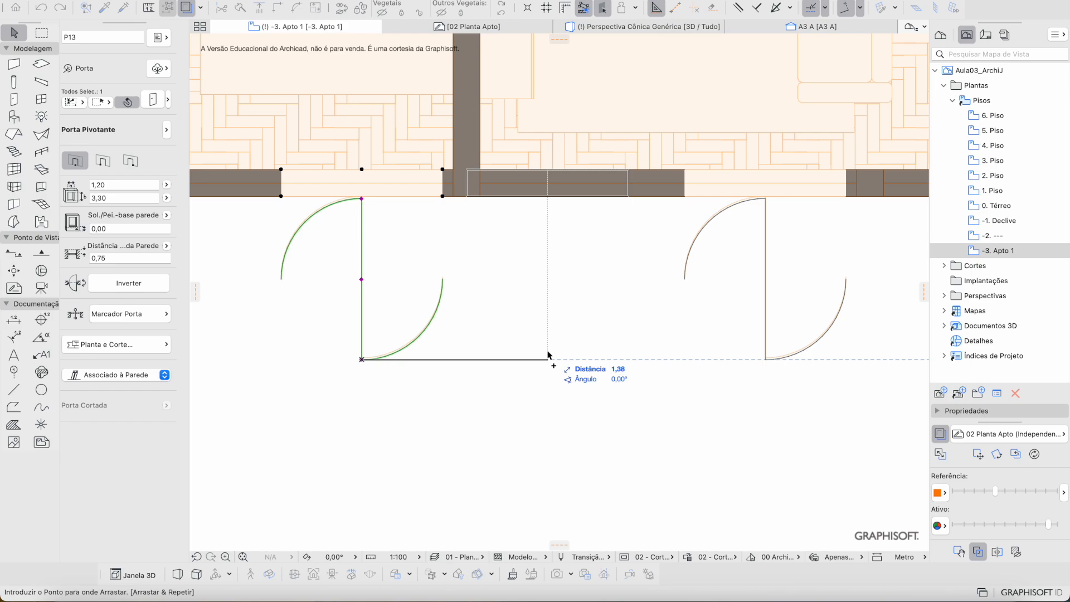
key("alt")
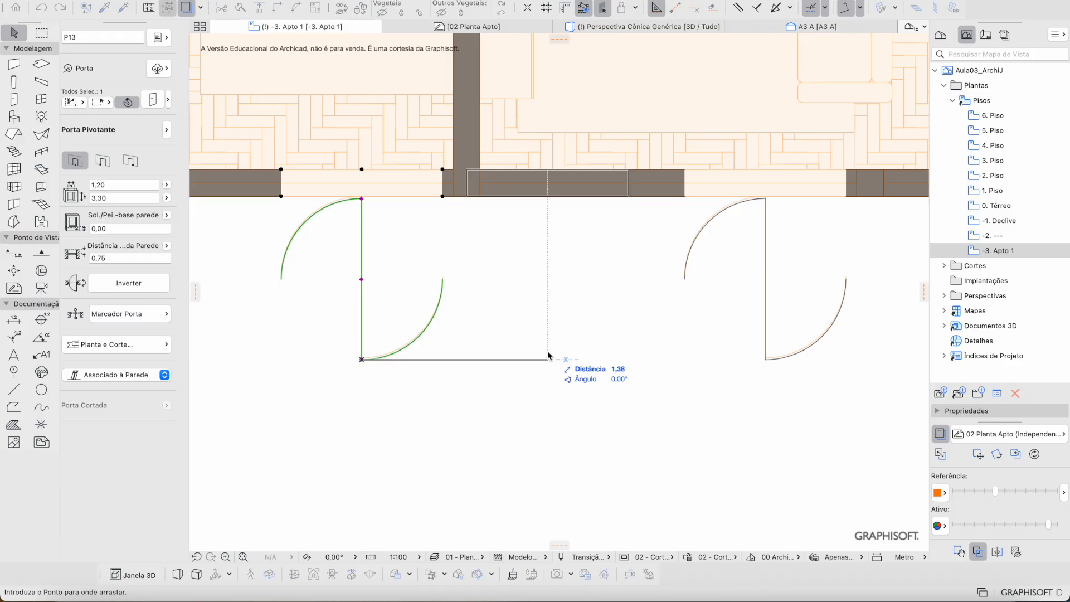
key("Escape")
key("Escape")
scroll(547, 354, "down", 10)
scroll(547, 354, "up", 5)
scroll(547, 354, "down", 3)
scroll(549, 354, "up", 3)
scroll(549, 354, "right", 3)
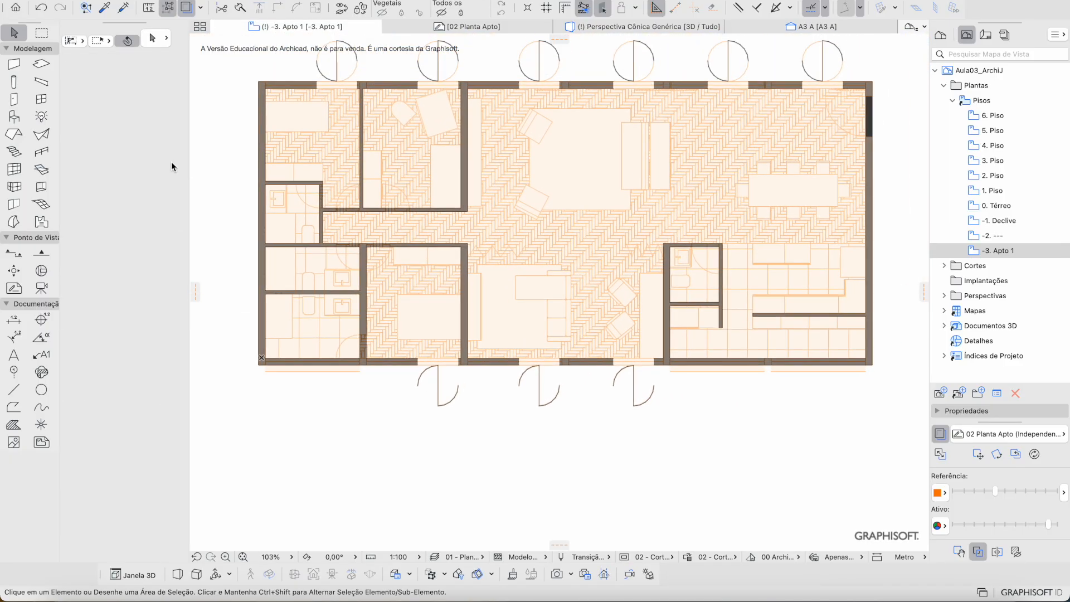
scroll(332, 144, "up", 3)
scroll(331, 144, "right", 2)
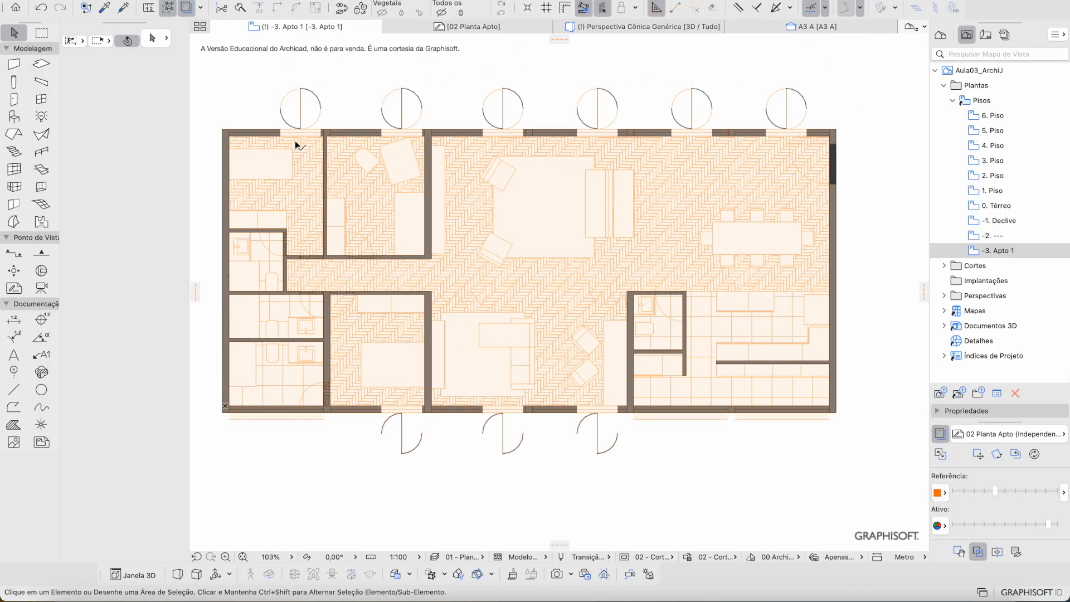
Step: Draw a single-story marquee rectangle around the entire -3. Apto 1 floor plan
left_click(41, 34)
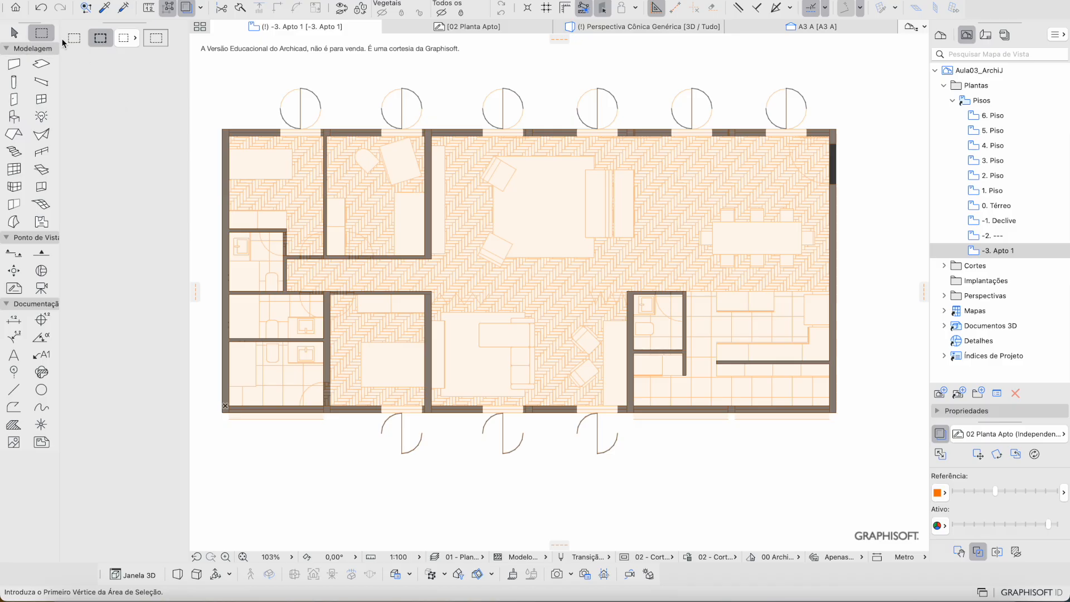
scroll(245, 92, "down", 4)
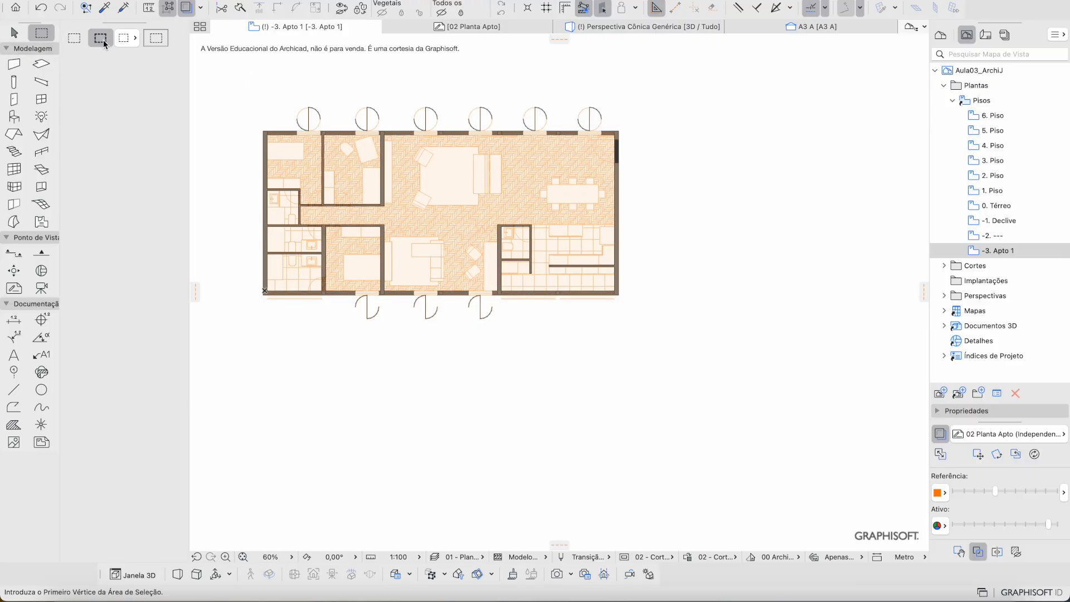
left_click(76, 43)
middle_click_drag(250, 79, 263, 90)
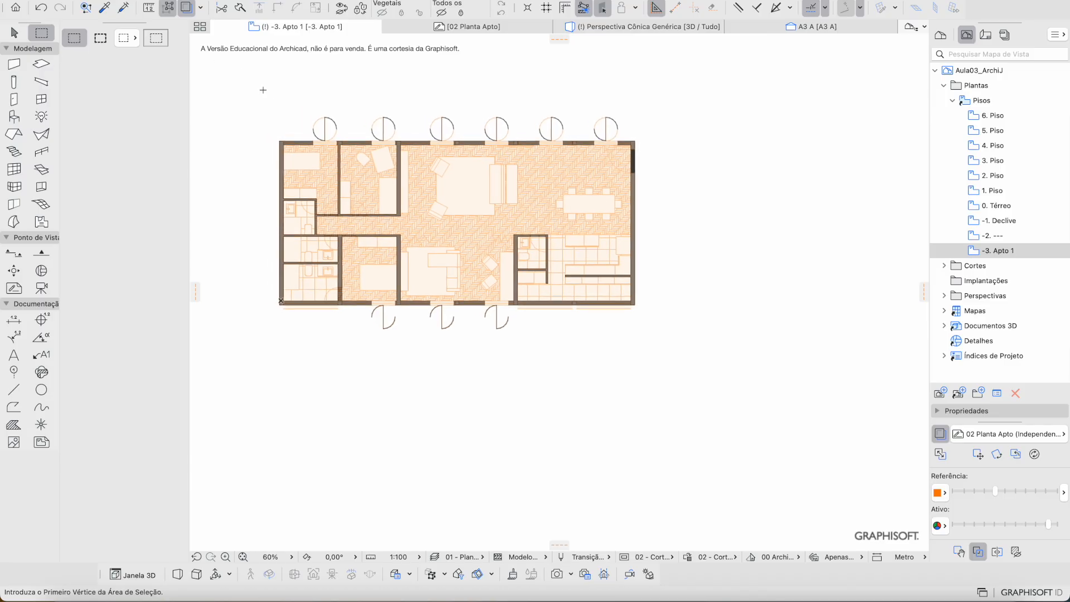
left_click(227, 91)
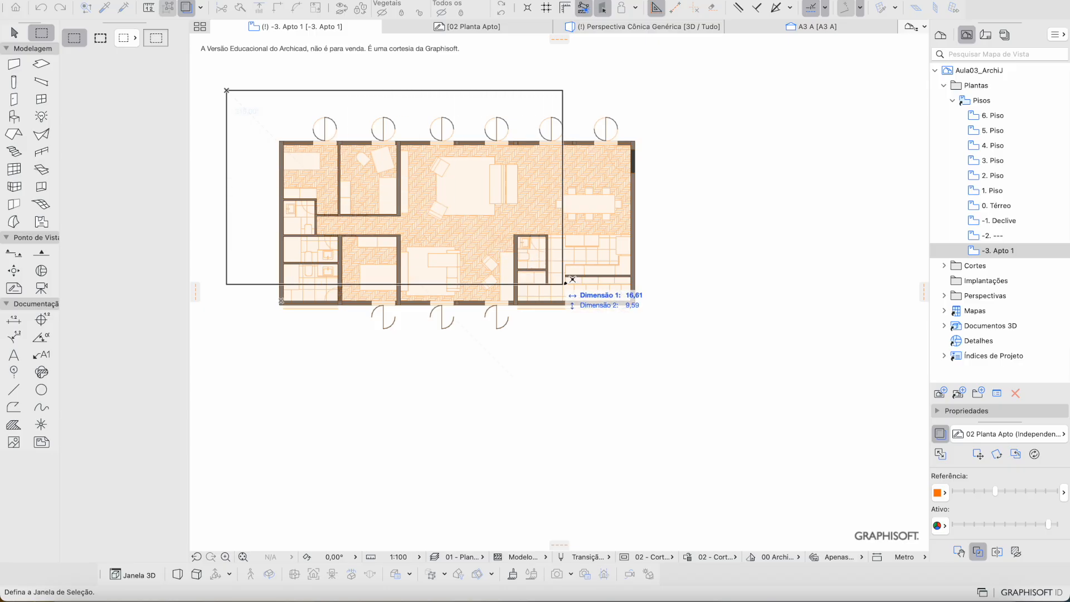
left_click(675, 356)
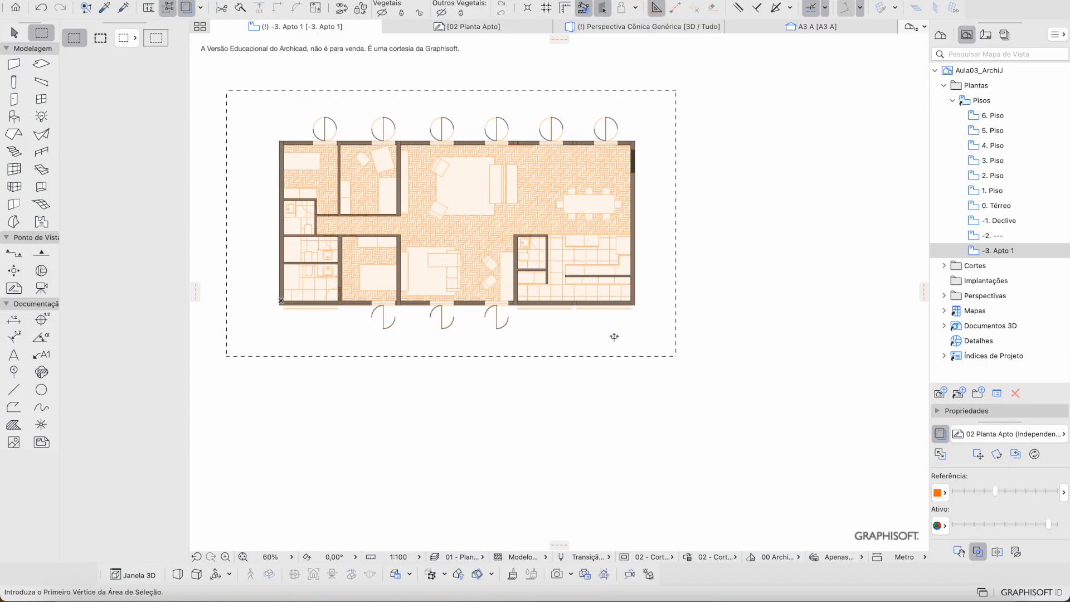
Step: Show the marquee area in 3D via Mostrar Retângulo de Seleção em 3D and orbit closer
right_click(614, 337)
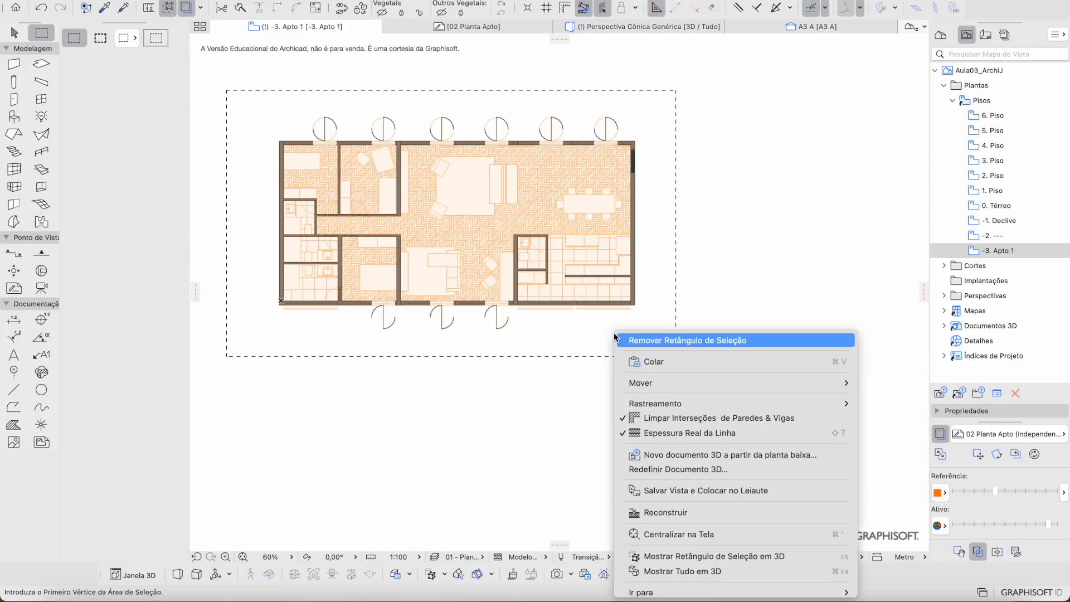
left_click(690, 561)
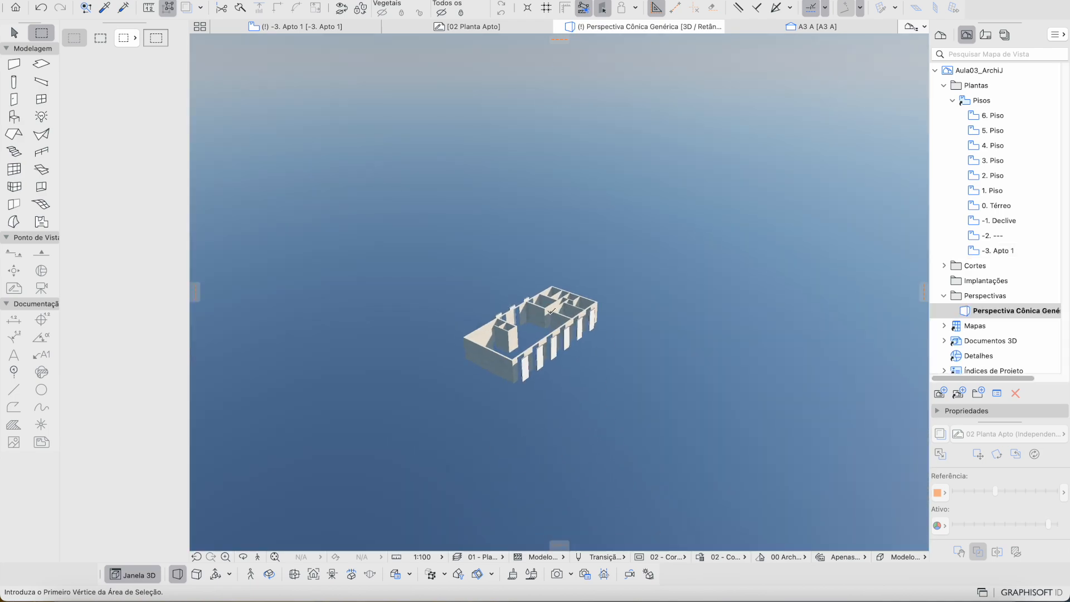
middle_click_drag(559, 279, 514, 323)
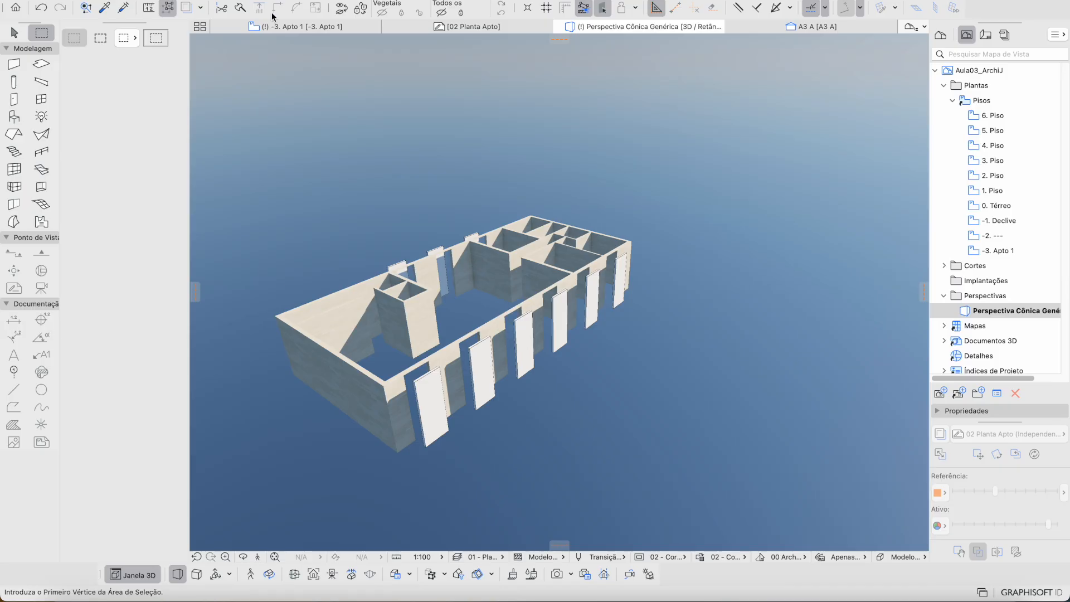
Step: Marquee the whole -3. Apto 1 plan and show only that area via Mostrar Retângulo de Seleção em 3D
left_click(281, 26)
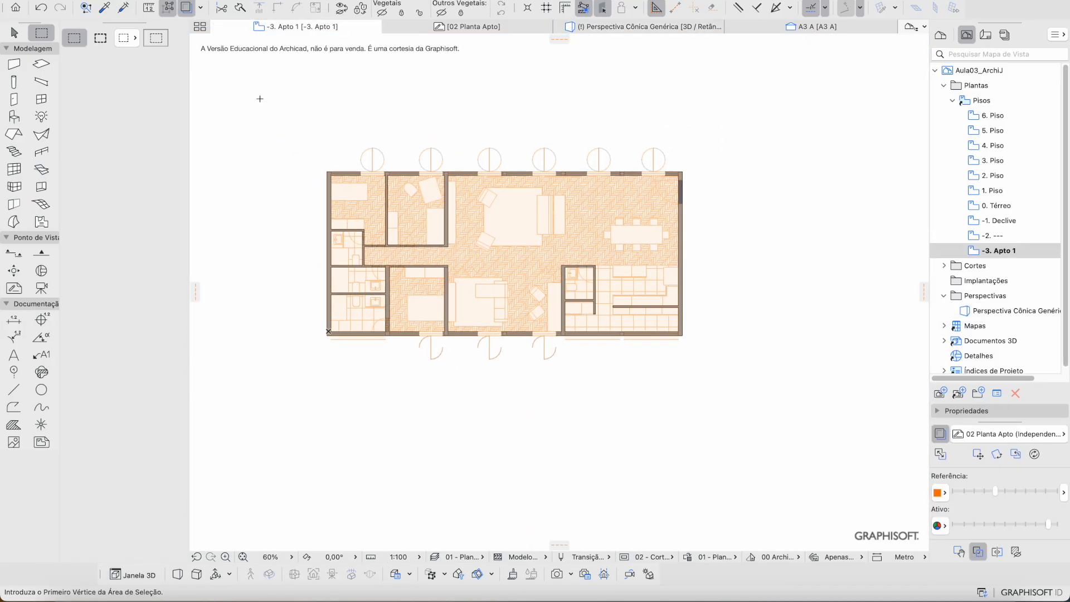
key("Escape")
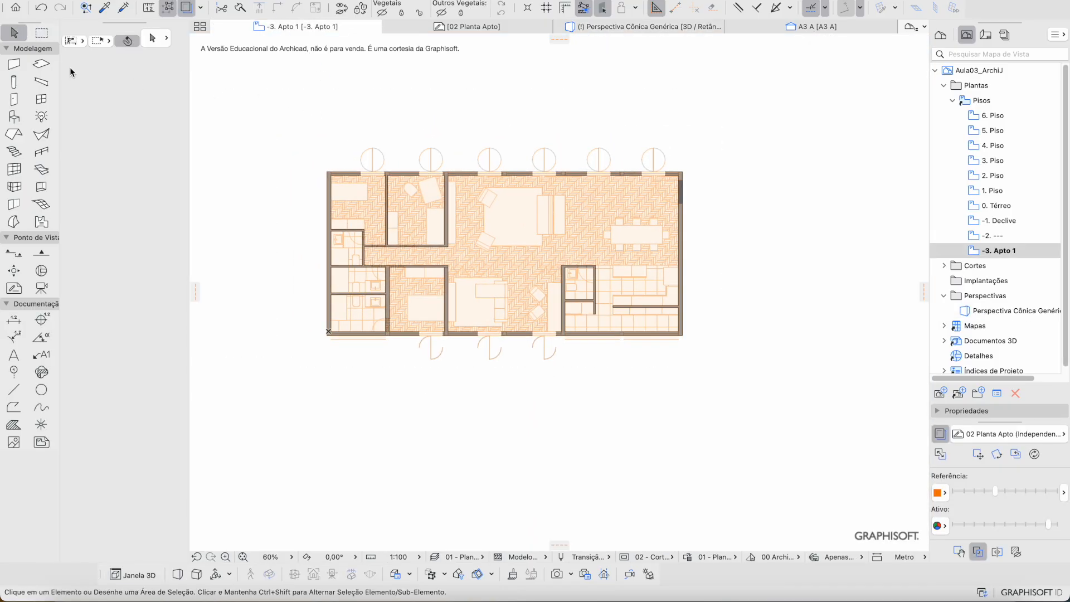
left_click(40, 32)
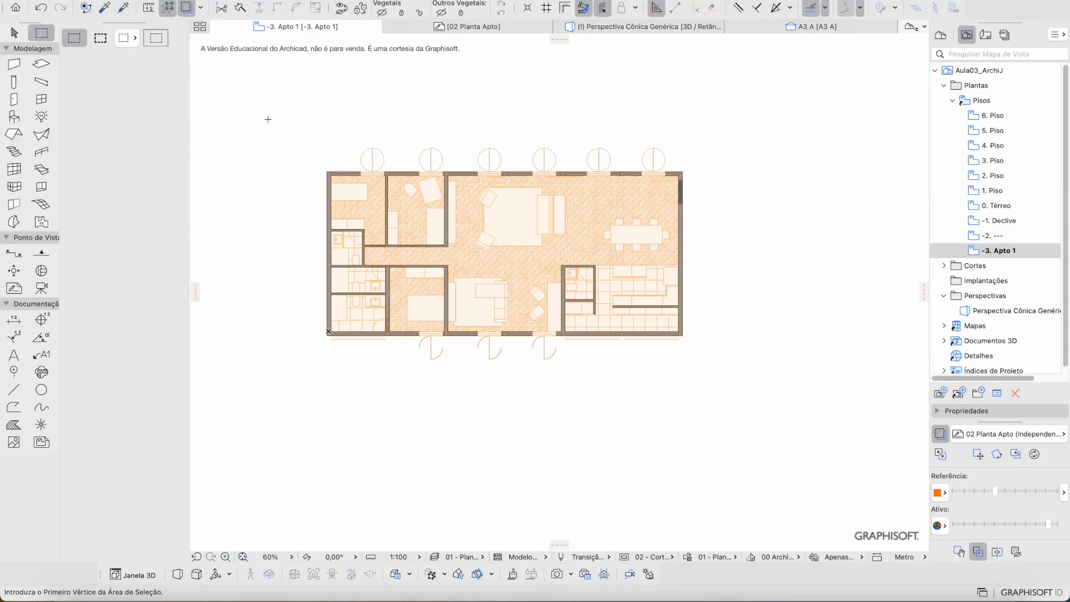
left_click(286, 113)
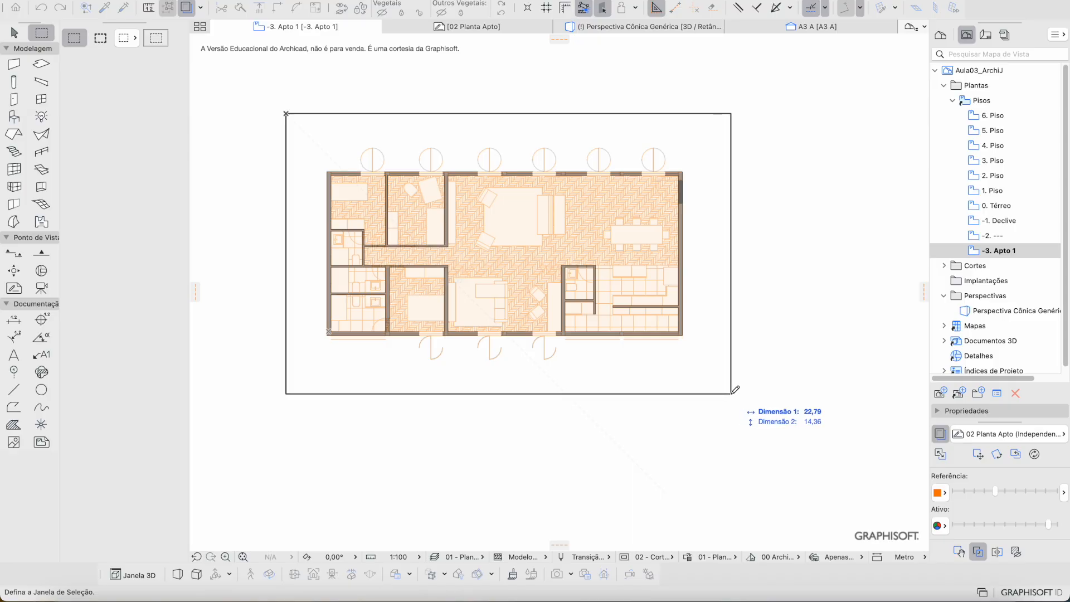
left_click(725, 392)
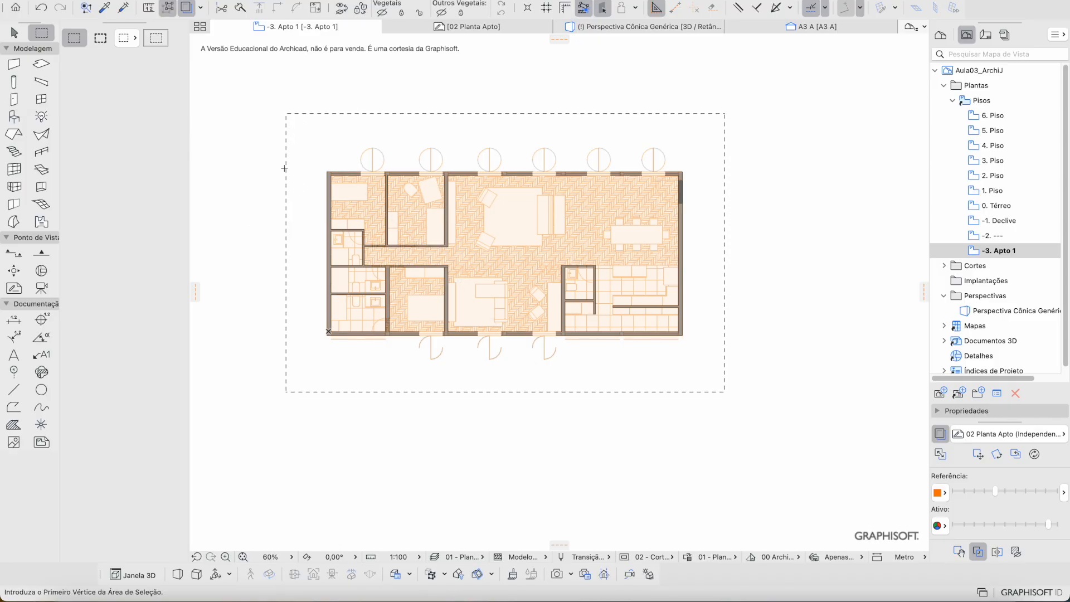
right_click(306, 280)
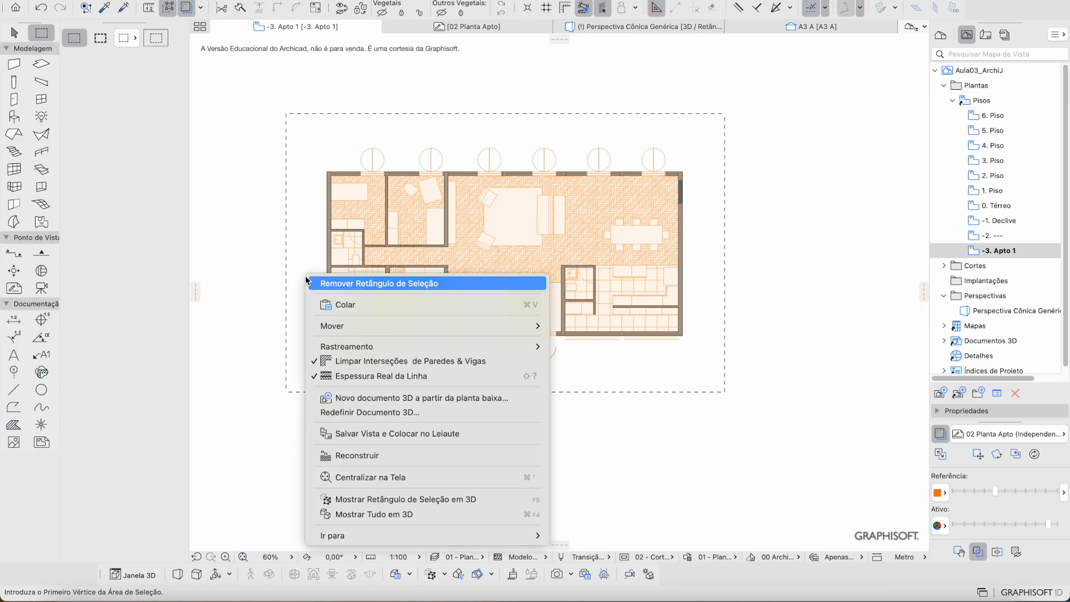
left_click(410, 500)
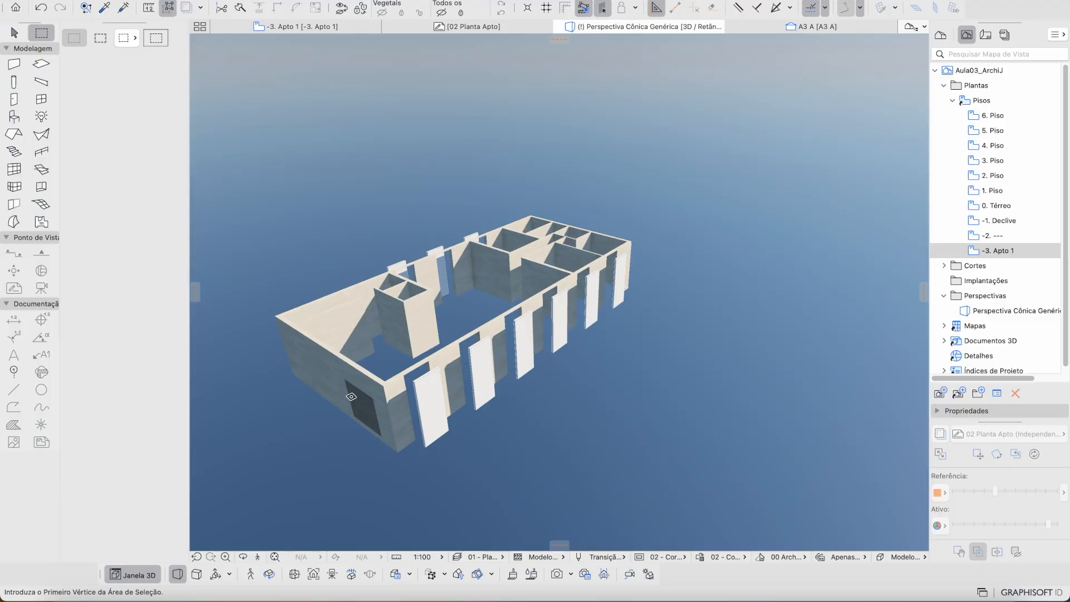
Step: Zoom and pan the 3D view so the apartment's walls fill the window, centred
scroll(375, 209, "down", 5)
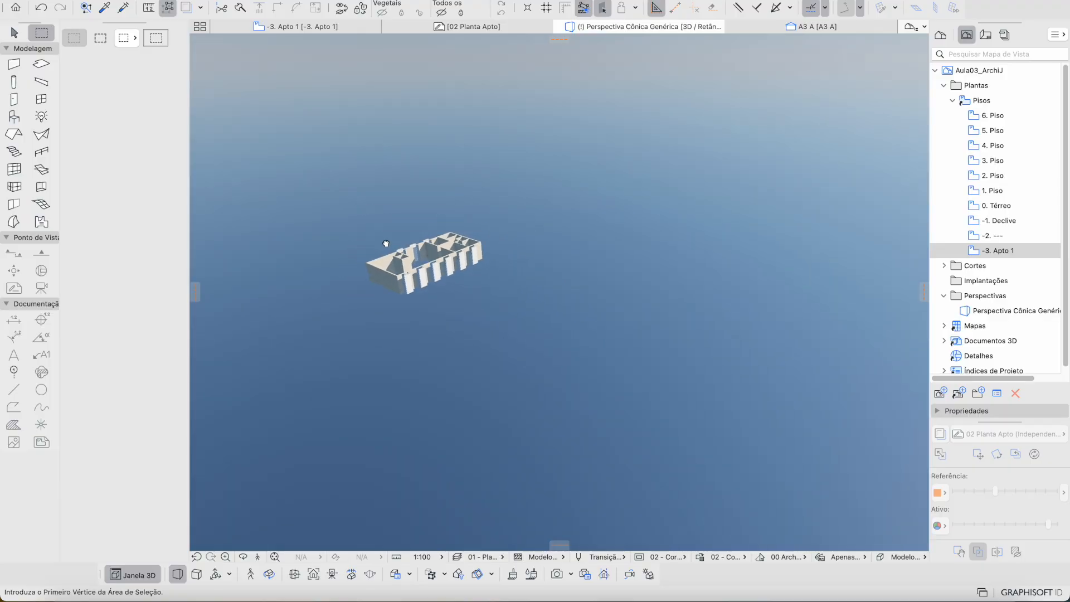
middle_click_drag(374, 224, 452, 333)
scroll(474, 384, "up", 4)
scroll(474, 383, "up", 5)
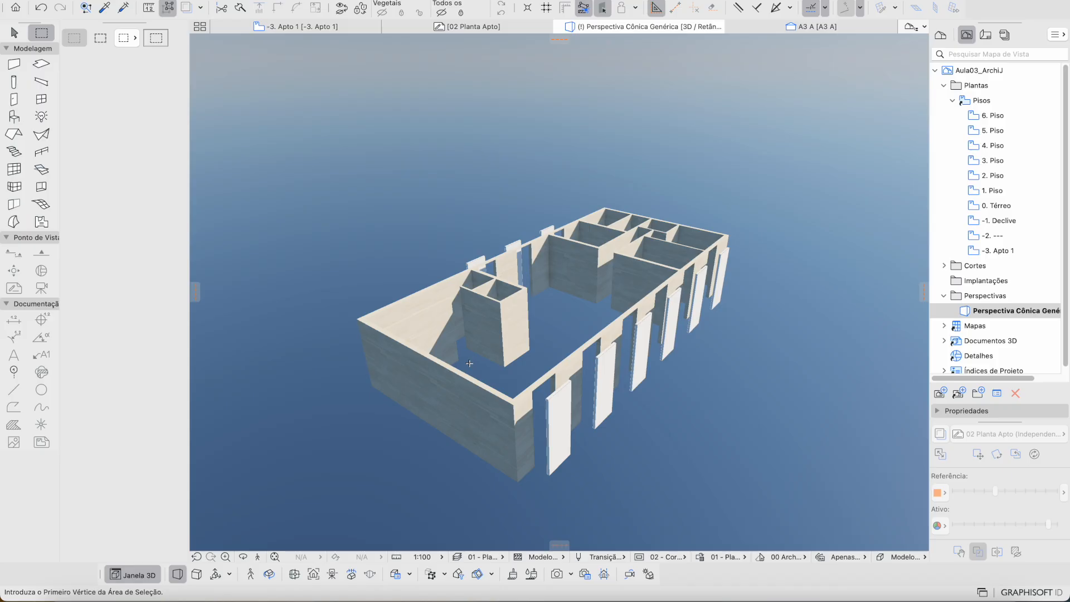
middle_click_drag(471, 363, 461, 361)
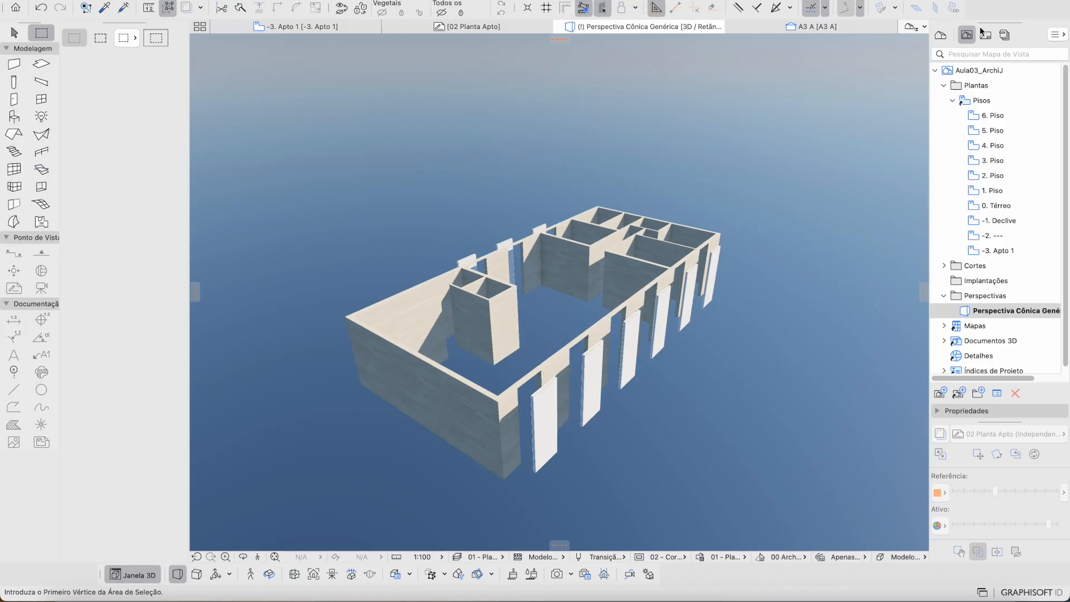
Step: Save the current 3D view as a new perspective from the Navigator
left_click(940, 393)
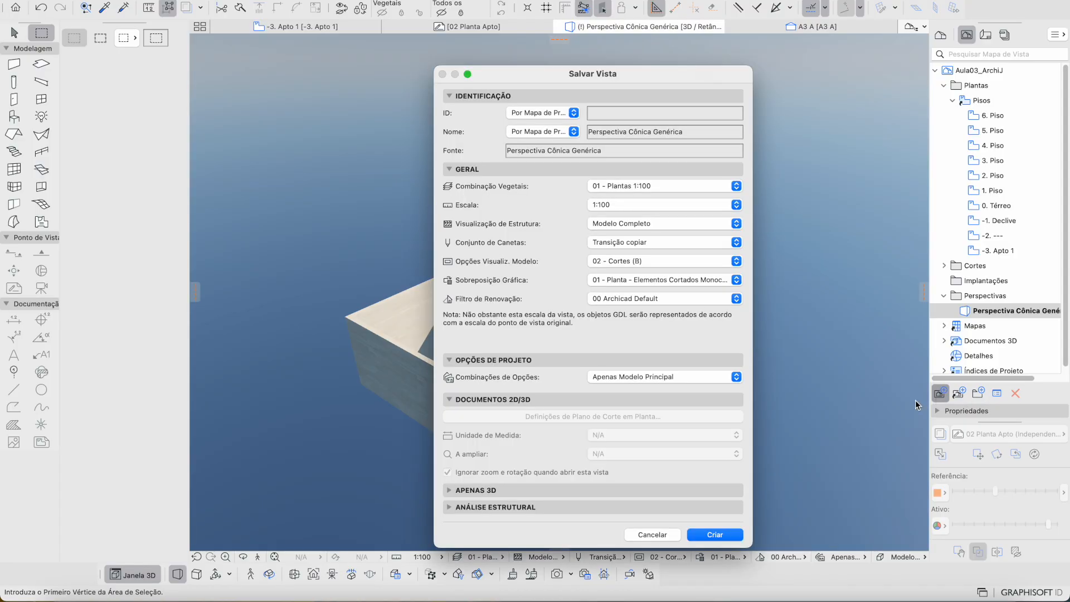
key("Escape")
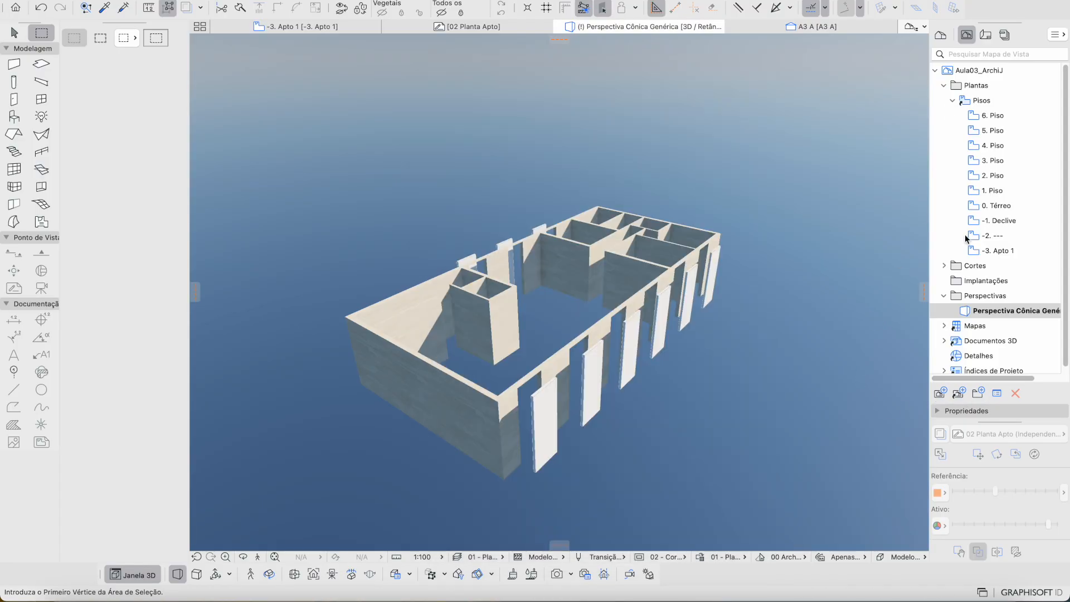
left_click(940, 394)
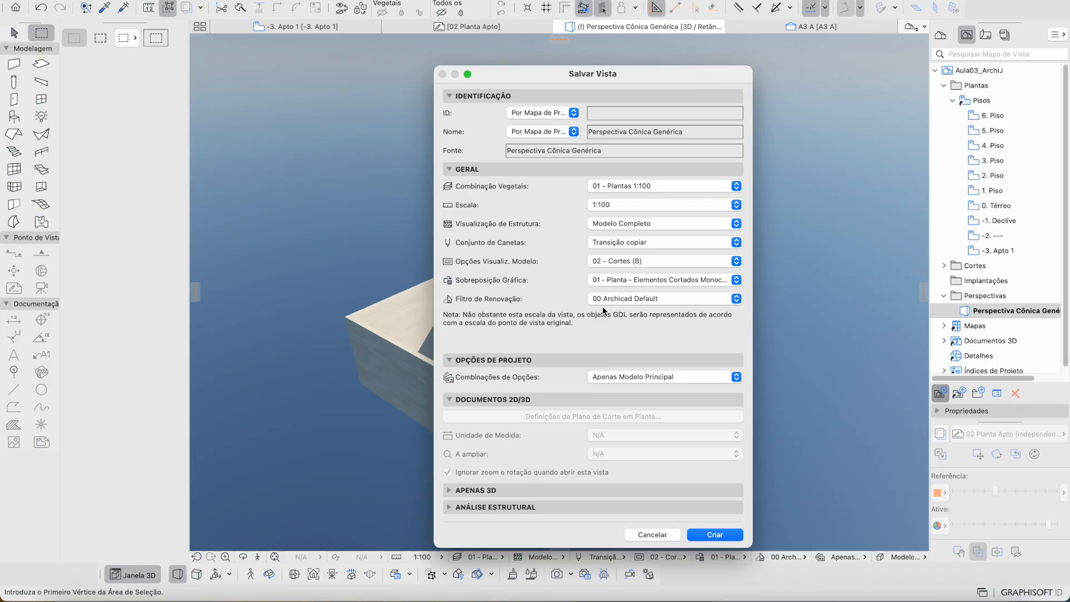
left_click(706, 534)
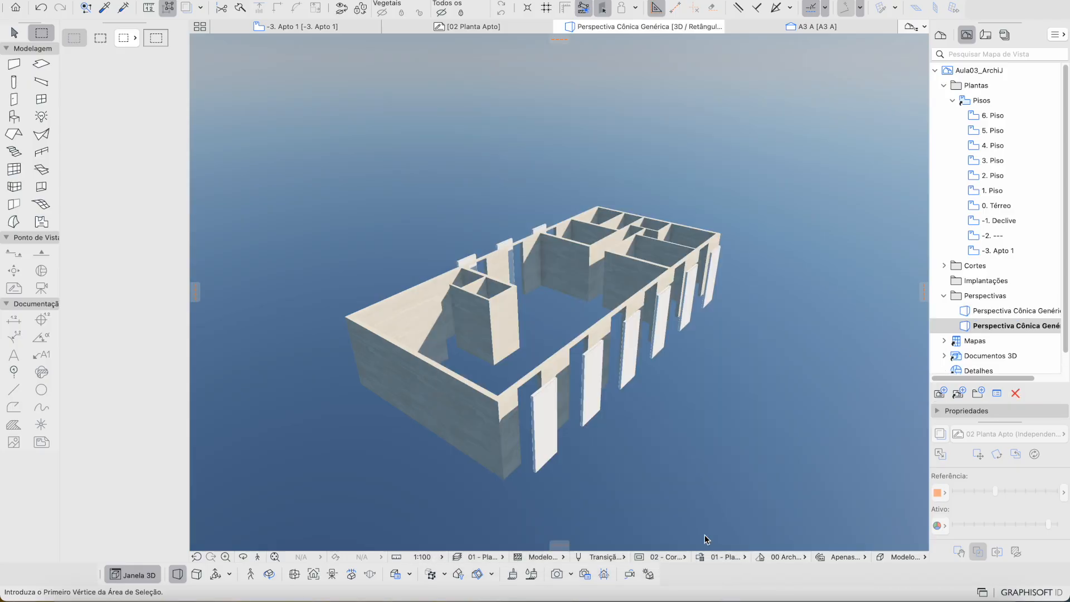
Step: Compare the original building perspective with the new apartment perspective
double_click(985, 310)
double_click(973, 329)
double_click(976, 312)
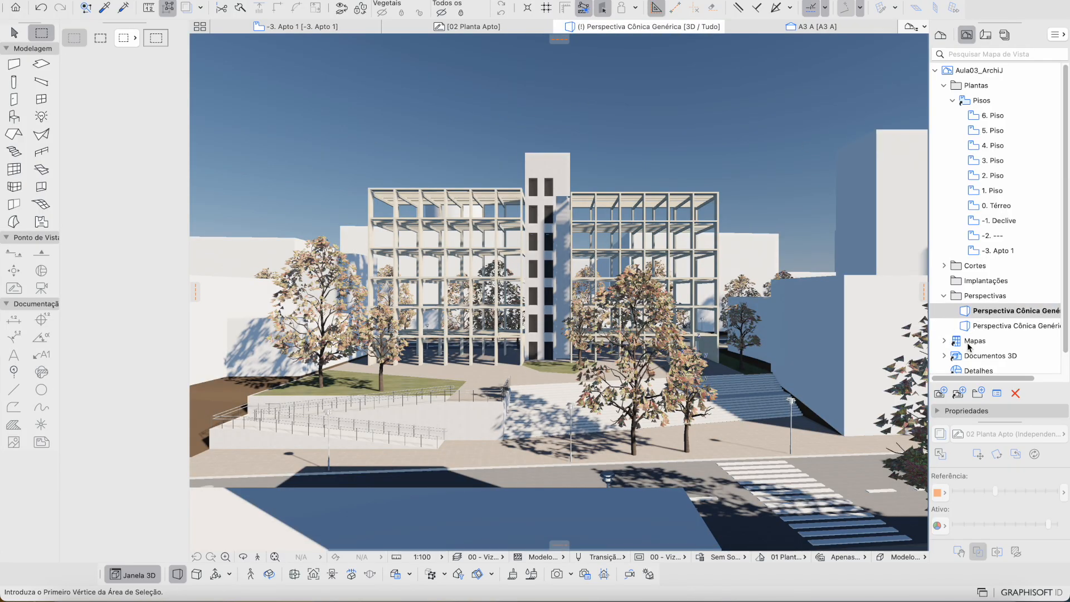
double_click(986, 326)
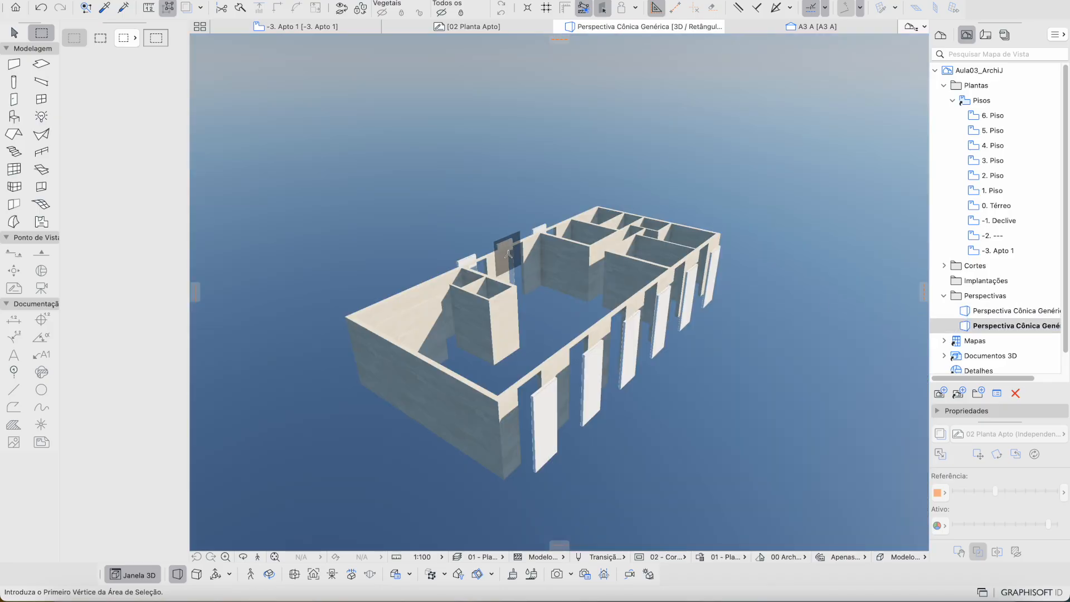
scroll(599, 290, "up", 5)
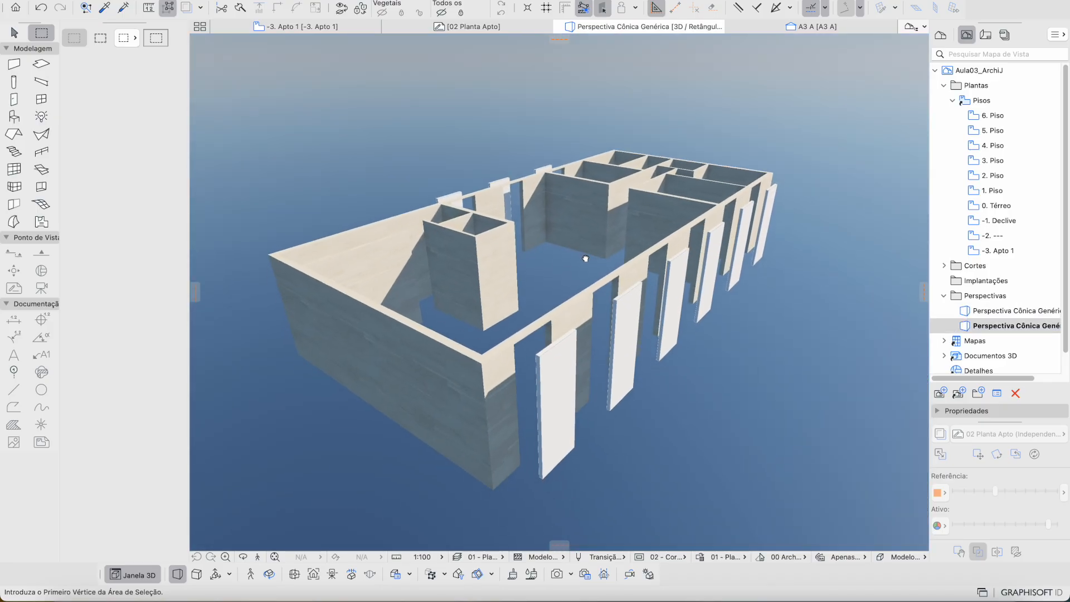
left_click(587, 255)
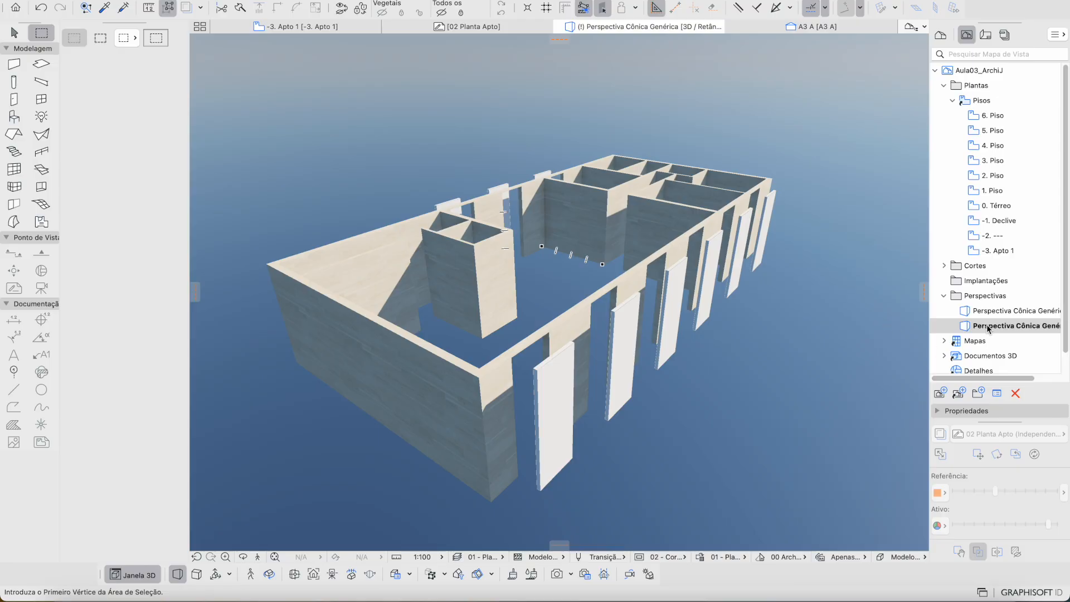
Step: Delete the new perspective view, confirming with Apagar
left_click(1016, 393)
left_click(898, 269)
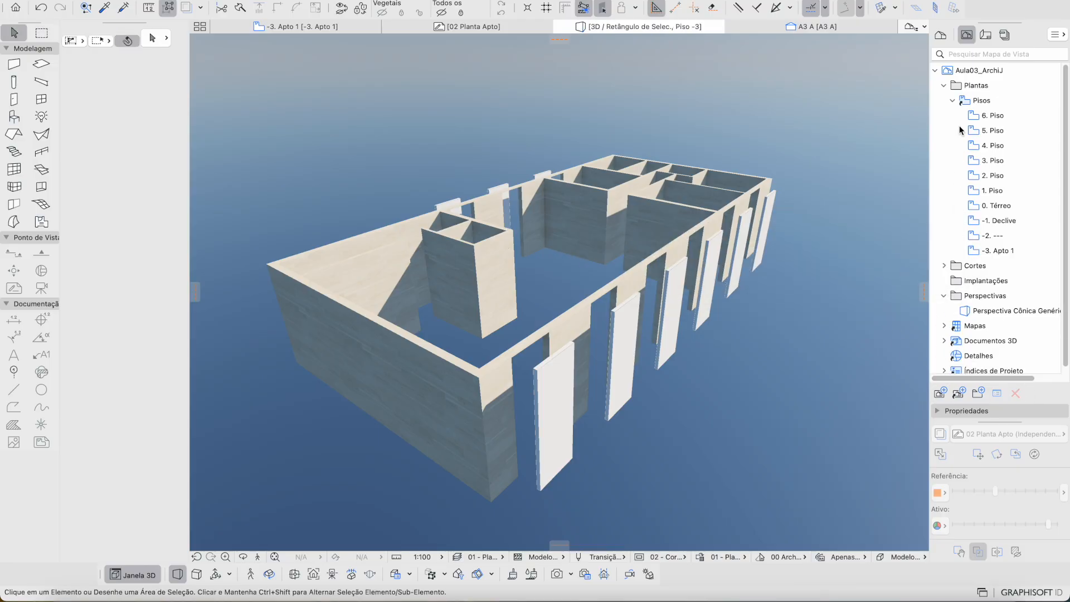
left_click(948, 35)
Step: Save the apartment's 3D view again as a new Perspectiva Cônica Genérica under Perspectivas
left_click(968, 36)
left_click(940, 394)
left_click(730, 535)
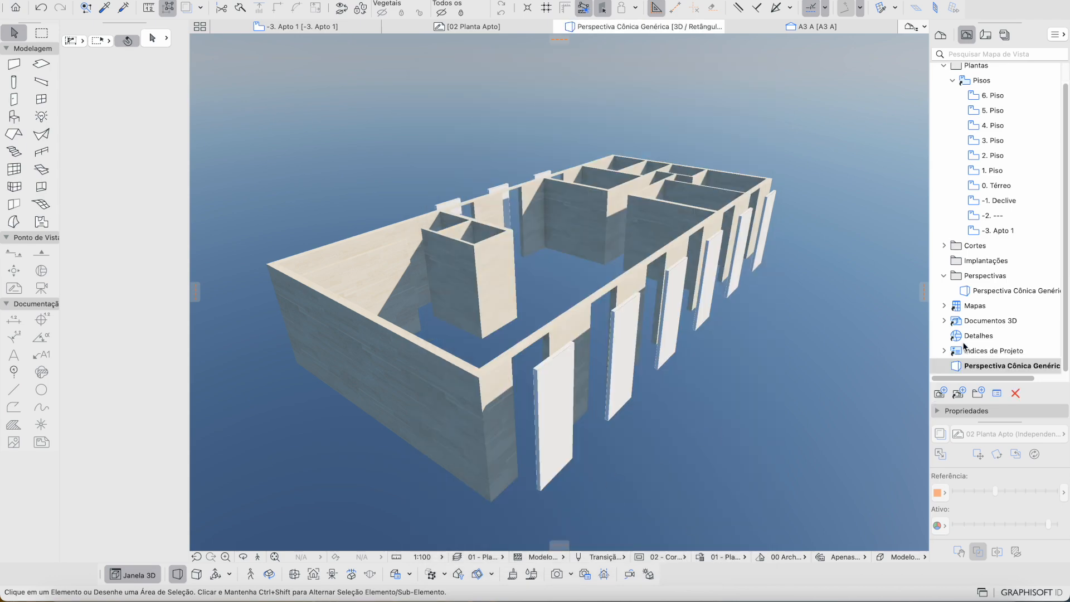
left_click(636, 284)
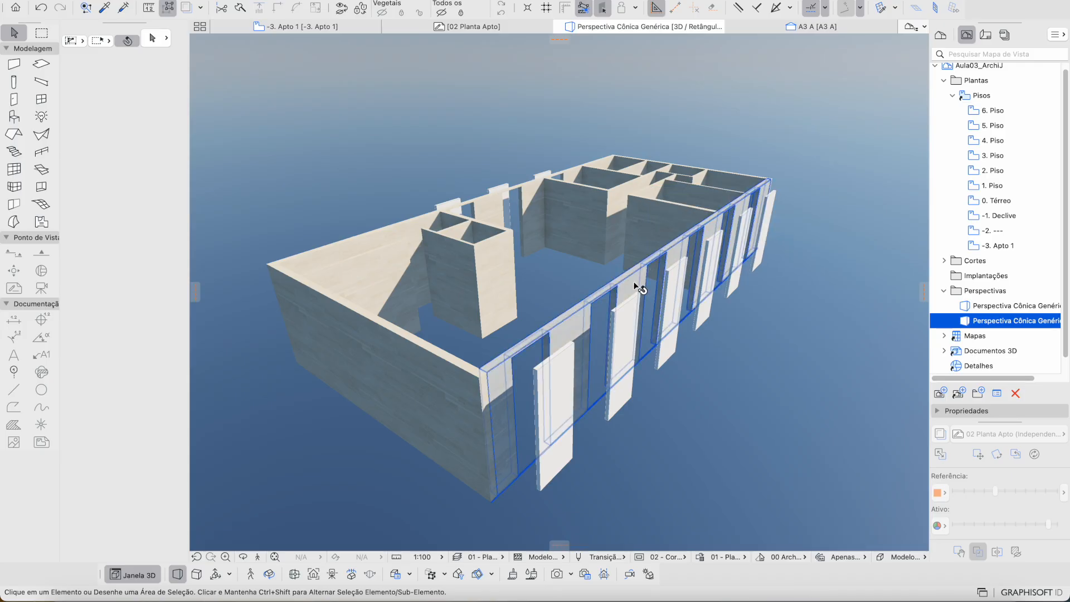
Step: Orbit in on the front wall and select the leftmost pivot door P12 (1,20 × 3,30)
left_click(727, 132)
middle_click_drag(662, 222, 514, 306, "shift")
scroll(513, 305, "up", 3)
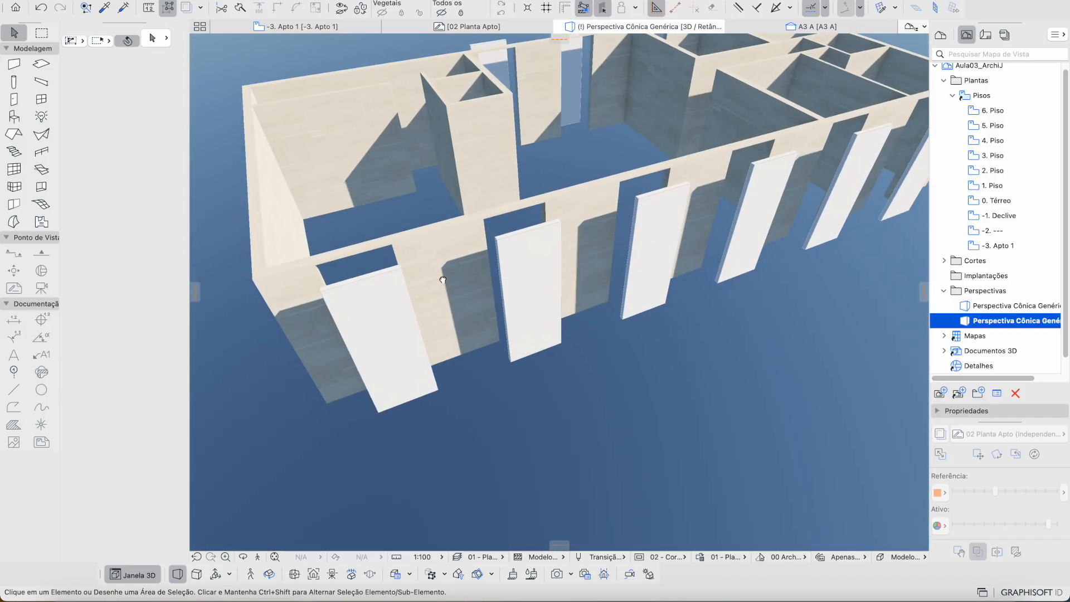
middle_click_drag(447, 282, 391, 261, "shift")
left_click(361, 279)
mouse_move(490, 306)
middle_mouse_down("shift")
mouse_move(377, 375)
mouse_move(482, 295)
middle_mouse_up("shift")
middle_click_drag(361, 344, 489, 388, "shift")
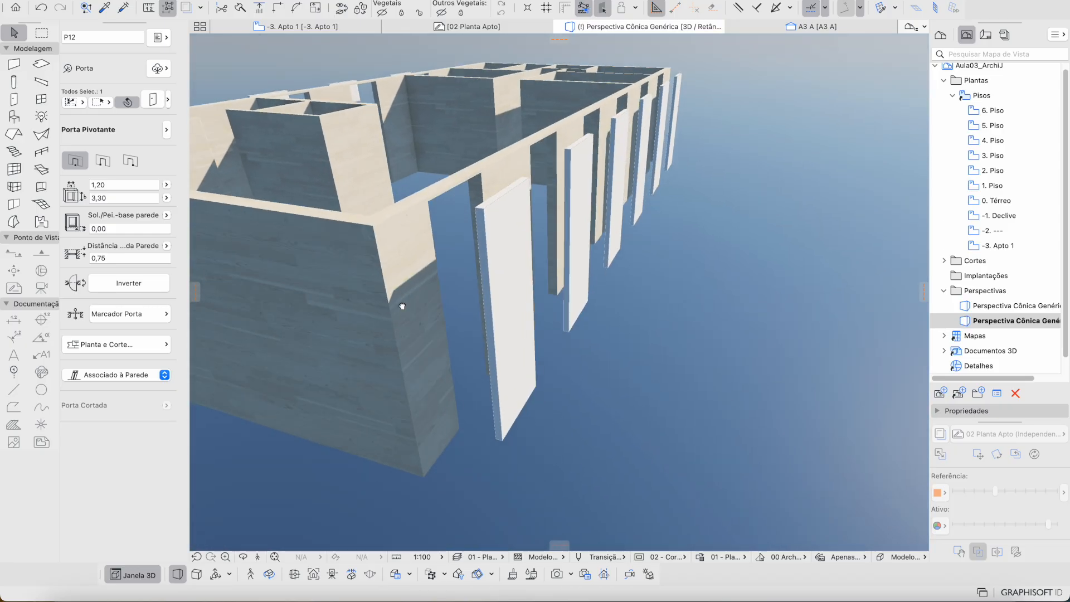
Step: Rotate the selected front-wall door's leaf to a new opening angle
scroll(490, 390, "up", 5)
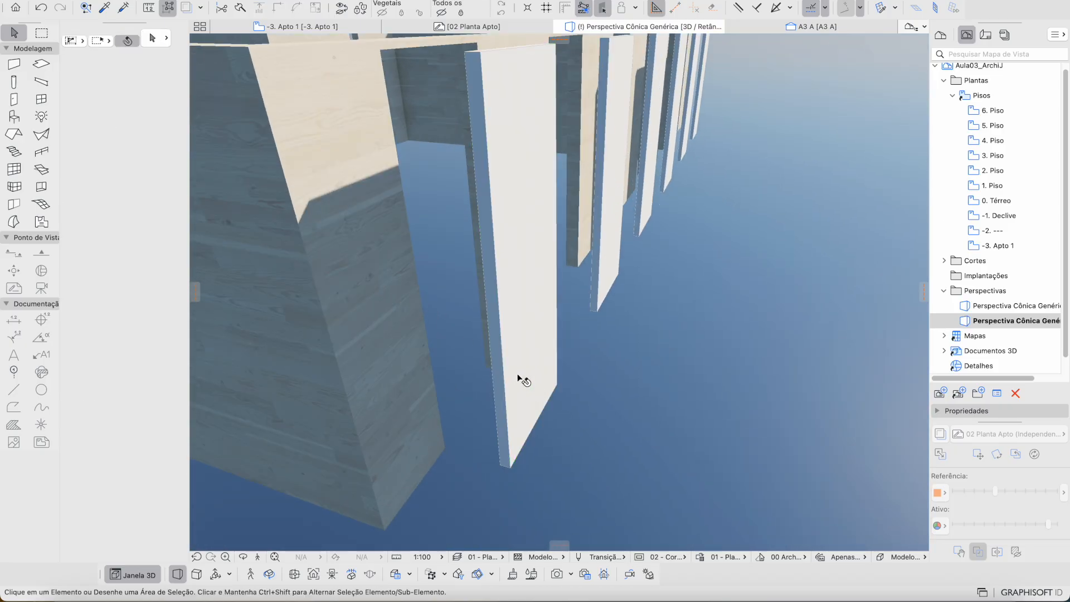
middle_click_drag(508, 381, 499, 380, "shift")
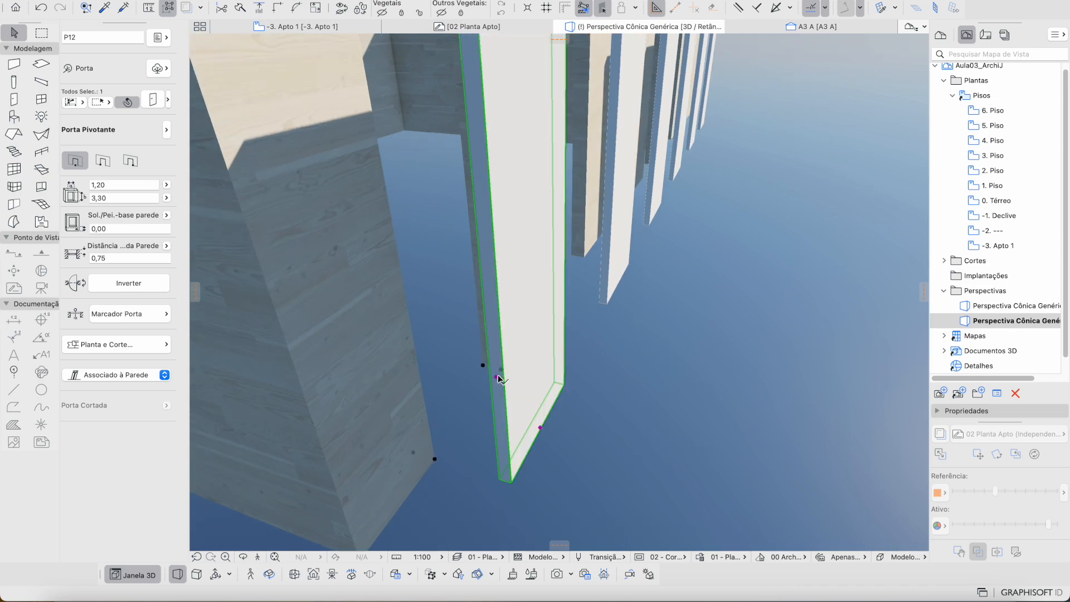
left_click(497, 378)
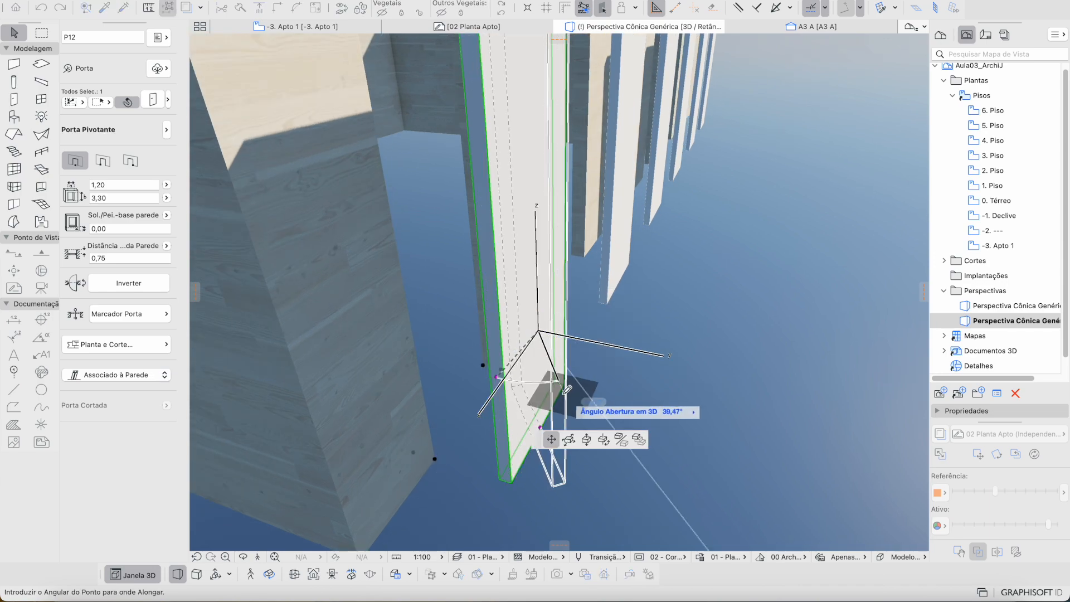
left_click(657, 308)
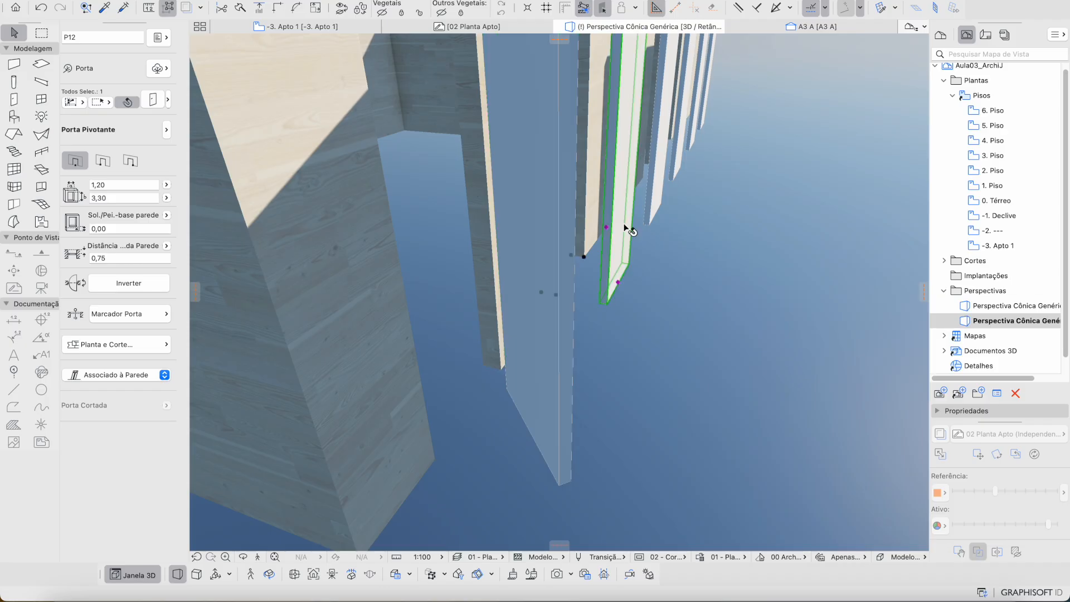
left_click(609, 229)
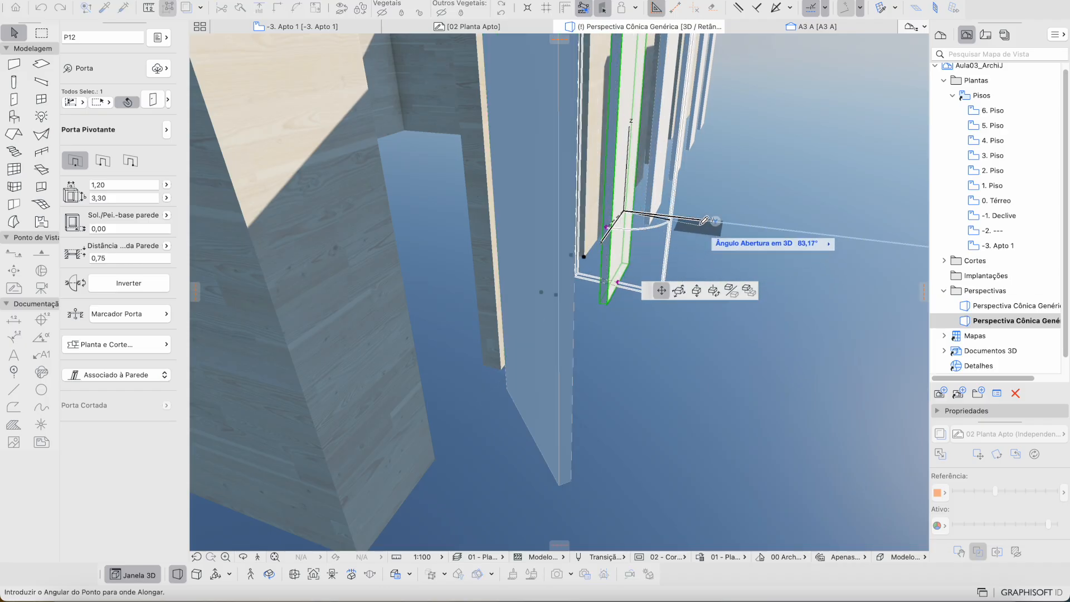
left_click(714, 211)
Step: Swing the next two pivot doors in the row open at new angles
middle_click_drag(712, 214, 472, 308, "shift")
left_click(474, 307)
key("Escape")
left_click(530, 275)
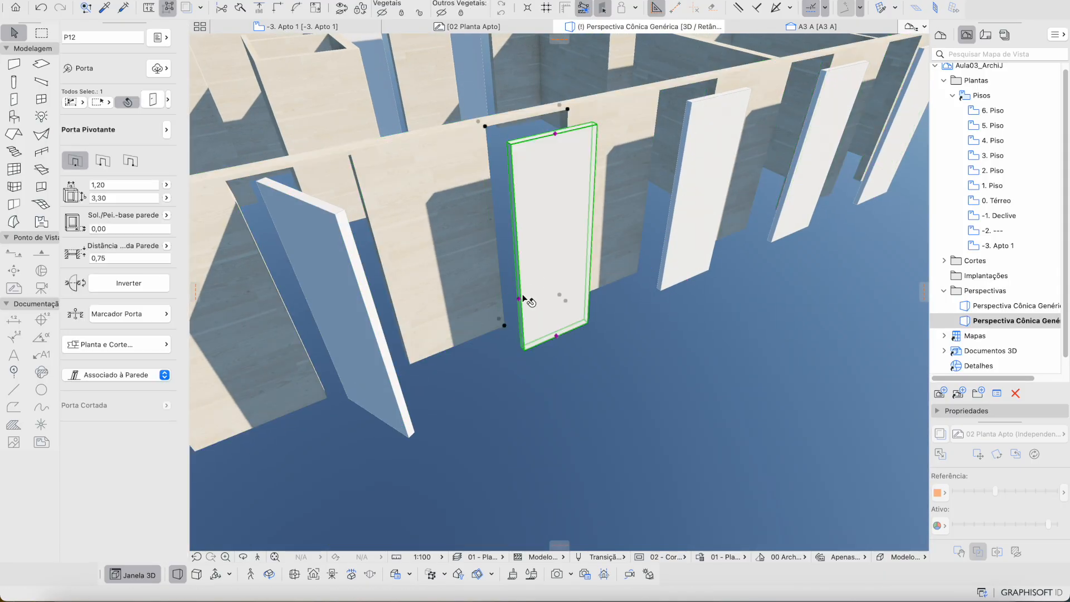
left_click(520, 299)
left_click(552, 391)
left_click(703, 223)
left_click(668, 240)
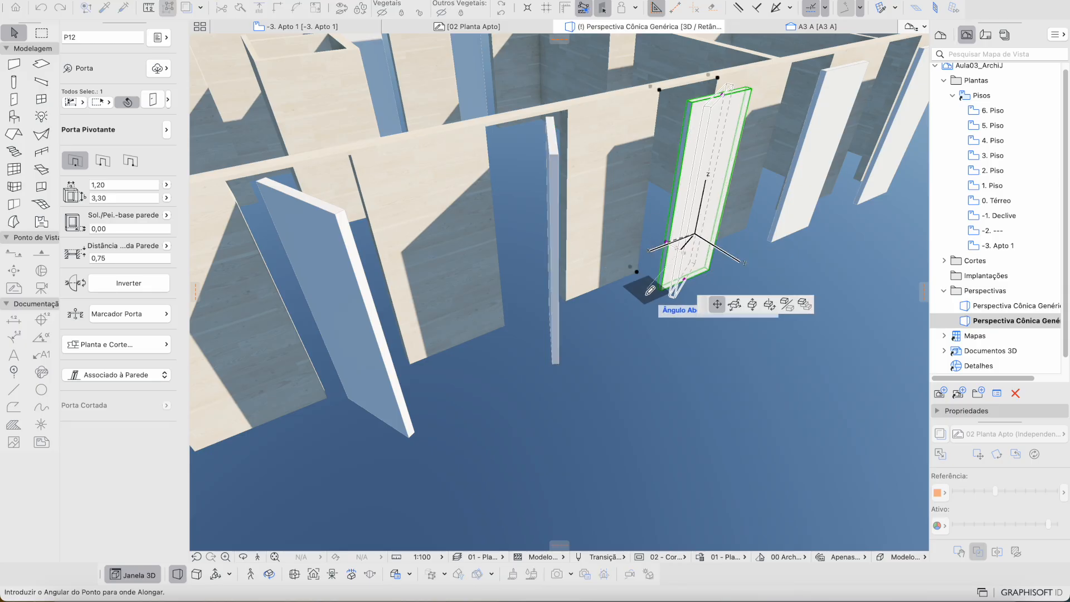
left_click(642, 321)
middle_click_drag(676, 335, 497, 394)
Step: Open two more pivot doors at different swing angles
left_click(560, 294)
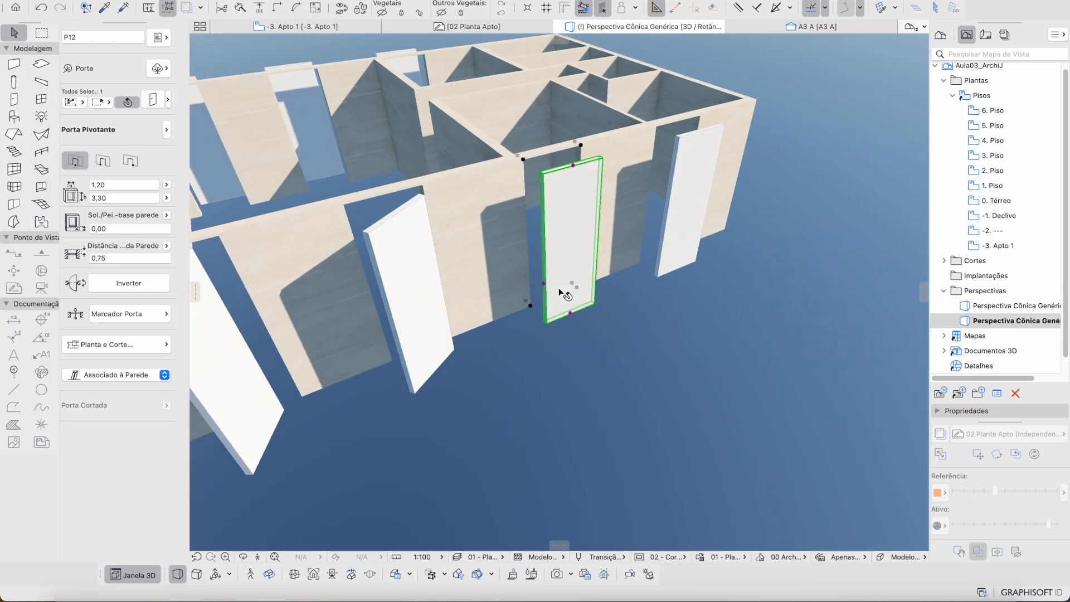
left_click(544, 282)
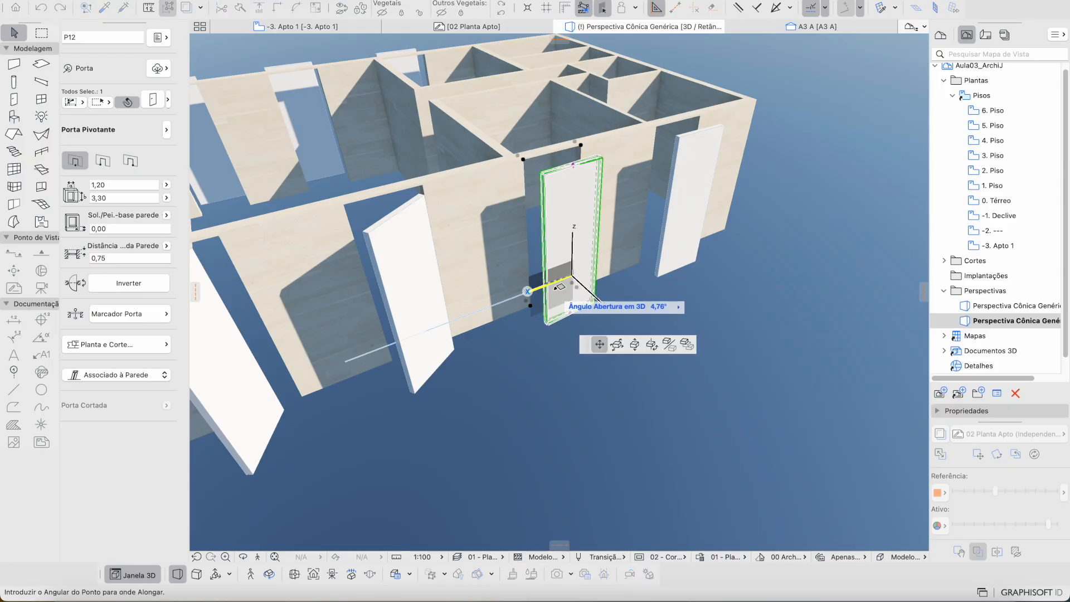
left_click(638, 298)
left_click(666, 239)
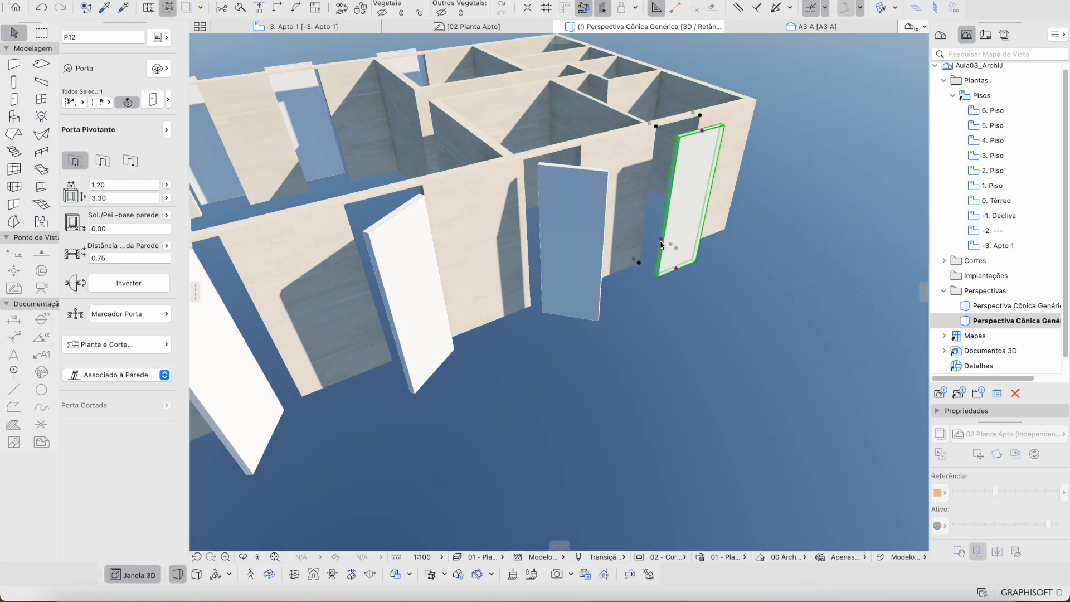
left_click(666, 244)
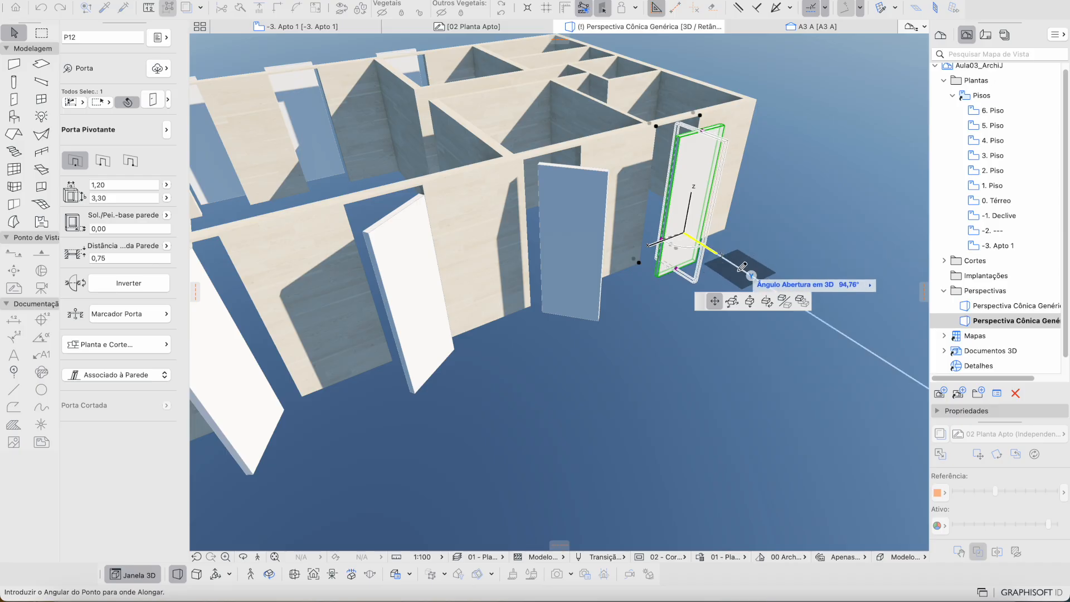
left_click(732, 282)
Step: On the building's other end, swing door P13 open to about 112° and rotate the next door
middle_click_drag(723, 205, 320, 330, "shift")
left_click(323, 331)
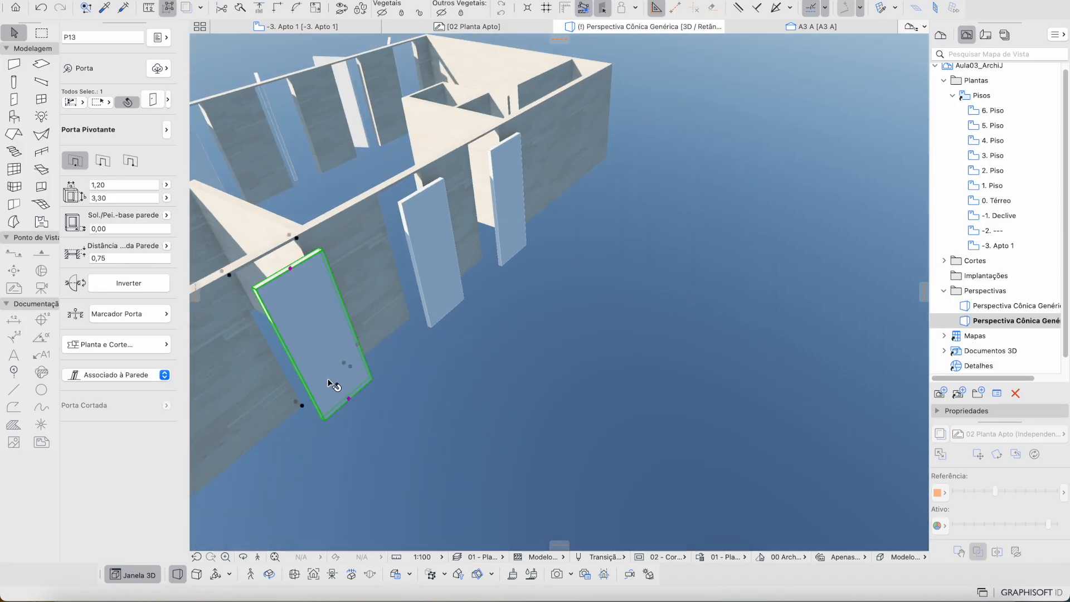
left_click(357, 341)
left_click(388, 355)
left_click(427, 291)
left_click(432, 324)
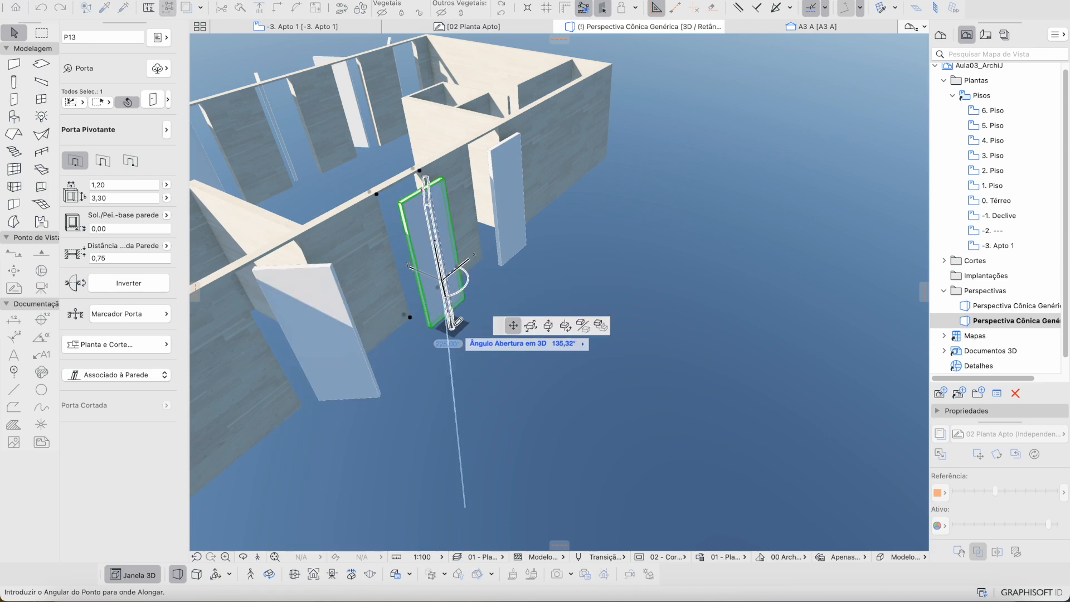
left_click(438, 332)
Step: Set a new opening angle for the third door on that end
left_click(500, 230)
left_click(527, 220)
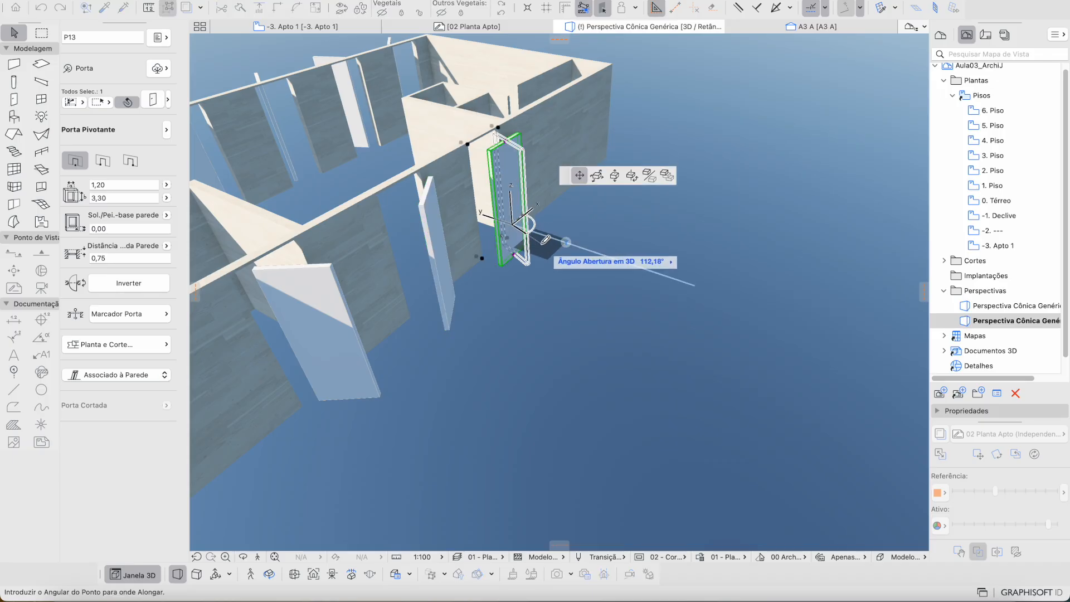
left_click(522, 263)
middle_click_drag(509, 317, 524, 322)
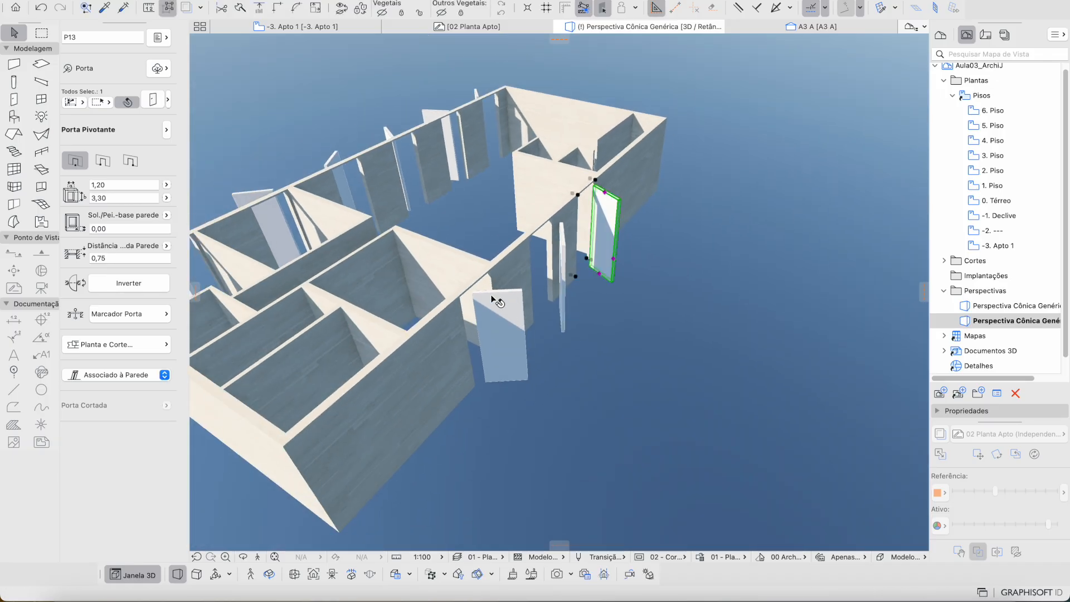
middle_click_drag(509, 293, 769, 231, "shift")
scroll(509, 289, "down", 5)
middle_click_drag(509, 288, 591, 232, "shift")
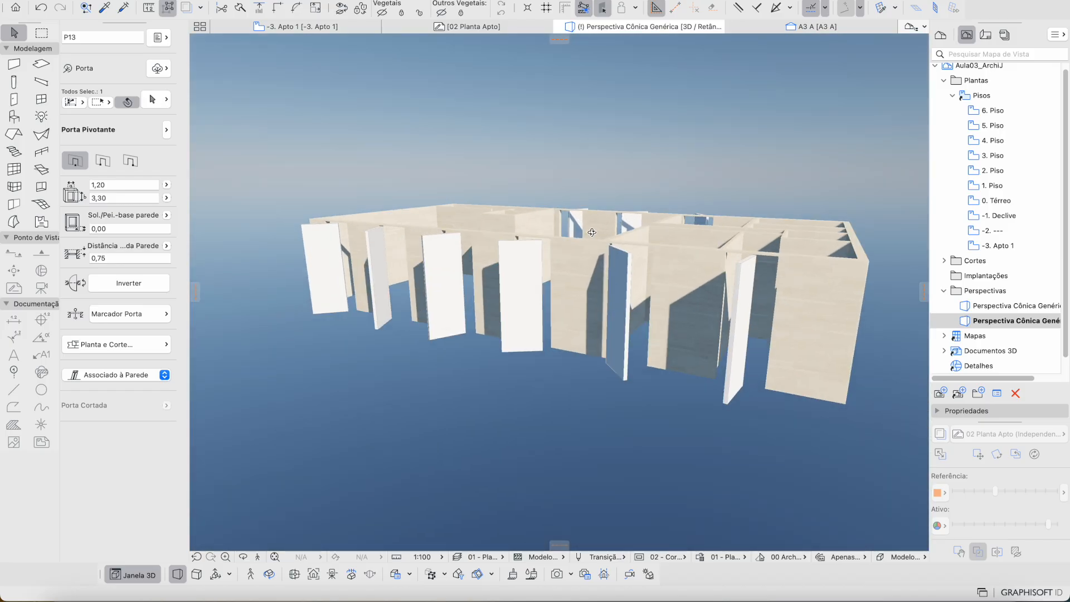
Step: Deselect the doors and orbit around the apartment to inspect the opened doors from above
key("Escape")
middle_click_drag(541, 260, 655, 268, "shift")
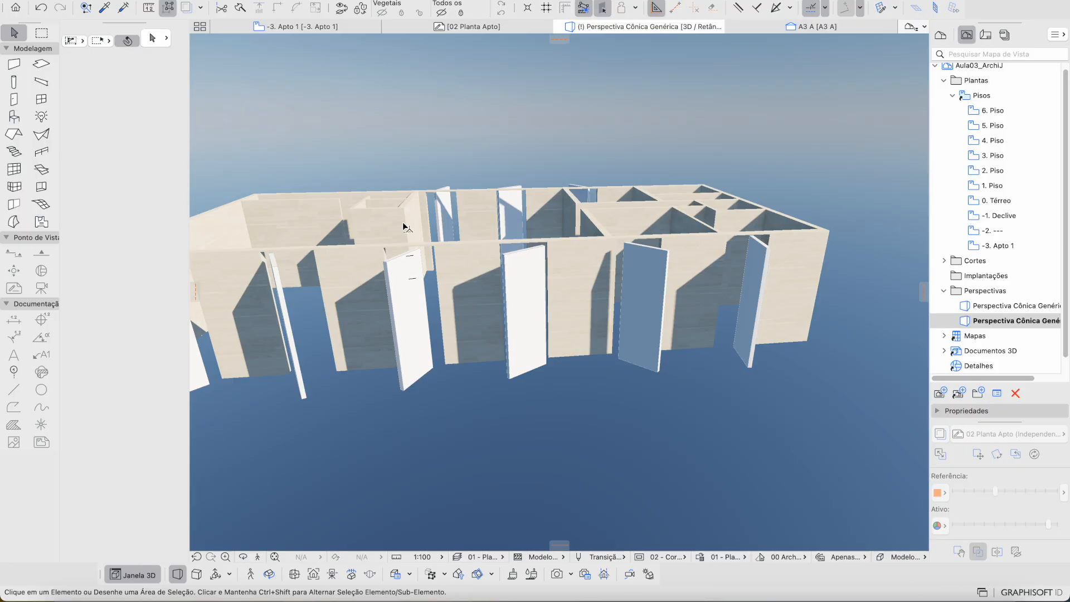
middle_click_drag(449, 409, 528, 406, "shift")
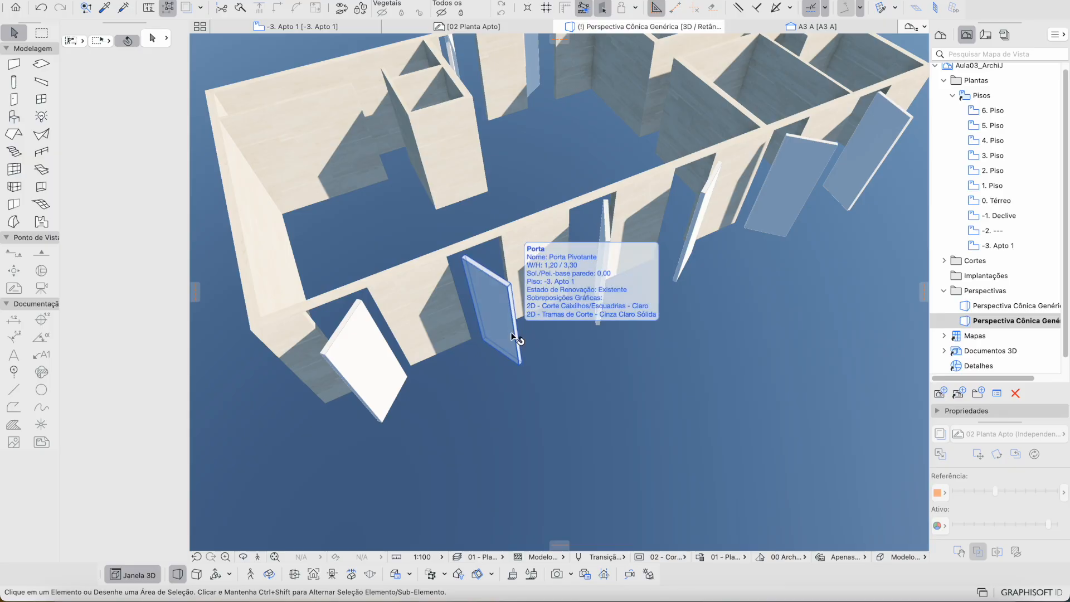
middle_click_drag(520, 328, 457, 267, "shift")
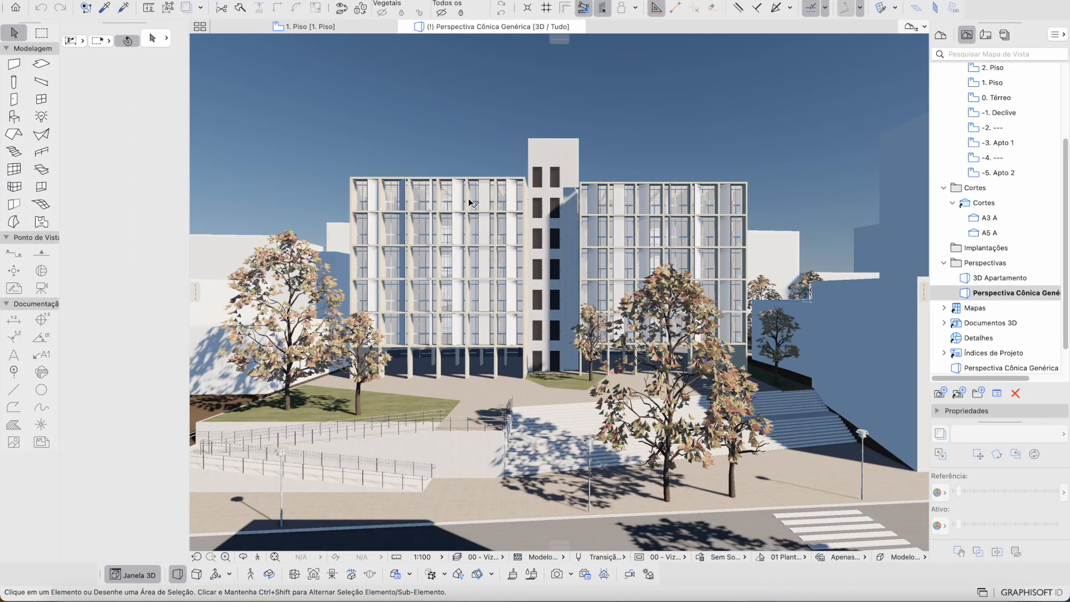
scroll(396, 179, "up", 5)
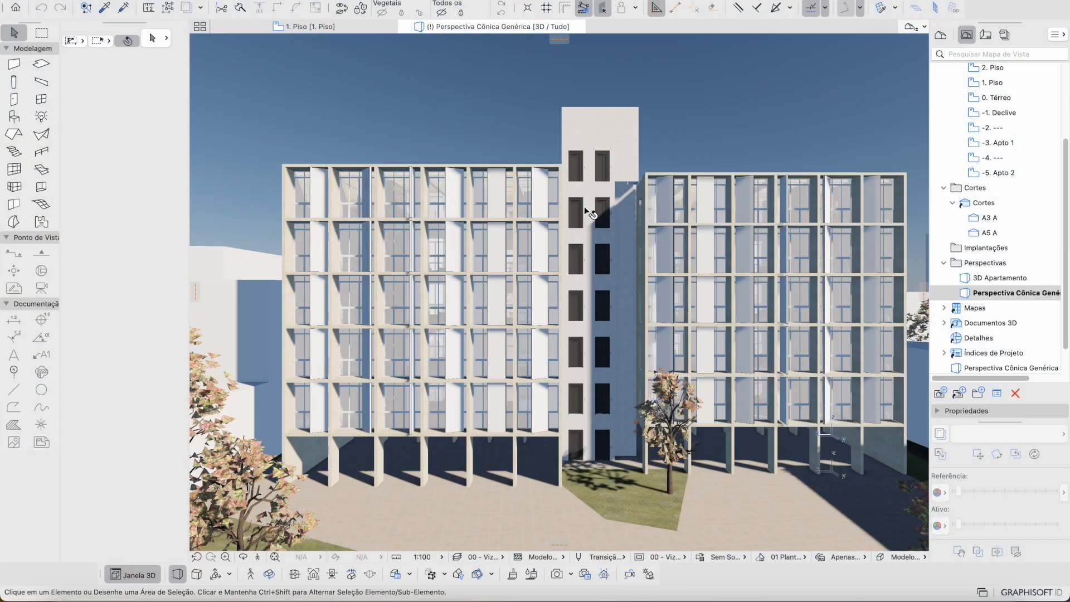
Step: Place a 2,80 × 2,20 Janela Multicaixilho - Abertura central window (J02) in the apartment's front wall
key("ctrl+Up")
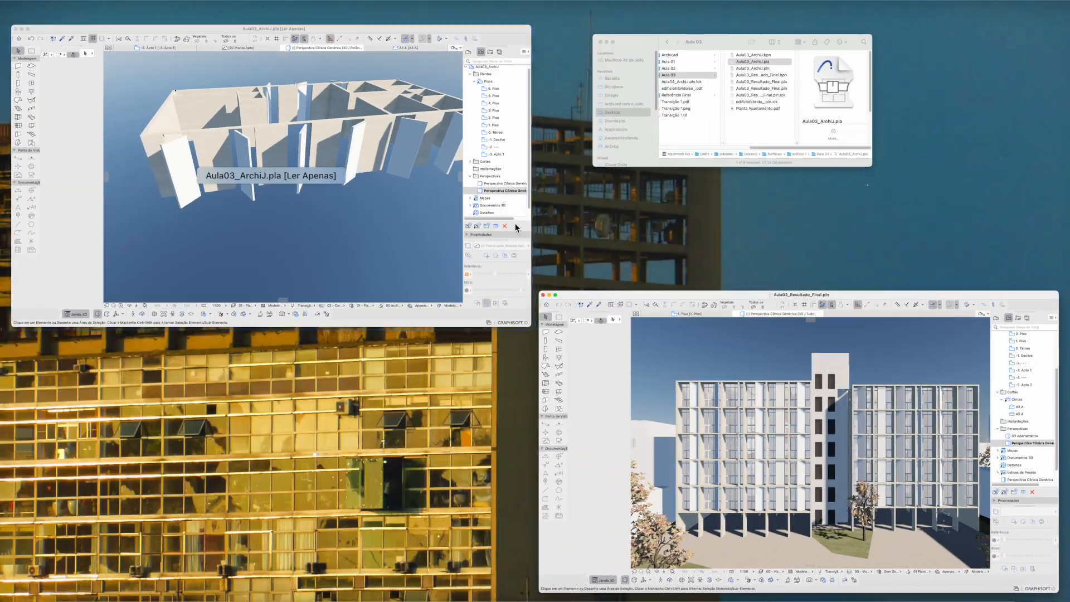
left_click(513, 226)
middle_click_drag(344, 240, 228, 139)
left_click(43, 104)
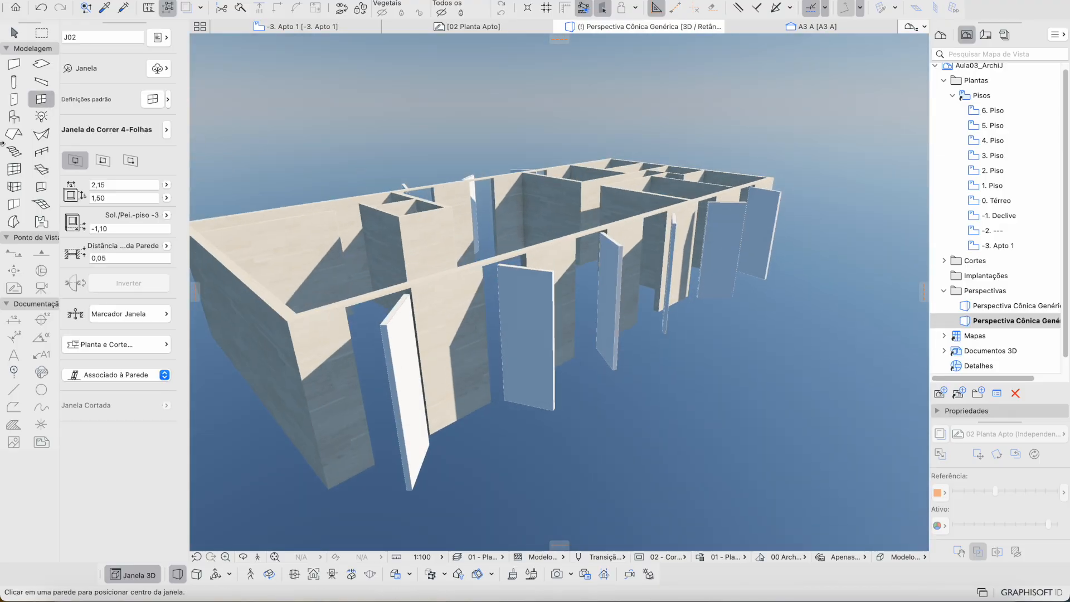
left_click(168, 101)
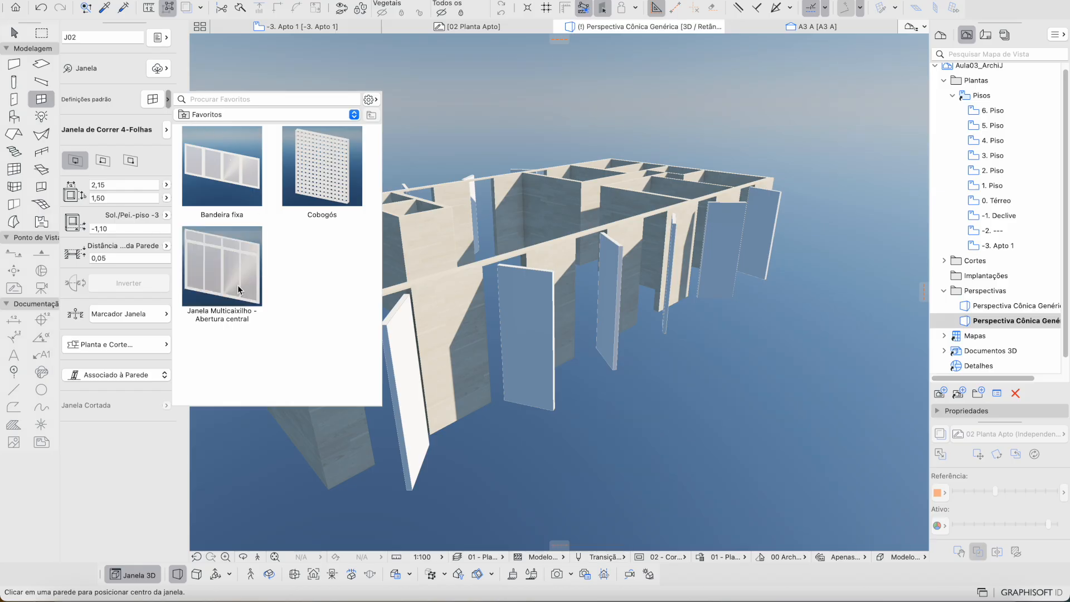
double_click(234, 287)
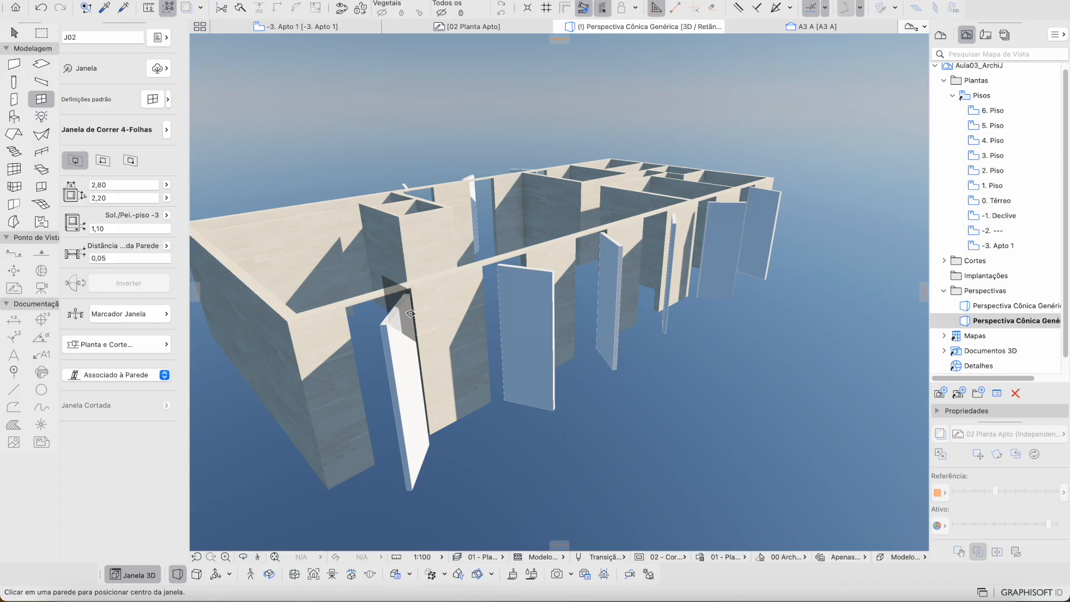
middle_click_drag(428, 337, 392, 336, "shift")
left_click(418, 323)
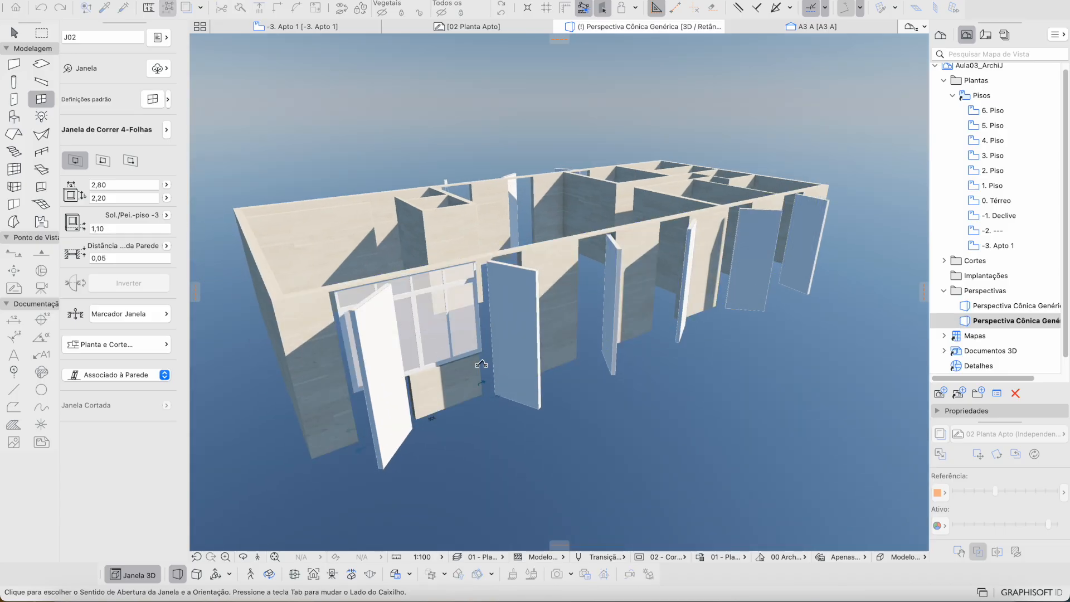
left_click(506, 412)
middle_click_drag(507, 414, 437, 409, "shift")
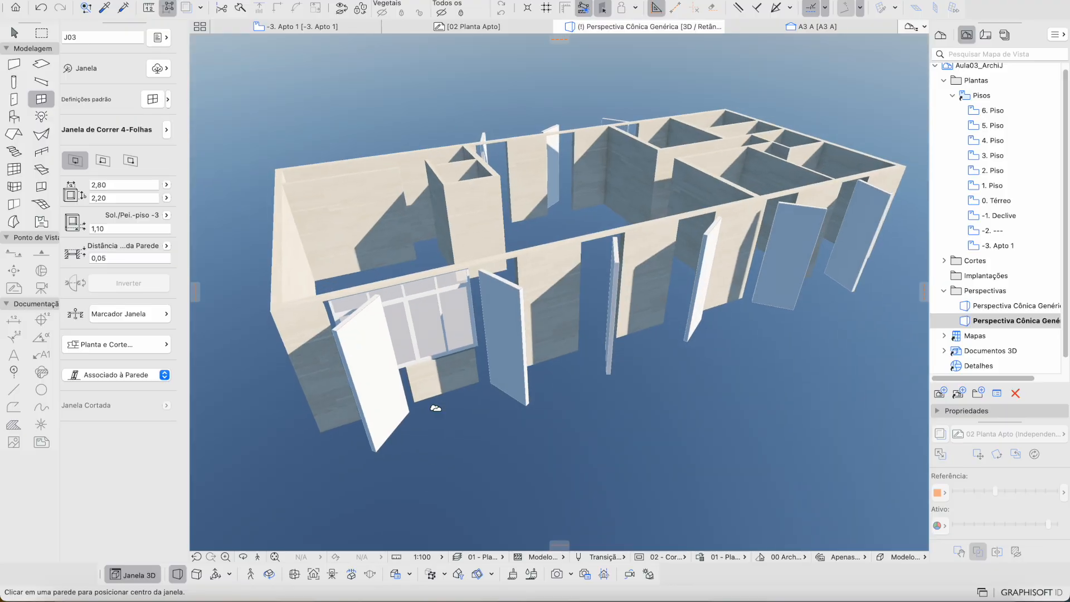
key("Escape")
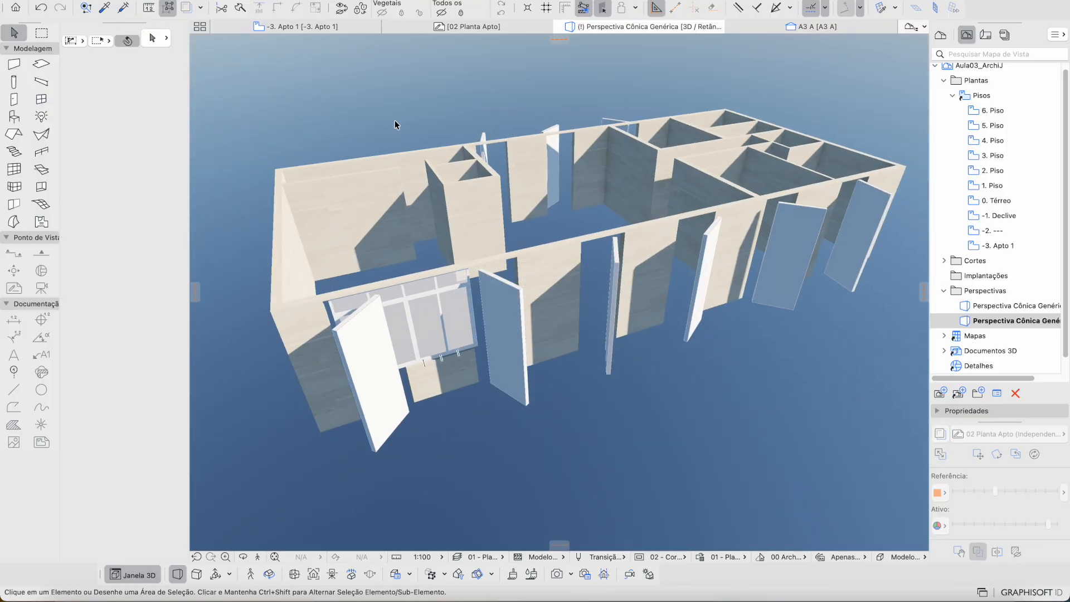
Step: Open the -3. Apto 1 floor plan and zoom in along the front wall
left_click(340, 28)
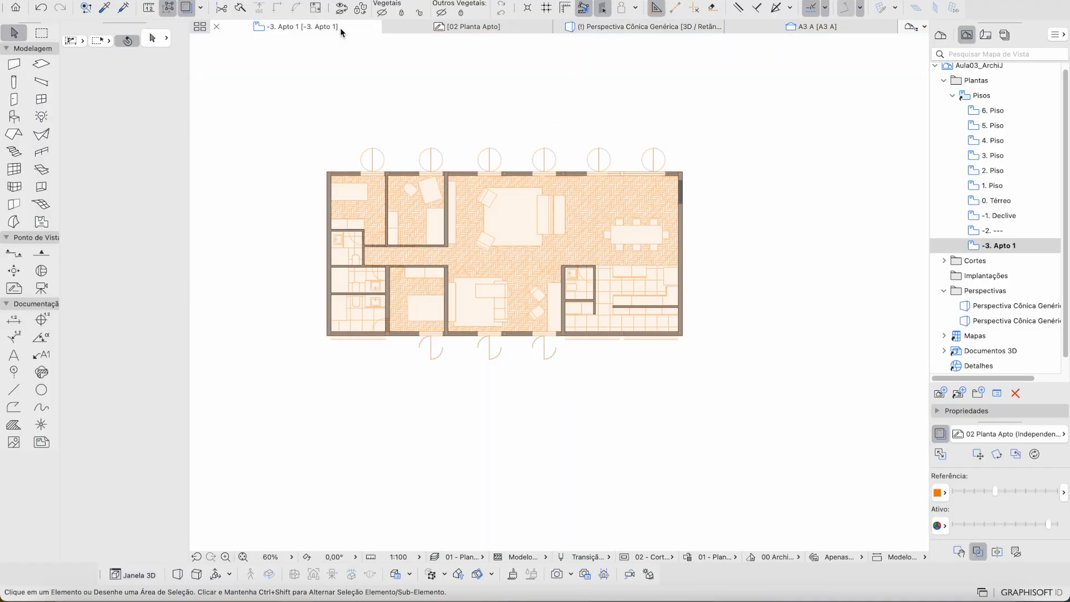
scroll(671, 190, "up", 5)
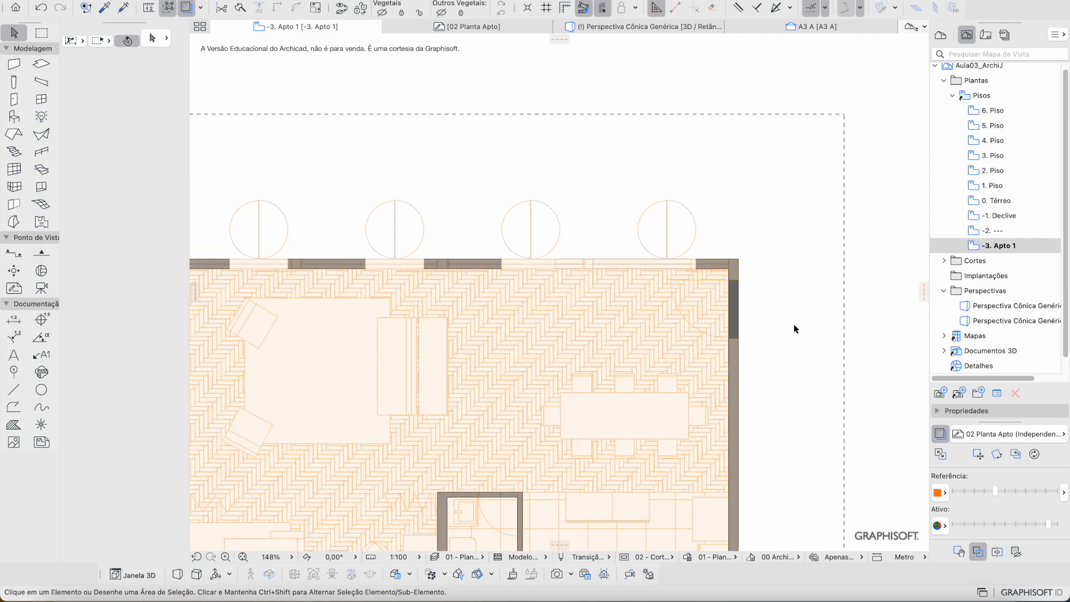
scroll(786, 322, "up", 3)
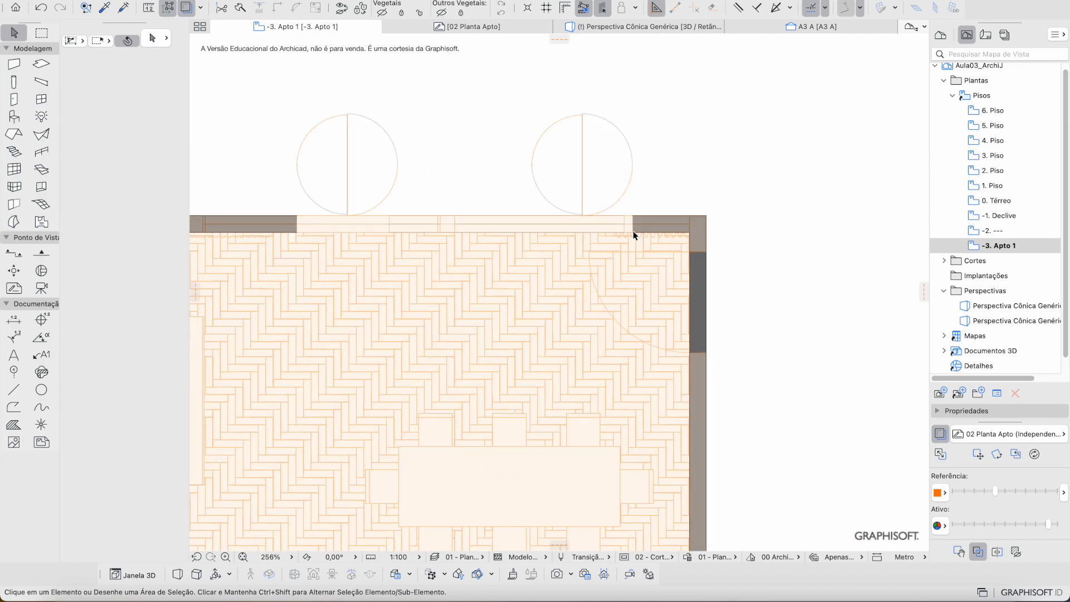
scroll(633, 235, "up", 6)
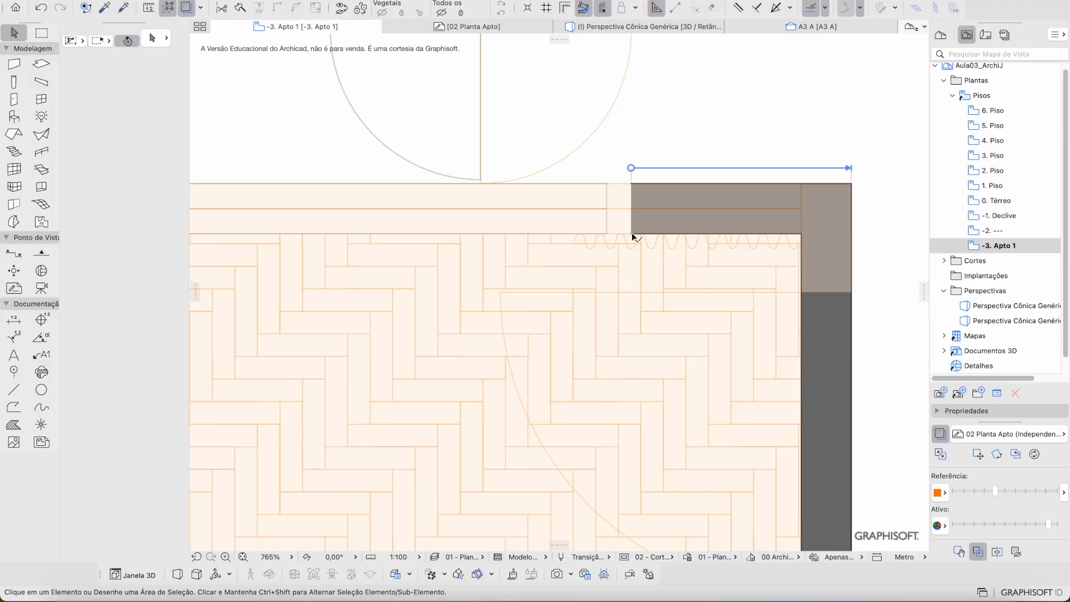
scroll(547, 229, "down", 4)
scroll(544, 229, "up", 1)
middle_click_drag(306, 192, 632, 200)
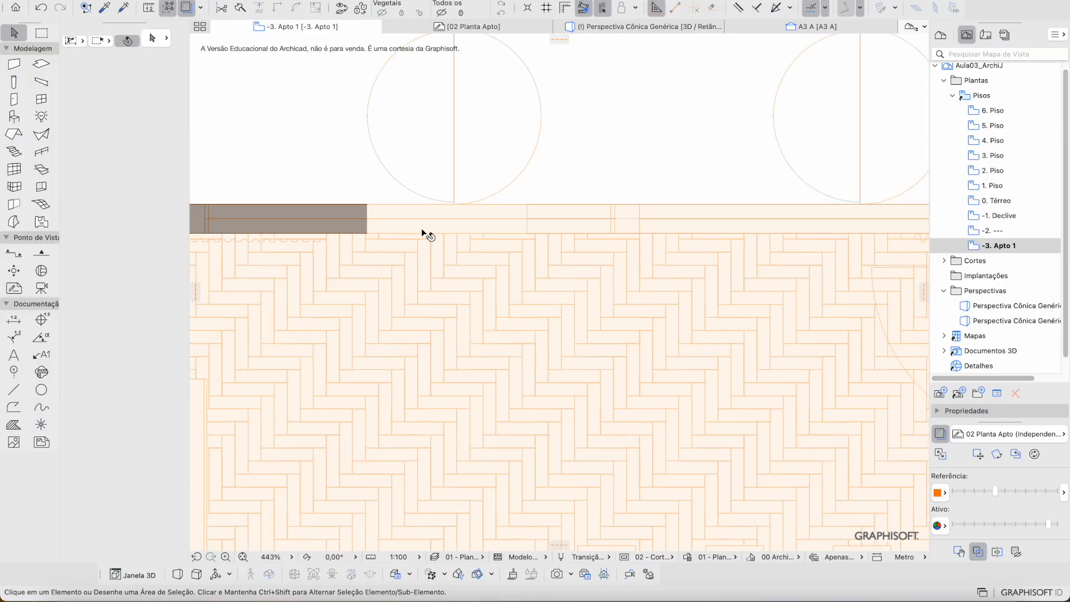
Step: Hide the parquet trace reference and select sliding window J02 in the wall
left_click(552, 217)
left_click(598, 215)
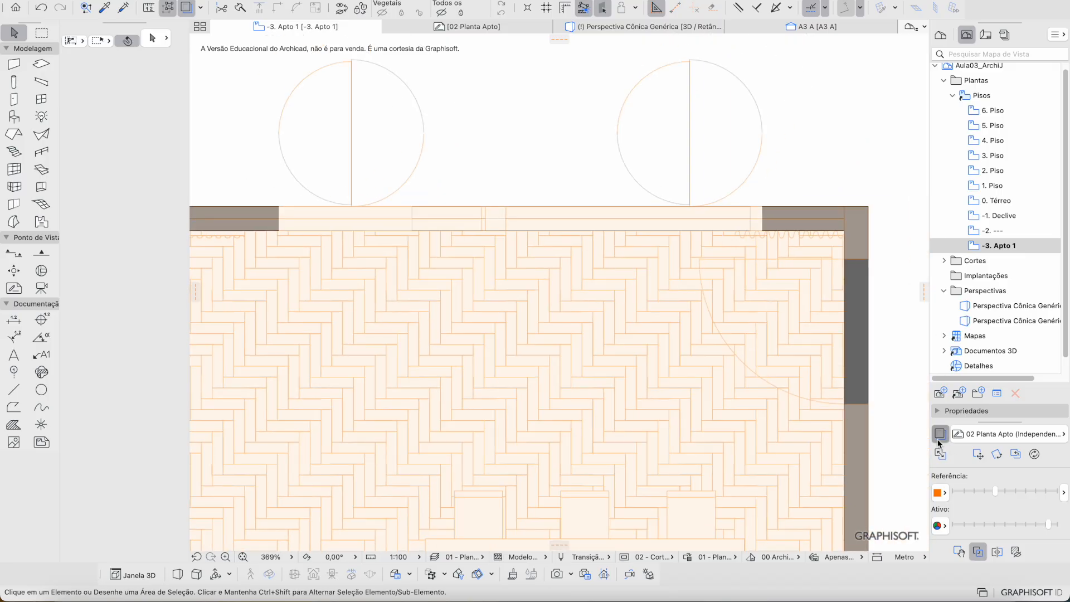
left_click(940, 434)
left_click(749, 230)
key("Escape")
left_click(941, 433)
left_click(941, 434)
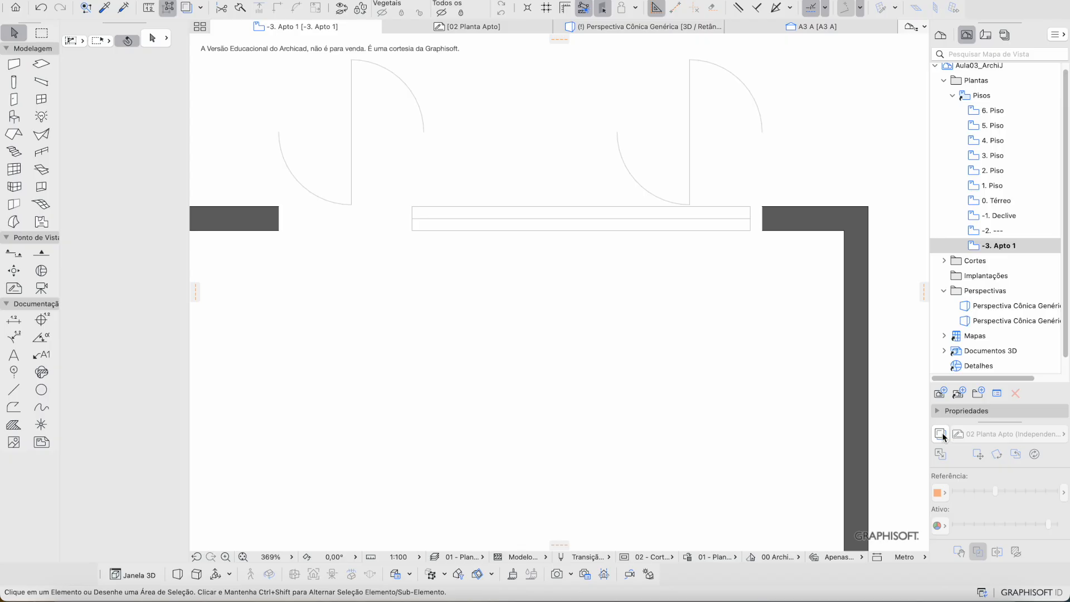
left_click(749, 226)
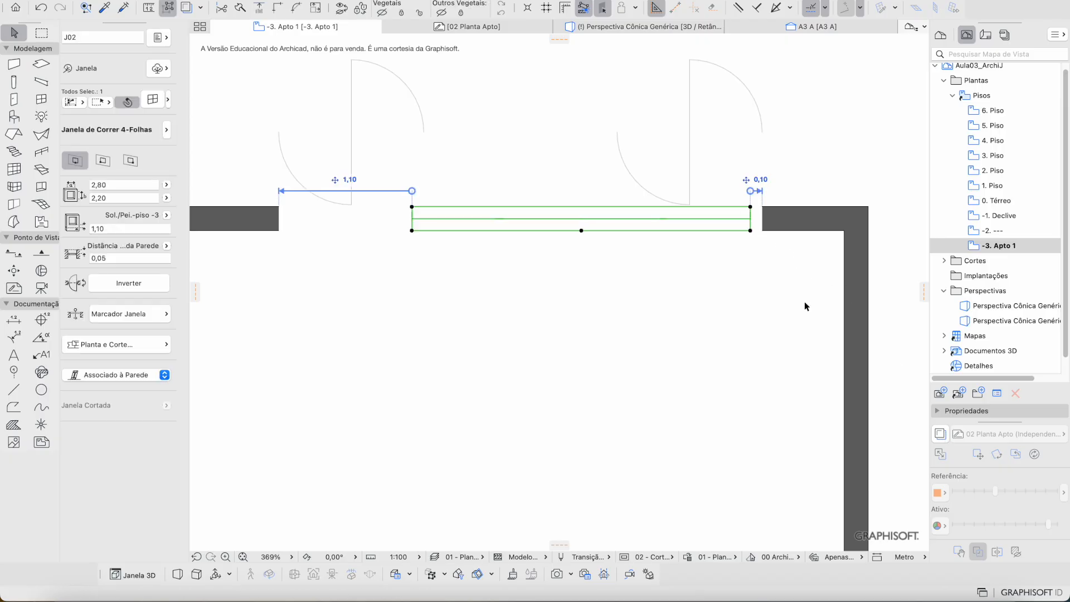
Step: Move sliding window J02 so its right corner sits flush against the right wall
left_click(941, 434)
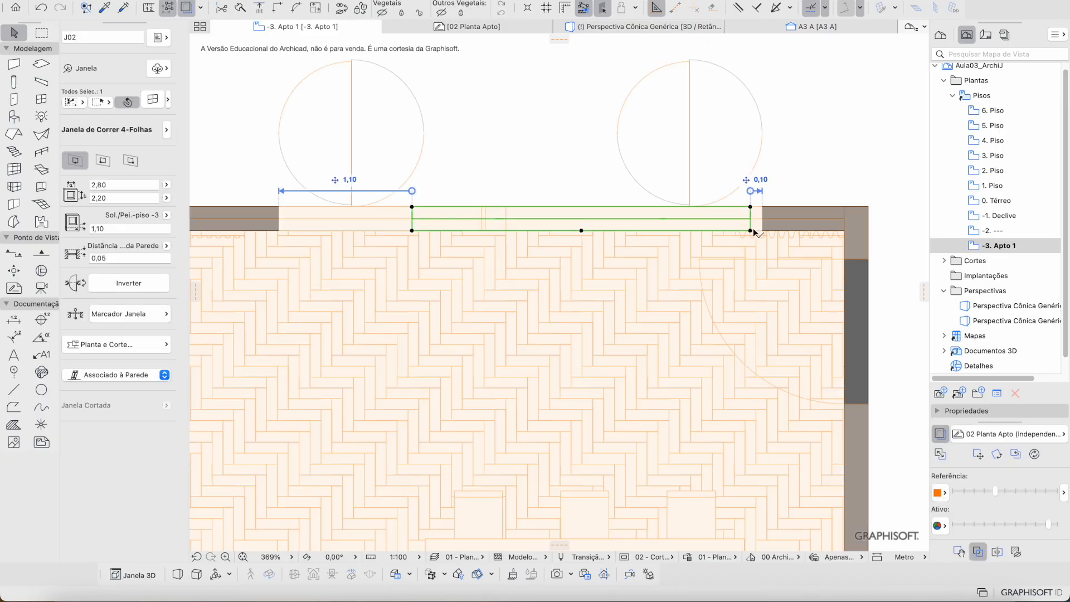
key("super+d")
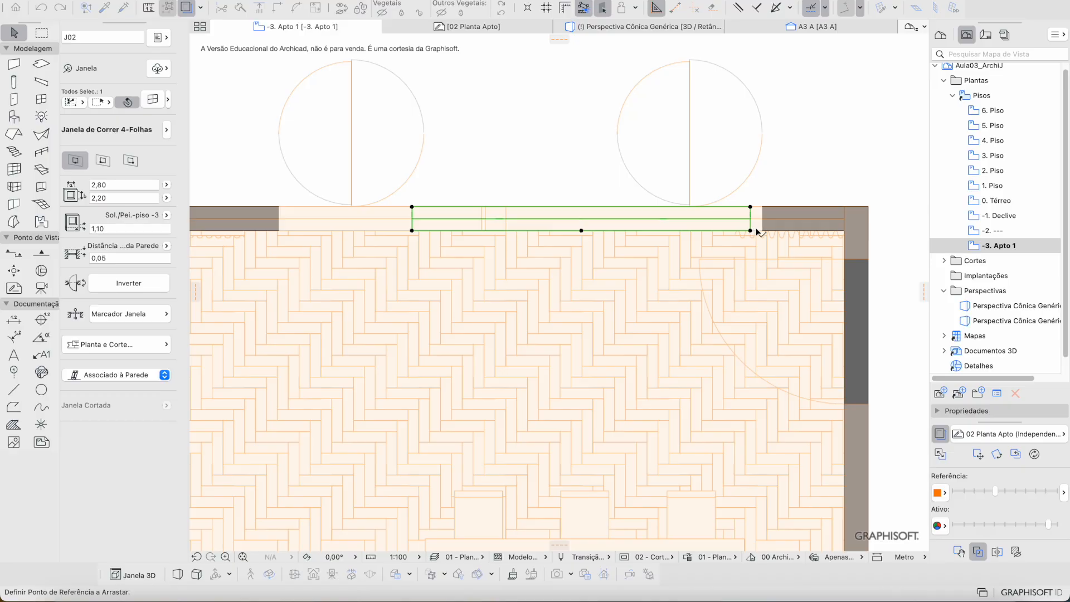
scroll(757, 232, "down", 2)
left_click(752, 230)
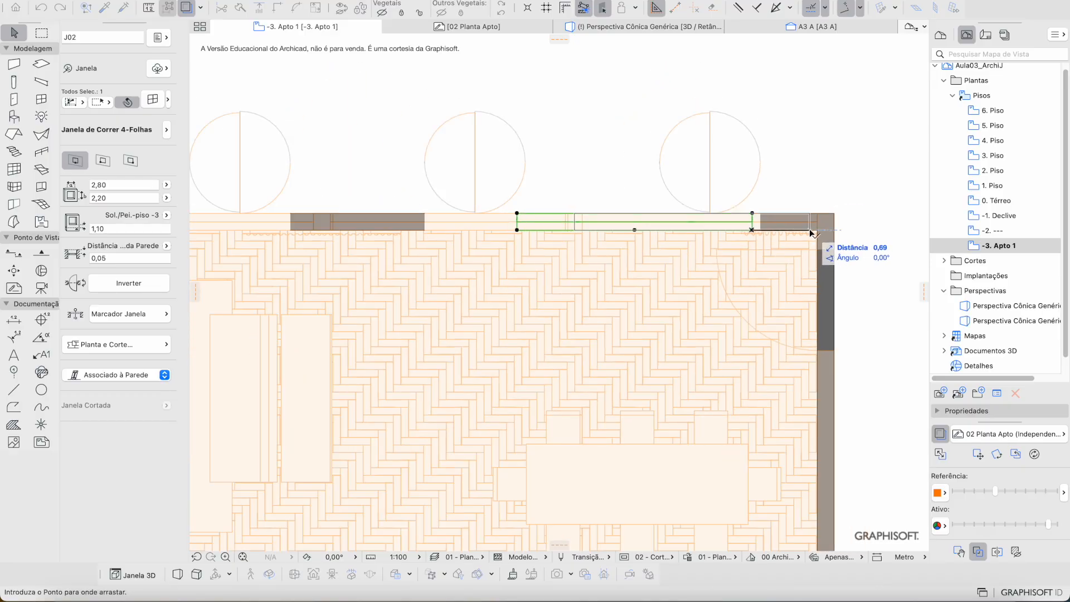
left_click(816, 229)
scroll(601, 223, "up", 3)
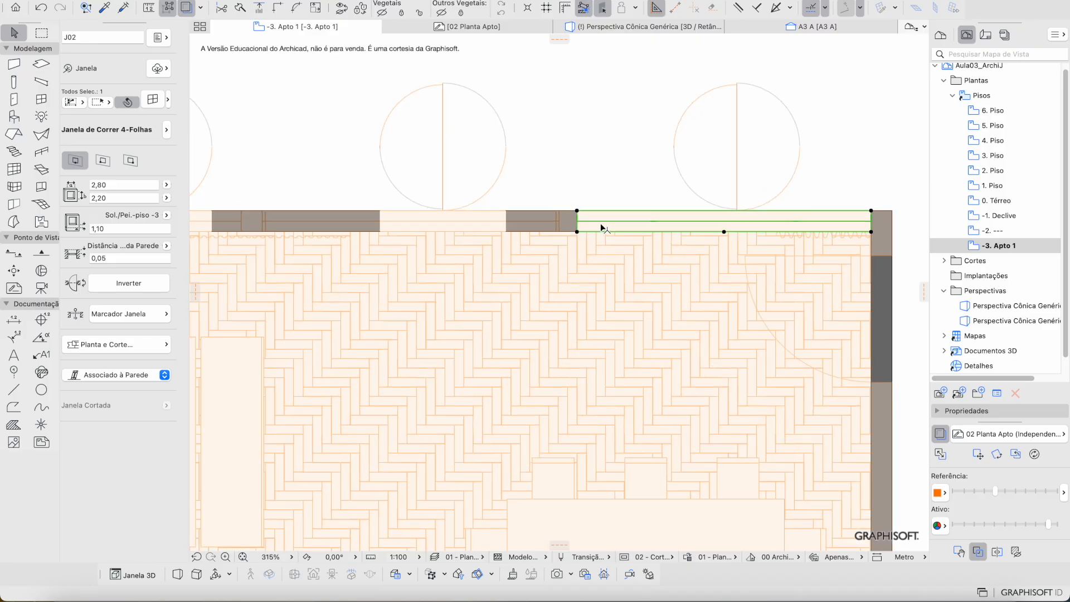
Step: Fade the trace reference and stretch the window's right end to the wall's end
mouse_move(998, 490)
left_mouse_down()
mouse_move(957, 490)
mouse_move(969, 492)
left_mouse_up()
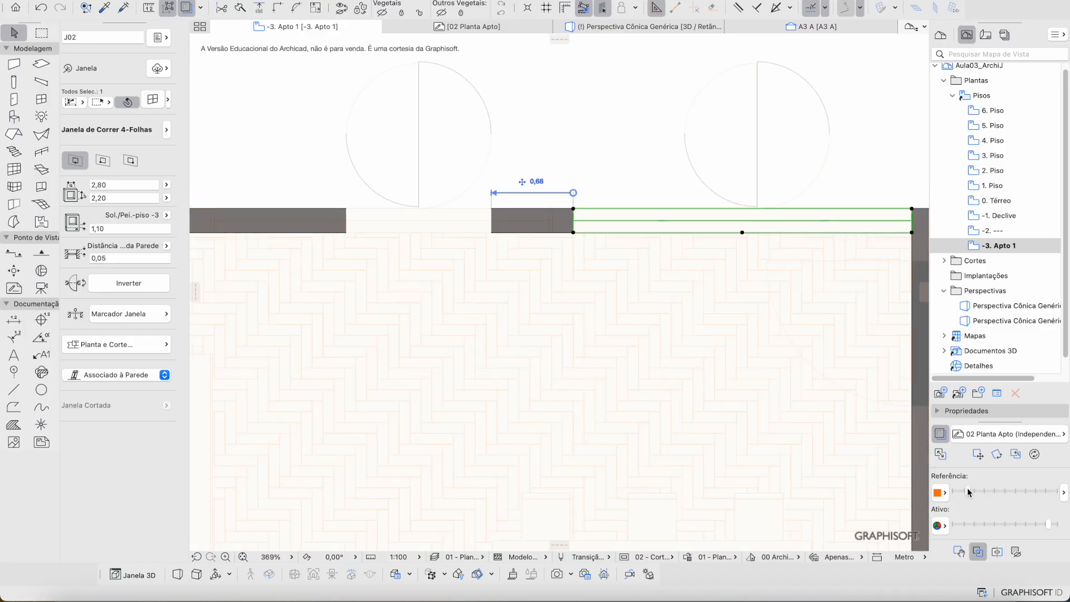
left_click(941, 434)
left_click(941, 435)
left_click(941, 433)
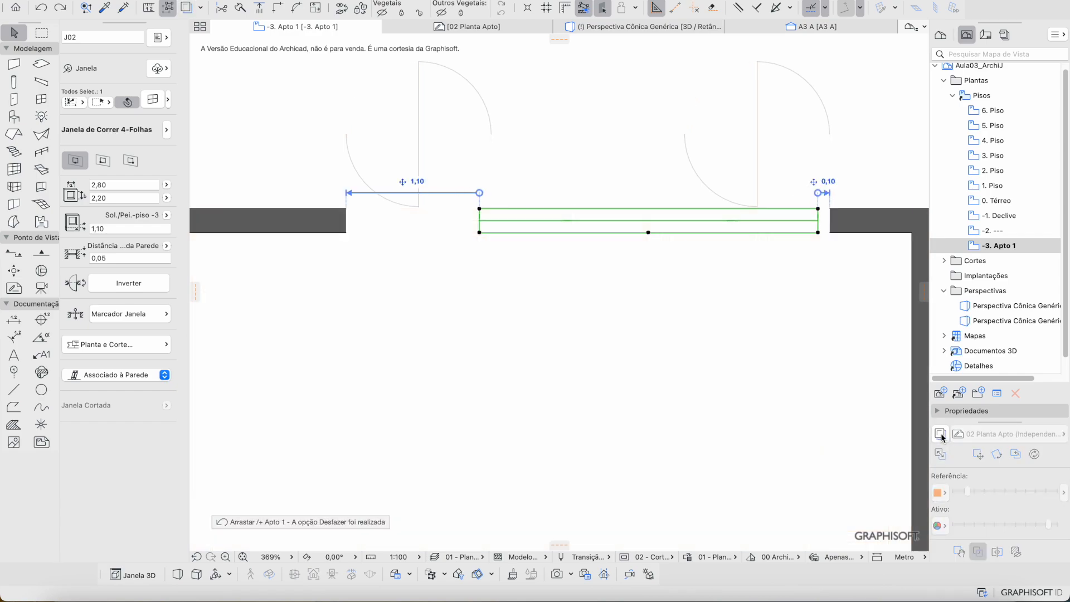
left_click_drag(818, 233, 914, 238)
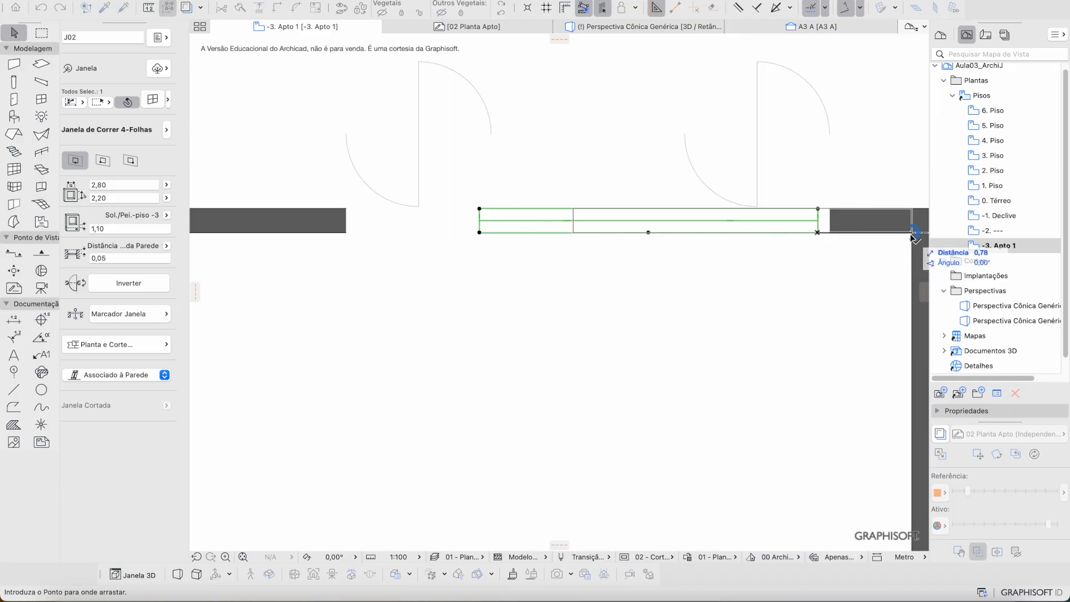
left_click(913, 237)
left_click(941, 434)
Step: Deselect the window, make the reference plan more opaque and return to the 3D perspective
scroll(585, 248, "up", 5)
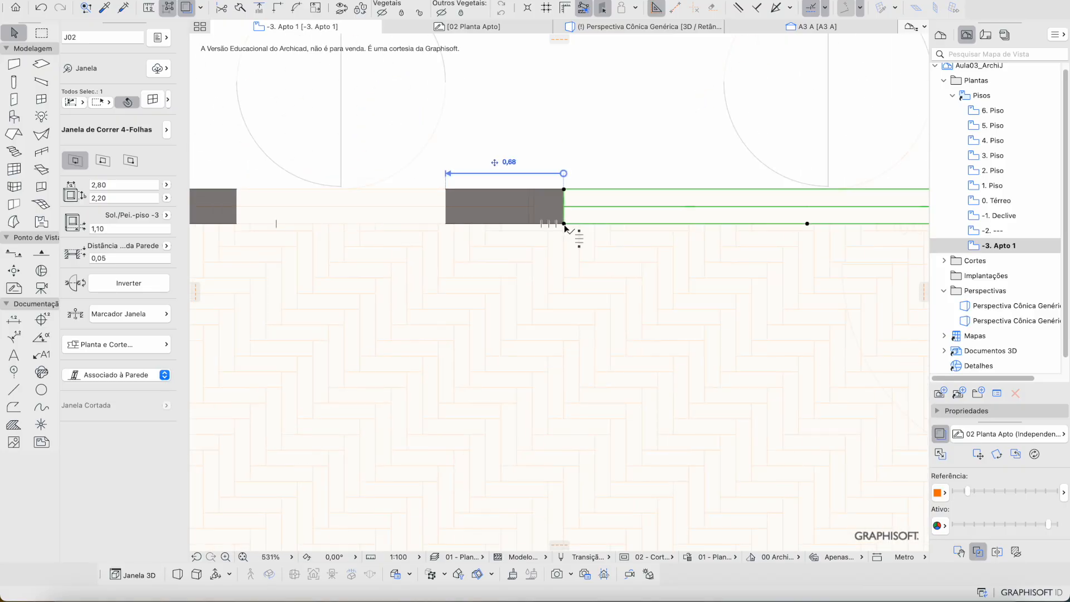
key("Escape")
scroll(557, 231, "down", 12)
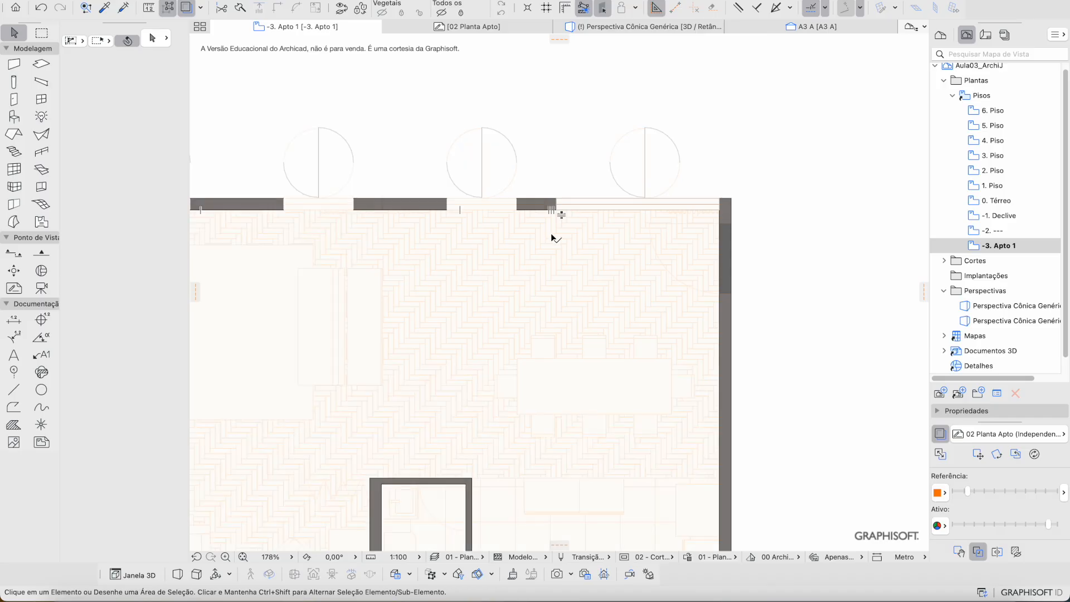
mouse_move(974, 489)
left_mouse_down()
mouse_move(1012, 494)
mouse_move(984, 493)
left_mouse_up()
scroll(697, 251, "up", 10)
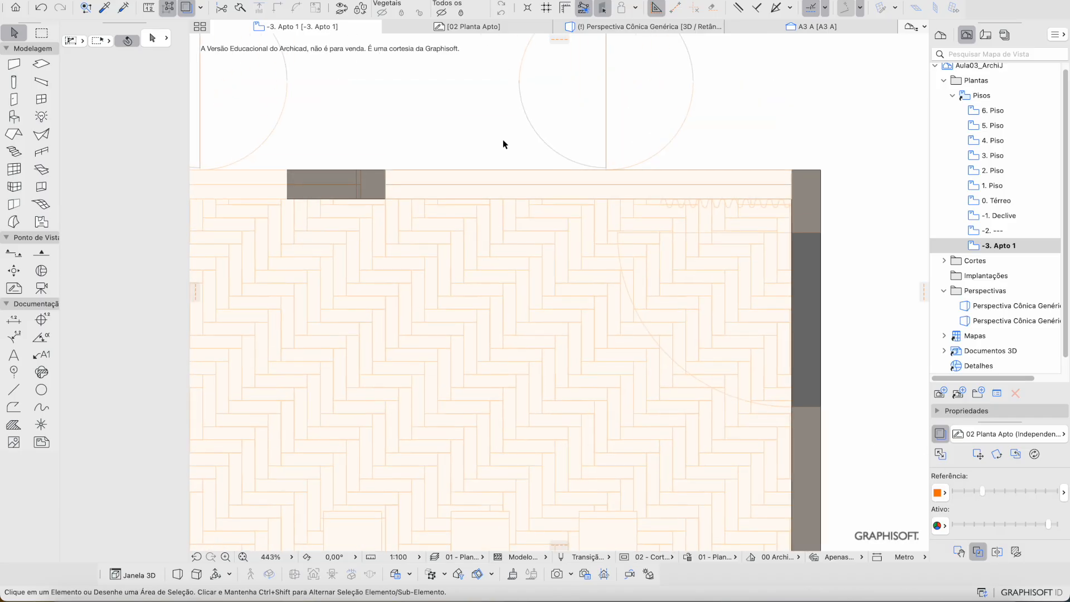
left_click(613, 29)
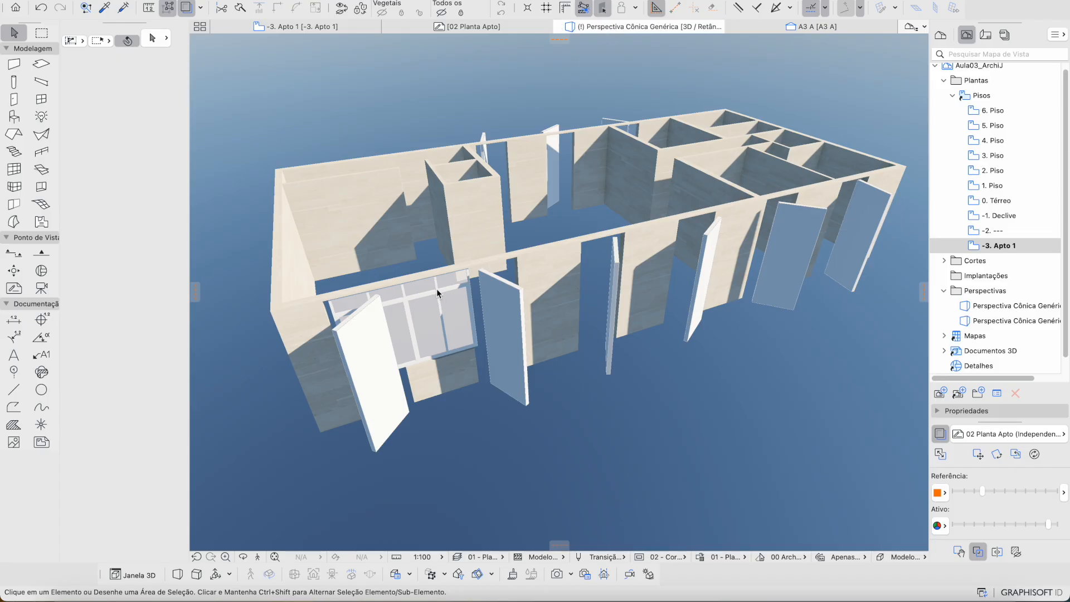
Step: Delete the existing sliding window in the 3D view
left_click(419, 307)
scroll(519, 202, "up", 3)
mouse_move(519, 203)
middle_mouse_down("shift")
mouse_move(542, 203)
mouse_move(500, 210)
middle_mouse_up("shift")
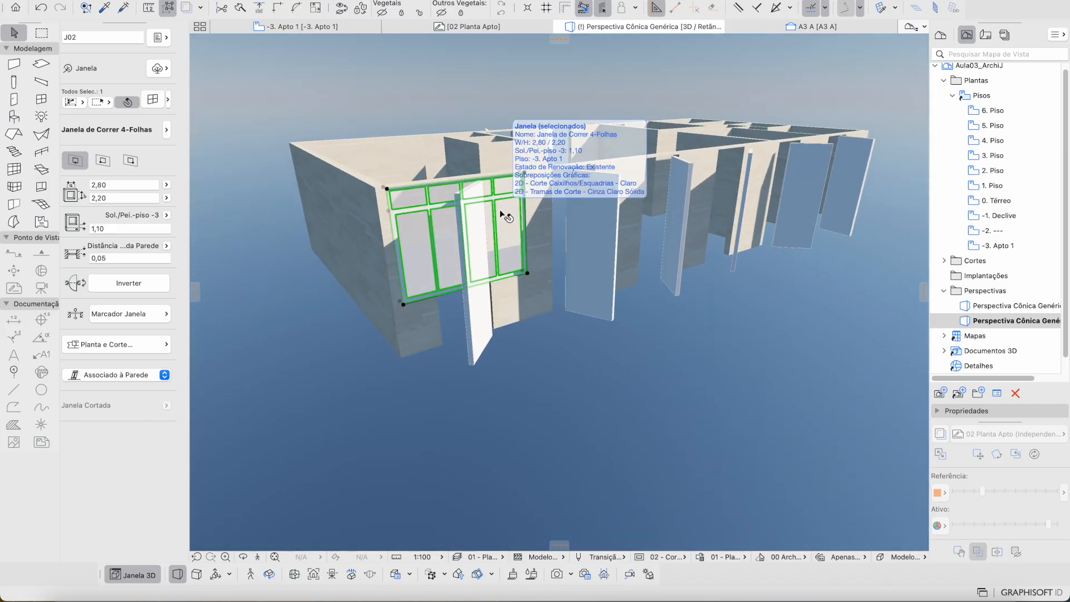
key("Delete")
Step: Place a new four-leaf sliding window (Janela de Correr 4-Folhas) in the front wall
left_click(41, 99)
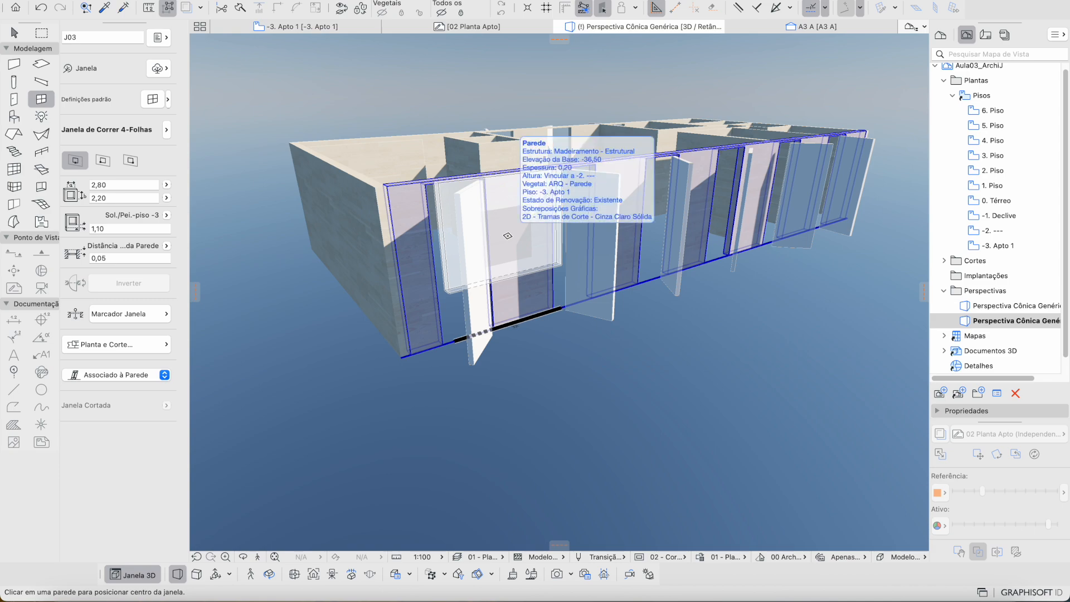
left_click(507, 235)
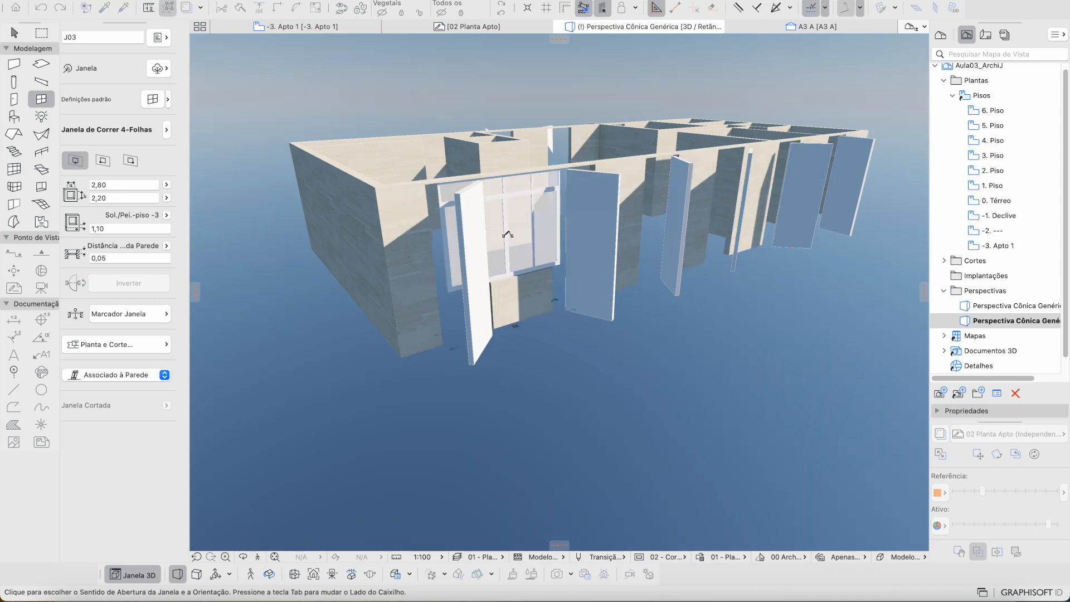
left_click(555, 298)
middle_click_drag(530, 275, 474, 318, "shift")
key("Escape")
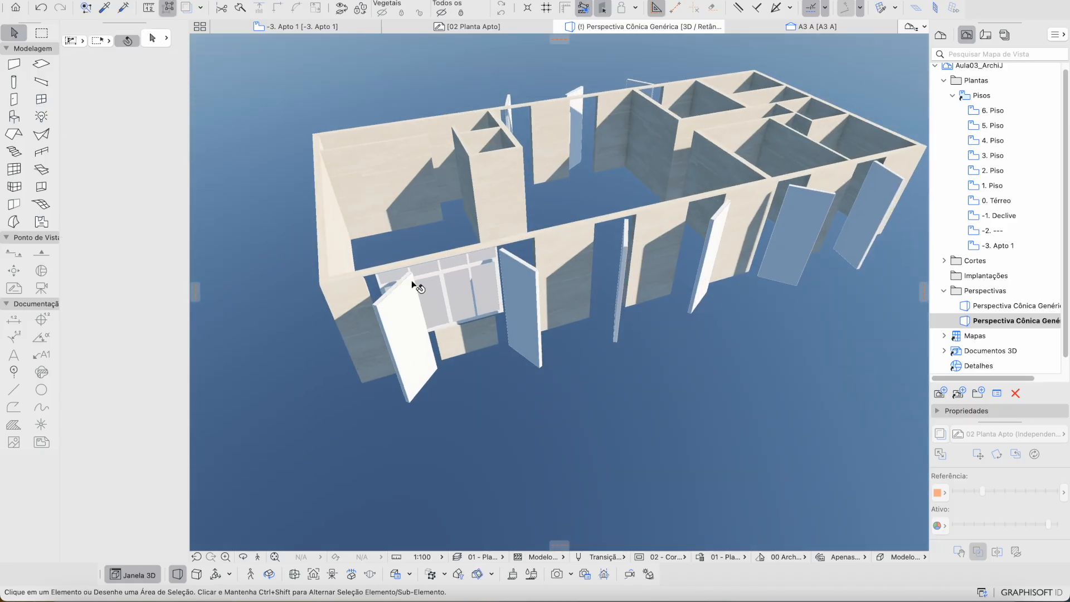
Step: Slide the new window left along its wall, then go back to the -3. Apto 1 plan
left_click(460, 277)
left_click_drag(378, 277, 331, 280)
middle_click_drag(403, 287, 440, 292, "shift")
scroll(453, 299, "up", 4)
scroll(453, 299, "up", 2)
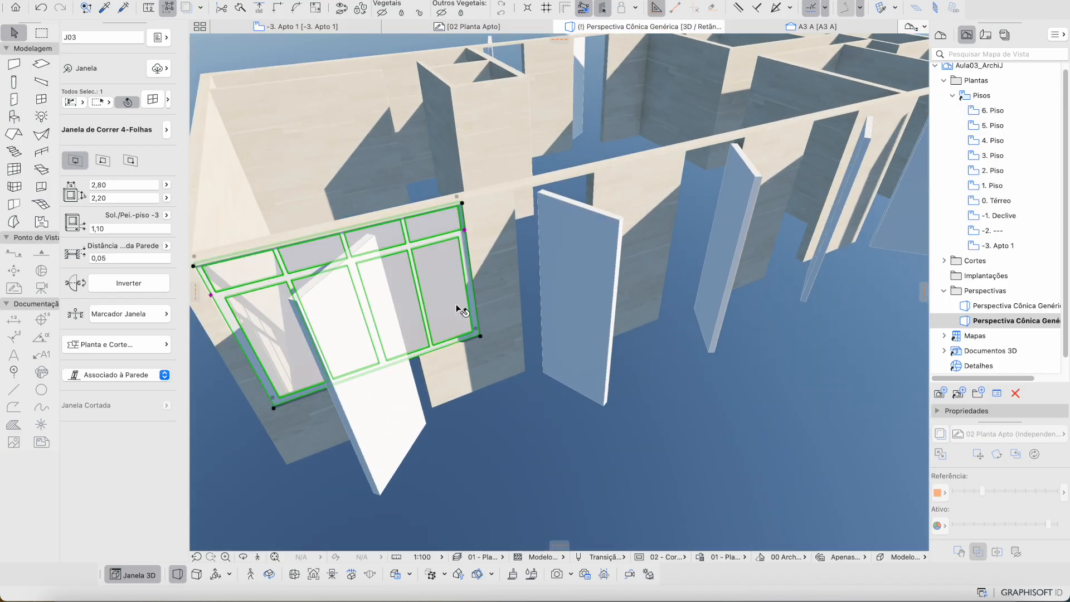
middle_click_drag(457, 309, 560, 171, "shift")
left_click(362, 28)
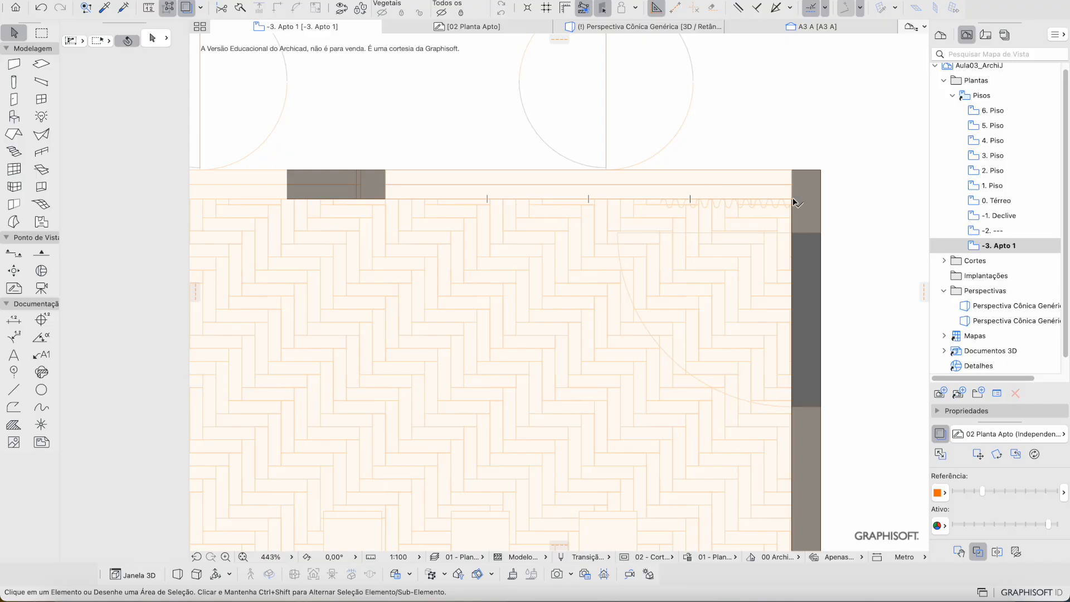
Step: Select the sliding window in plan and check it in the 3D perspective
left_click(388, 196)
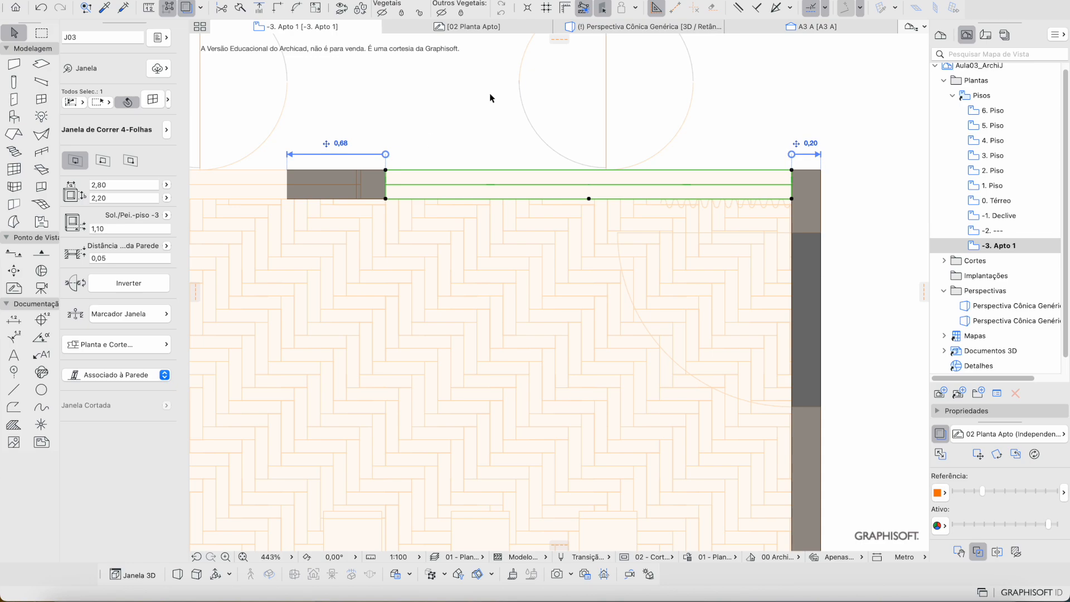
left_click(610, 26)
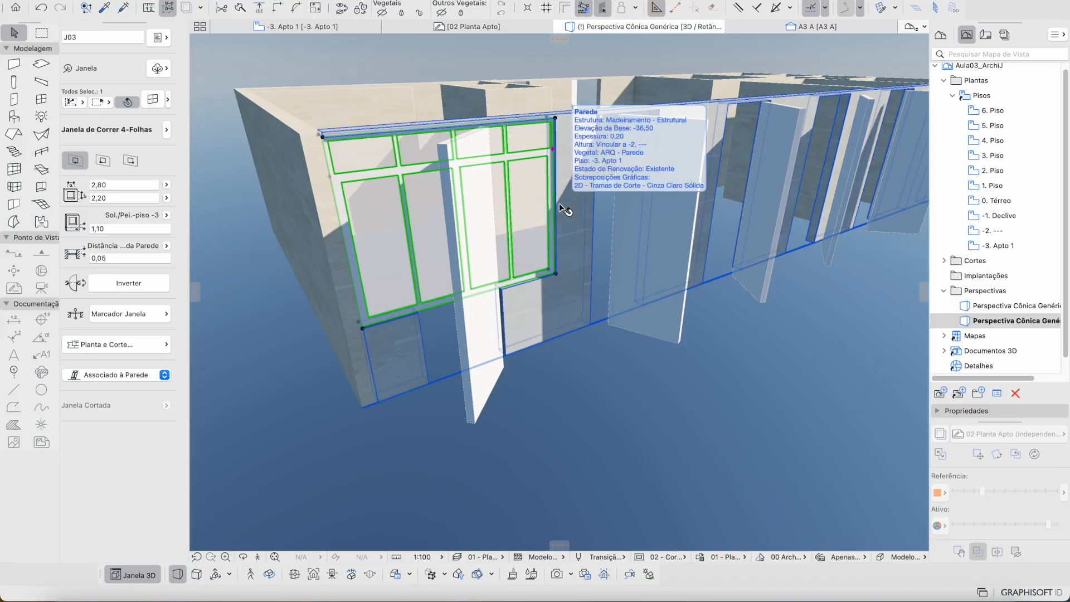
left_click(376, 28)
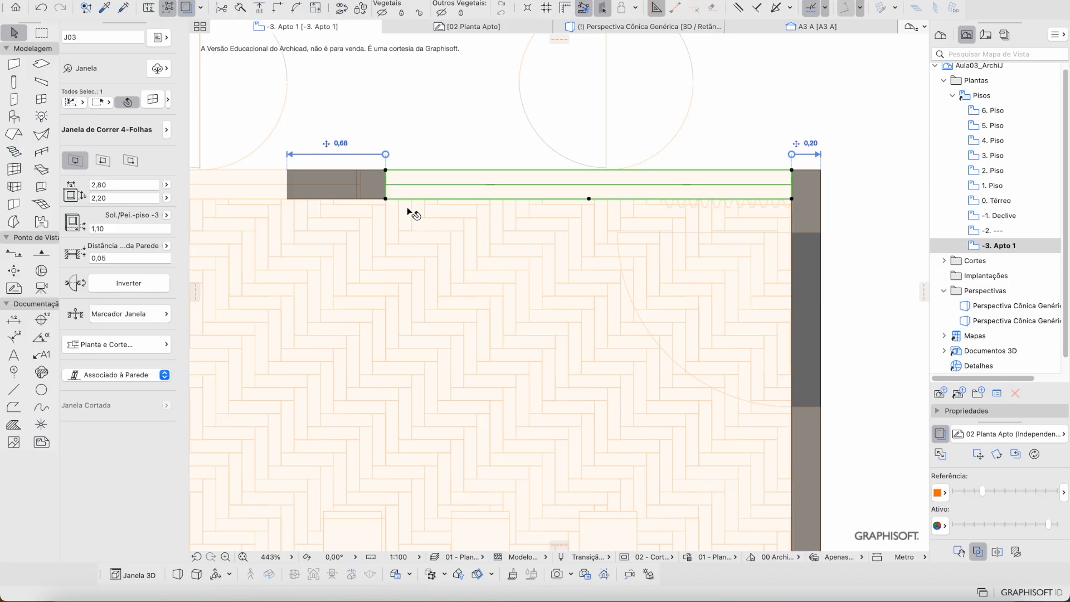
Step: Adjust the reference plan's fade so the herringbone floor shows partly faded
left_click_drag(984, 490, 941, 488)
left_click(942, 432)
left_click(942, 432)
scroll(553, 321, "left", 2)
scroll(553, 321, "up", 1)
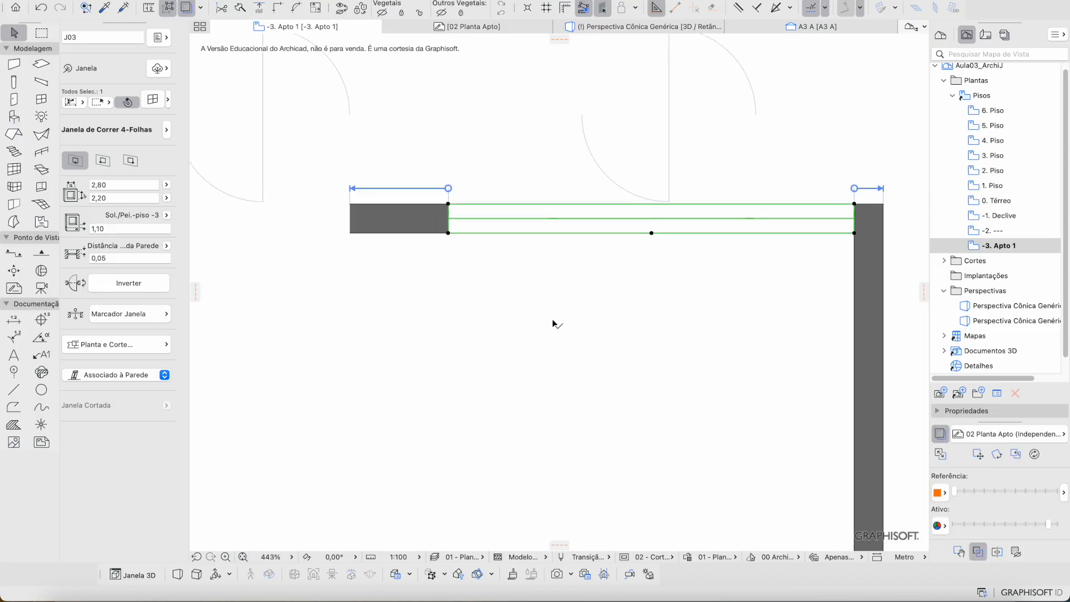
scroll(554, 323, "left", 2)
scroll(554, 323, "up", 1)
left_click_drag(964, 495, 994, 493)
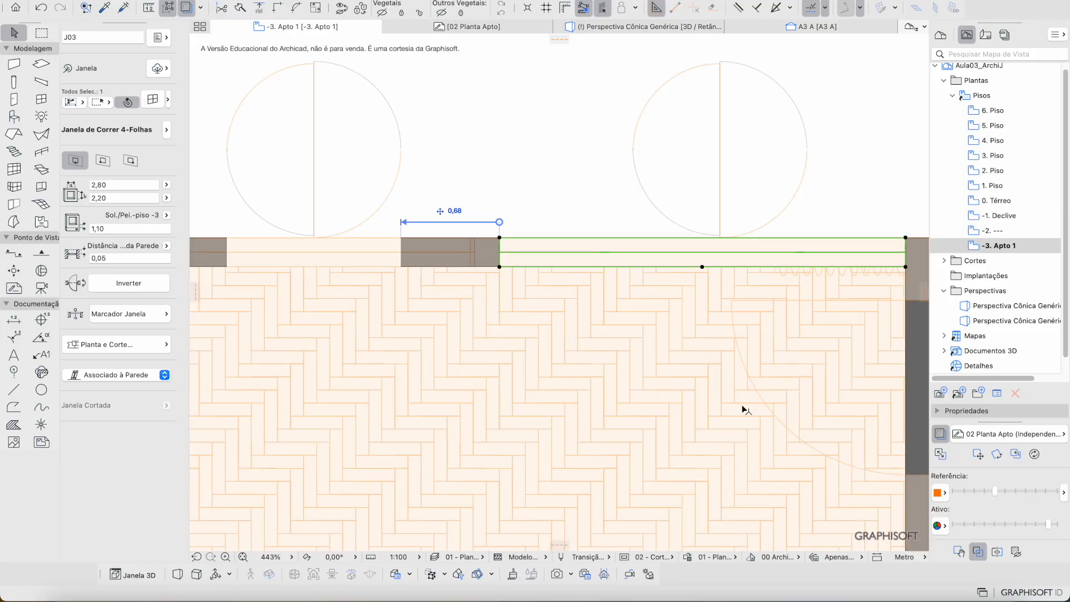
Step: Stretch the window's left end until its width reads 2,97
left_click(500, 268)
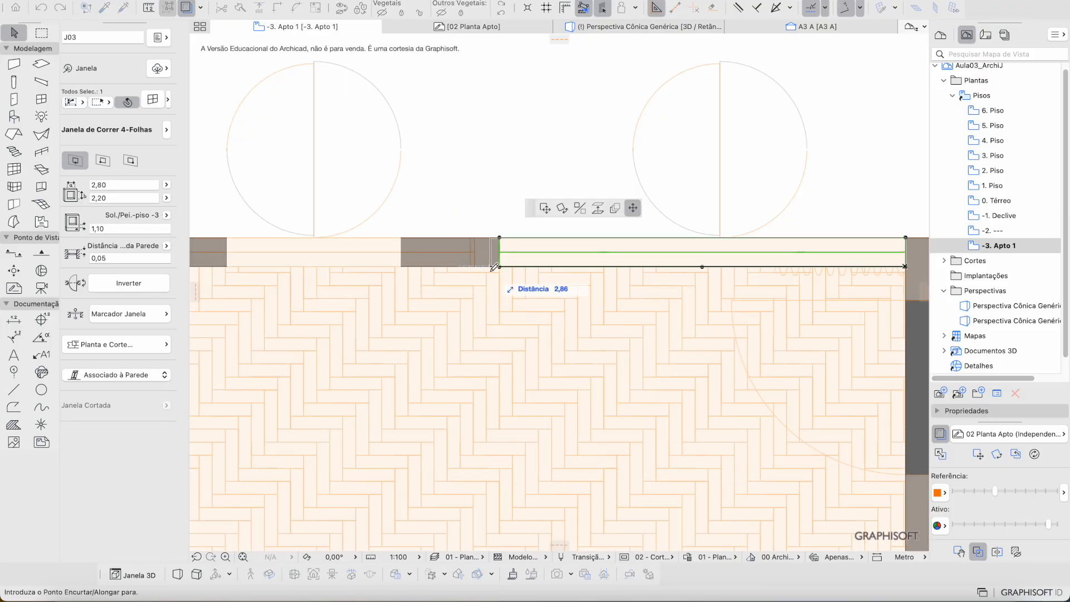
left_click(500, 268)
left_click(500, 267)
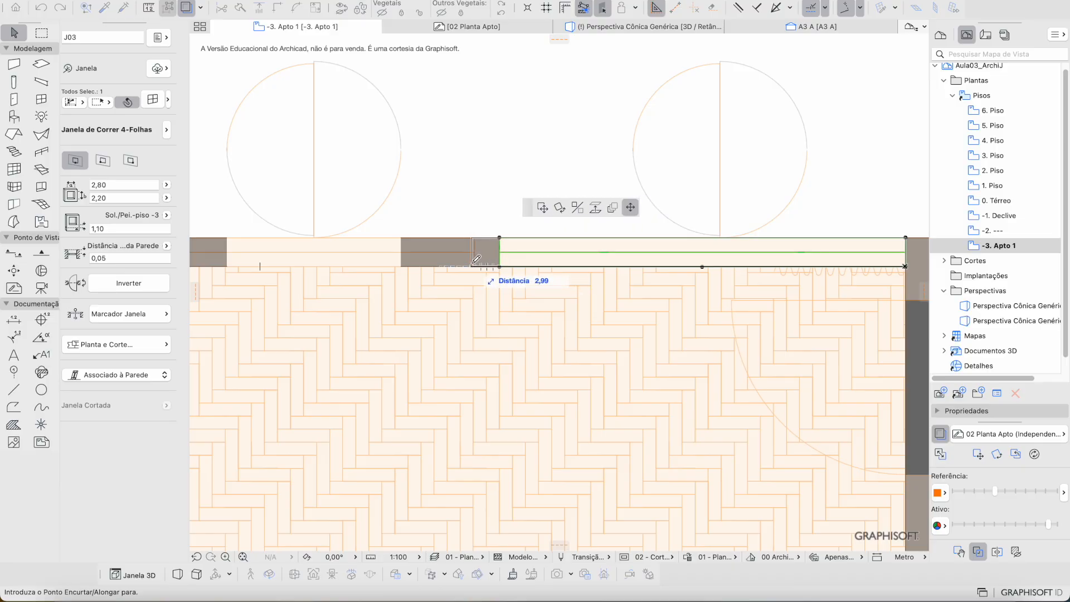
left_click(480, 260)
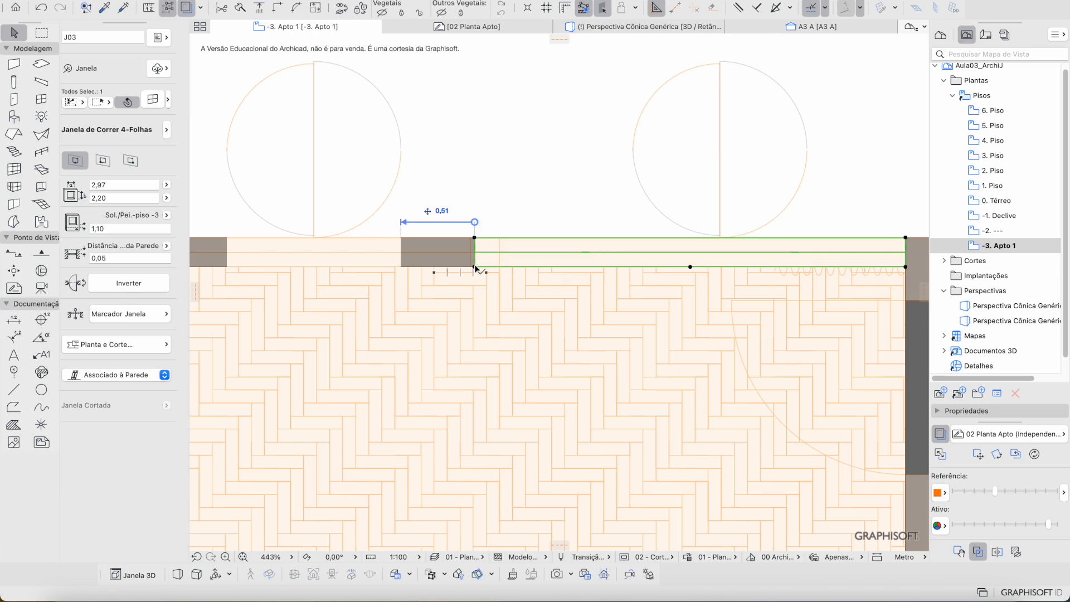
left_click(474, 267)
left_click(500, 267)
key("Escape")
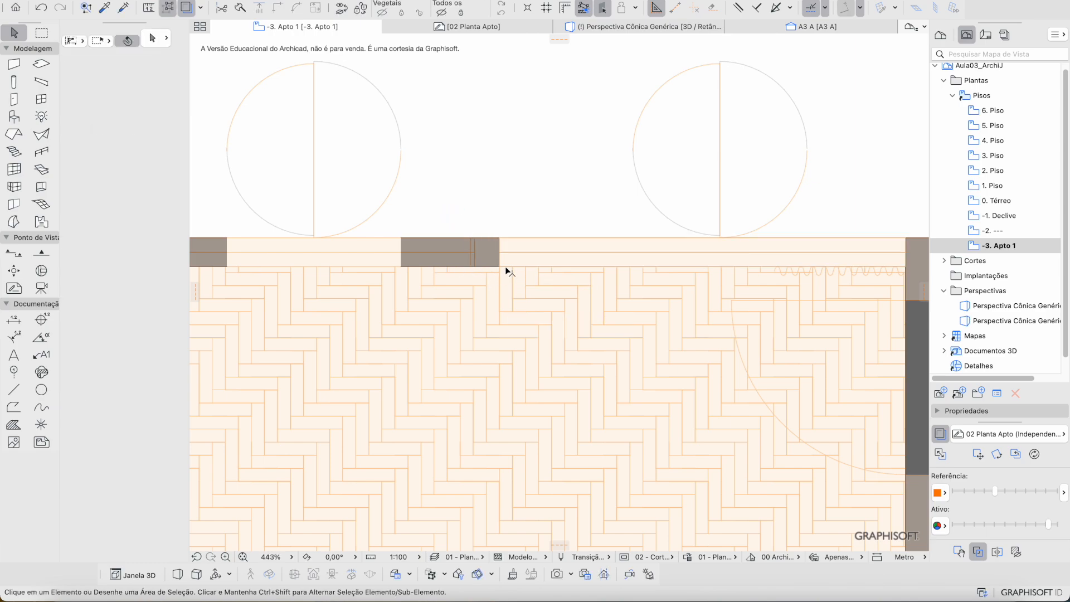
scroll(504, 263, "up", 5)
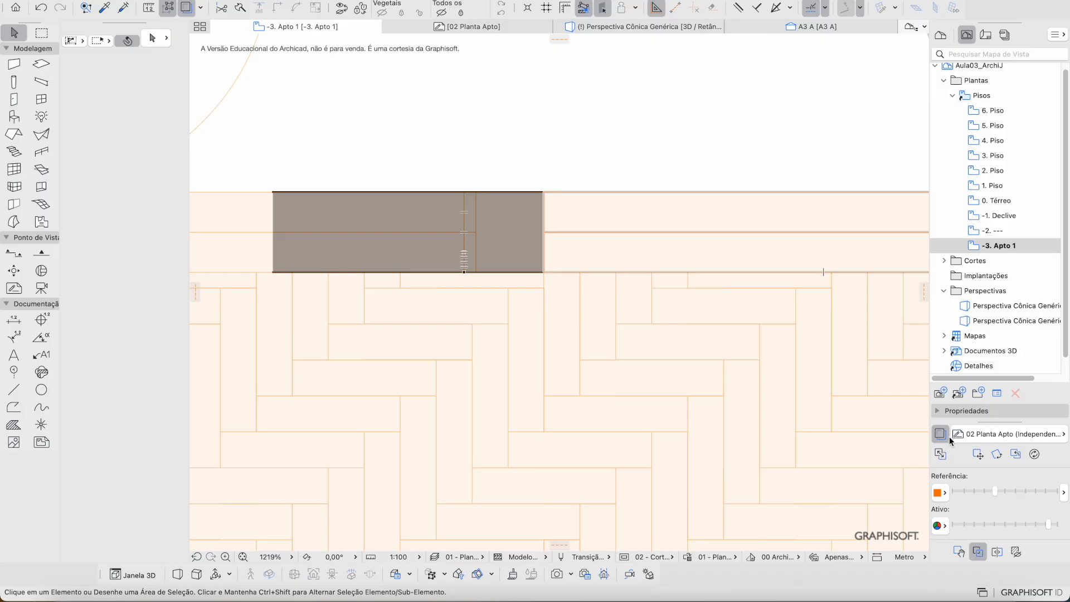
Step: Set the Trace & Reference colour to Cor Original and keep the traced reference switched on
left_click(940, 437)
left_click(940, 437)
scroll(774, 360, "down", 10)
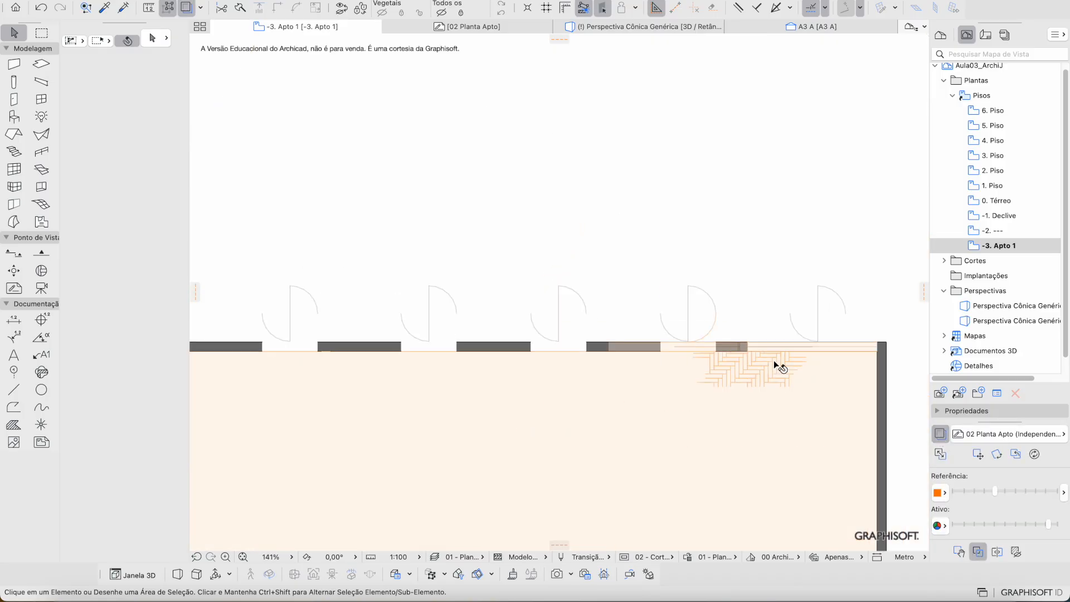
left_click(940, 493)
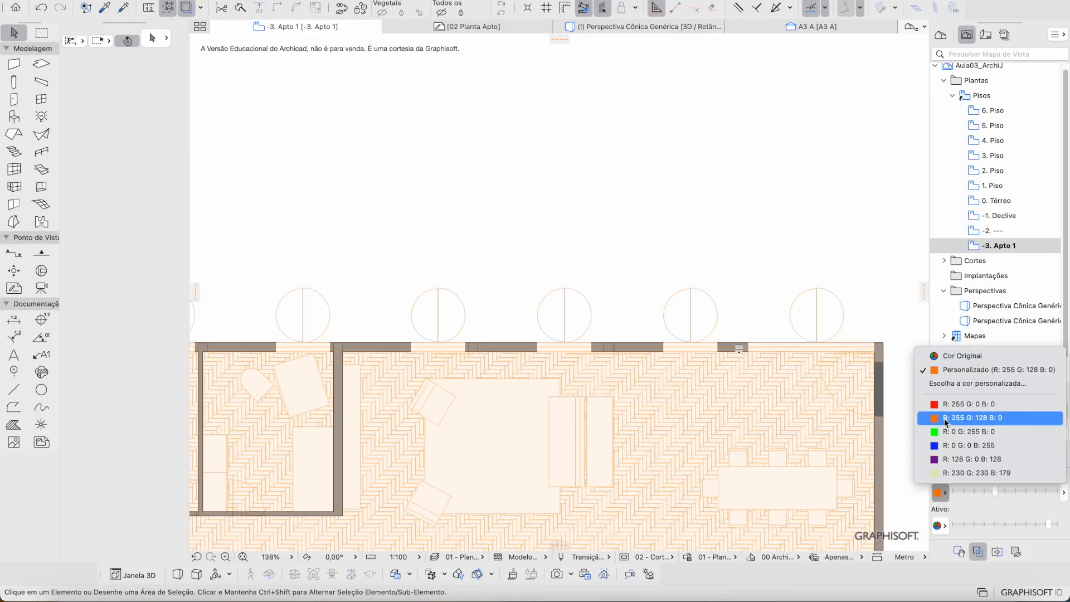
left_click(959, 357)
scroll(772, 362, "up", 6)
scroll(771, 362, "up", 2)
scroll(769, 365, "down", 4)
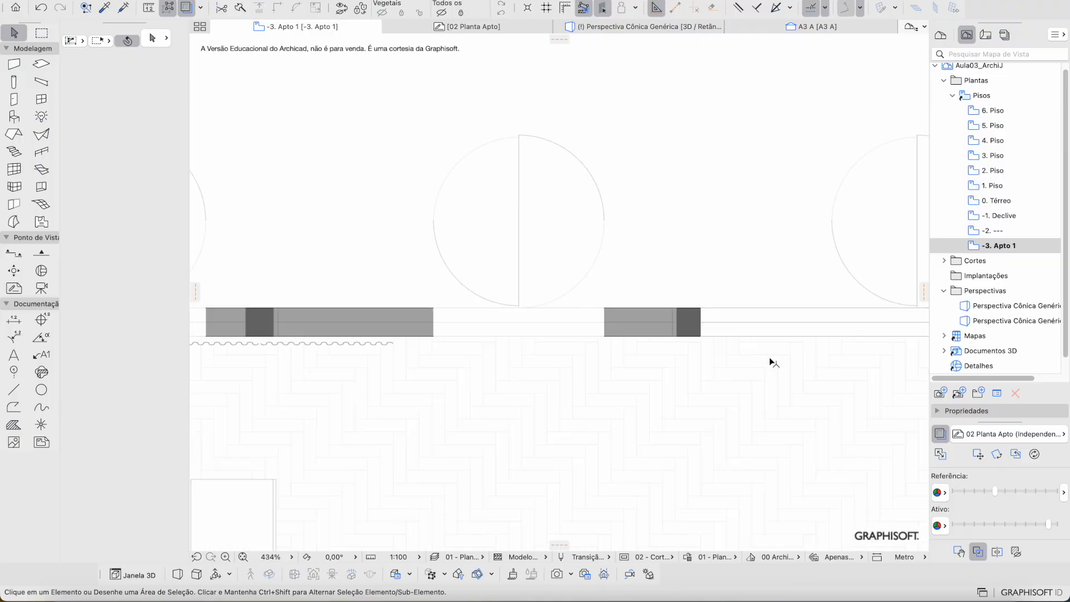
scroll(774, 371, "down", 8)
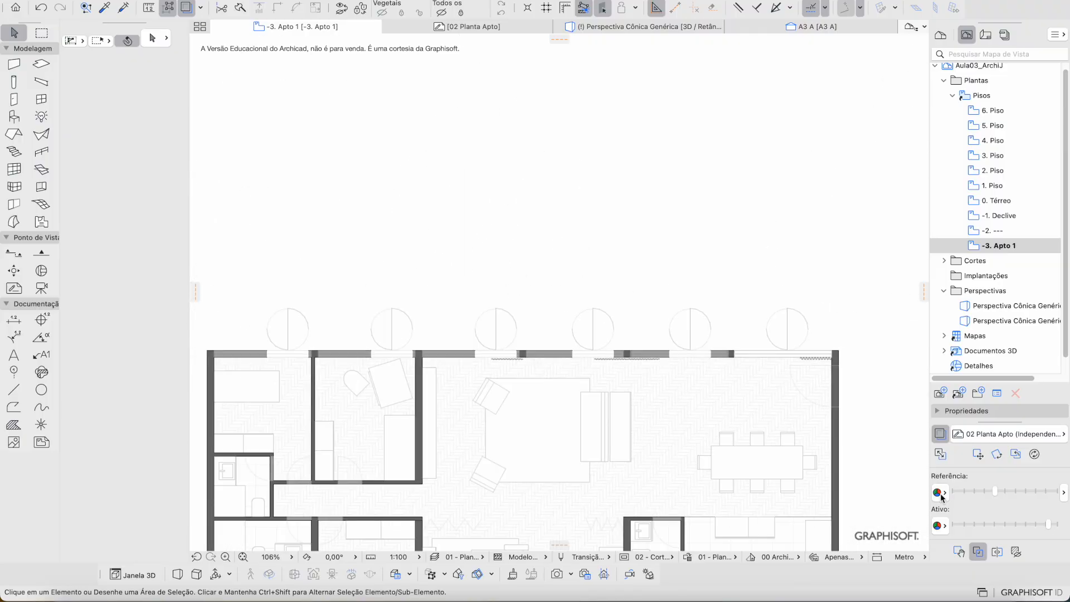
scroll(788, 359, "up", 5)
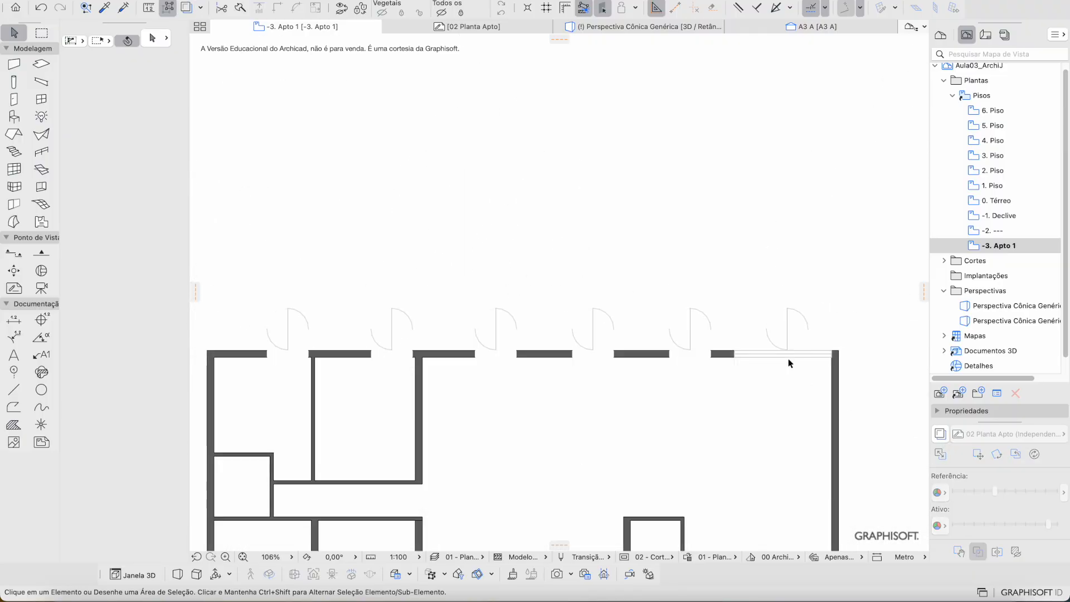
left_click(940, 434)
scroll(753, 387, "right", 2)
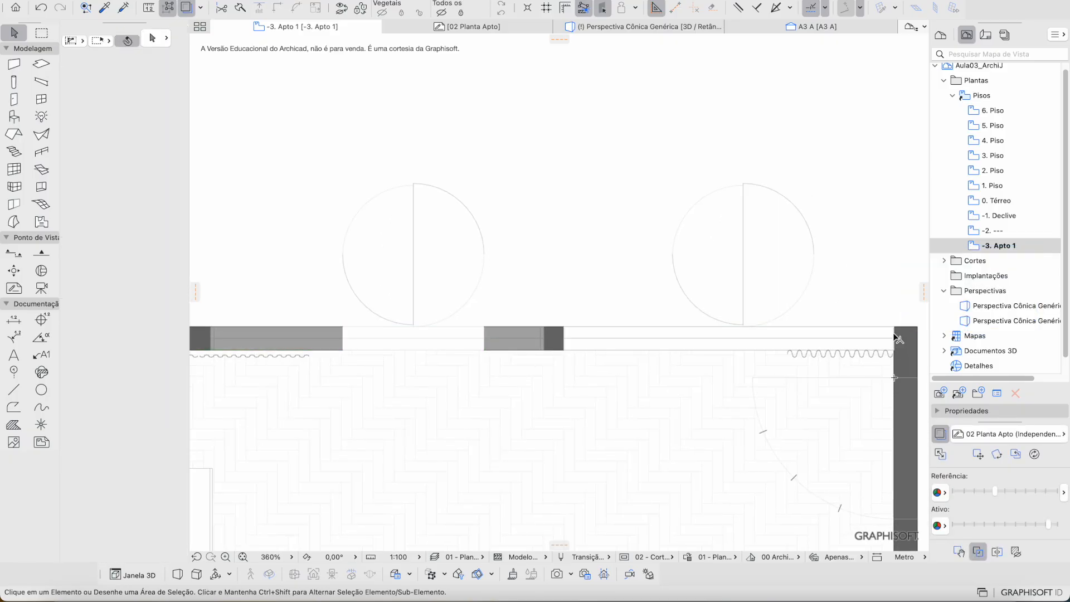
left_click(895, 335)
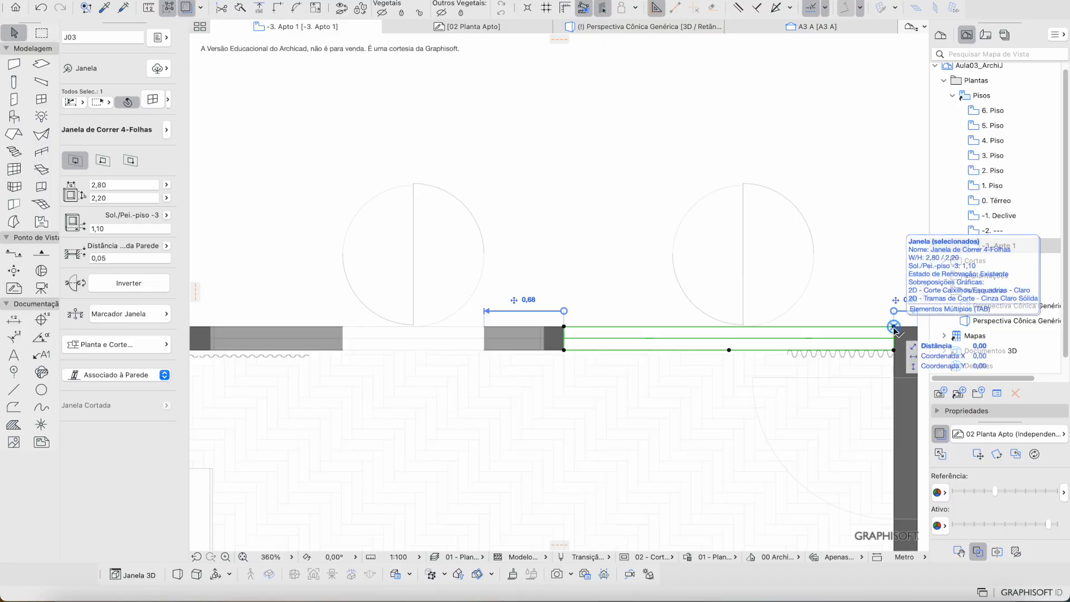
Step: Drag a copy of the four-leaf sliding window to a new spot on the top wall
middle_click_drag(894, 328, 808, 306)
left_click(806, 303)
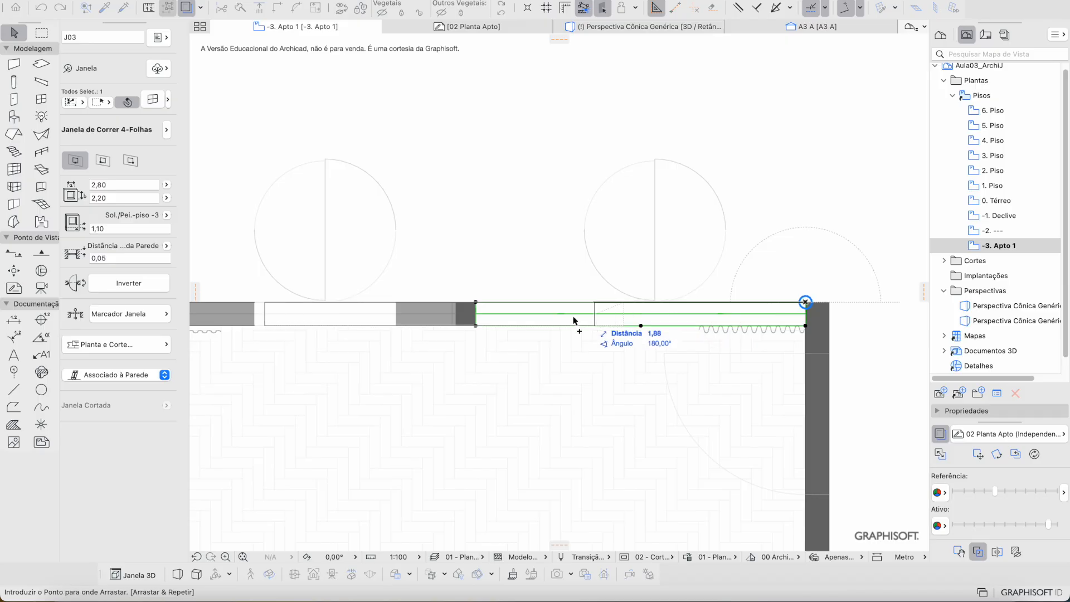
scroll(603, 301, "left", 3)
left_click(560, 297)
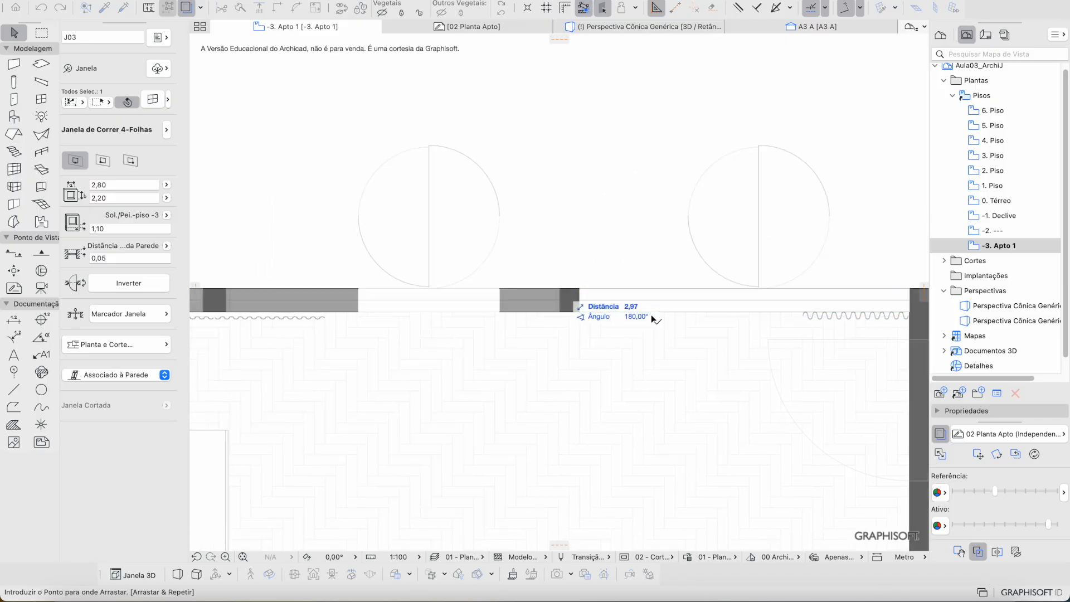
Step: Tint the trace reference floor with the custom orange colour
left_click(940, 492)
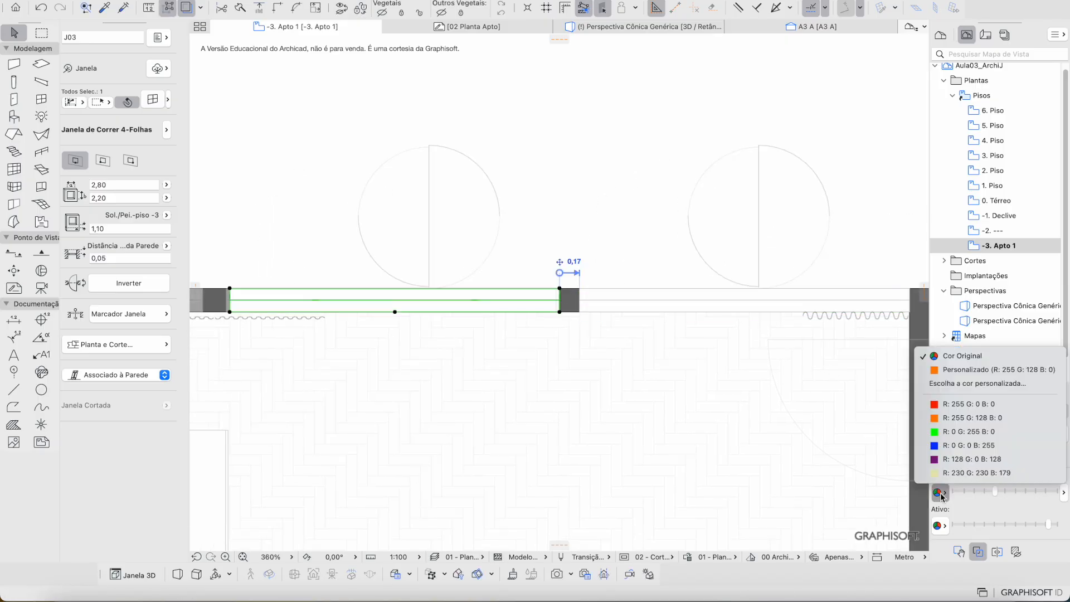
left_click(951, 370)
scroll(557, 287, "up", 3)
Step: Copy the window into the next gaps on either side of the top-wall pillars
left_click(555, 286)
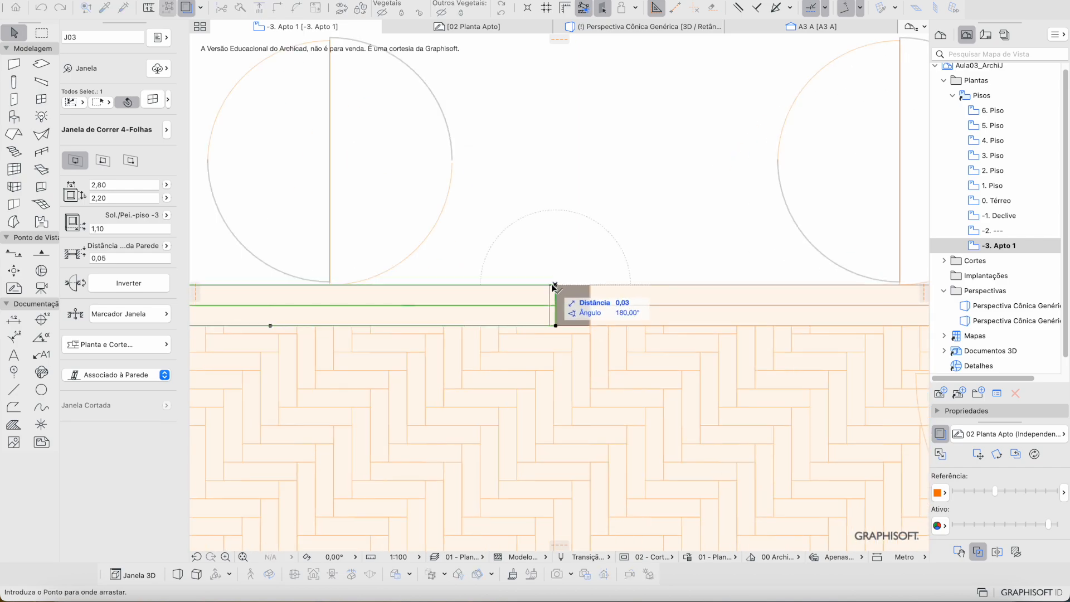
scroll(552, 287, "up", 3)
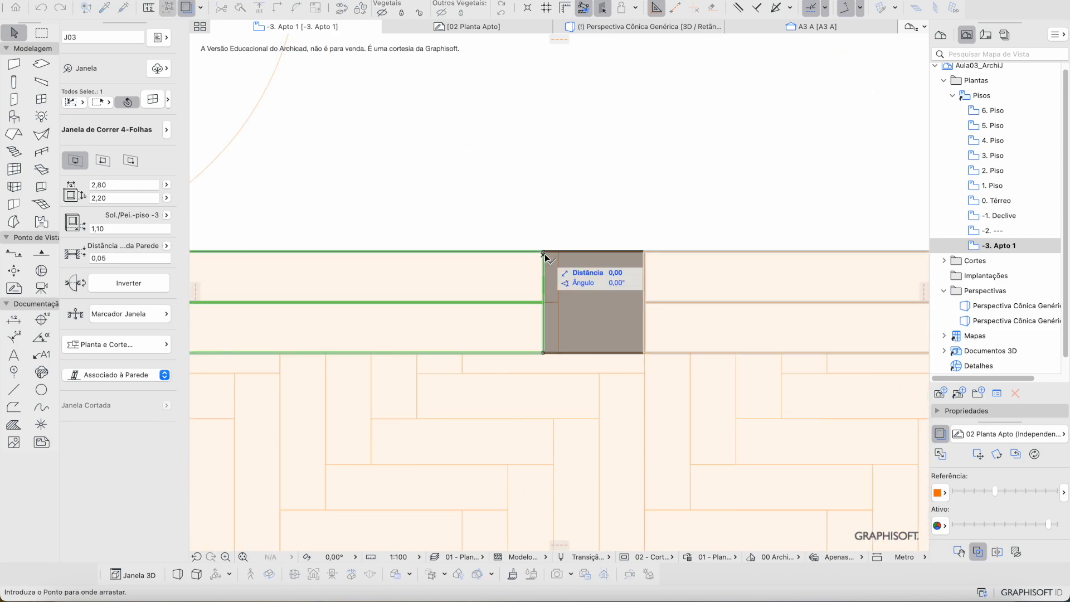
scroll(547, 257, "down", 5)
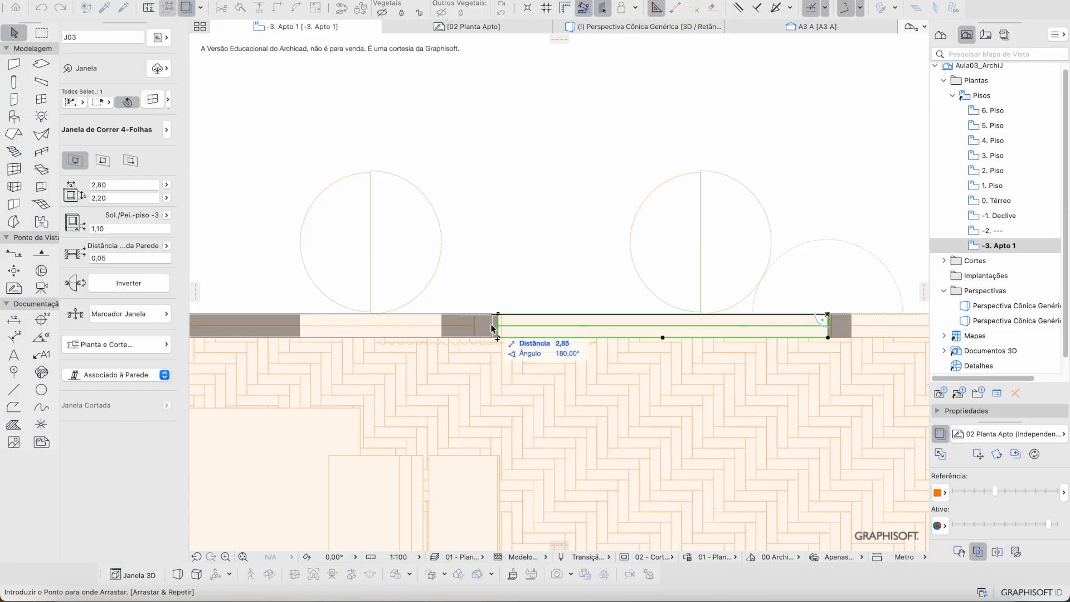
scroll(492, 329, "up", 3)
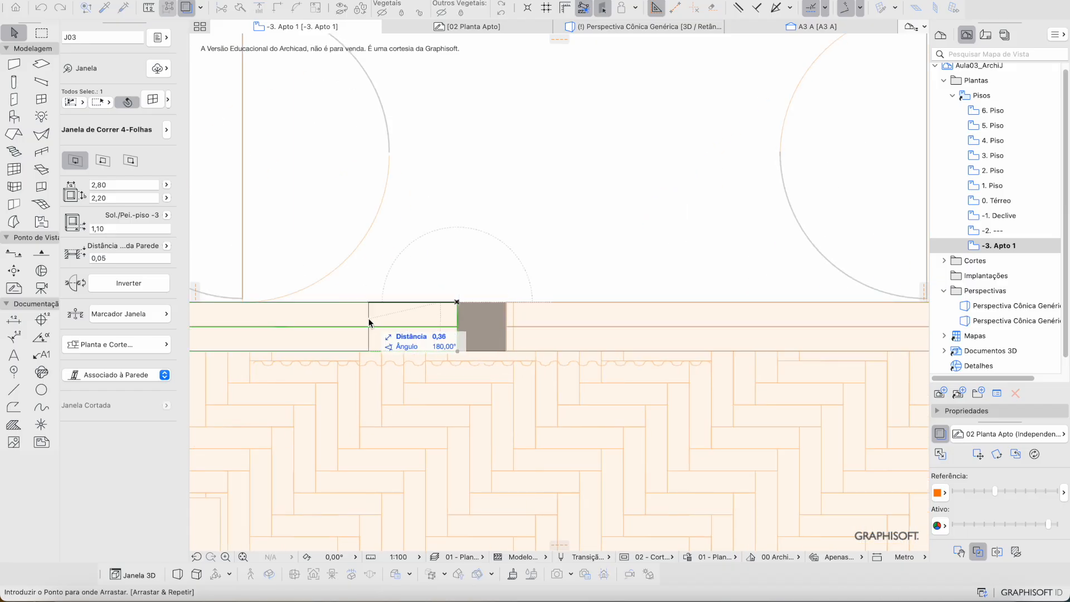
scroll(369, 322, "down", 4)
middle_click_drag(384, 323, 654, 330)
scroll(462, 318, "up", 1)
middle_click_drag(323, 308, 494, 304)
scroll(454, 314, "up", 2)
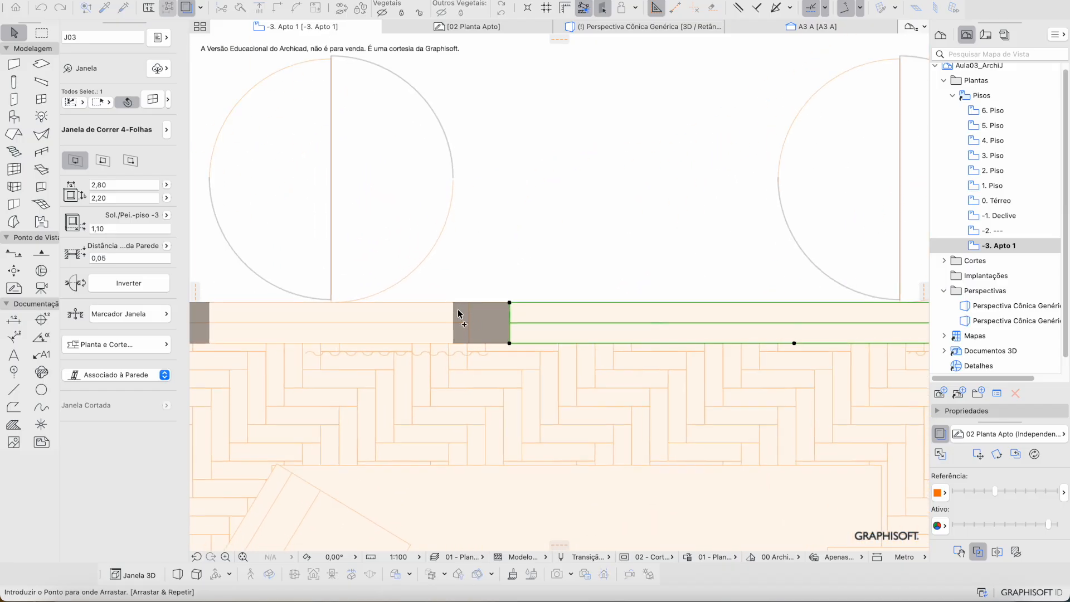
scroll(622, 300, "down", 4)
middle_click_drag(621, 300, 892, 289)
scroll(529, 289, "up", 4)
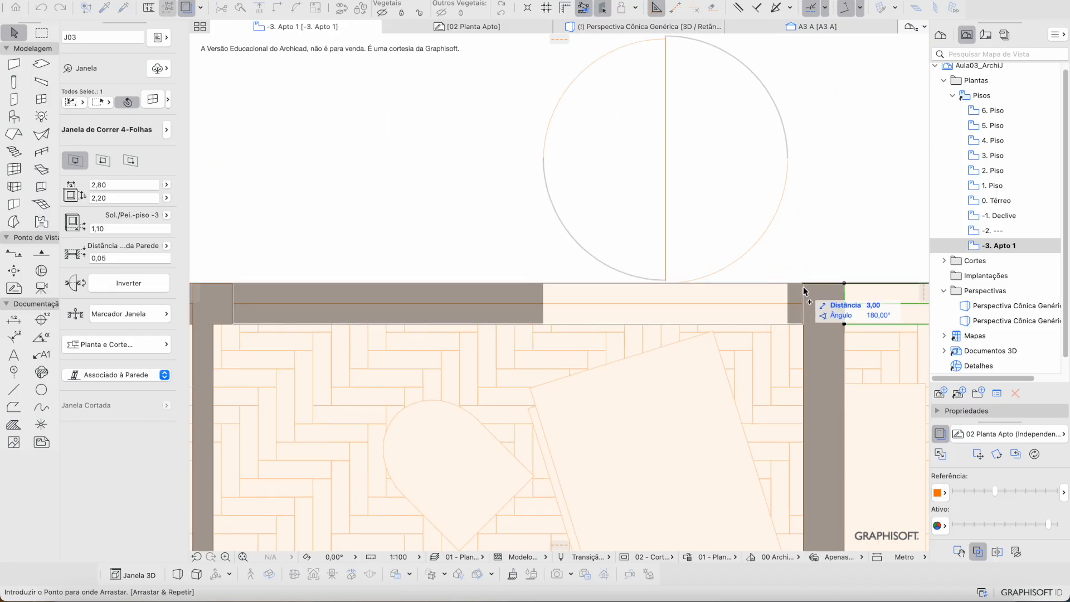
left_click(803, 290)
scroll(600, 289, "down", 1)
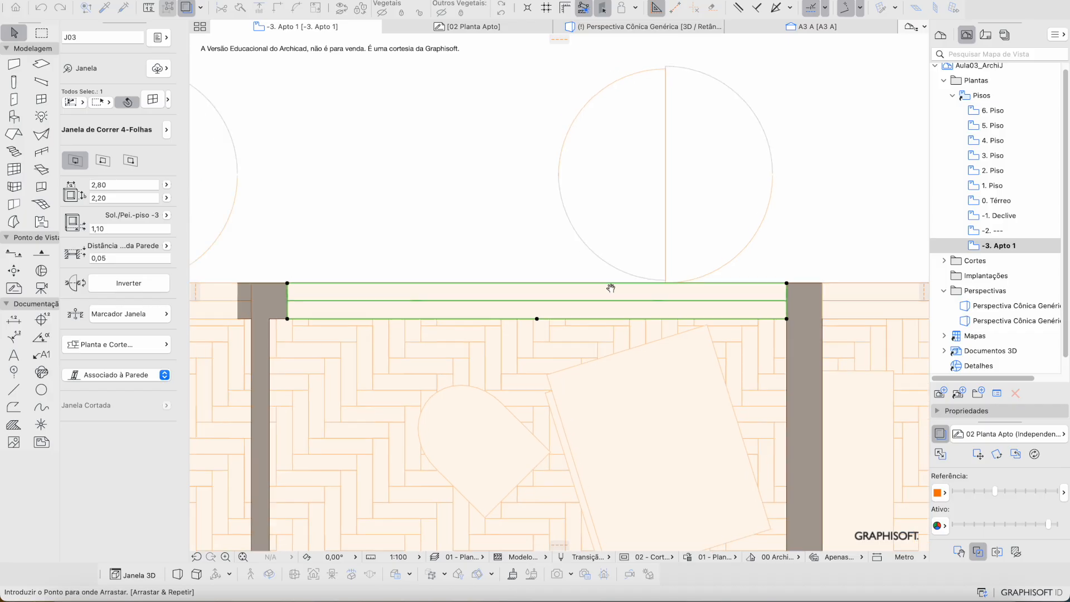
middle_click_drag(600, 289, 772, 282)
left_click(431, 278)
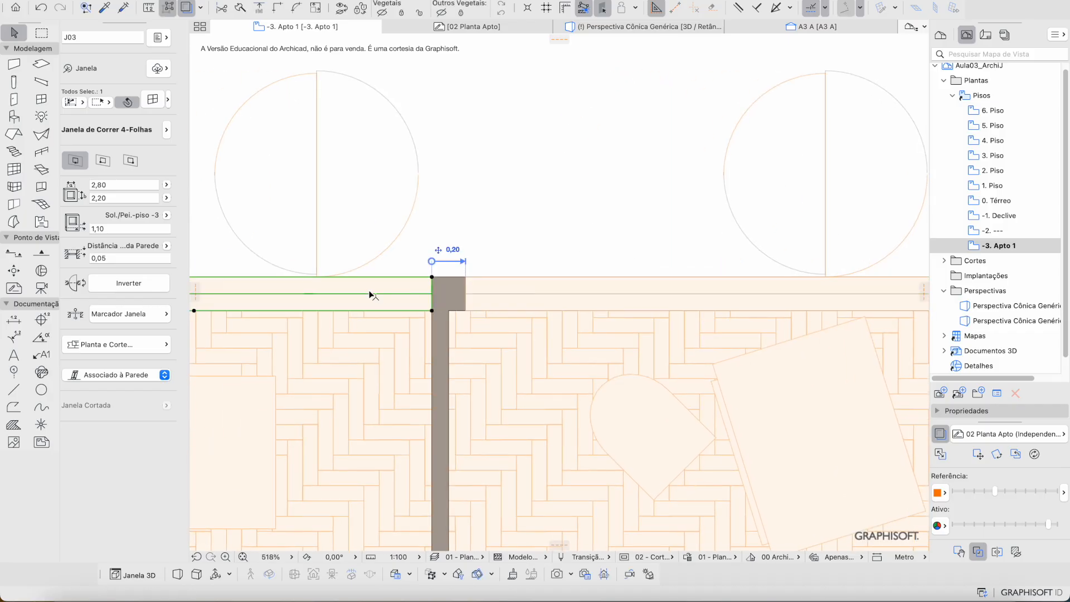
Step: Pan along the rest of the top wall to review the copies, then deselect the window
scroll(631, 289, "down", 6)
middle_click_drag(628, 290, 399, 286)
scroll(422, 280, "right", 5)
scroll(422, 280, "down", 2)
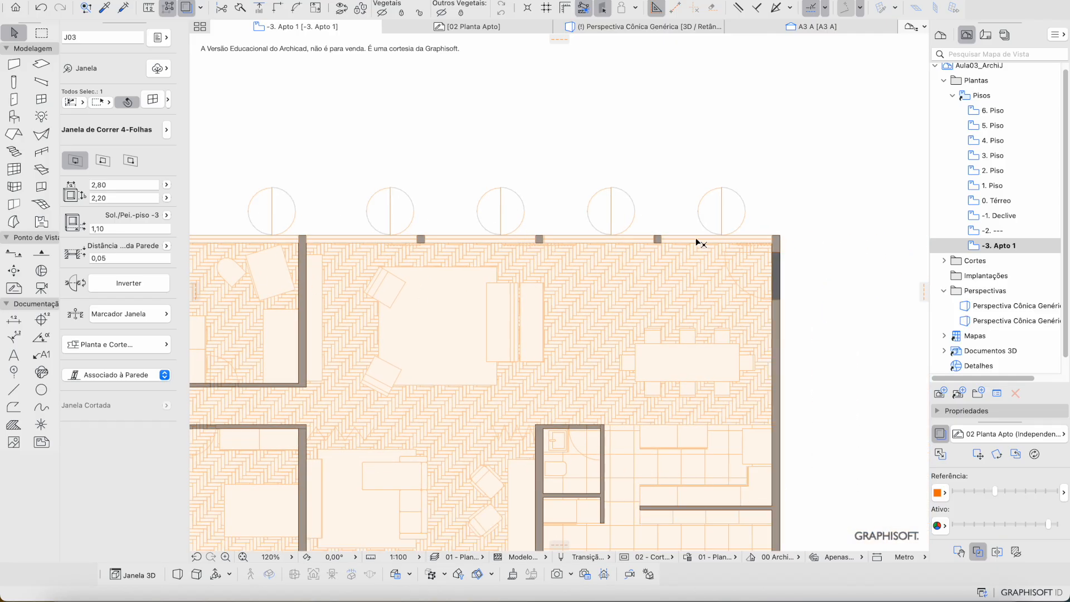
scroll(423, 212, "left", 2)
scroll(423, 212, "down", 1)
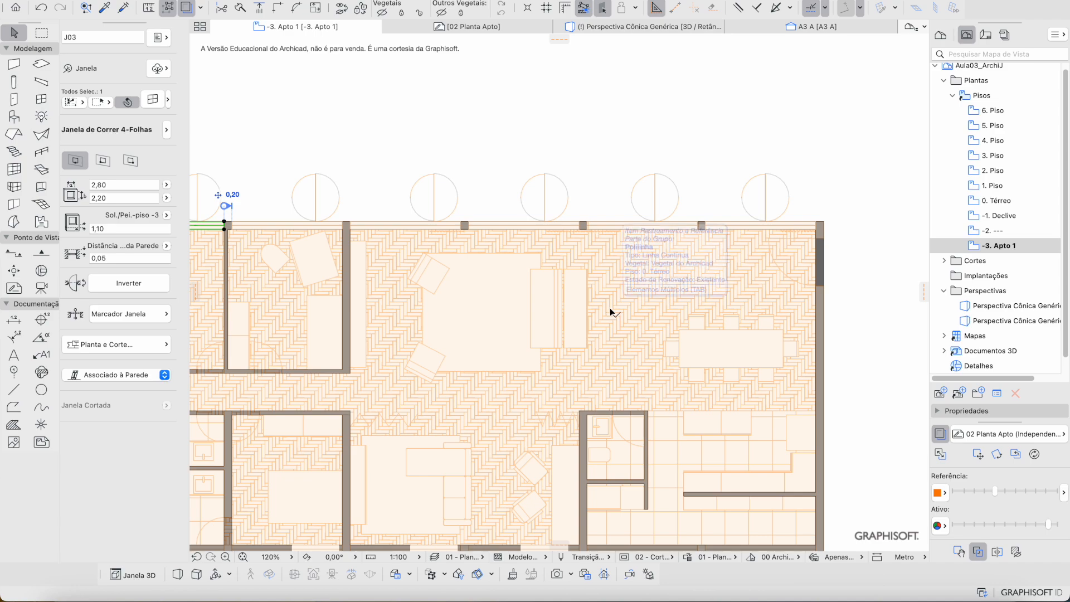
scroll(677, 330, "right", 1)
scroll(676, 330, "up", 1)
scroll(676, 330, "right", 1)
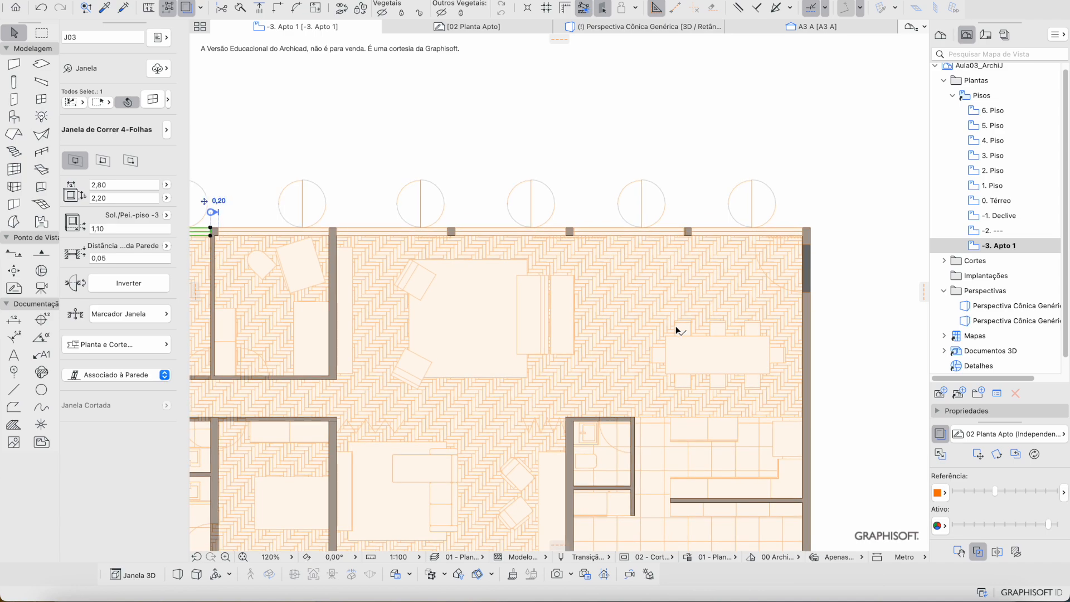
scroll(685, 266, "left", 3)
scroll(685, 265, "down", 1)
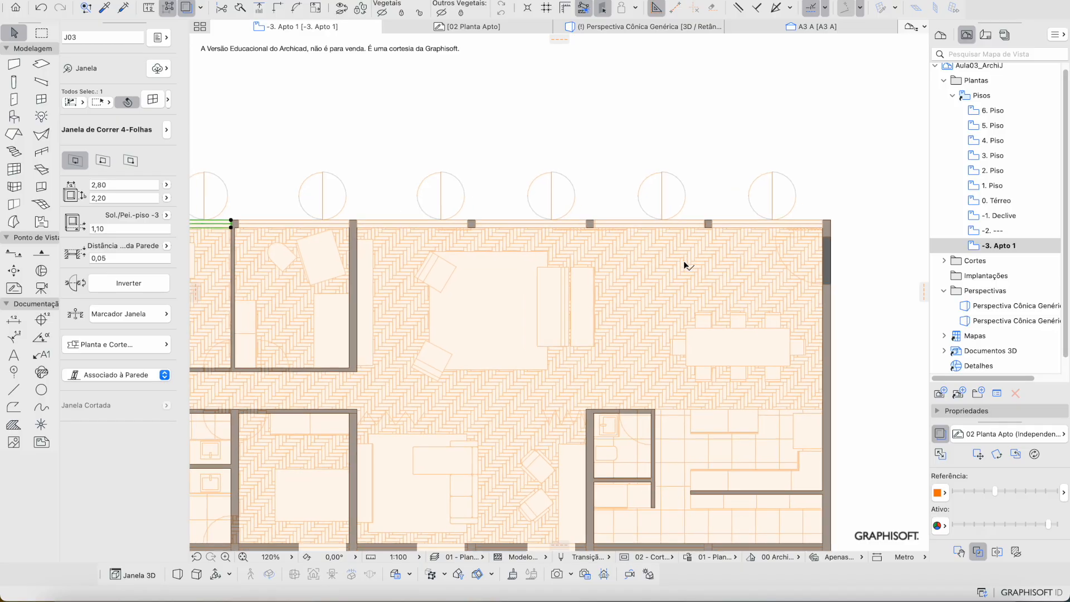
scroll(686, 266, "left", 10)
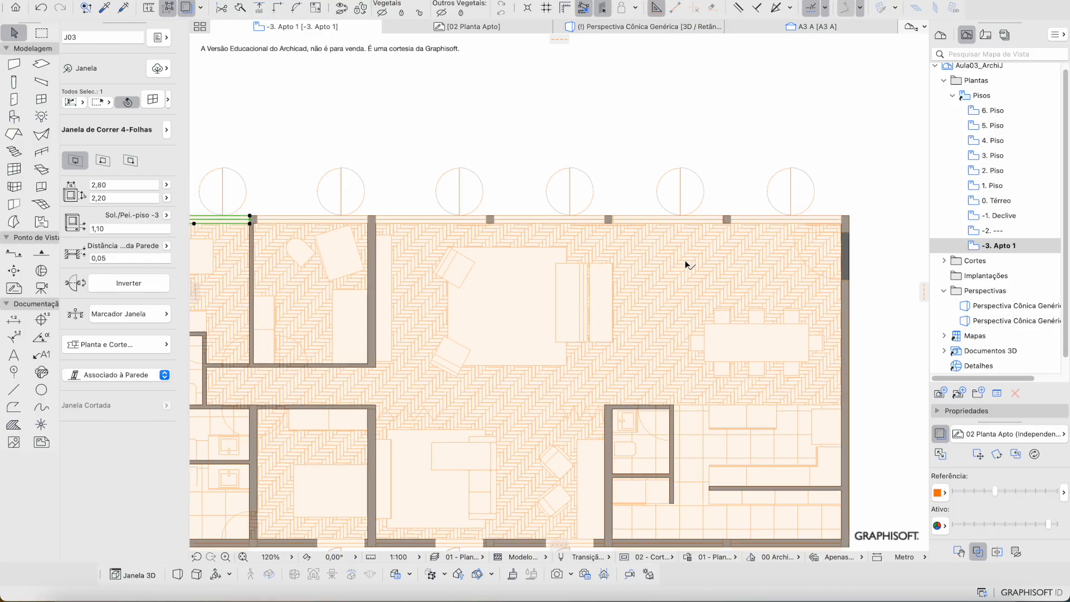
scroll(362, 269, "down", 5)
scroll(361, 269, "down", 1)
scroll(361, 270, "left", 1)
key("Escape")
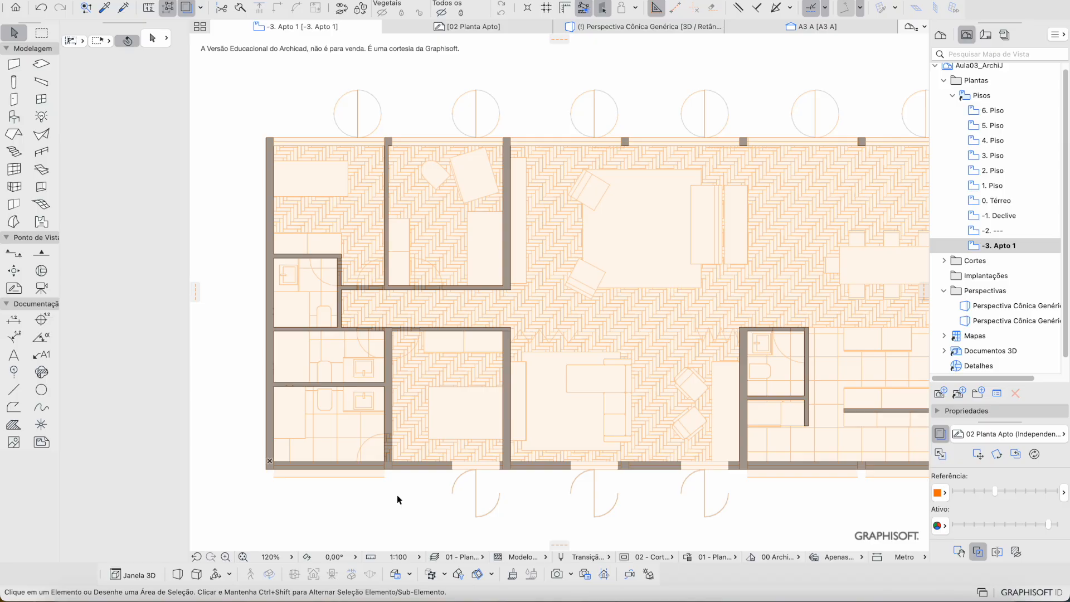
Step: Place a sliding window, J04, on the bottom wall and set its opening side
scroll(299, 500, "up", 5)
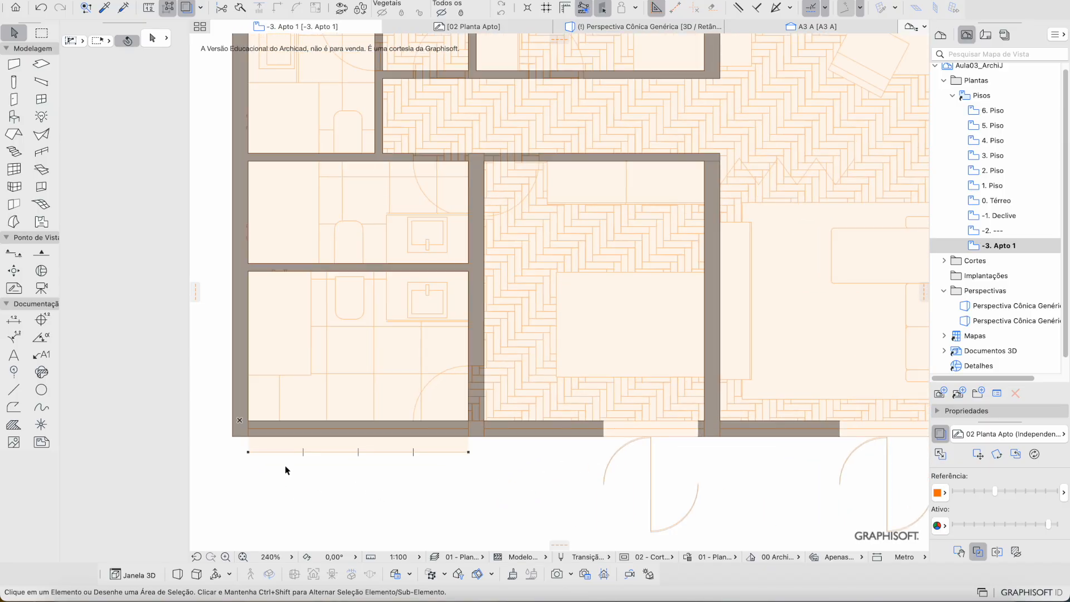
scroll(289, 437, "up", 2)
key("j")
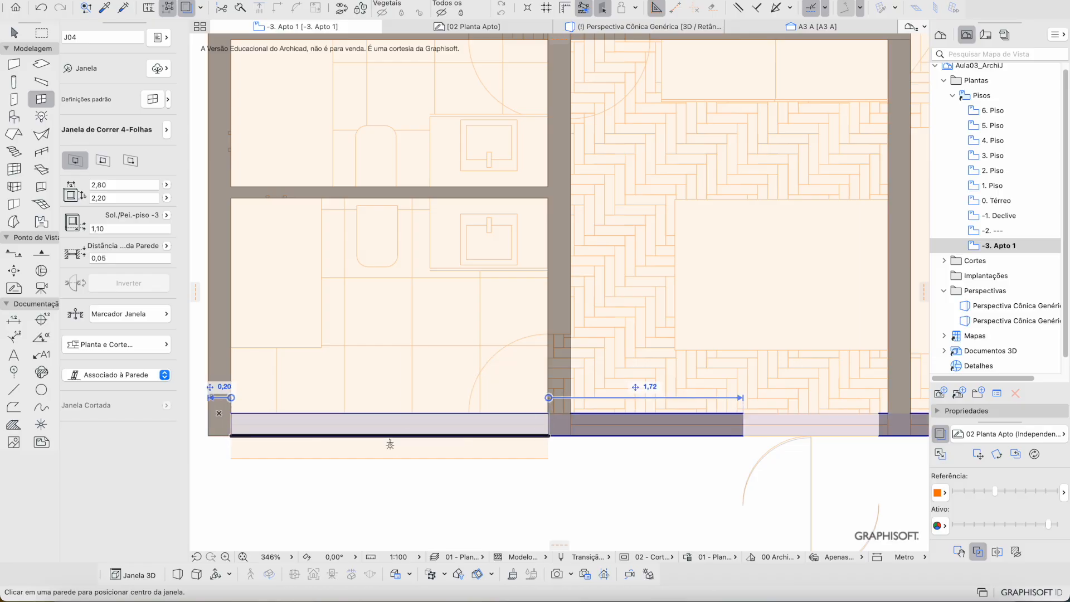
left_click(389, 445)
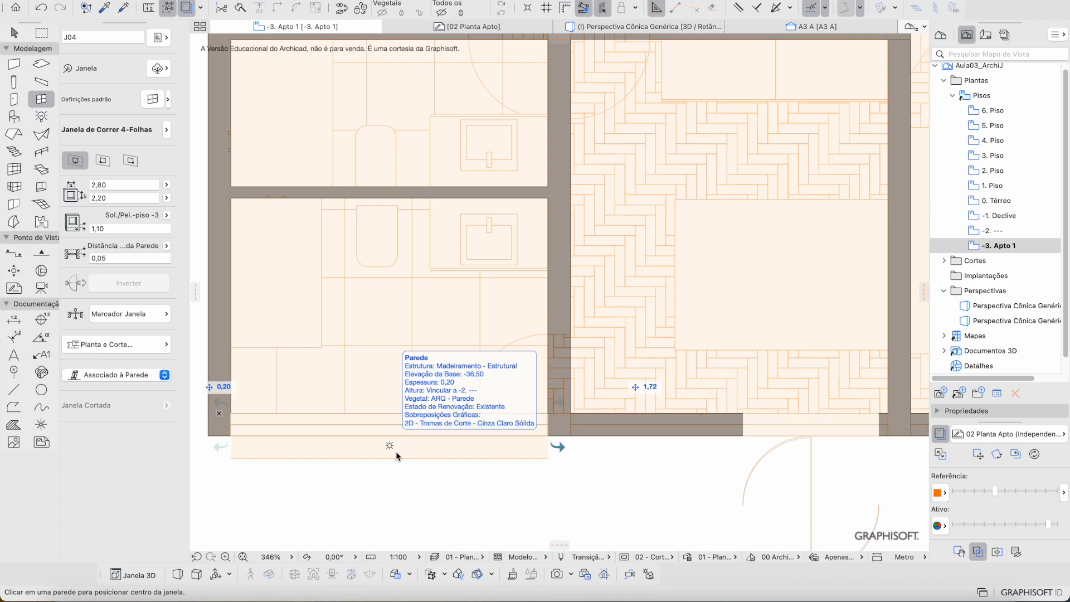
left_click(537, 477)
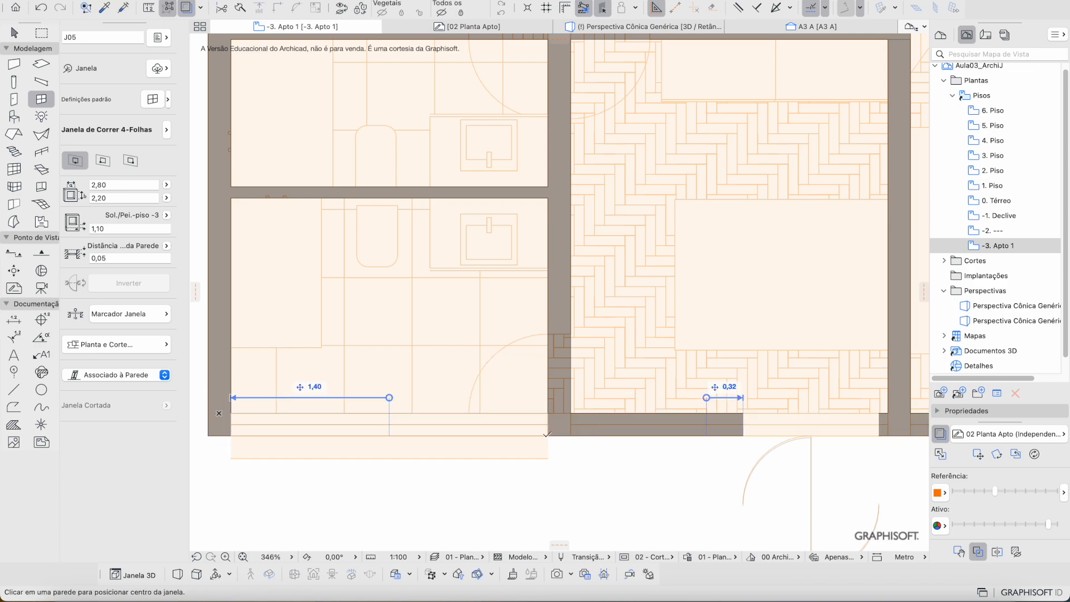
scroll(549, 429, "up", 3)
Step: Resize window J04 to 1,82 wide and nudge it to the right
left_click(550, 406)
key("Escape")
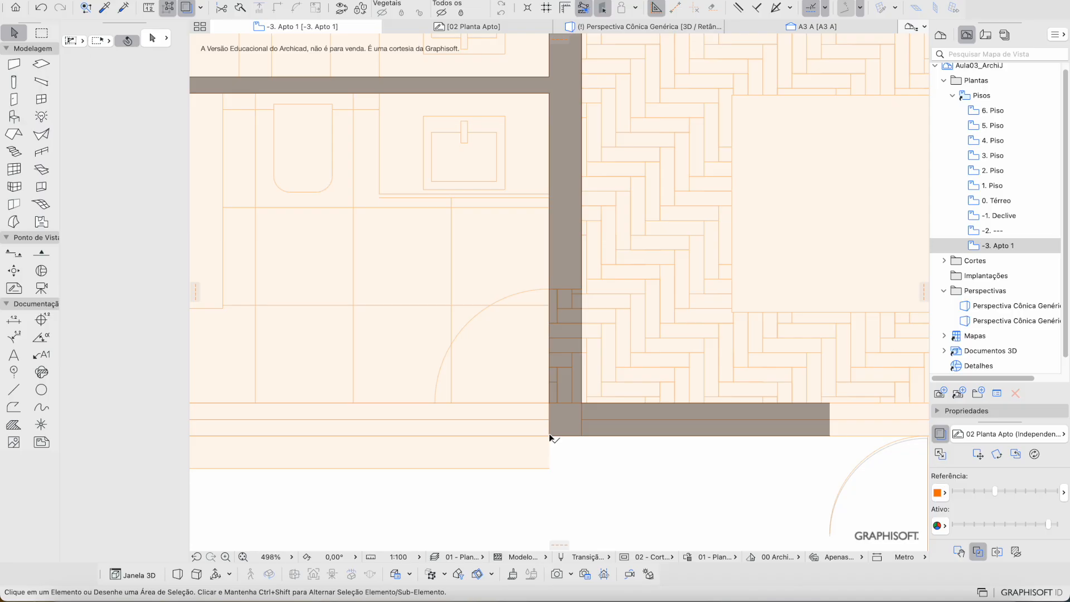
left_click(549, 435)
left_click_drag(549, 435, 549, 403)
left_click(533, 435)
left_click_drag(550, 403, 567, 402, "alt")
scroll(568, 406, "down", 3)
Step: Copy the window repeatedly along the wall at 3,00 spacing into each gap
middle_click_drag(581, 406, 481, 407)
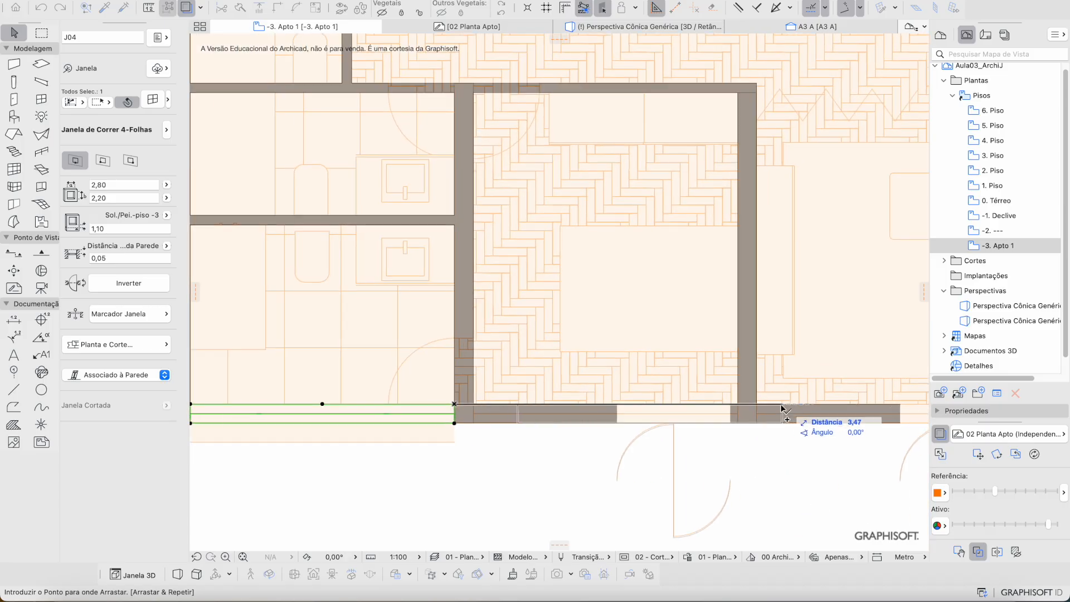
key("super+shift+d")
left_click(738, 406)
scroll(619, 404, "down", 2)
middle_click_drag(616, 399, 334, 401)
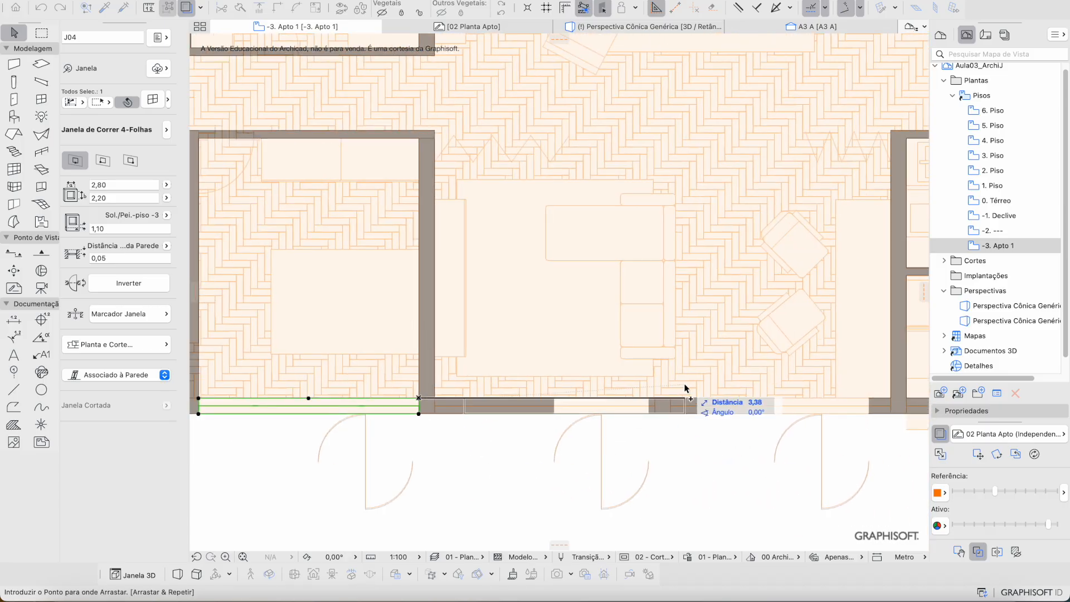
left_click(655, 398)
left_click(655, 399)
scroll(696, 402, "right", 5)
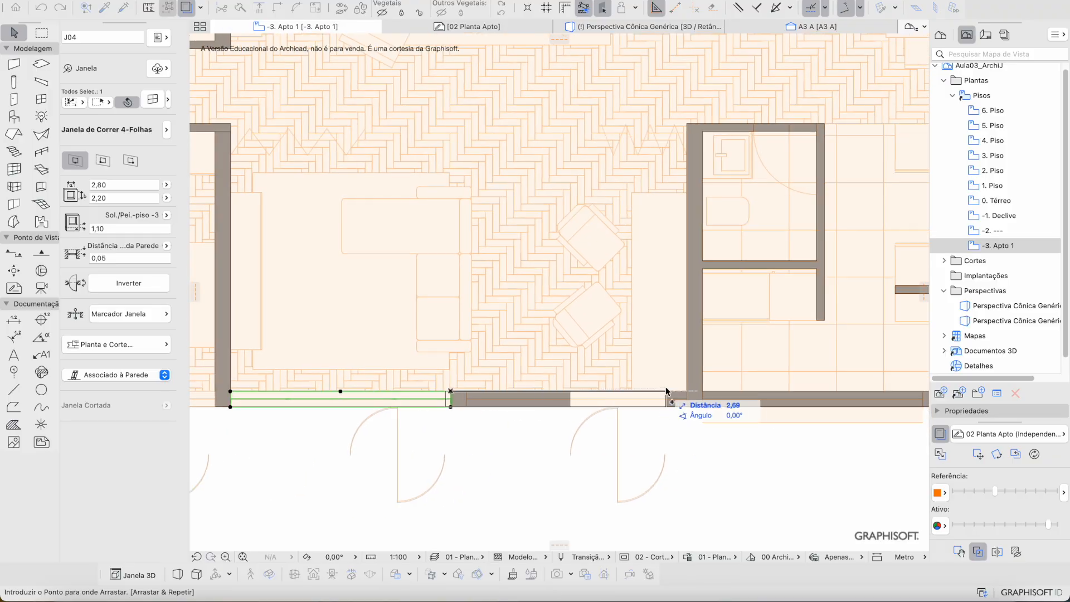
left_click(687, 399)
left_click(687, 399)
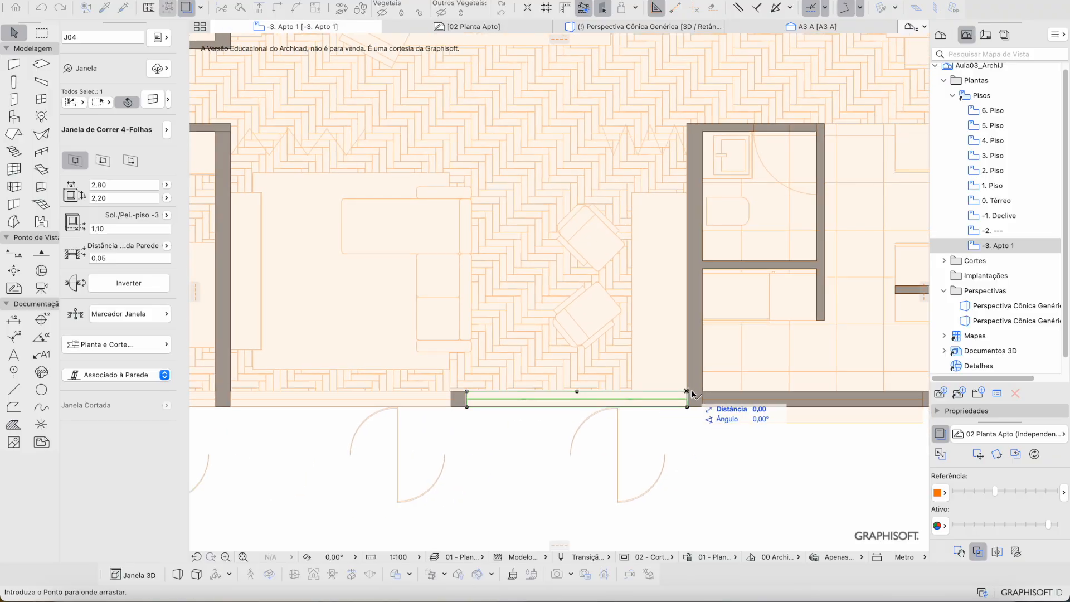
scroll(691, 400, "right", 5)
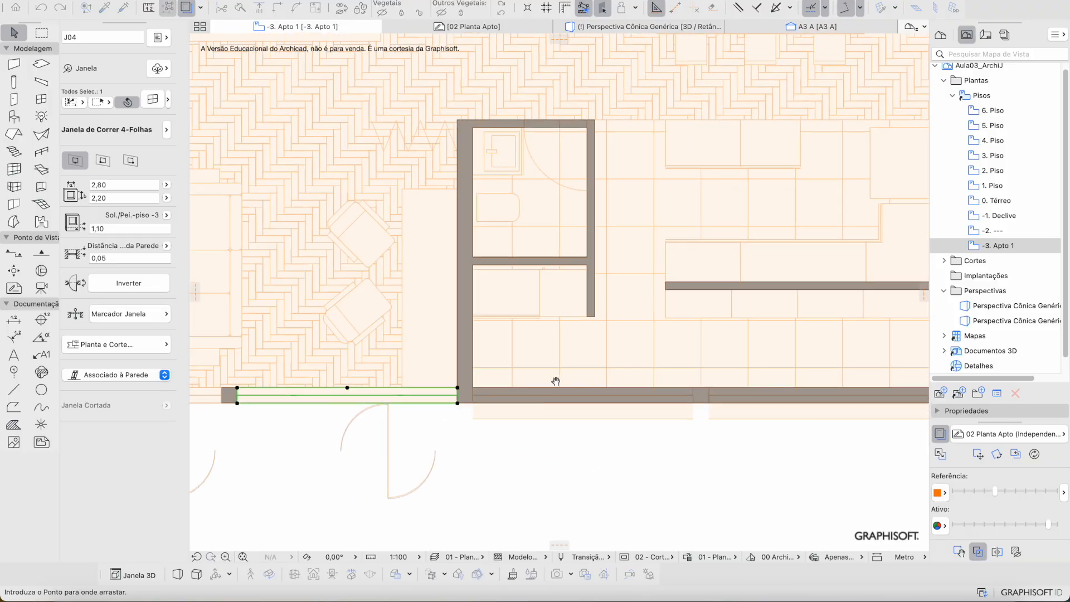
left_click(692, 399)
scroll(709, 385, "right", 5)
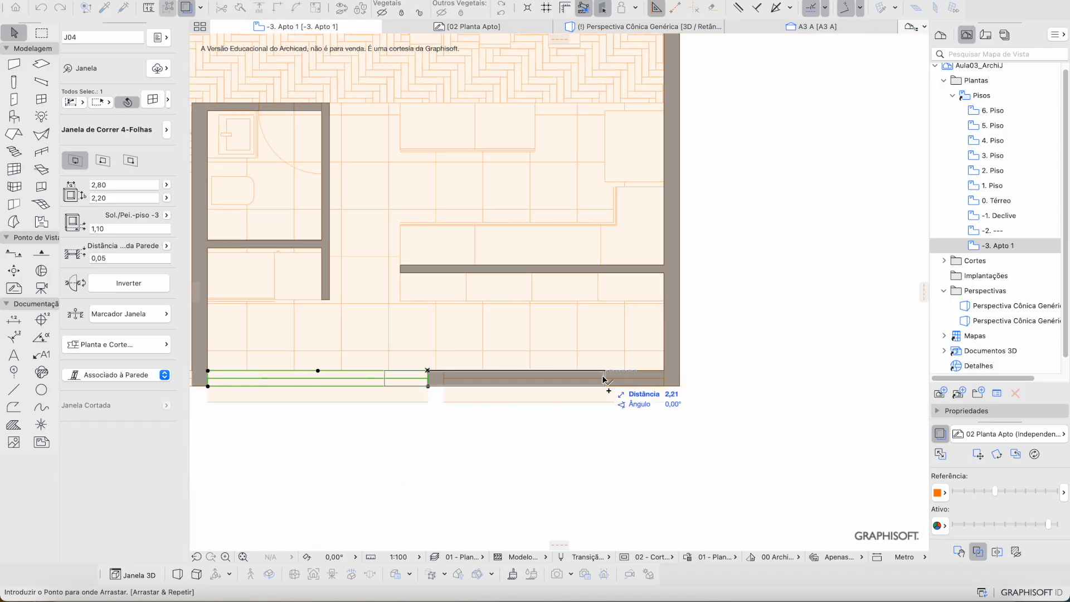
left_click(665, 372)
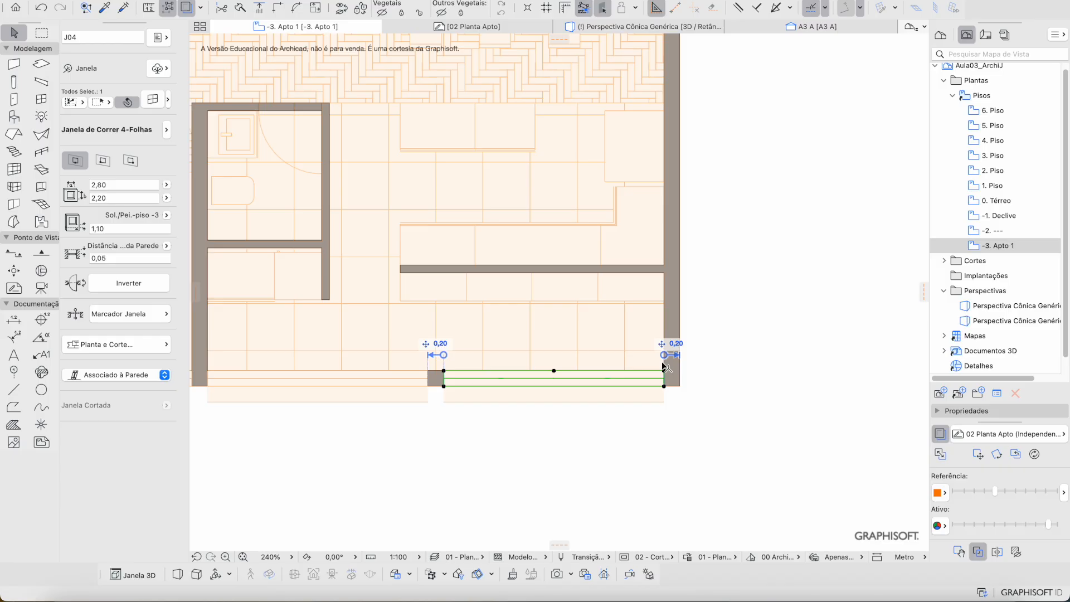
scroll(669, 301, "down", 10)
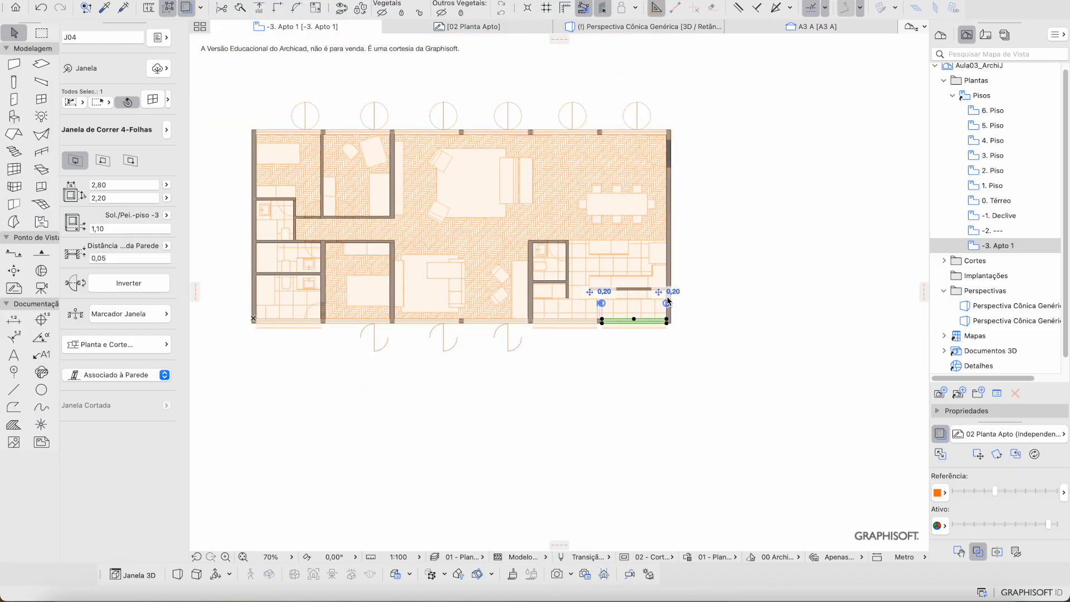
scroll(594, 365, "up", 6)
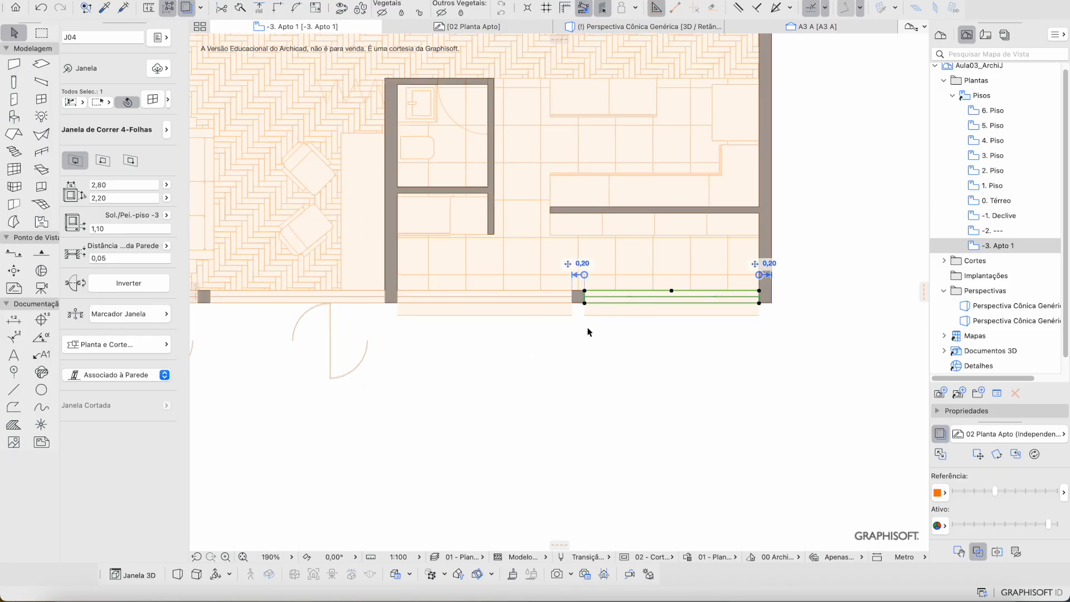
Step: Deselect the window and zoom out to view the whole -3. Apto 1 floor plan
left_click(580, 400)
scroll(581, 402, "down", 3)
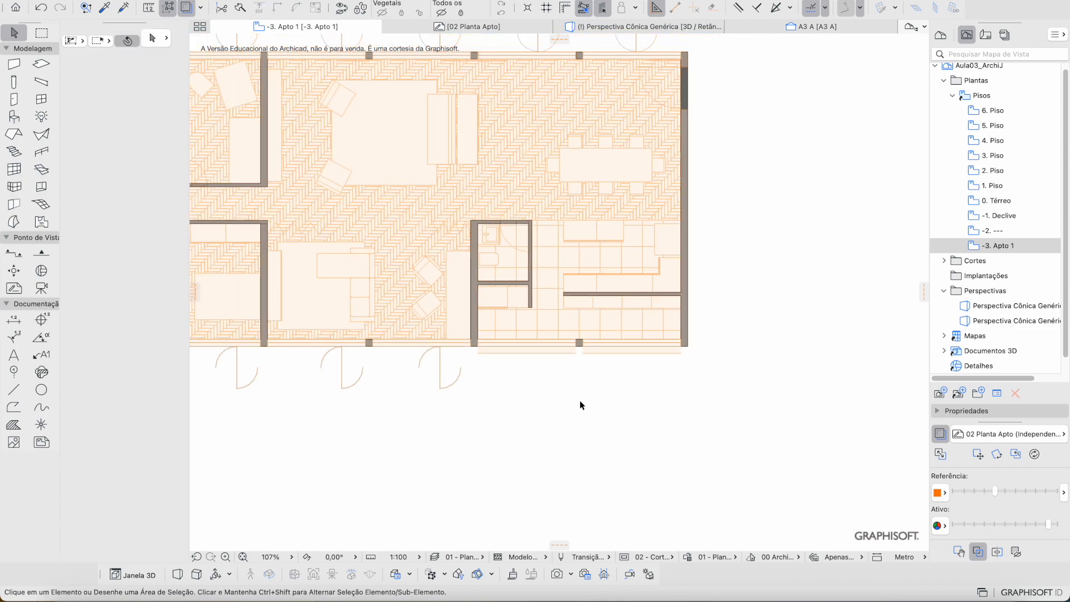
scroll(580, 400, "up", 3)
scroll(580, 400, "left", 5)
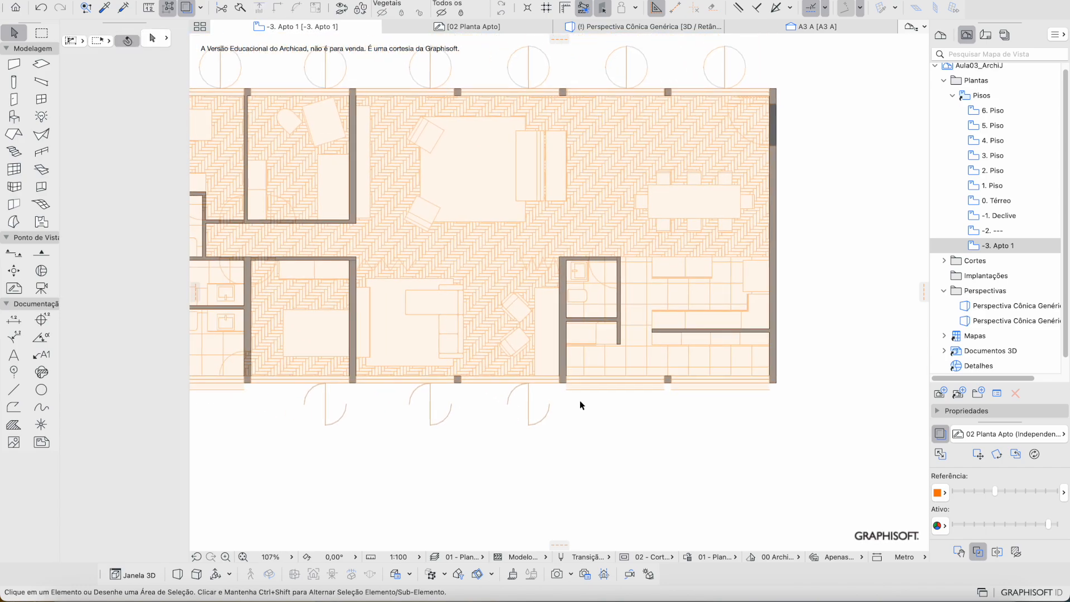
scroll(550, 176, "left", 2)
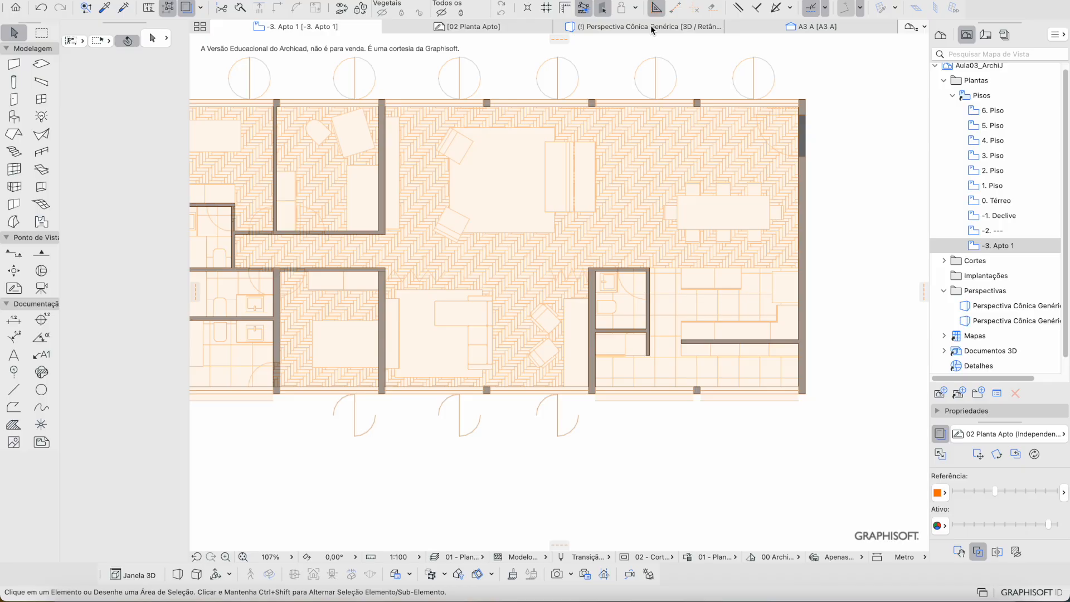
Step: Switch to the 3D perspective and orbit round to the glazed front facade
left_click(649, 27)
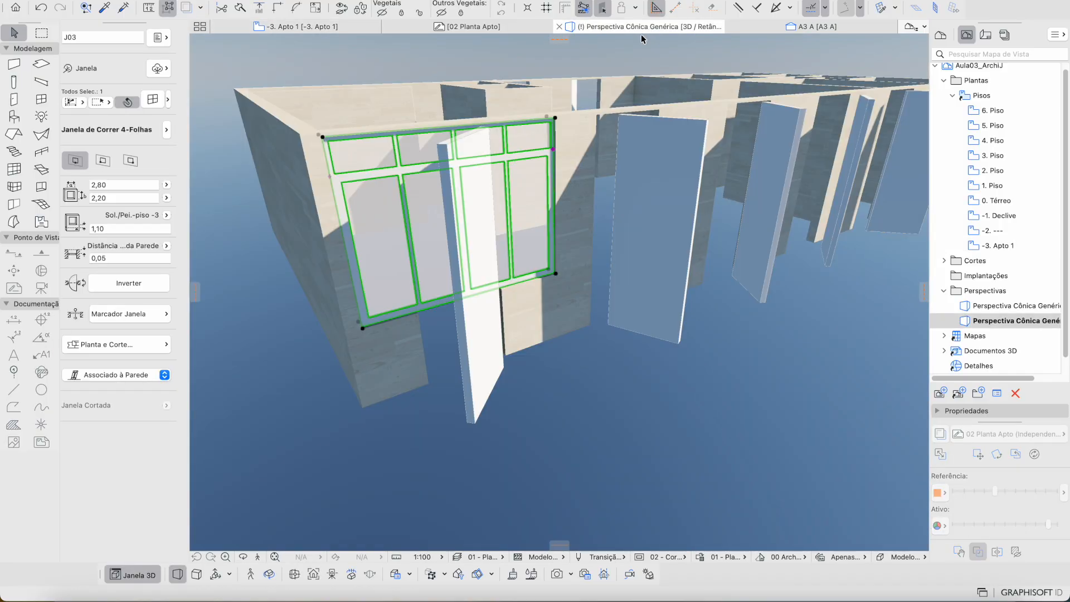
scroll(548, 208, "right", 4, "shift")
scroll(550, 209, "down", 5)
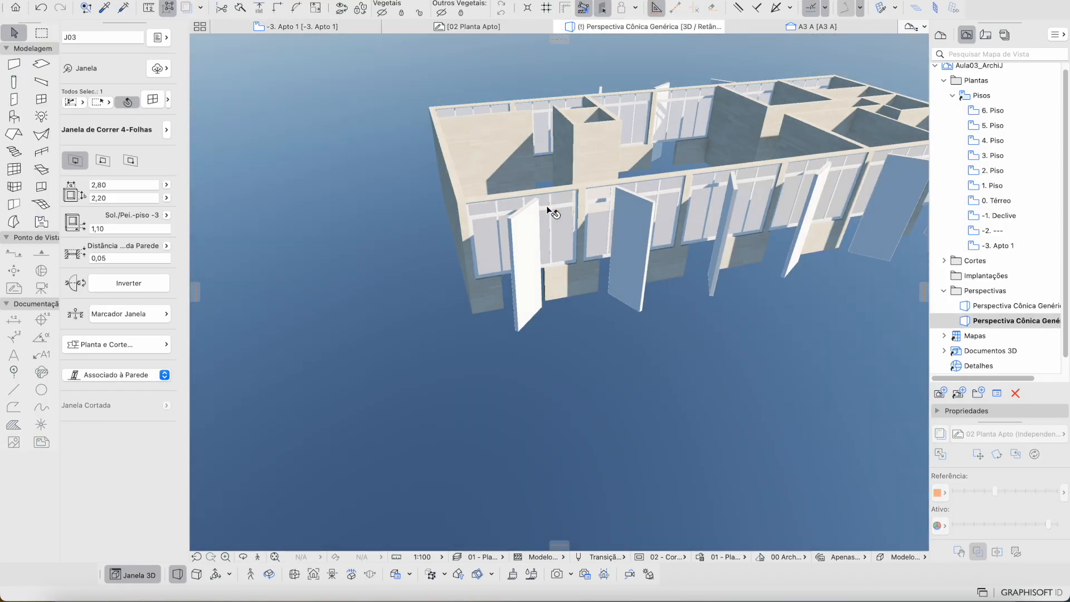
scroll(550, 209, "left", 10, "shift")
scroll(554, 208, "up", 3)
scroll(554, 208, "left", 10, "shift")
scroll(554, 208, "up", 5)
scroll(554, 207, "right", 10, "shift")
middle_click_drag(592, 225, 740, 245, "shift")
scroll(742, 246, "up", 5)
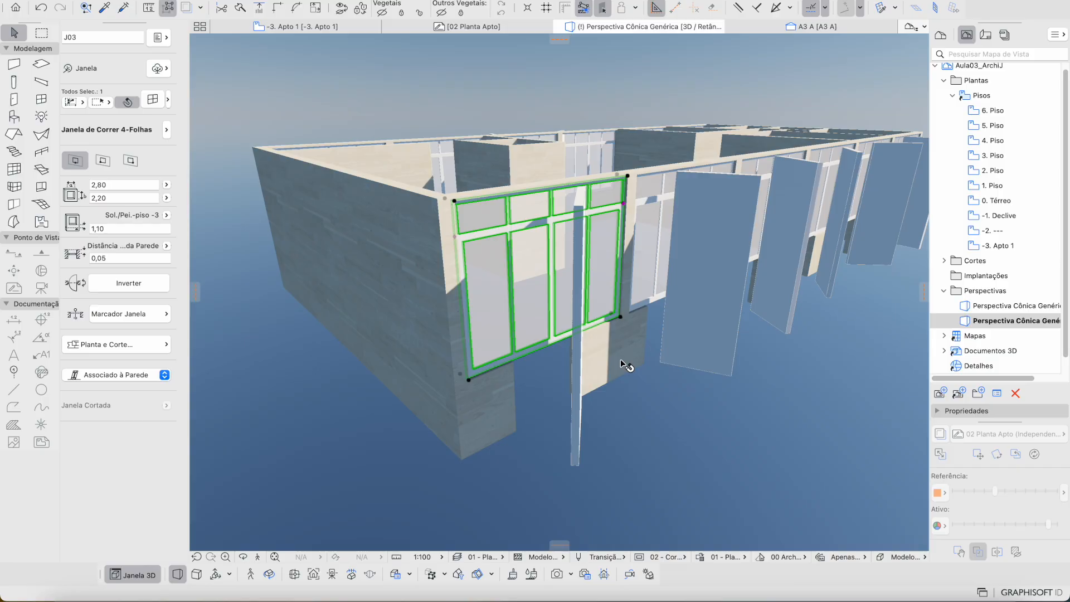
Step: Check the facade wall, clear the selection, and activate the Window tool
left_click(511, 399)
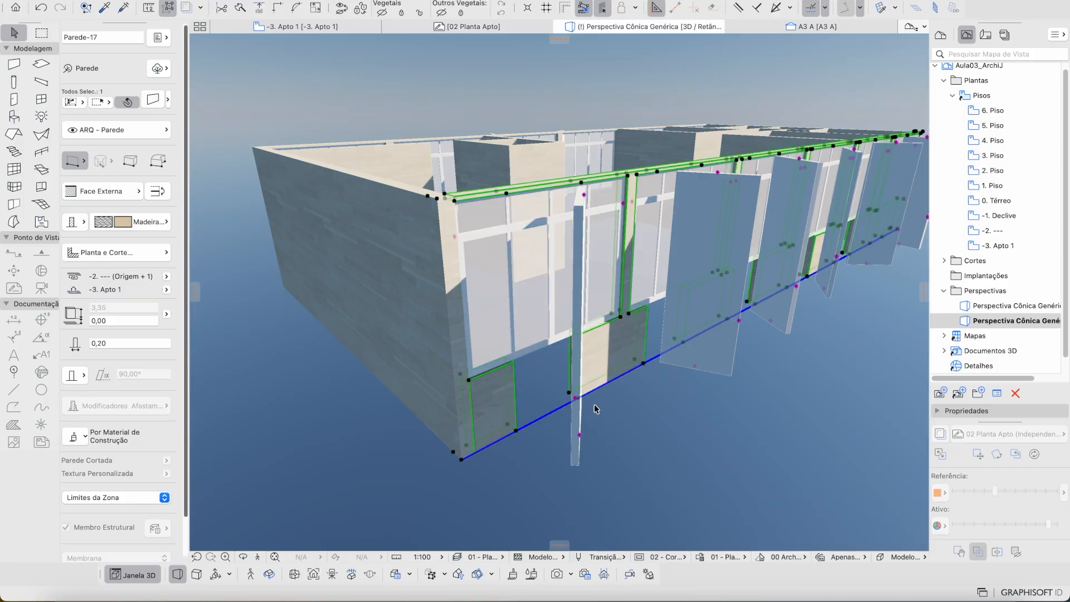
left_click(553, 387)
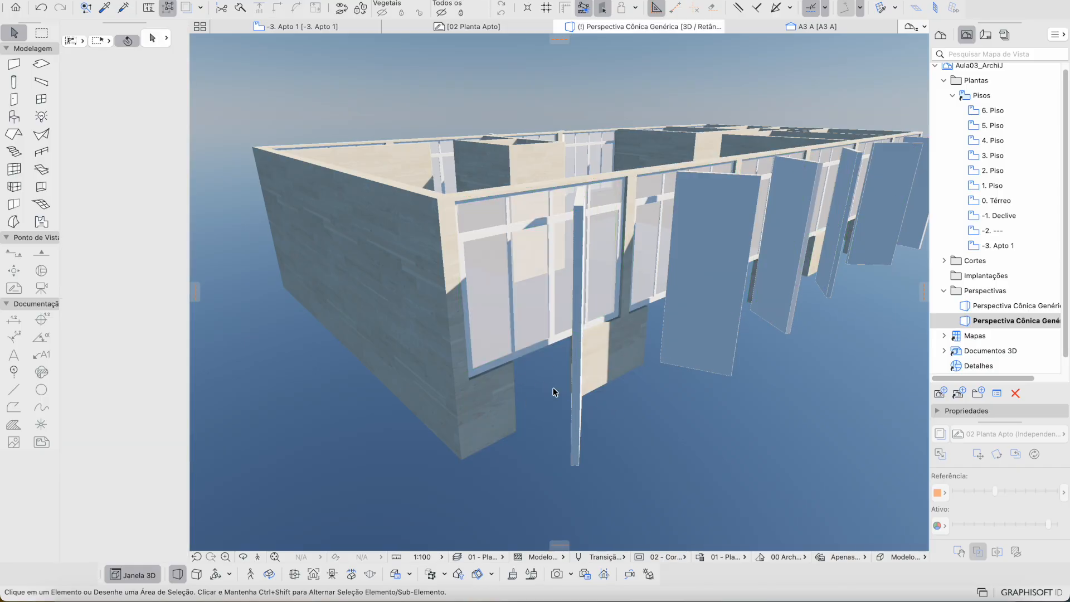
middle_click_drag(553, 388, 551, 387, "shift")
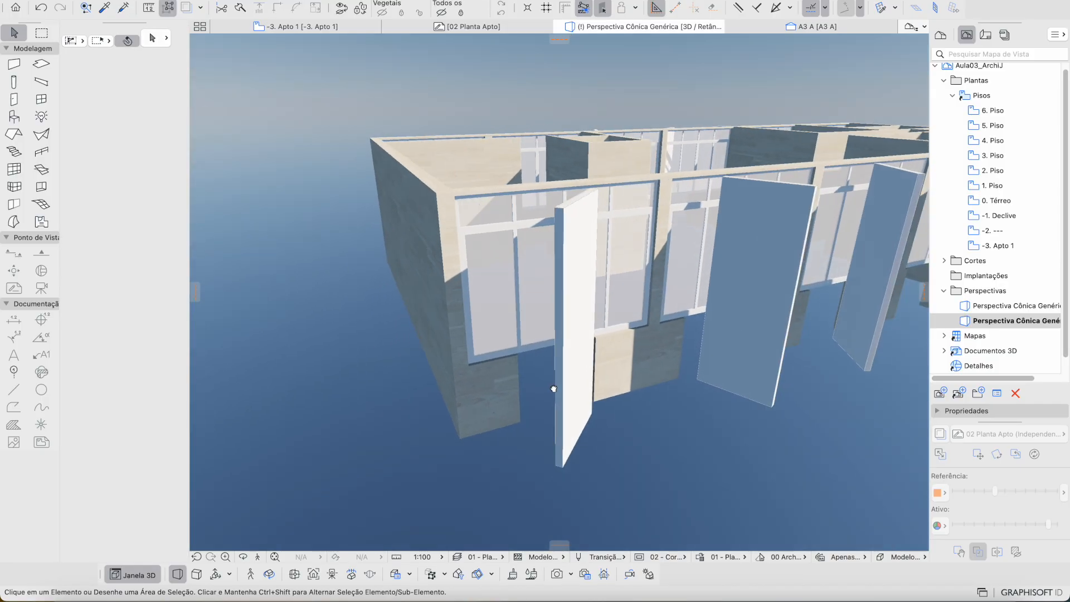
left_click(42, 99)
Step: Place the Multicaixilho favourite window J05 in the wall below the four-leaf sliding window
left_click(169, 100)
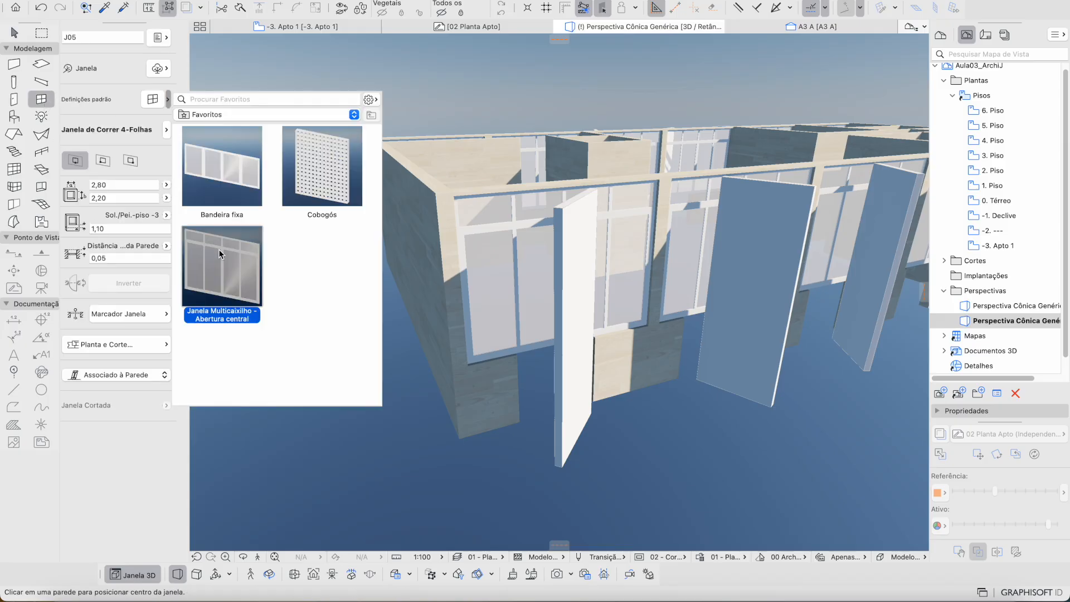
double_click(232, 165)
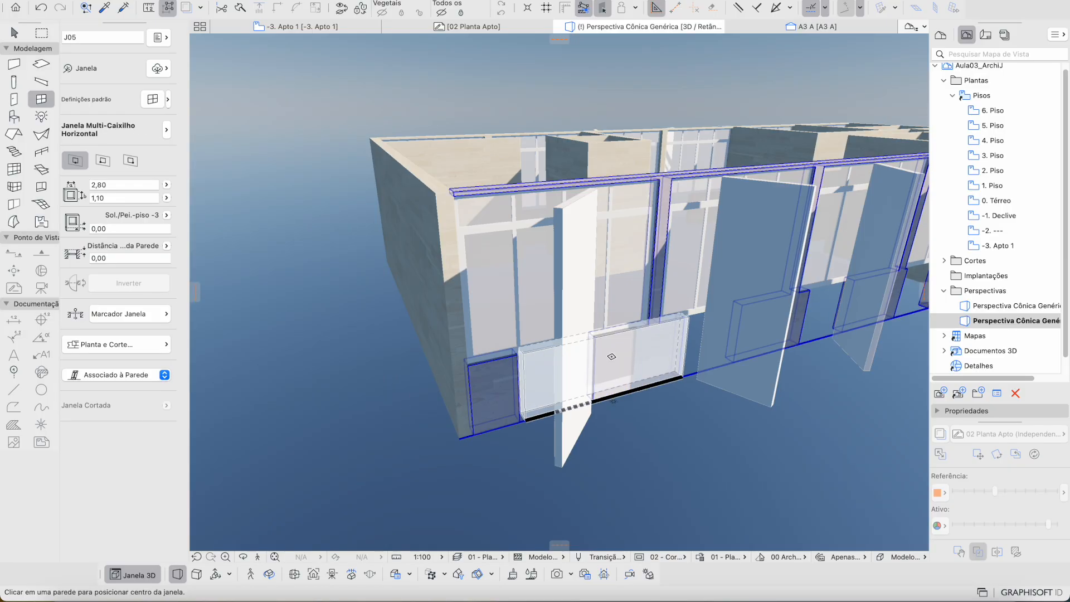
left_click(608, 359)
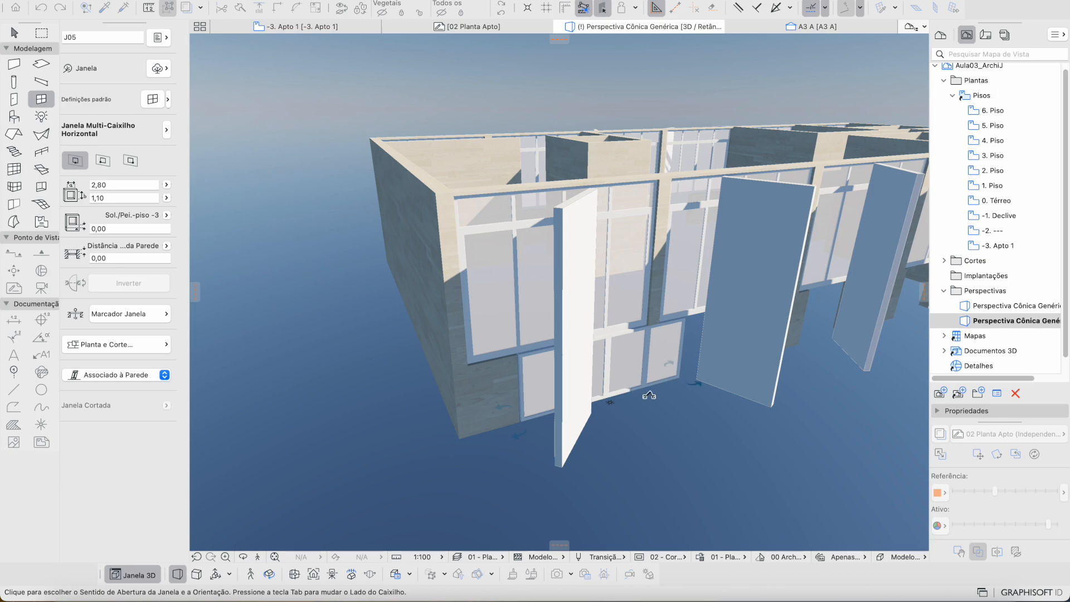
left_click(524, 423)
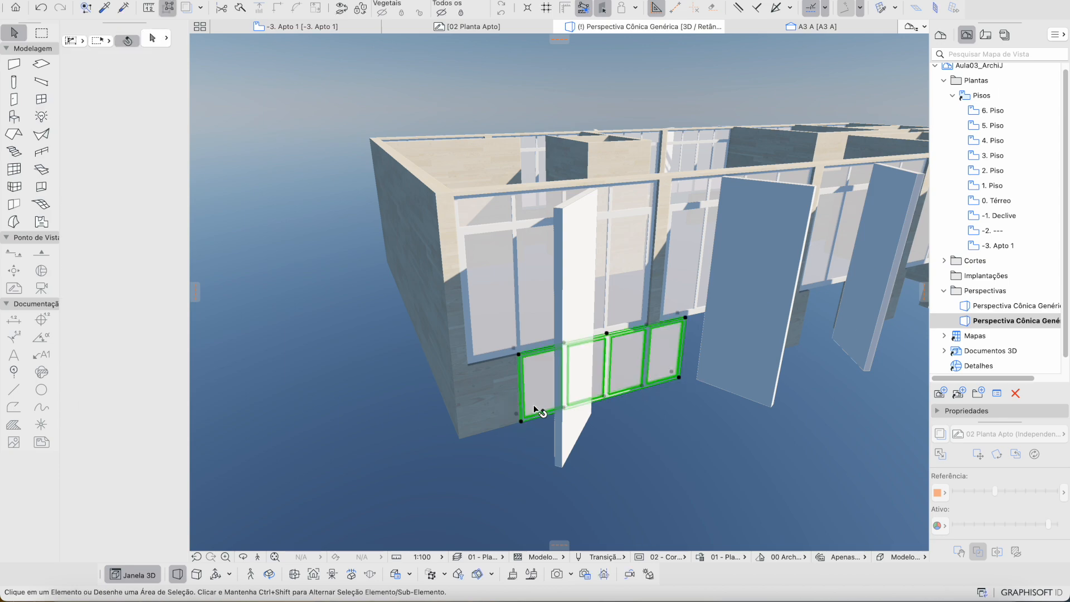
left_click_drag(524, 421, 468, 367)
key("Escape")
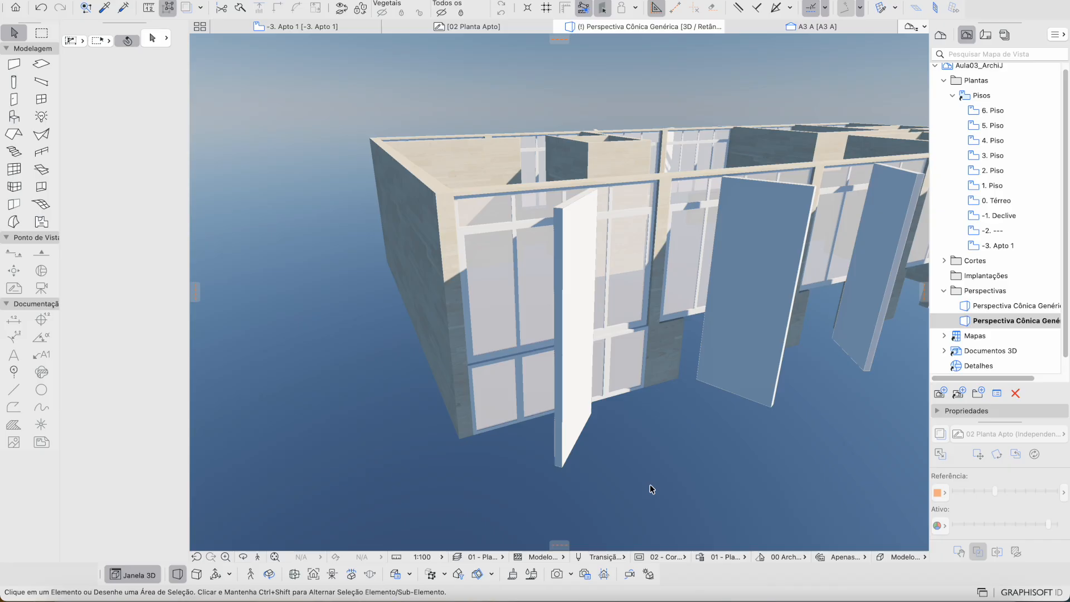
Step: Select the new low window and open its Multiplicar options without z-axis offset
left_click(495, 408)
middle_click_drag(494, 407, 494, 407, "shift")
scroll(427, 333, "up", 2)
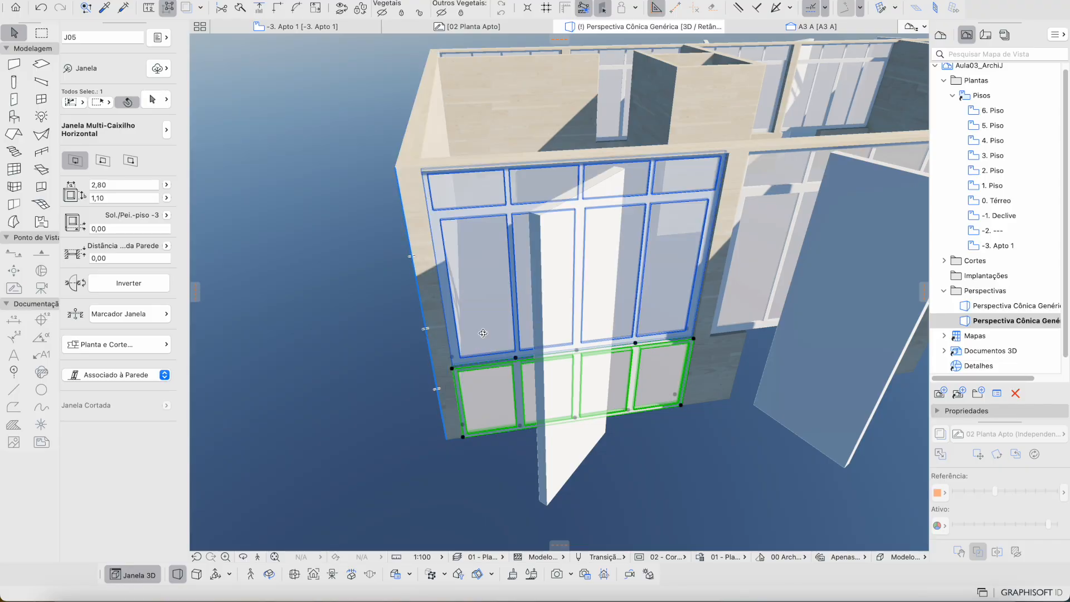
middle_click_drag(485, 334, 925, 165, "shift")
middle_click_drag(779, 167, 772, 169)
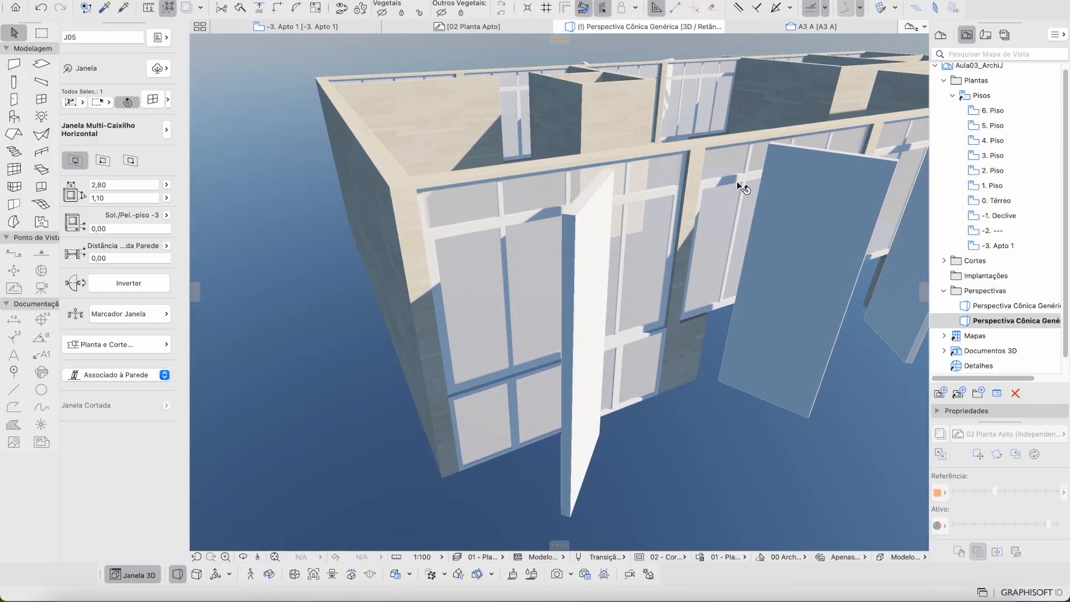
key("super+u")
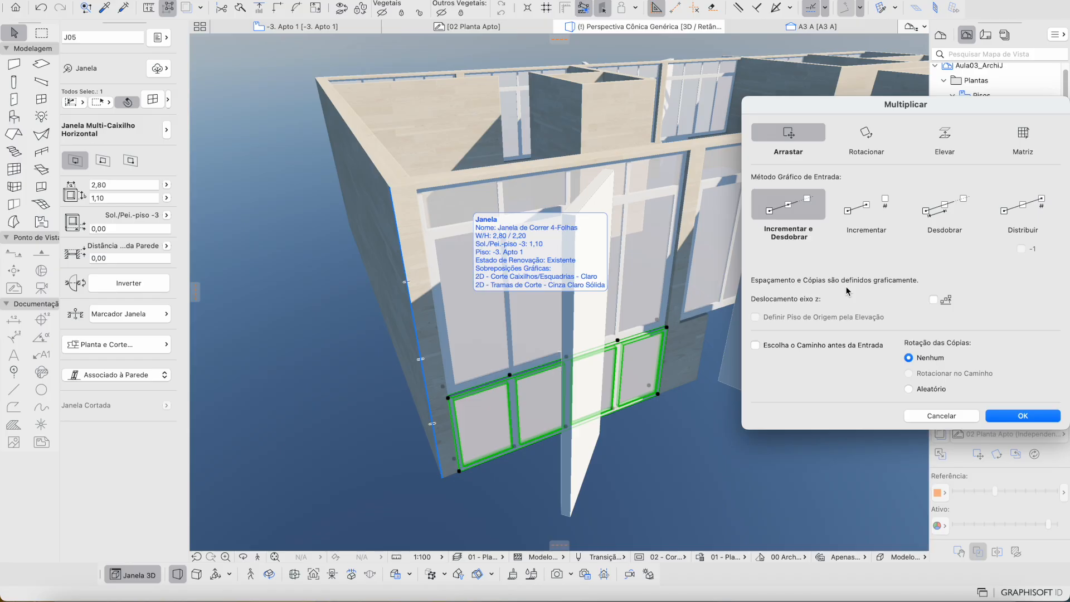
Step: Multiply the J05 window from the wall corner to the far corner, making five along the base
key("Return")
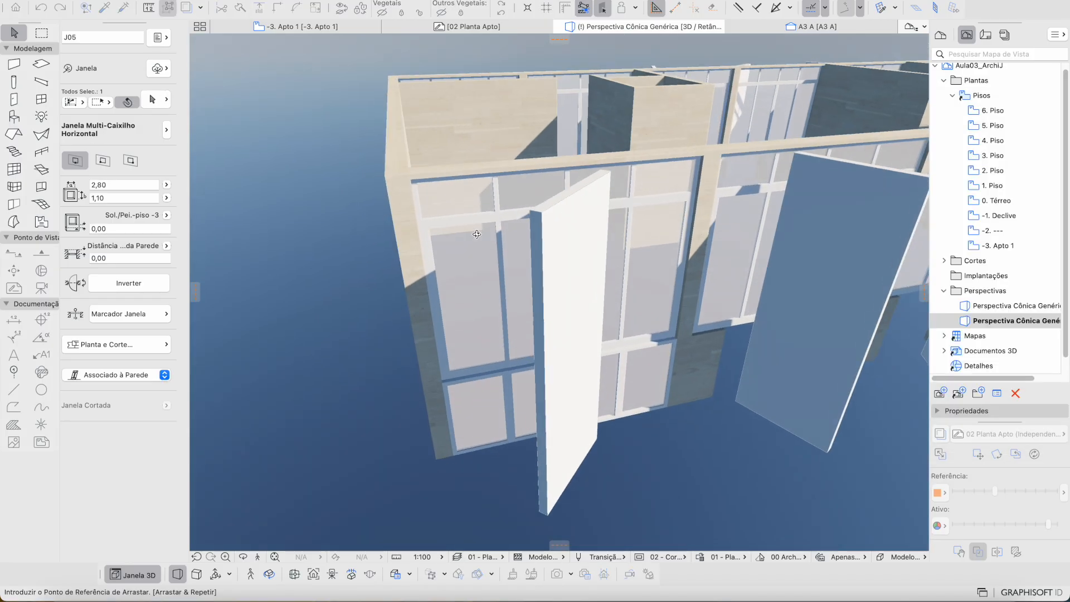
left_click(411, 176)
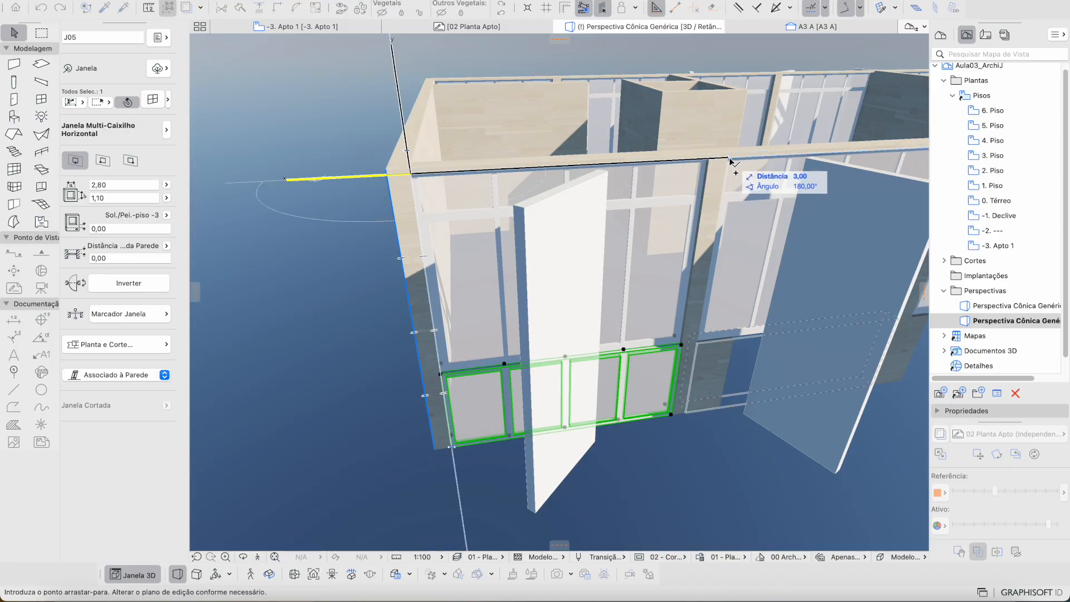
scroll(730, 161, "down", 5)
scroll(730, 161, "right", 10)
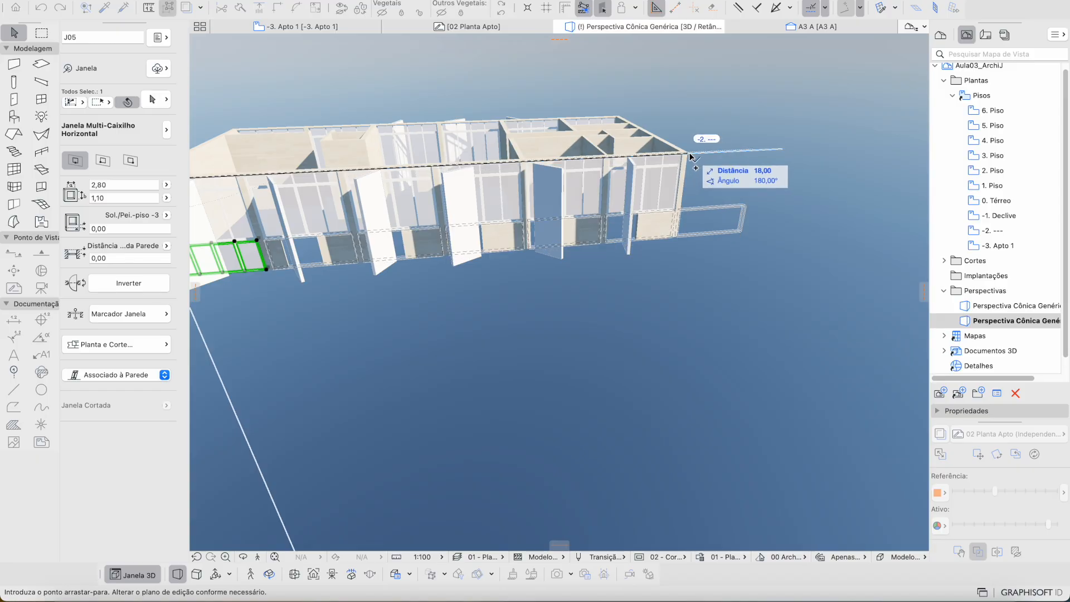
scroll(691, 156, "up", 3)
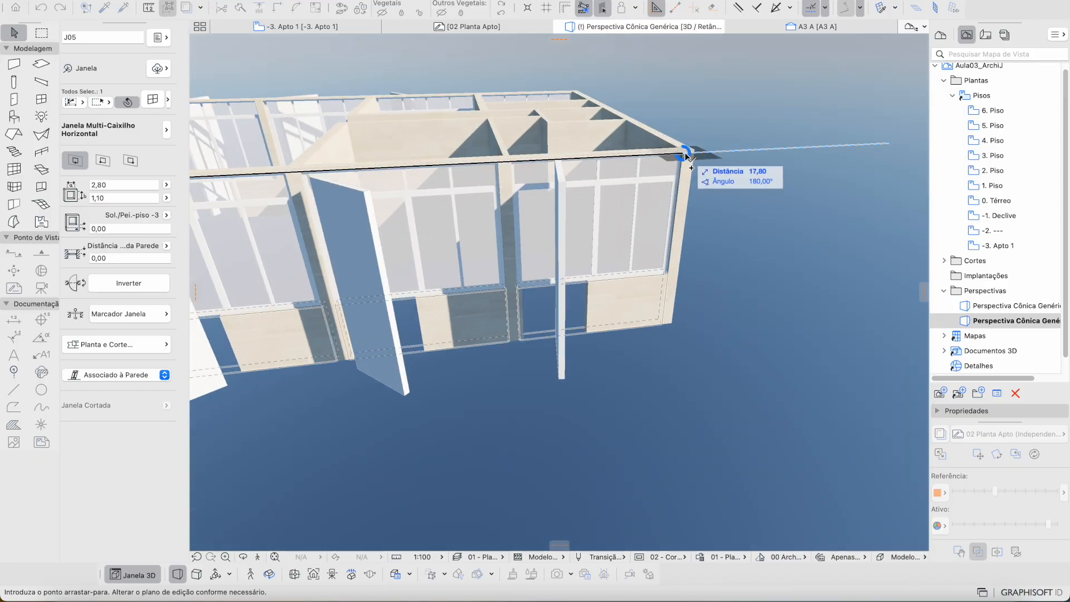
left_click(685, 155)
mouse_move(644, 250)
middle_mouse_down("shift")
mouse_move(613, 272)
mouse_move(647, 262)
middle_mouse_up("shift")
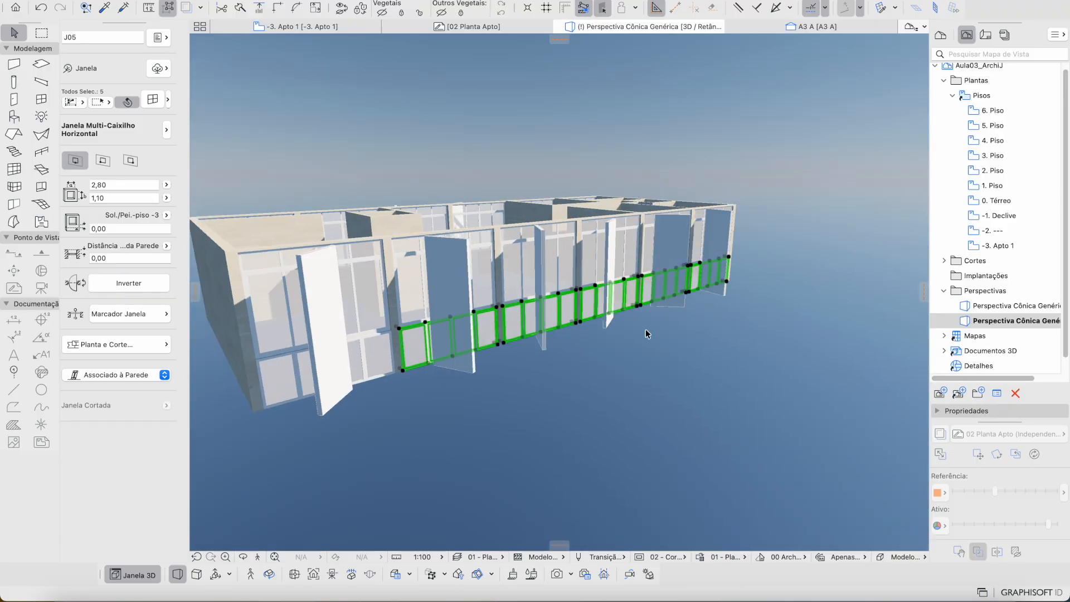
left_click(636, 352)
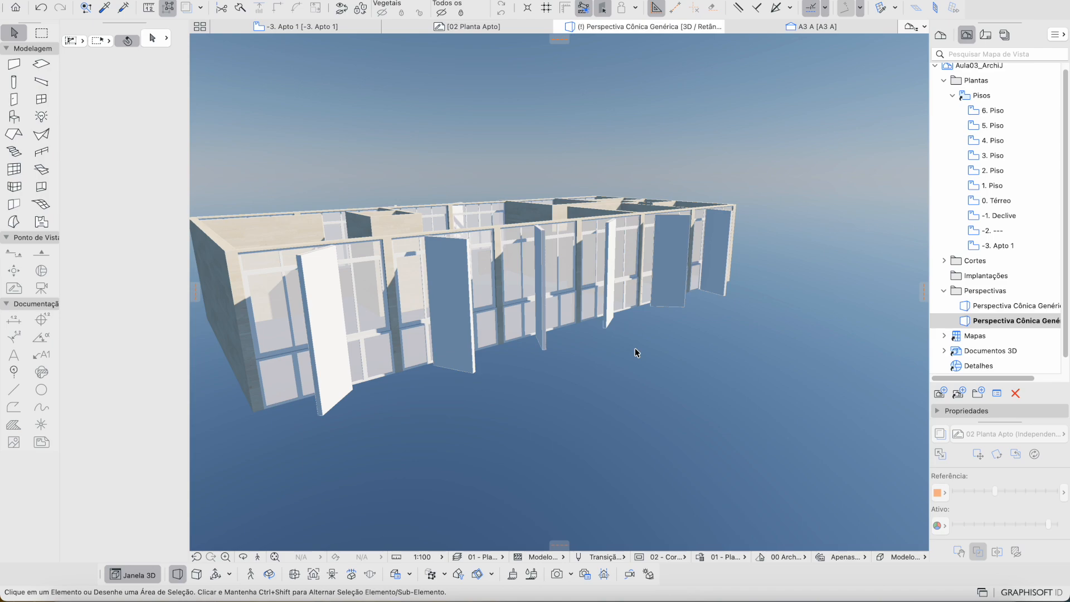
Step: Place a new 2,80 × 1,10 window J06 into a wall on the opposite facade
middle_click_drag(382, 339, 584, 426, "shift")
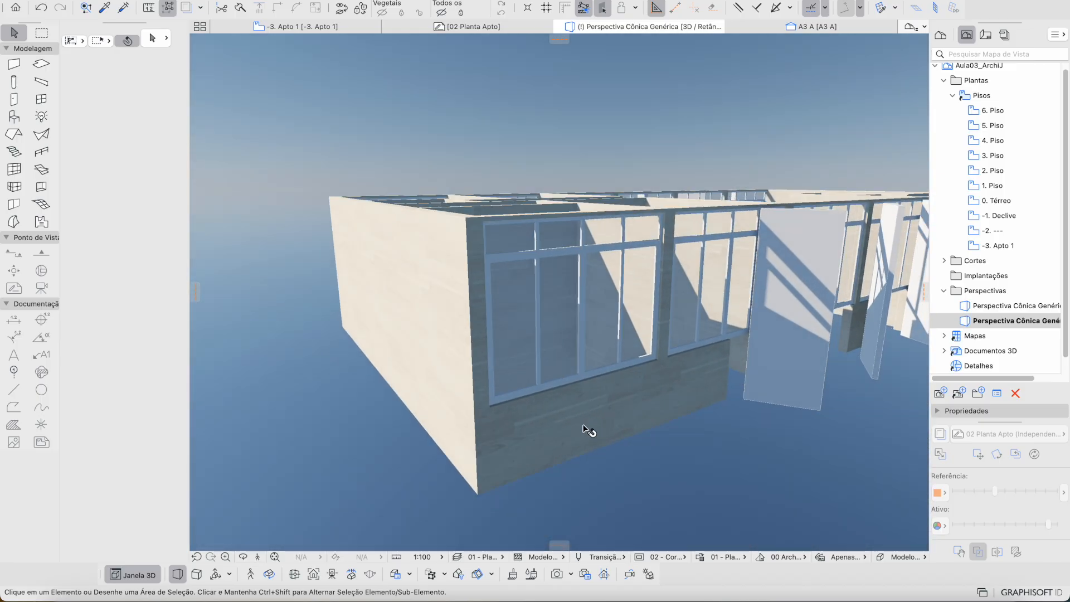
key("w")
left_click(596, 422)
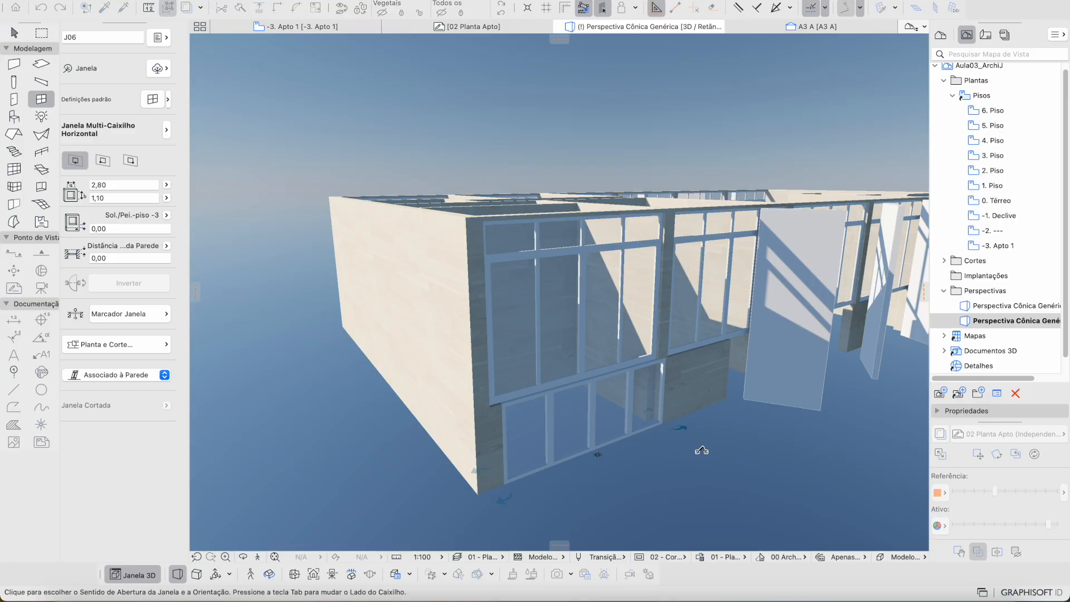
left_click(702, 450)
Step: Move window J06 up just under the upper glazing and open its Multiply options
left_click(661, 401)
left_click_drag(665, 360, 667, 210)
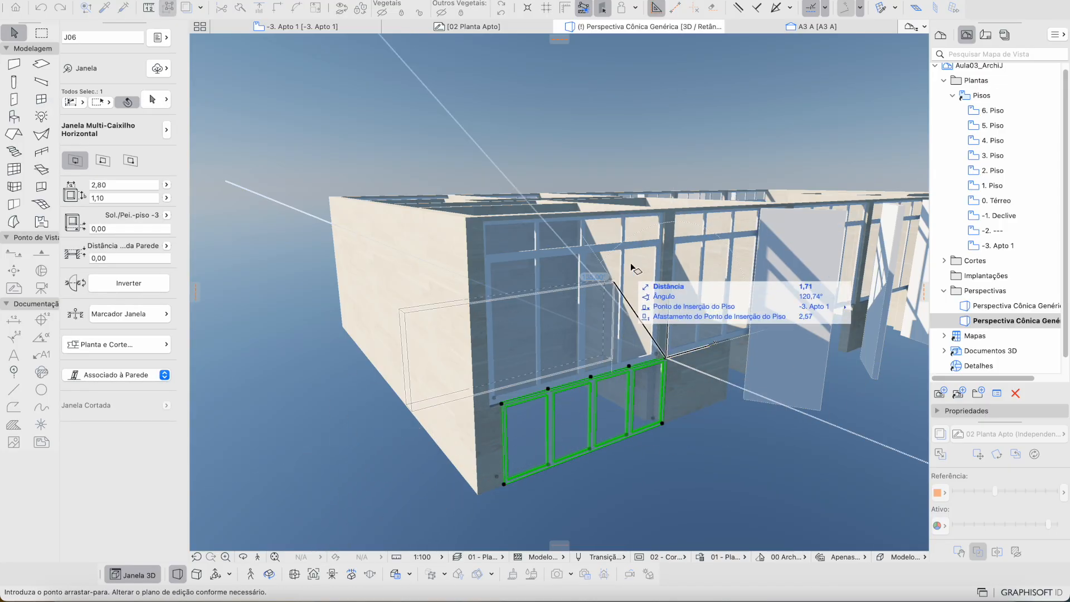
middle_click_drag(472, 407, 460, 434, "shift")
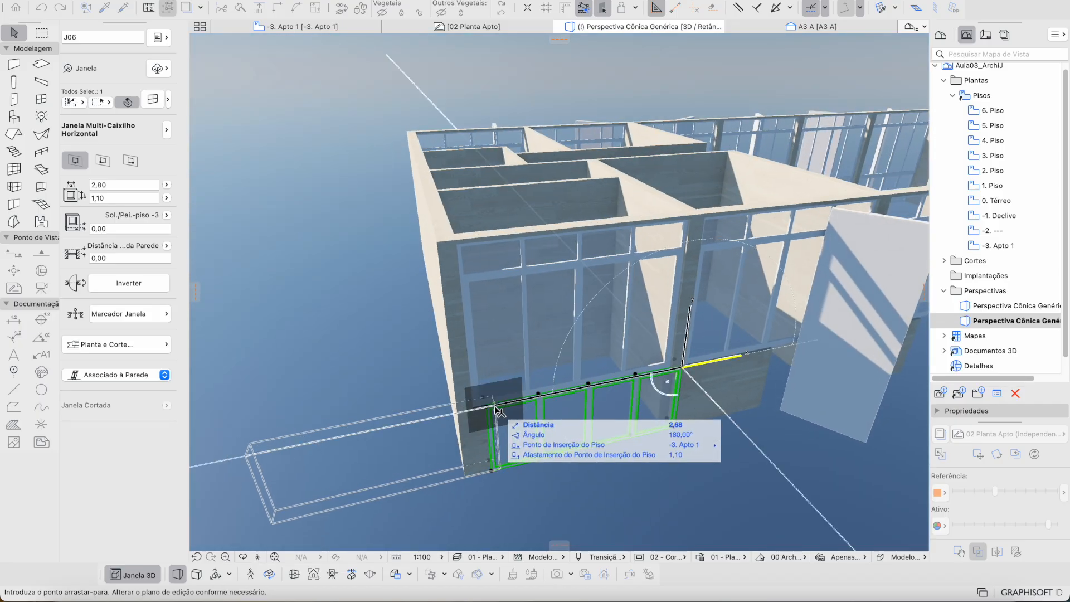
left_click(690, 223)
scroll(681, 293, "down", 5)
scroll(680, 292, "down", 2)
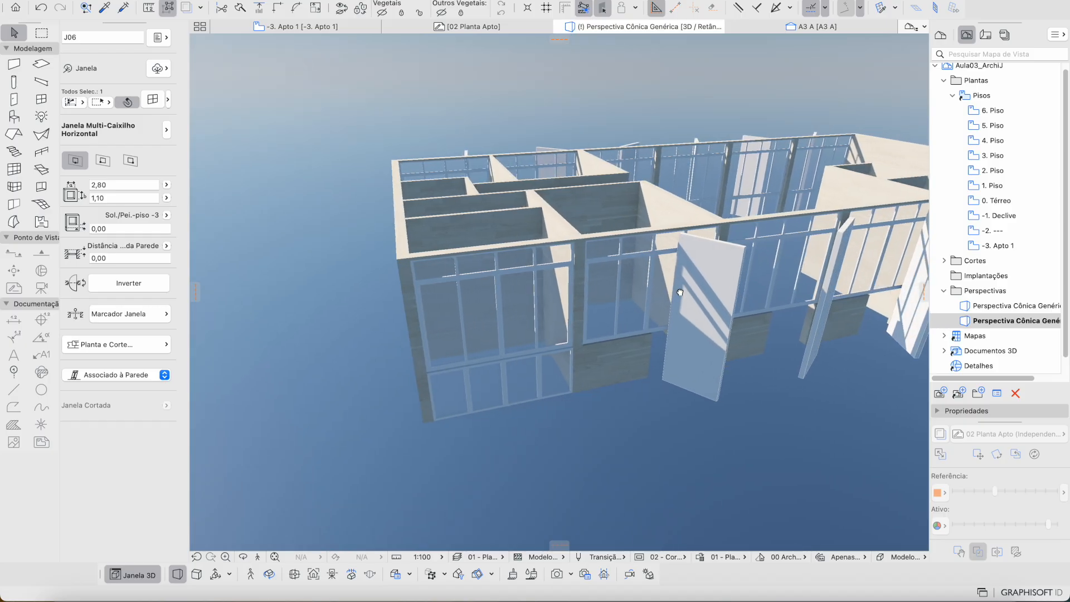
key("super+u")
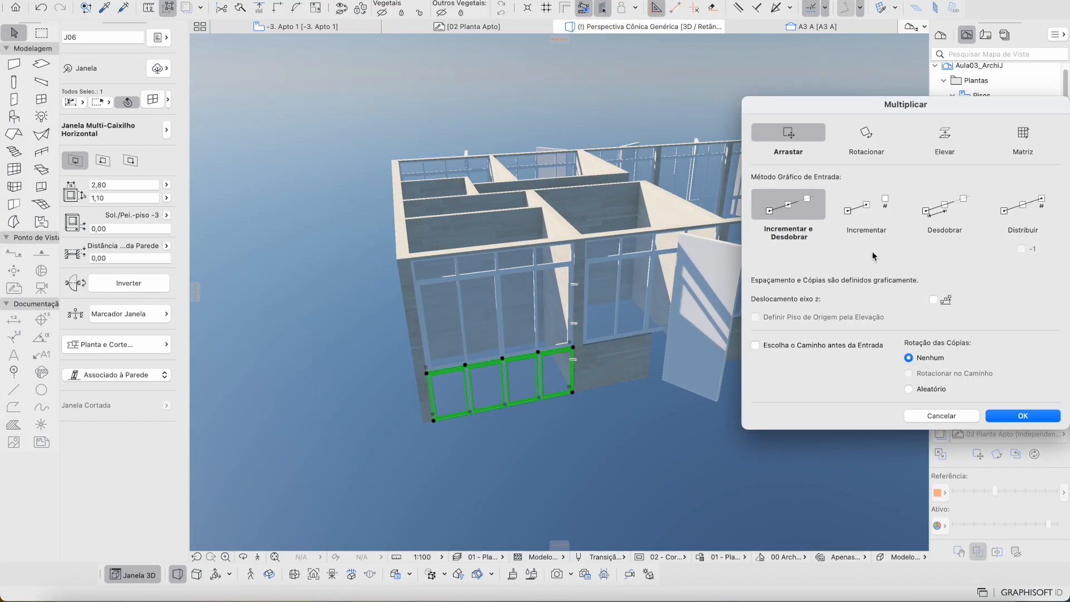
Step: Repeat the J06 window from the wall corner across the facade, five copies in total
key("Return")
left_click(577, 243)
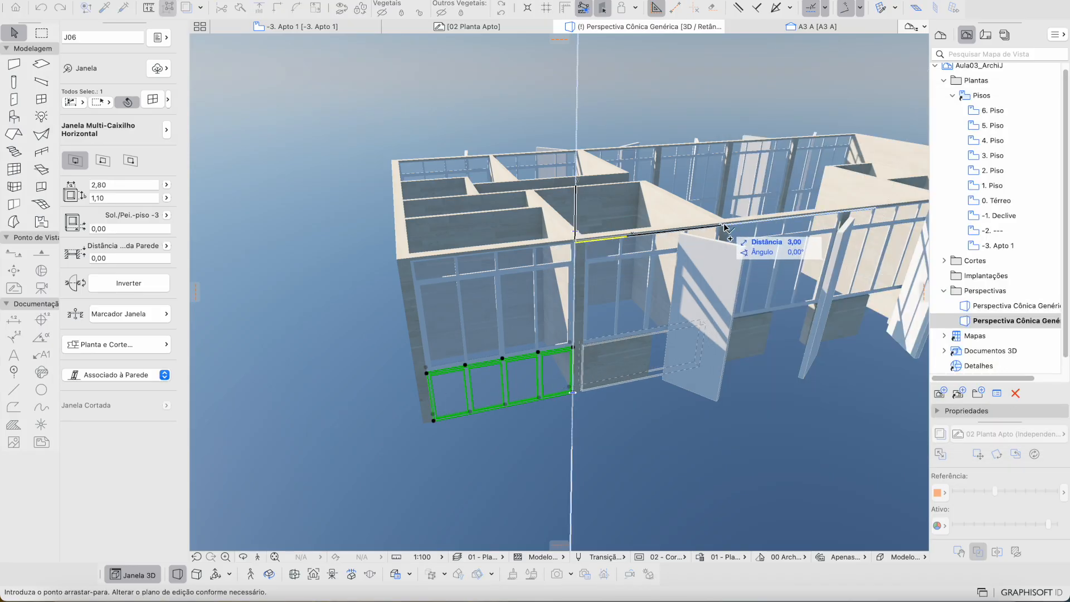
scroll(822, 241, "down", 4)
scroll(821, 236, "right", 6)
scroll(821, 236, "up", 3)
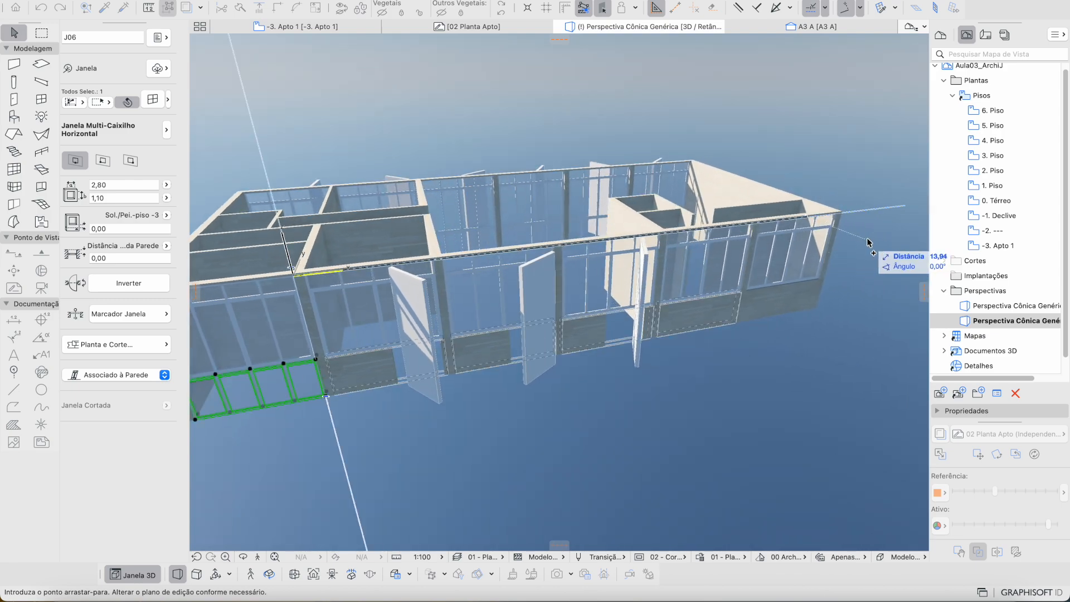
left_click(886, 233)
Step: Look over the five J06 windows in 3D, then deselect them
scroll(728, 283, "up", 5)
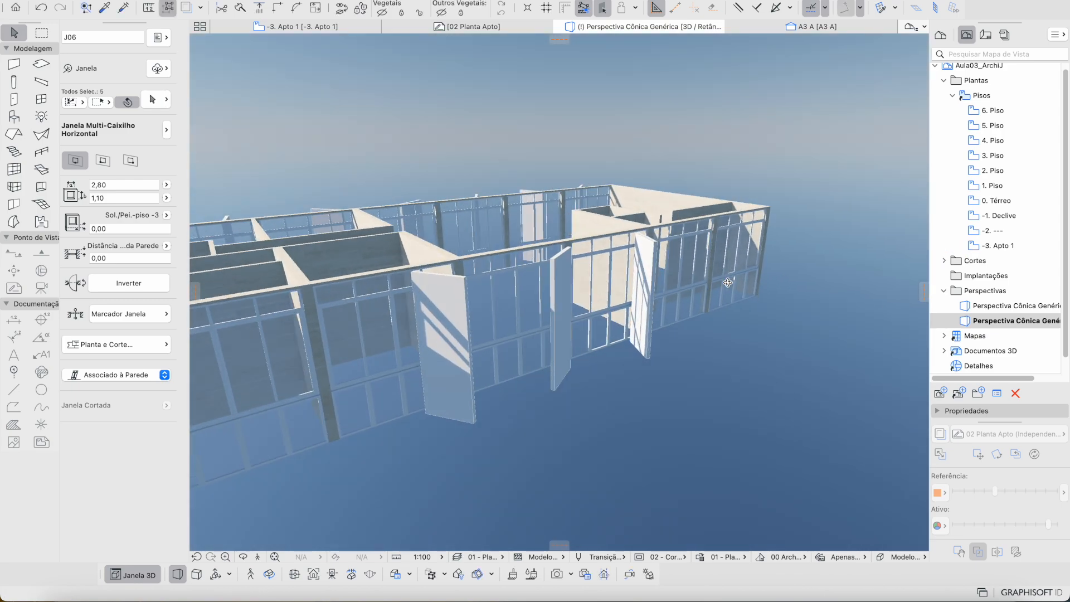
scroll(728, 283, "up", 5, "shift")
scroll(728, 282, "down", 2)
scroll(721, 289, "right", 5, "shift")
scroll(721, 289, "right", 3, "shift")
scroll(722, 289, "left", 8, "shift")
scroll(721, 290, "right", 10, "shift")
scroll(722, 289, "left", 8, "shift")
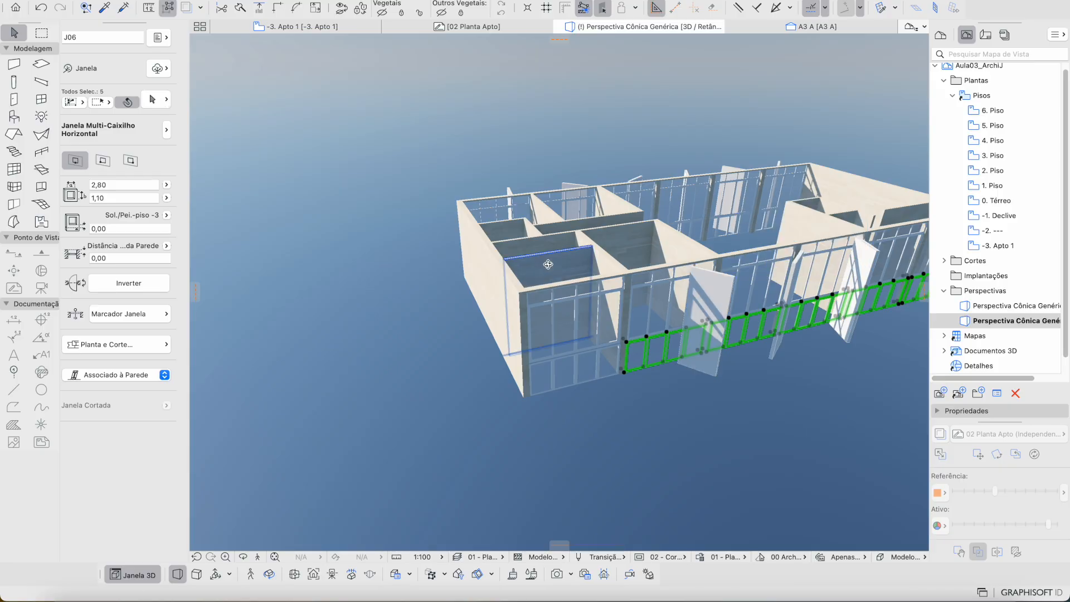
scroll(548, 265, "right", 3, "shift")
scroll(548, 265, "up", 5, "shift")
scroll(548, 264, "left", 10, "shift")
scroll(548, 264, "right", 5, "shift")
scroll(549, 265, "left", 5, "shift")
scroll(549, 264, "down", 5)
scroll(548, 264, "right", 10, "shift")
left_click(320, 115)
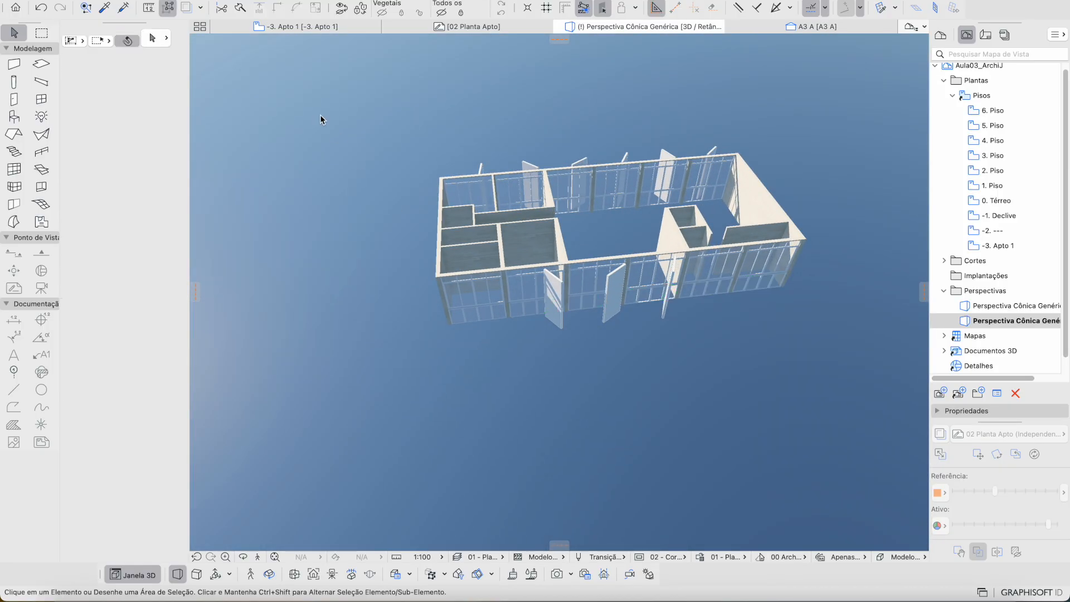
Step: On the -3. Apto 1 plan, place a Cobogós favourite window J07 on the lower facade wall
left_click(296, 26)
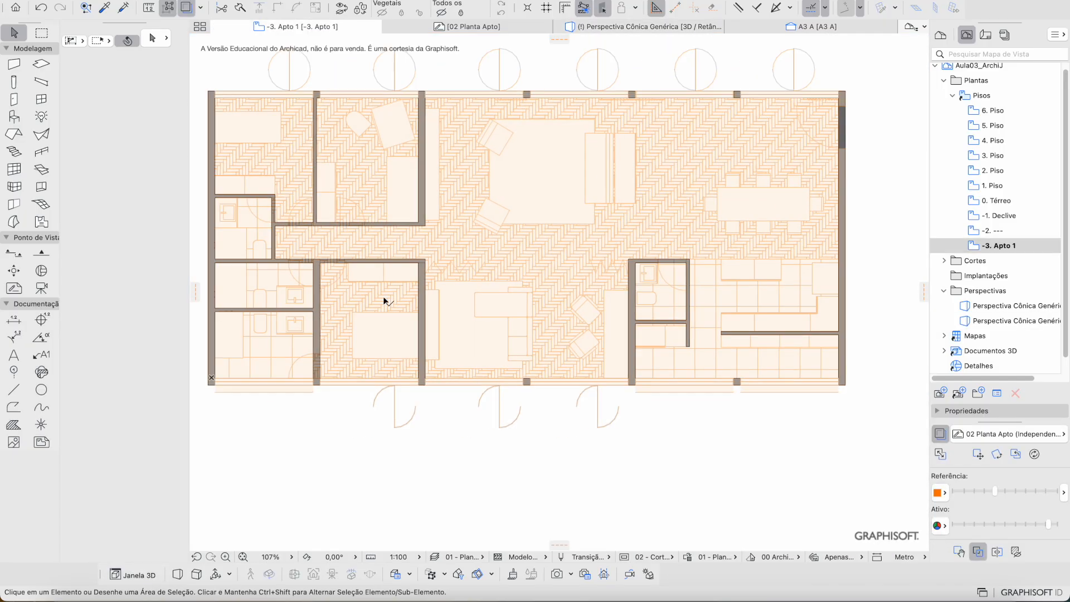
scroll(312, 389, "up", 4)
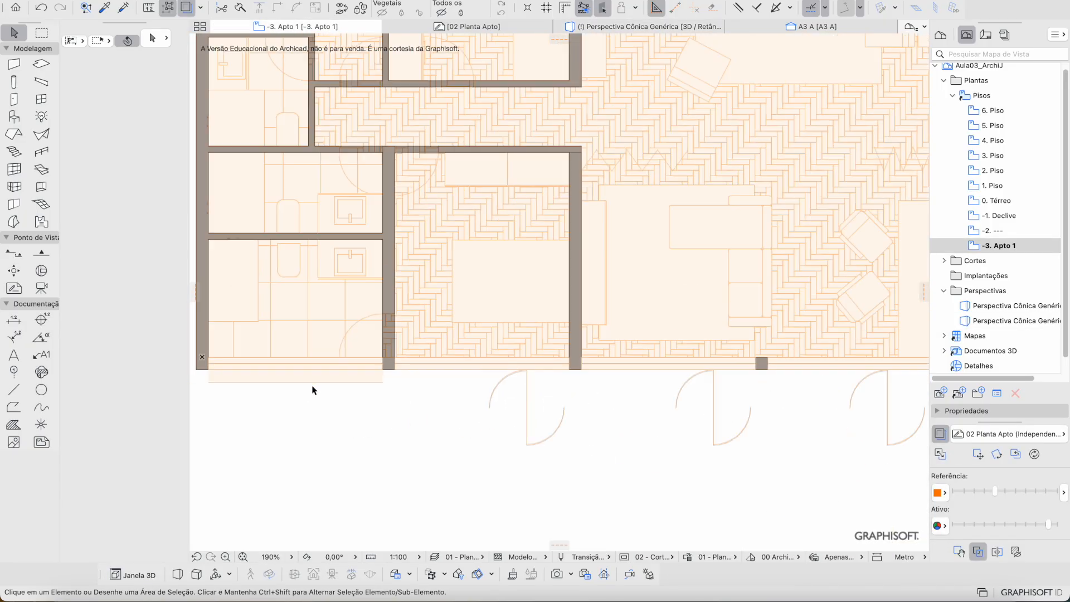
scroll(313, 391, "down", 10)
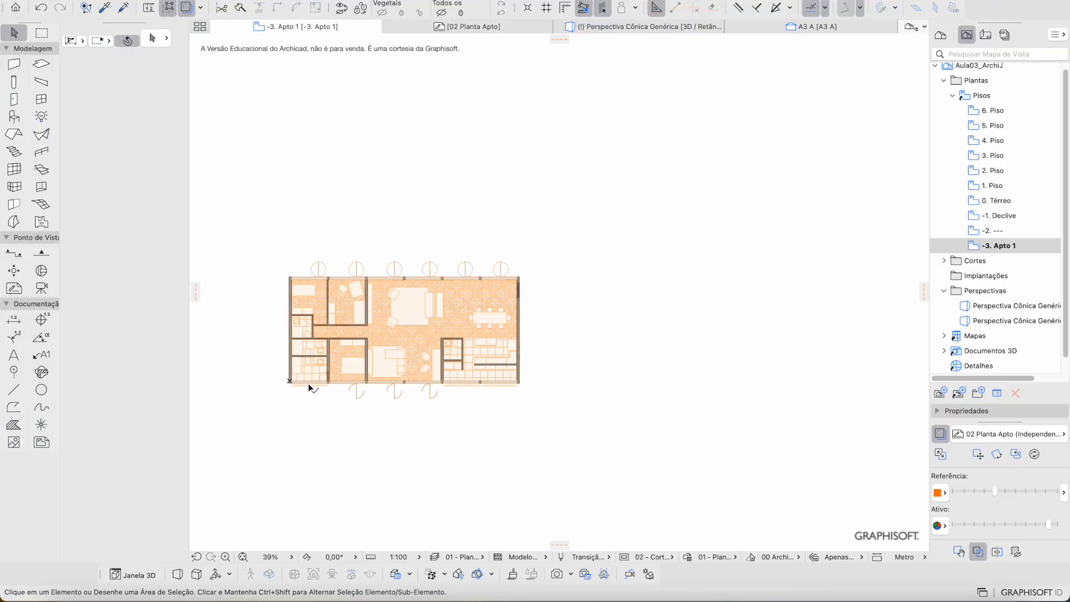
scroll(310, 388, "up", 9)
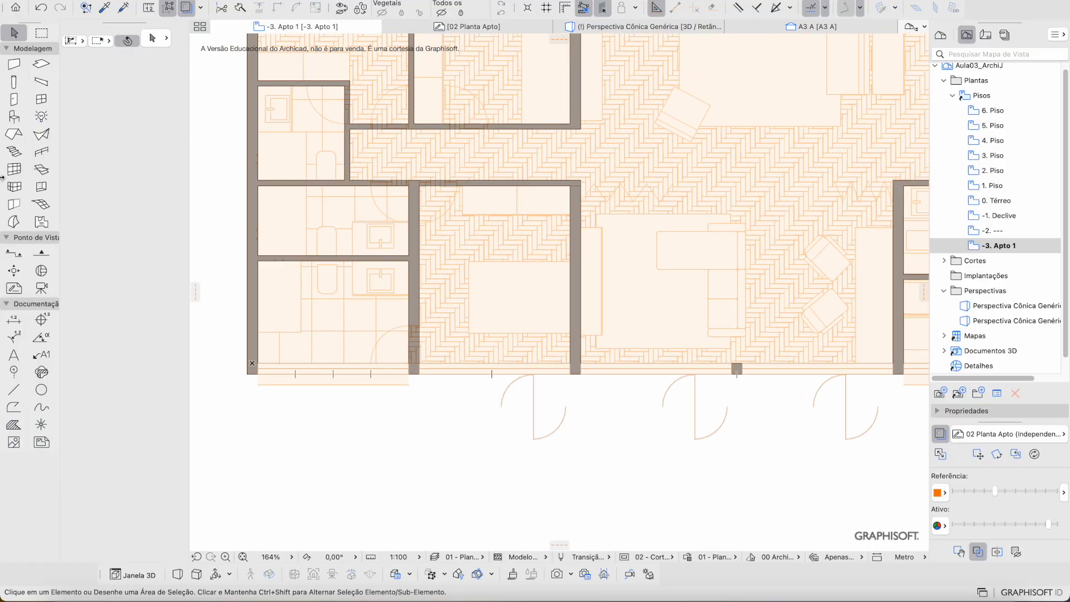
left_click(42, 99)
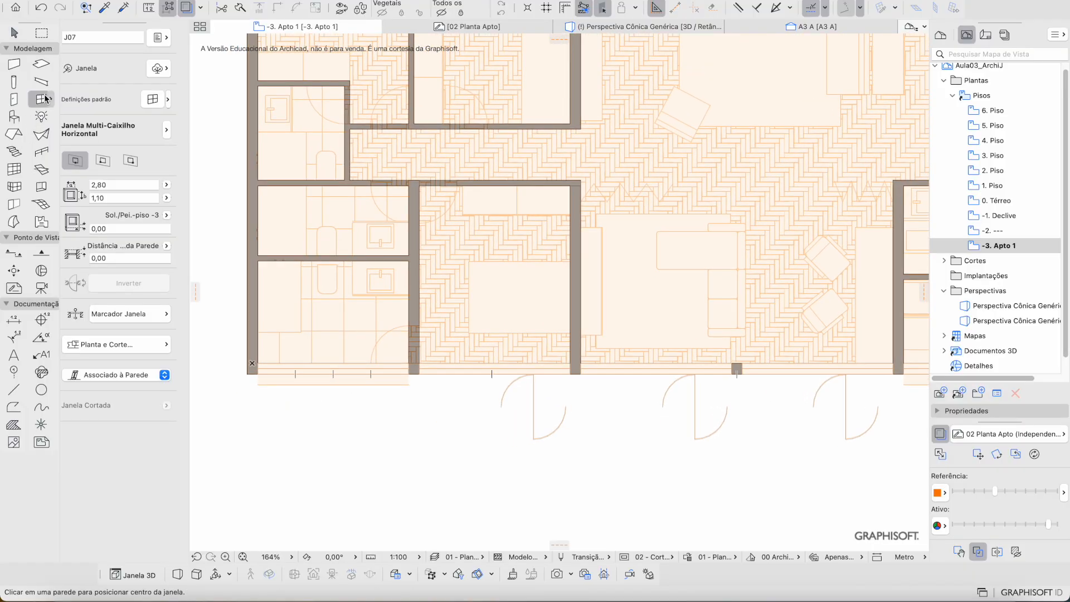
left_click(167, 99)
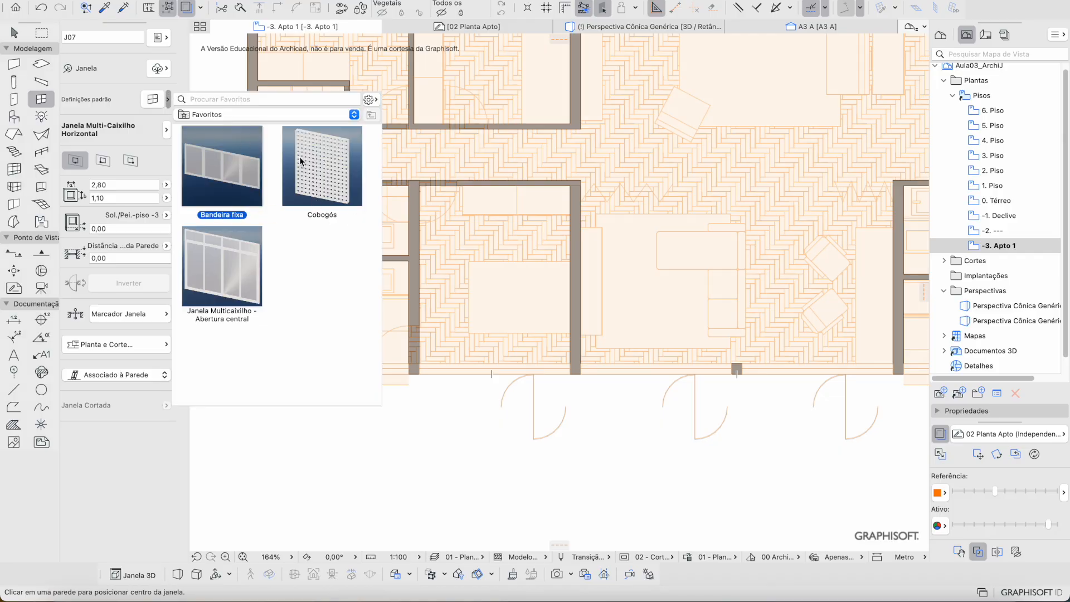
double_click(360, 180)
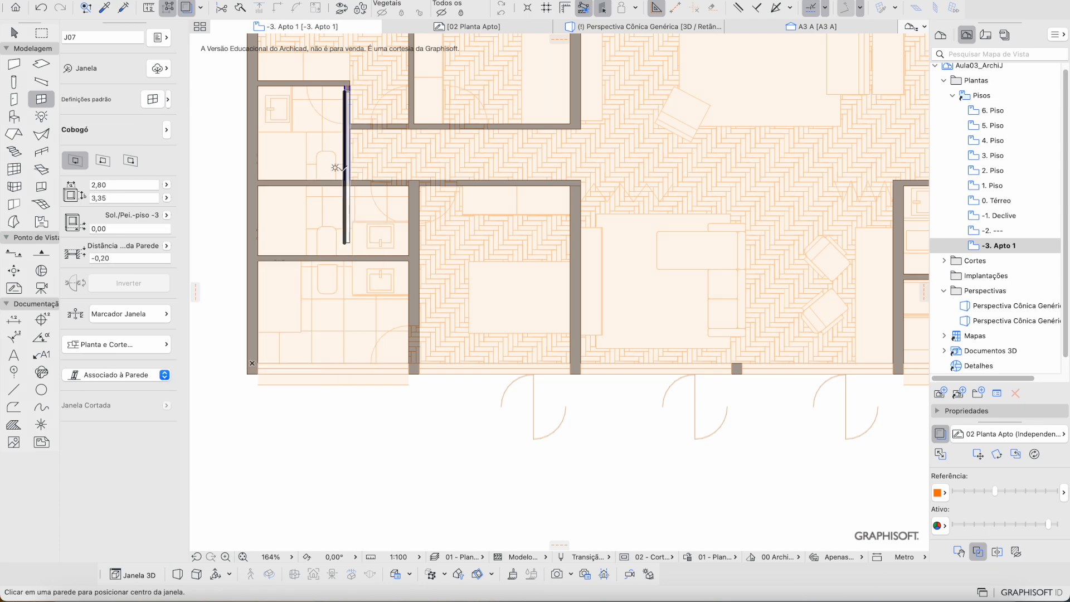
scroll(381, 392, "up", 5)
scroll(446, 376, "down", 4)
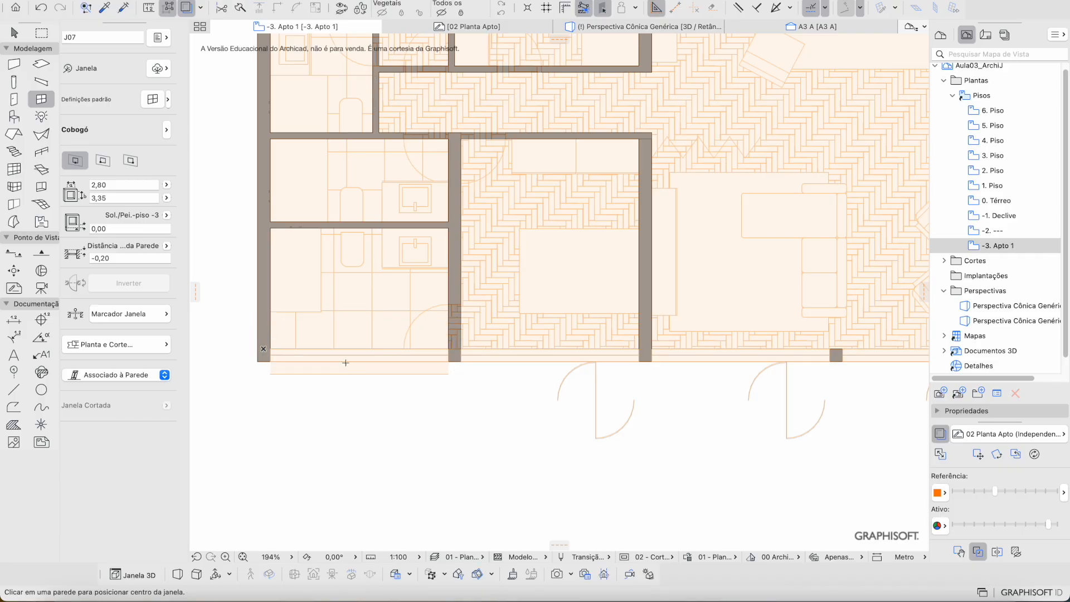
scroll(344, 364, "up", 5)
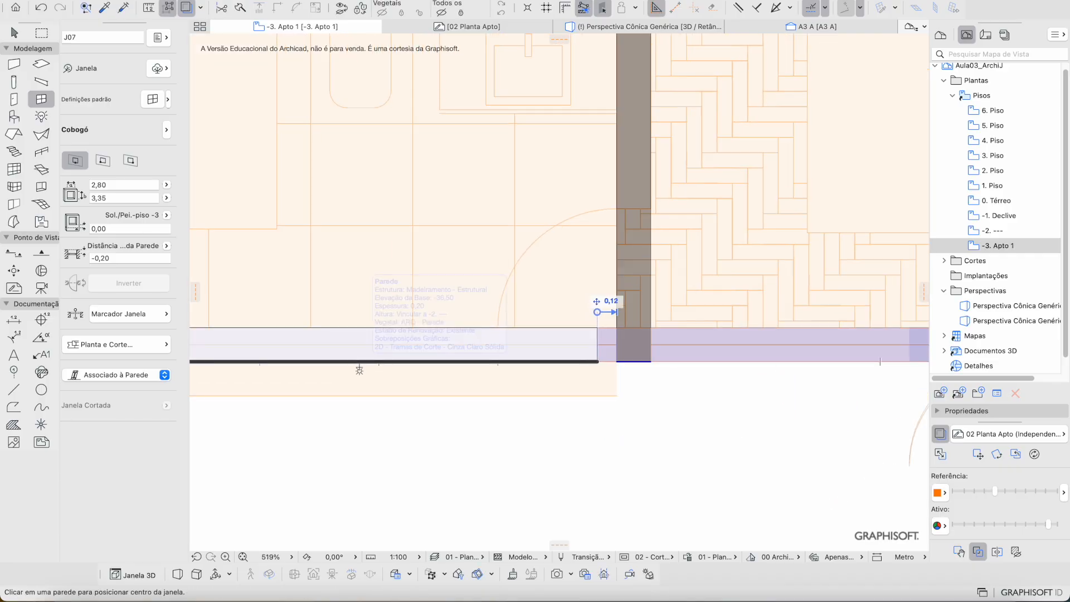
left_click(360, 363)
Step: Hide the reference overlay and stretch the Cobogó window's right end flush to the wall face
key("Escape")
key("Escape")
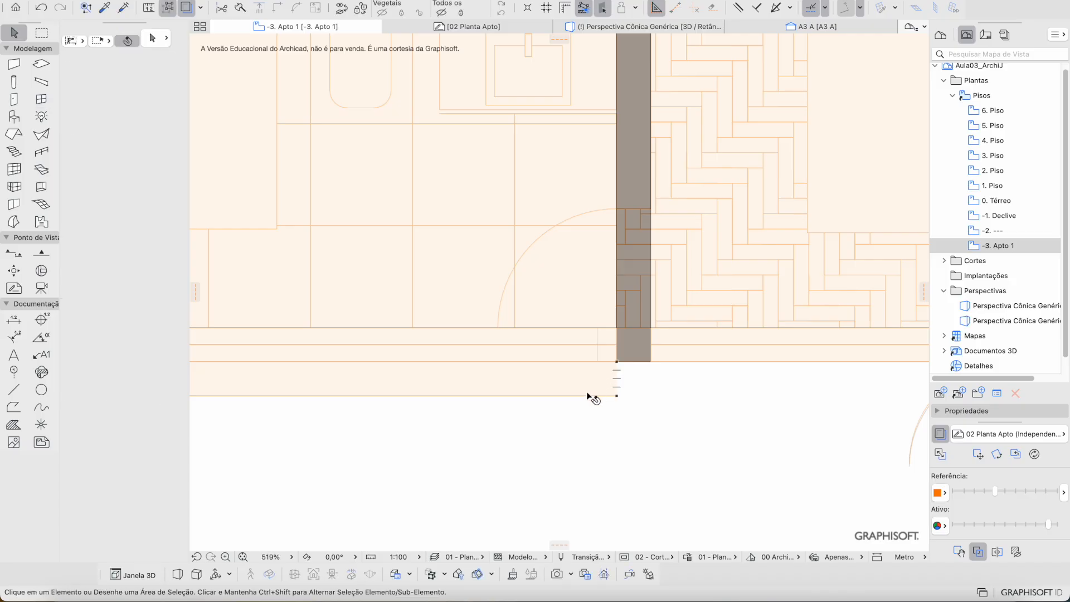
left_click(600, 371)
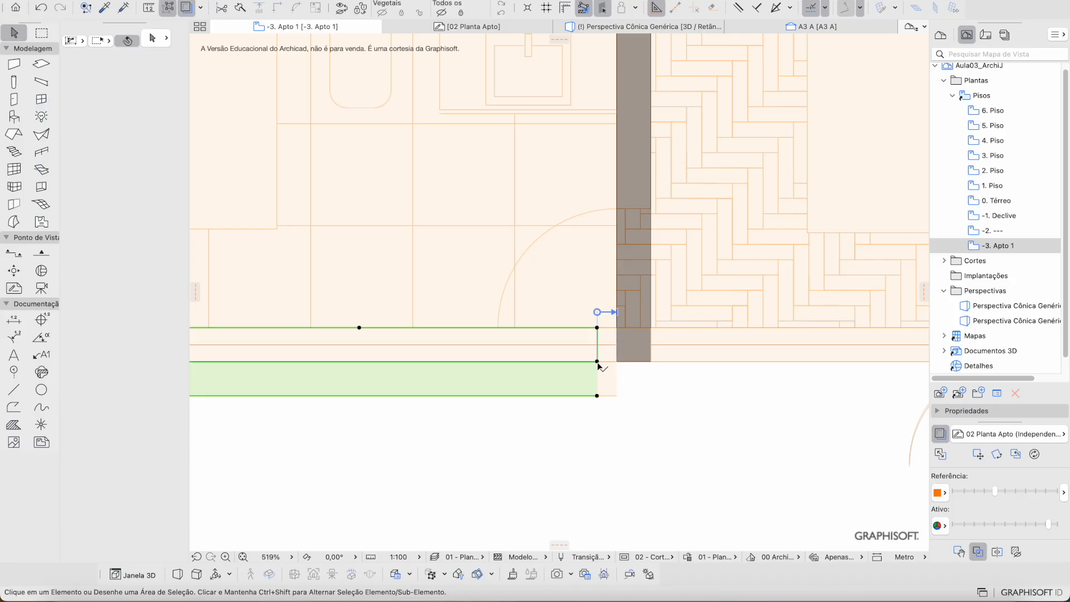
left_click(940, 433)
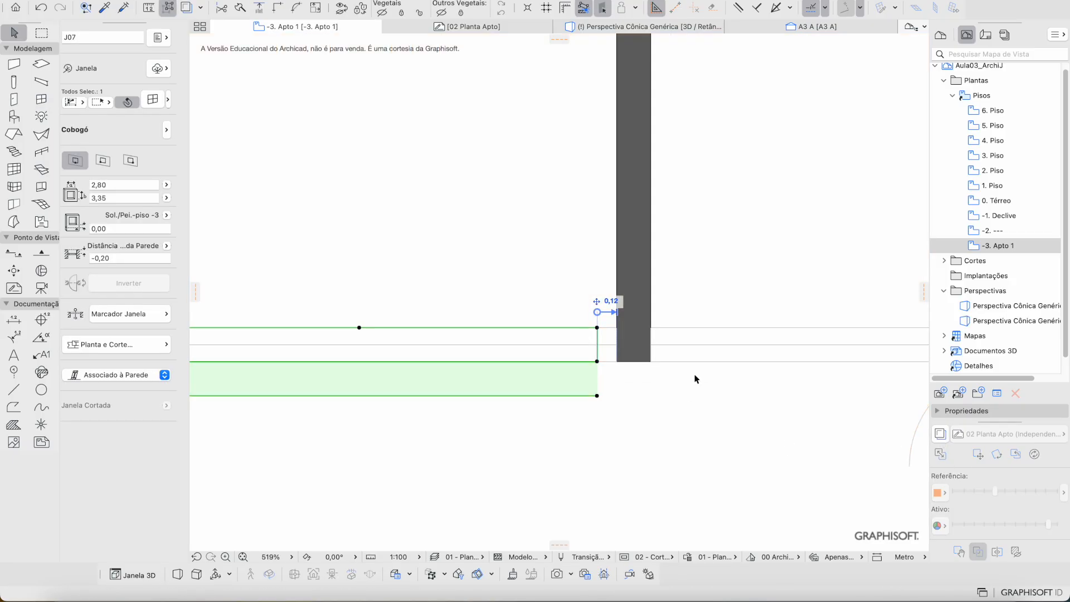
left_click(600, 370)
left_click(597, 362)
left_click_drag(597, 362, 617, 379)
scroll(617, 418, "down", 5)
left_click(628, 408)
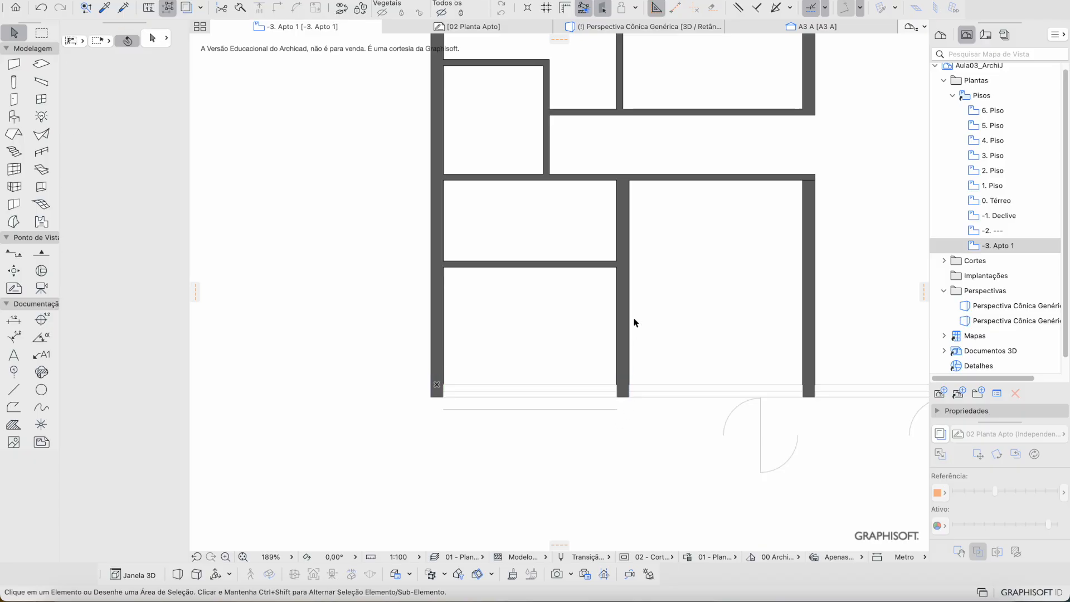
Step: View the Cobogó panel in 3D with 00 - Viz. 3d settings, then return to -3. Apto 1
left_click(669, 28)
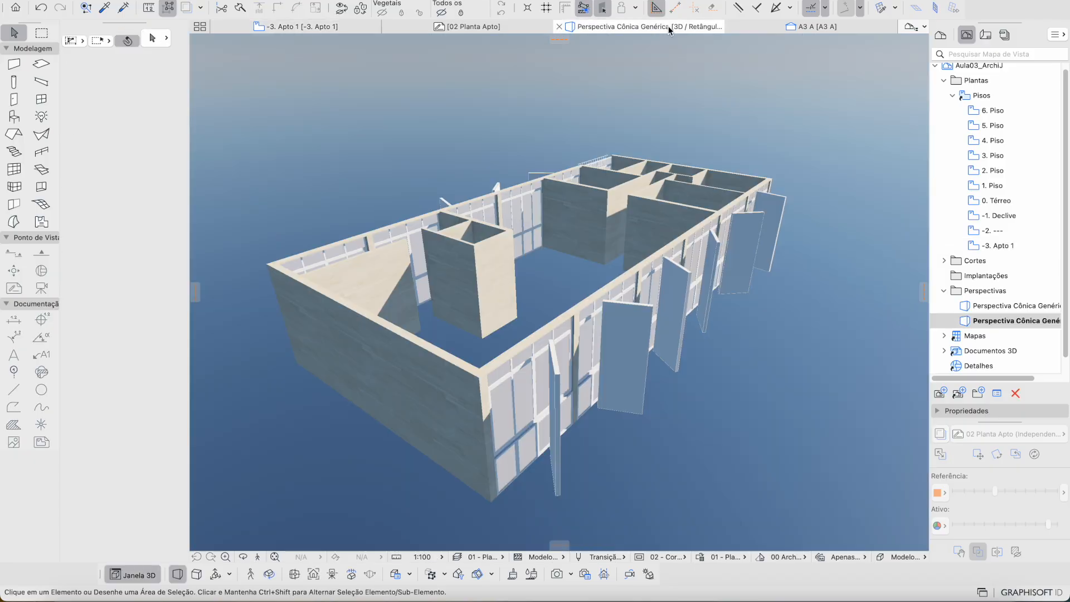
middle_click_drag(440, 359, 440, 359, "shift")
middle_click_drag(439, 360, 440, 367)
scroll(439, 360, "up", 5)
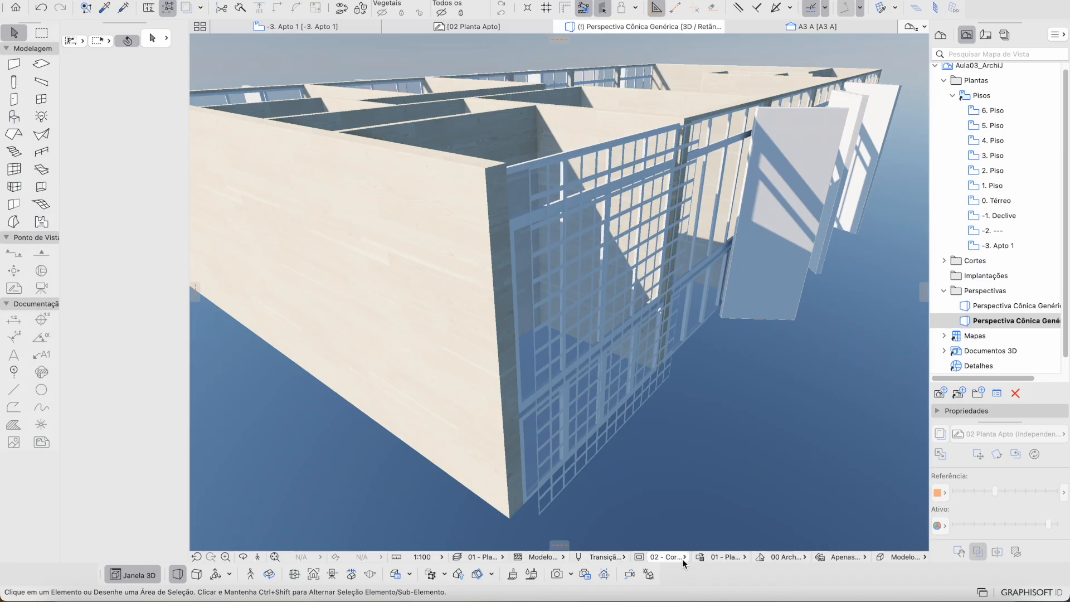
left_click(663, 557)
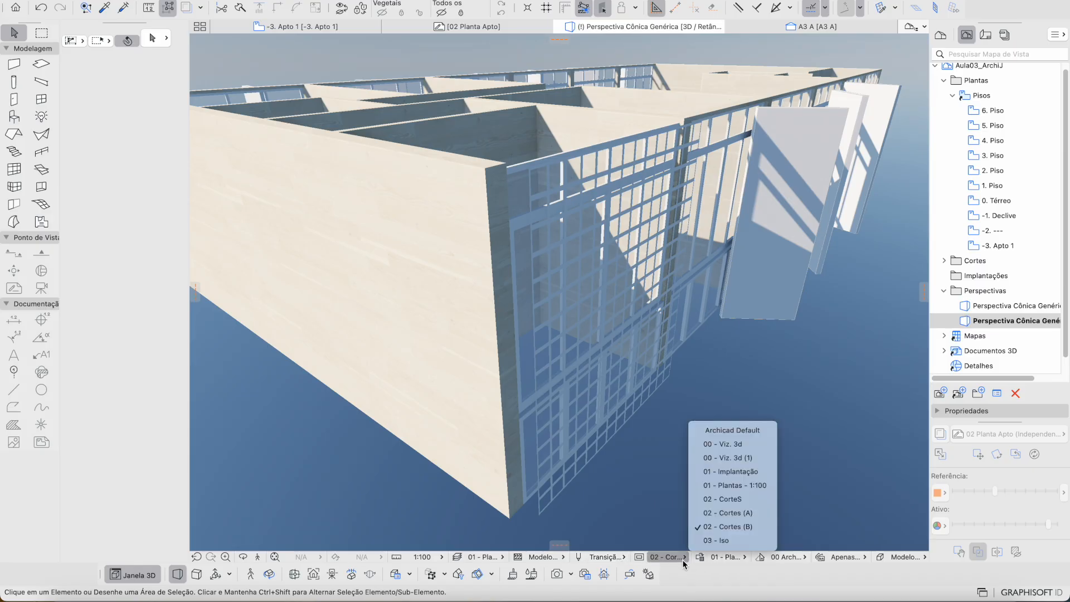
left_click(750, 452)
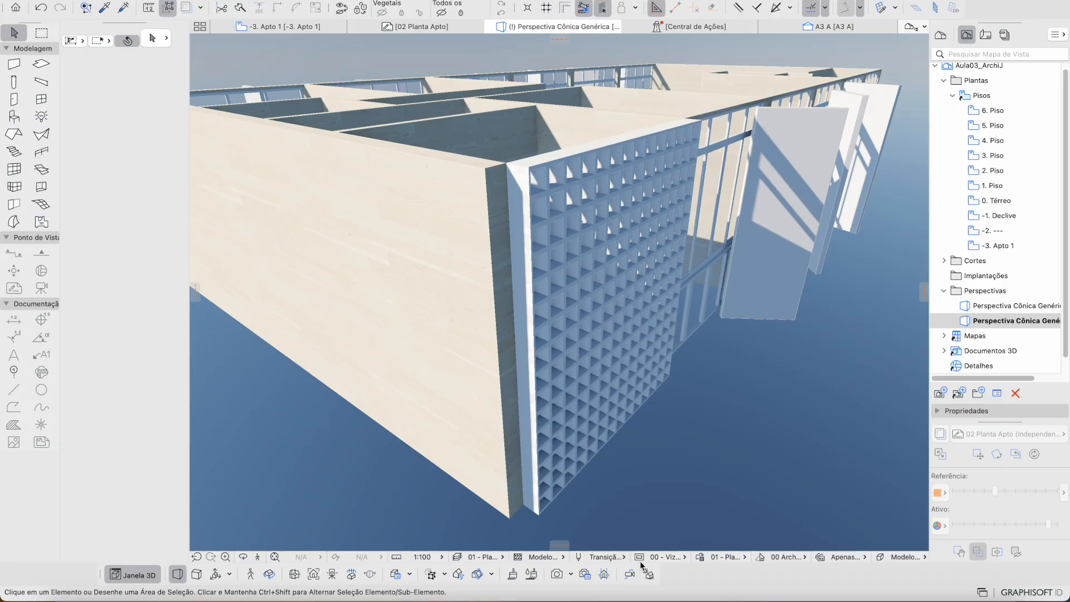
left_click(674, 558)
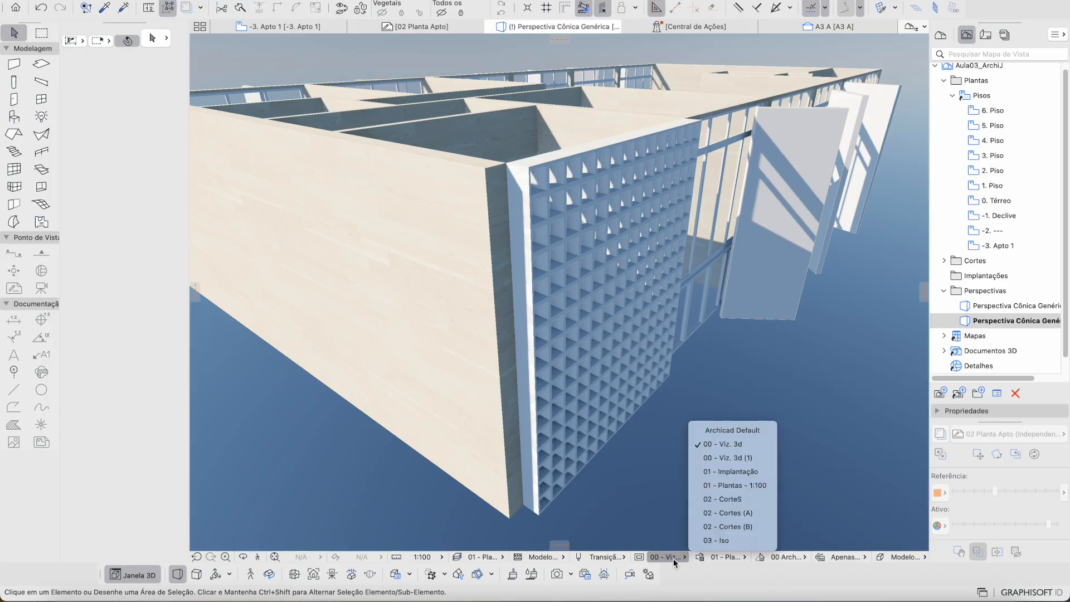
left_click(747, 445)
scroll(764, 430, "up", 5)
middle_click_drag(764, 430, 528, 286, "shift")
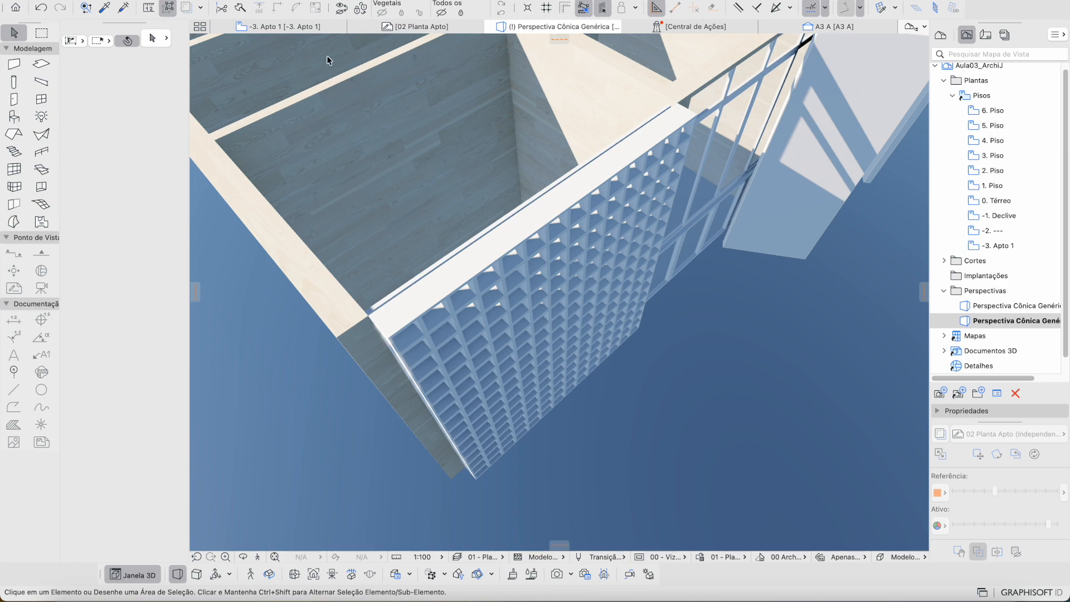
left_click(312, 25)
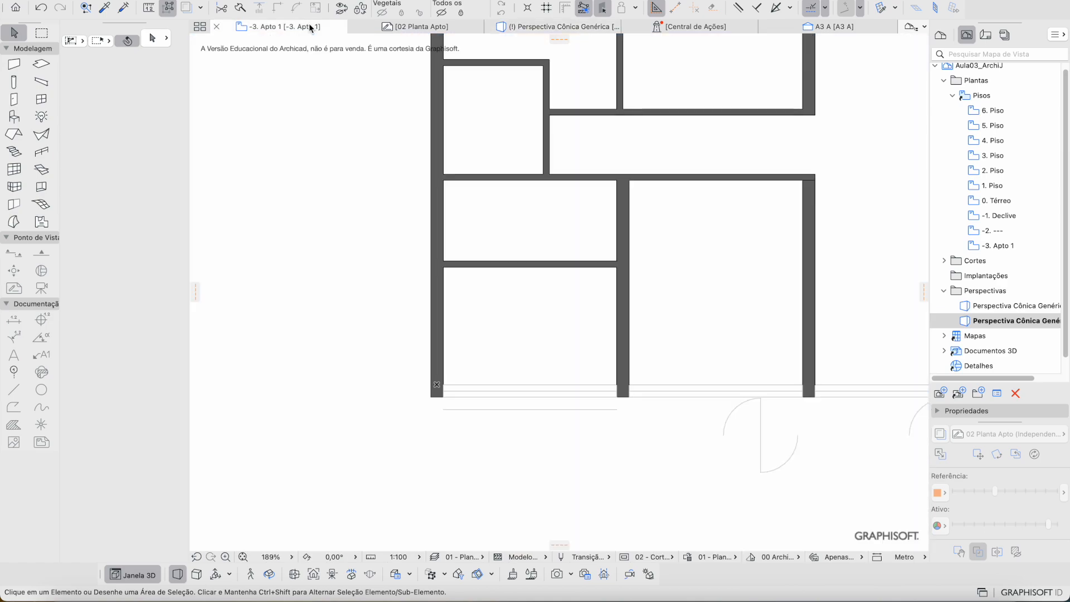
Step: Copy the Cobogó window into the two lower-right bays, the second 3,00 further right
left_click(447, 409)
key("super+shift+d")
left_click(444, 409)
scroll(764, 430, "right", 9)
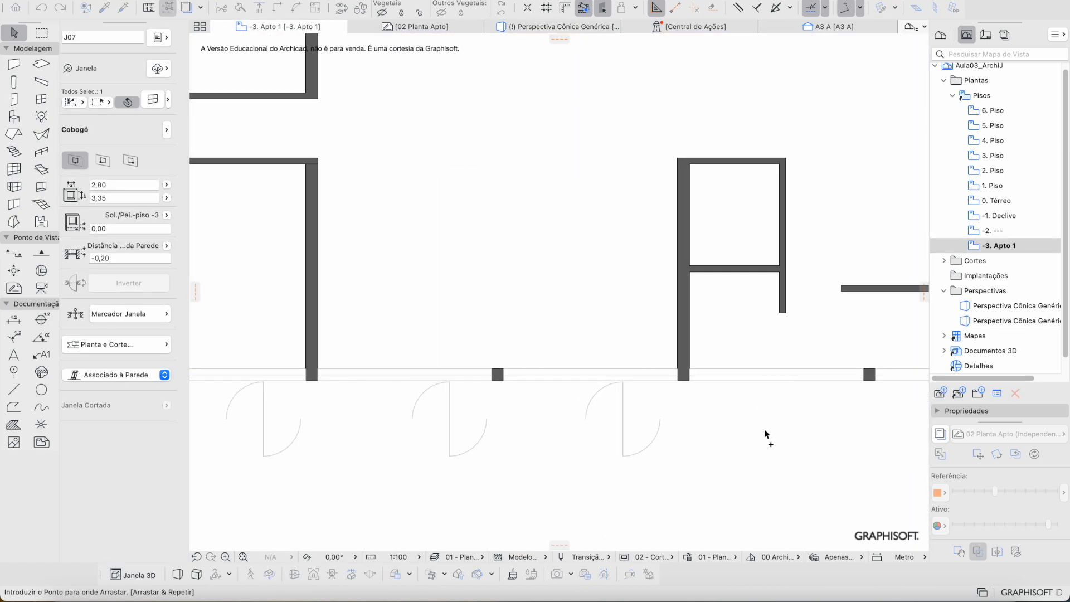
left_click(682, 391)
key("super+d")
left_click(683, 392)
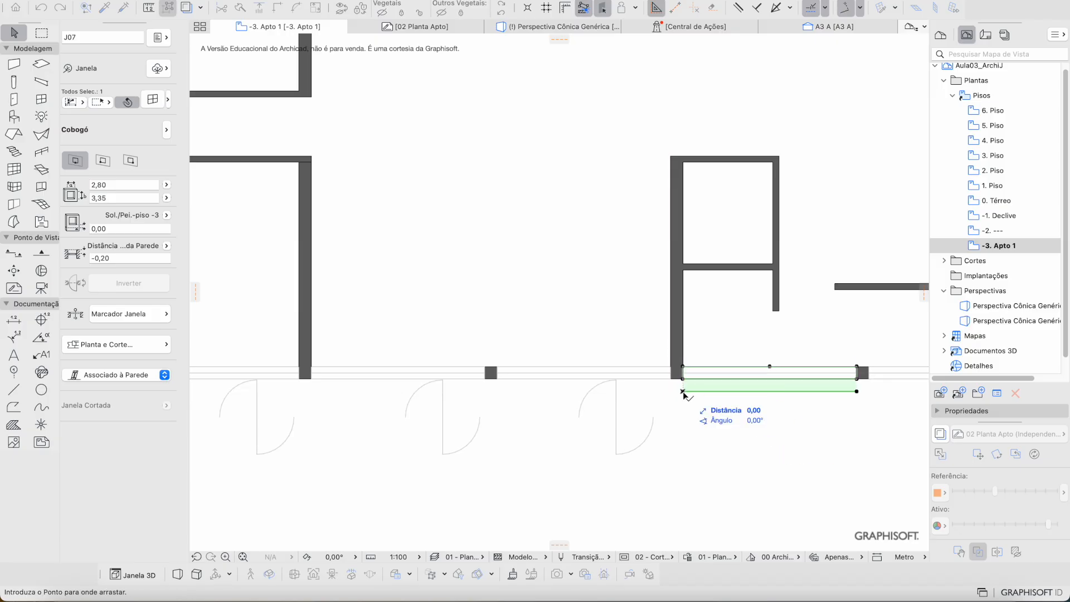
scroll(684, 394, "right", 3)
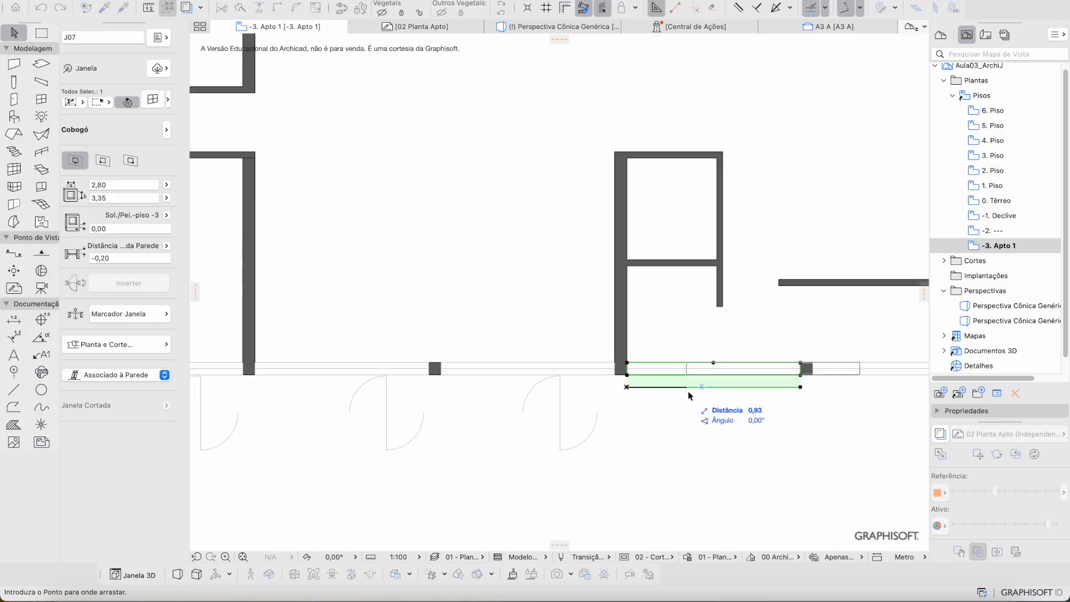
left_click(812, 377)
scroll(812, 375, "down", 5)
scroll(812, 375, "right", 3)
key("Escape")
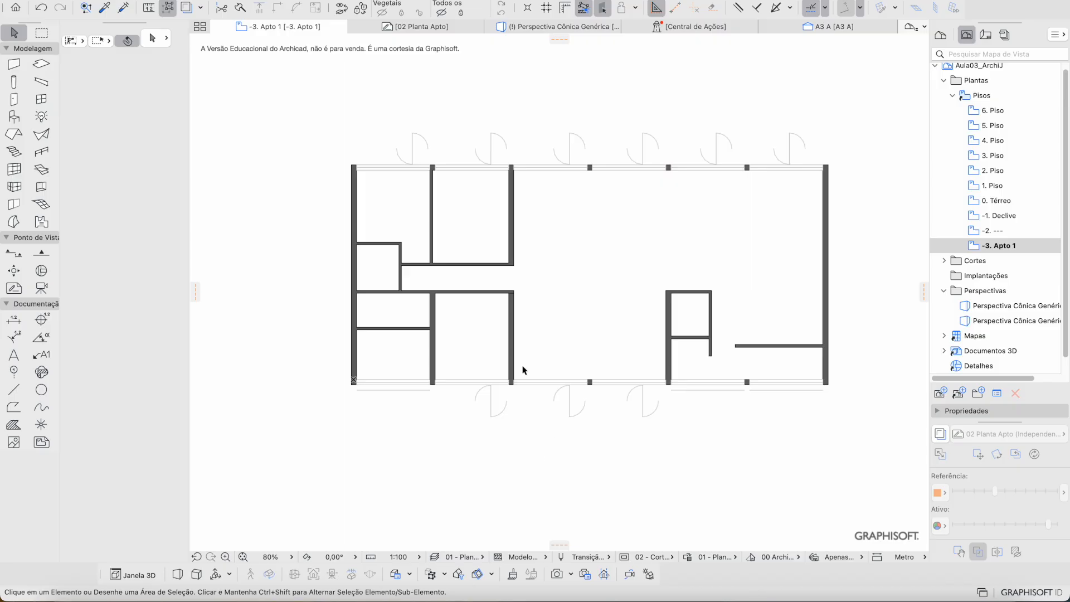
Step: Inspect the new Cobogó copies in 3D with 00 - Viz. 3d settings, then return to the plan
left_click(494, 27)
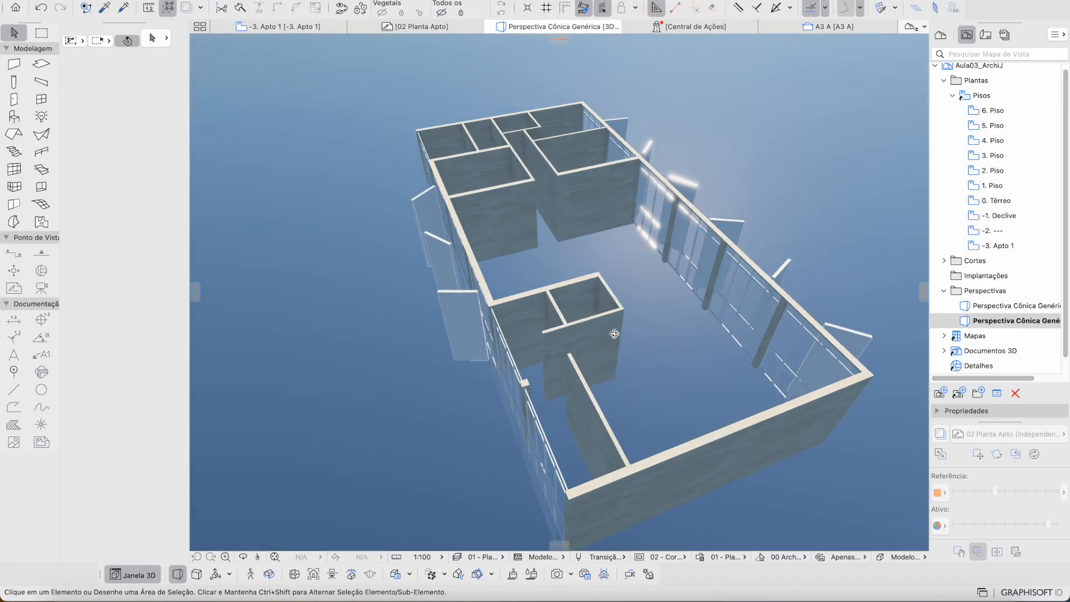
middle_click_drag(615, 333, 543, 507, "shift")
left_click(674, 558)
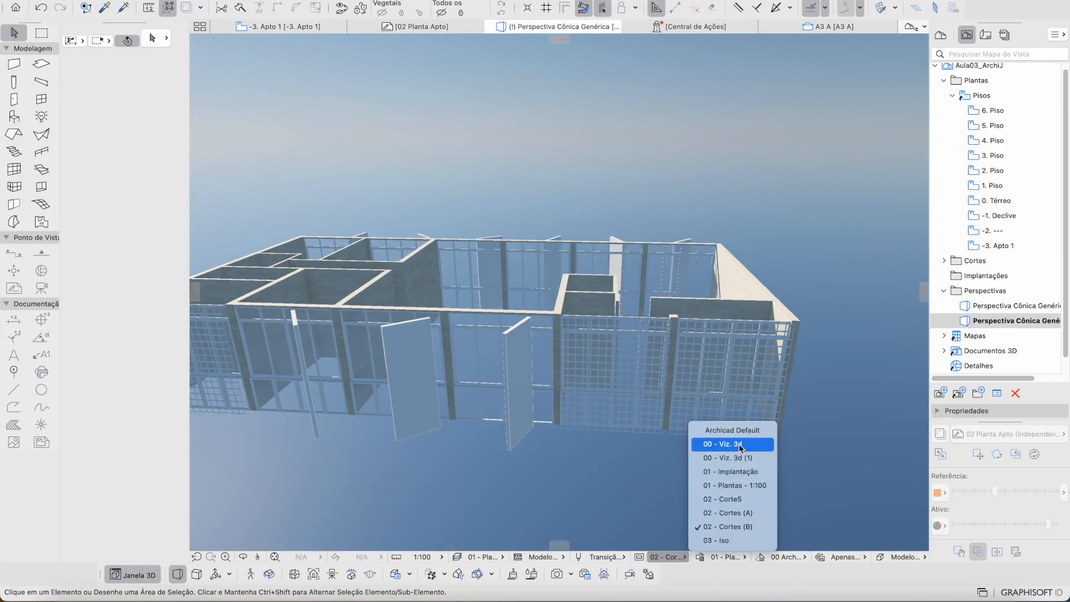
left_click(741, 445)
middle_click_drag(716, 422, 467, 429, "shift")
middle_click_drag(599, 497, 577, 426)
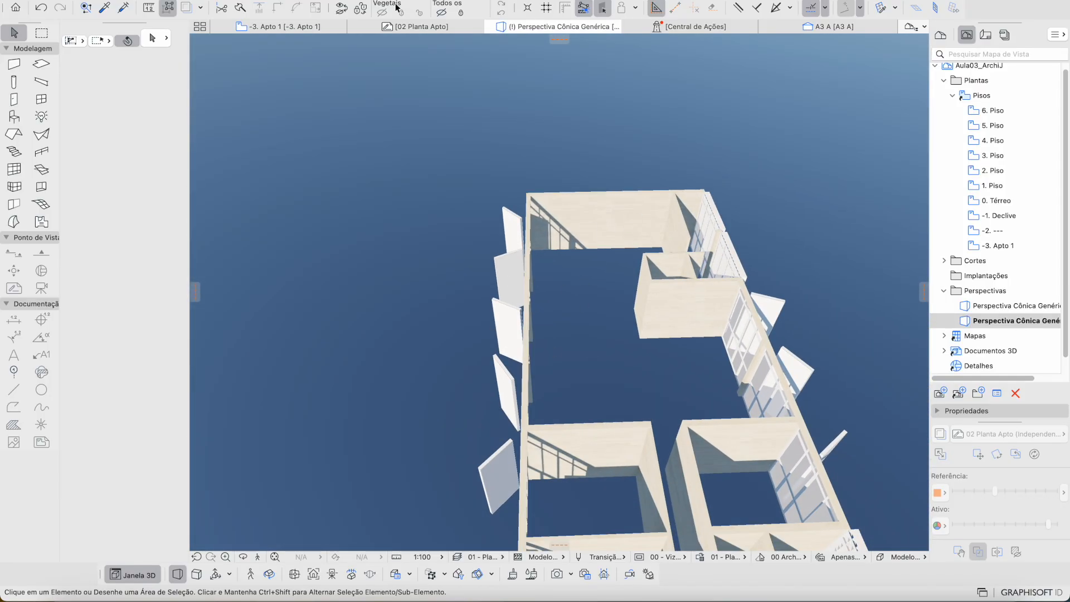
left_click(295, 27)
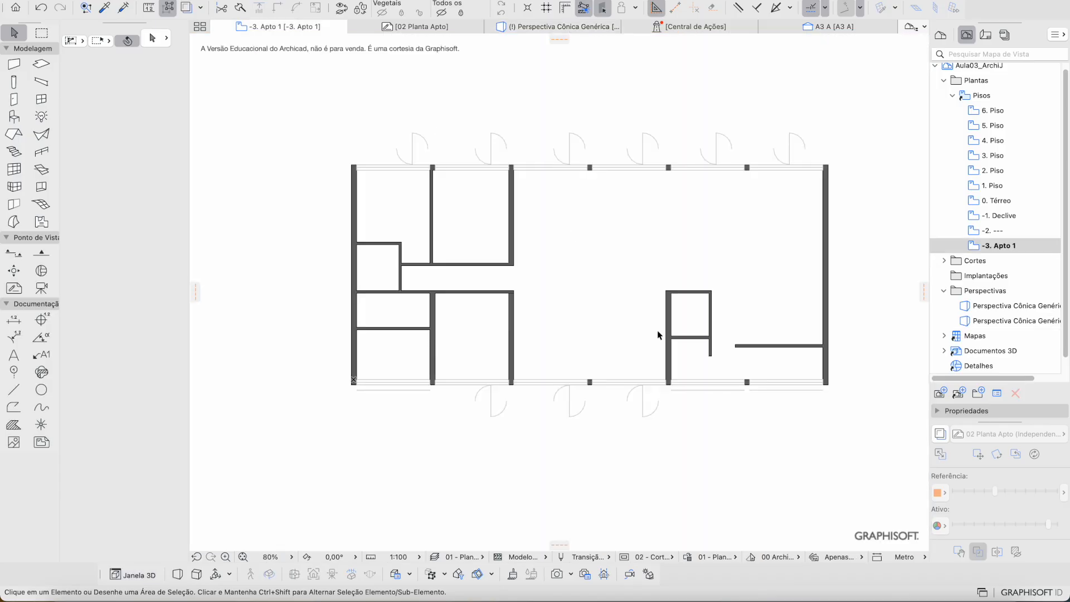
left_click(940, 435)
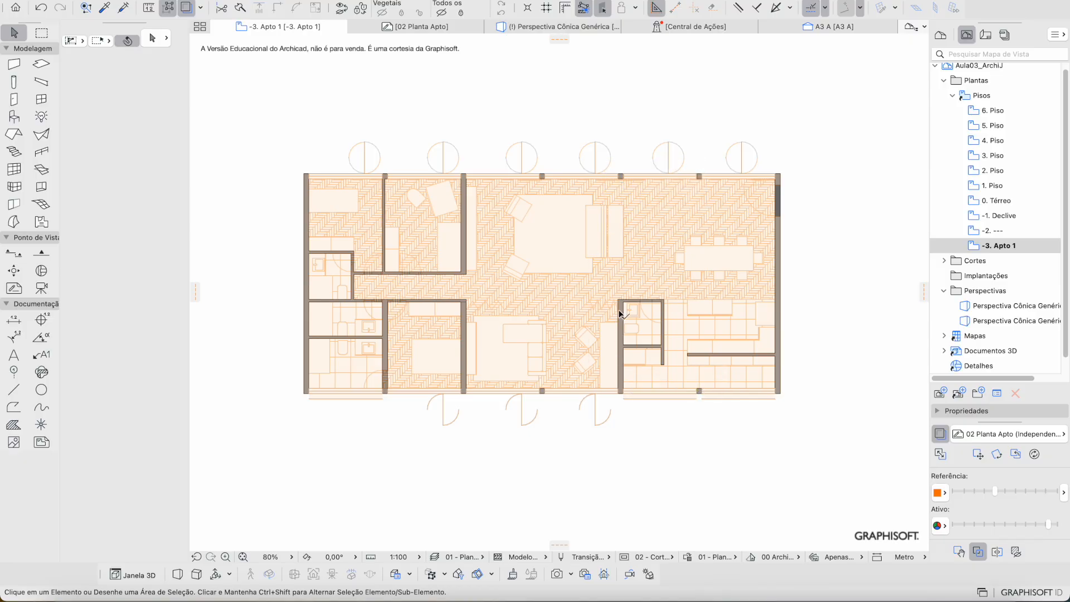
scroll(620, 314, "up", 3)
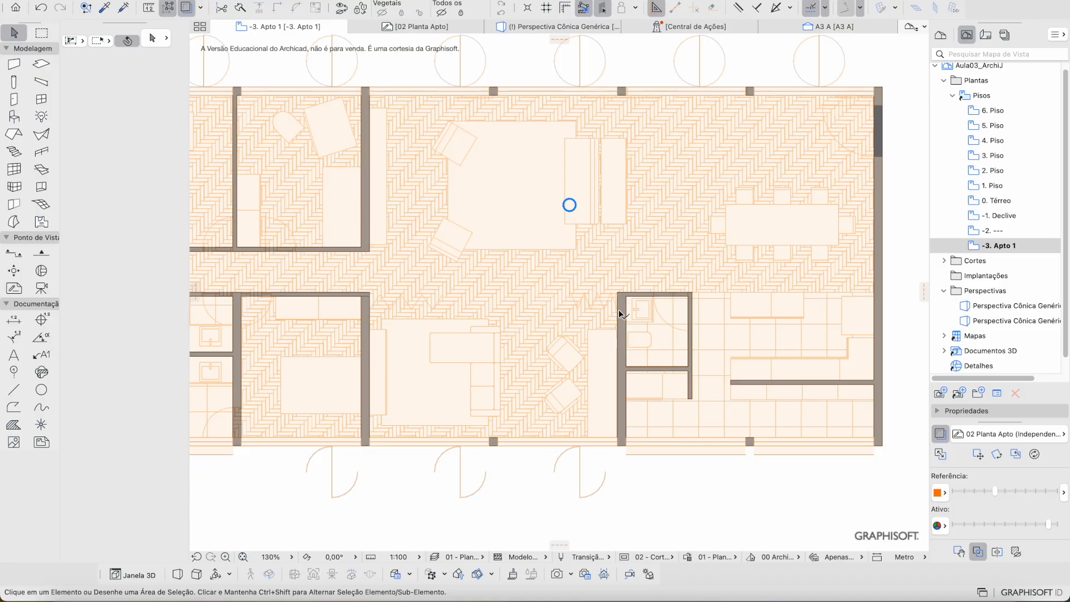
scroll(619, 311, "left", 3)
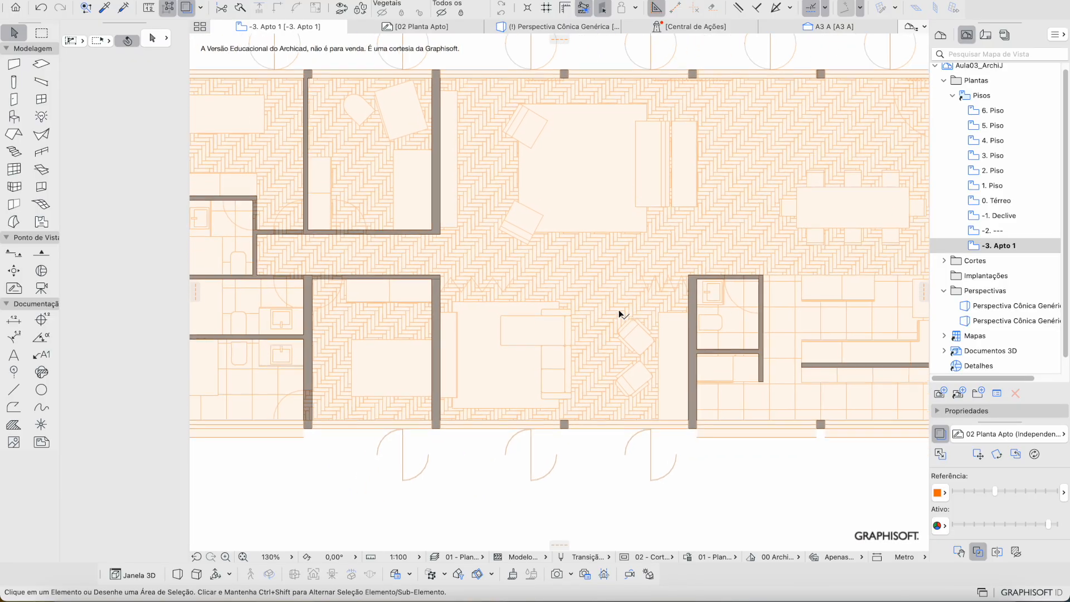
scroll(620, 311, "down", 2)
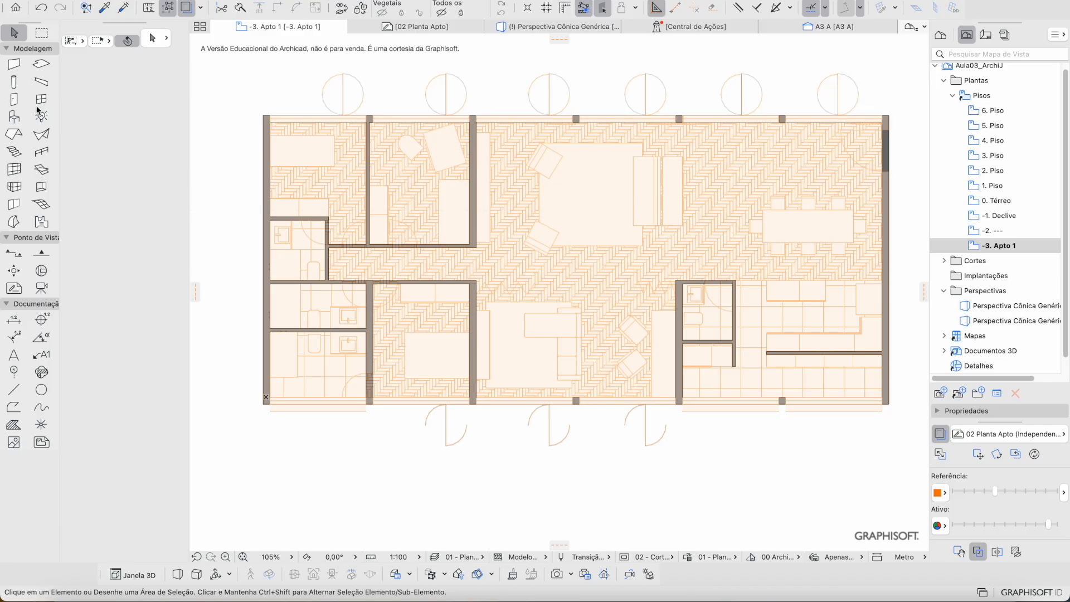
left_click(43, 63)
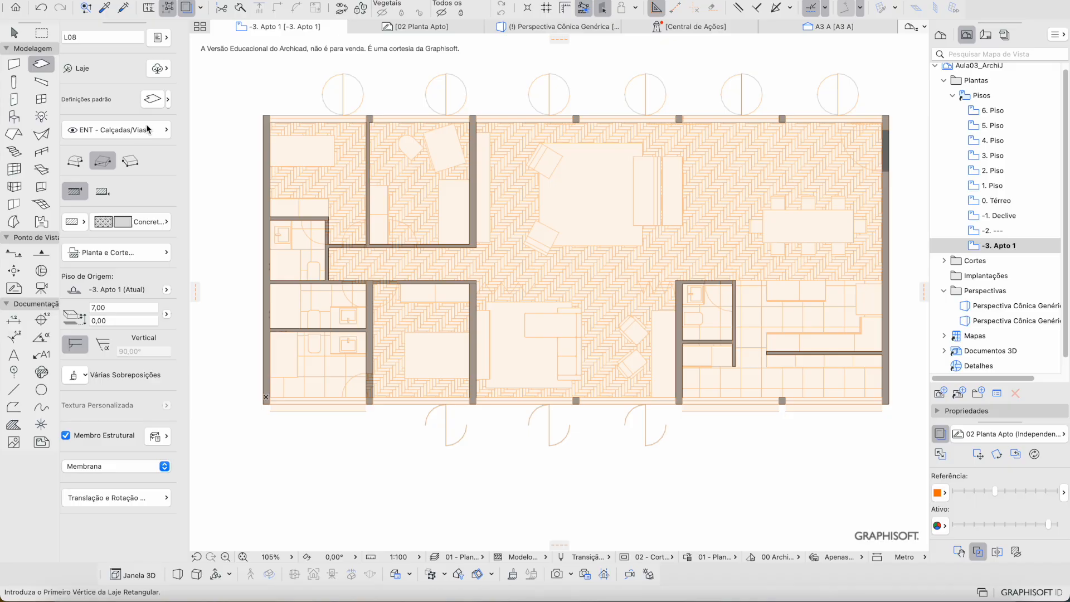
Step: Apply the 0,15-thick Laje CLT + Tacos slab favourite and start at the apartment's top-left corner
left_click(168, 101)
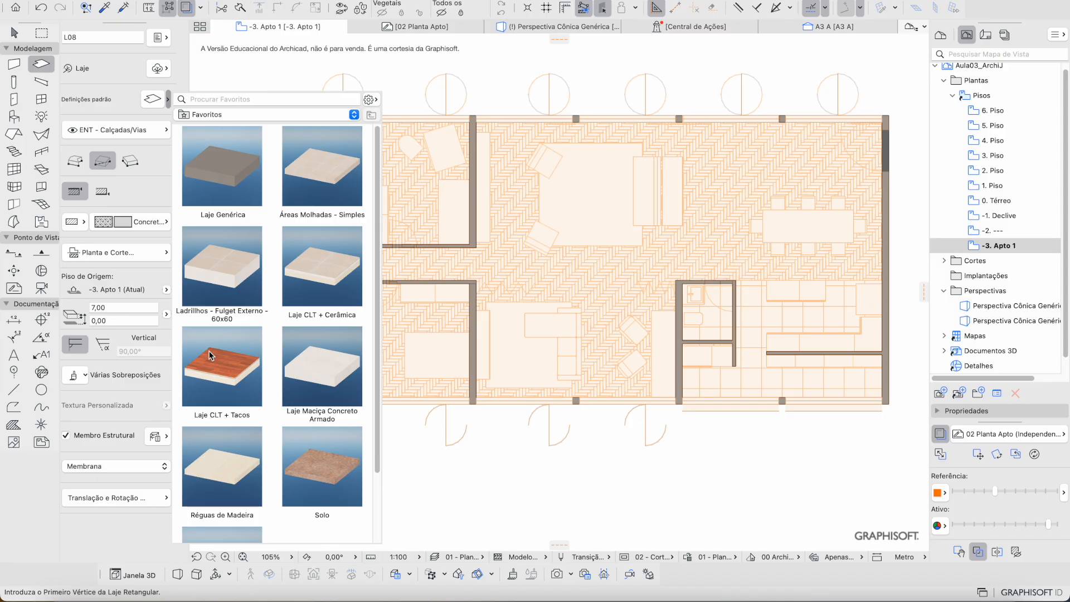
double_click(211, 355)
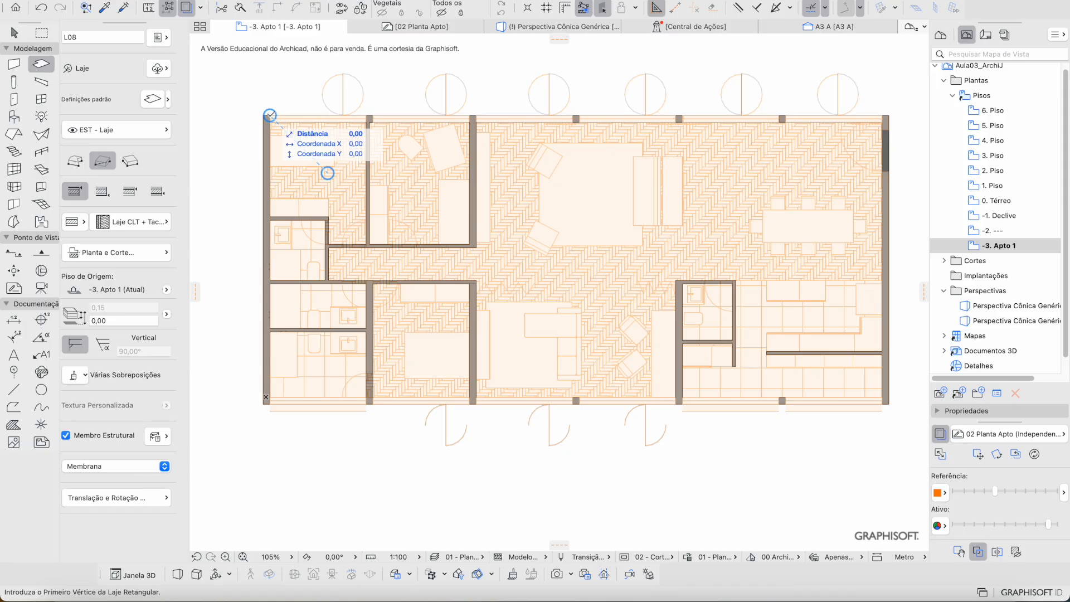
left_click(271, 114)
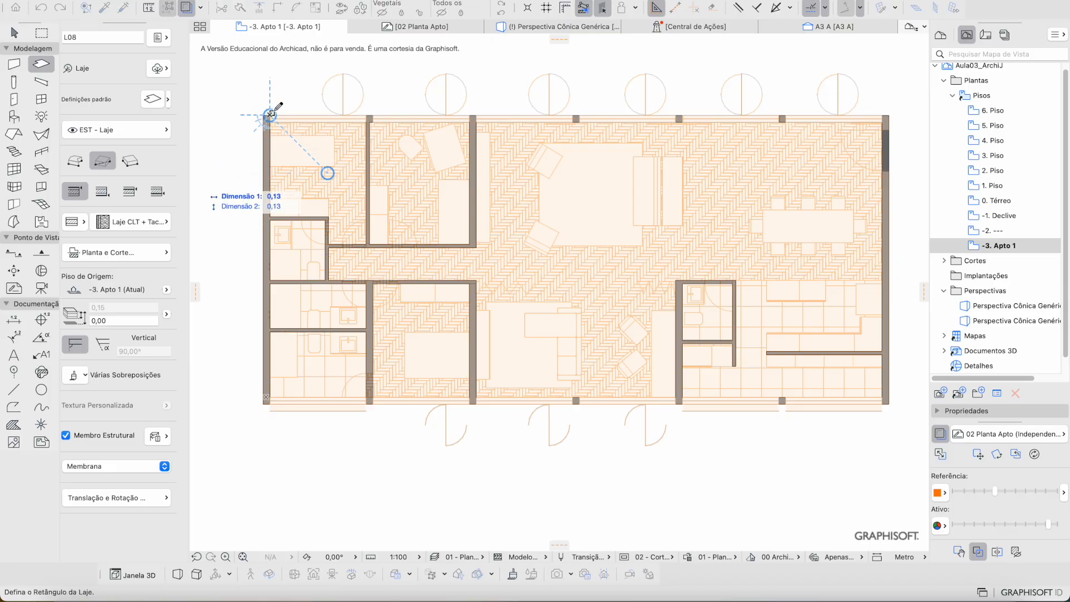
Step: Draw a 17,80 × 8,40 CLT + Tacos slab across the apartment and hide the 02 Planta Apto overlay
scroll(270, 115, "up", 5)
key("Escape")
key("Escape")
scroll(256, 125, "up", 4)
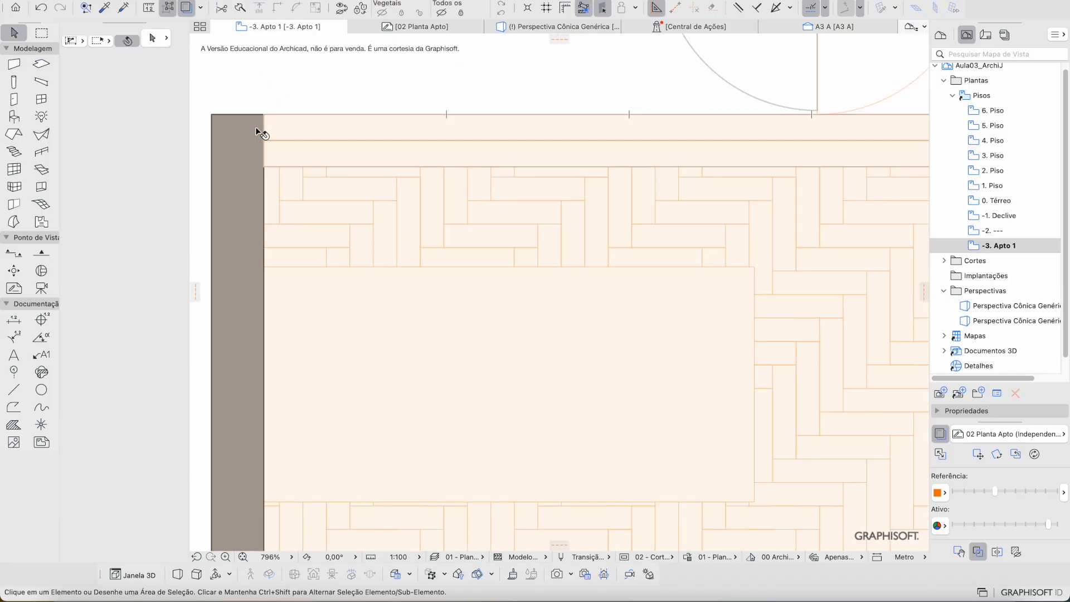
key("w")
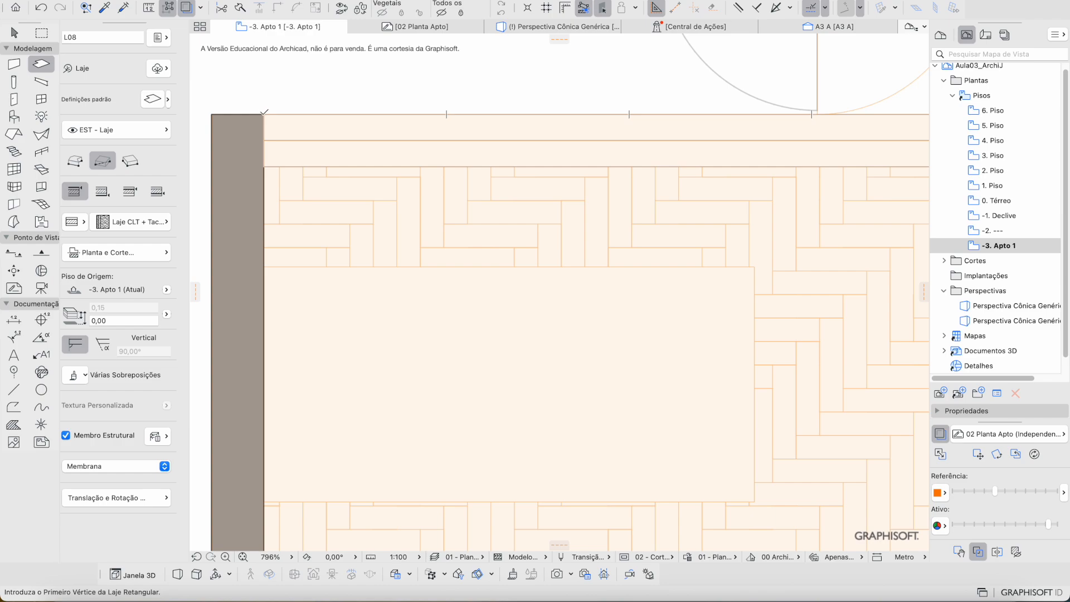
left_click(263, 116)
key("Escape")
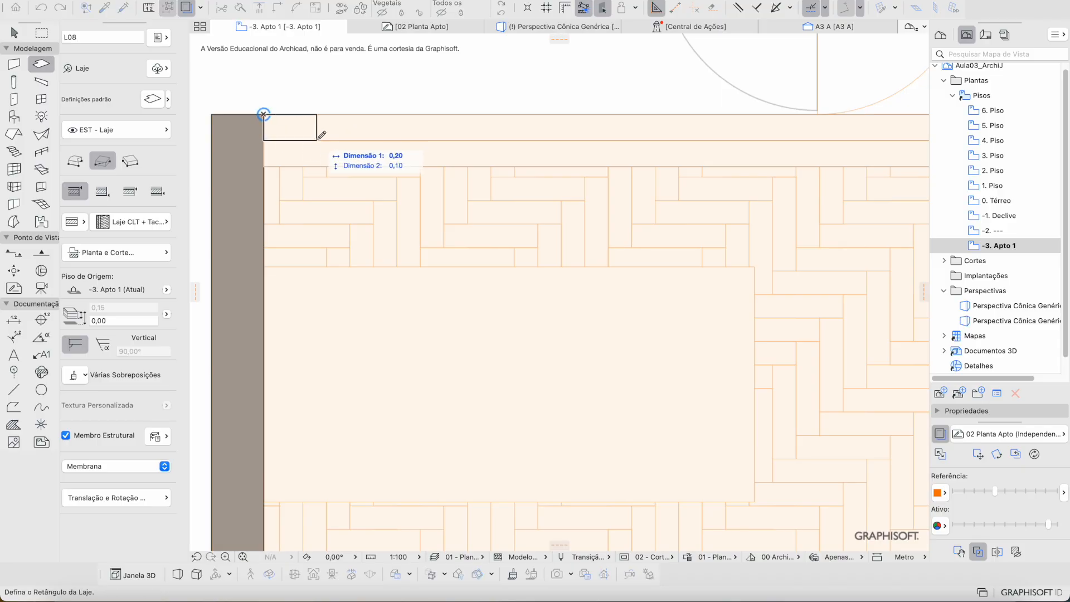
scroll(318, 136, "down", 10)
scroll(621, 255, "up", 8)
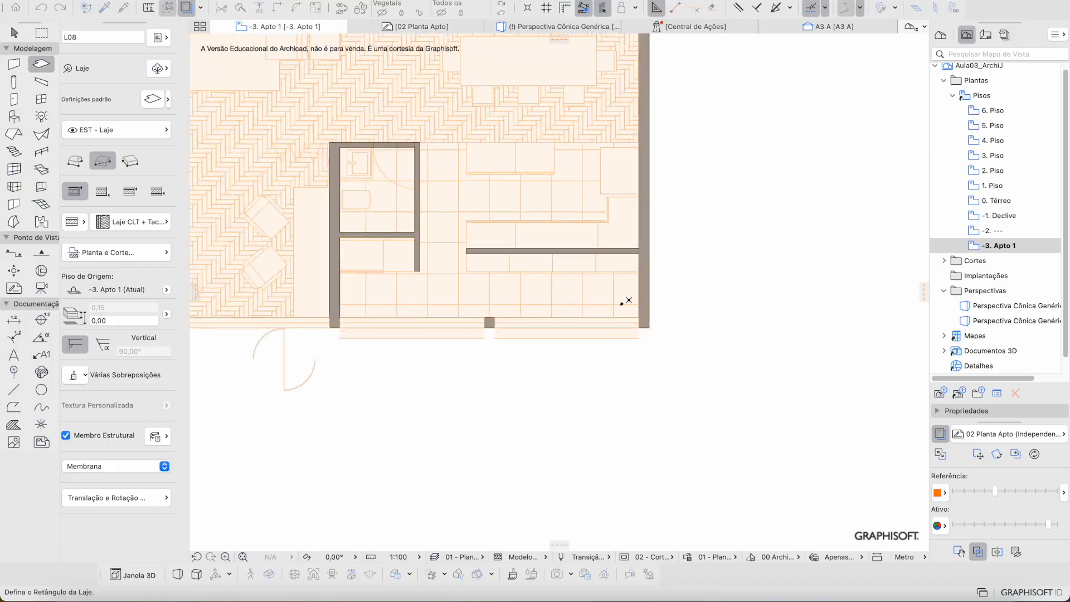
scroll(658, 347, "up", 4)
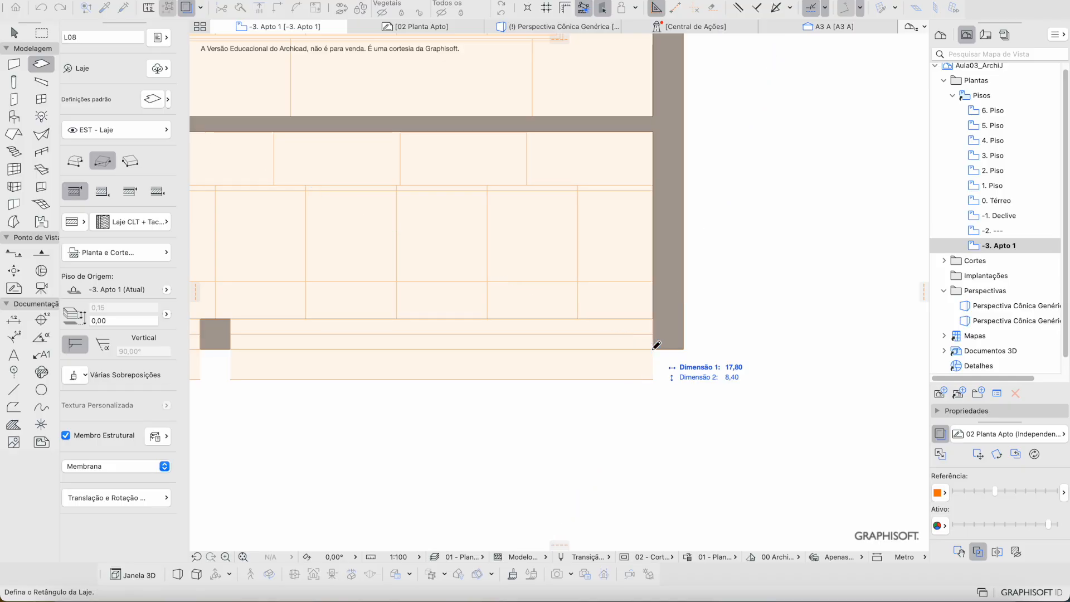
left_click(654, 346)
middle_click_drag(486, 214, 717, 263)
left_click(942, 434)
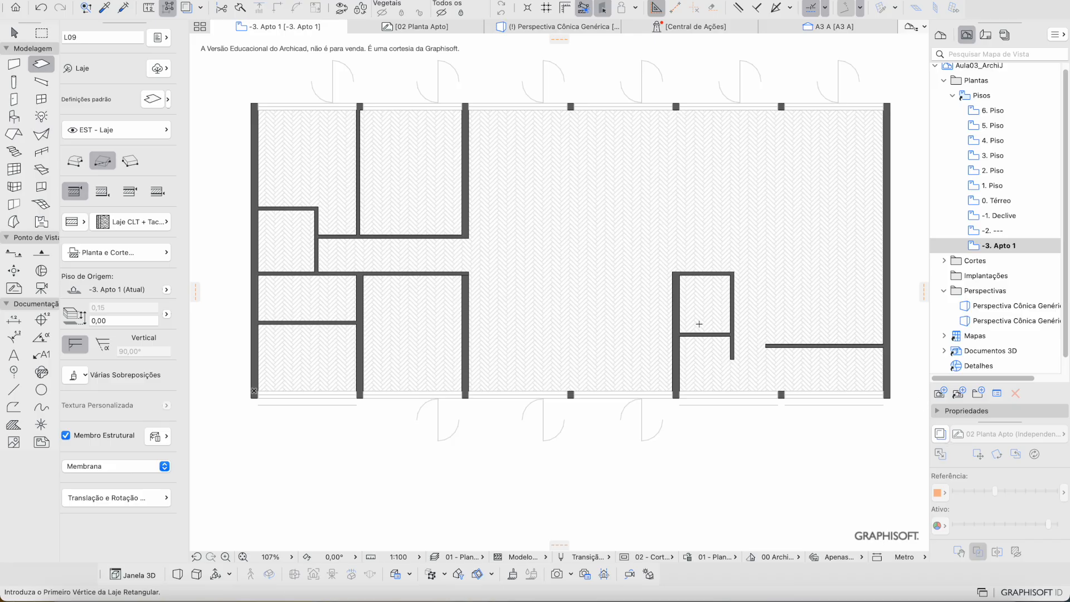
scroll(257, 92, "up", 5)
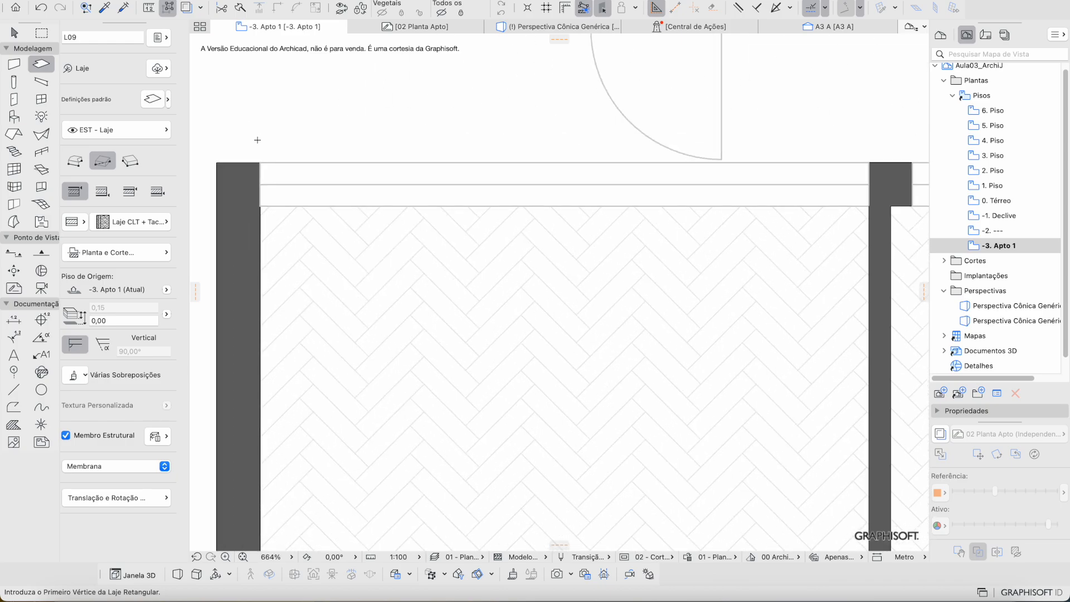
left_click(260, 162)
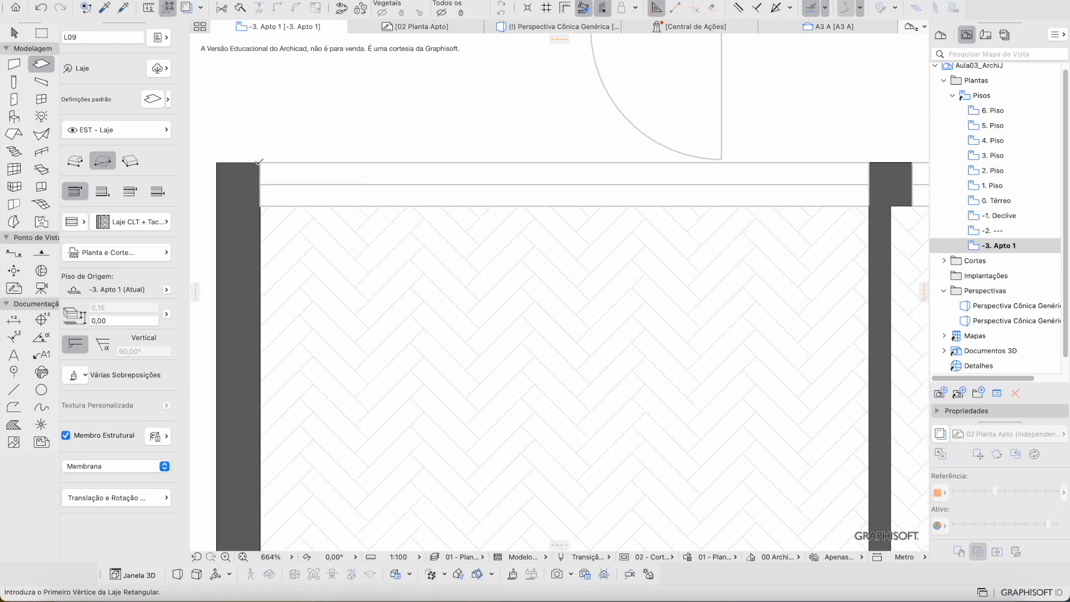
scroll(268, 166, "down", 5)
scroll(820, 429, "up", 5)
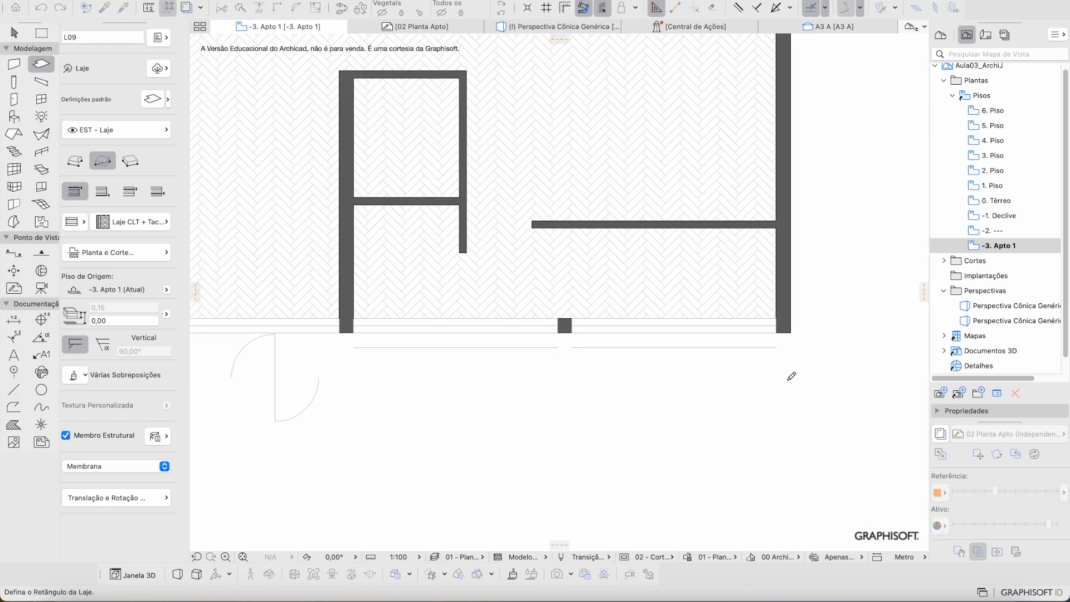
left_click(778, 332)
key("Escape")
scroll(607, 278, "down", 5)
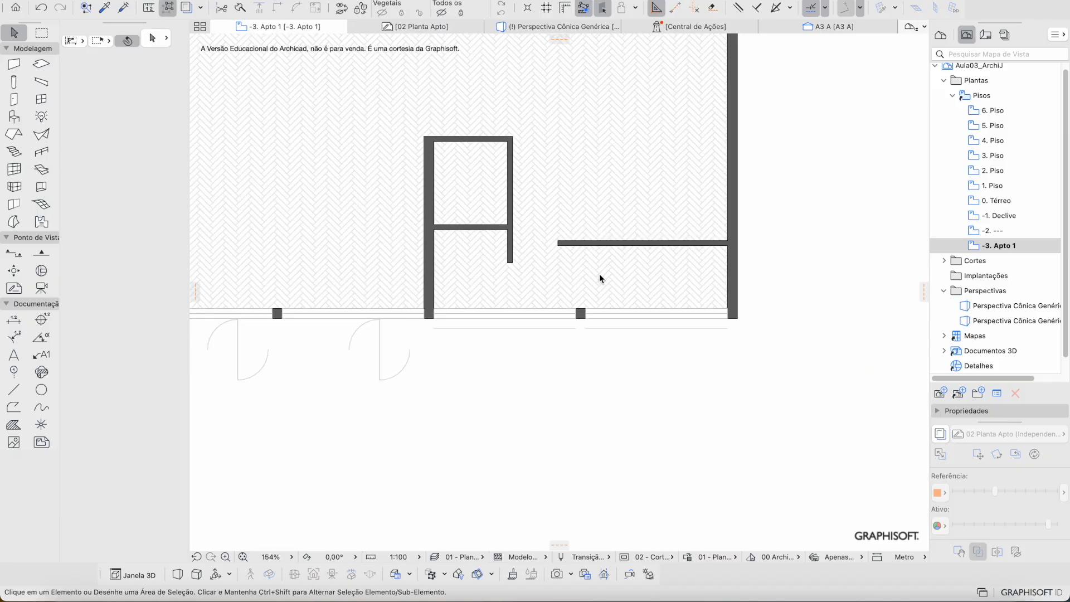
scroll(582, 272, "down", 2)
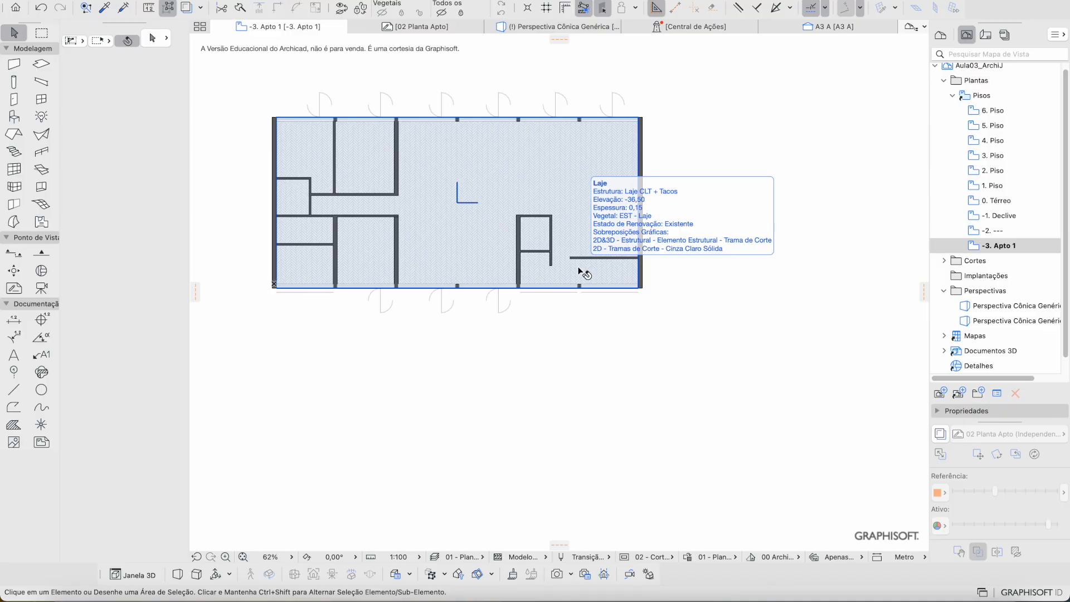
scroll(579, 271, "up", 7)
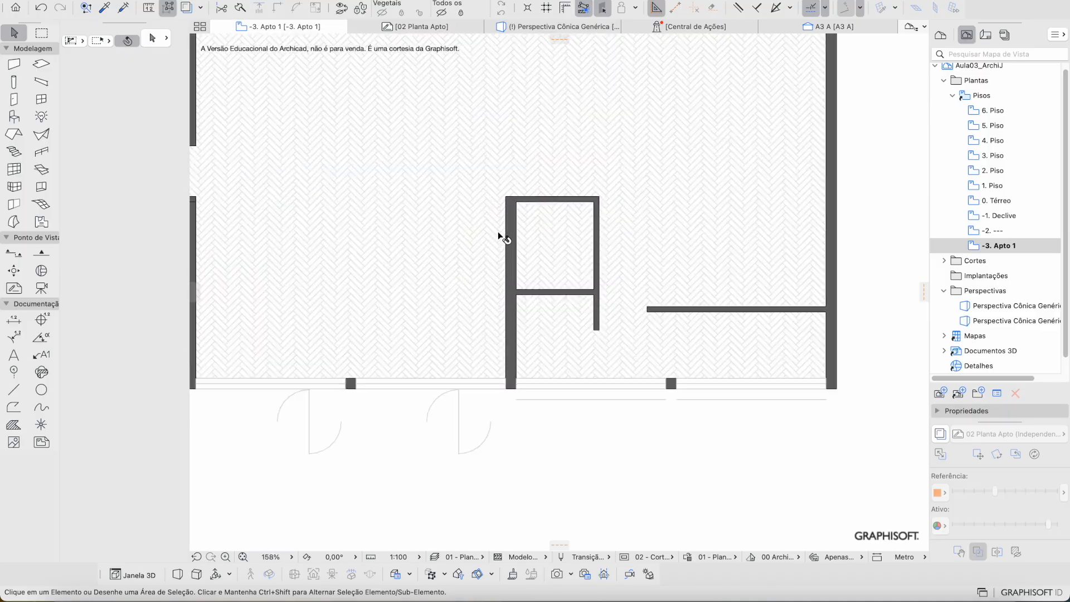
scroll(530, 212, "right", 3)
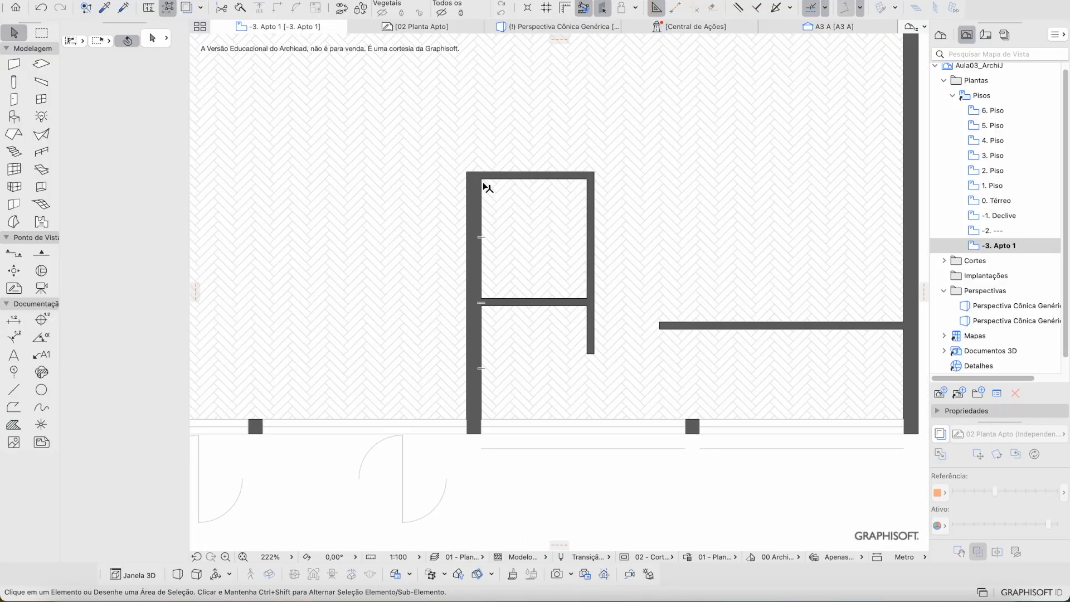
scroll(485, 187, "down", 5)
left_click(560, 184)
scroll(559, 181, "up", 4)
key("Escape")
scroll(417, 183, "down", 2)
middle_click_drag(418, 182, 452, 265)
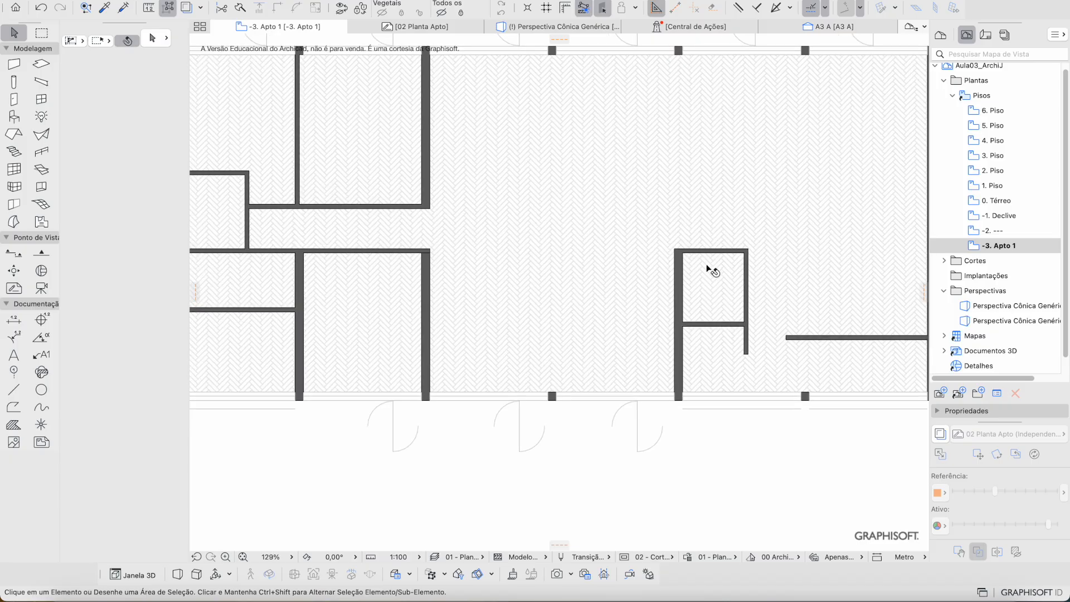
middle_click_drag(384, 287, 484, 276)
scroll(650, 245, "down", 2)
scroll(628, 258, "up", 2)
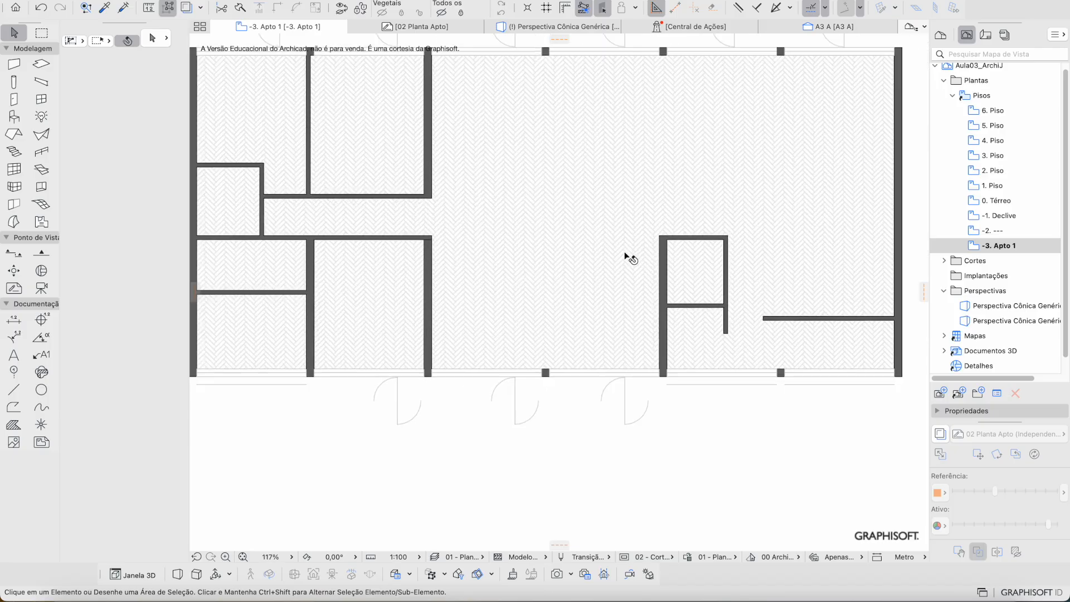
middle_click_drag(401, 211, 519, 184)
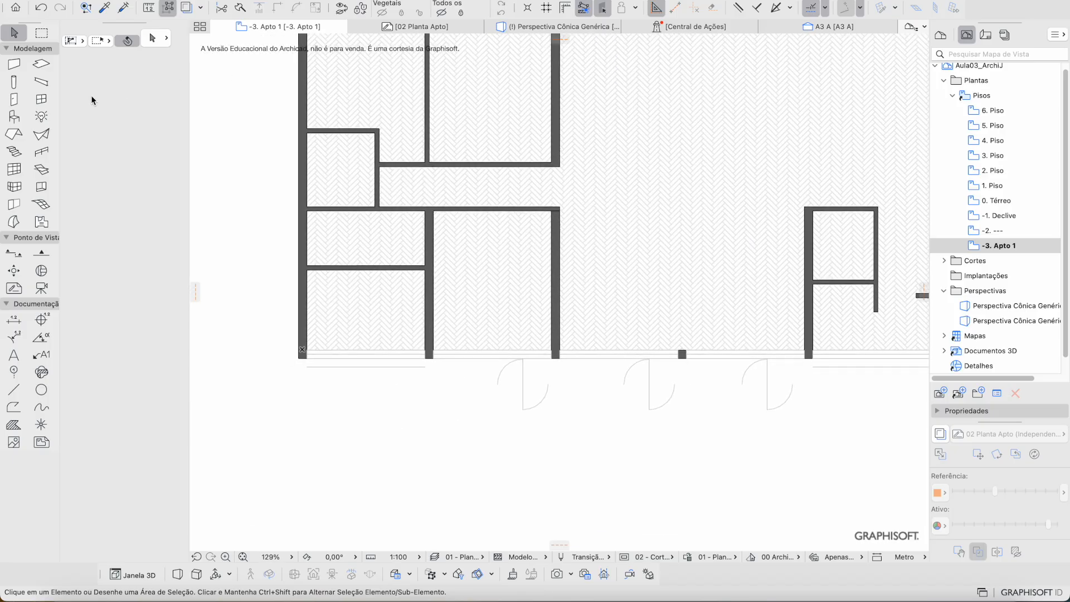
left_click(45, 64)
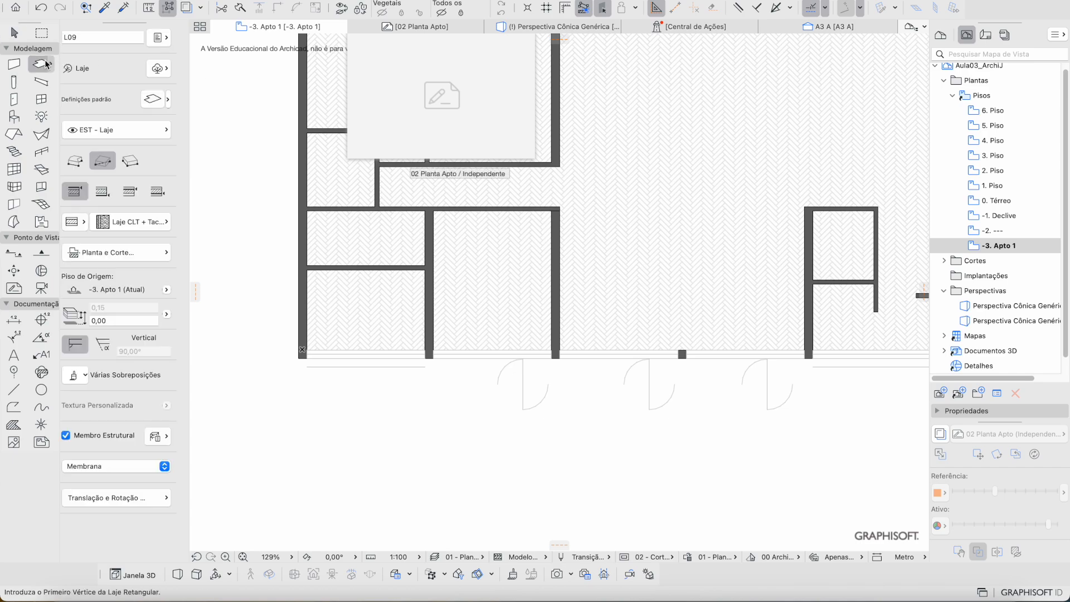
Step: Draw a 2,80 × 3,40 Laje CLT + Cerâmica slab over the two small left bathrooms
left_click(169, 100)
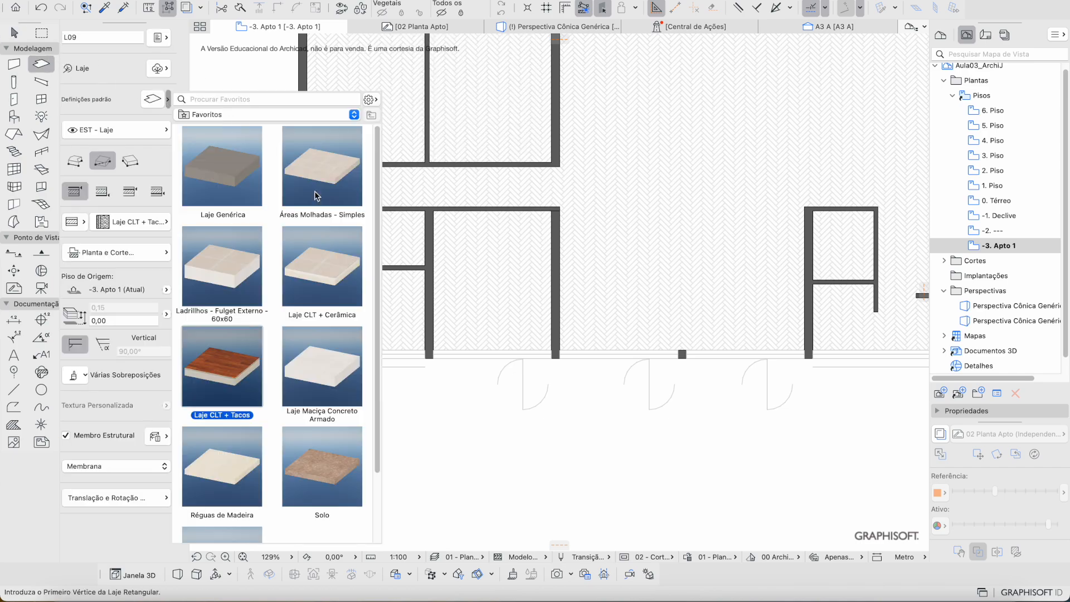
double_click(335, 268)
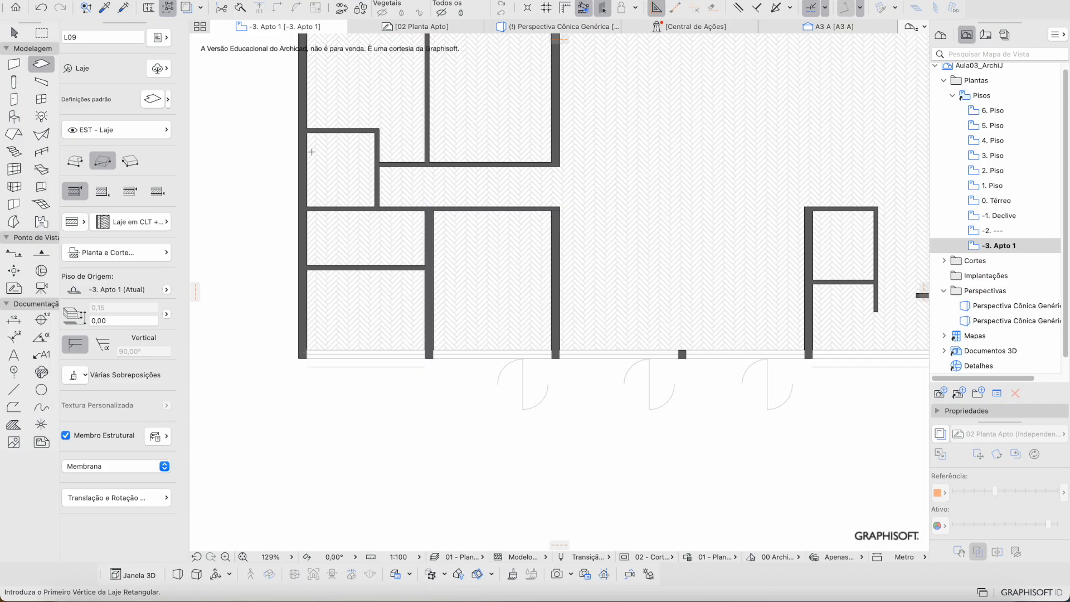
scroll(301, 234, "up", 5)
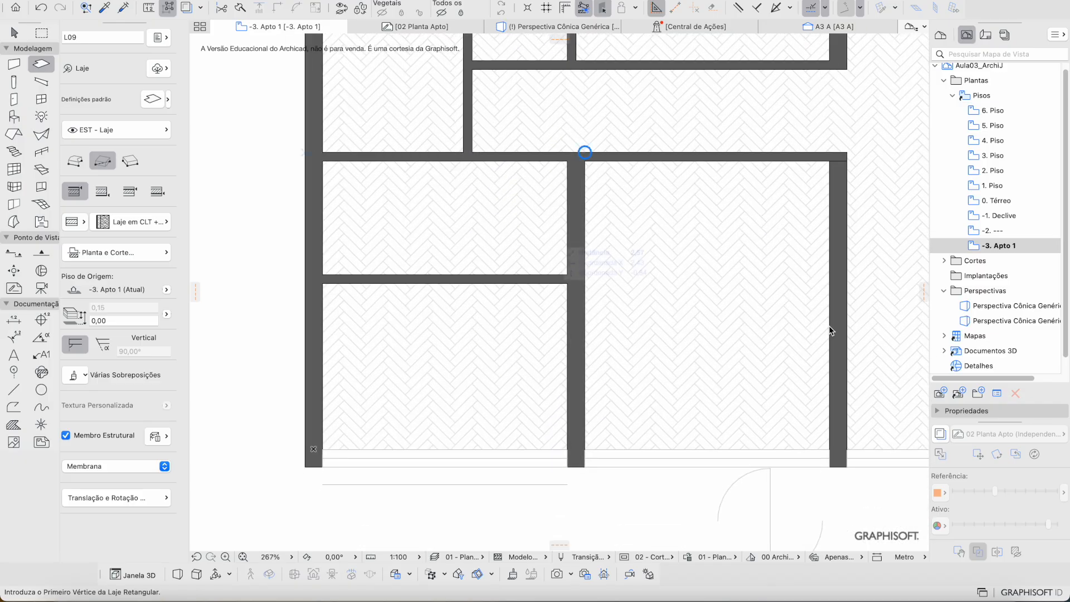
left_click(941, 433)
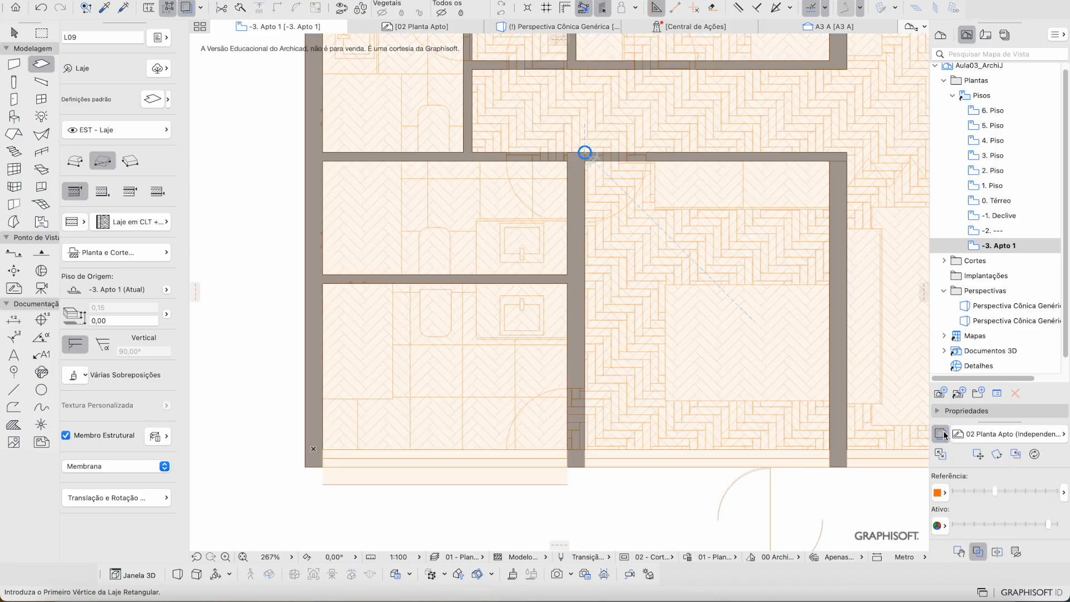
left_click(322, 152)
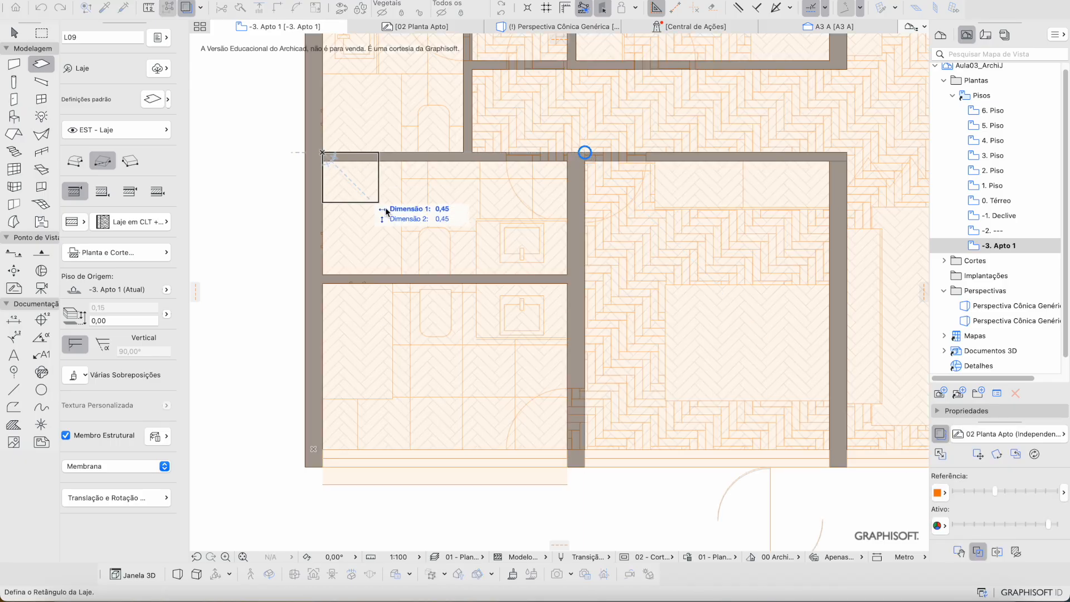
left_click(568, 448)
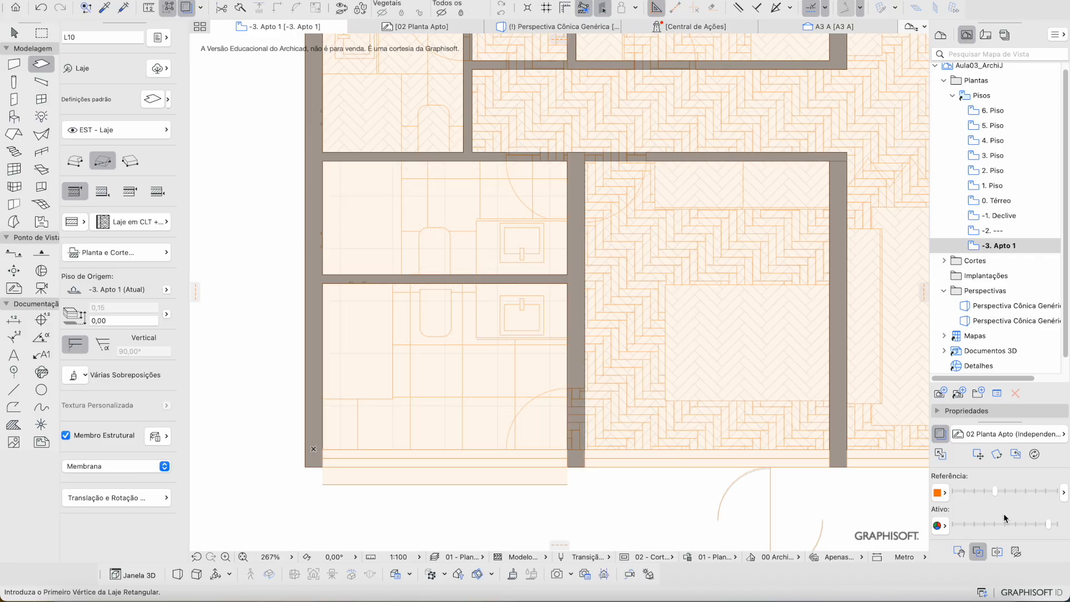
left_click(941, 434)
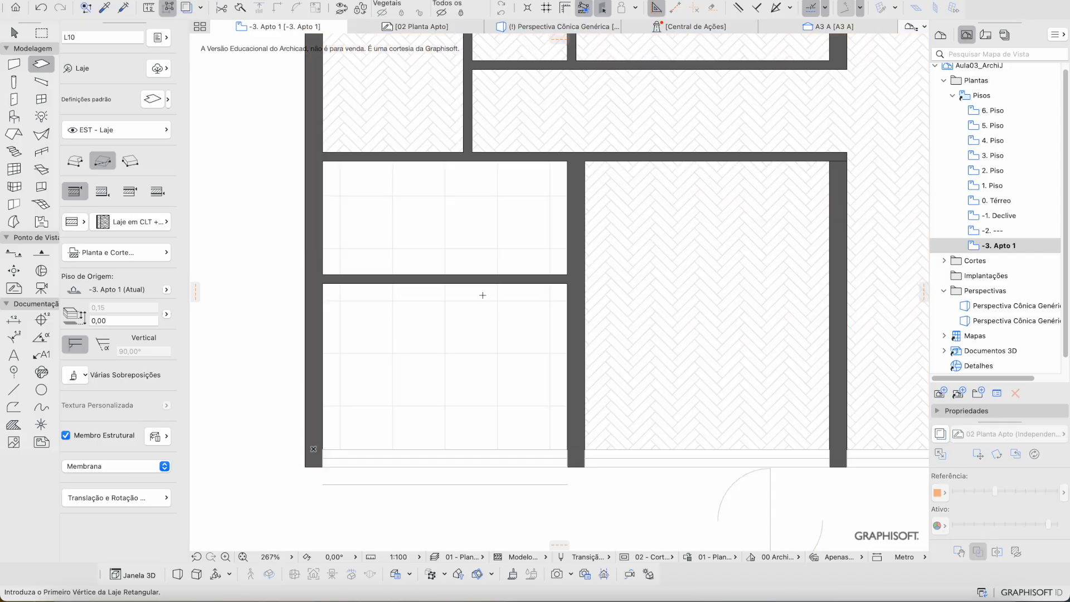
key("Escape")
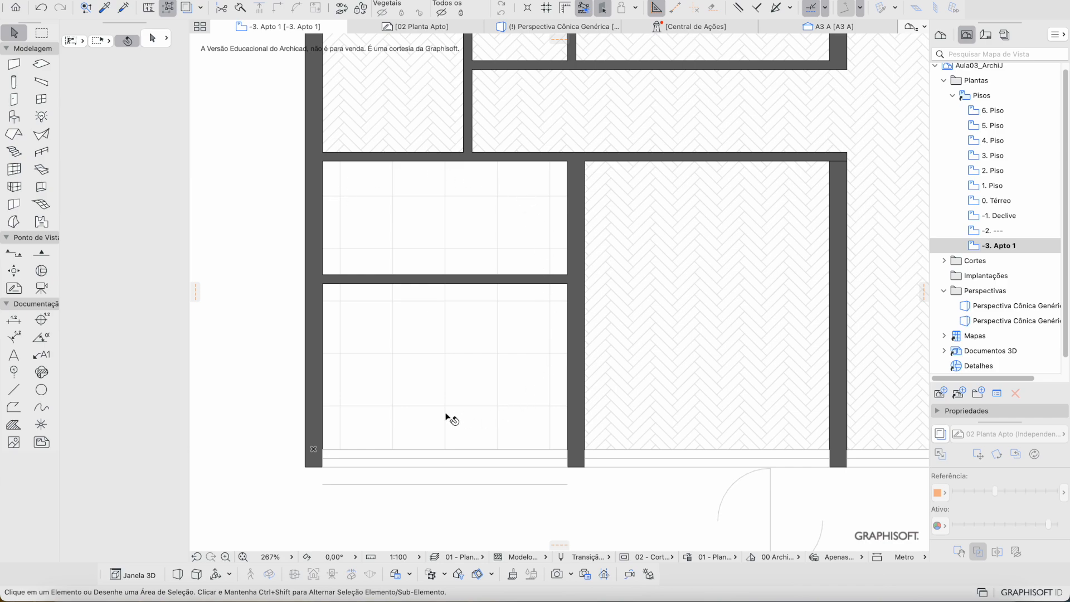
Step: Draw a 1.71 × 1.71 rectangular ceramic slab in the small room above the bathroom
left_click(355, 233)
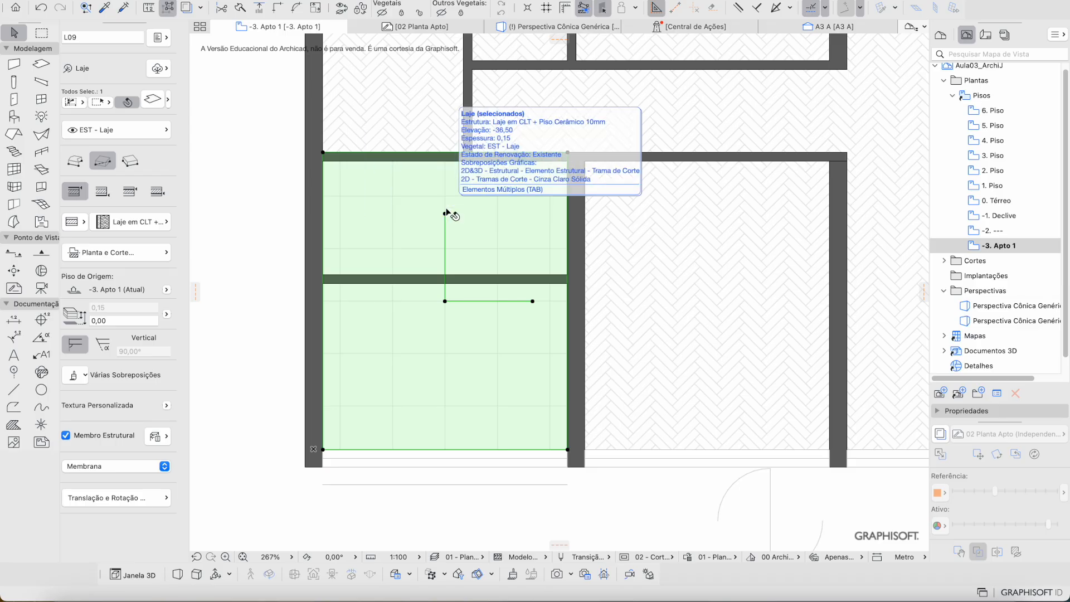
scroll(479, 217, "up", 3)
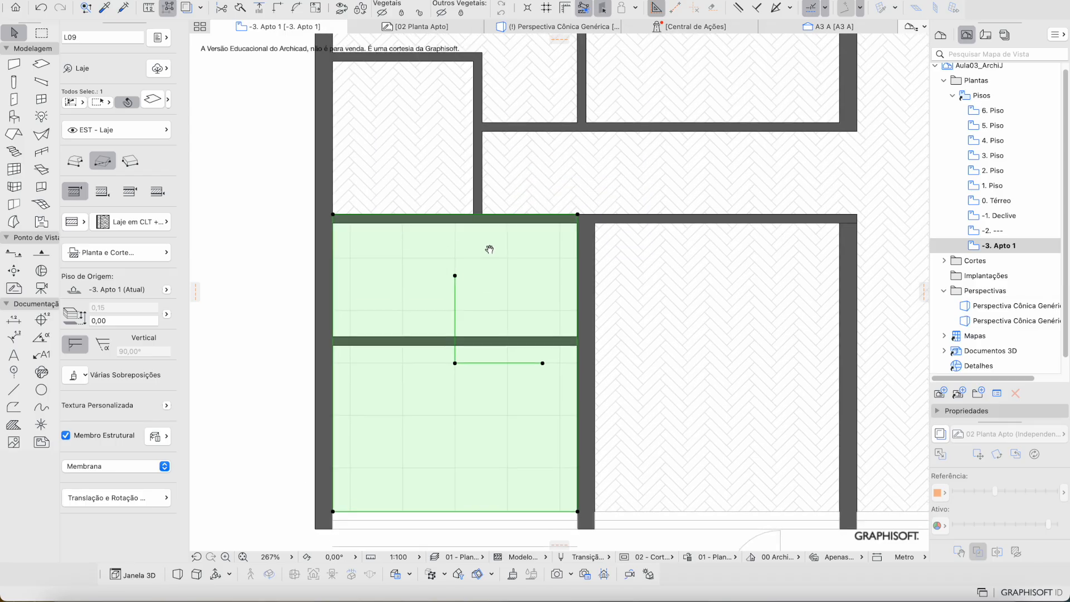
scroll(523, 226, "up", 5)
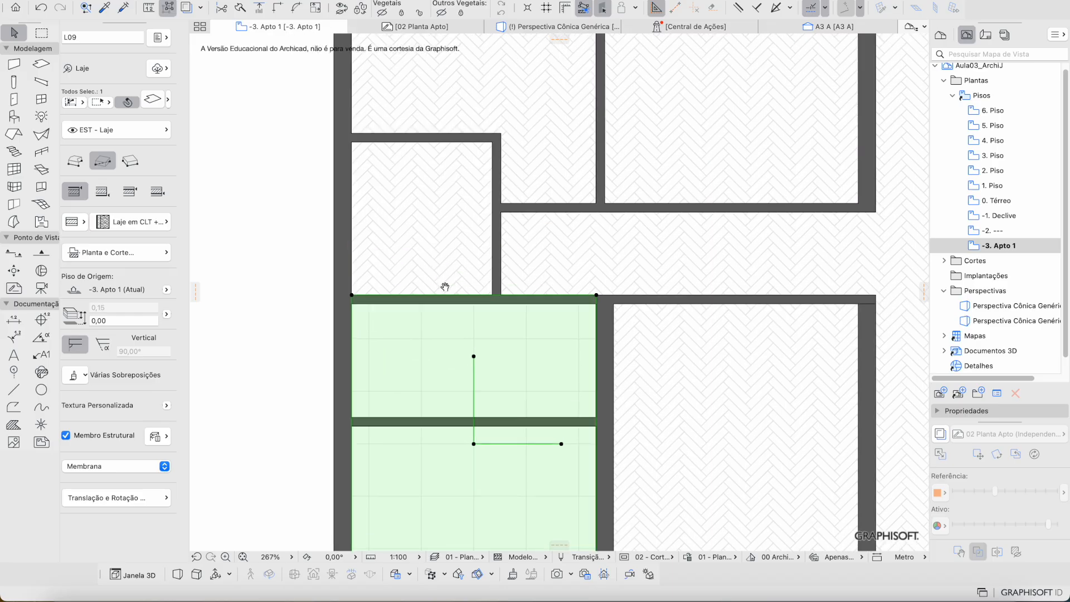
left_click(946, 433)
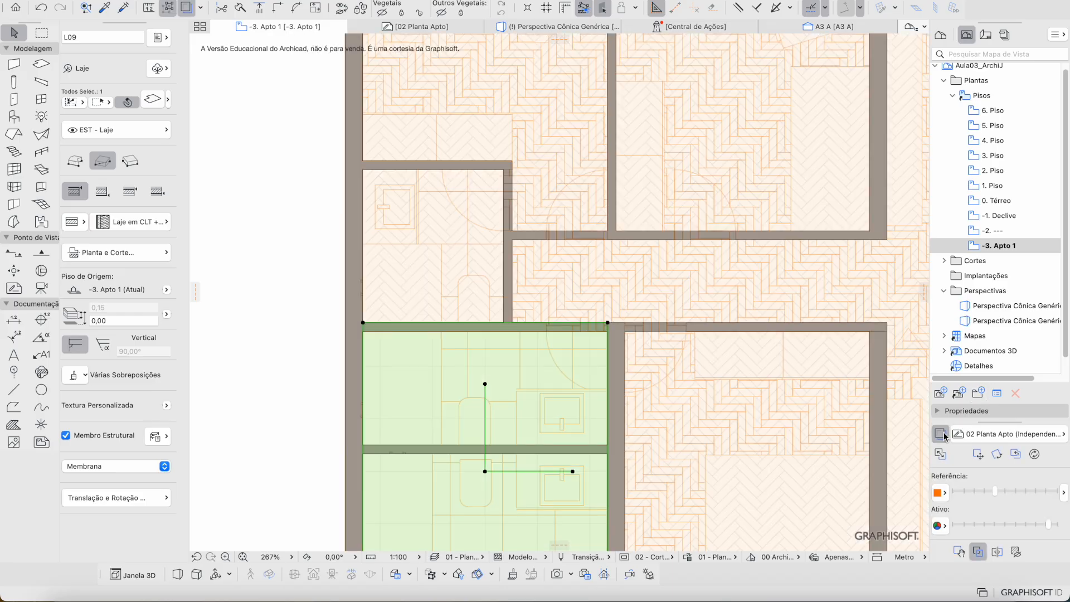
left_click(946, 434)
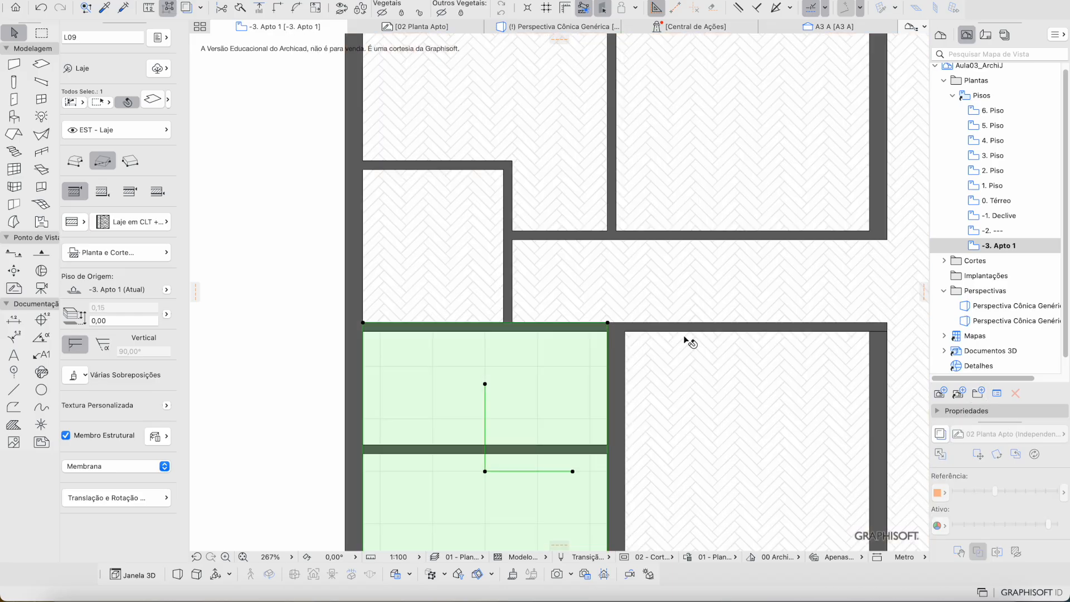
left_click(547, 323)
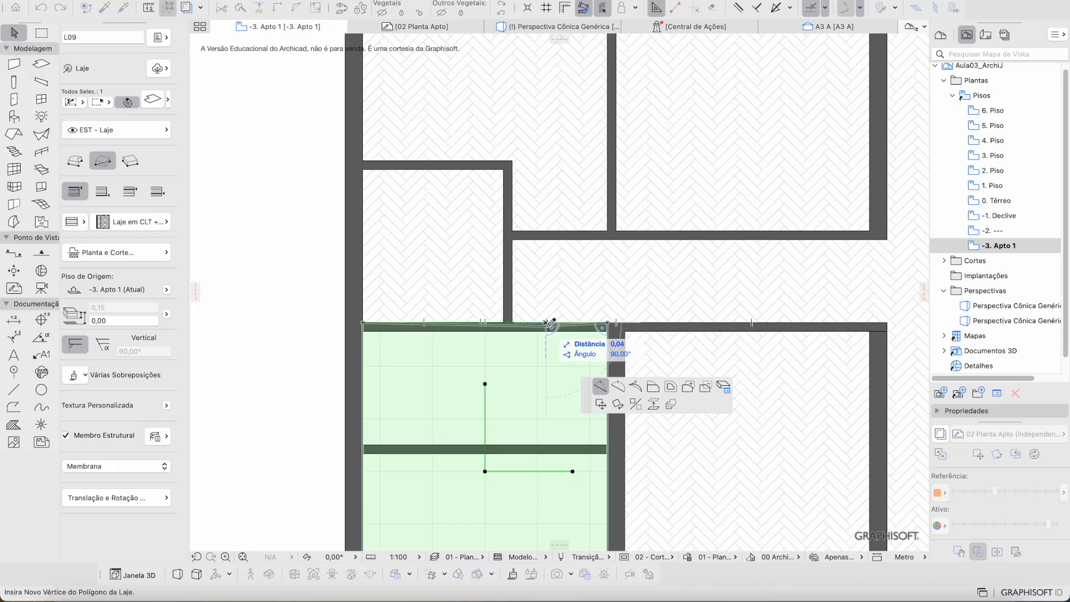
left_click(690, 388)
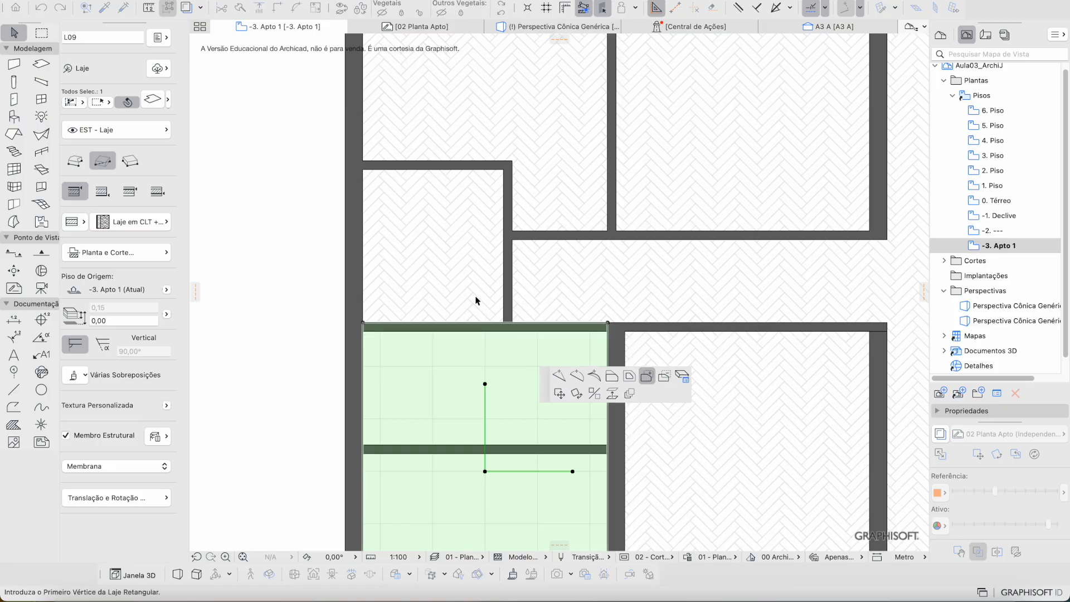
left_click(362, 169)
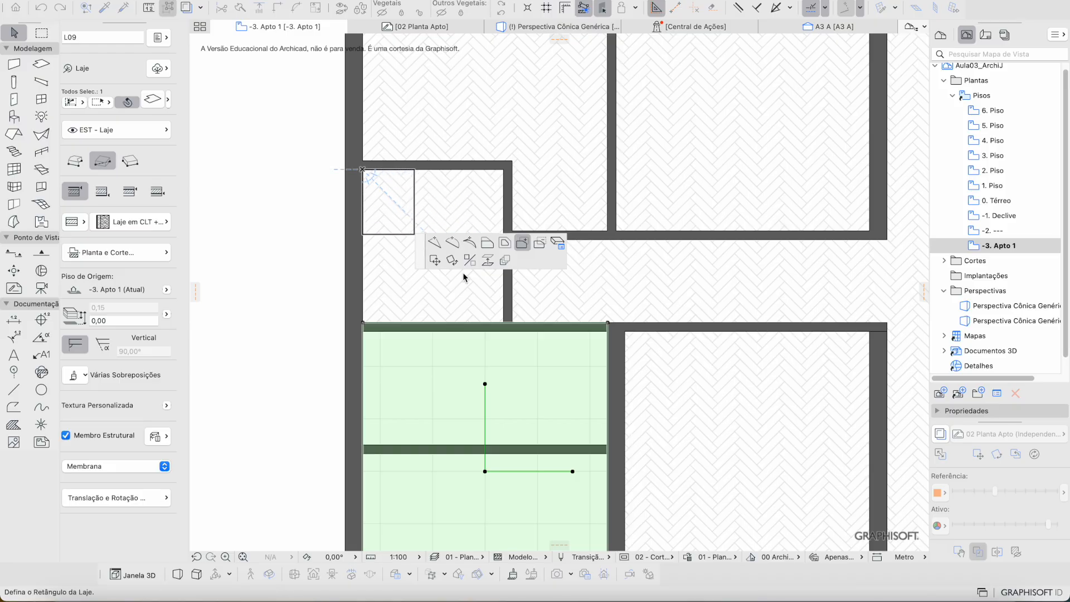
left_click(505, 322)
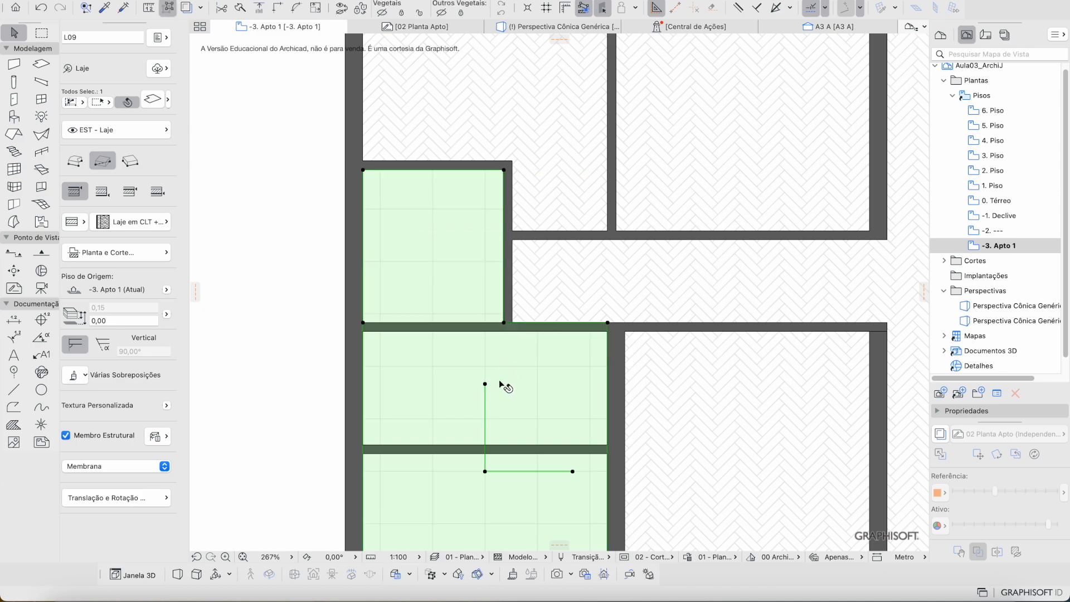
key("Escape")
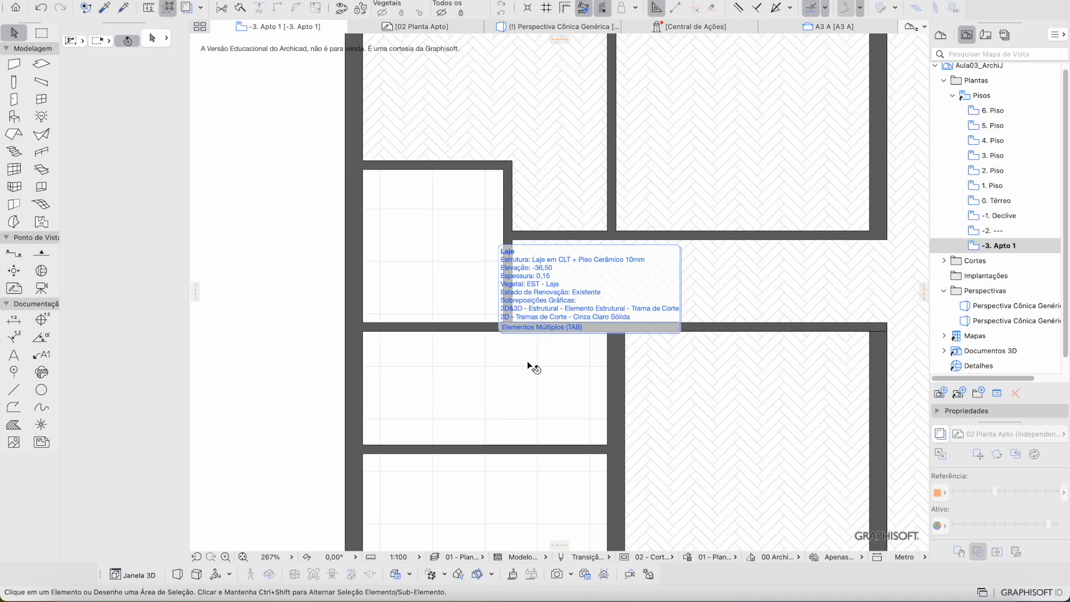
Step: Move the plan toward the kitchen with the Slab tool active, cancelling a misplaced first rectangle
scroll(483, 347, "down", 3)
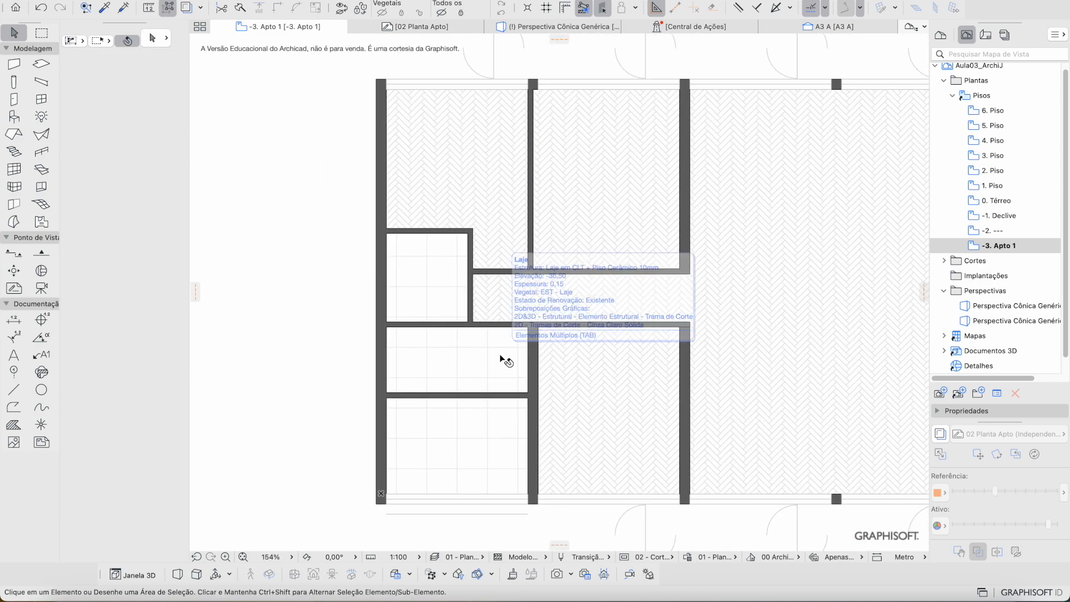
scroll(484, 346, "down", 1)
middle_click_drag(485, 345, 458, 322)
left_click(457, 322)
middle_click_drag(526, 319, 365, 244)
key("Escape")
left_click(41, 63)
scroll(351, 223, "right", 5)
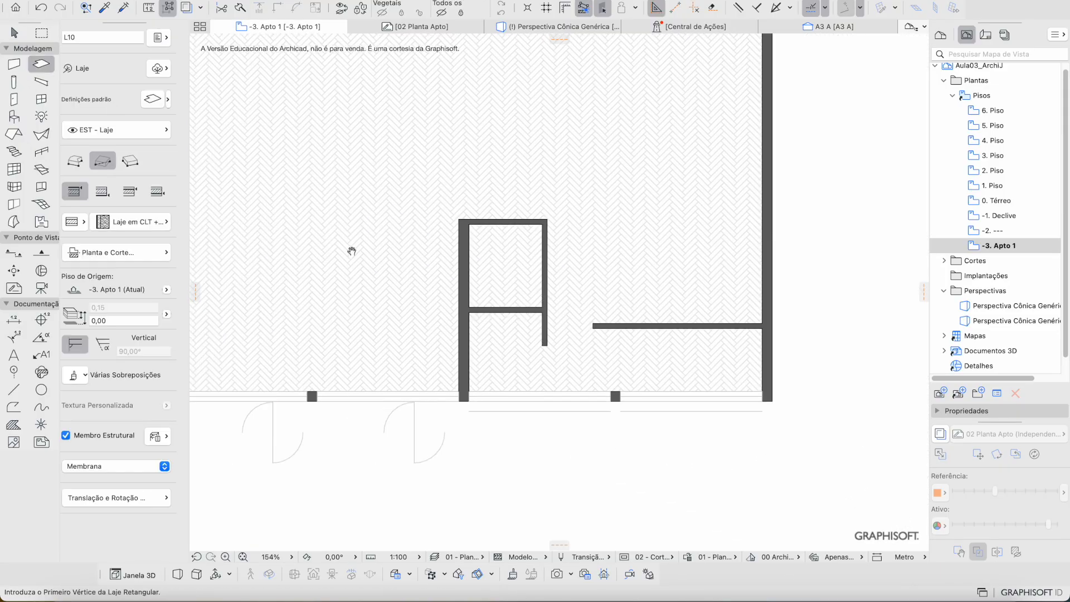
left_click(459, 218)
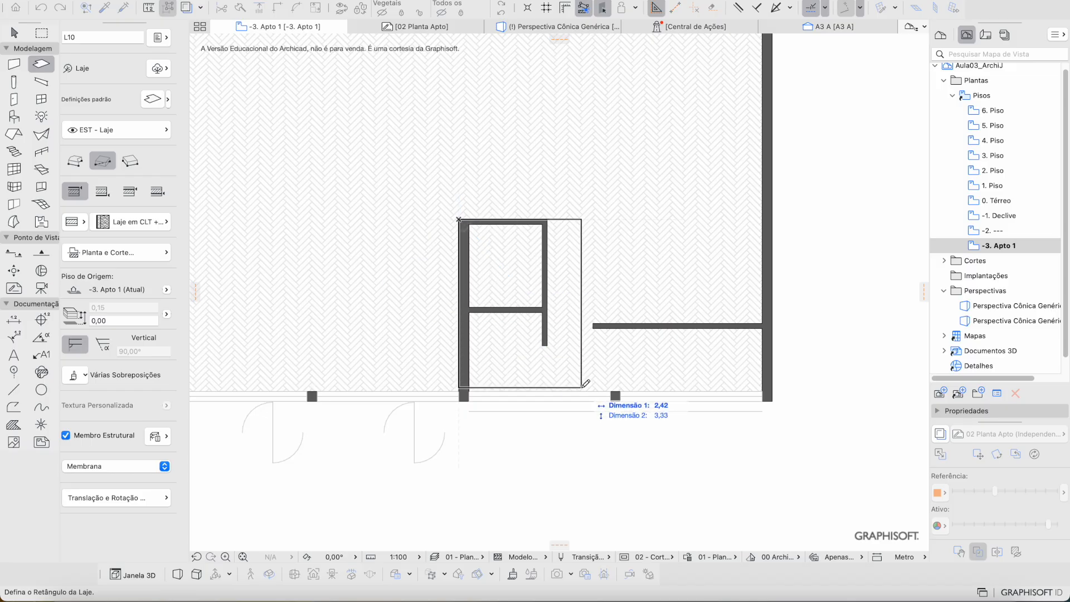
key("Escape")
Step: Draw the 6.00 × 3.35 ceramic slab over the kitchen and bathroom, using the reference overlay
scroll(462, 265, "down", 2)
middle_click_drag(463, 265, 644, 324)
scroll(644, 325, "down", 1)
left_click(946, 436)
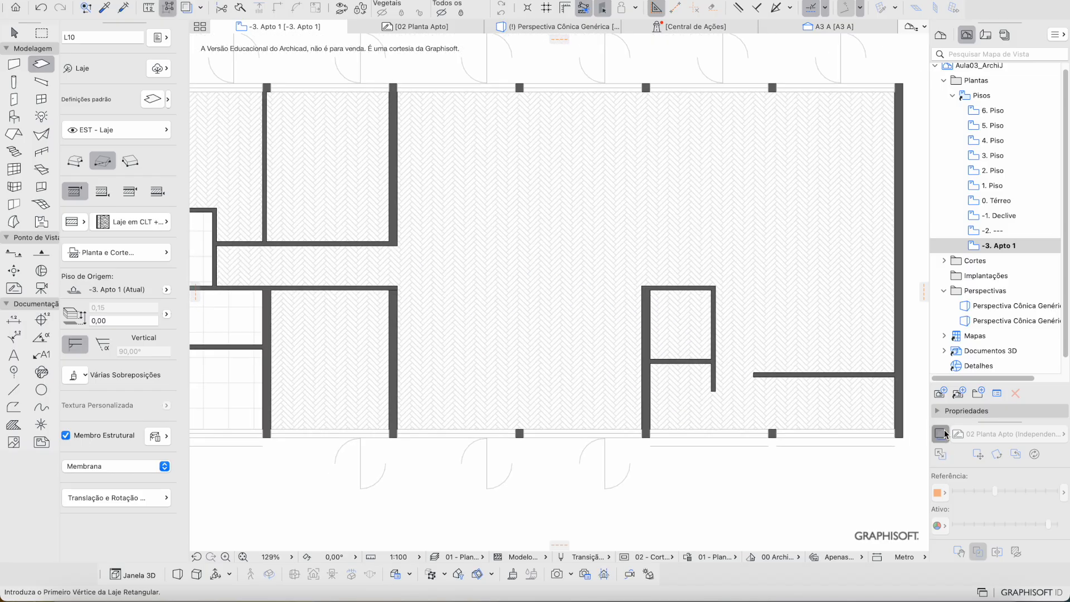
middle_click_drag(847, 397, 766, 364)
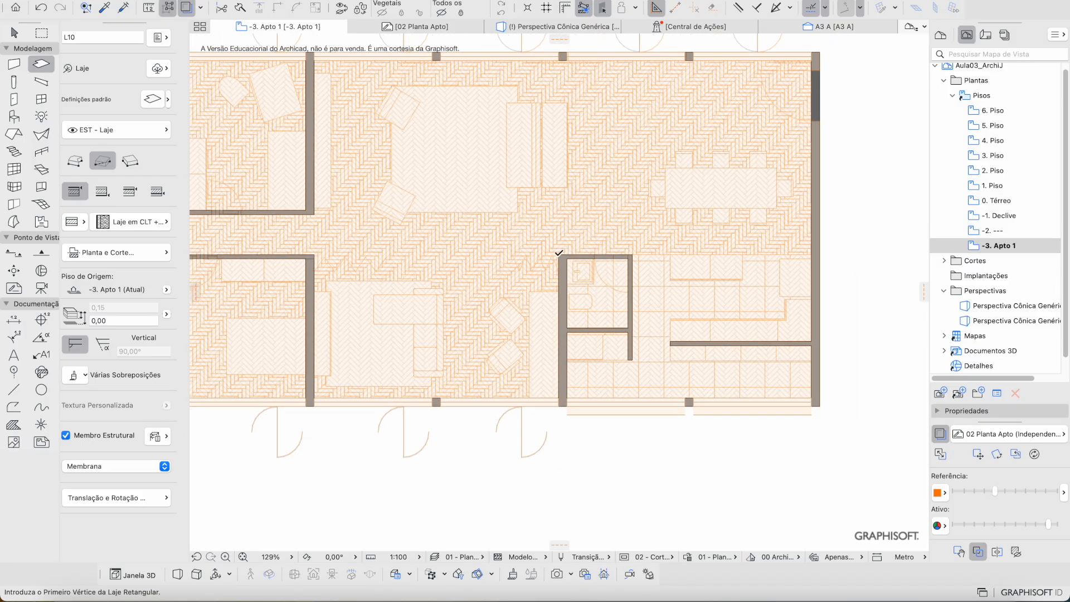
left_click(559, 253)
scroll(770, 371, "up", 3)
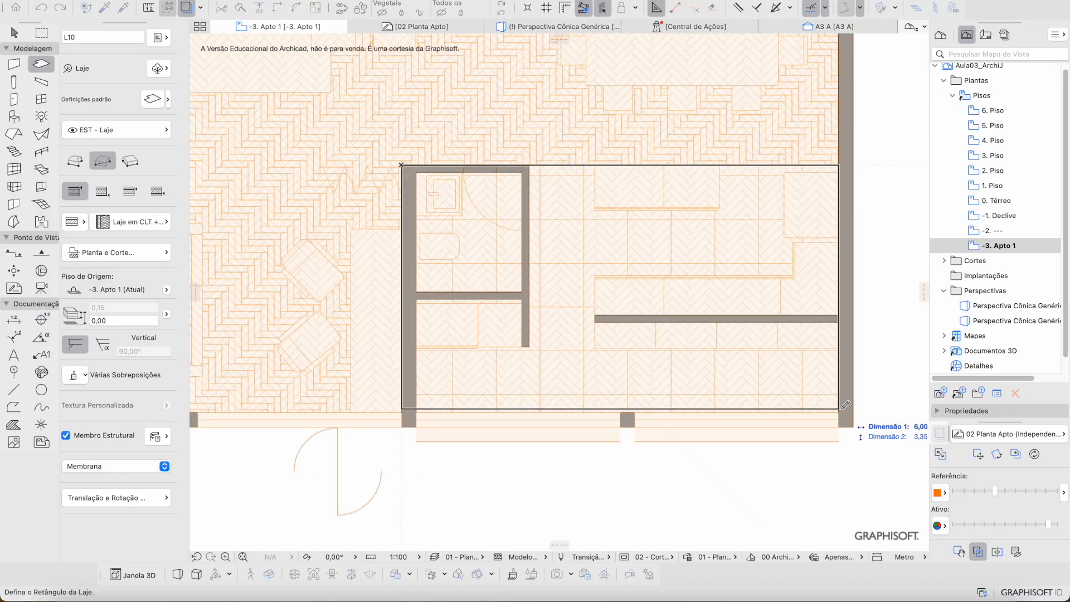
left_click(839, 409)
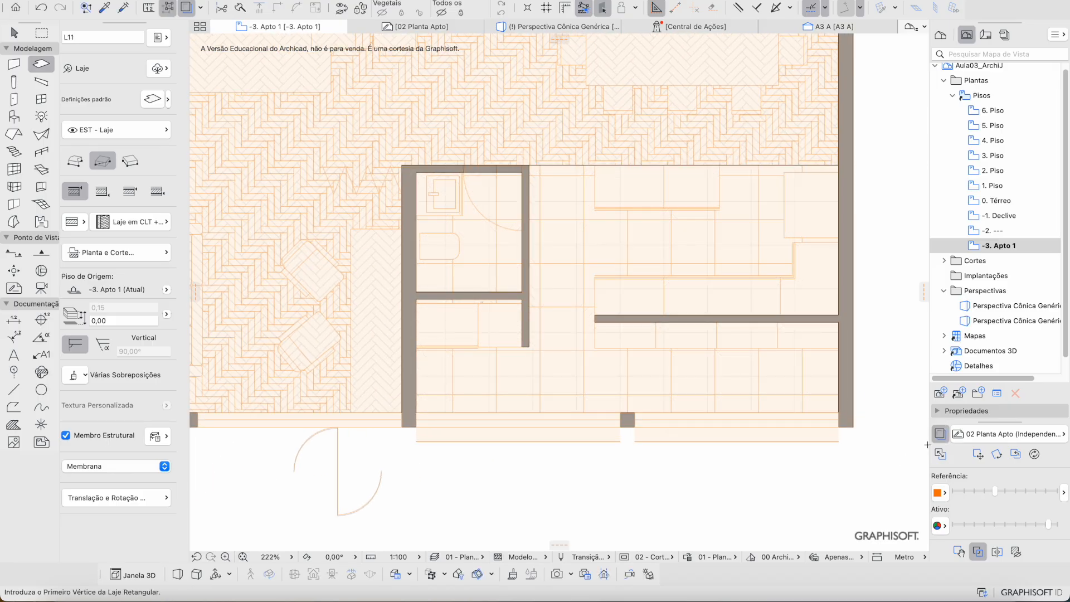
left_click(941, 435)
key("Escape")
scroll(546, 237, "down", 3)
middle_click_drag(498, 233, 692, 318)
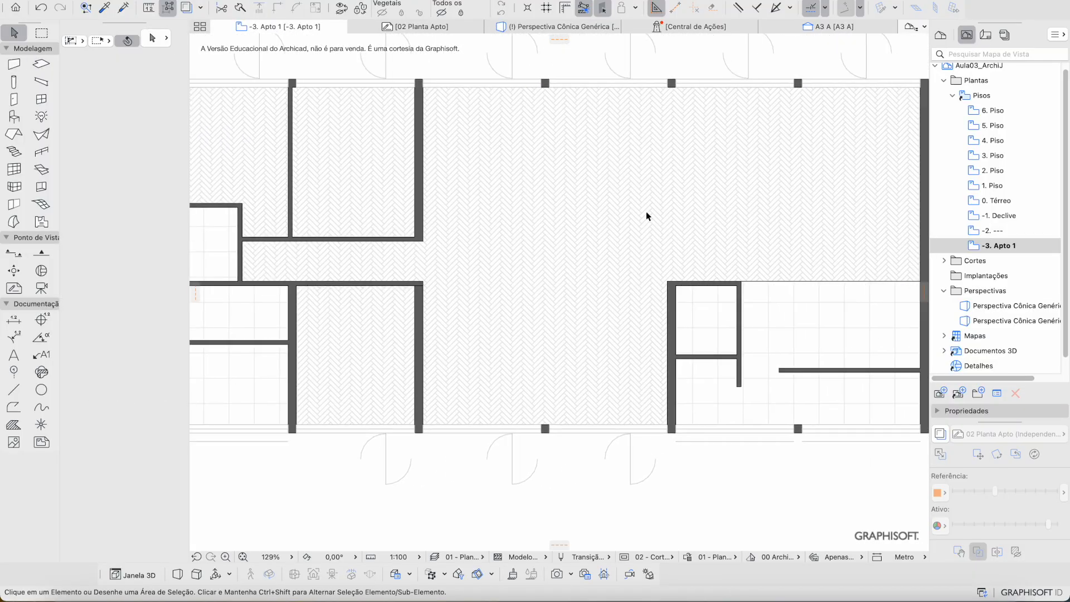
Step: In the 3D perspective, orbit to an oblique view of the apartment and select wood floor slab L08
left_click(537, 26)
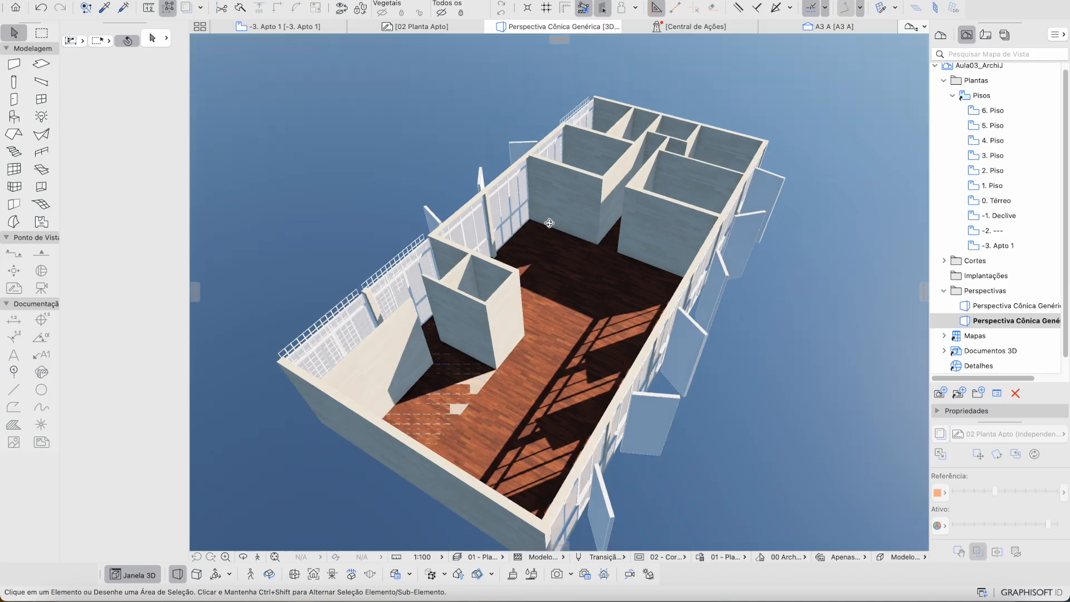
middle_click_drag(549, 223, 727, 226, "shift")
middle_click_drag(715, 488, 636, 412)
middle_click_drag(746, 424, 474, 340, "shift")
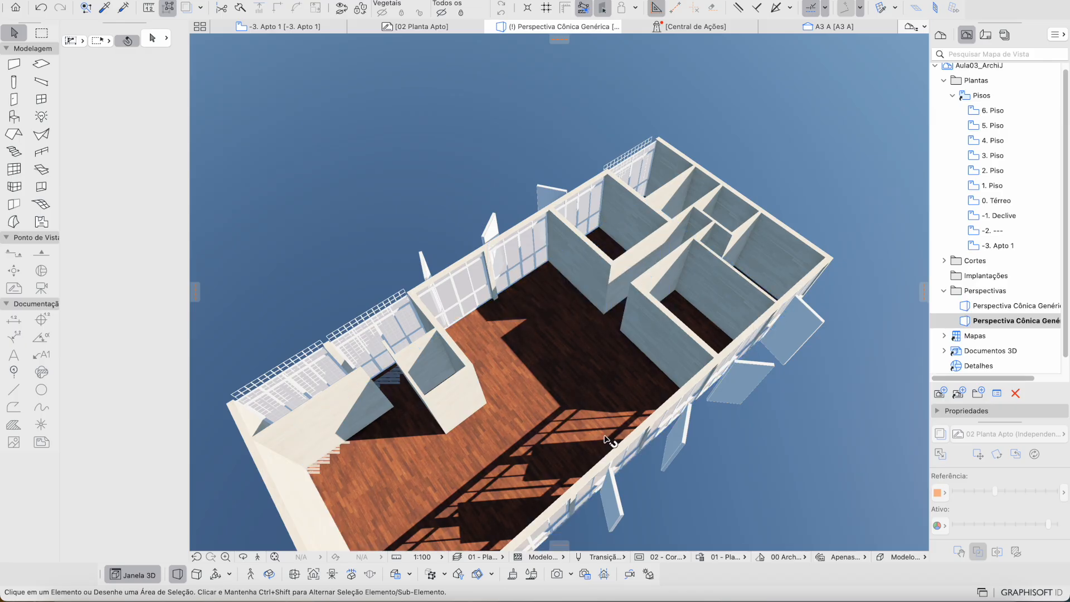
middle_click_drag(595, 378, 503, 336, "shift")
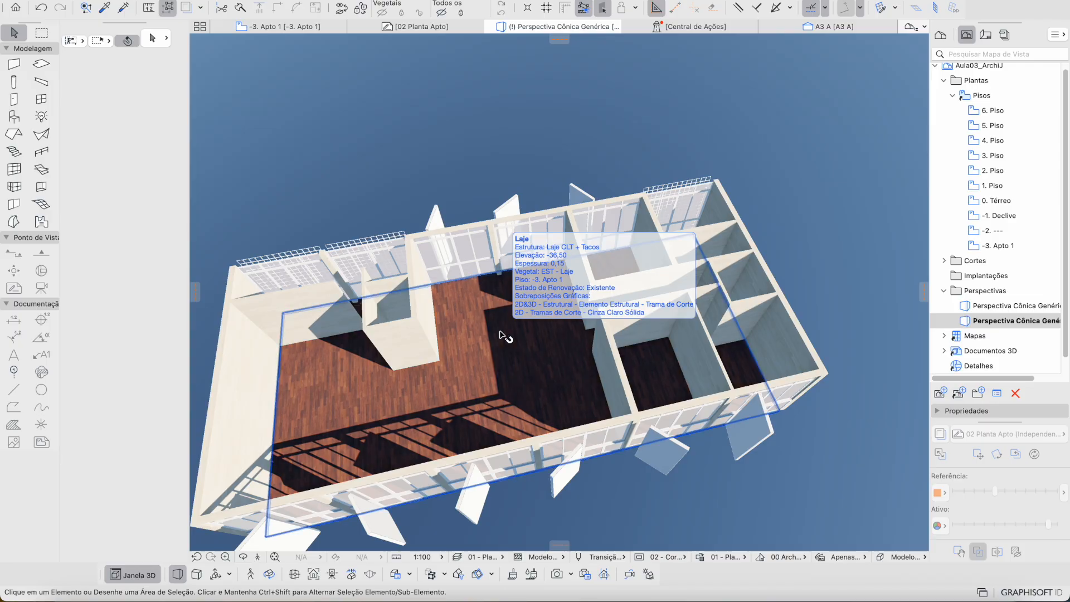
left_click(510, 151)
left_click(450, 151)
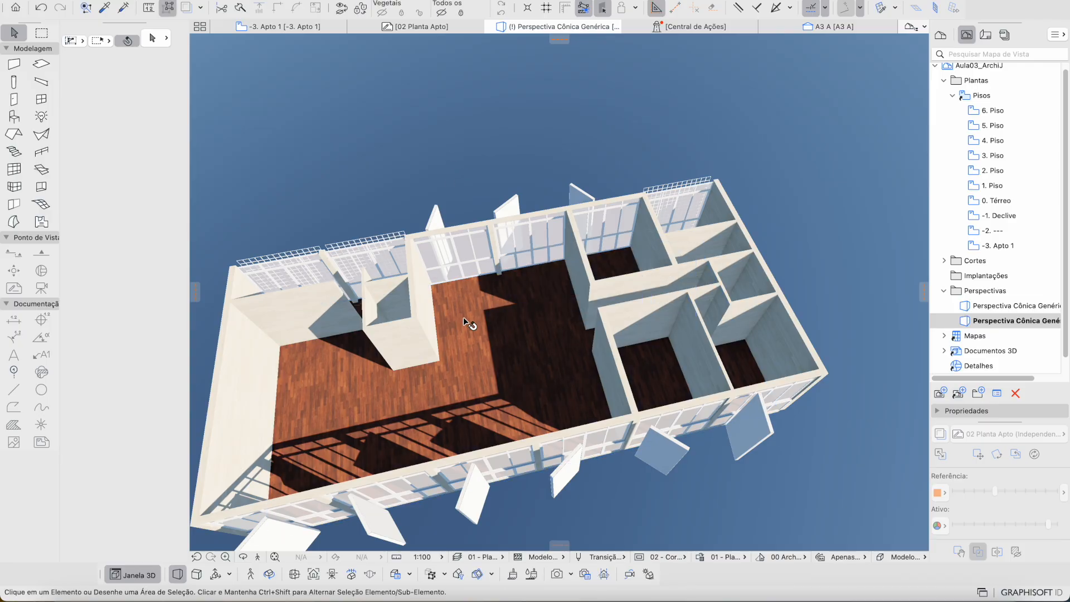
middle_click_drag(449, 361, 525, 322)
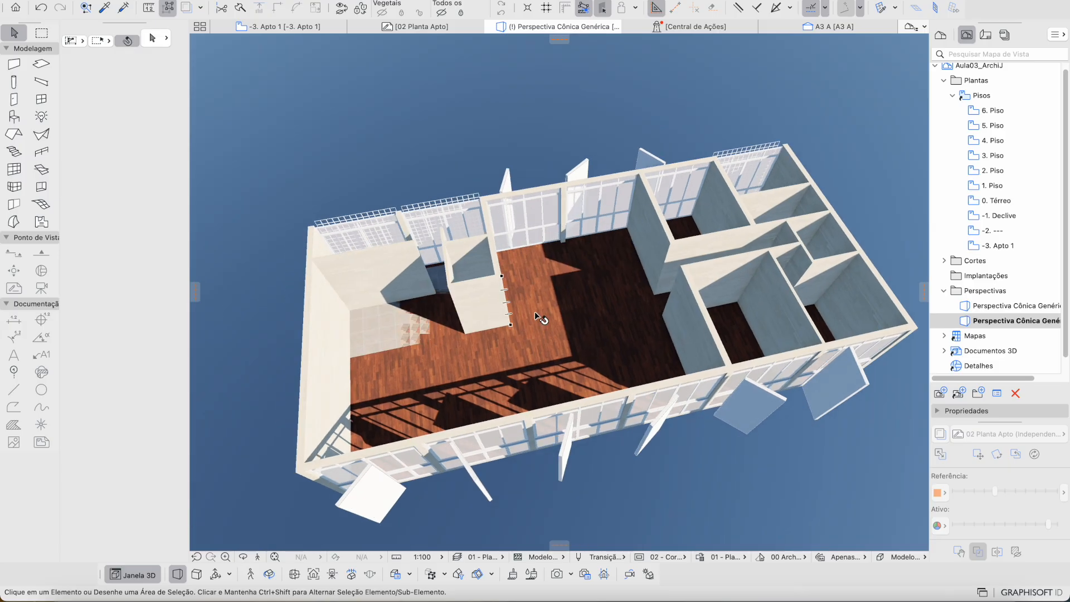
left_click(534, 311)
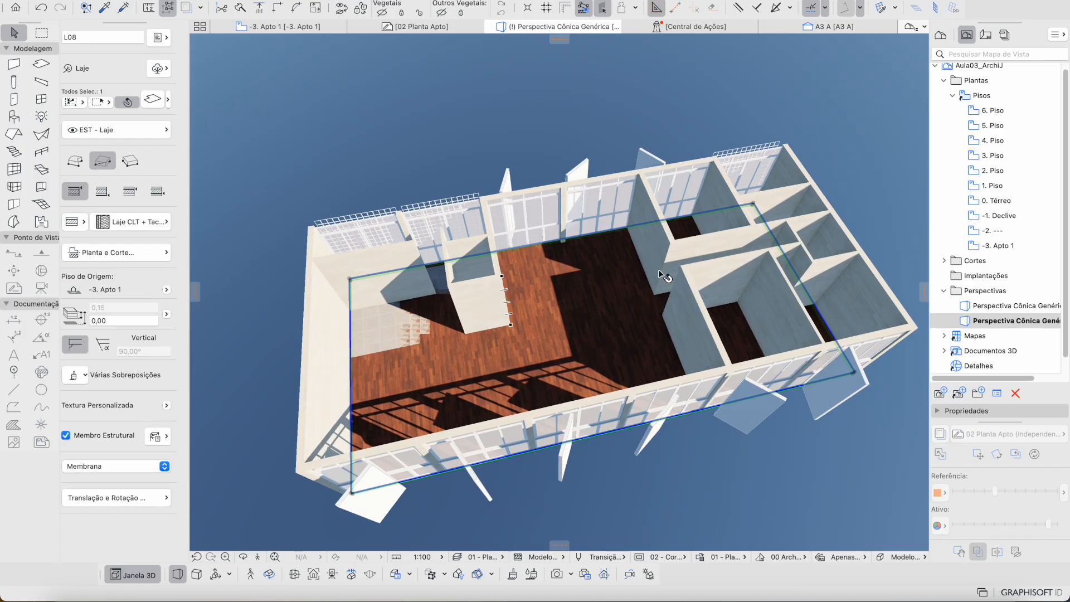
Step: Open the Solid Element Operations palette and set main floor slab L08 as the target
right_click(549, 299)
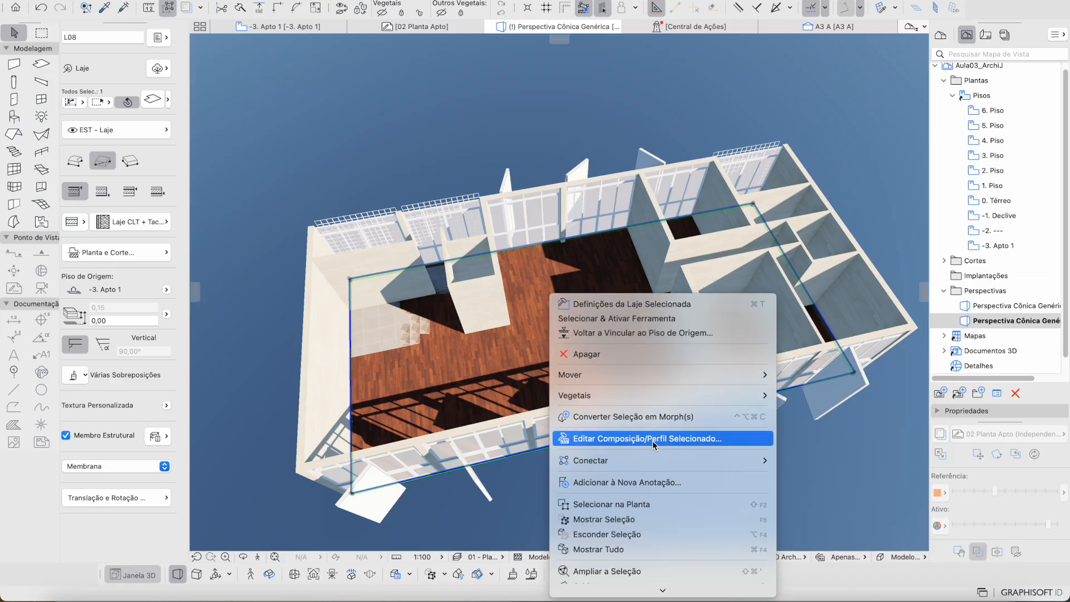
mouse_move(658, 461)
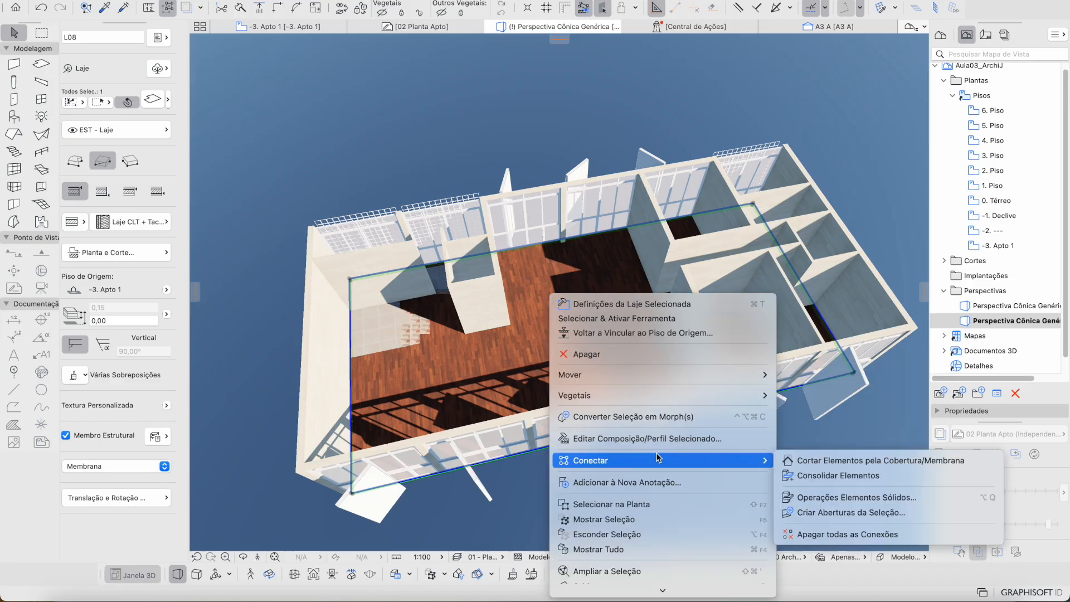
left_click(819, 495)
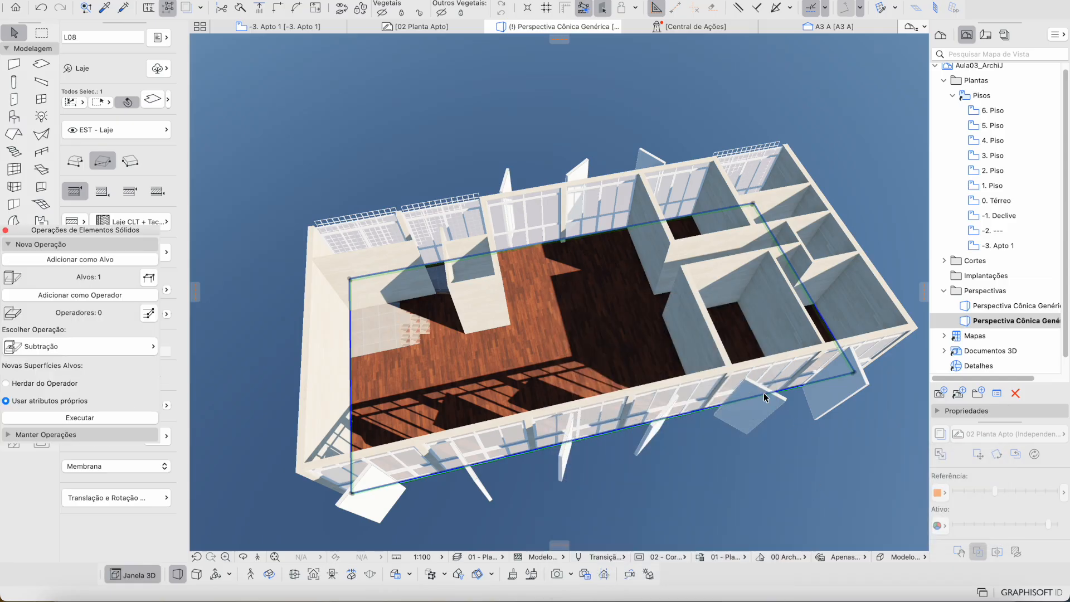
left_click_drag(105, 240, 758, 291)
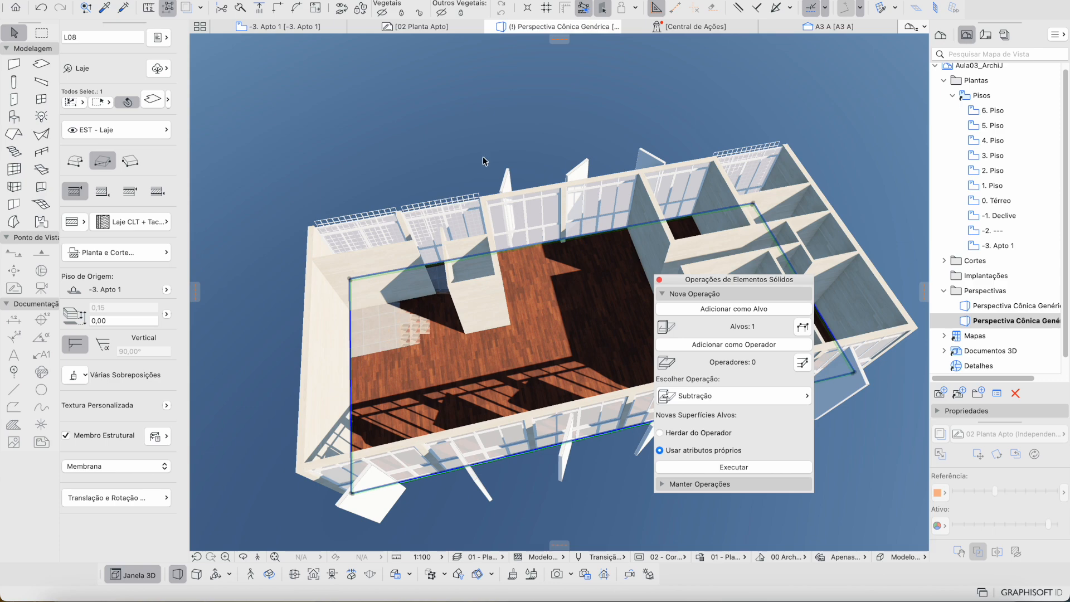
left_click(483, 159)
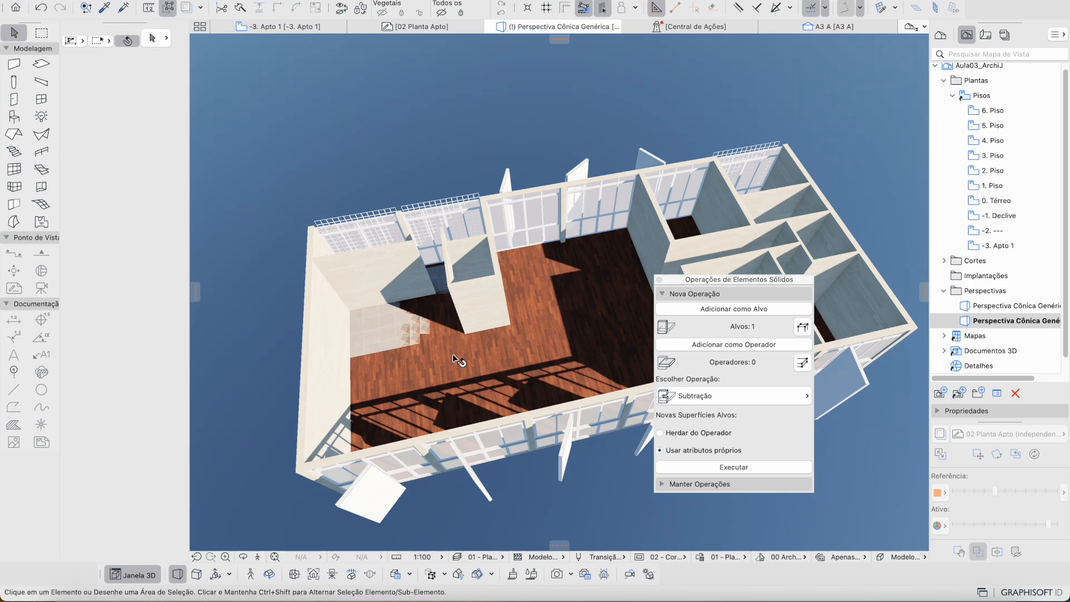
left_click_drag(453, 353, 424, 323)
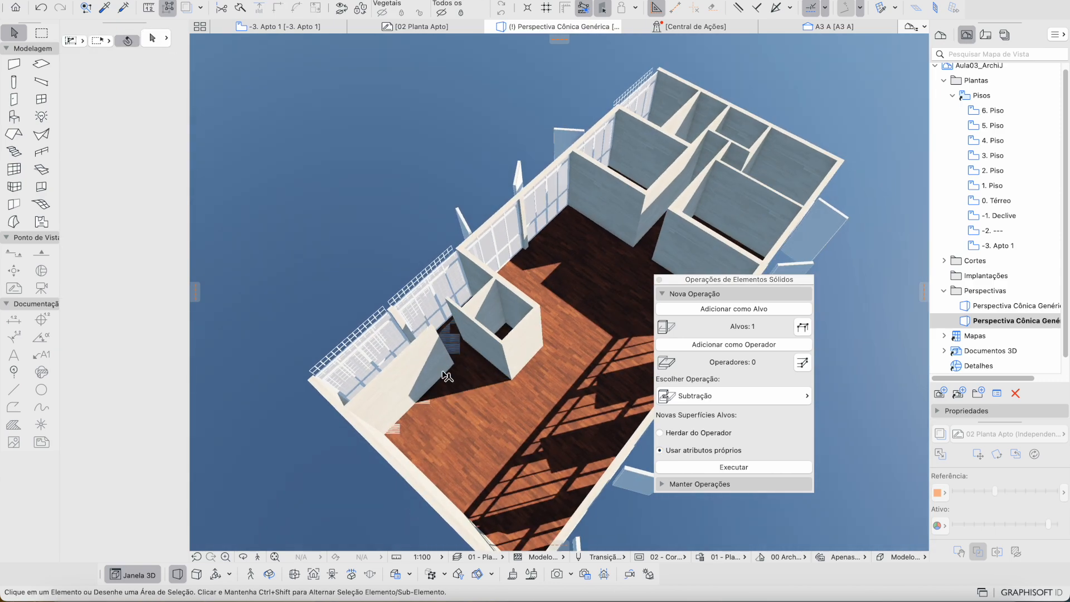
left_click(617, 298)
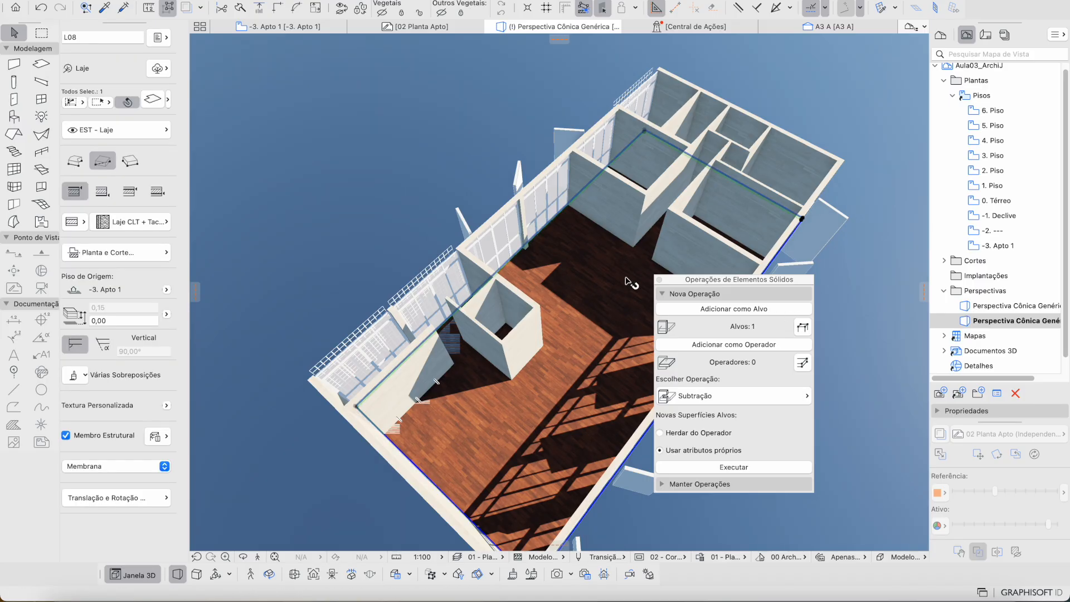
left_click_drag(529, 310, 660, 301)
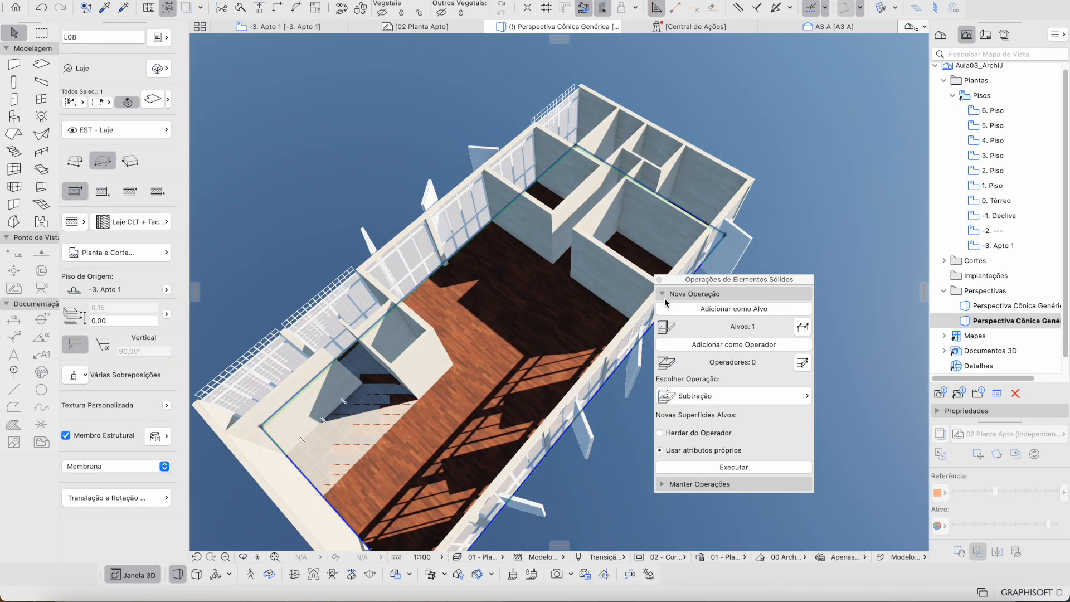
left_click(714, 308)
Step: Add slabs L10 and L09 as operators and execute Subtração com extrusão para cima
middle_click_drag(467, 352, 363, 366, "shift")
key("Escape")
left_click(361, 386)
middle_click_drag(568, 262, 450, 432, "shift")
left_click(542, 286, "shift")
middle_click_drag(557, 328, 392, 340, "shift")
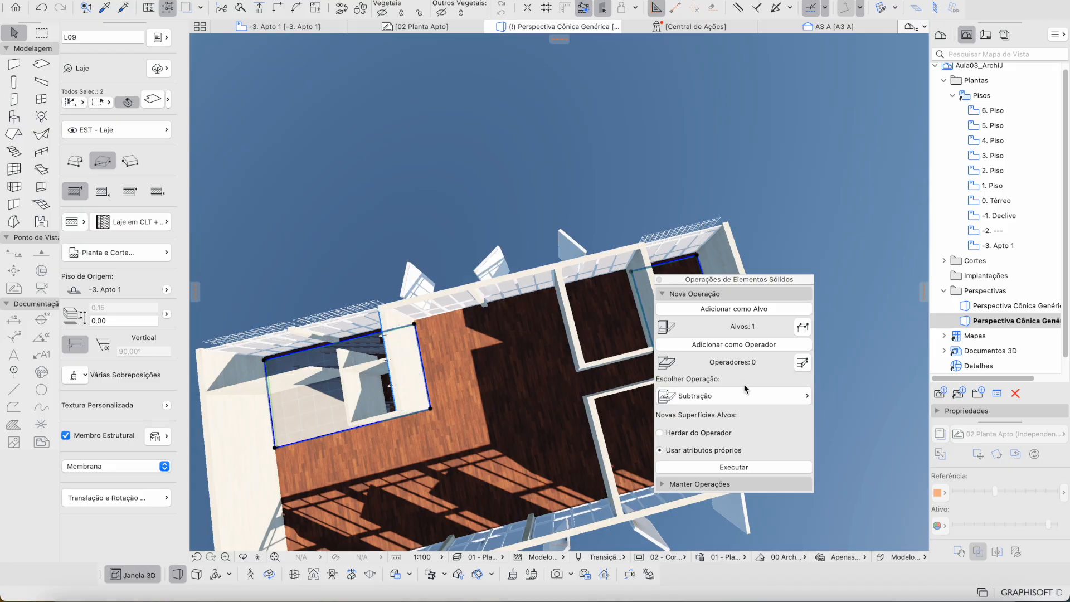
left_click(769, 344)
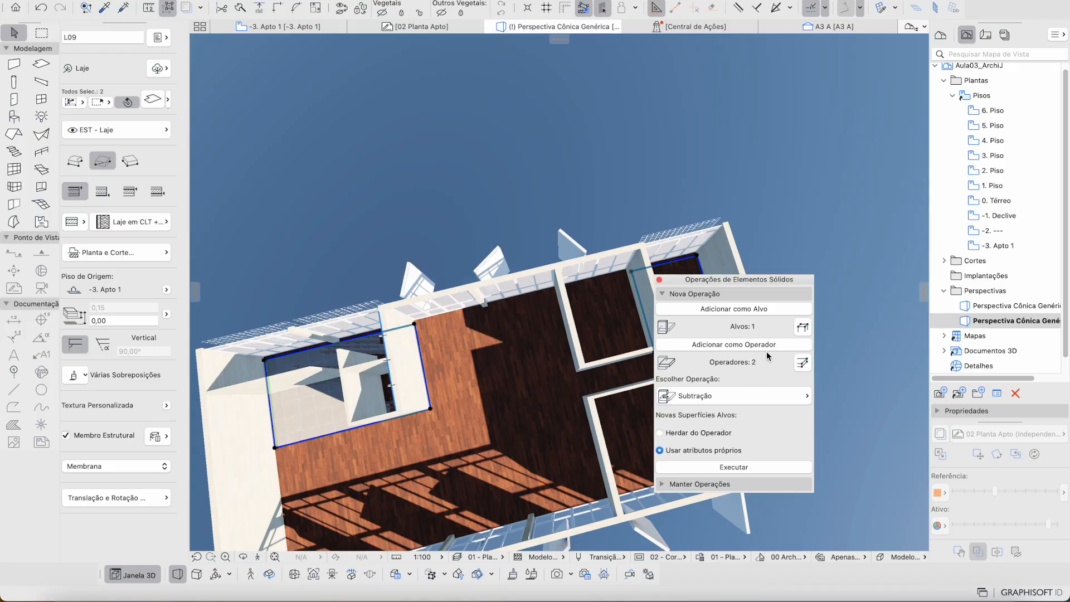
left_click(747, 395)
left_click(864, 426)
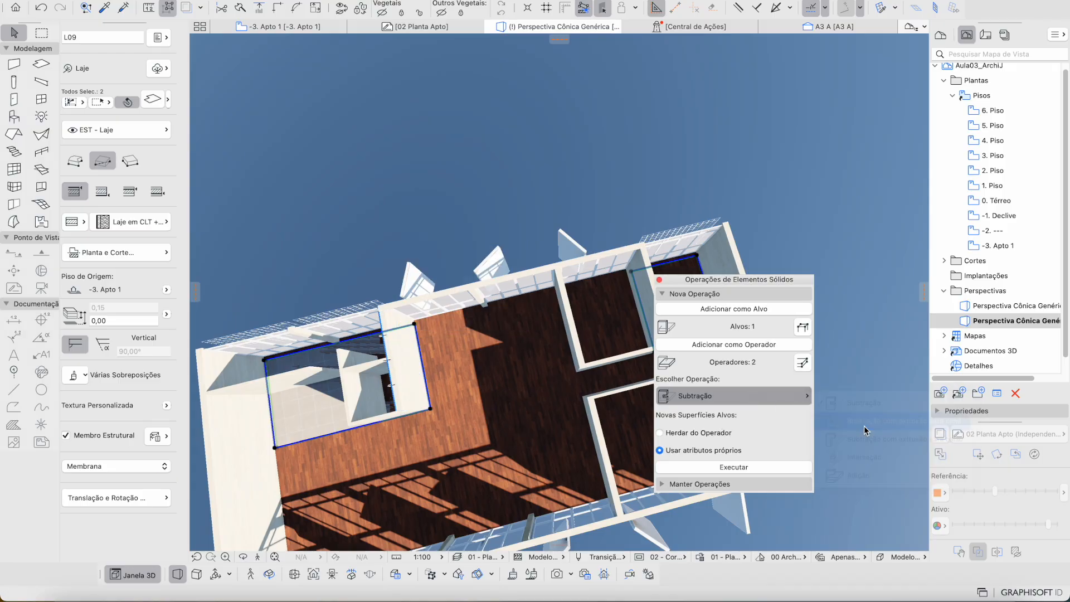
left_click(777, 468)
middle_click_drag(540, 452, 540, 451, "shift")
key("Escape")
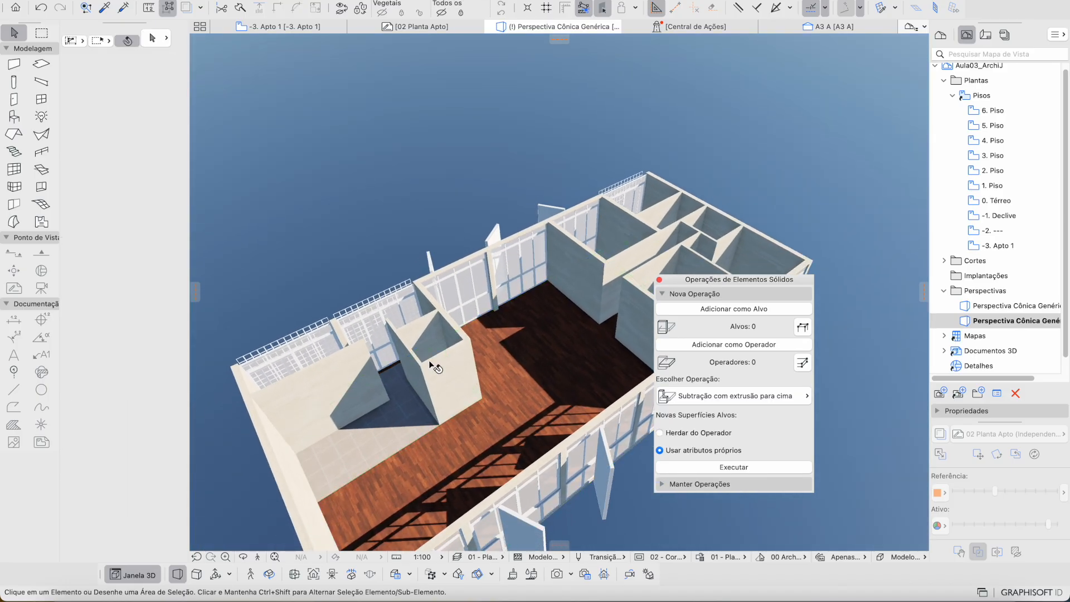
left_click(413, 437)
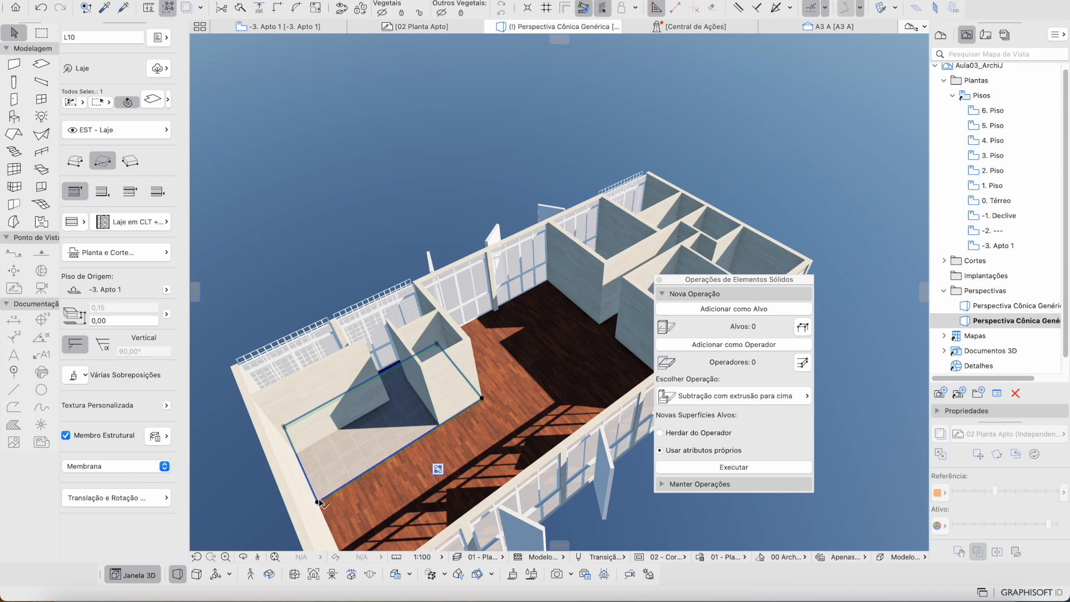
middle_click_drag(409, 448, 397, 438, "shift")
key("super+d")
left_click(378, 413)
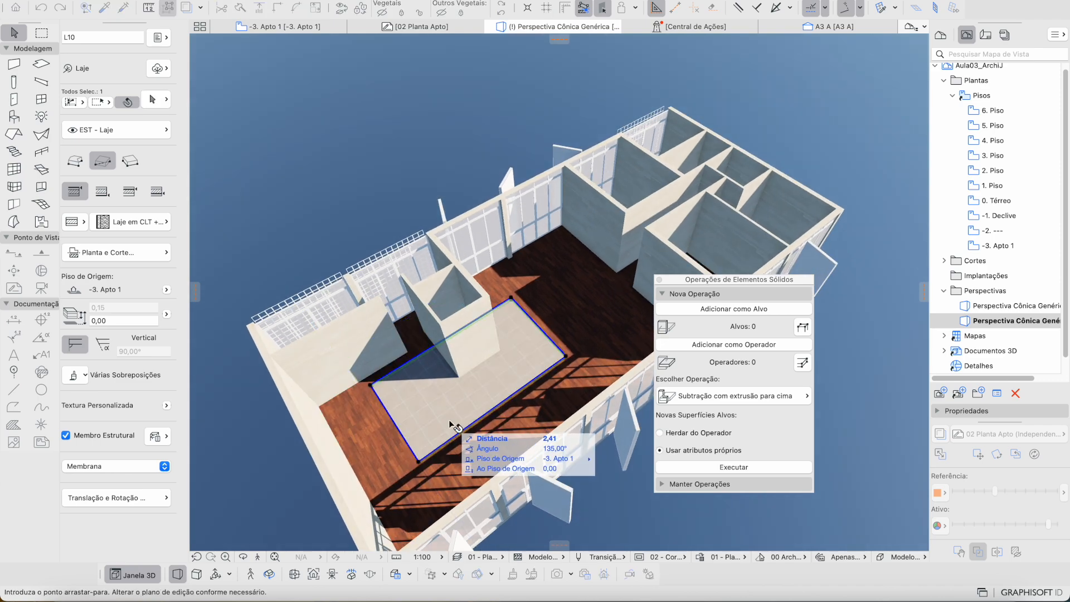
left_click(482, 409)
key("super+z")
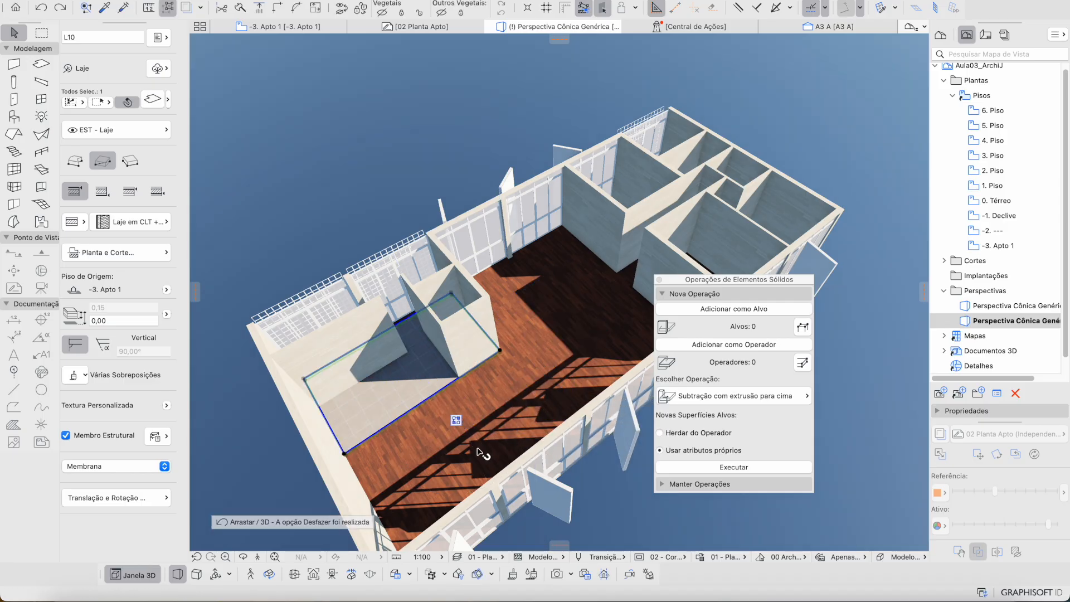
key("Escape")
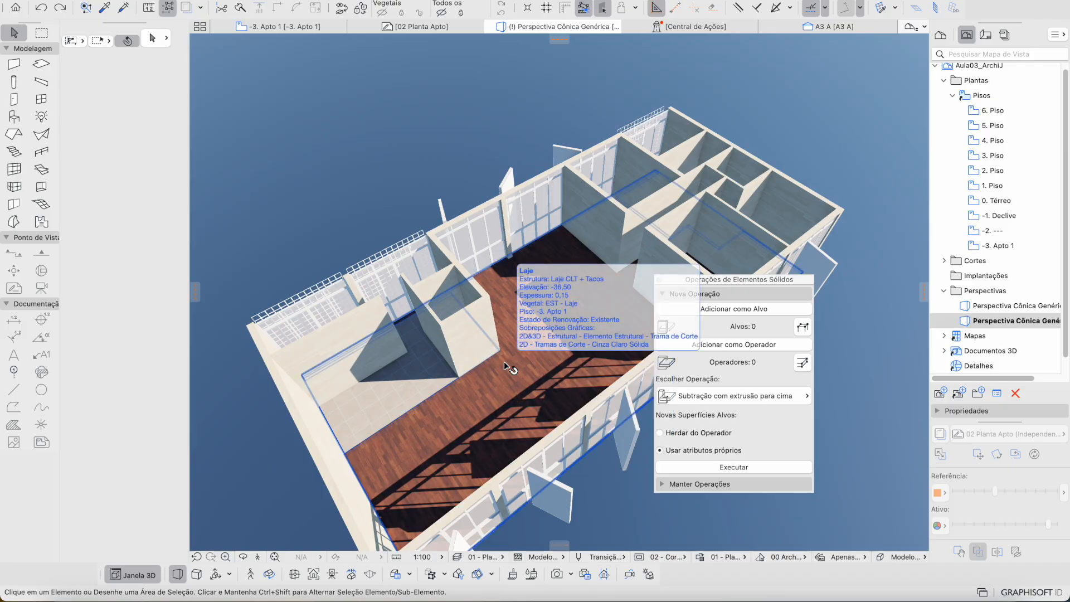
middle_click_drag(517, 363, 519, 363, "shift")
scroll(519, 363, "down", 5)
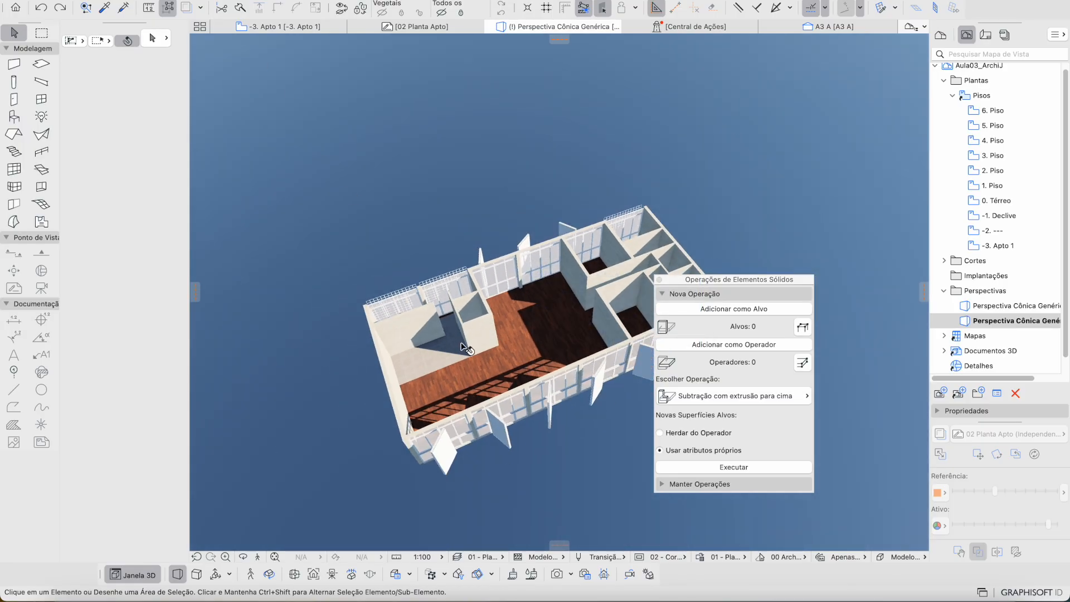
Step: Return to the -3. Apto 1 floor plan and move the solid operations palette out of the way
left_click(295, 28)
scroll(526, 301, "down", 5)
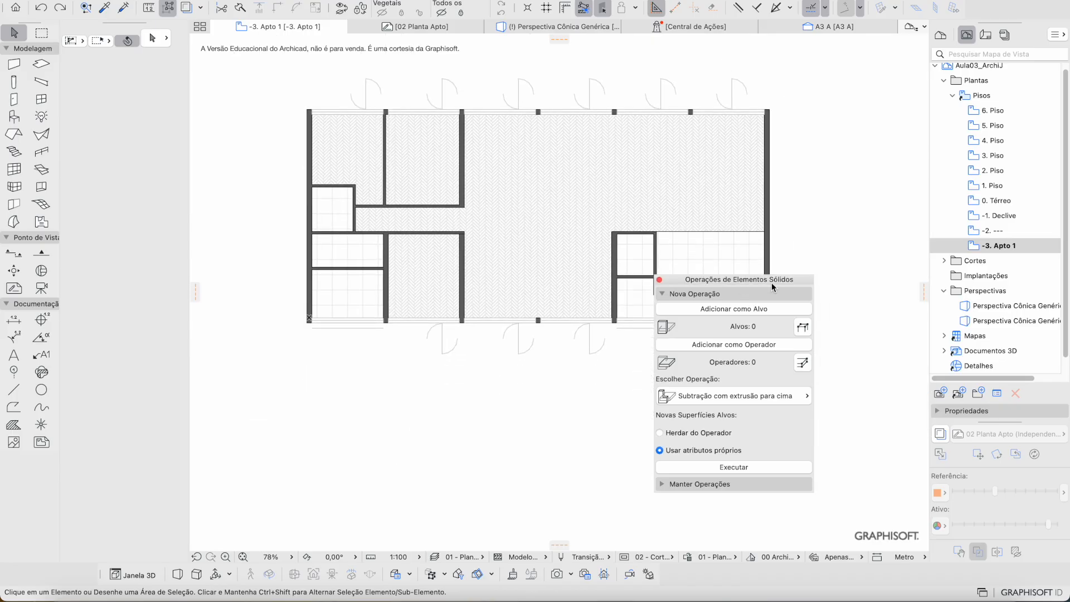
left_click_drag(771, 283, 971, 180)
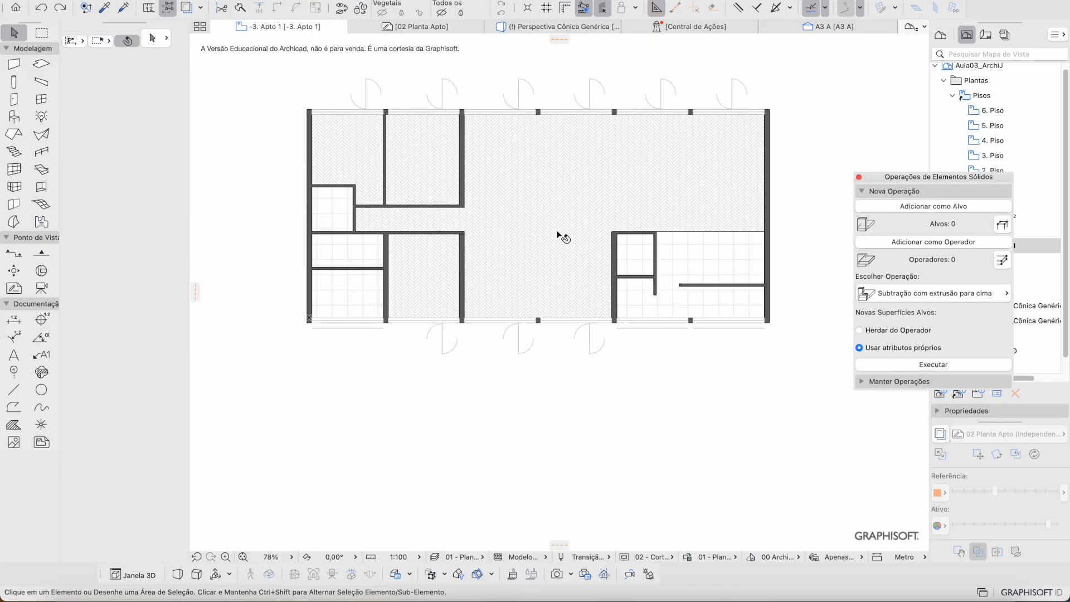
scroll(557, 234, "up", 3)
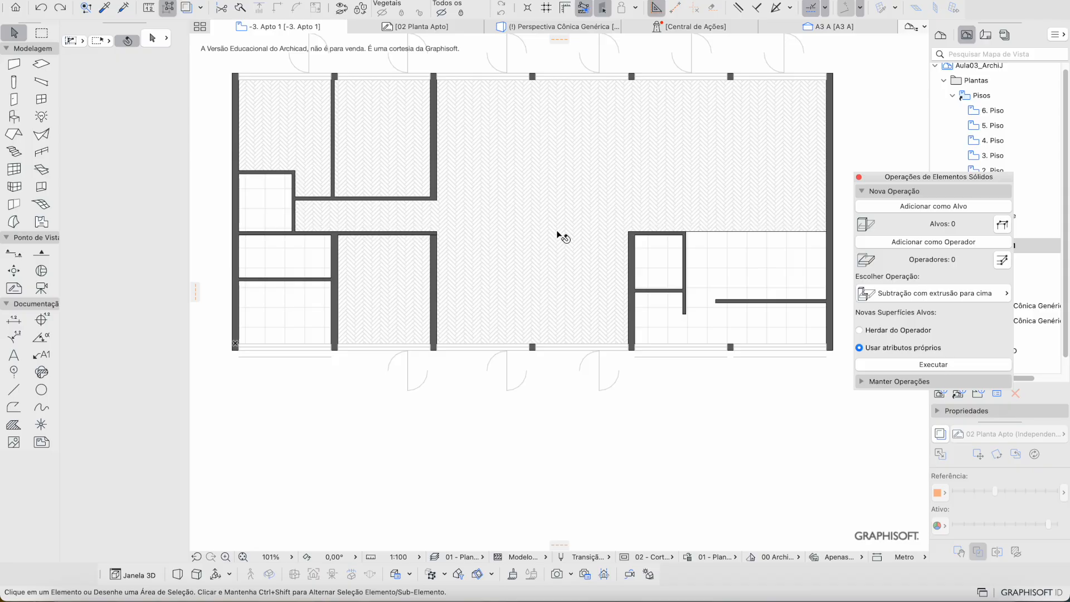
left_click(649, 236)
Step: Show 02 Planta Apto as reference in Cor Original with stronger opacity, then hide it again
left_click(940, 433)
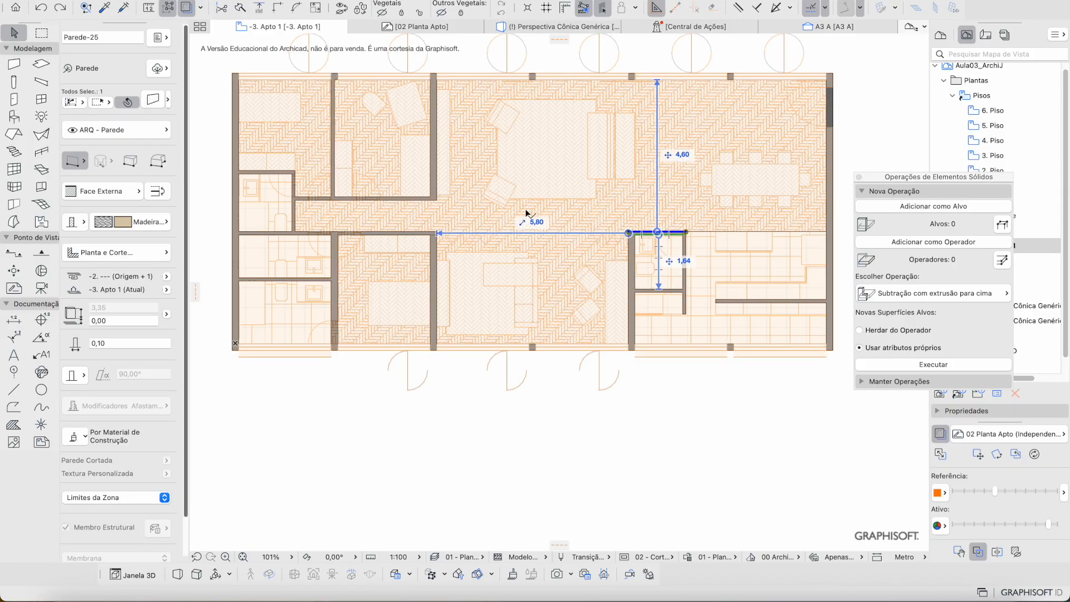
left_click(595, 235)
scroll(594, 236, "up", 5)
scroll(671, 290, "down", 2)
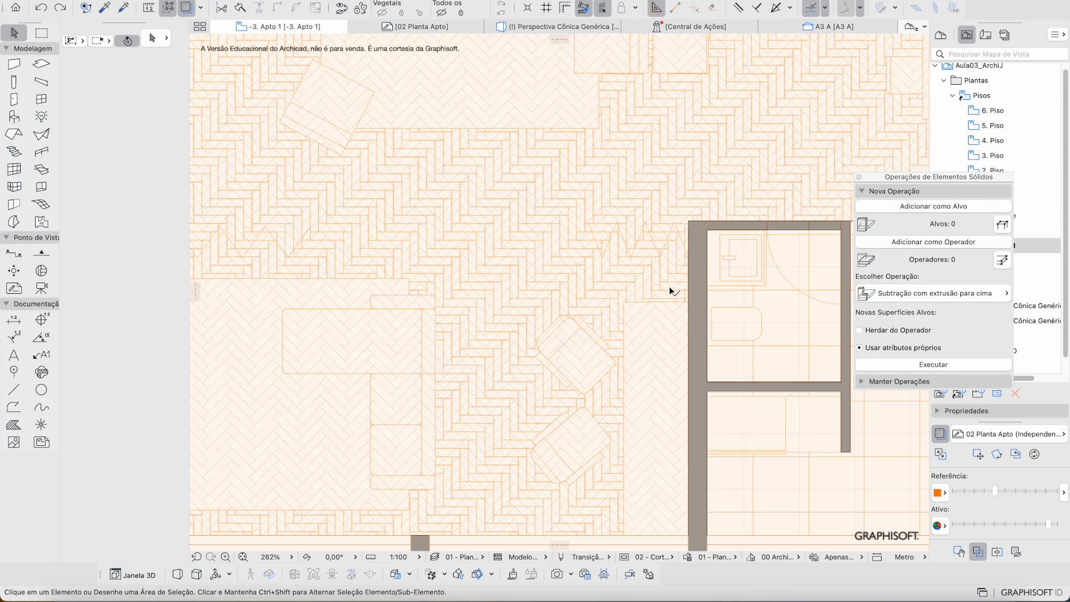
left_click(944, 494)
left_click(964, 357)
left_click_drag(994, 491, 1055, 491)
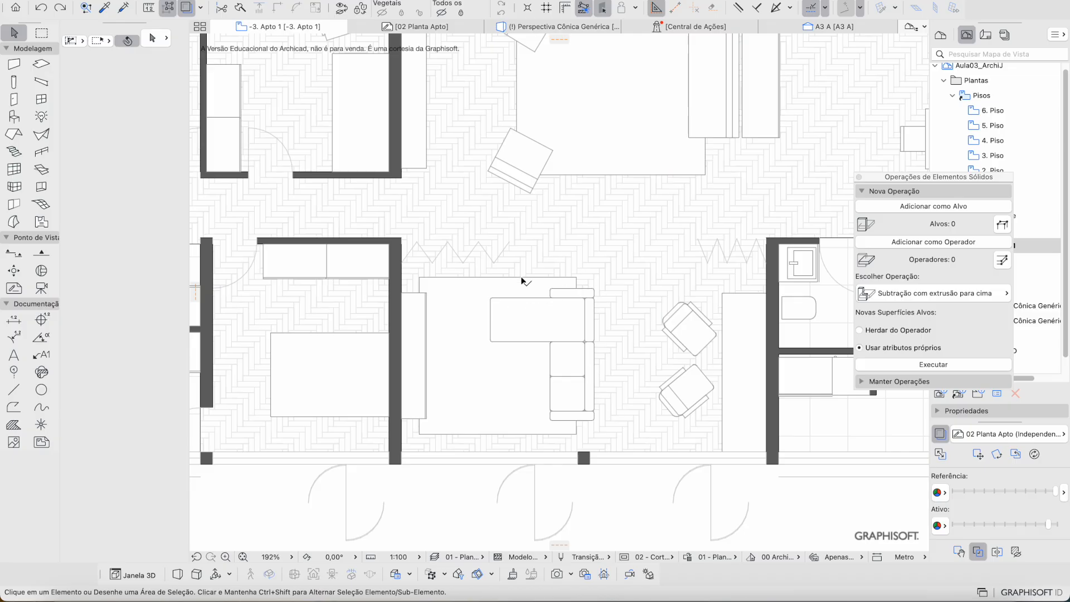
scroll(488, 304, "down", 3)
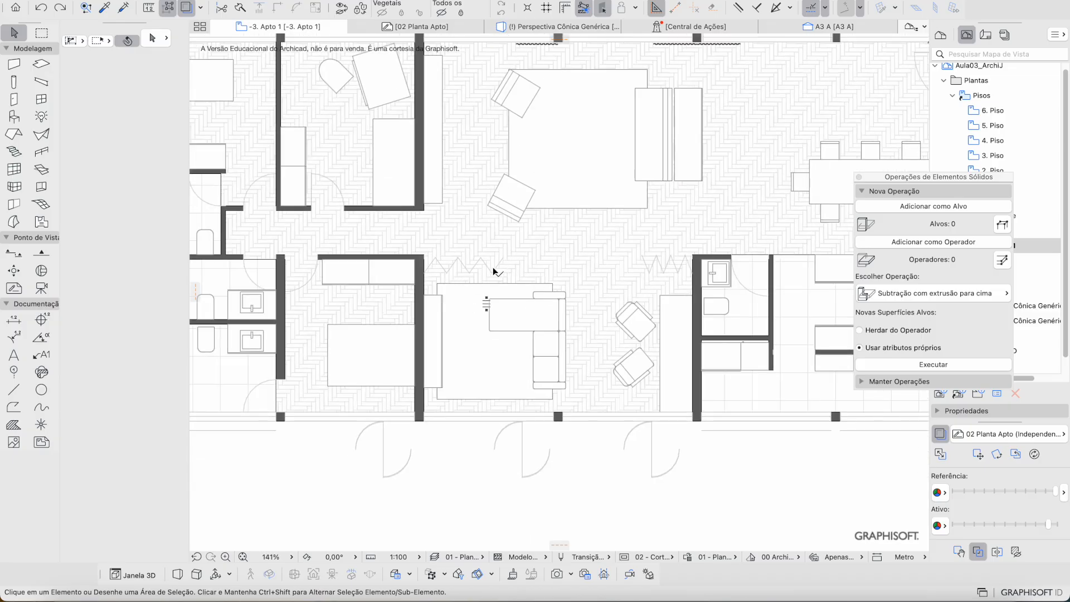
scroll(496, 276, "right", 2)
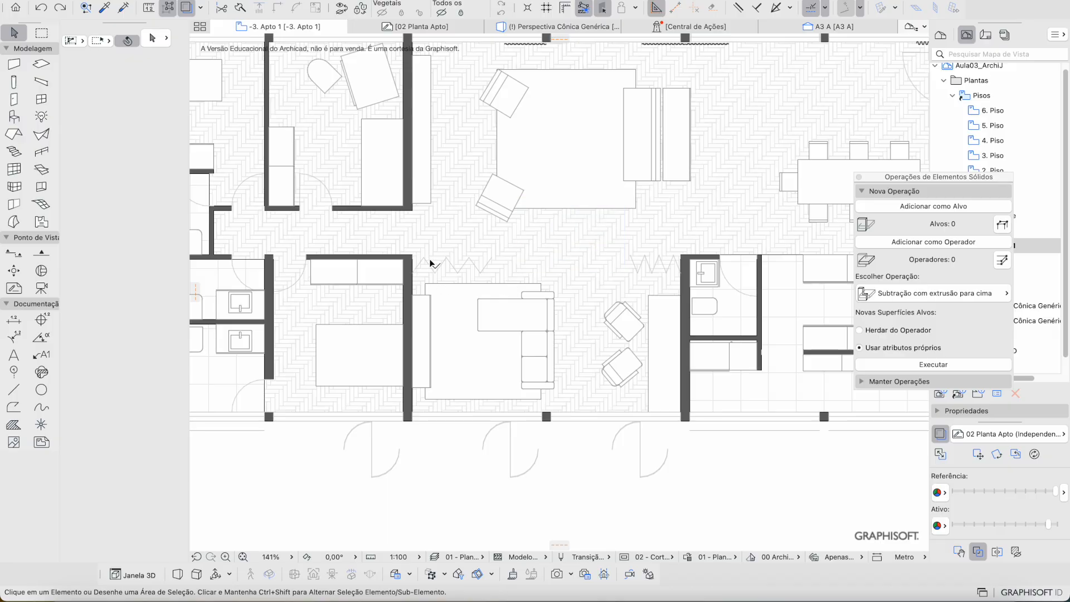
scroll(686, 311, "up", 1)
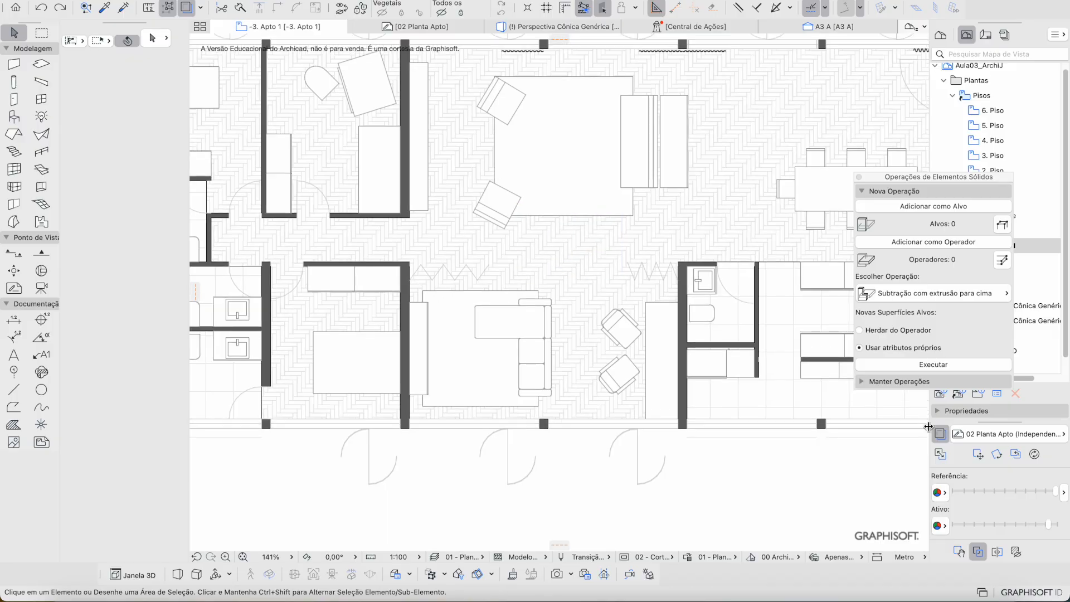
left_click(940, 434)
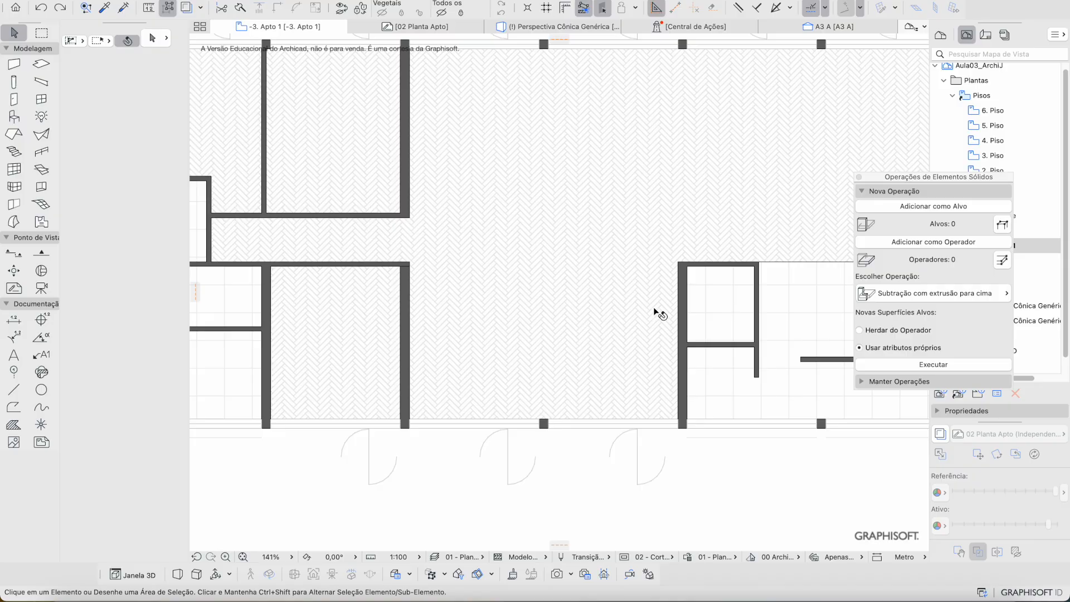
left_click(11, 99)
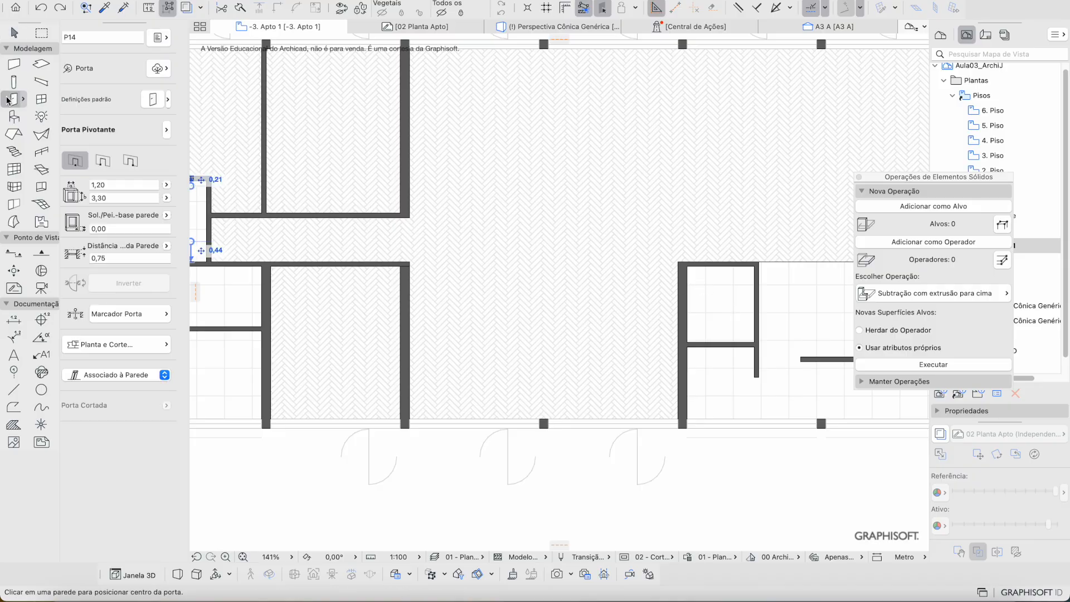
Step: Load the Porta Sanfonada Multipainel folding door (2,90 × 2,85) from the door Favorites
left_click(168, 101)
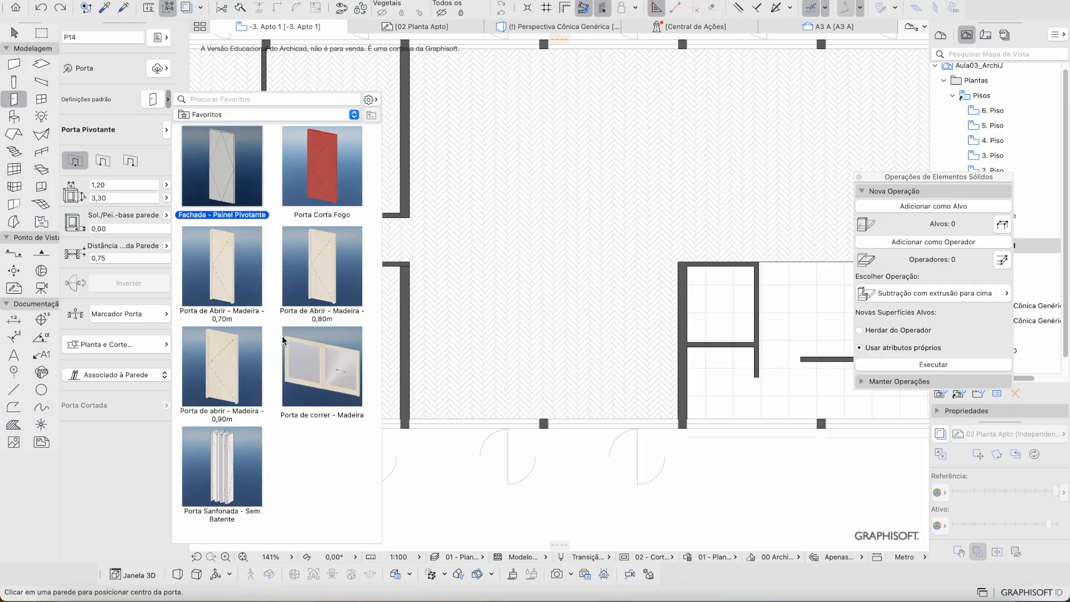
double_click(258, 439)
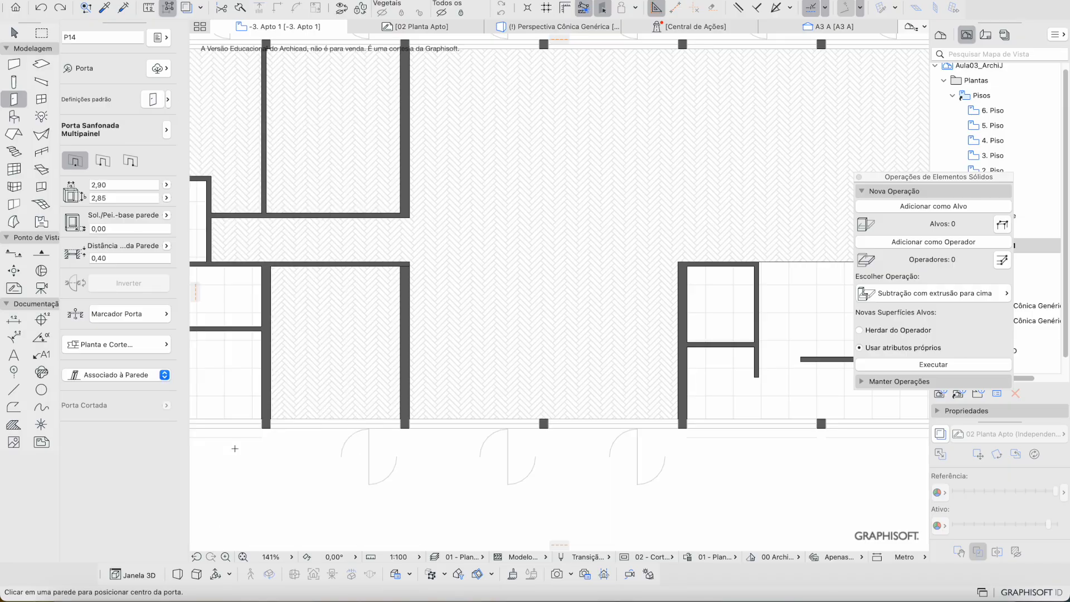
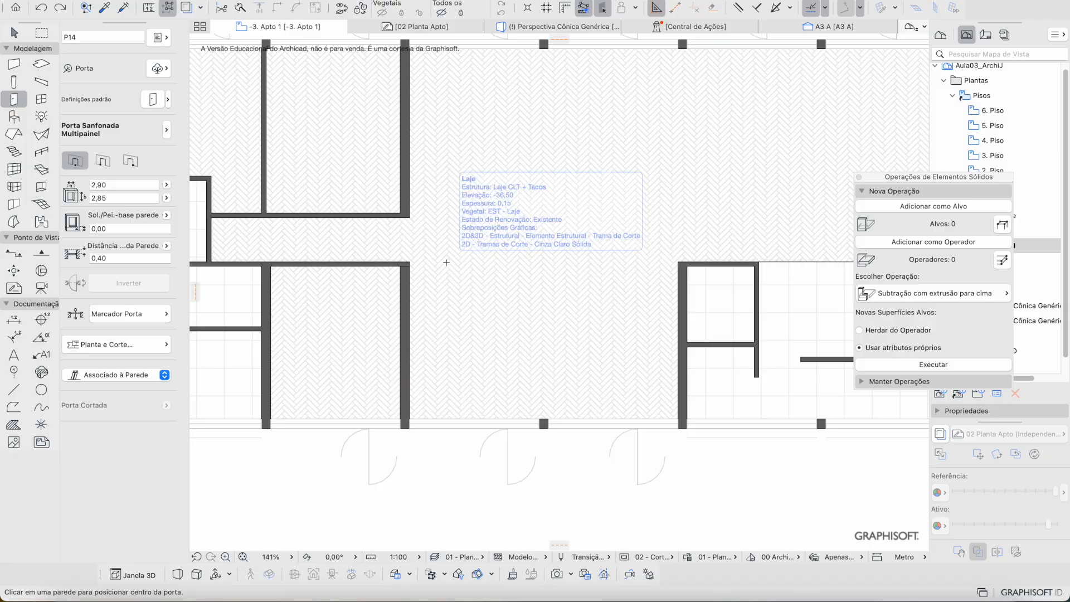
Step: Pan the plan to the corridor walls and leave the Door tool for the Arrow tool
scroll(460, 262, "right", 5)
scroll(459, 262, "up", 2)
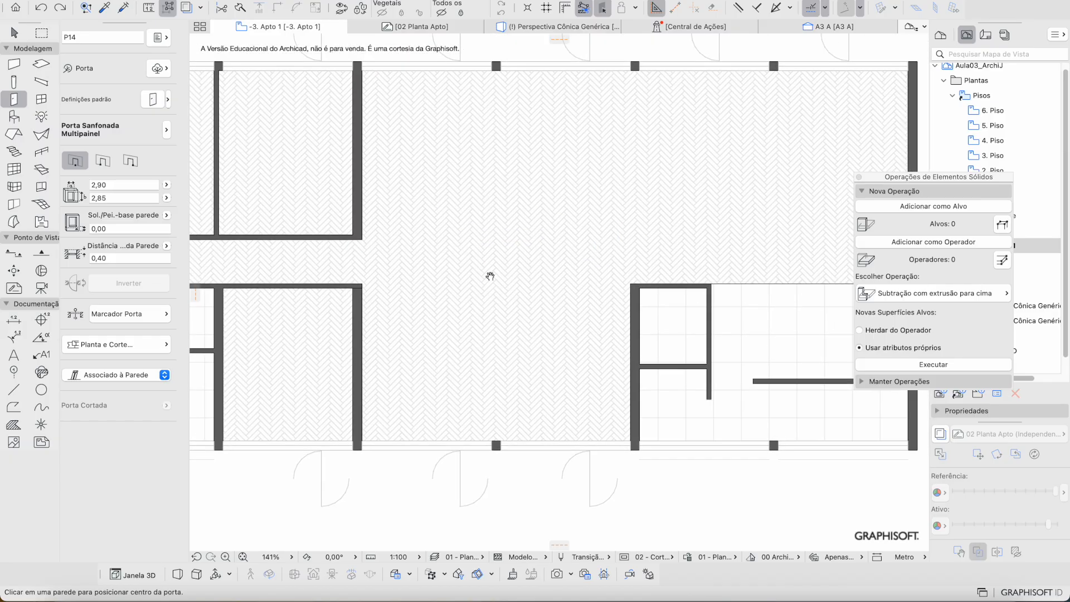
middle_click_drag(352, 294, 447, 268)
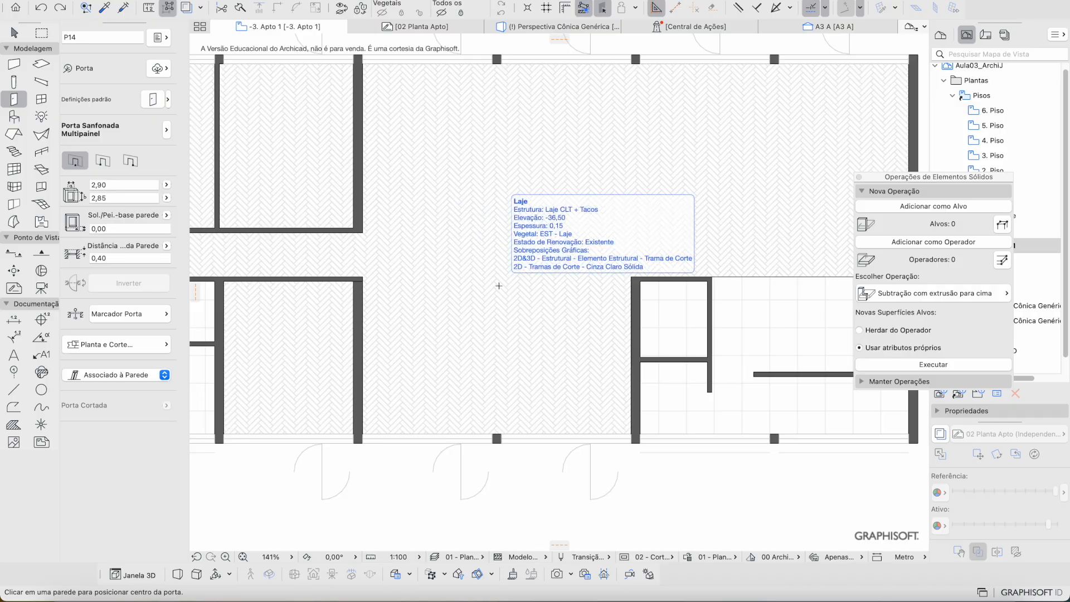
key("Escape")
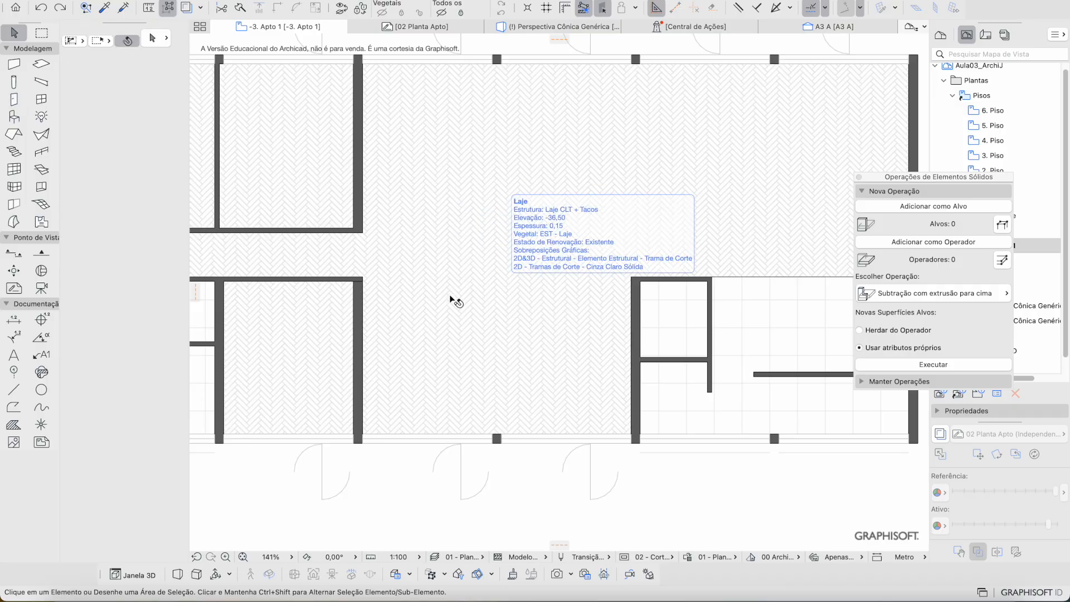
Step: Trial-stretch the corridor walls toward the small room, then undo the stretch
left_click(357, 282)
left_click(360, 278)
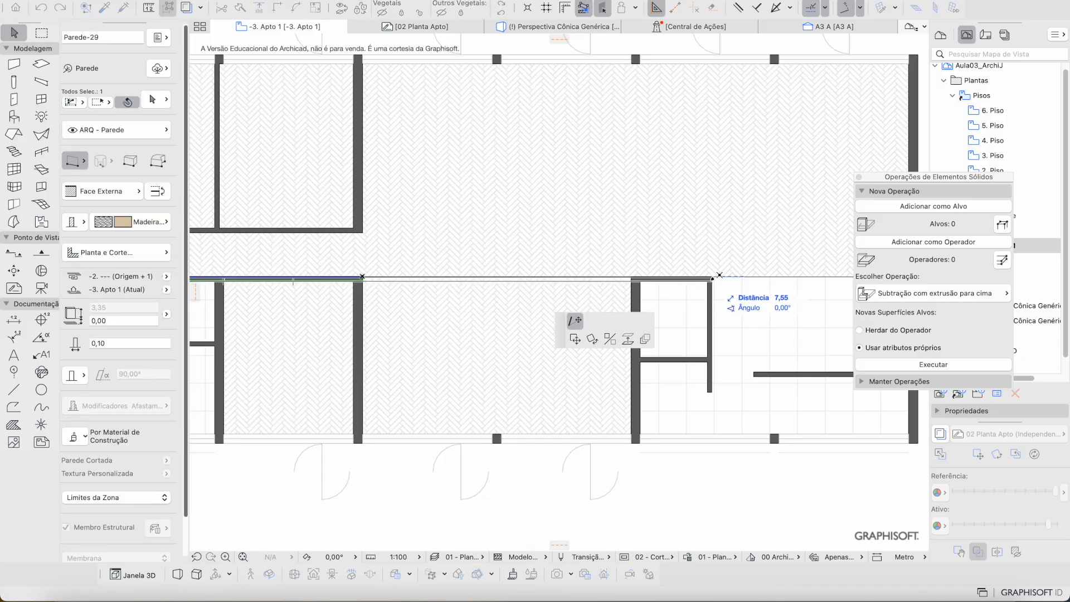
left_click(720, 278)
key("Escape")
left_click(341, 283)
left_click(363, 278)
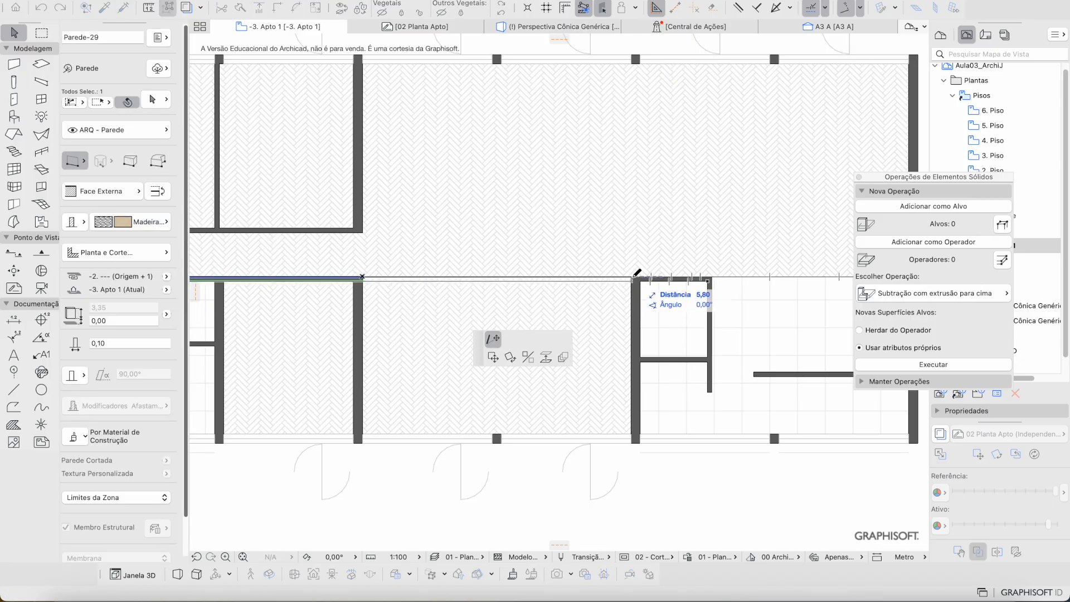
left_click(712, 279)
key("Escape")
left_click(655, 277)
key("ctrl+z")
Step: Delete the short wall above the small room and extend the corridor wall to its side wall (7,55)
left_click(659, 281)
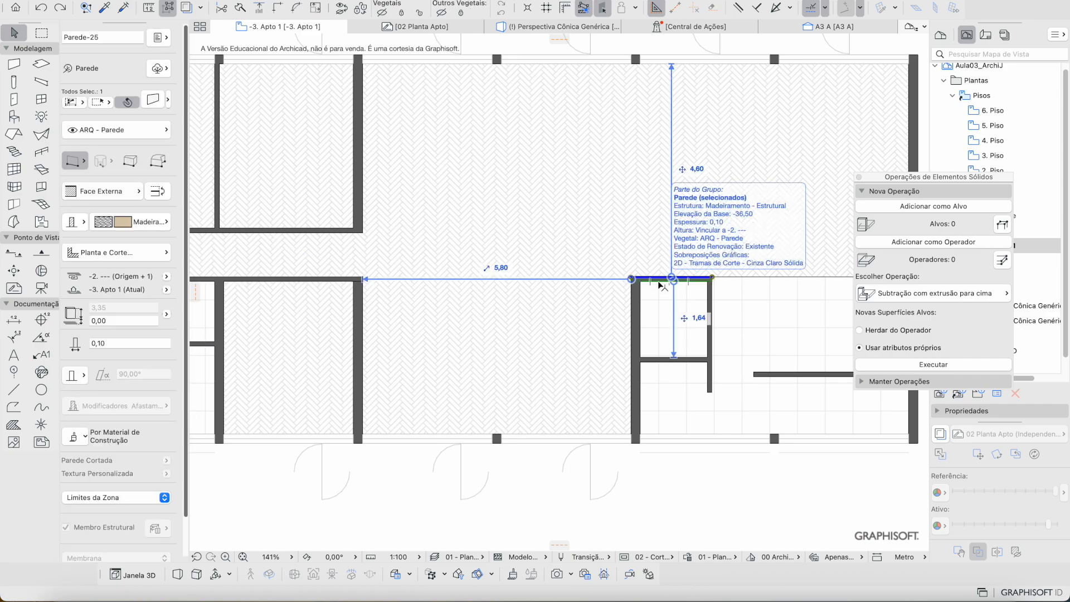
key("Delete")
left_click(359, 280)
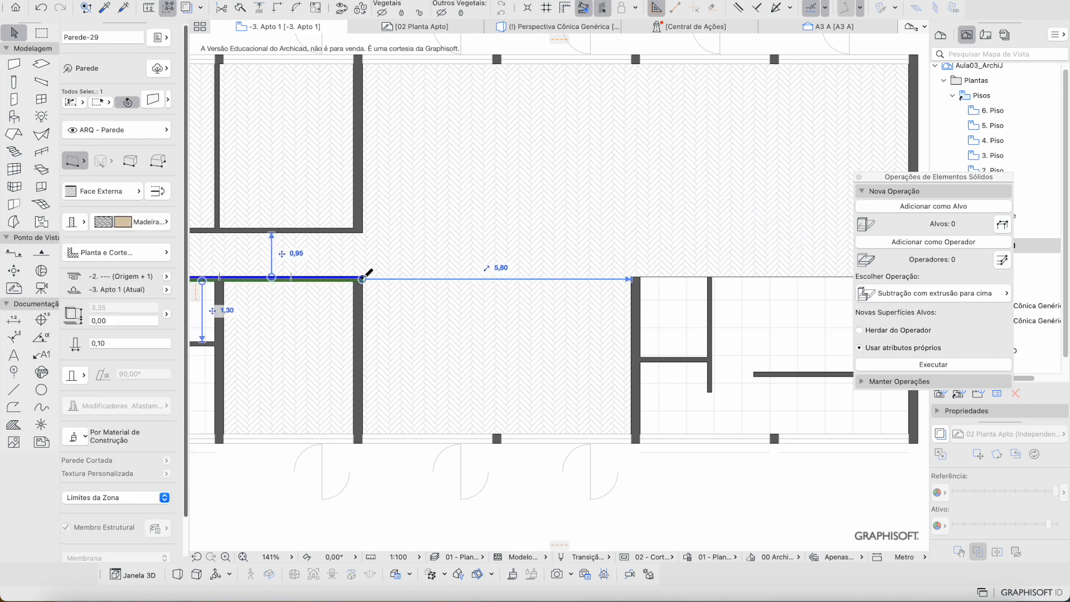
left_click(362, 277)
left_click(711, 278)
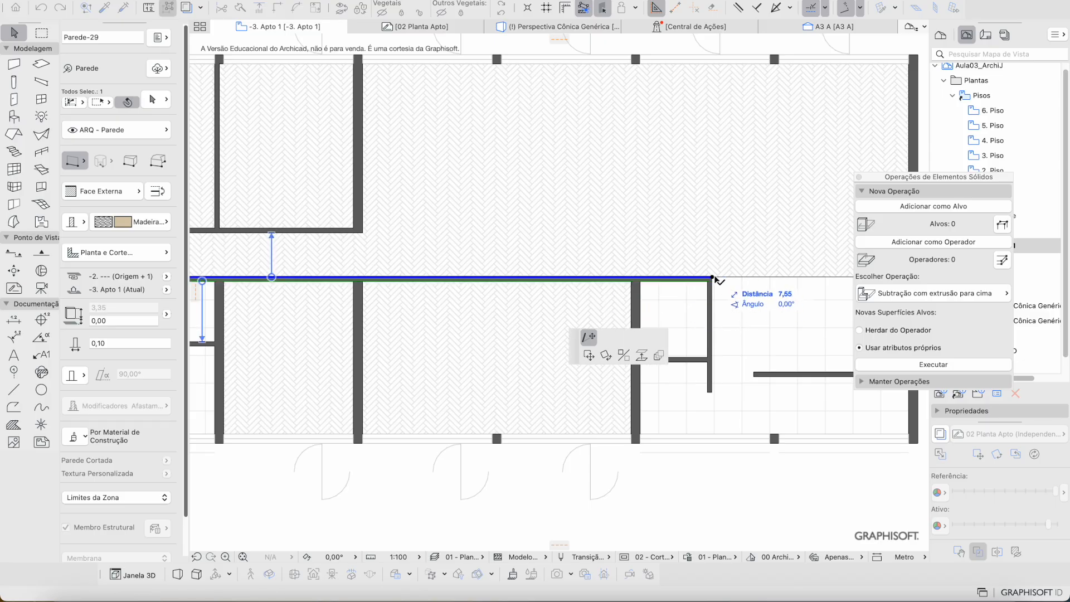
key("Escape")
Step: Leave the vertical partition wall unchanged and switch to the Door tool
left_click(357, 296)
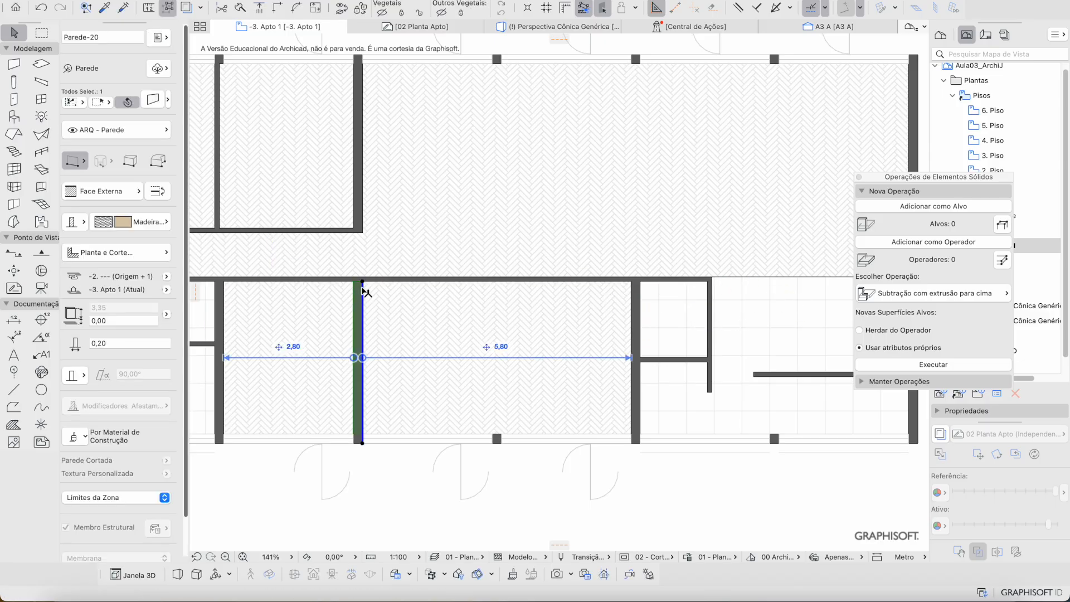
left_click(361, 280)
left_click(363, 280)
key("Escape")
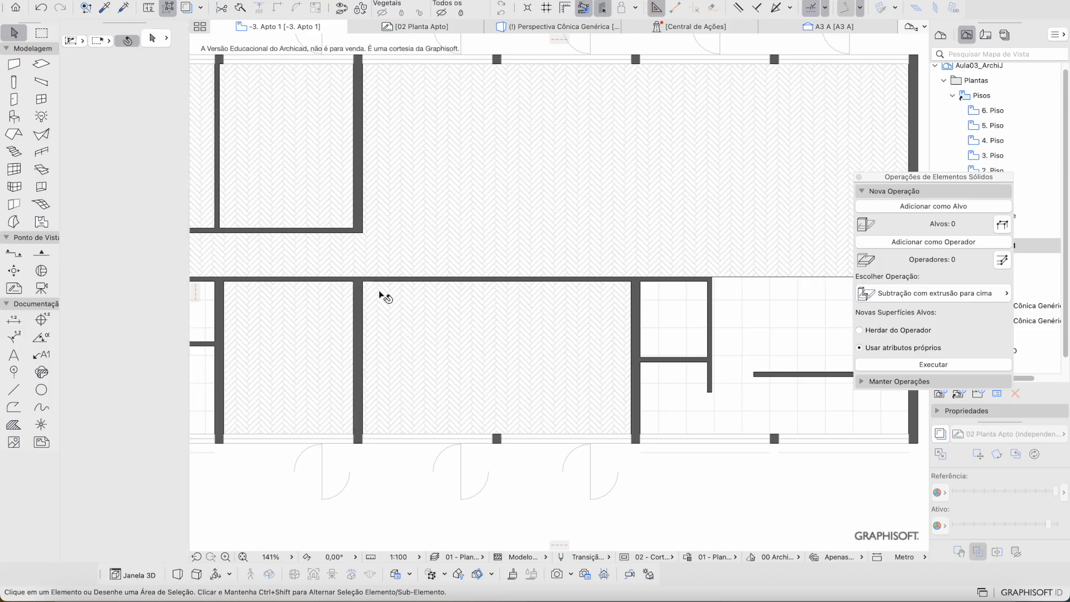
key("d")
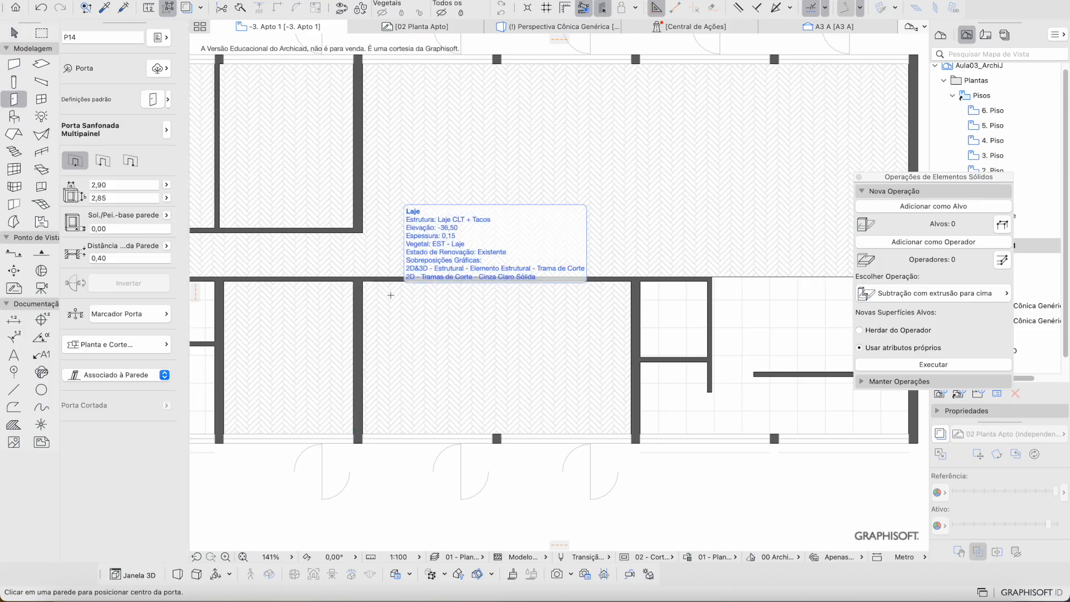
Step: Apply the 'Porta Sanfonada - Sem Batente' favourite and trial-place two folding doors, then undo them
left_click(169, 103)
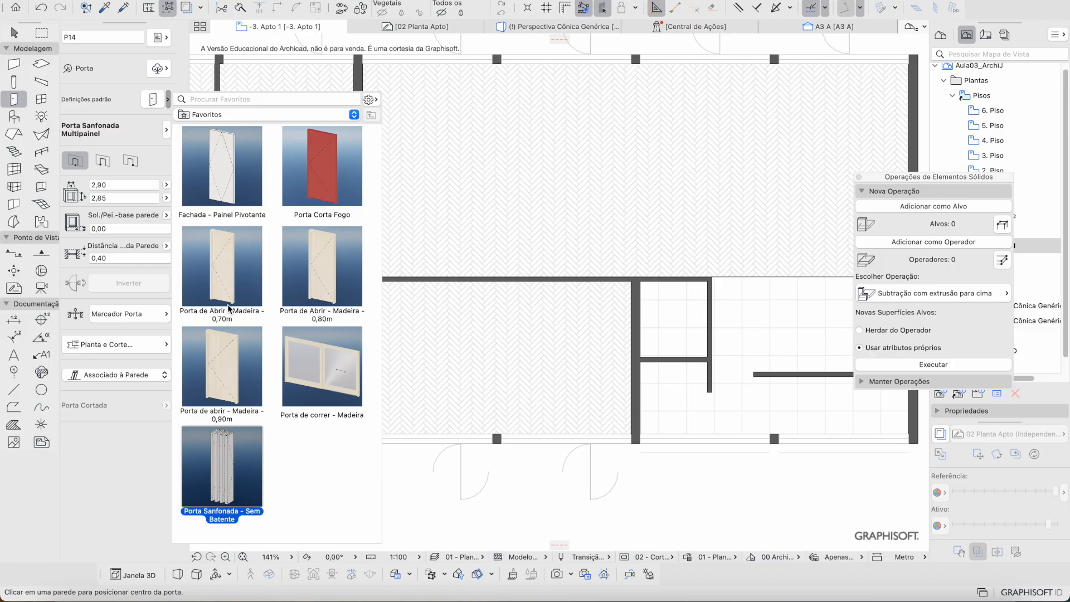
double_click(228, 475)
scroll(402, 337, "up", 3)
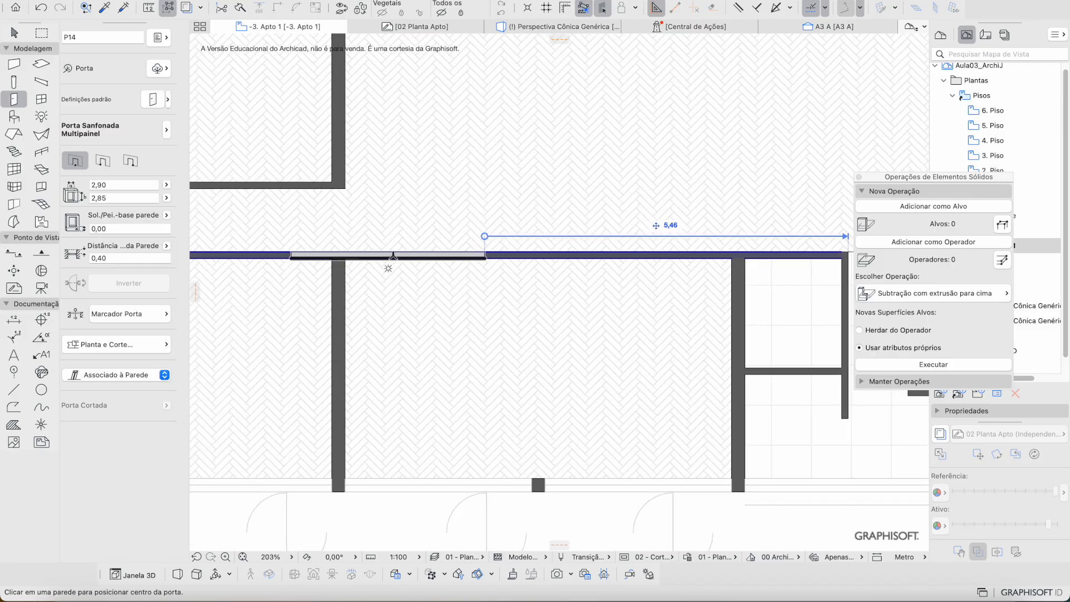
left_click(455, 267)
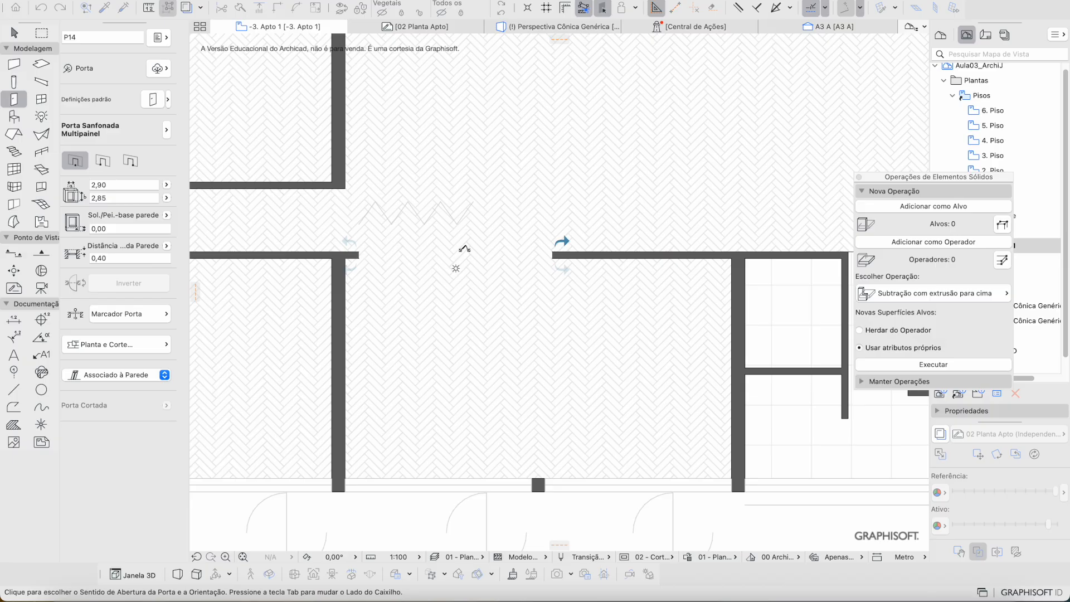
left_click(465, 267)
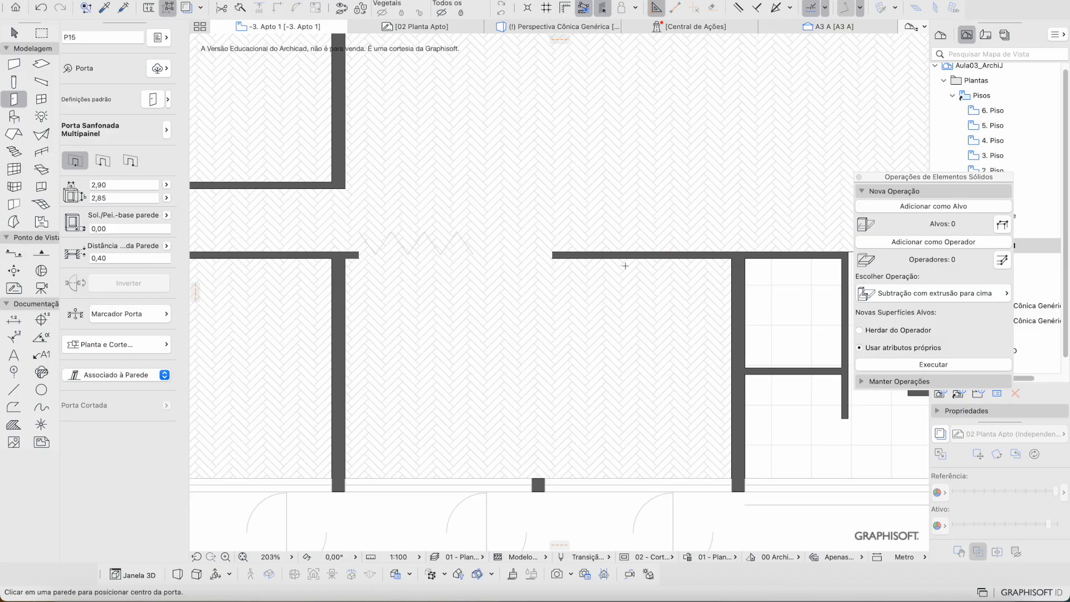
left_click(618, 268)
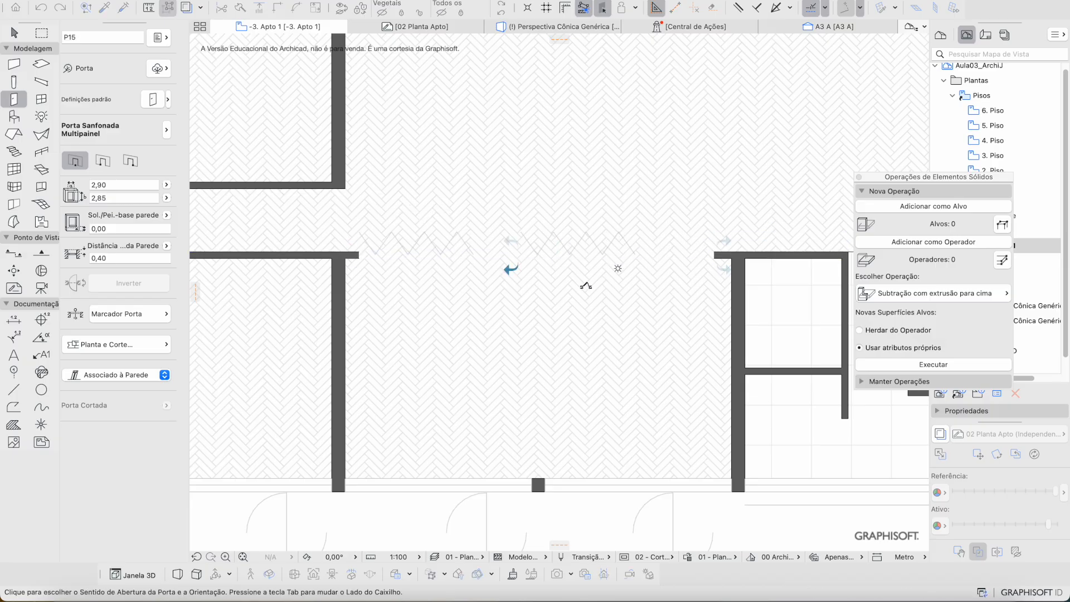
left_click(550, 282)
key("super+z")
key("super+z")
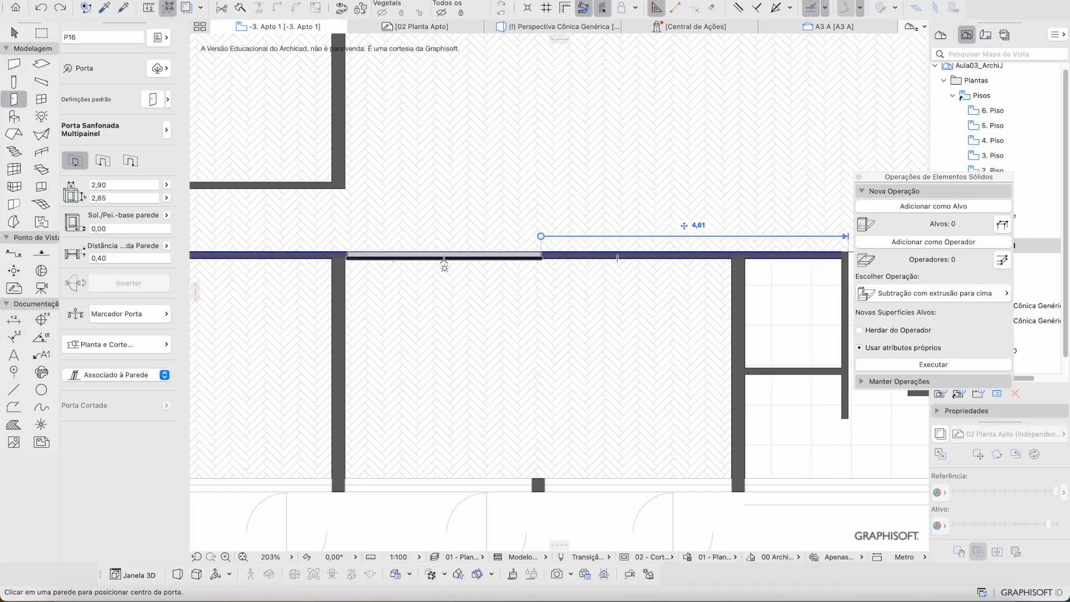
Step: Place two folding doors along the corridor wall
left_click(443, 259)
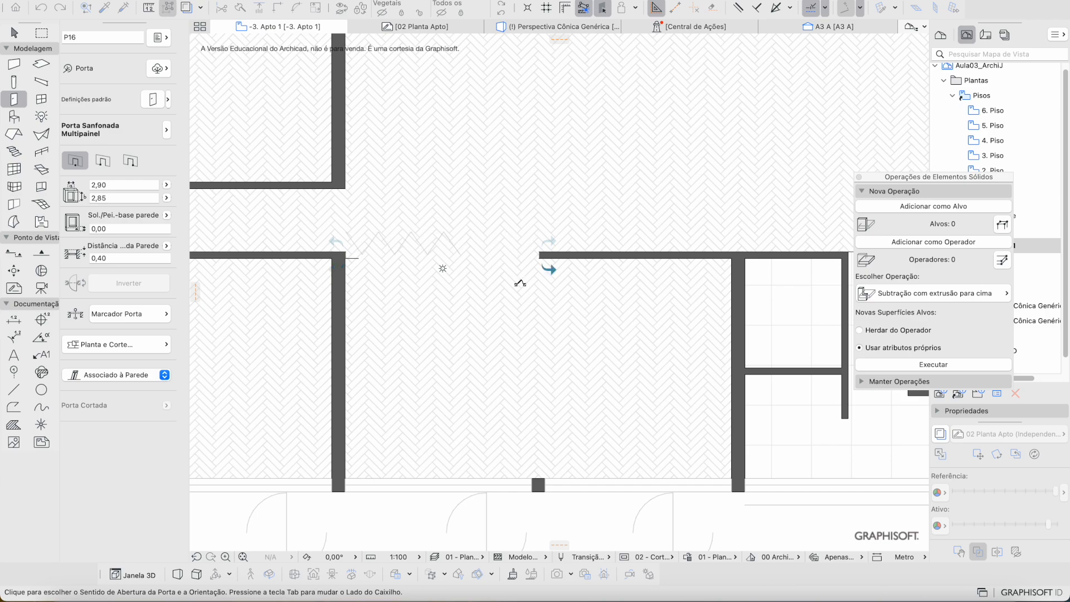
left_click(529, 283)
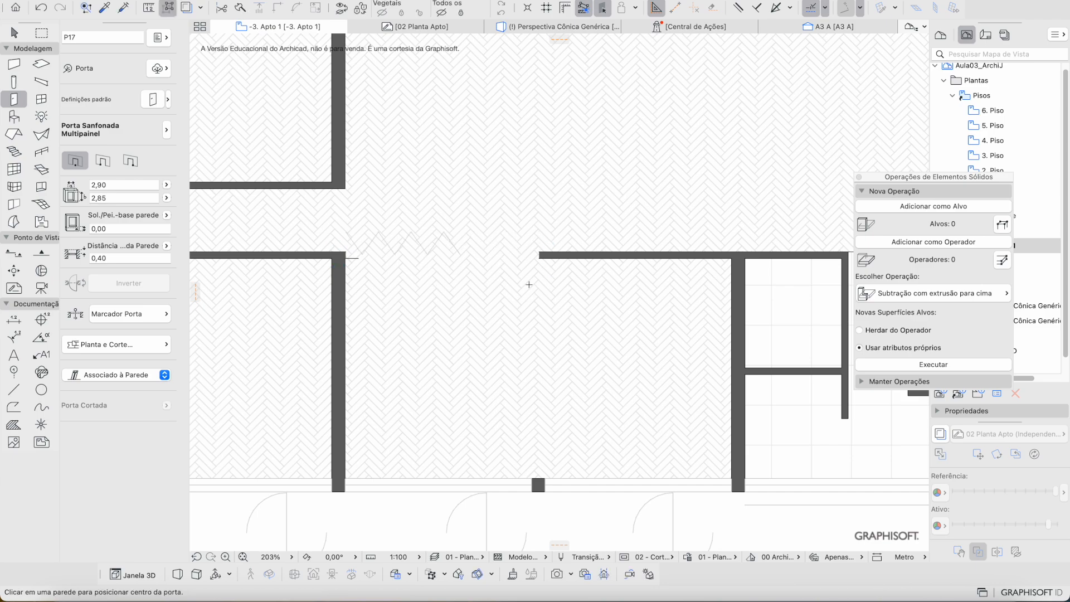
left_click(611, 259)
left_click(689, 305)
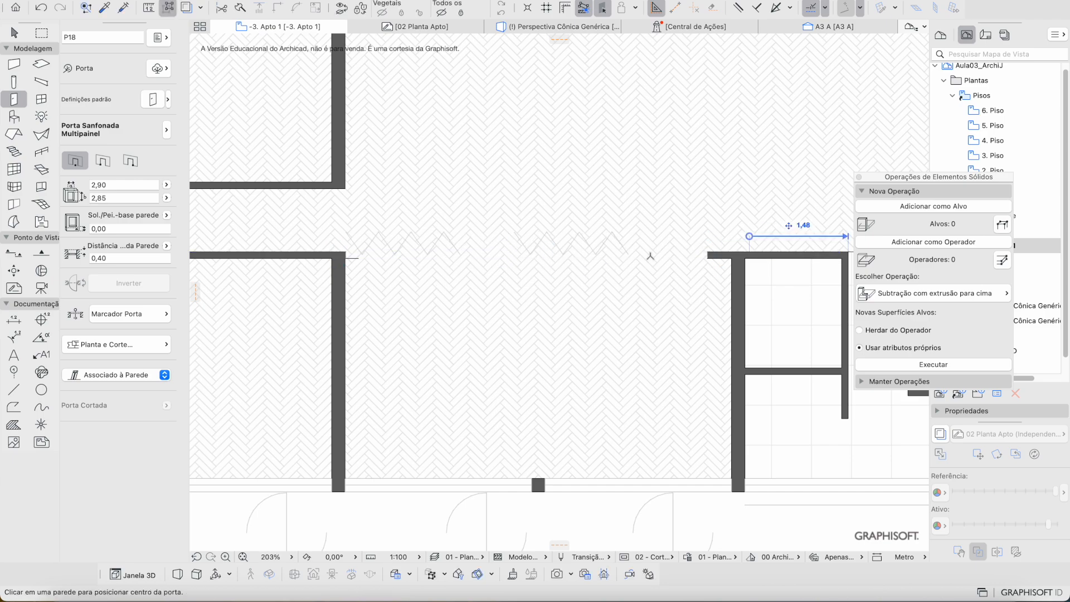
key("Escape")
Step: Try flipping and sliding door P17, undo both changes, then delete P17
left_click(632, 256)
key("Escape")
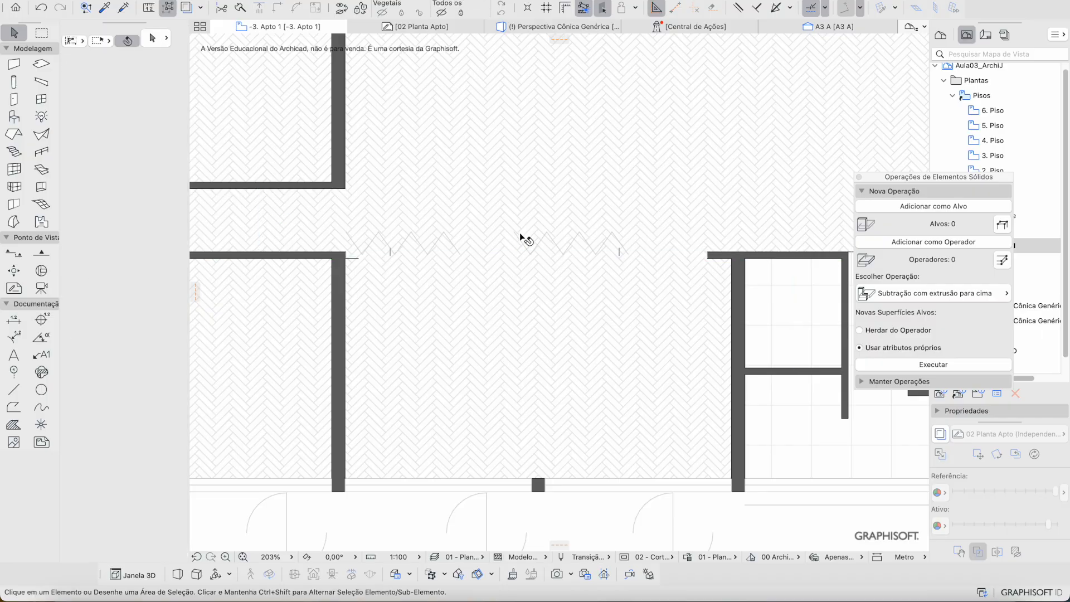
left_click(708, 256)
key("f")
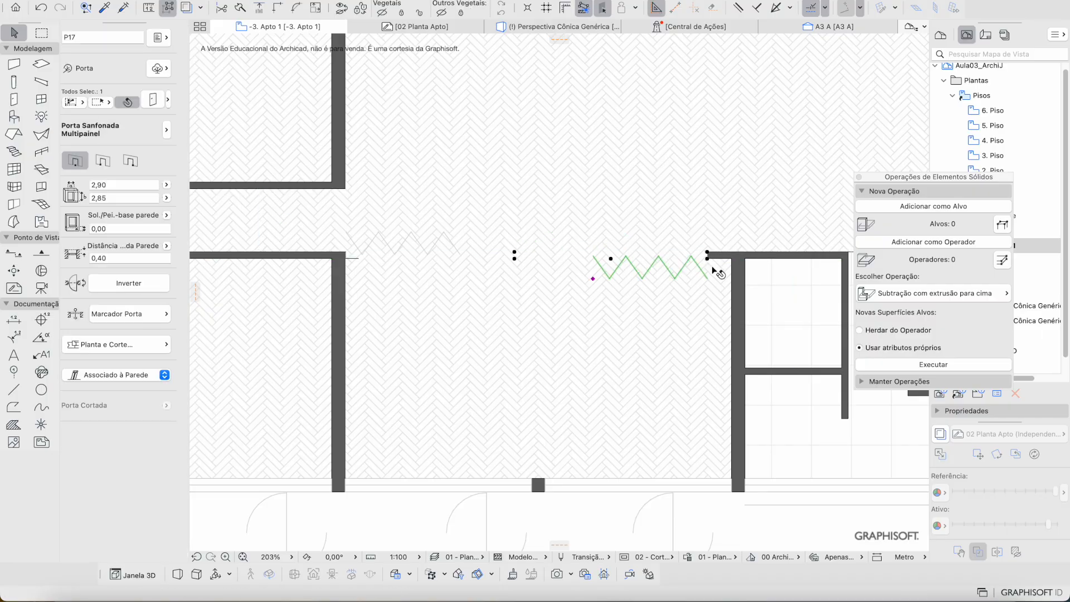
left_click_drag(709, 262, 732, 261)
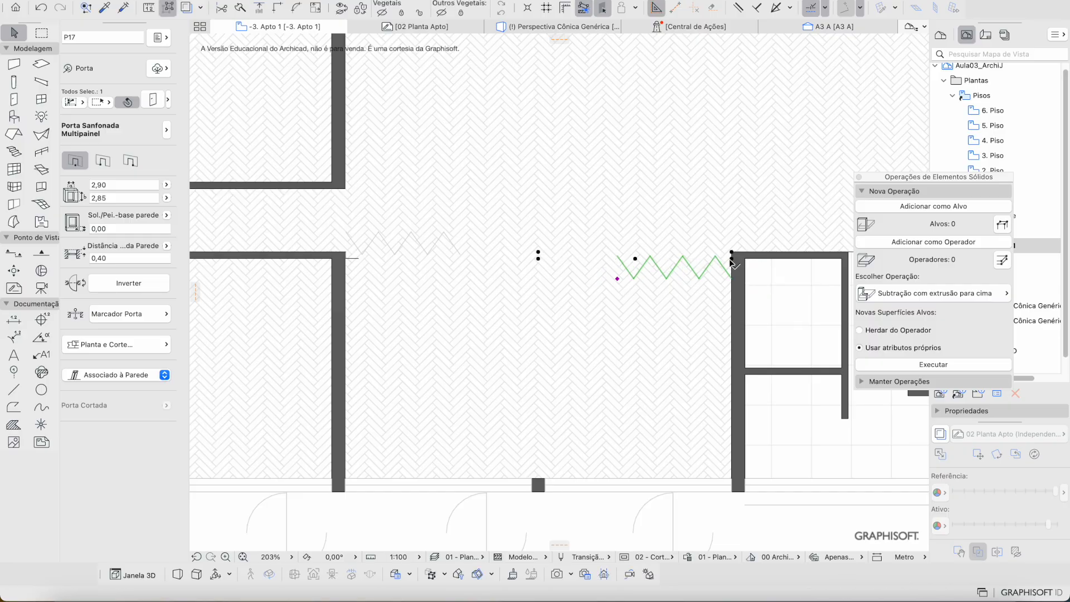
key("super+z")
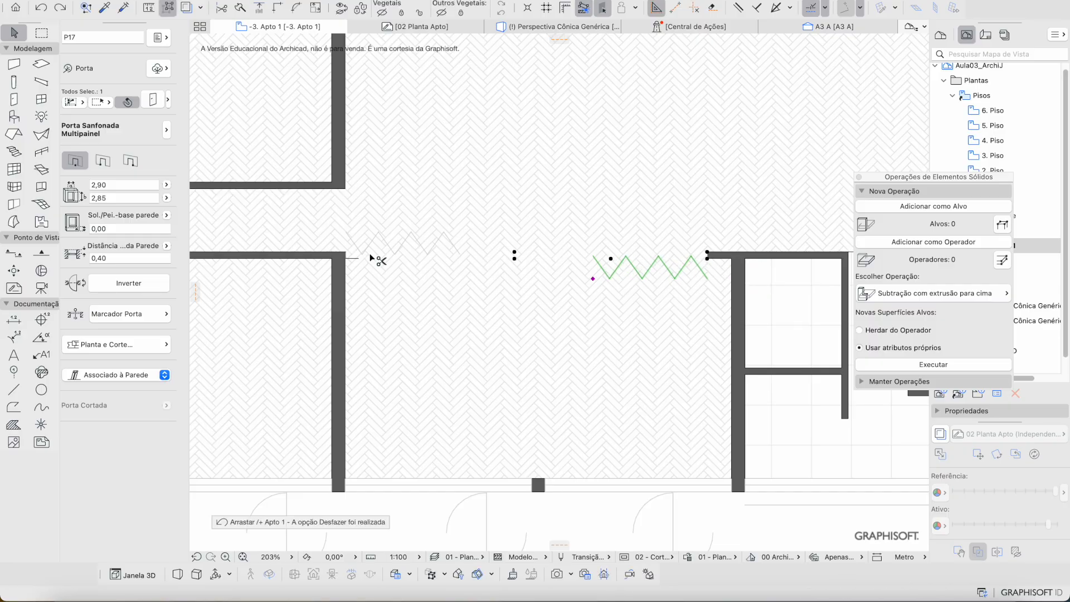
key("super+z")
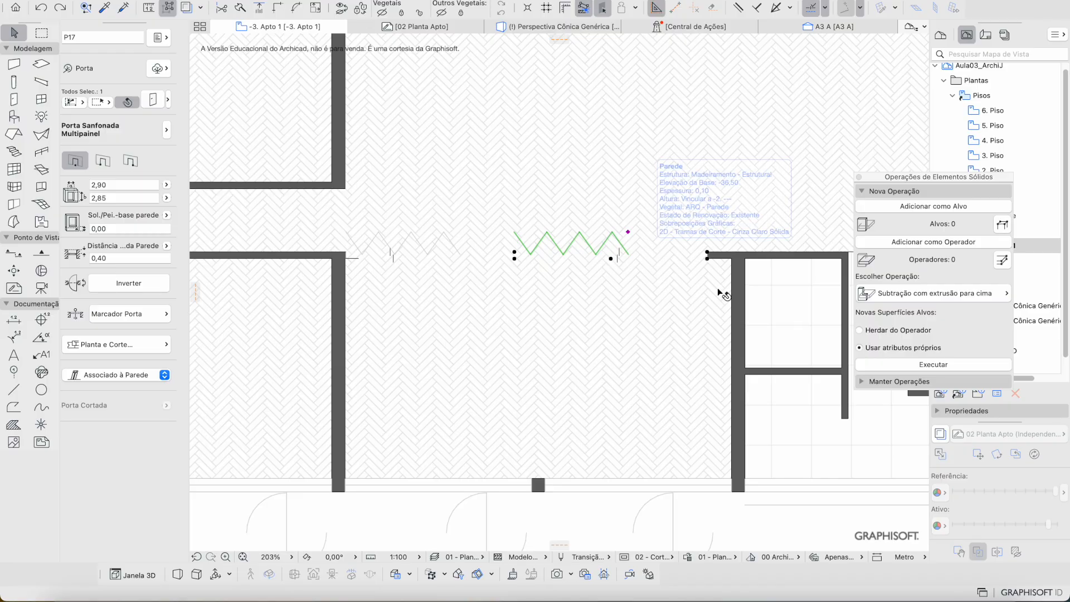
key("Delete")
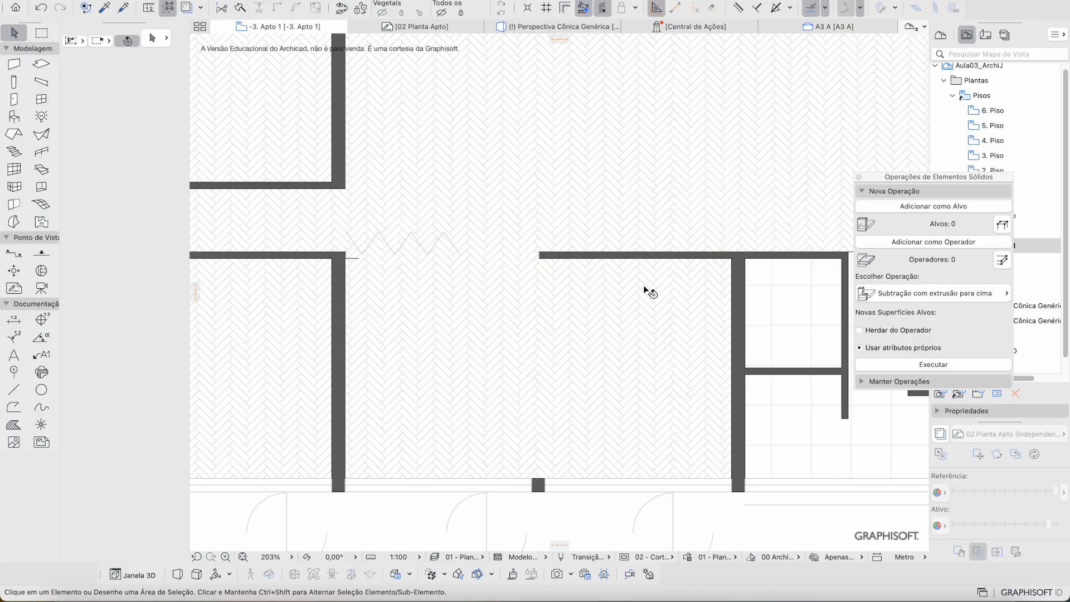
Step: Inspect the corridor wall and the default door settings without making changes
scroll(645, 292, "right", 3)
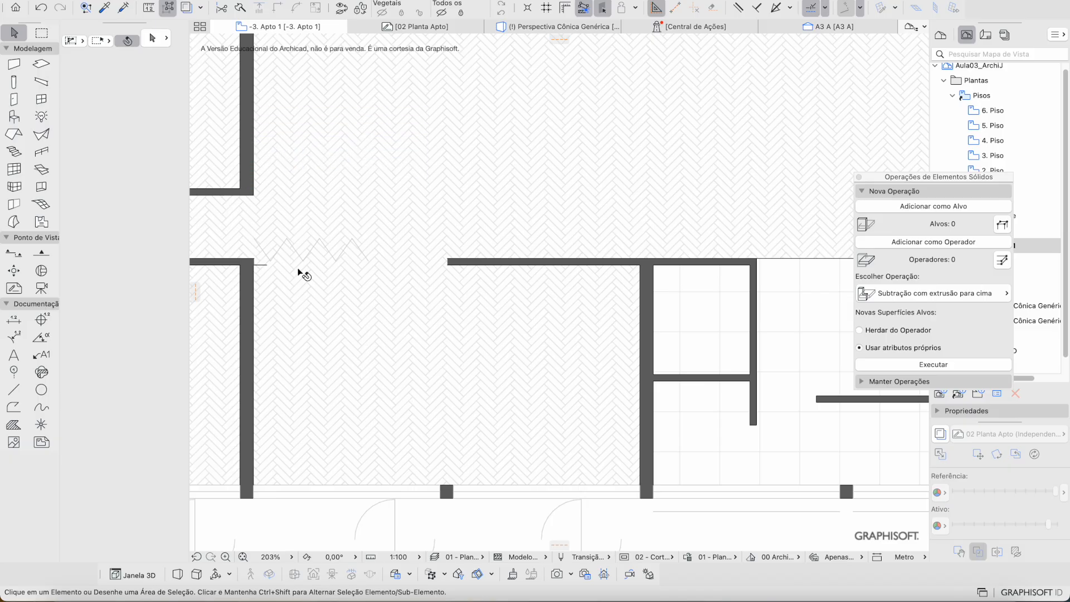
left_click(275, 265)
key("Escape")
left_click(23, 101)
left_click(167, 100)
key("Escape")
left_click(256, 269)
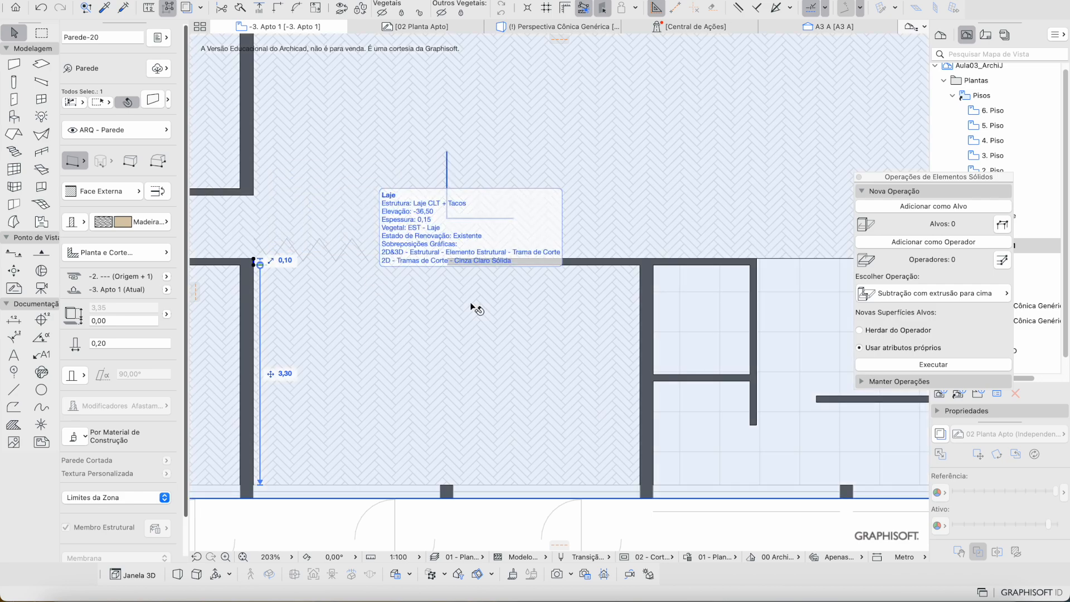
key("Escape")
Step: Place the folding doors in the corridor wall opening, redoing the first placement
left_click(441, 266, "alt")
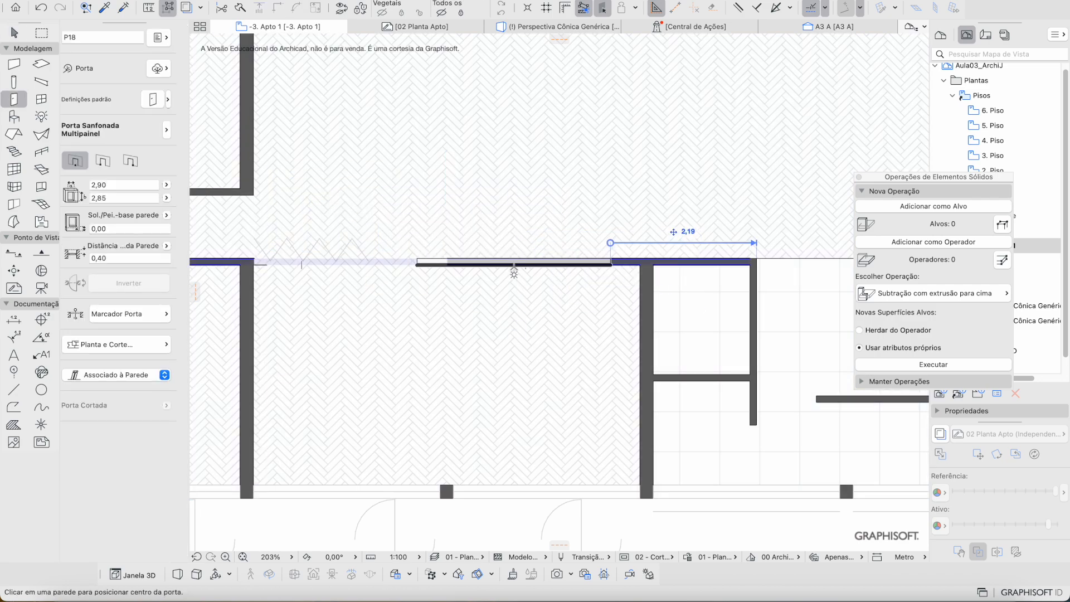
left_click(518, 264)
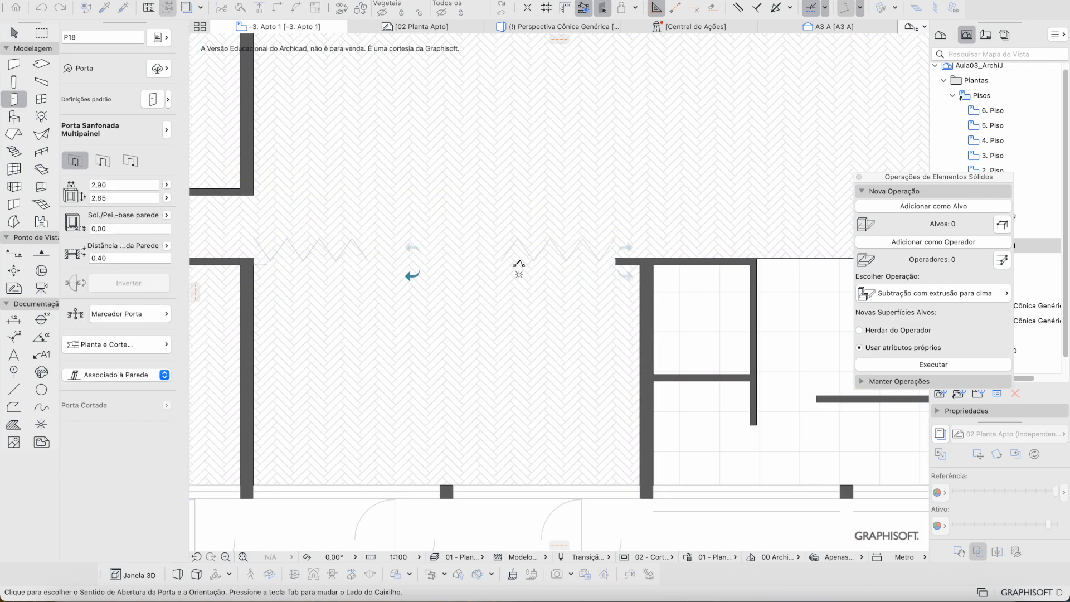
left_click(640, 286)
key("super+z")
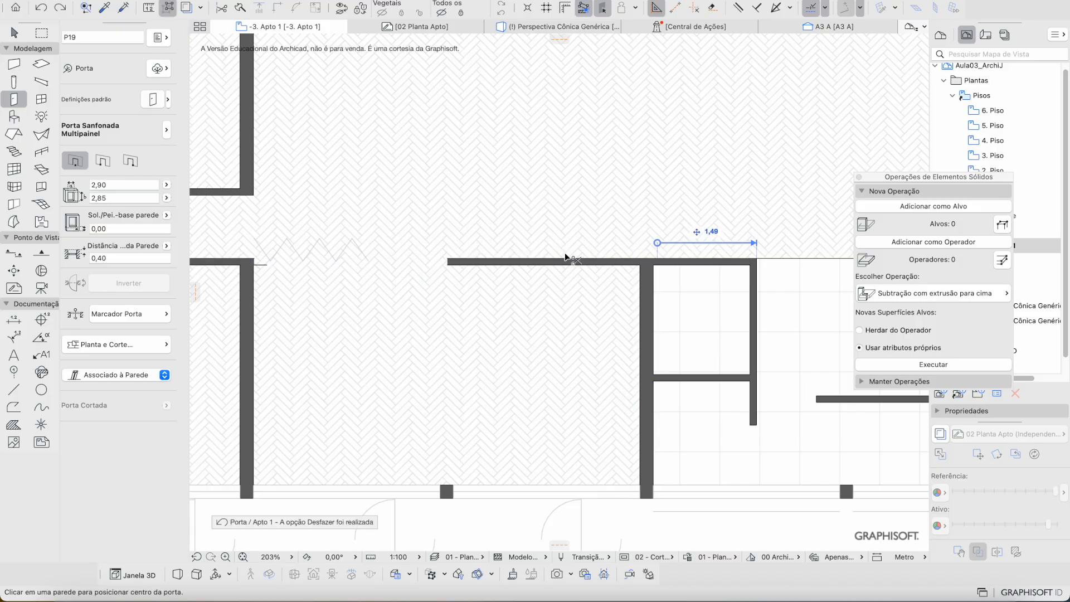
left_click(511, 258)
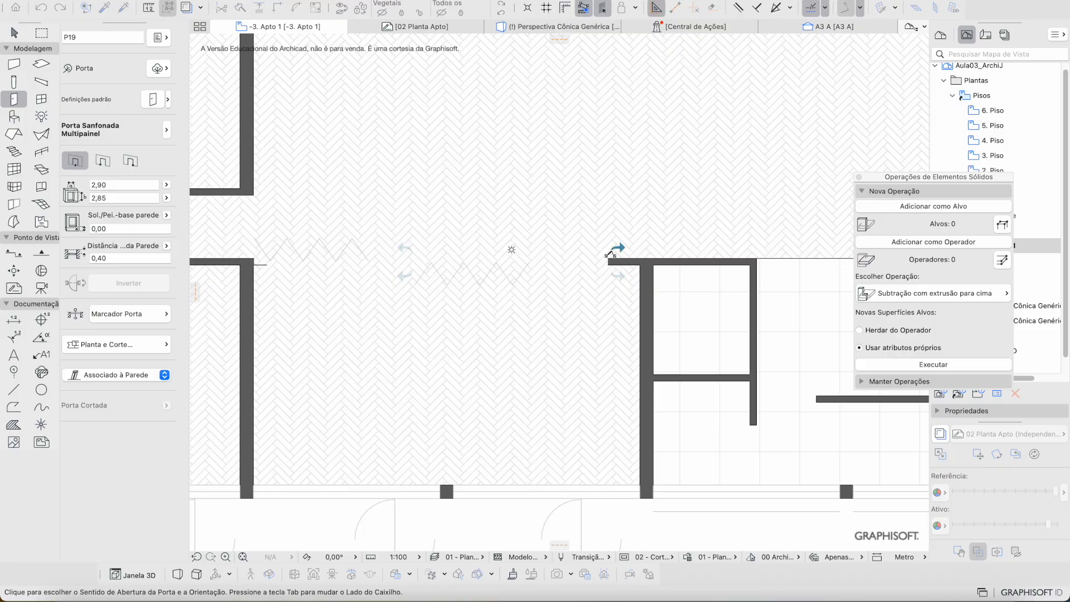
left_click(405, 275)
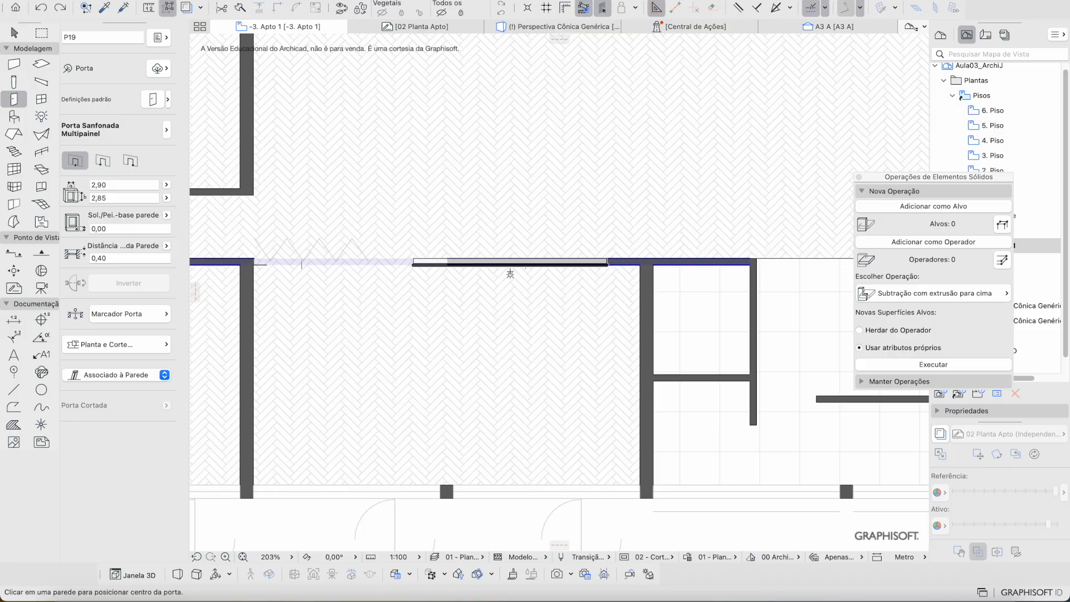
left_click(510, 273)
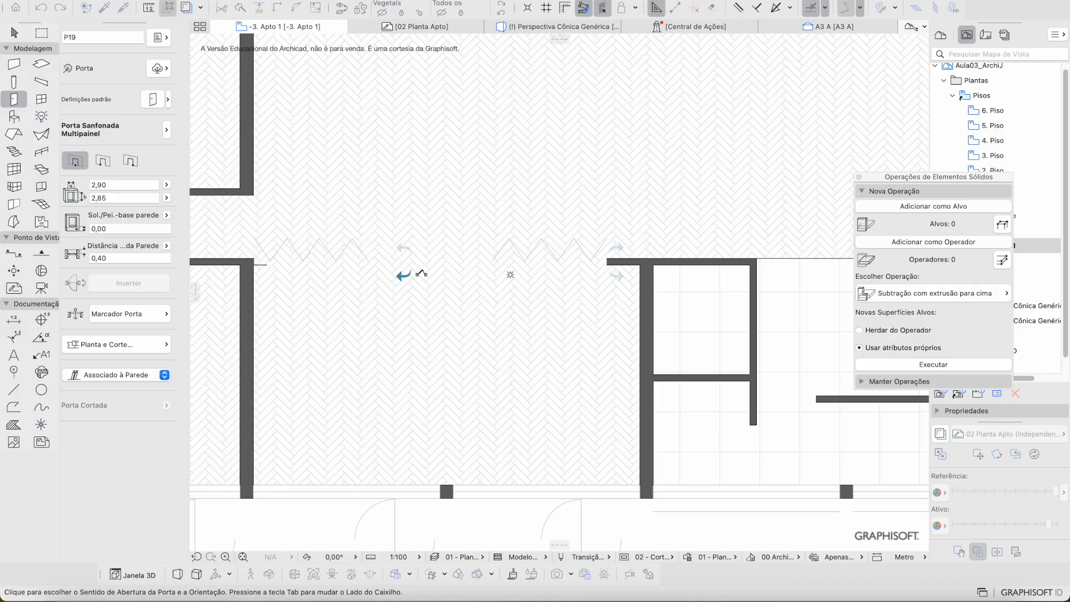
left_click(510, 275)
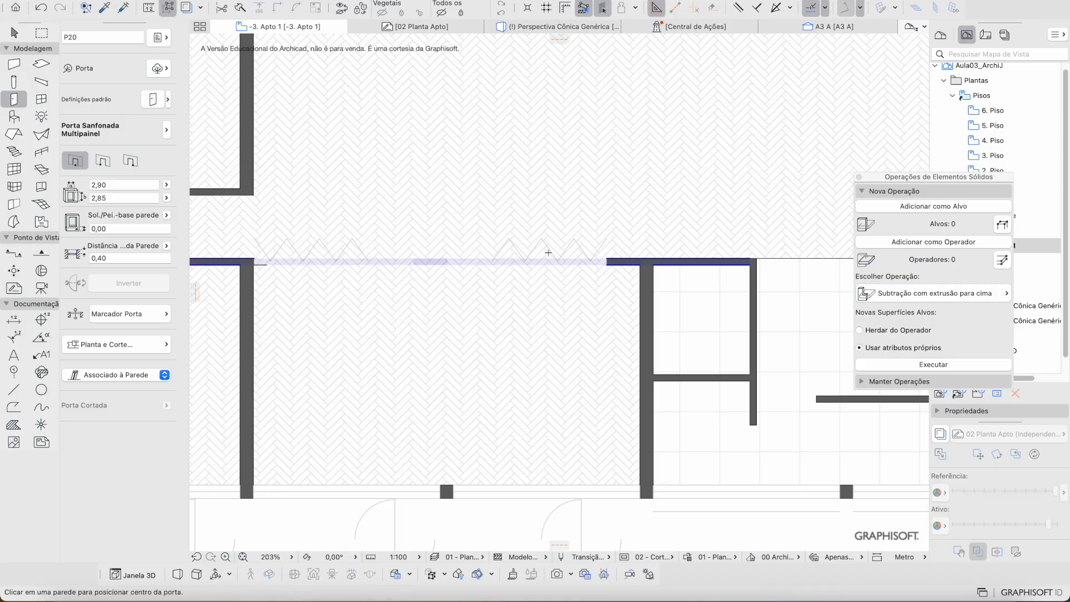
key("Escape")
Step: Move folding door P19 to the right wall corner
left_click(592, 262)
left_click(607, 262)
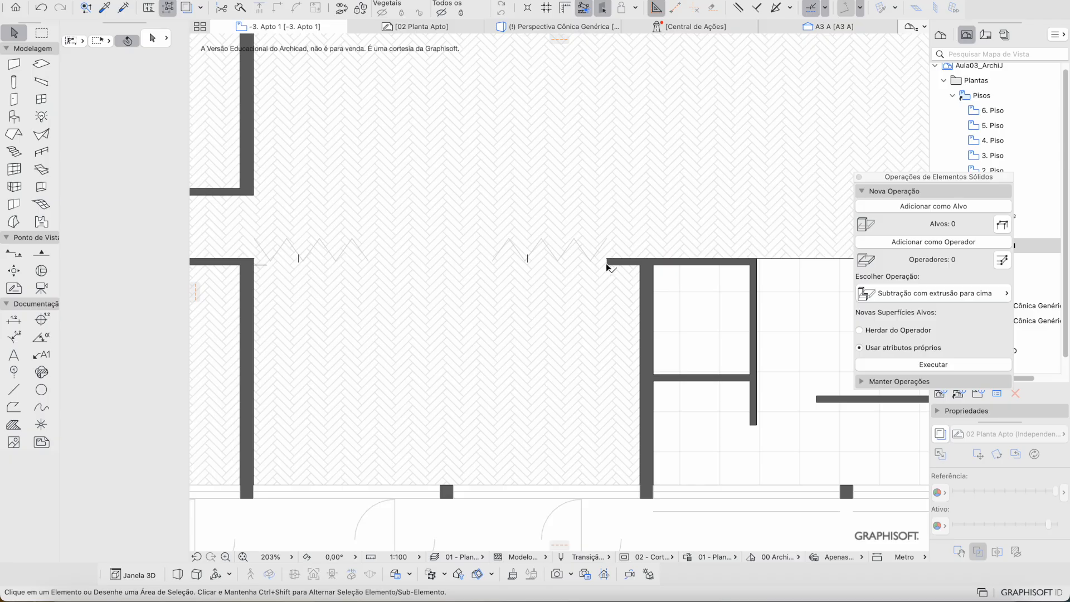
left_click(608, 263)
left_click(640, 266)
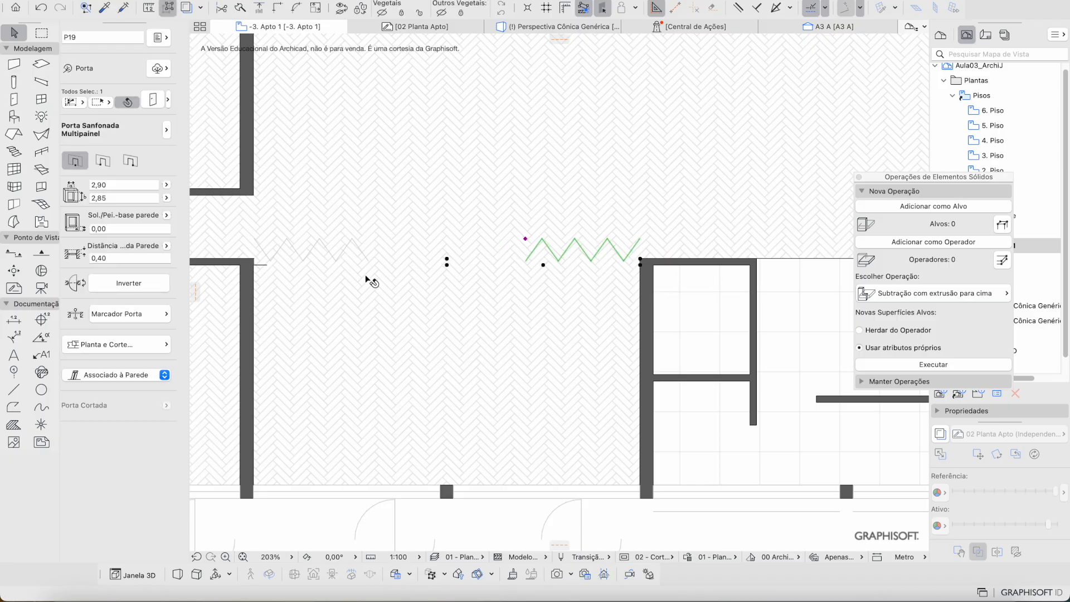
Step: Inspect the left walls and floor slab around the opening's left corner
left_click(271, 260)
key("Escape")
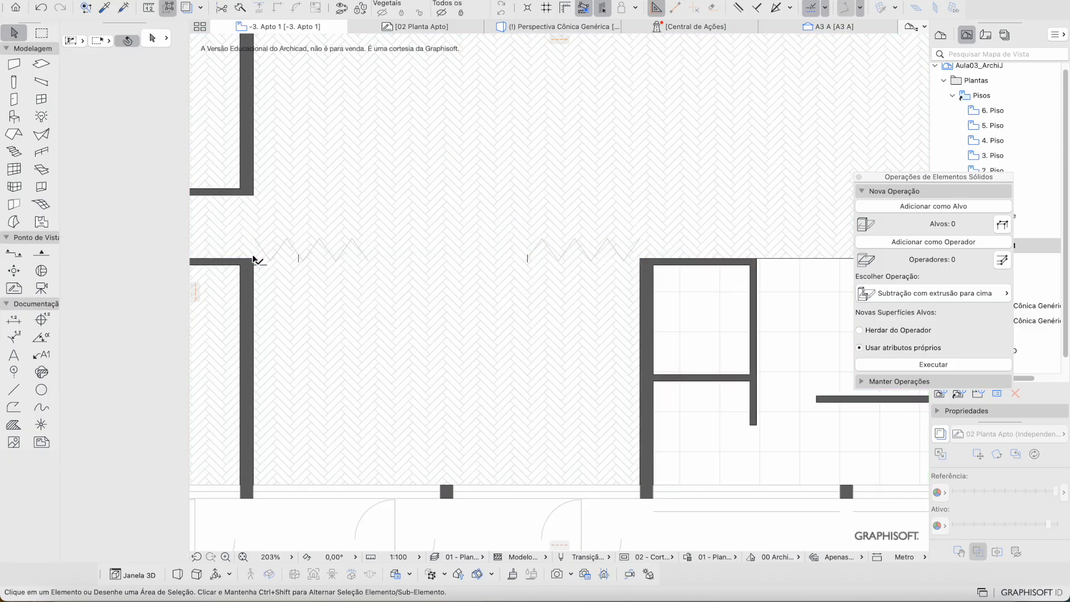
left_click(256, 259)
key("Escape")
left_click(422, 296)
key("Escape")
scroll(261, 262, "up", 5)
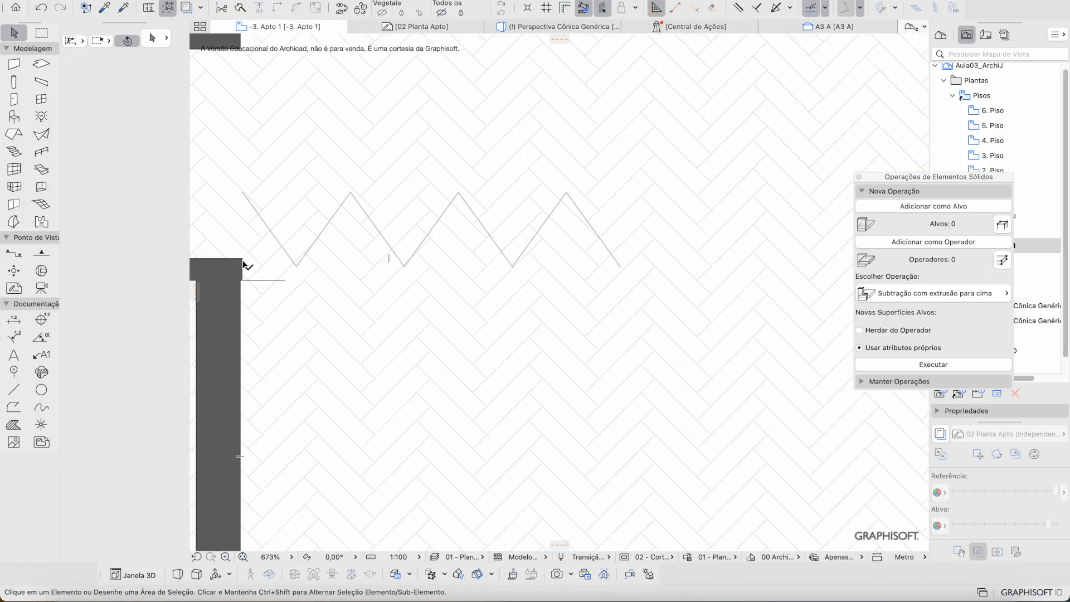
left_click(246, 263)
scroll(246, 270, "up", 8)
key("Escape")
Step: Move the left folding door exactly onto the left wall corner
left_click(247, 304)
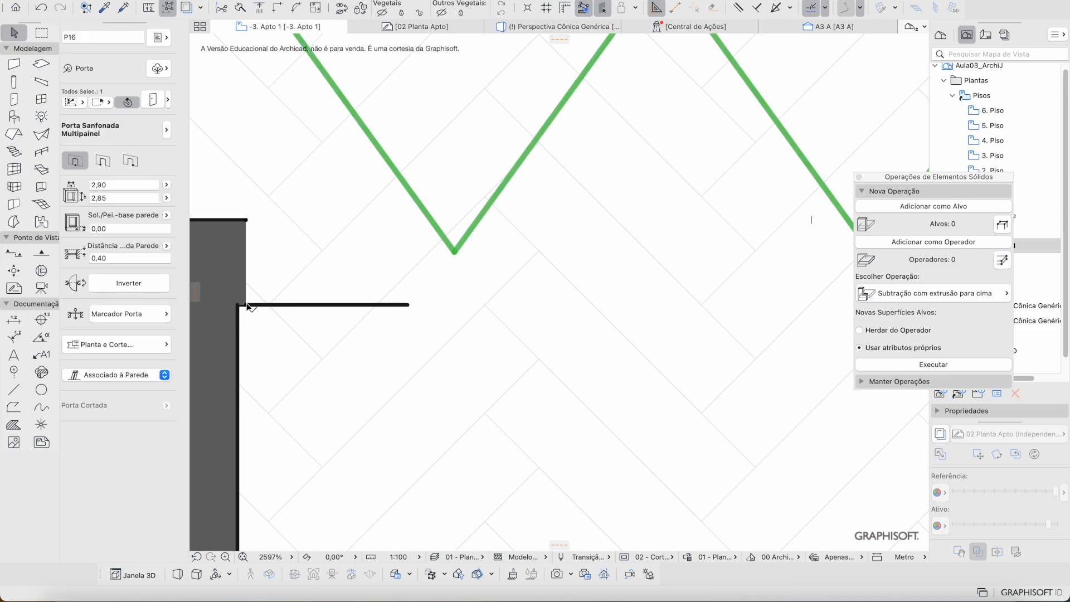
key("super+d")
left_click(246, 305)
scroll(247, 305, "down", 5)
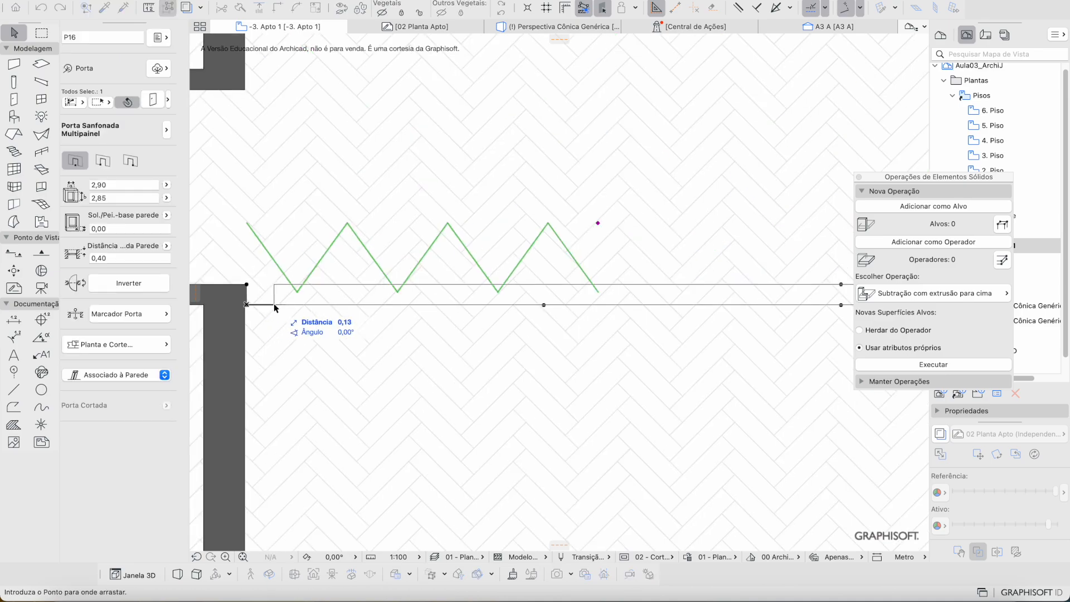
scroll(273, 305, "left", 1)
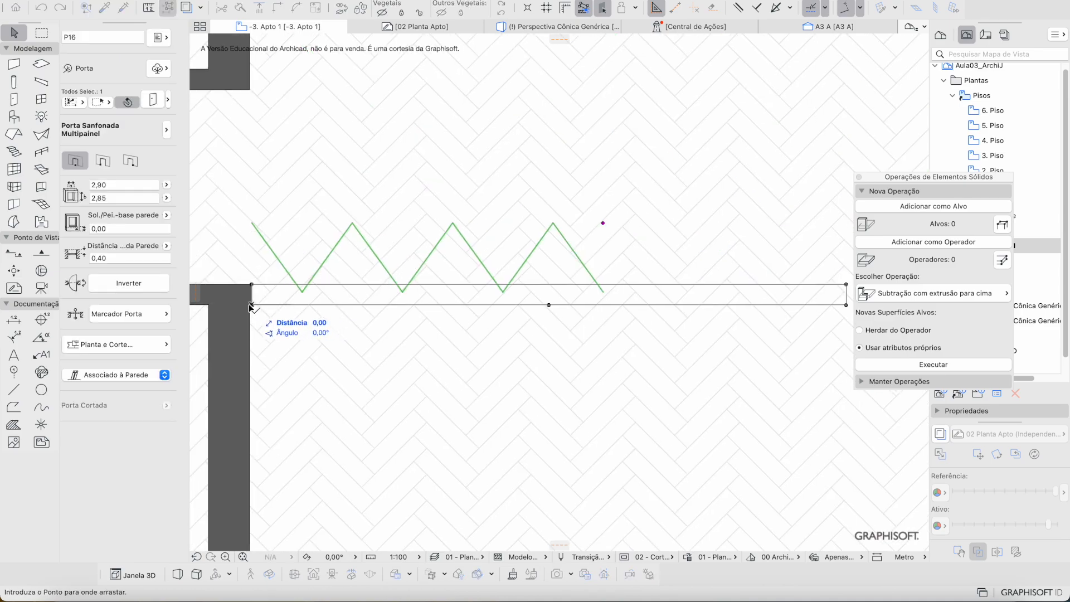
scroll(250, 303, "up", 6)
left_click(251, 314)
scroll(251, 317, "down", 8)
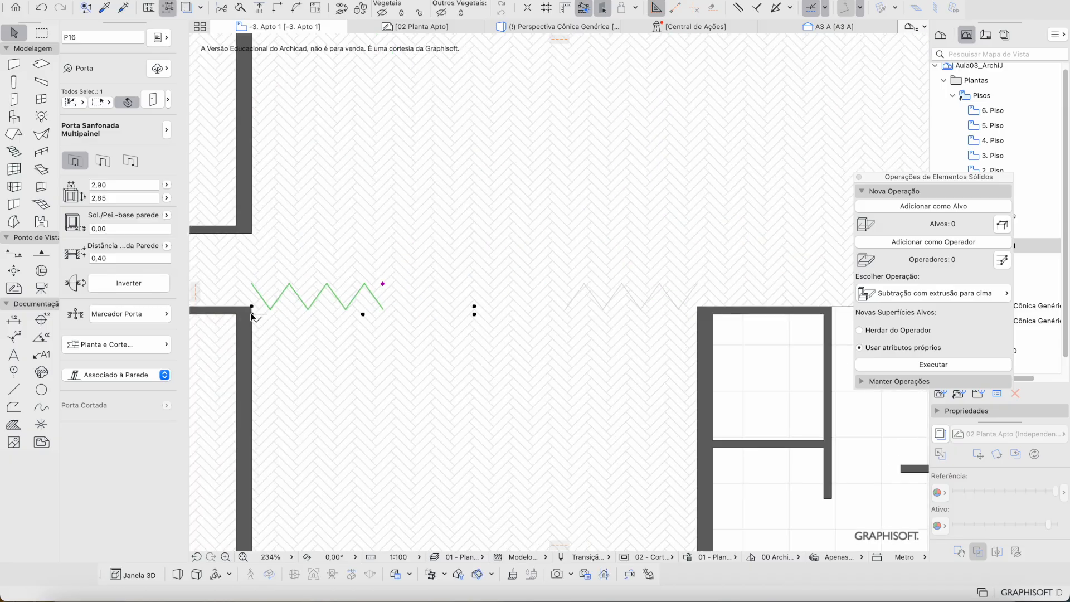
left_click(368, 330)
Step: Set the left folding door's Distância da Parede to 0 so it sits on the wall line
left_click(270, 310)
left_click(130, 258)
type("0")
key("Return")
left_click(332, 408)
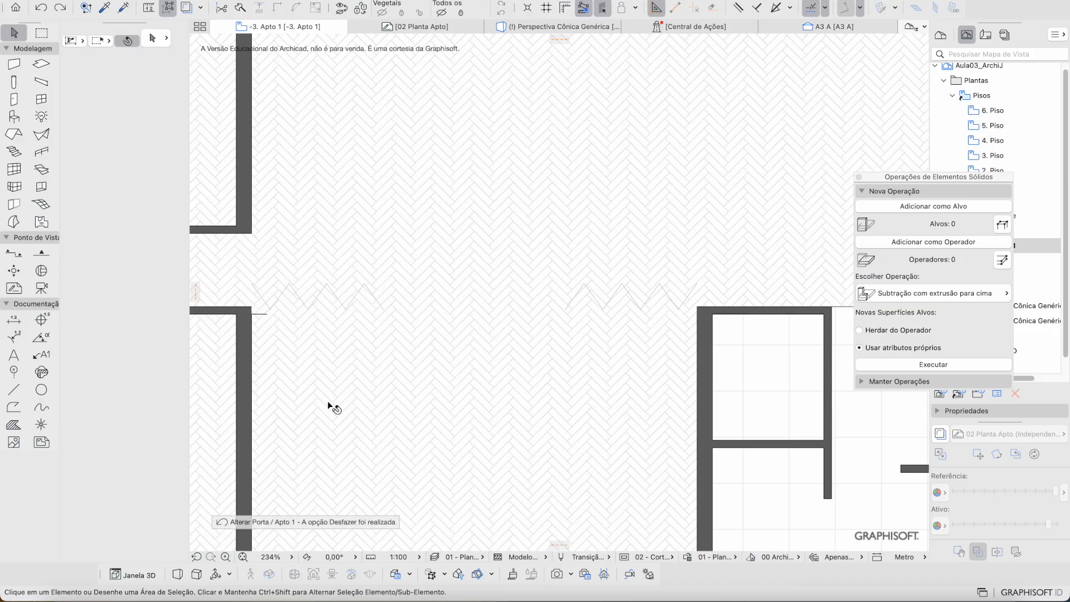
Step: Select both folding doors and commit a wall distance of 0 for both
left_click(256, 309)
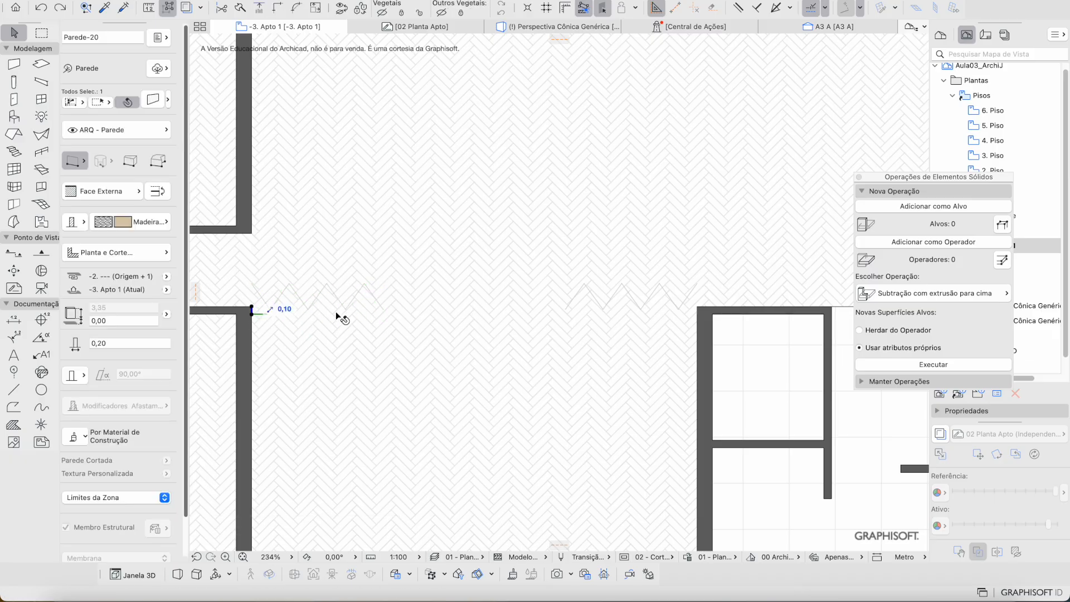
key("Escape")
scroll(262, 312, "up", 10)
middle_click_drag(230, 329, 416, 326)
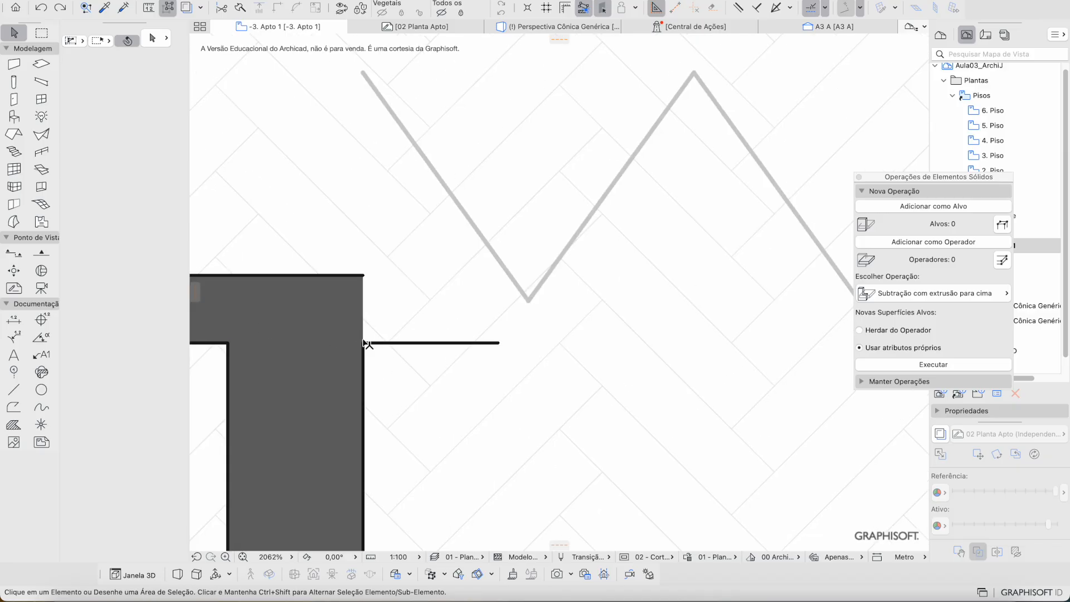
left_click(364, 278)
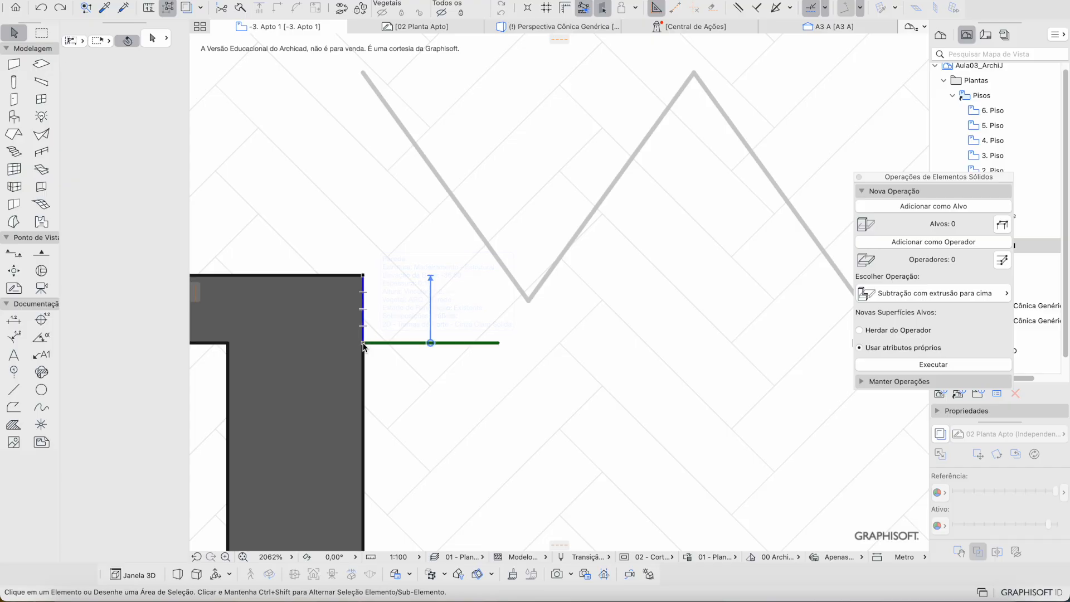
scroll(363, 346, "down", 5)
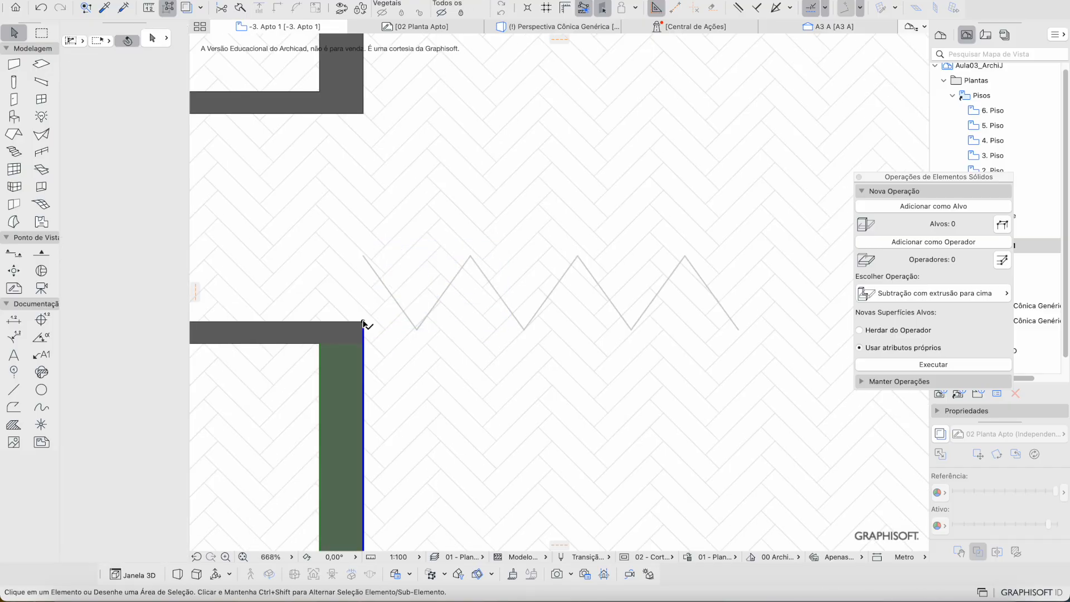
left_click(418, 331)
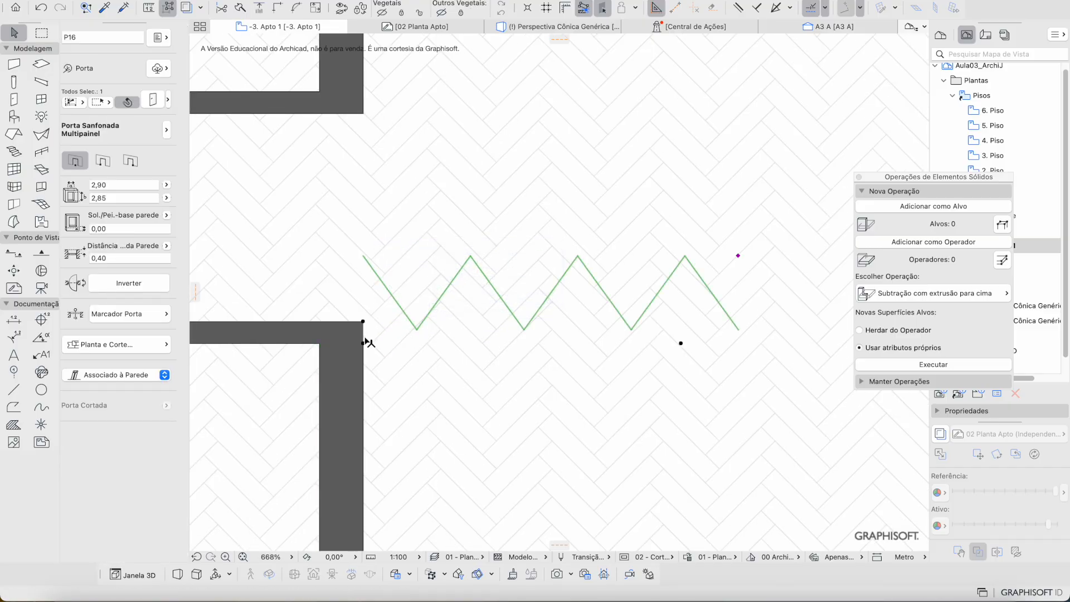
scroll(366, 342, "down", 5)
scroll(725, 390, "up", 5)
left_click(558, 223, "shift")
scroll(558, 223, "down", 5)
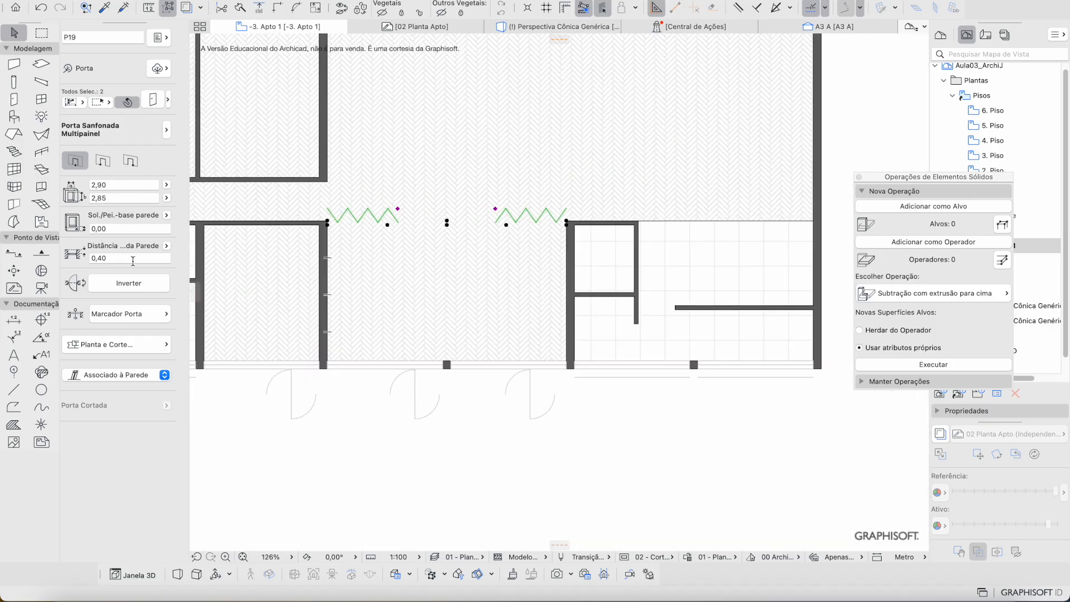
key("Return")
key("Escape")
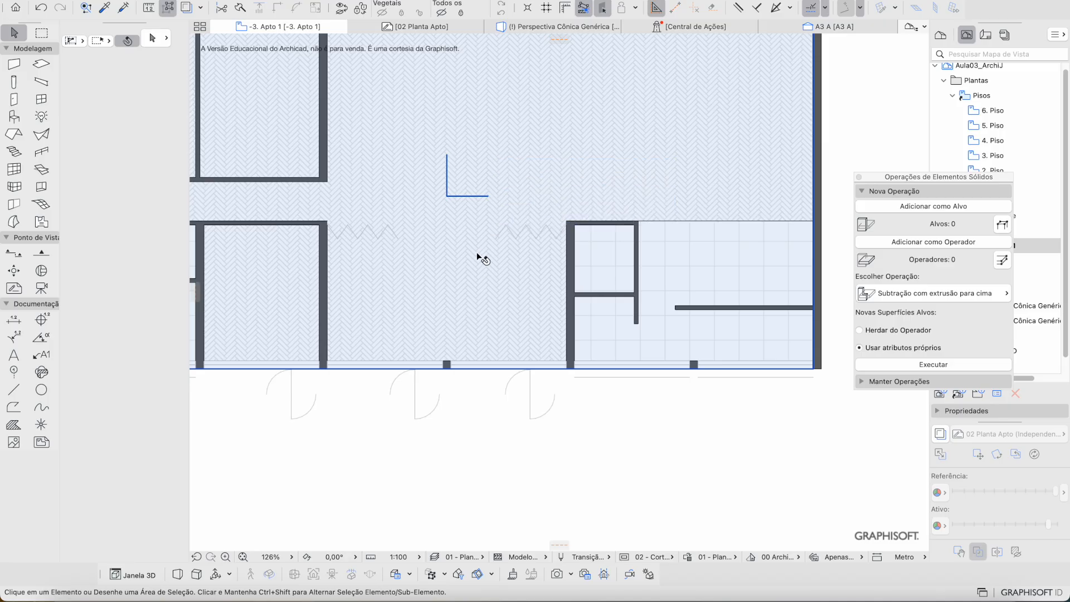
Step: Narrow the right folding door's Largura Abertura 2D using the Stretch hotspot
left_click(497, 242)
scroll(502, 240, "up", 4)
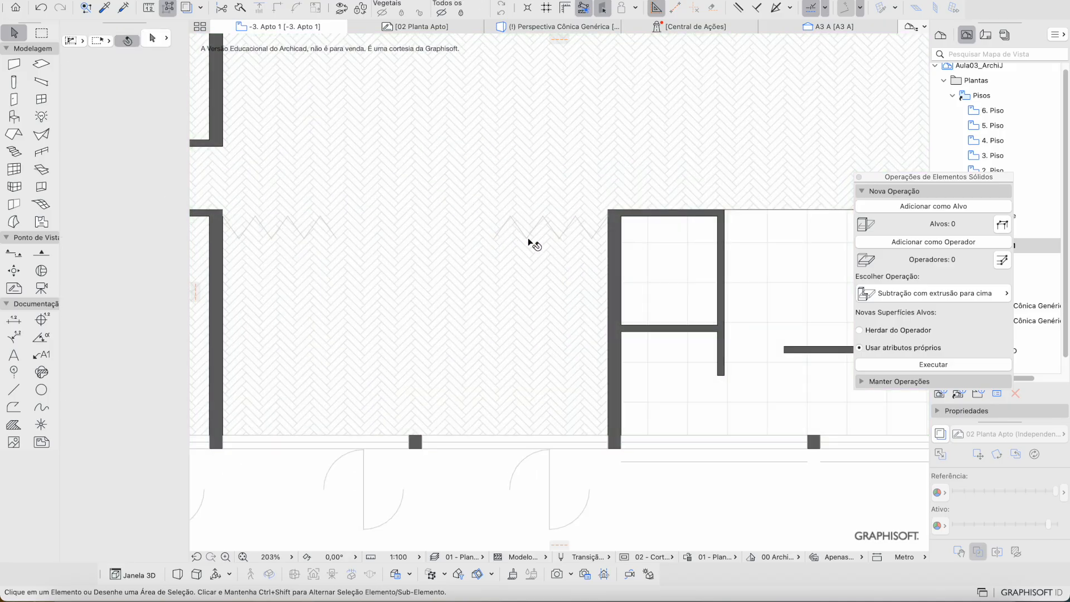
scroll(527, 238, "up", 5)
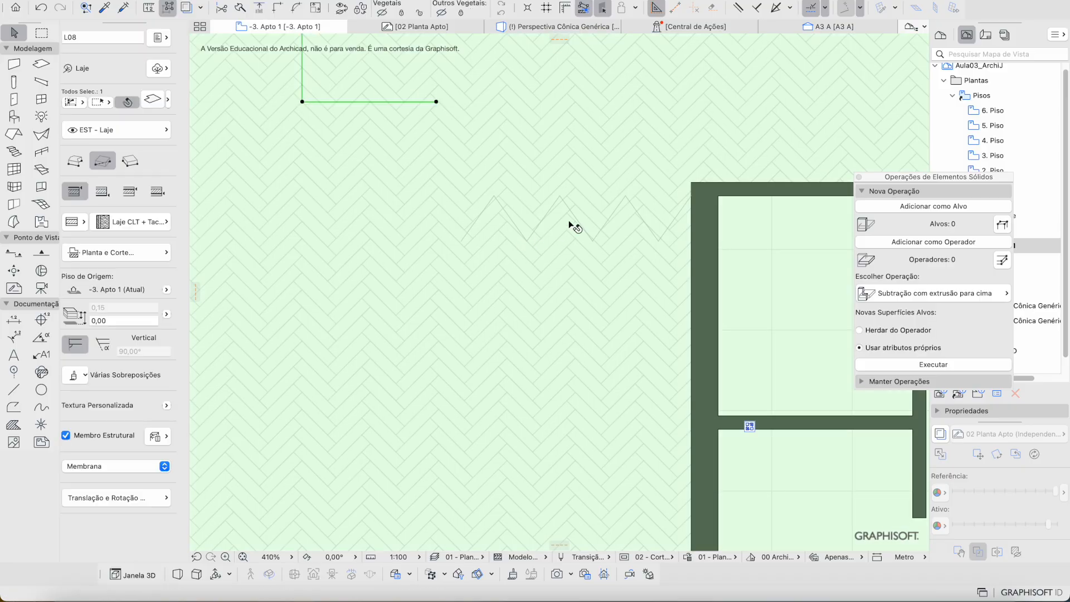
key("Escape")
left_click(594, 238)
key("Escape")
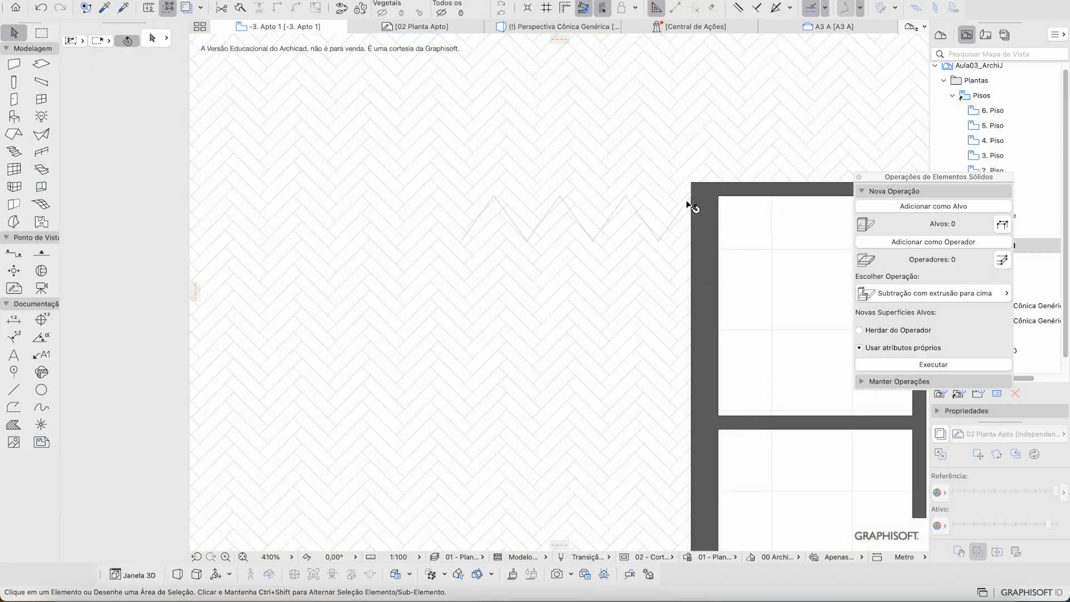
left_click(691, 197)
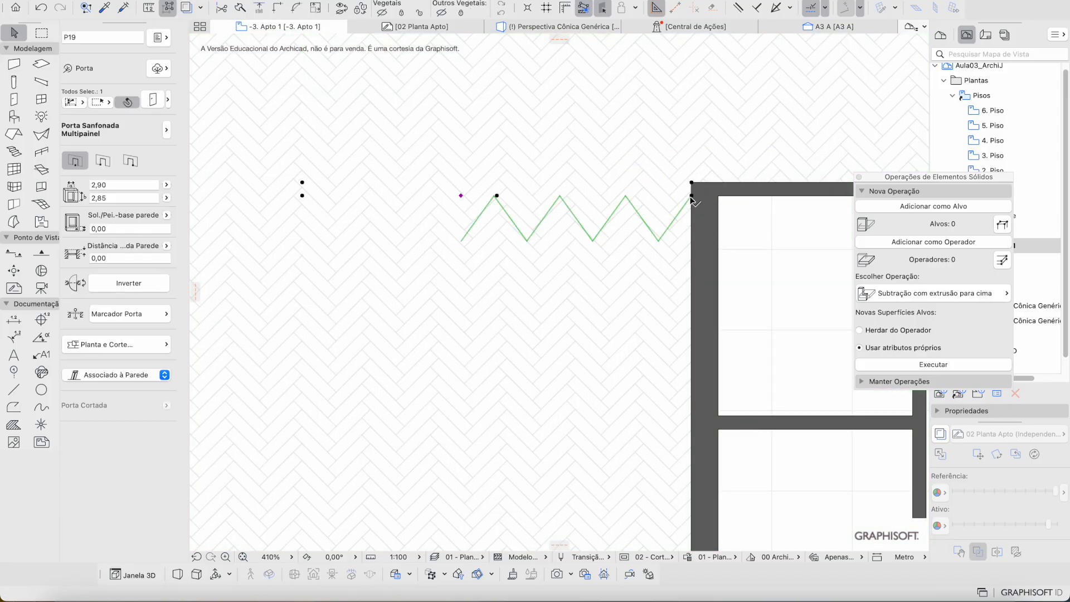
left_click(460, 196)
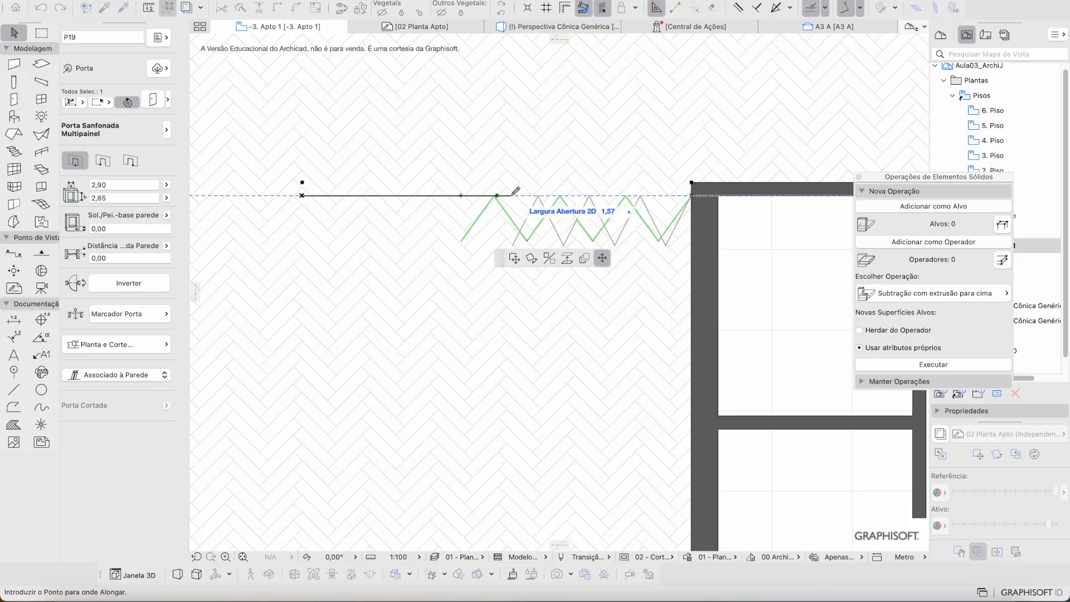
middle_click_drag(413, 183, 443, 181)
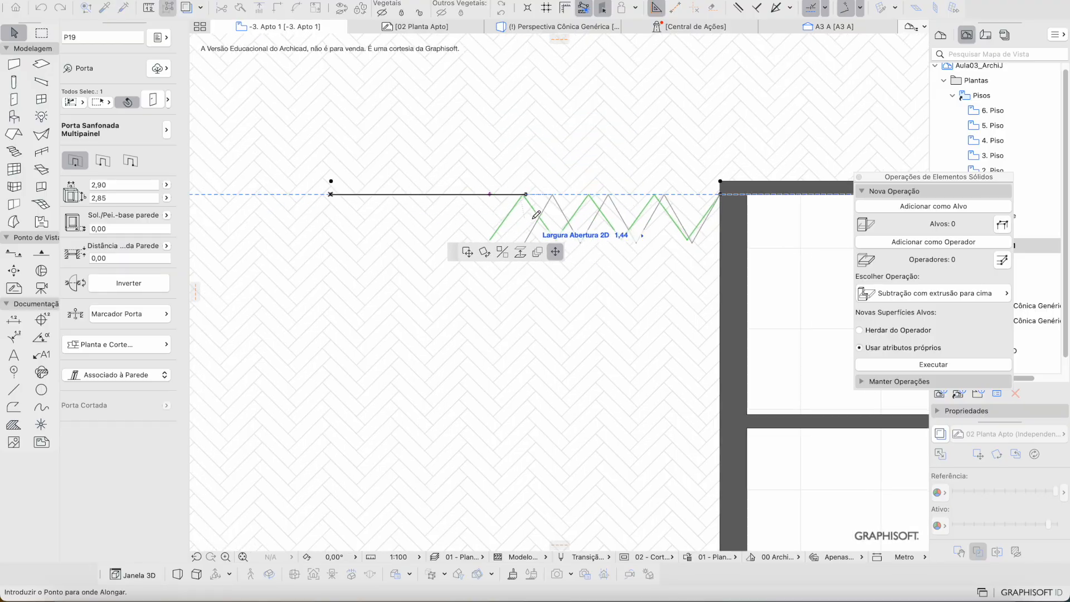
key("Escape")
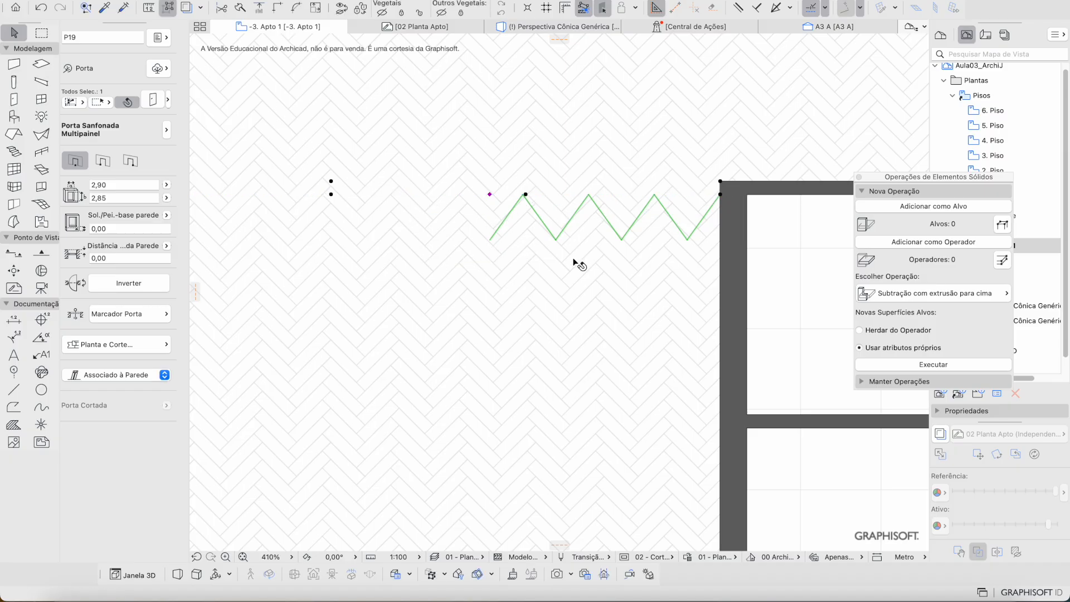
left_click(490, 195)
key("Escape")
left_click(490, 195)
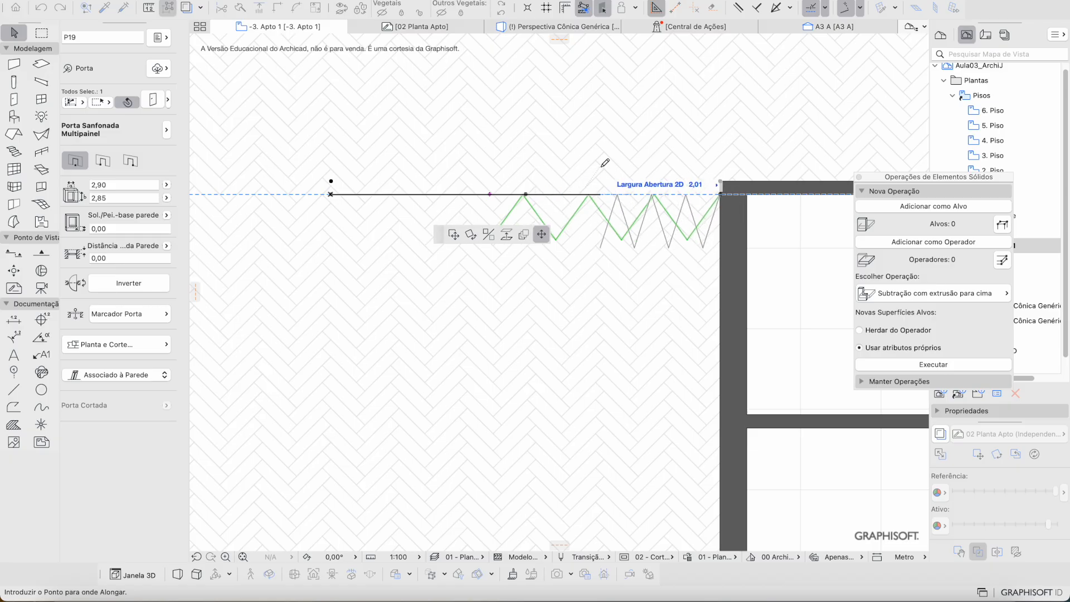
scroll(601, 170, "up", 5)
scroll(513, 229, "left", 3)
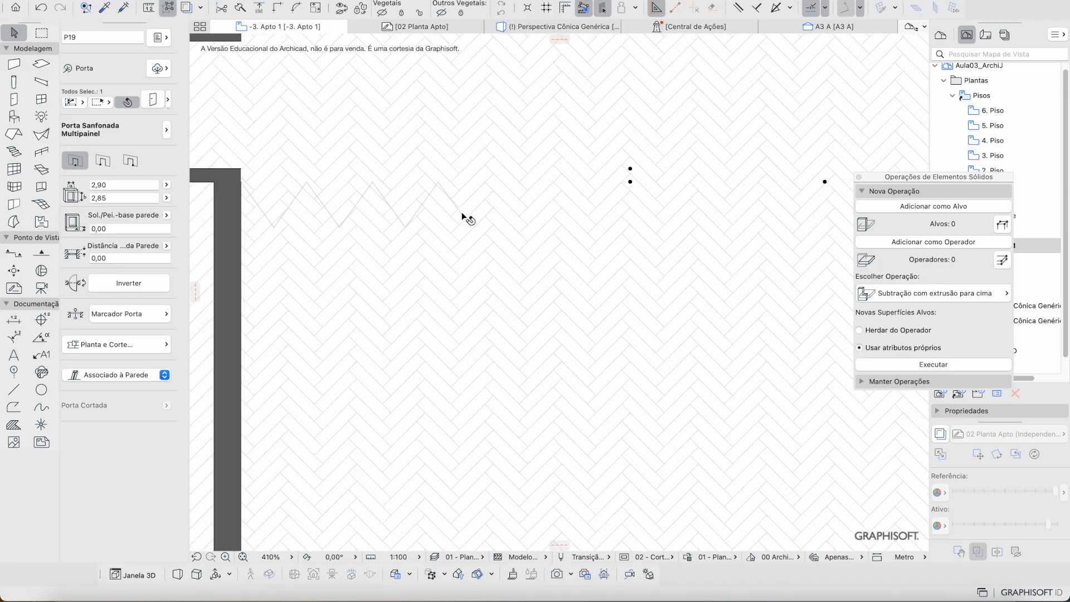
Step: Narrow the left folding door's 2D opening width toward its wall corner
left_click(471, 229)
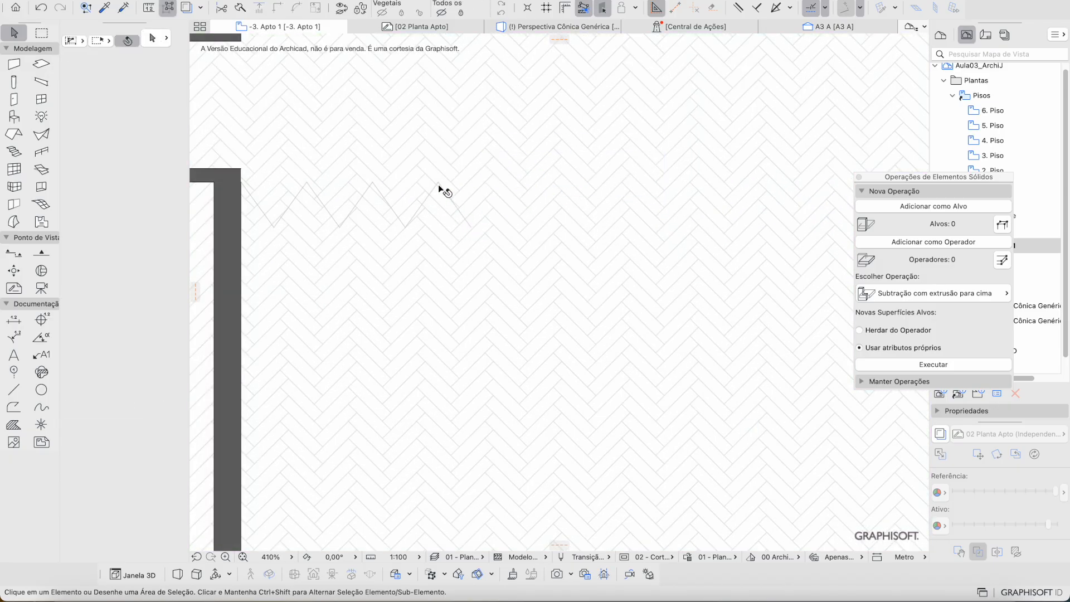
left_click(437, 183)
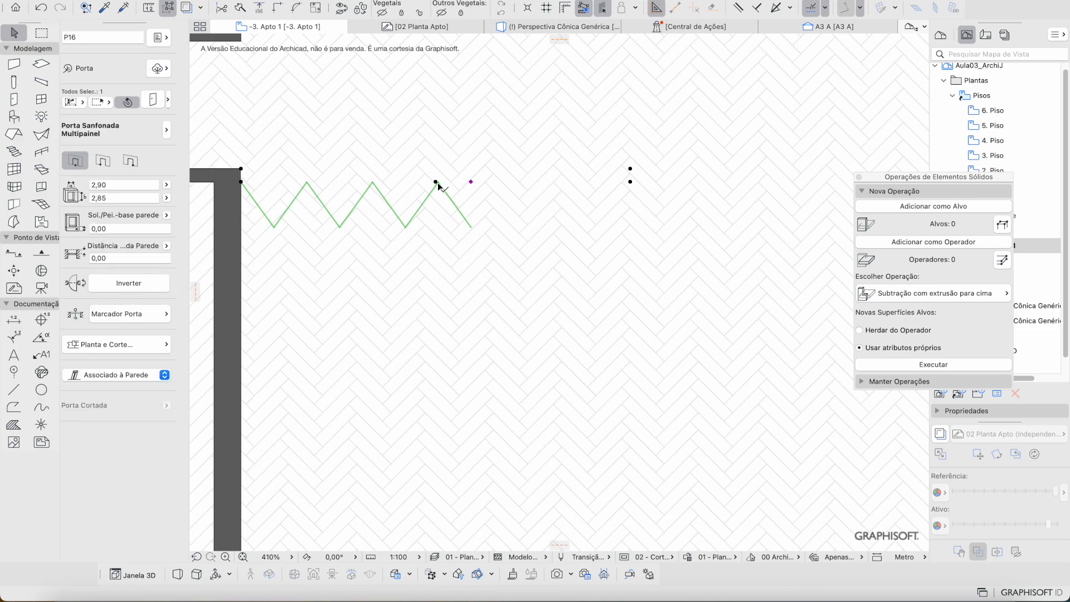
left_click(472, 183)
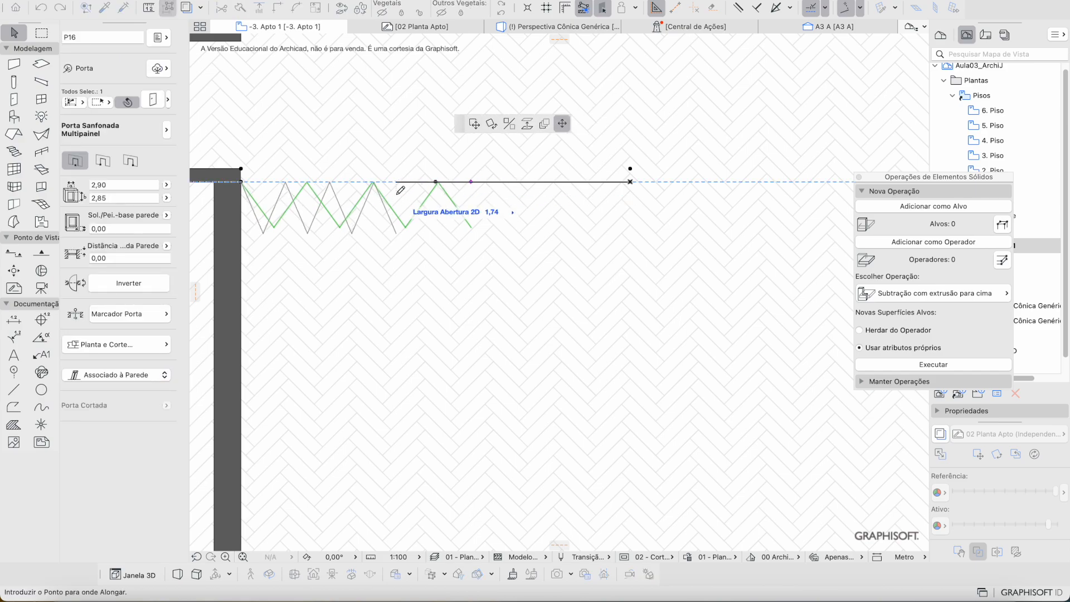
left_click(353, 192)
scroll(490, 211, "down", 5)
key("Escape")
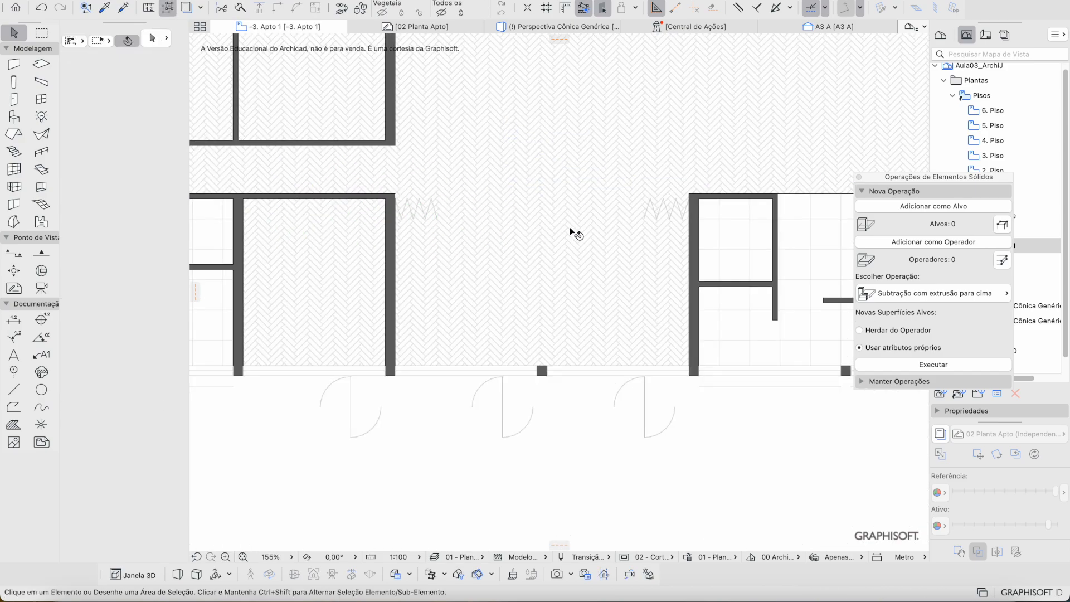
Step: Show the apartment plan as a Trace reference
scroll(490, 216, "up", 4)
scroll(490, 215, "right", 4)
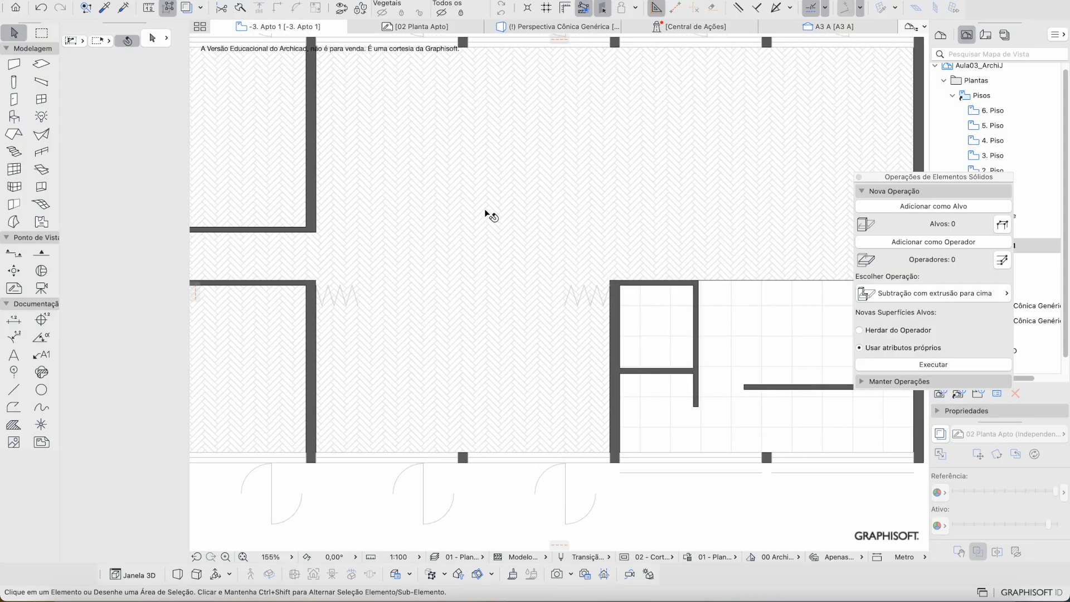
scroll(491, 215, "left", 3)
scroll(491, 215, "down", 1)
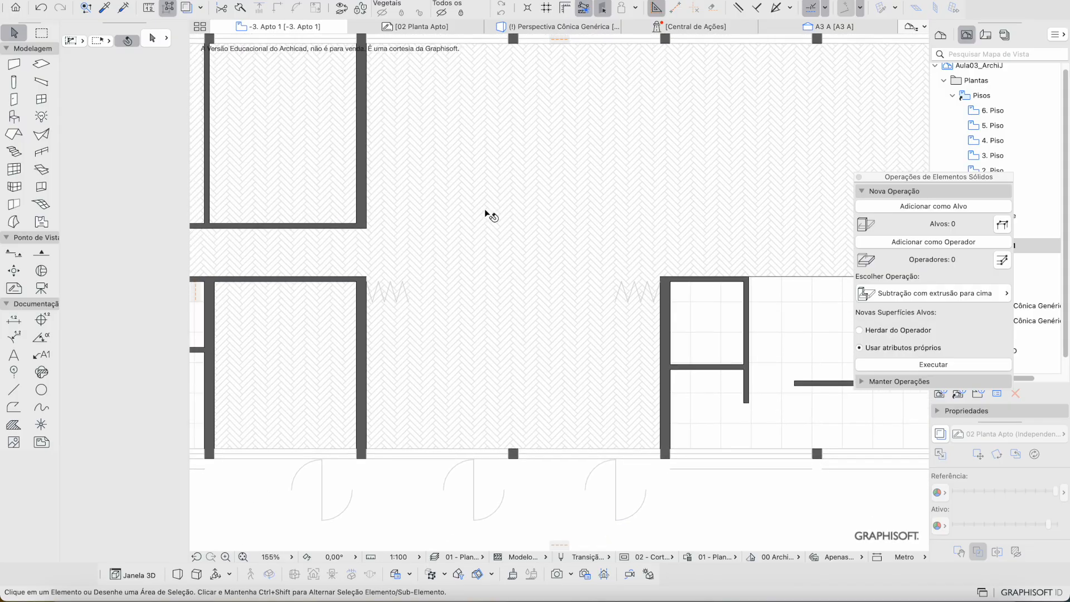
scroll(535, 280, "up", 2)
scroll(535, 280, "right", 3)
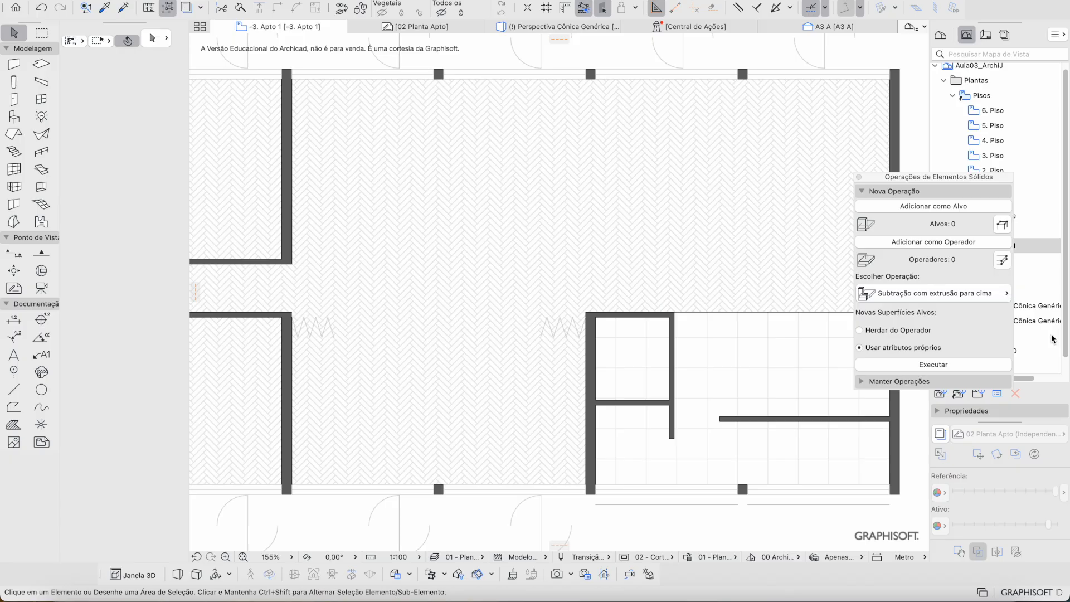
left_click(940, 434)
scroll(678, 386, "up", 1)
scroll(678, 386, "right", 3)
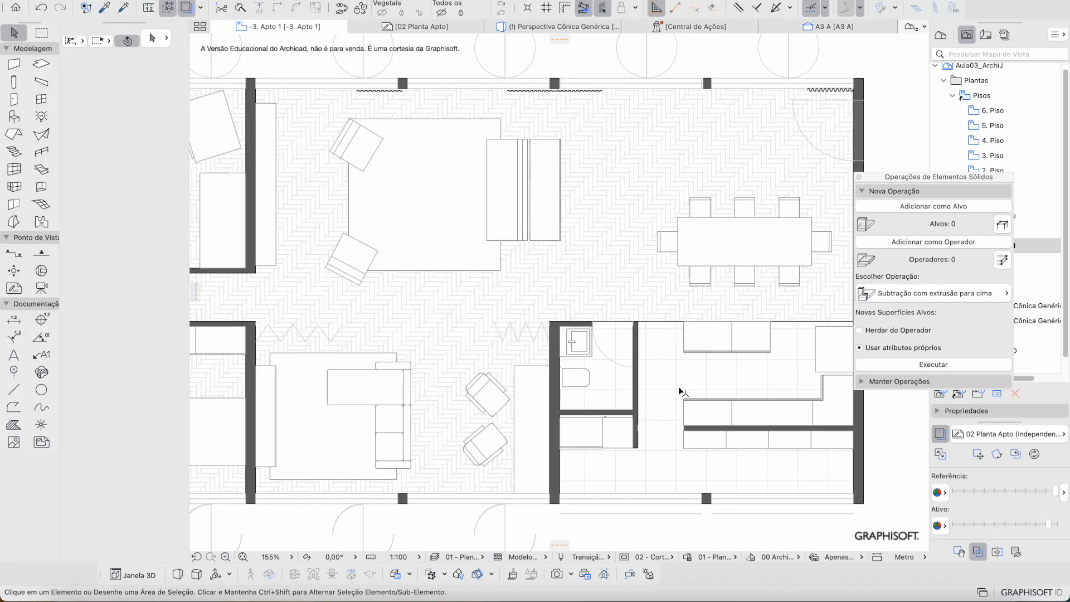
Step: Fade the reference with the Referência slider, tint it custom orange, and select the Door tool
left_click_drag(1055, 491, 1014, 491)
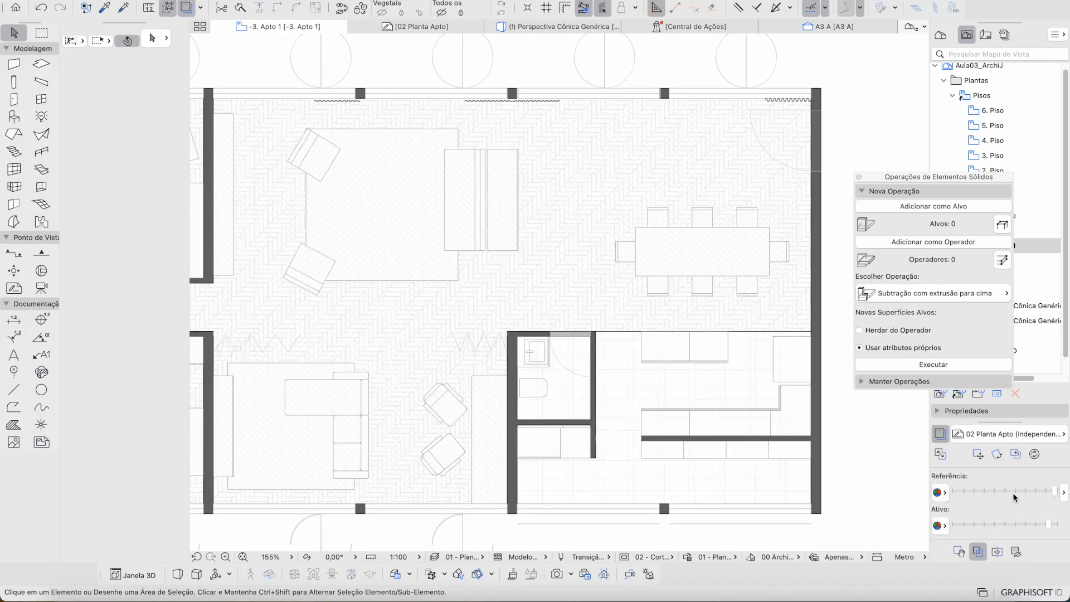
left_click(941, 492)
left_click(953, 370)
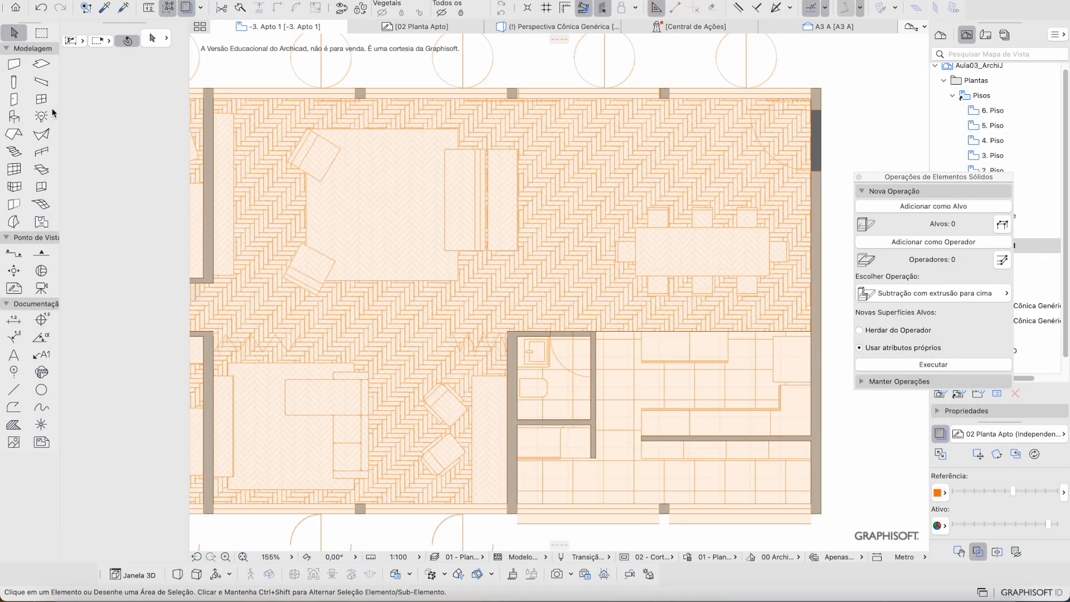
left_click(14, 99)
Step: Load the 'Porta de abrir - Madeira - 0,90m' door favourite and zoom to the right wall
left_click(169, 99)
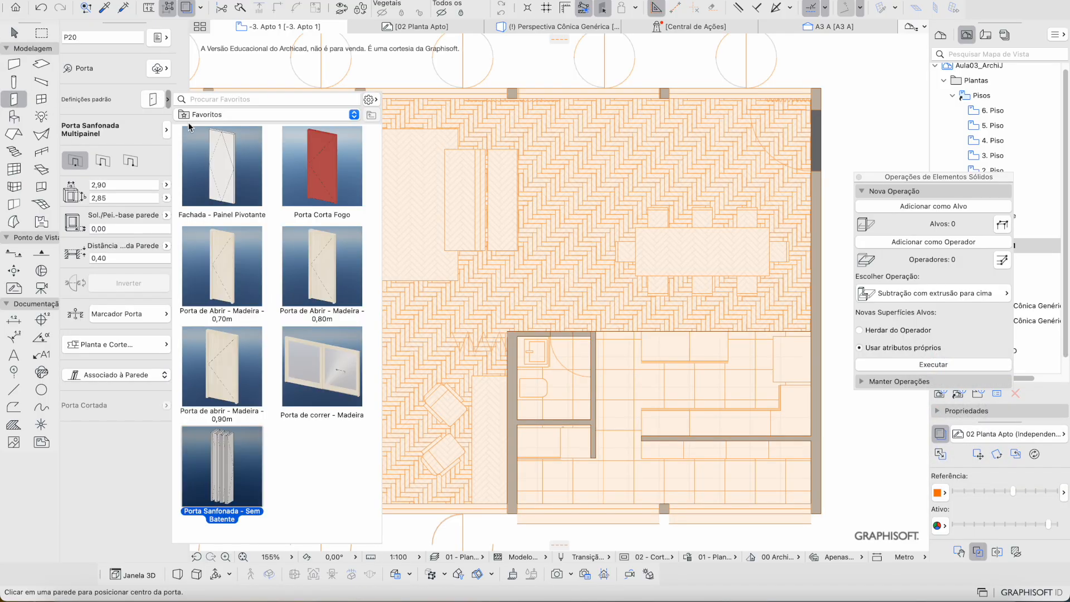
double_click(225, 381)
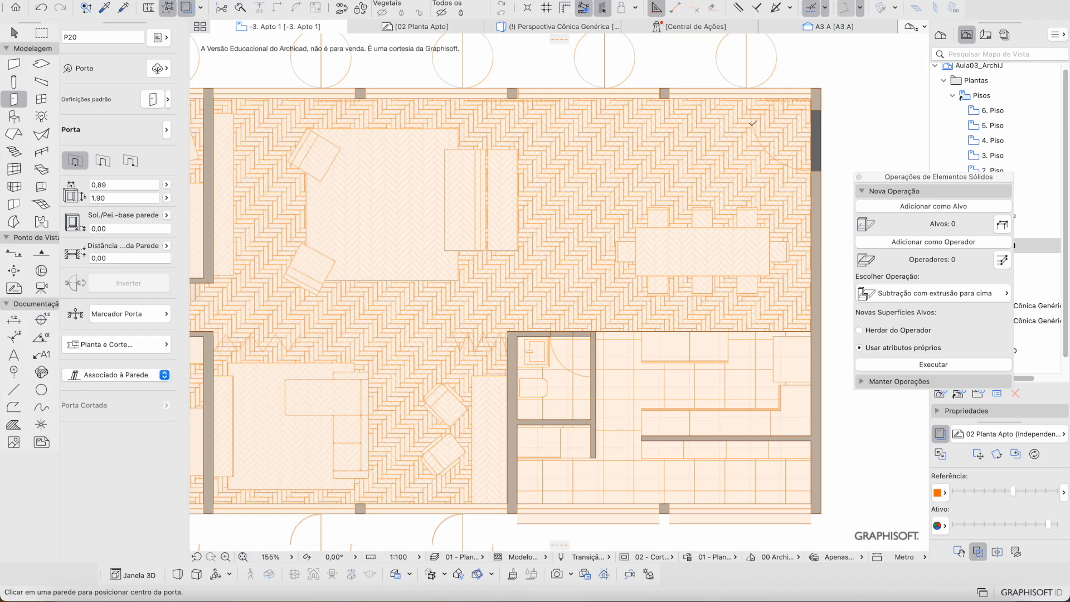
scroll(772, 119, "right", 3)
scroll(772, 119, "up", 5)
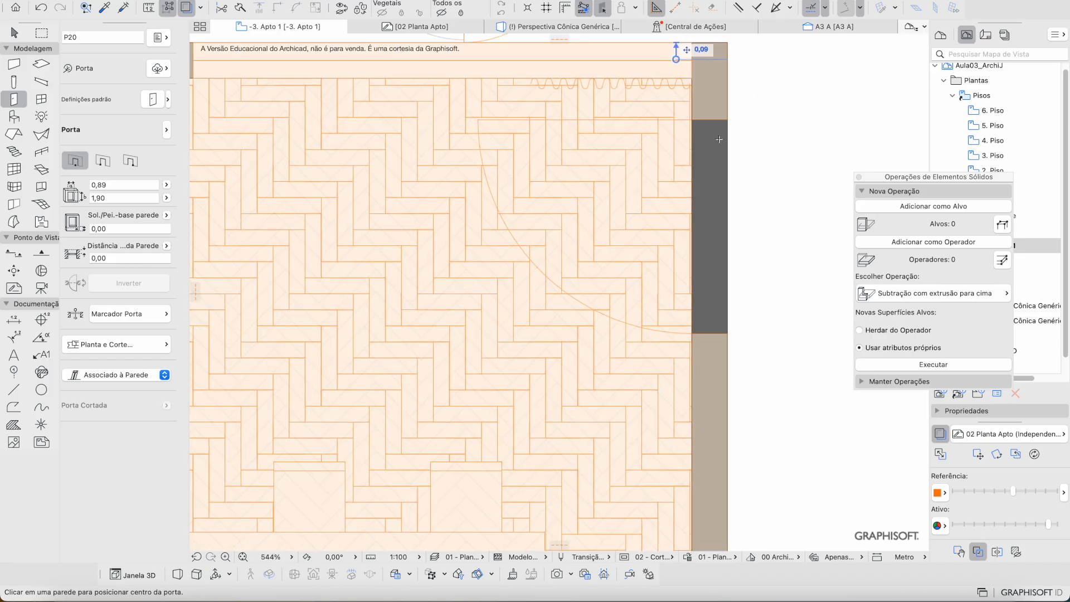
Step: Place the 0,89 × 1,90 door in the right outer wall and switch off the orange reference overlay
left_click(691, 227)
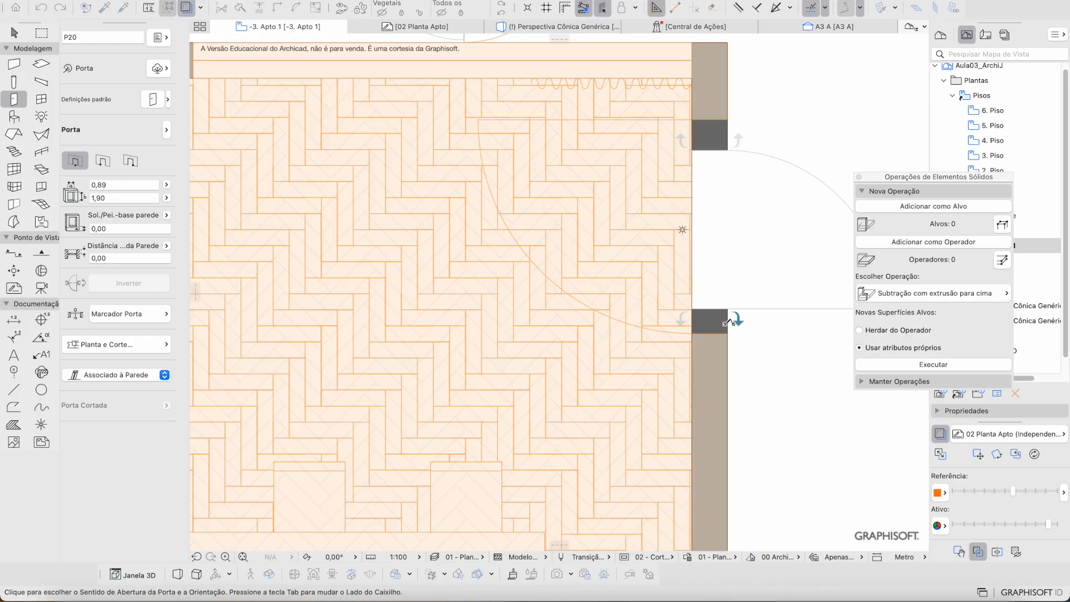
left_click(631, 150)
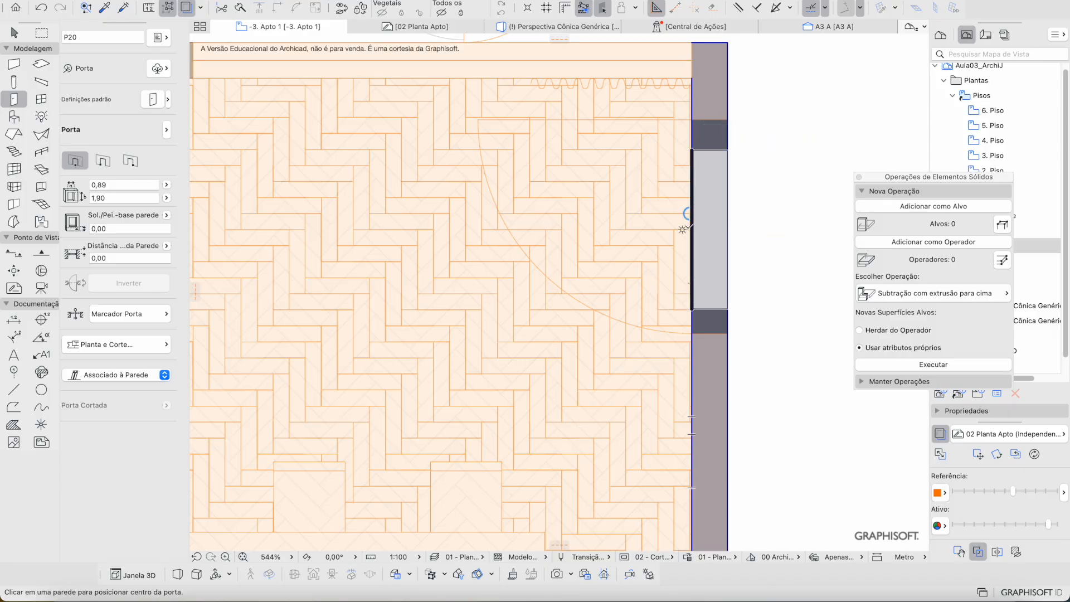
left_click(690, 212)
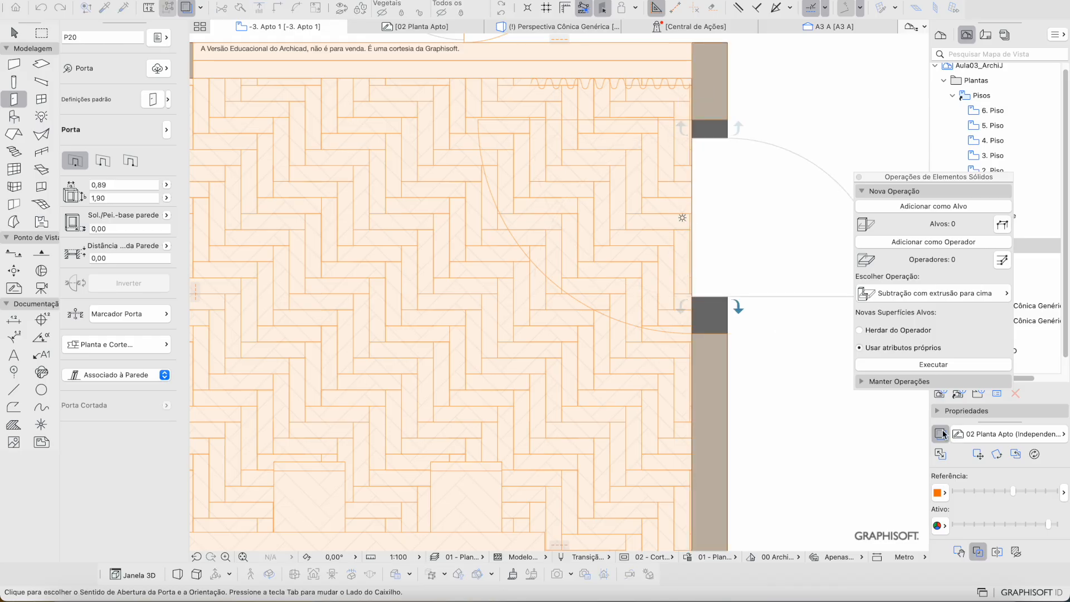
left_click(731, 337)
left_click(940, 434)
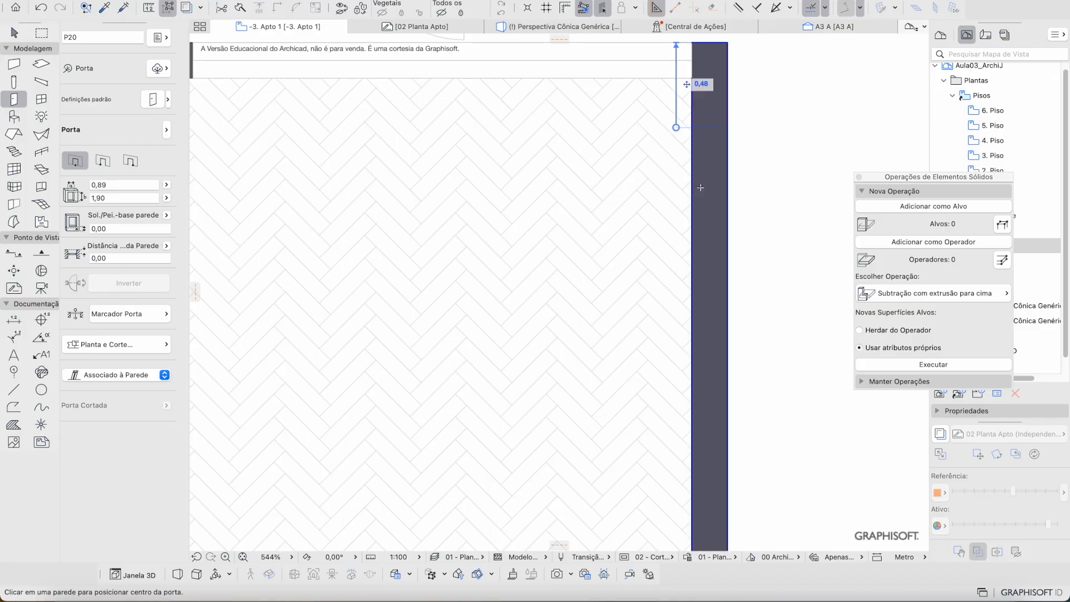
Step: Cancel the unfinished door placement and turn the reference overlay back on, faded
left_click(680, 138)
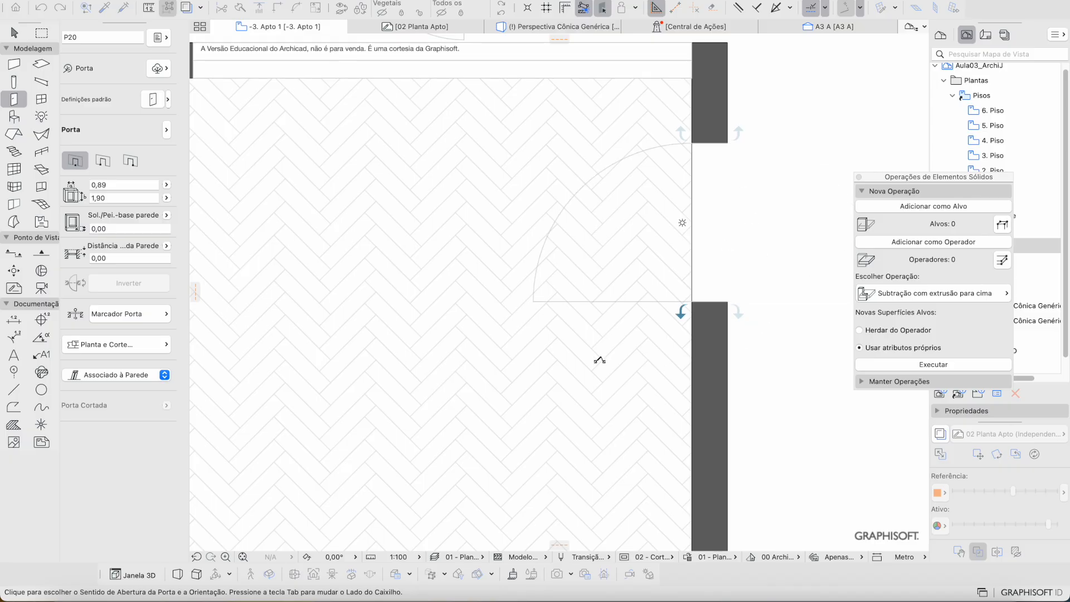
key("Escape")
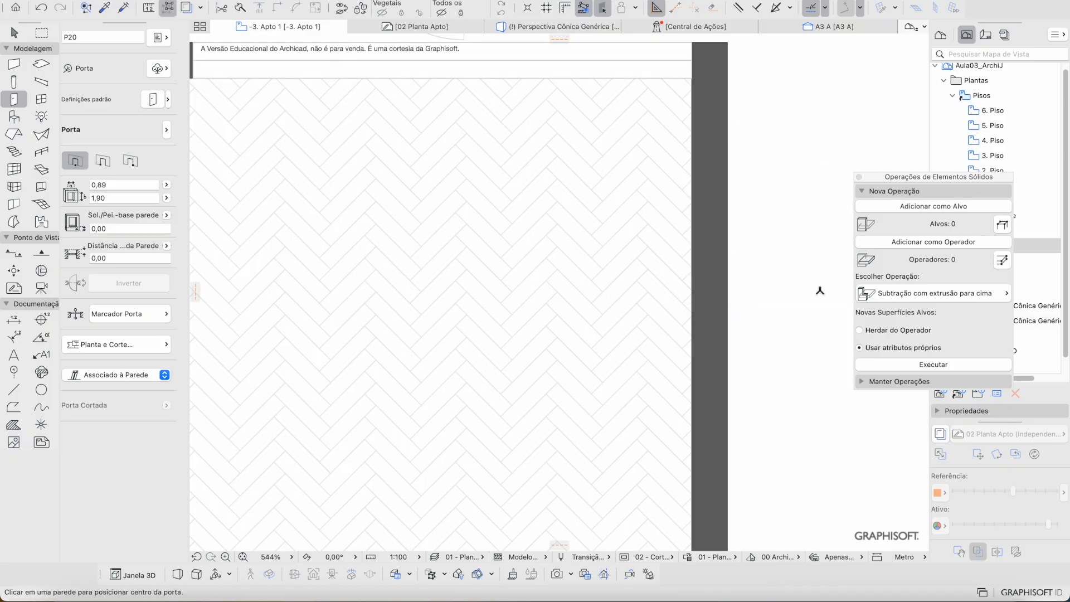
left_click(941, 434)
mouse_move(1013, 489)
left_mouse_down()
mouse_move(961, 494)
mouse_move(1008, 499)
left_mouse_up()
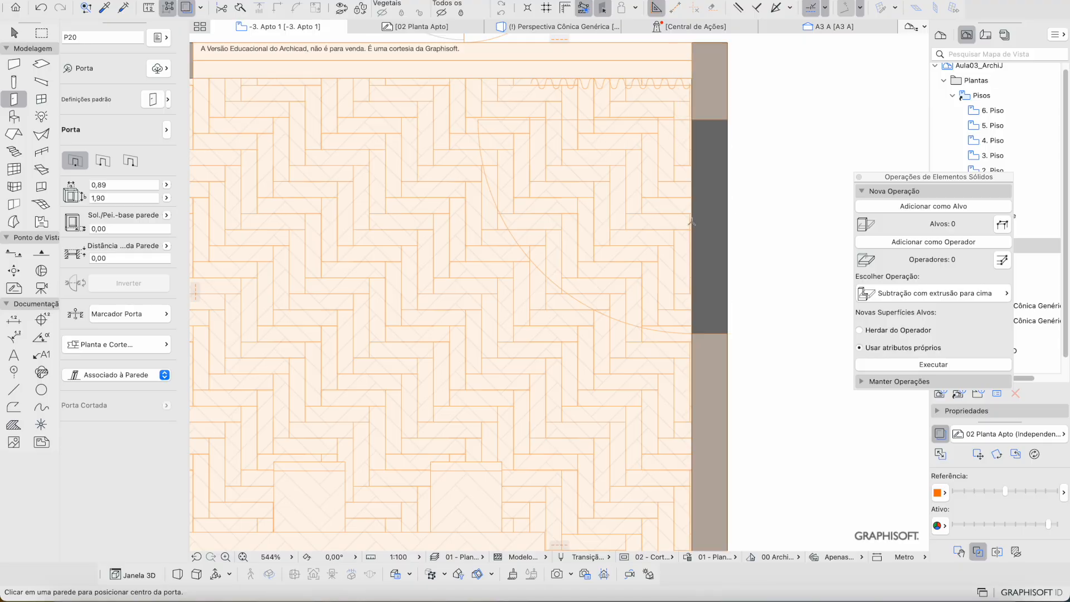
Step: Place the swing door in the right outer wall and lower the overlay intensity
left_click(704, 219)
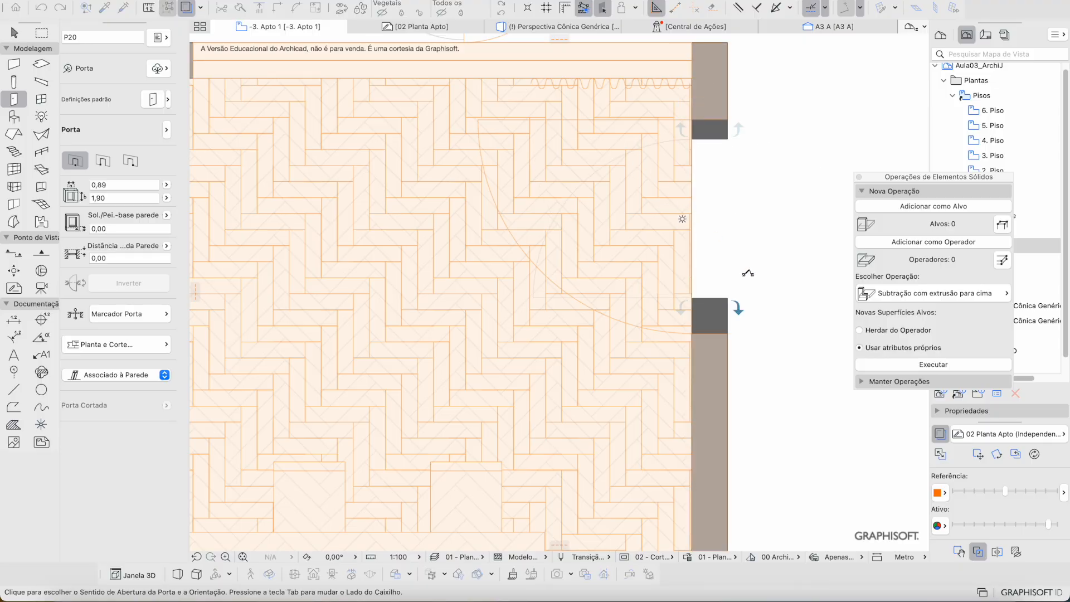
left_click(748, 273)
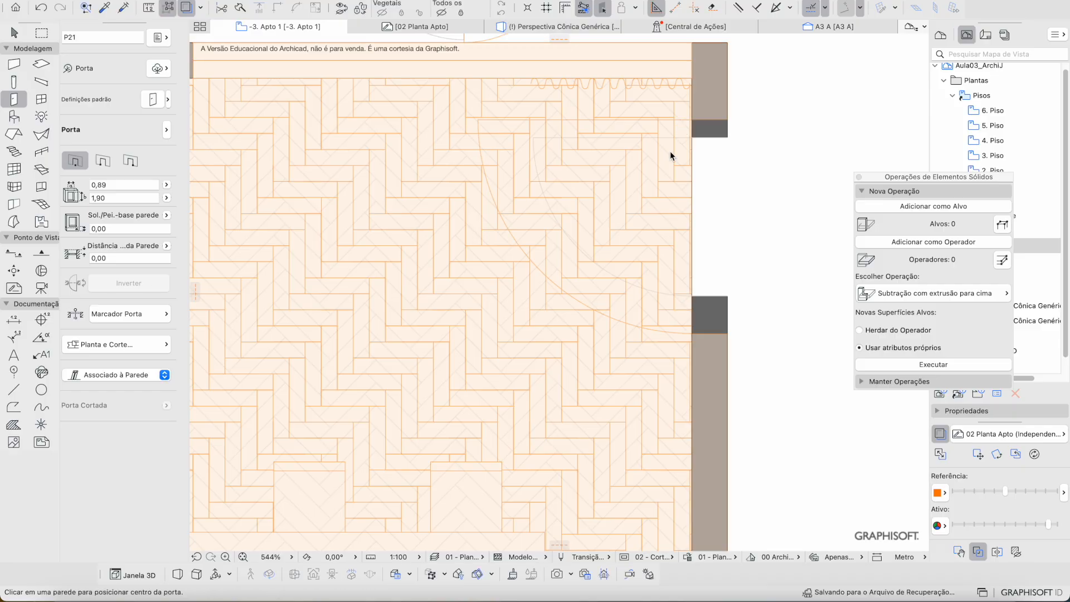
left_click_drag(1006, 490, 983, 494)
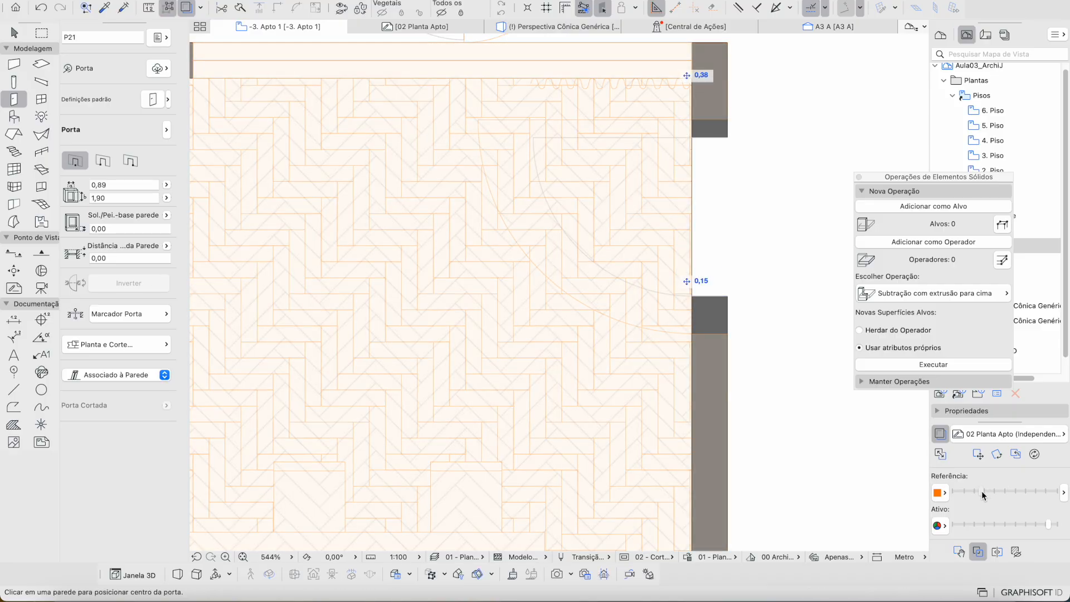
key("Escape")
Step: Move the door 0,10 upward along the wall
left_click(693, 138)
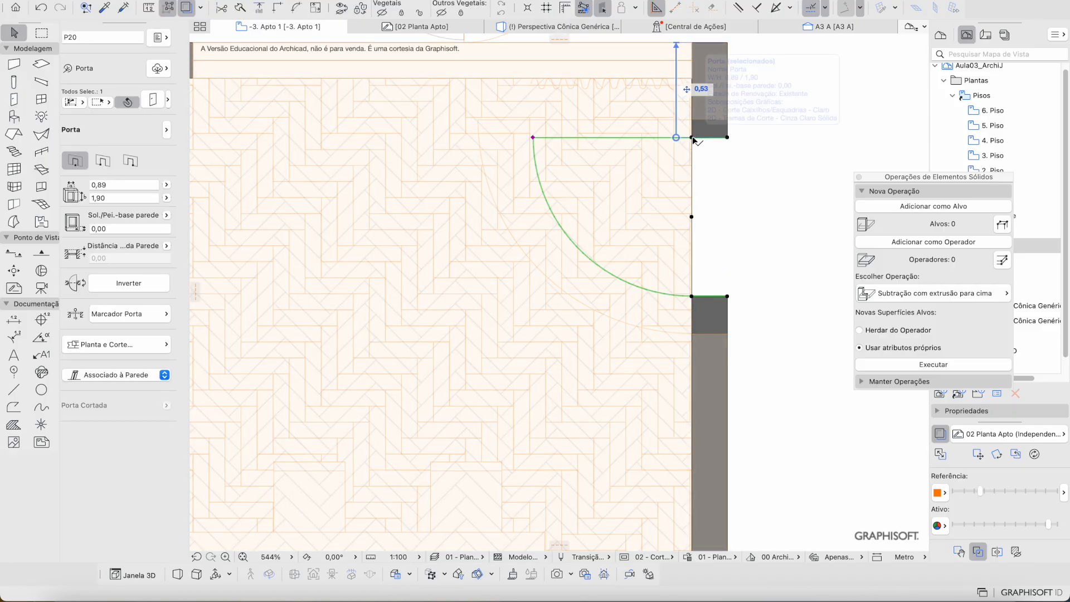
scroll(728, 138, "up", 5)
key("super+d")
left_click(728, 139)
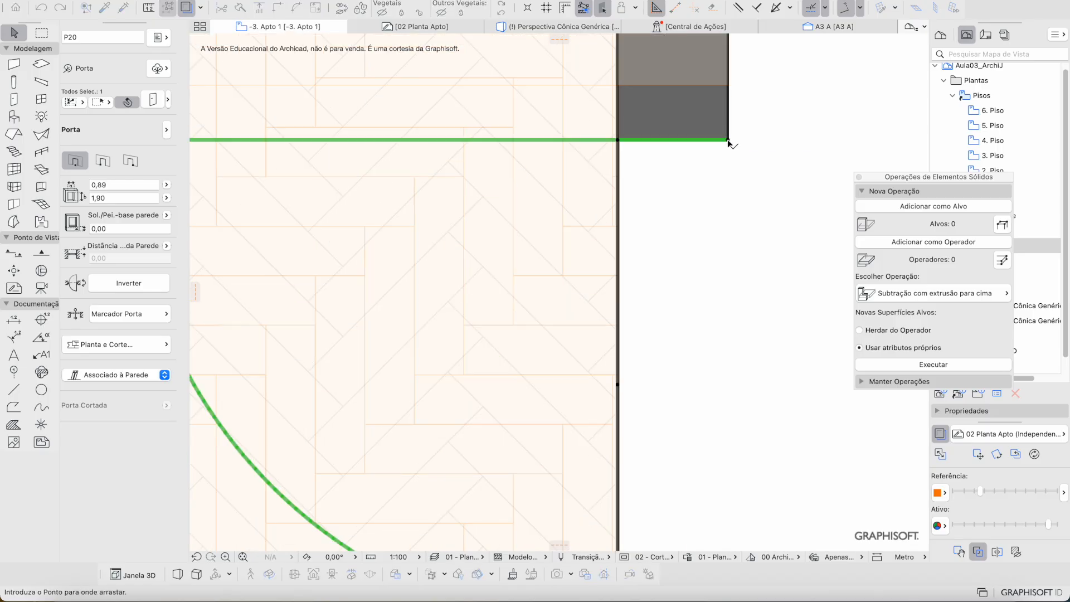
left_click(729, 86)
scroll(706, 143, "down", 5)
scroll(721, 170, "up", 3)
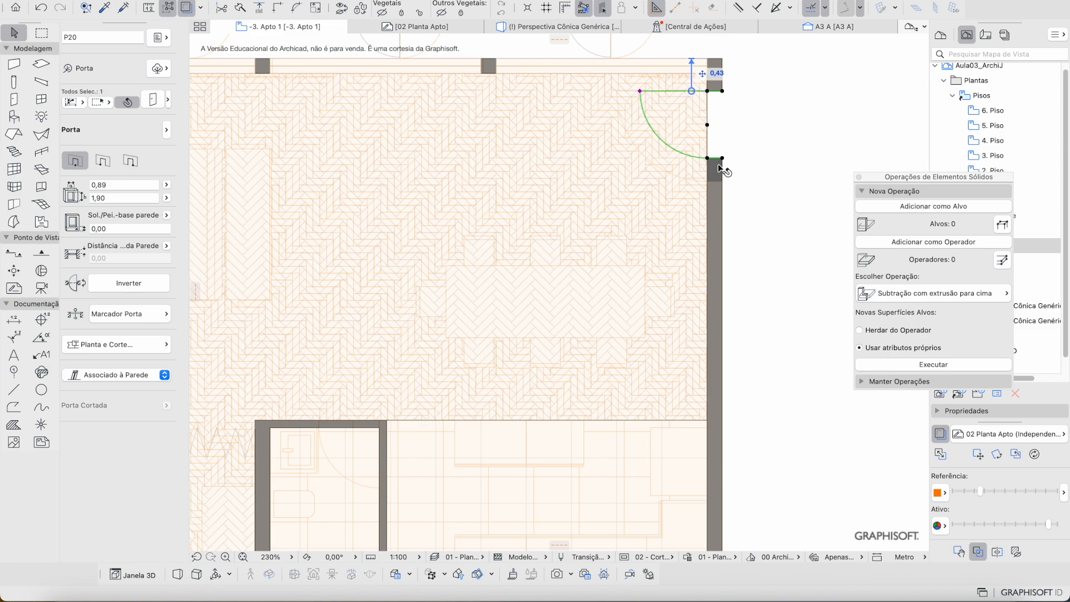
scroll(722, 170, "up", 2)
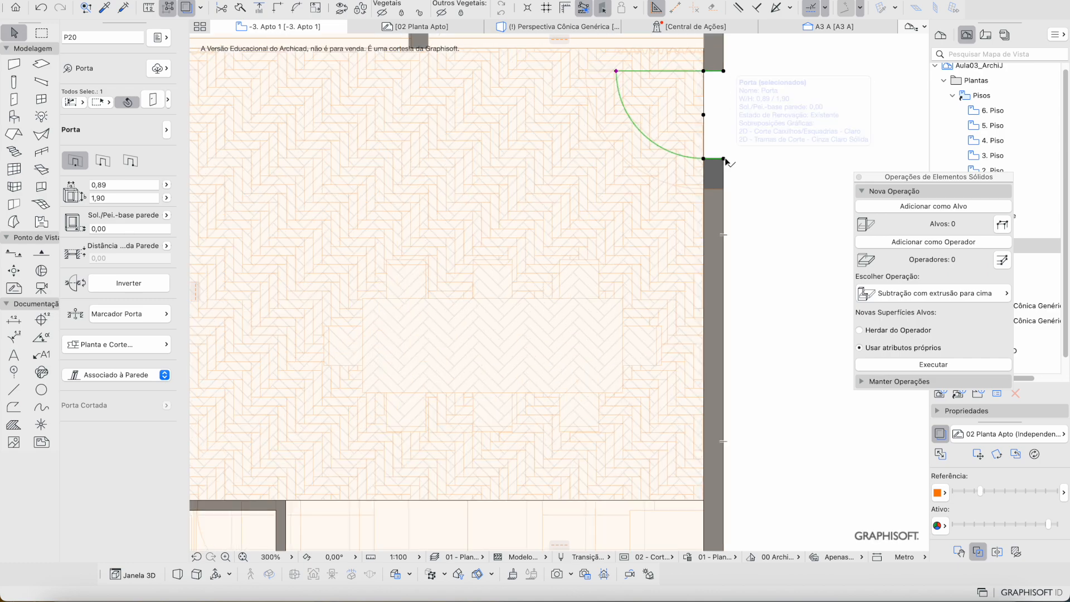
Step: Stretch the door's corner node to widen it from 0,89 to 1,20 m
left_click(724, 159)
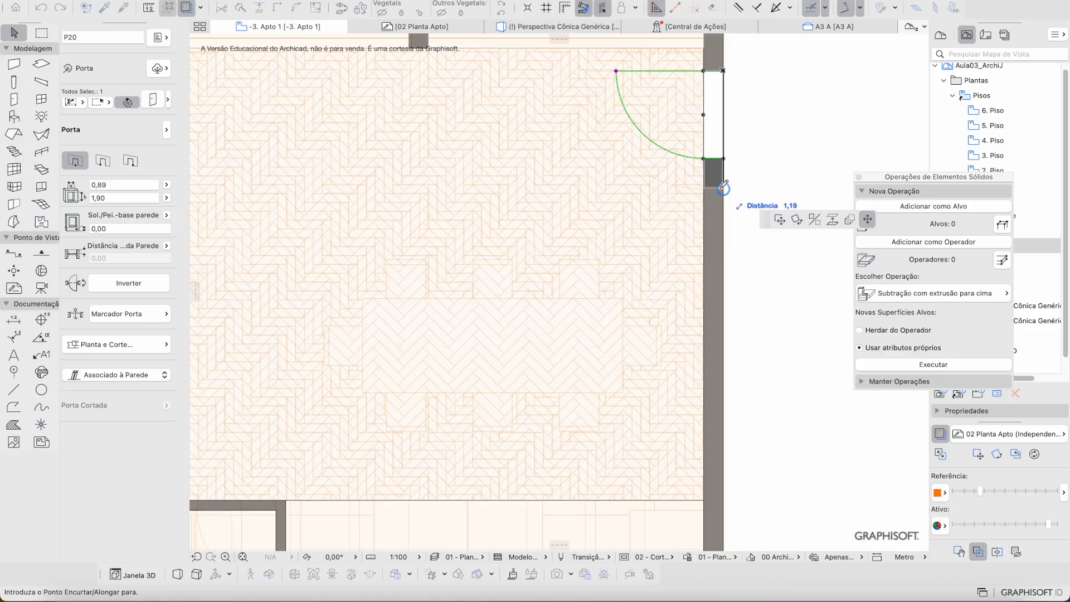
left_click(727, 188)
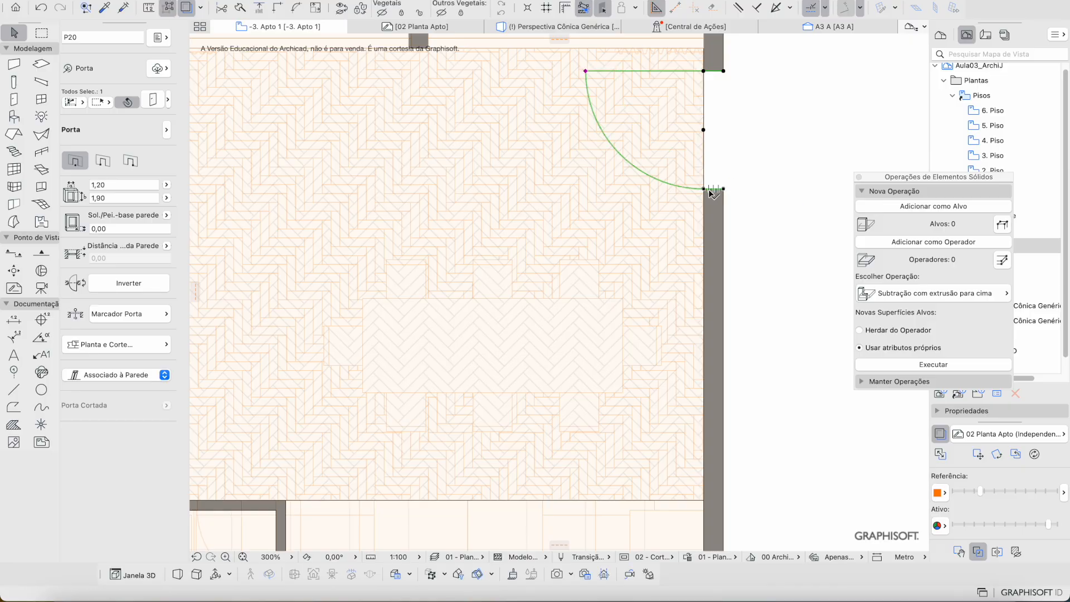
scroll(661, 206, "down", 3)
key("Escape")
Step: Pan and zoom the plan over to the bathroom area
middle_click_drag(373, 380, 387, 366)
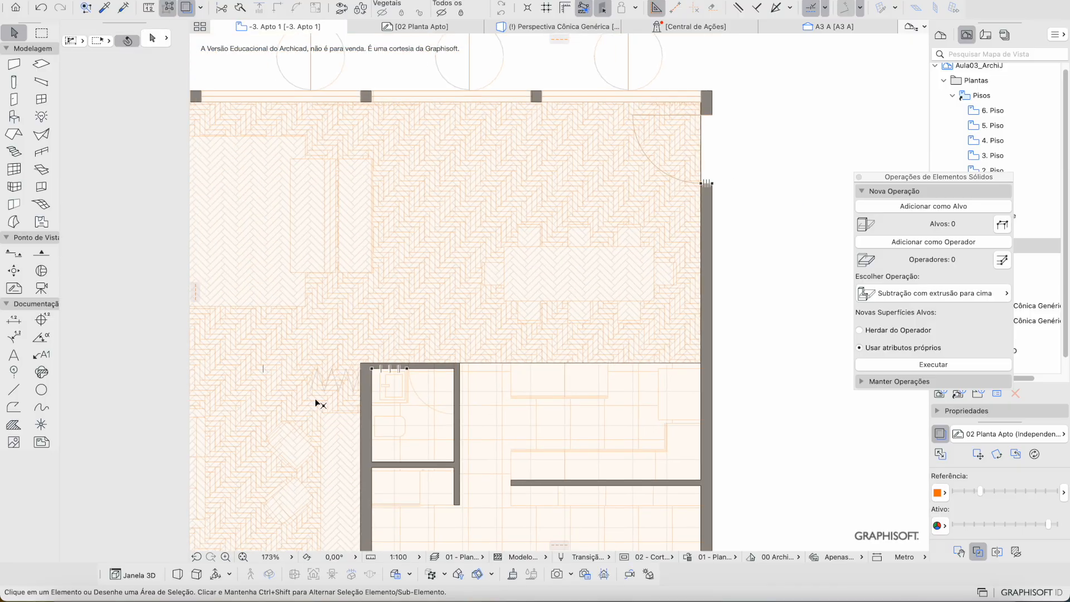
scroll(316, 399, "left", 2)
scroll(316, 399, "down", 1)
scroll(488, 381, "up", 3)
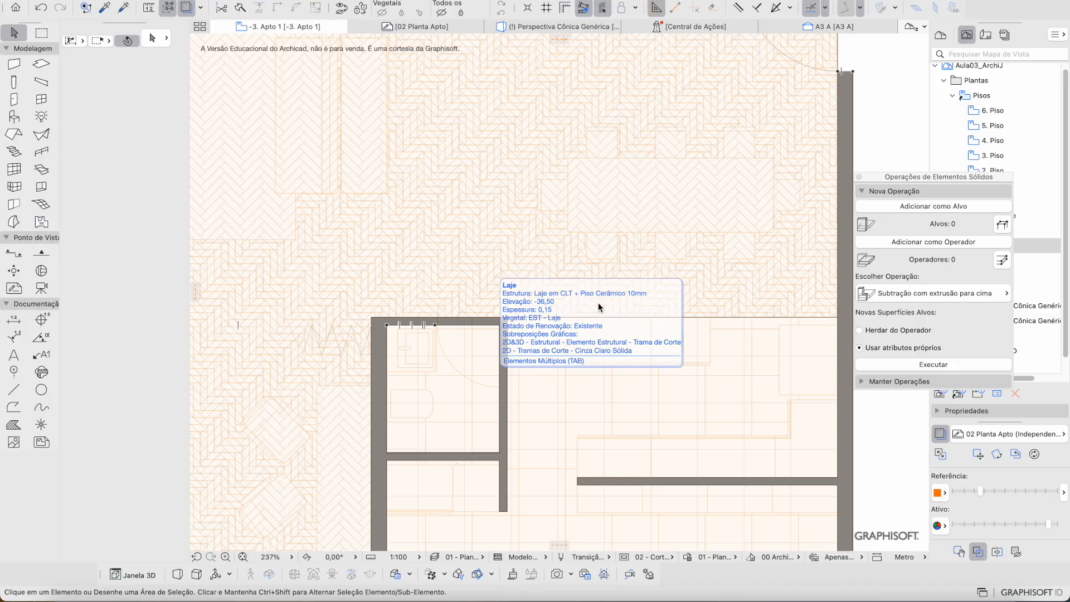
scroll(599, 306, "up", 1)
scroll(697, 187, "up", 4)
scroll(697, 190, "down", 5)
scroll(697, 190, "left", 3)
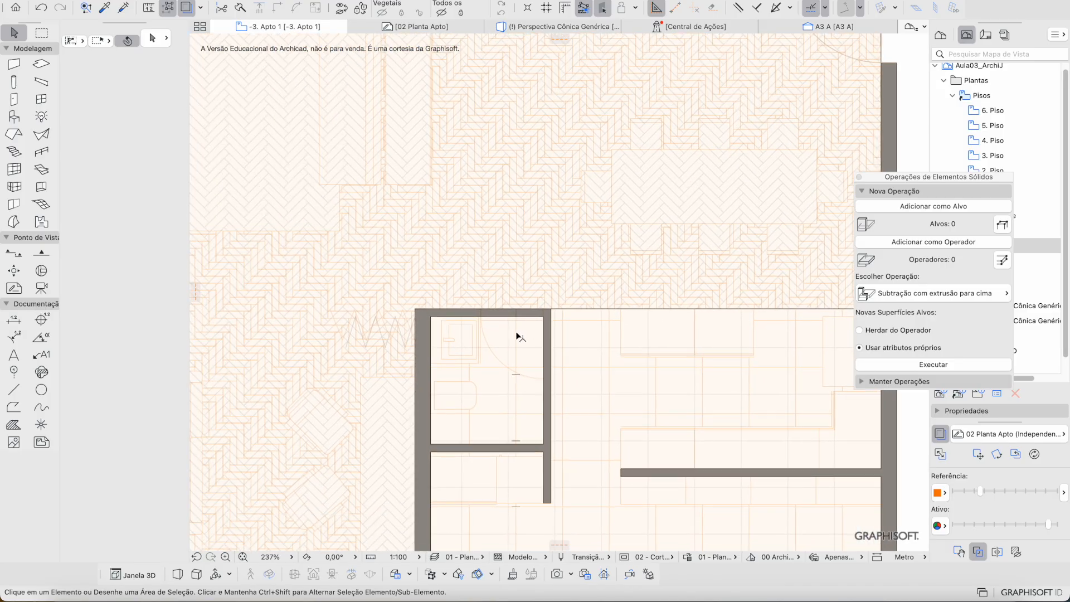
key("d")
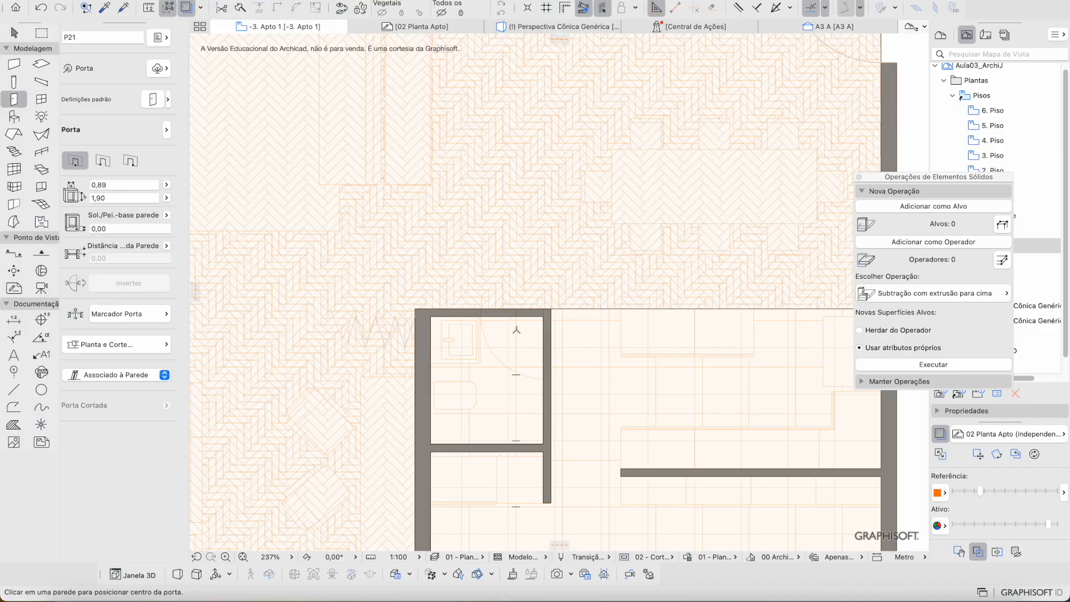
Step: Load the 0,80 m wooden swing door favourite and place a door in the bathroom wall
left_click(168, 101)
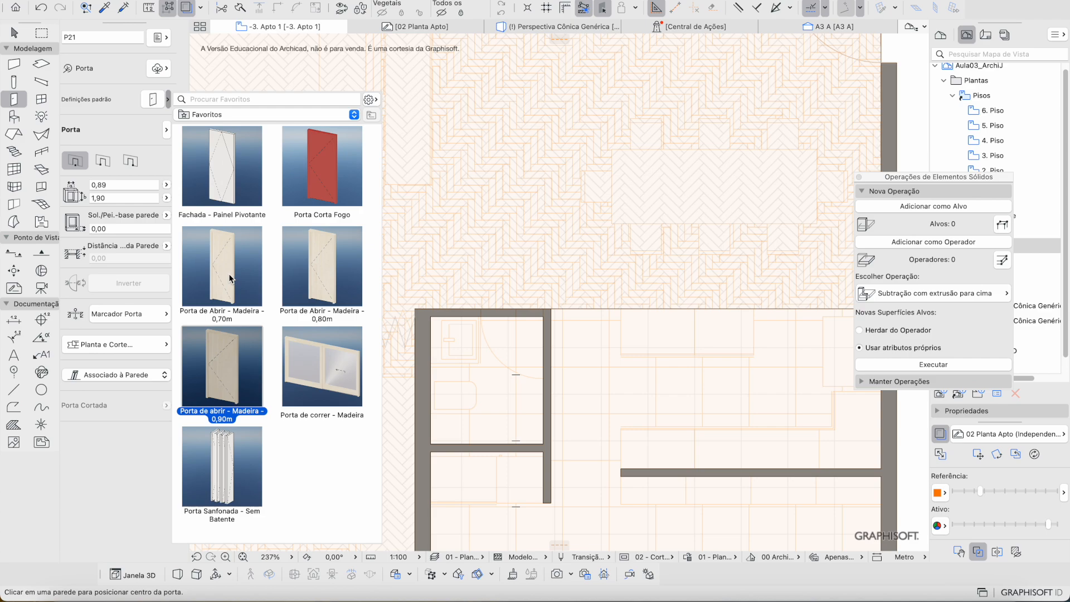
double_click(313, 273)
scroll(502, 314, "up", 2)
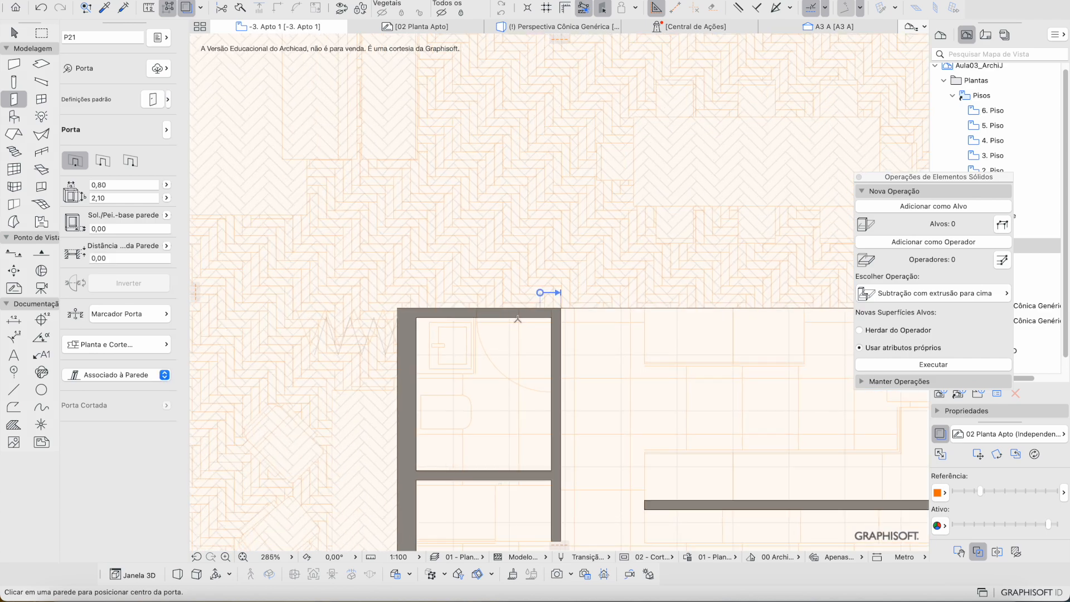
left_click(513, 326)
left_click(563, 409)
scroll(462, 348, "down", 5)
scroll(462, 348, "down", 2)
scroll(306, 257, "up", 6)
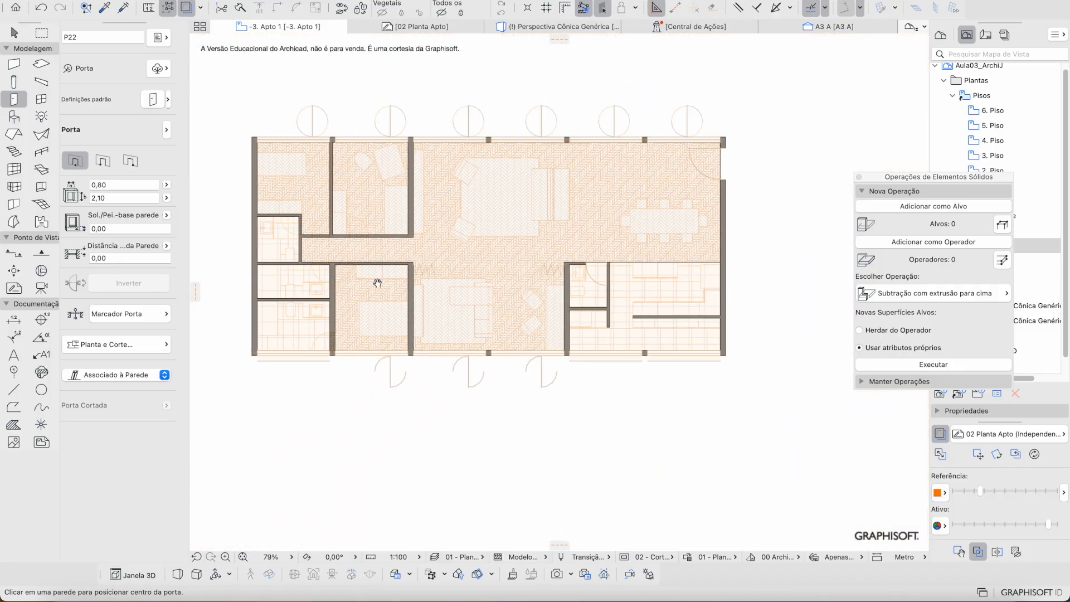
scroll(306, 257, "up", 1)
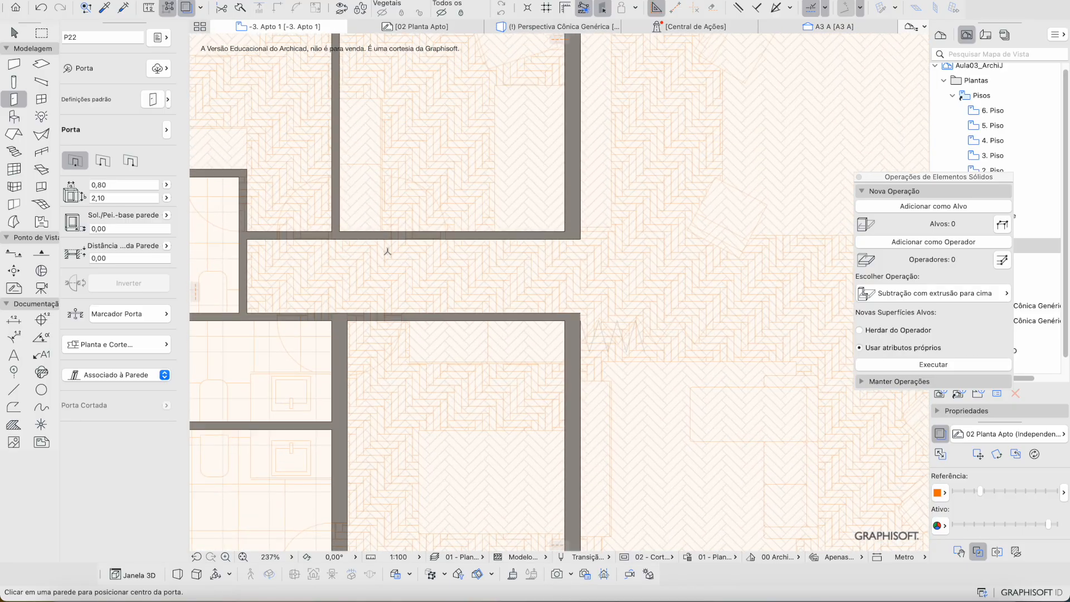
scroll(360, 111, "left", 5)
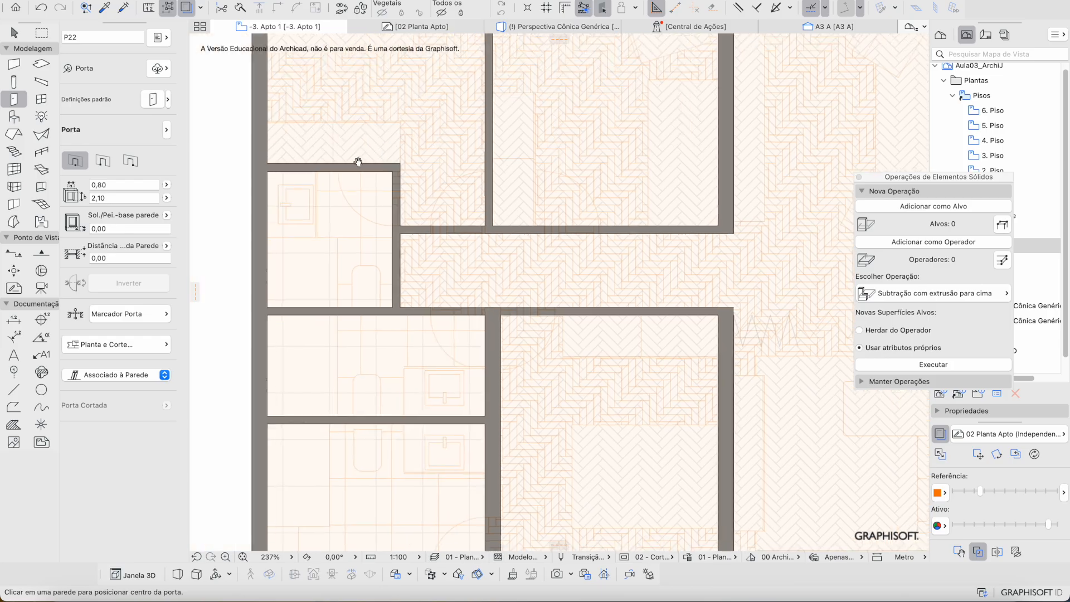
Step: Switch to the 'Porta de Abrir - Madeira - 0,70m' favourite and place a door in the wall
left_click(168, 100)
double_click(260, 266)
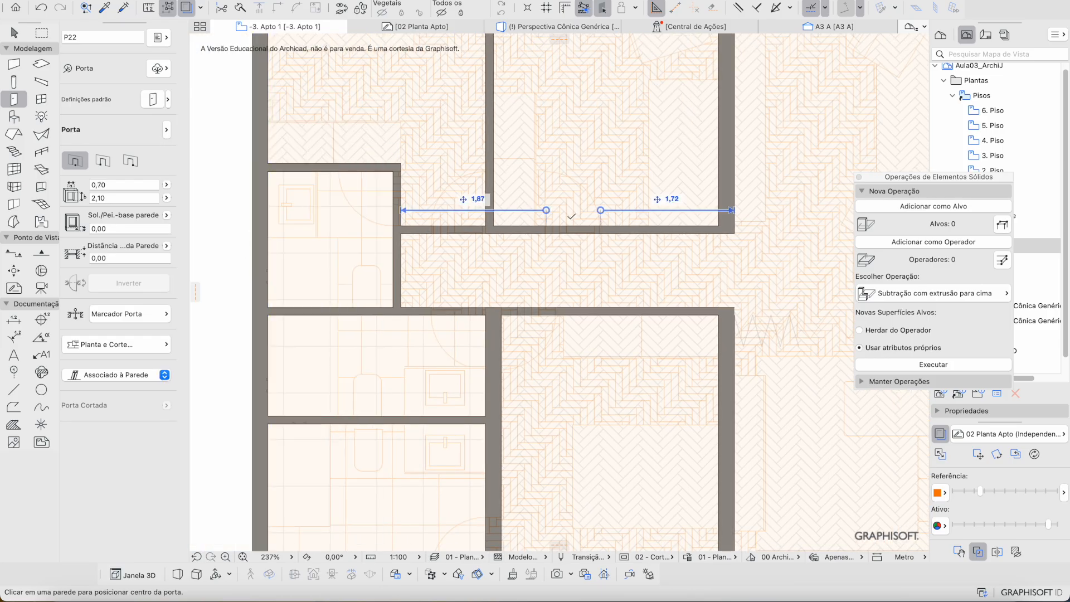
left_click(566, 198)
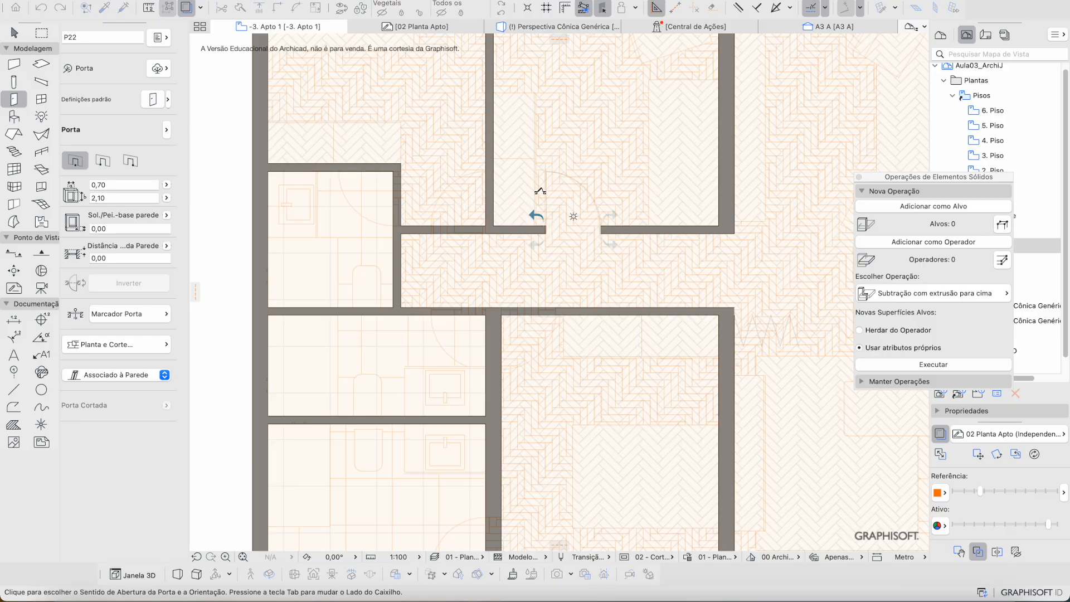
left_click(539, 188)
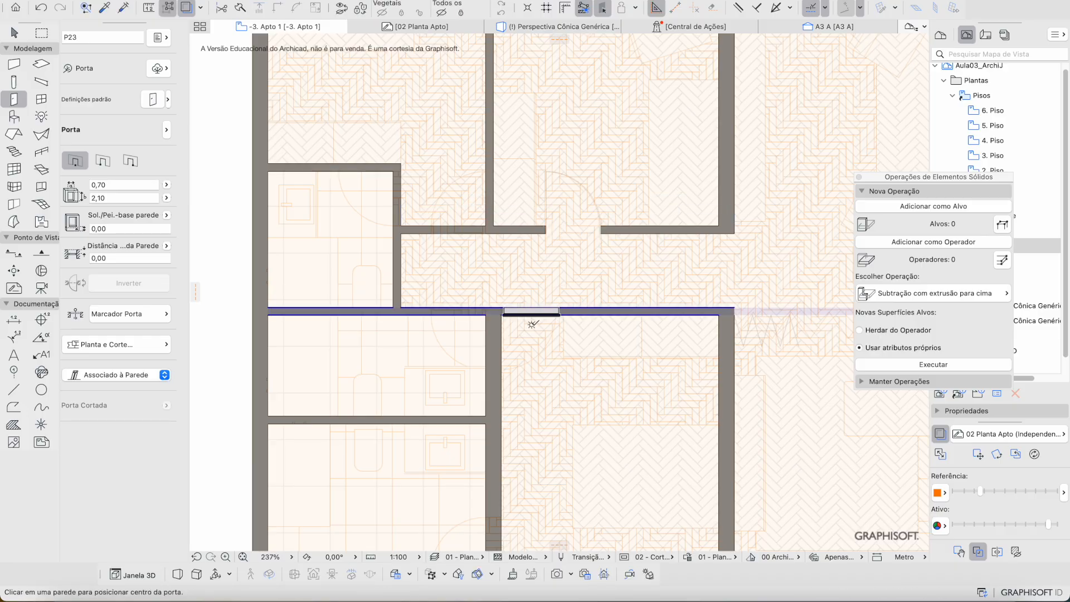
scroll(533, 323, "up", 5)
Step: Place three more 0,70 m doors in the lower, middle and upper interior walls
left_click(527, 300)
left_click(480, 411)
left_click(343, 293)
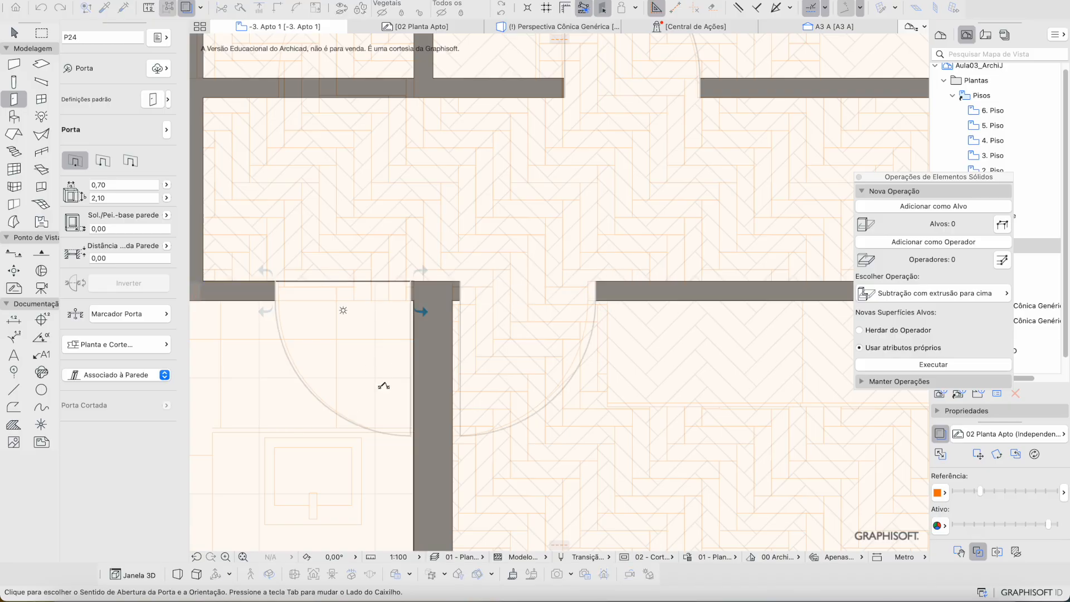
left_click(375, 351)
scroll(370, 186, "down", 4)
scroll(391, 200, "up", 2)
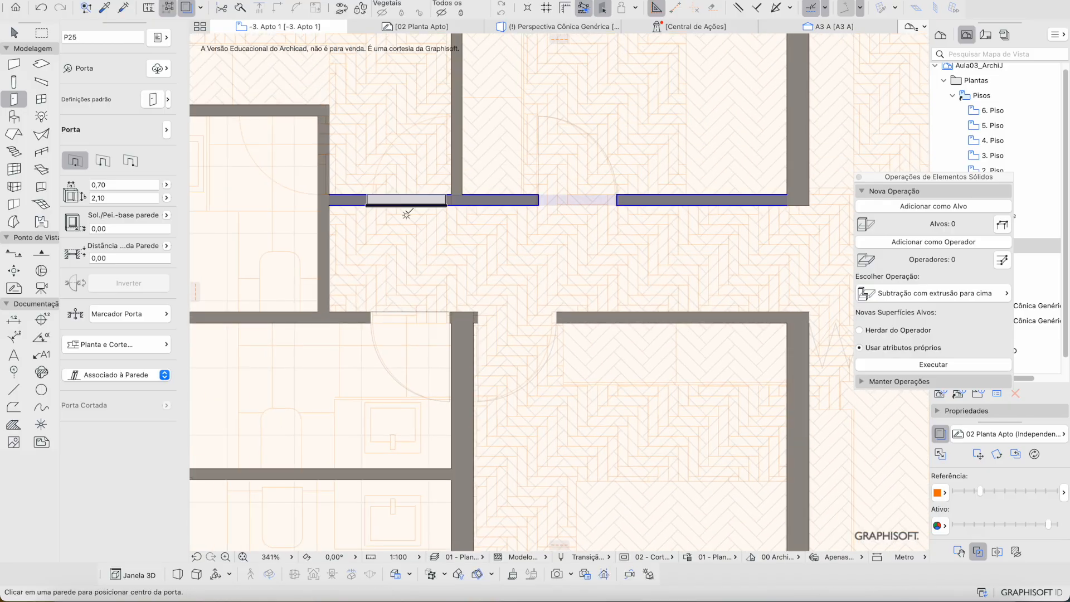
left_click(417, 202)
left_click(442, 149)
Step: Nudge the upper-wall door 0,04 to the left
key("Escape")
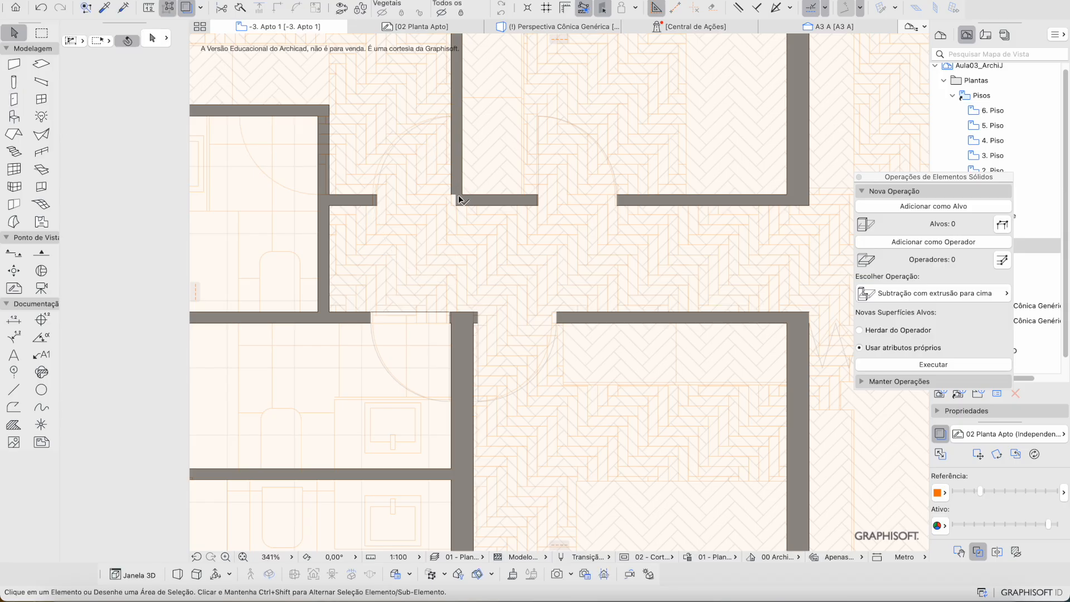
left_click(457, 204)
key("super+d")
left_click(456, 205)
left_click(452, 196)
middle_click_drag(452, 196, 524, 263)
key("Escape")
Step: Add another 0,70 m door in the vertical wall, swinging into the left room
key("d")
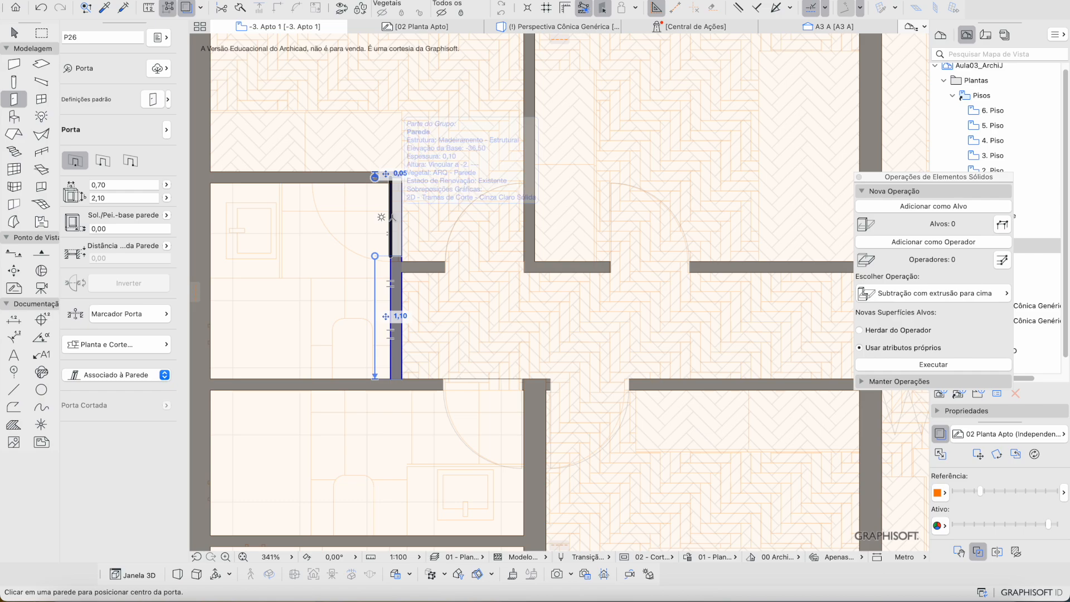
left_click(392, 218)
left_click(382, 215)
key("Escape")
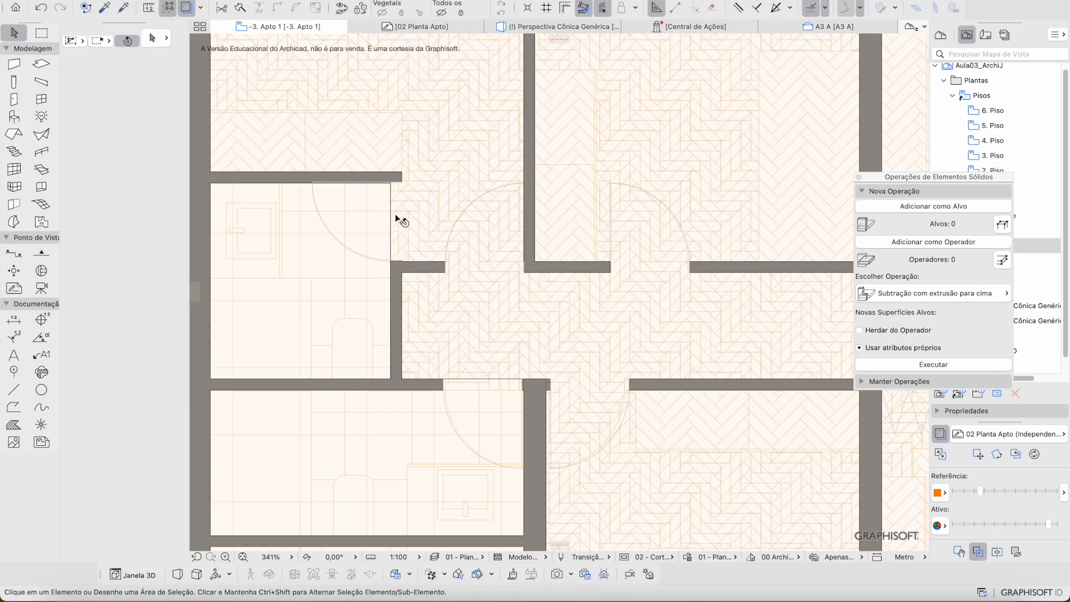
Step: Pan and zoom across the whole apartment plan to review the doors
scroll(396, 220, "down", 8)
middle_click_drag(601, 203, 479, 183)
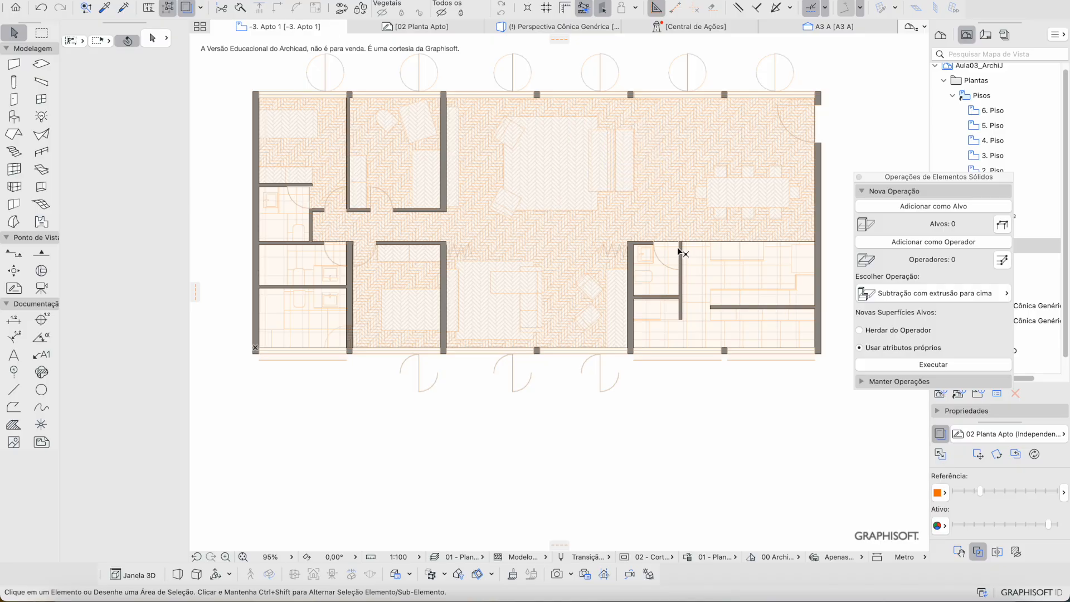
middle_click_drag(690, 312, 681, 319)
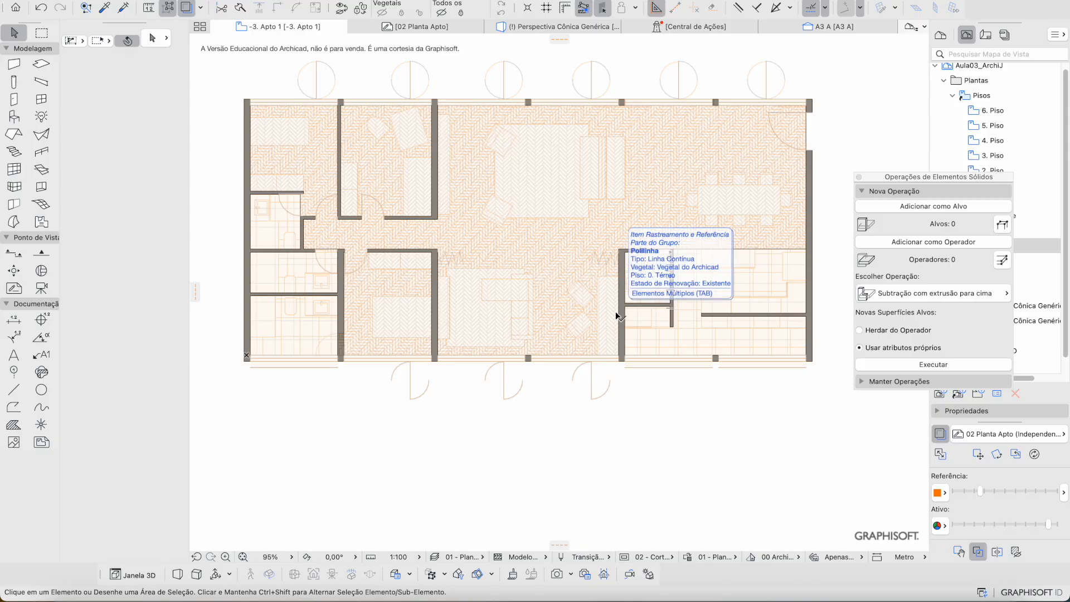
scroll(635, 292, "up", 5)
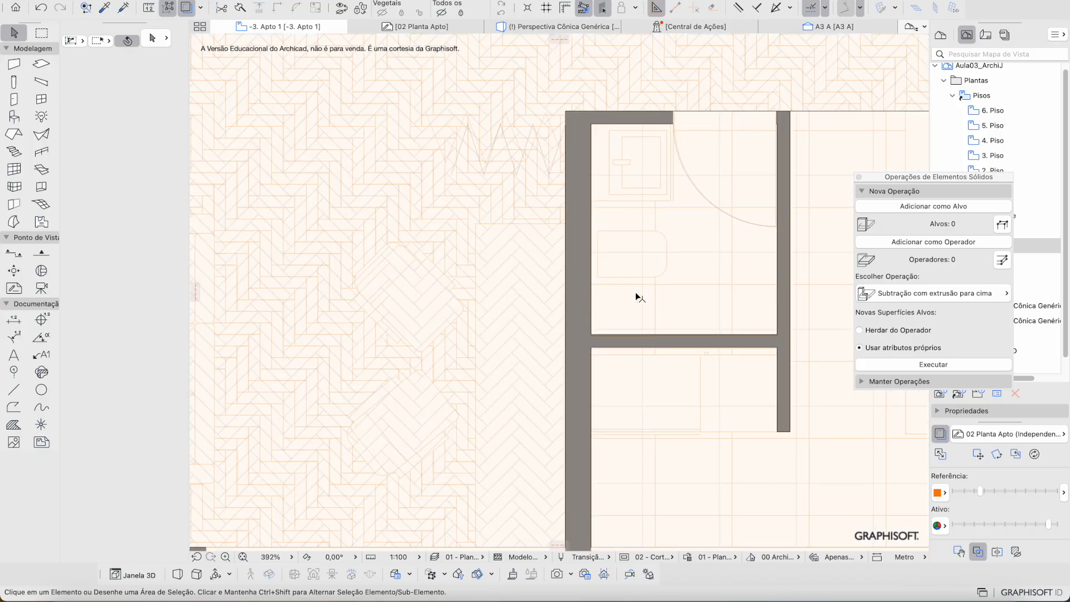
scroll(660, 295, "right", 3)
scroll(660, 296, "up", 1)
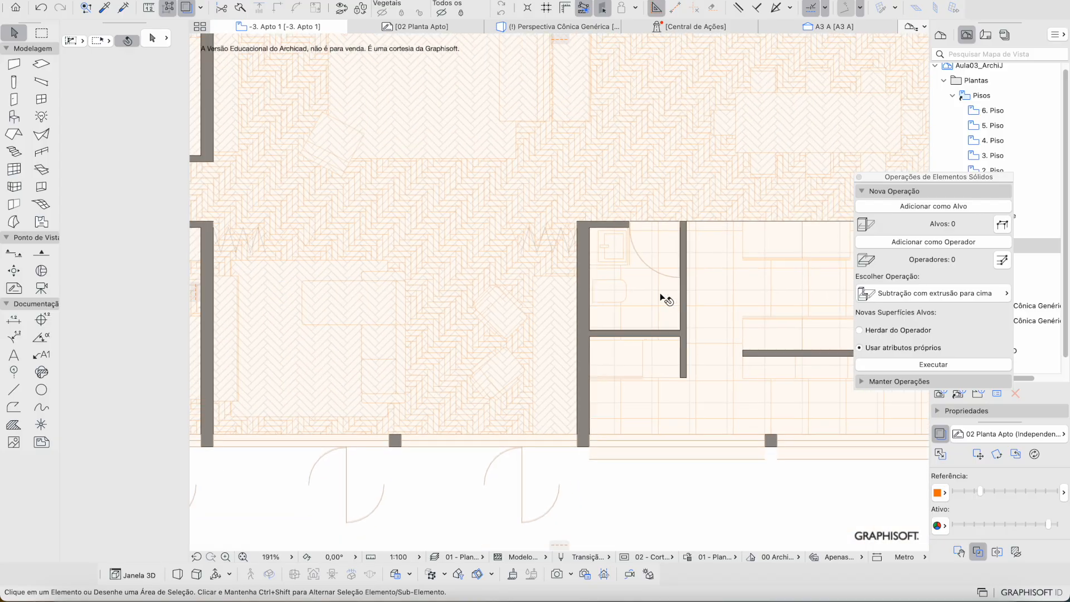
scroll(661, 300, "down", 8)
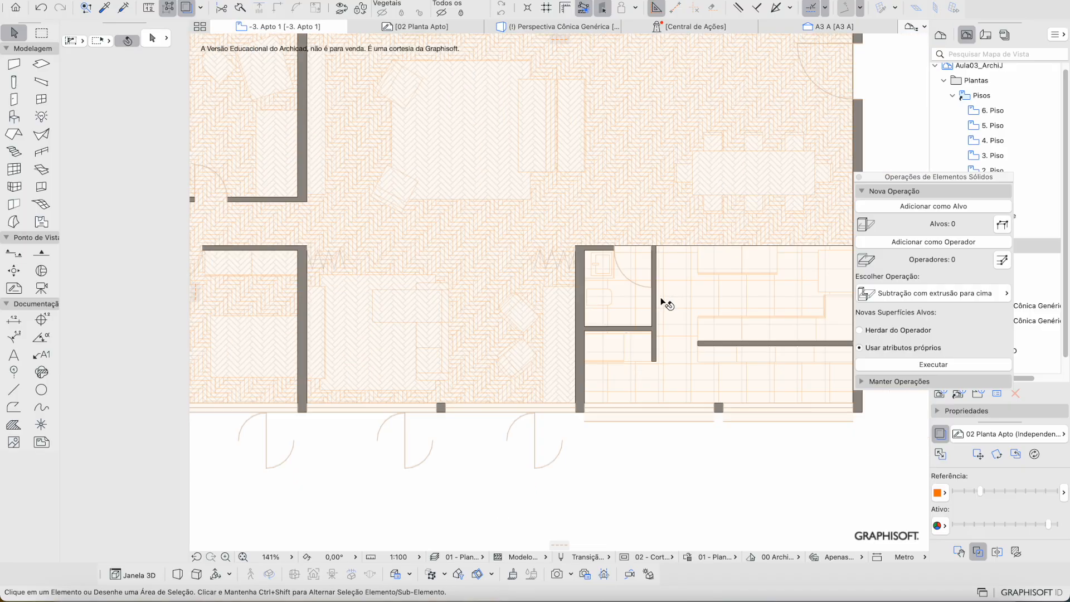
scroll(363, 188, "up", 7)
scroll(363, 187, "left", 3)
scroll(363, 187, "up", 1)
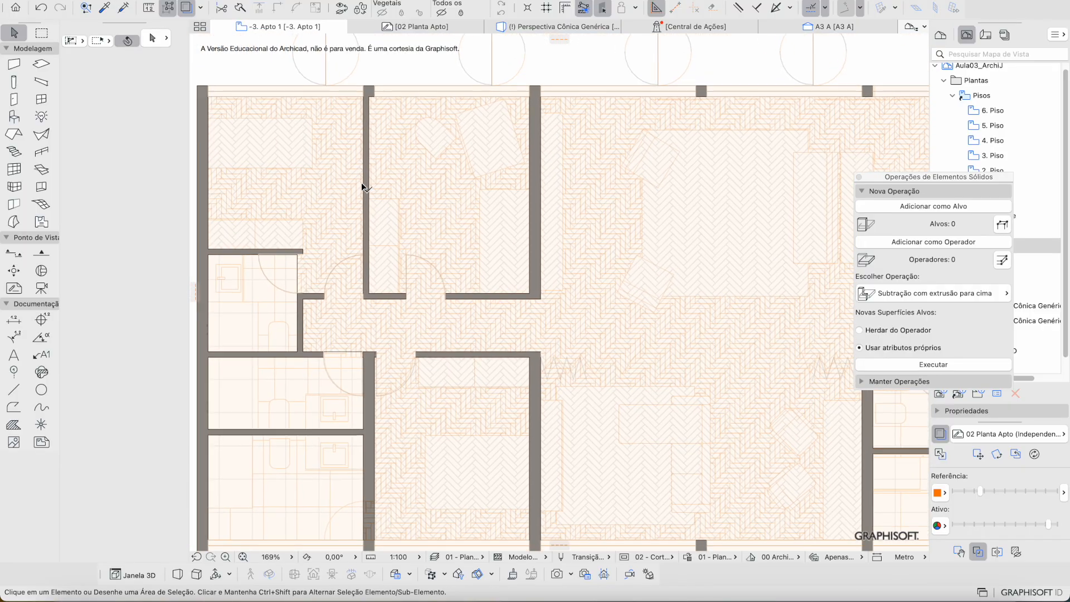
Step: Open the Object tool's library picker and search for 'solteiro'
left_click(14, 115)
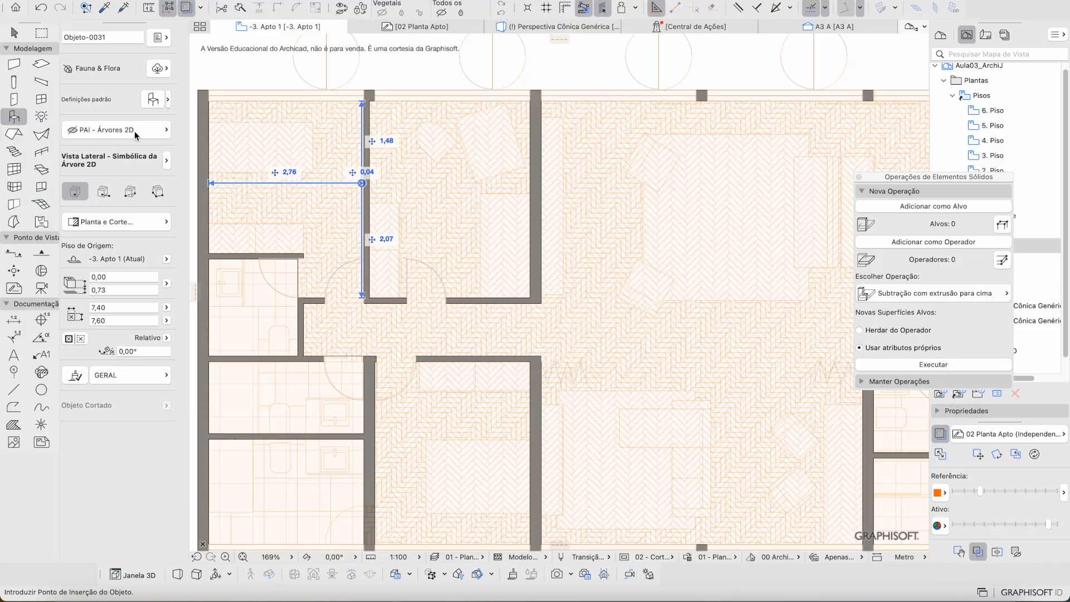
left_click(168, 102)
key("Escape")
key("w")
left_click(168, 102)
left_click(203, 100)
type("s")
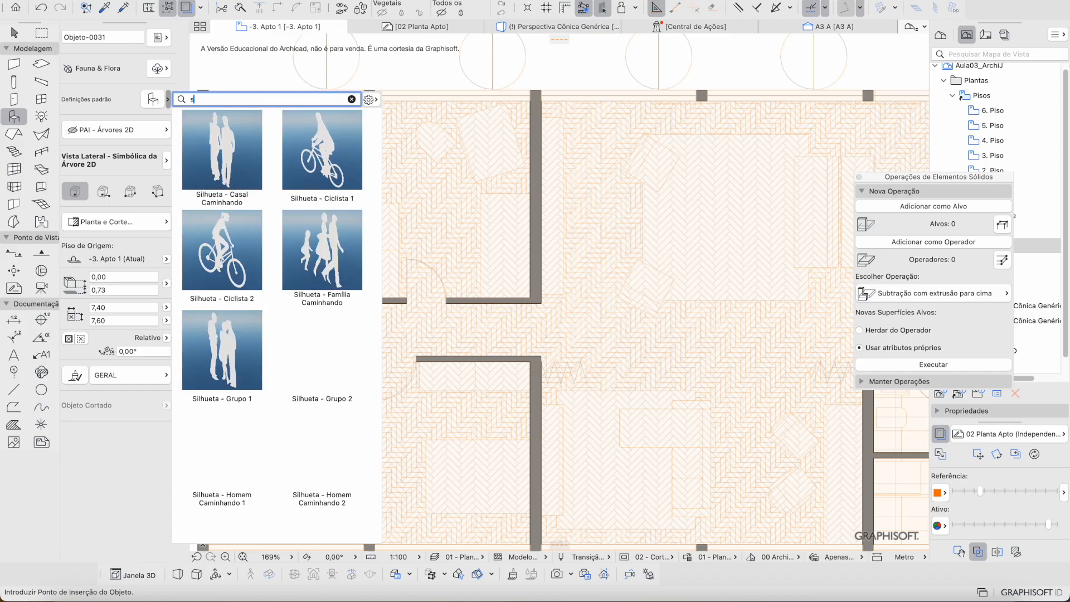
key("BackSpace")
type("ca")
key("BackSpace")
key("BackSpace")
key("BackSpace")
type("ol")
key("BackSpace")
key("BackSpace")
key("BackSpace")
type("soleir")
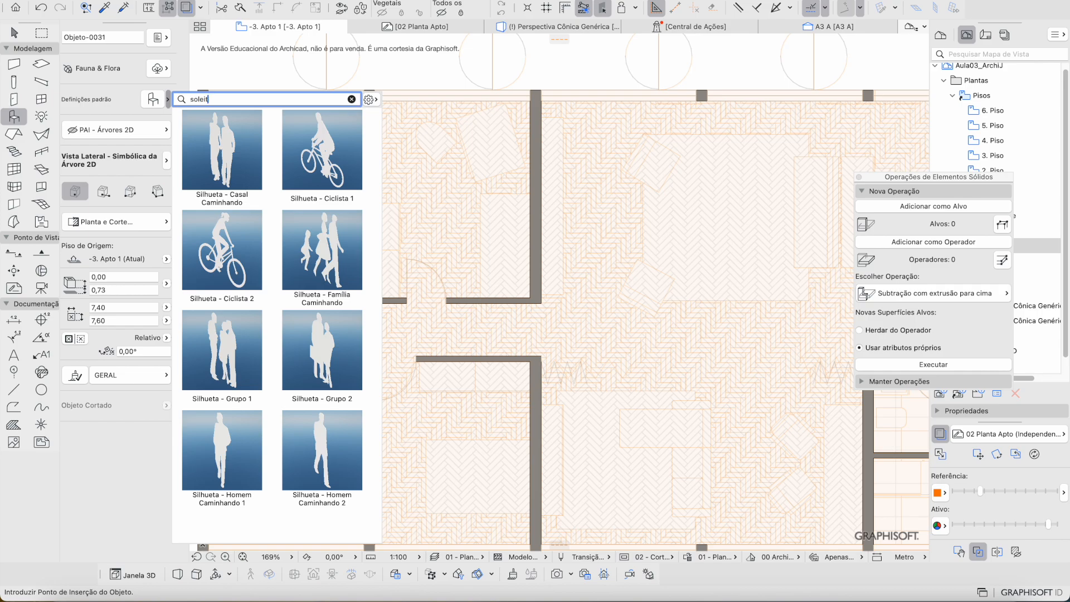
key("BackSpace")
key("BackSpace")
type("eiro")
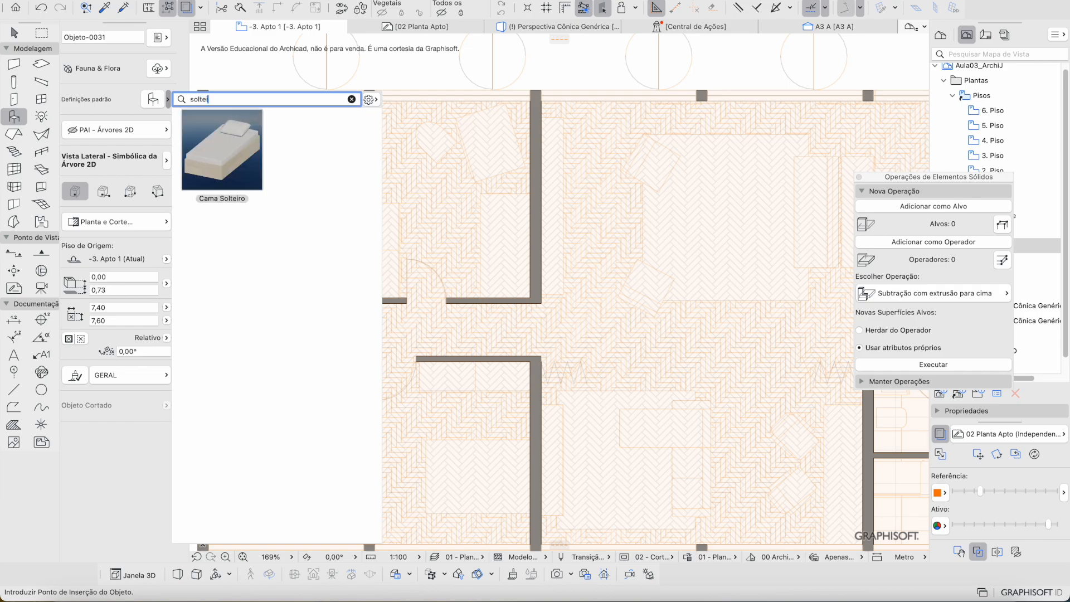
Step: Place the Cama 01 single bed in the upper-left bedroom and open its settings
left_click(244, 158)
scroll(486, 213, "up", 5)
left_click(461, 207)
key("Escape")
left_click(446, 246)
scroll(491, 315, "down", 6)
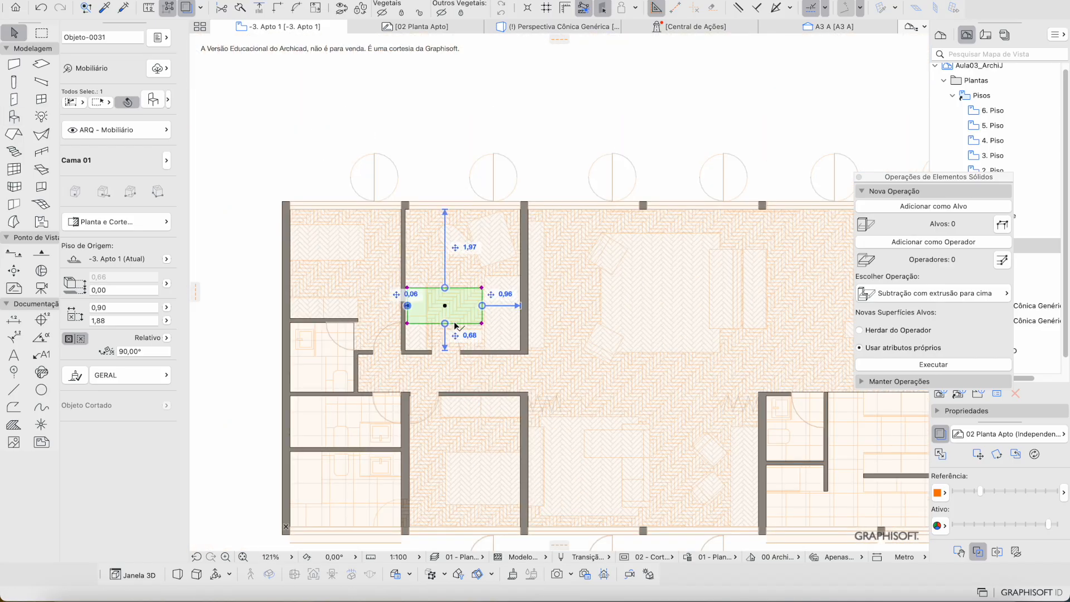
double_click(451, 329)
Step: Review the bed in 3D preview, try then remove a headboard, and confirm the settings
left_click(709, 102)
left_click_drag(804, 118, 788, 141)
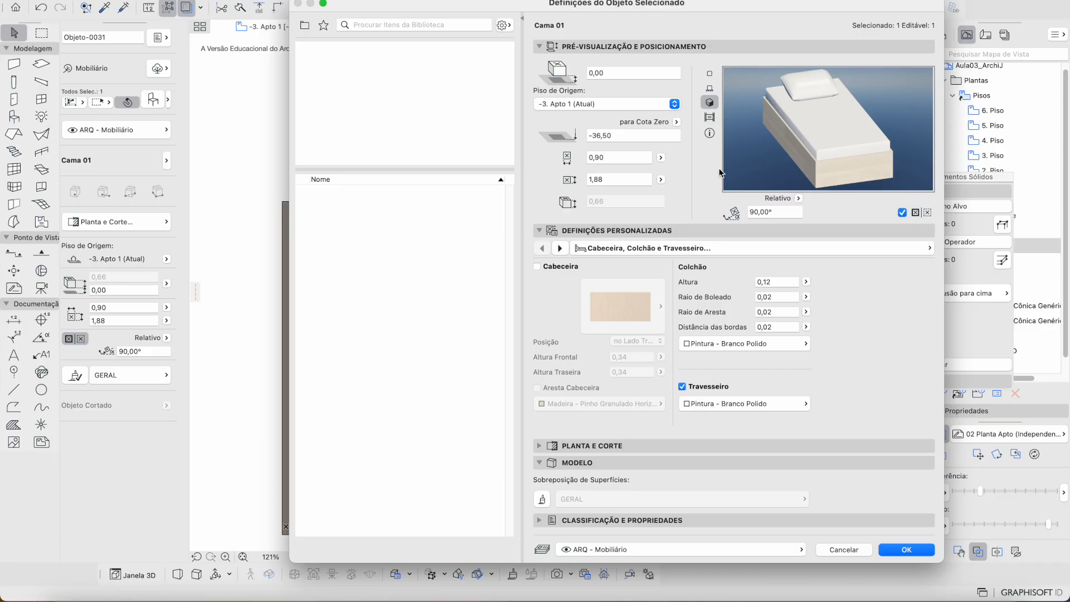
left_click(537, 267)
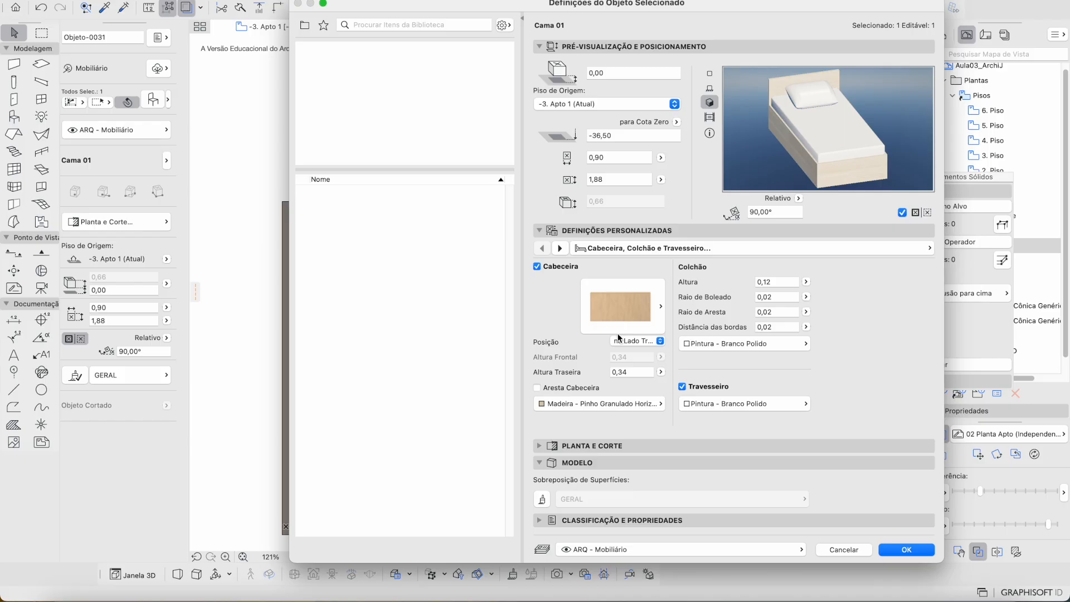
left_click(652, 326)
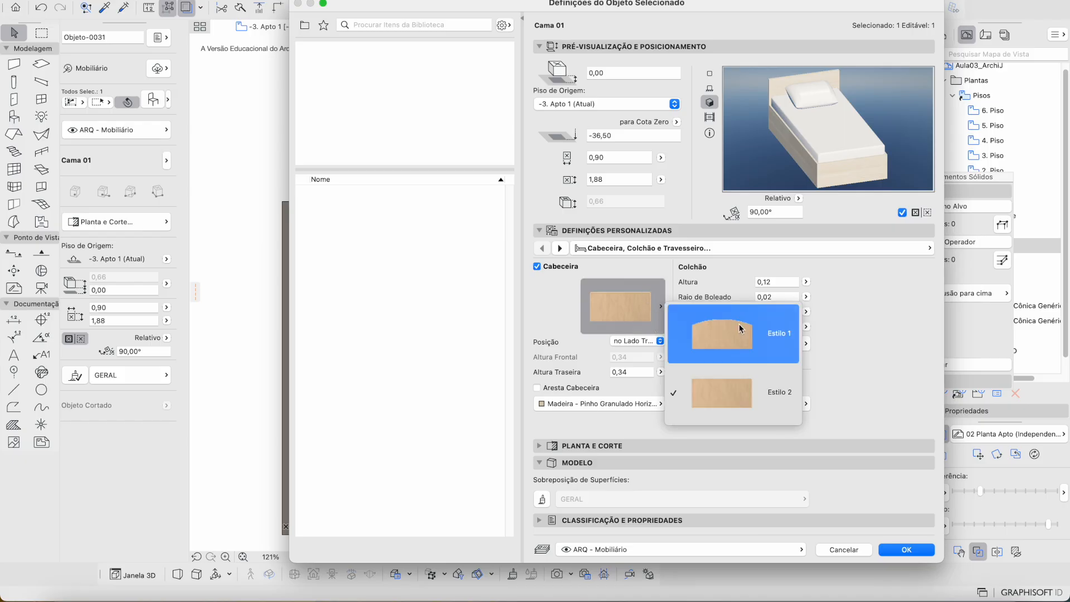
left_click(631, 292)
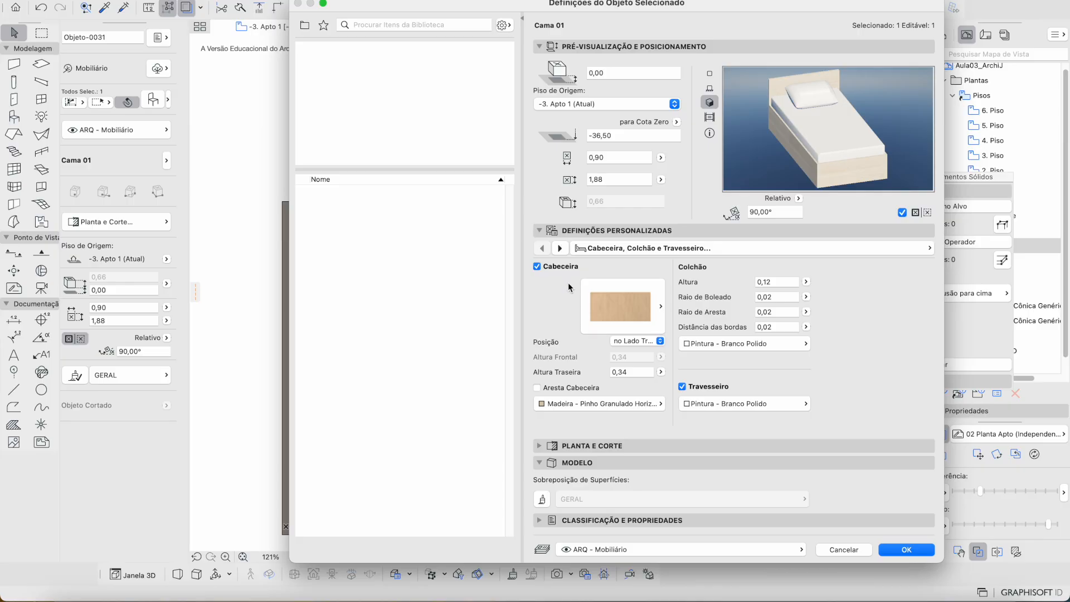
left_click(560, 267)
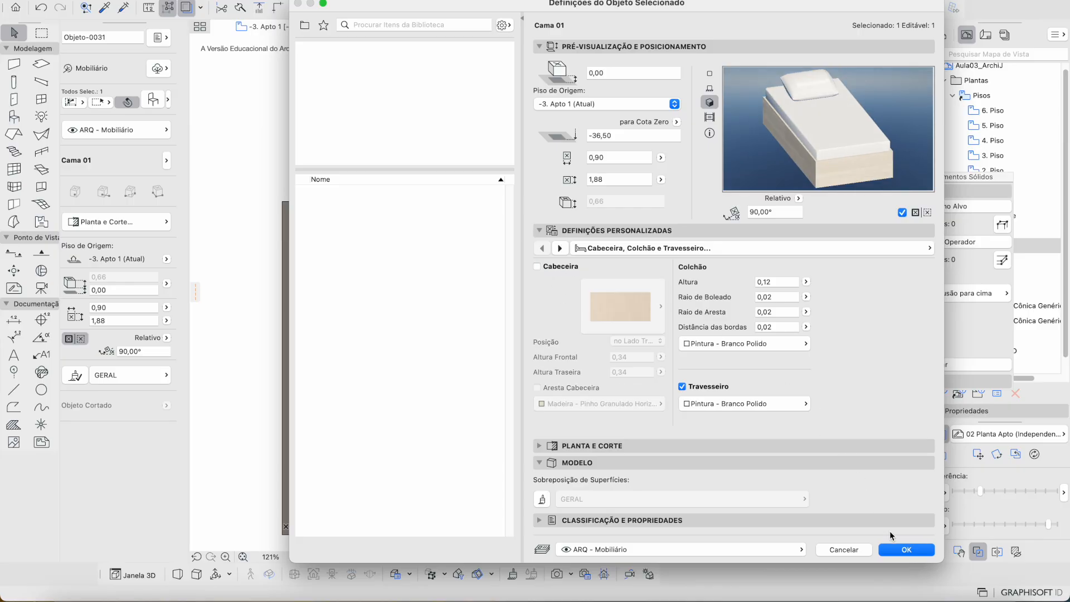
left_click(907, 550)
Step: Rotate the bed to 0° and move it into the room's corner
scroll(479, 323, "up", 3)
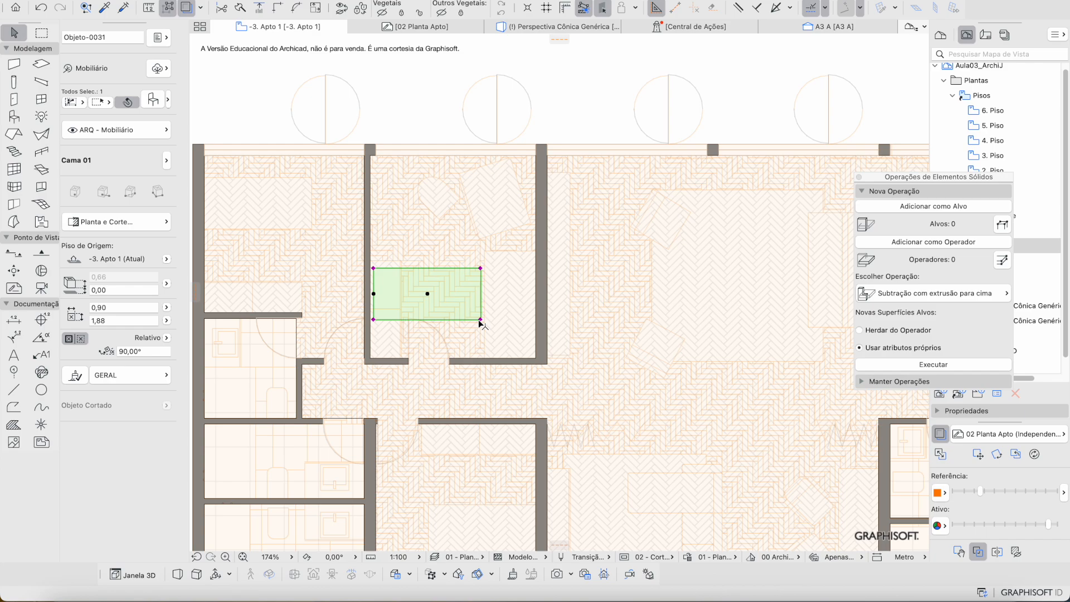
key("super+e")
left_click(480, 320)
left_click(465, 320)
left_click(518, 253, "shift")
key("super+d")
left_click(532, 319)
left_click(537, 358)
Step: Change the bed's 2D plan symbol to the plain rectangle
key("super+t")
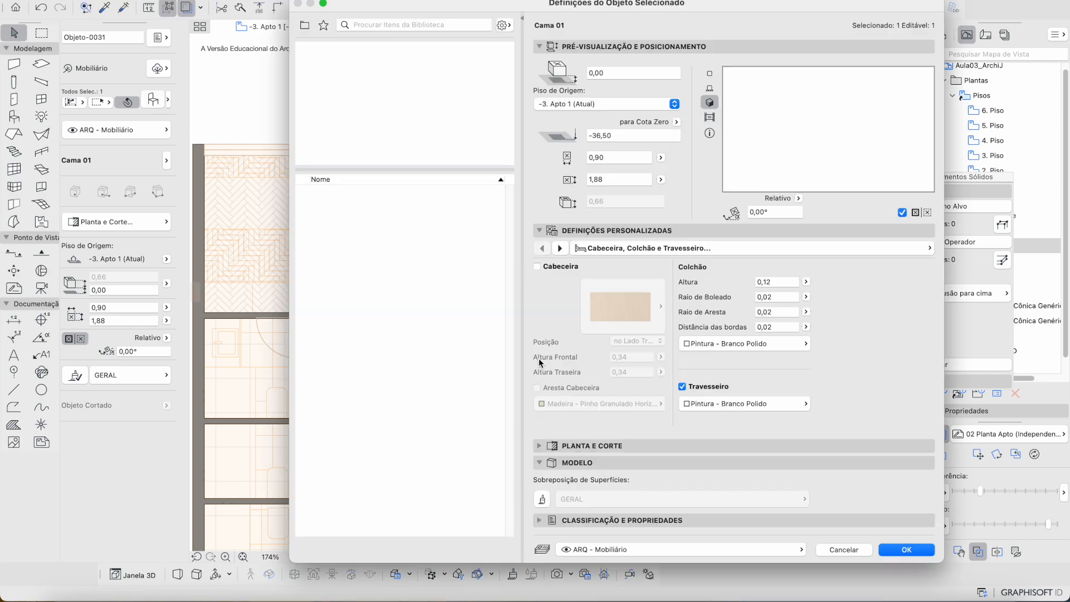
left_click(611, 254)
left_click(478, 279)
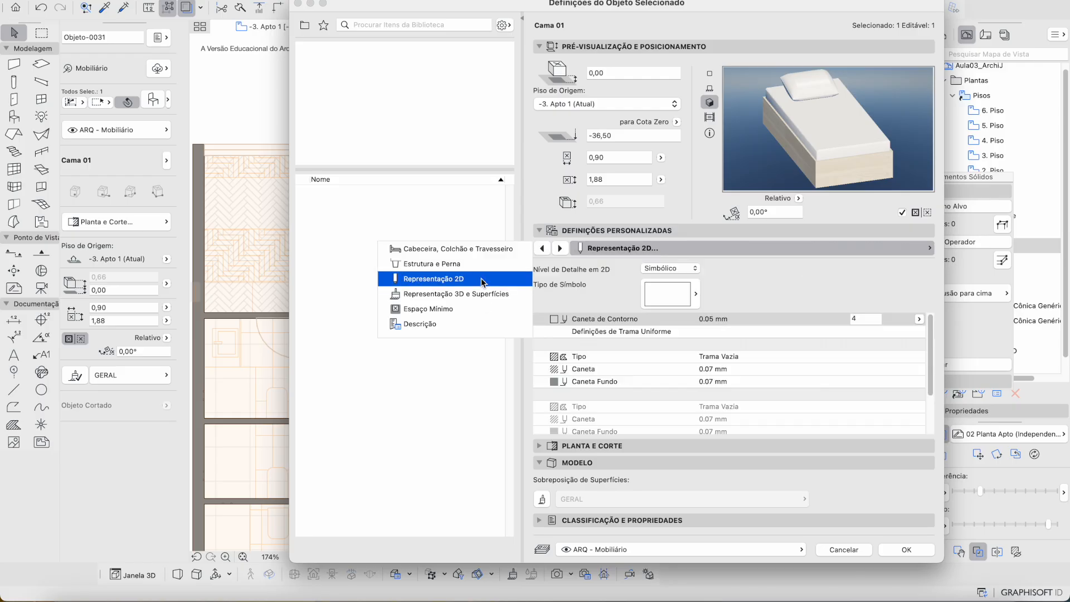
left_click(644, 290)
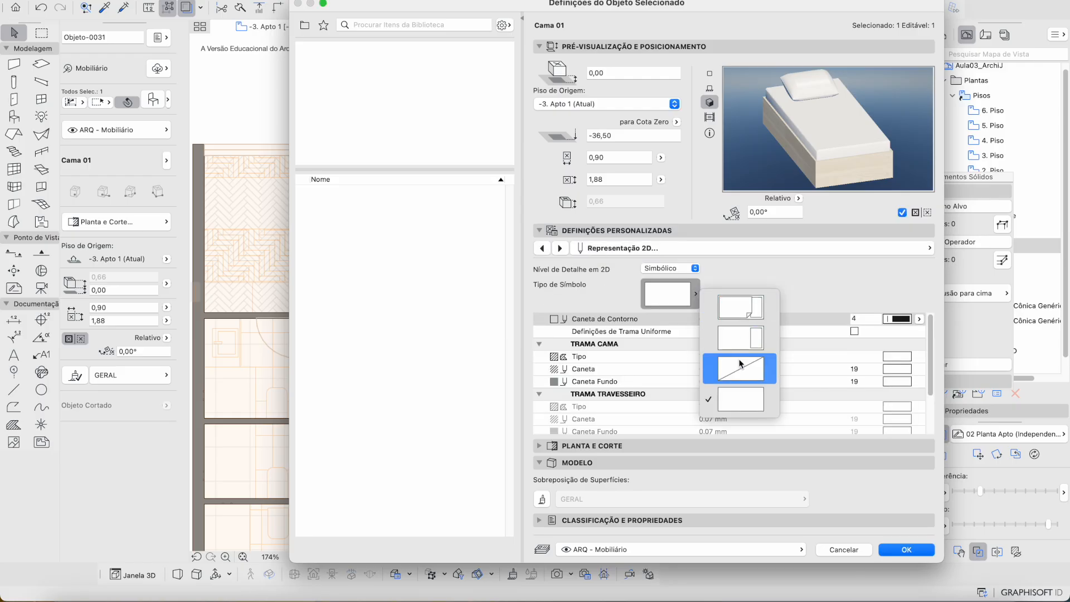
left_click(741, 399)
key("Return")
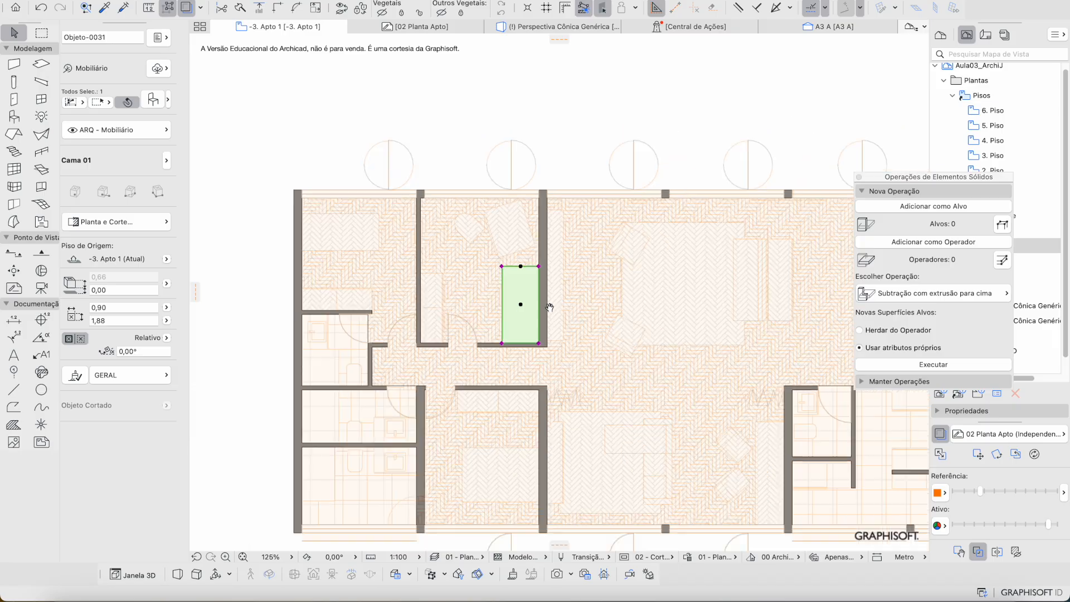
Step: Bring the bathroom into view and search the object library for 'vaso'
scroll(498, 310, "up", 5)
middle_click_drag(405, 357, 471, 283)
key("Escape")
key("w")
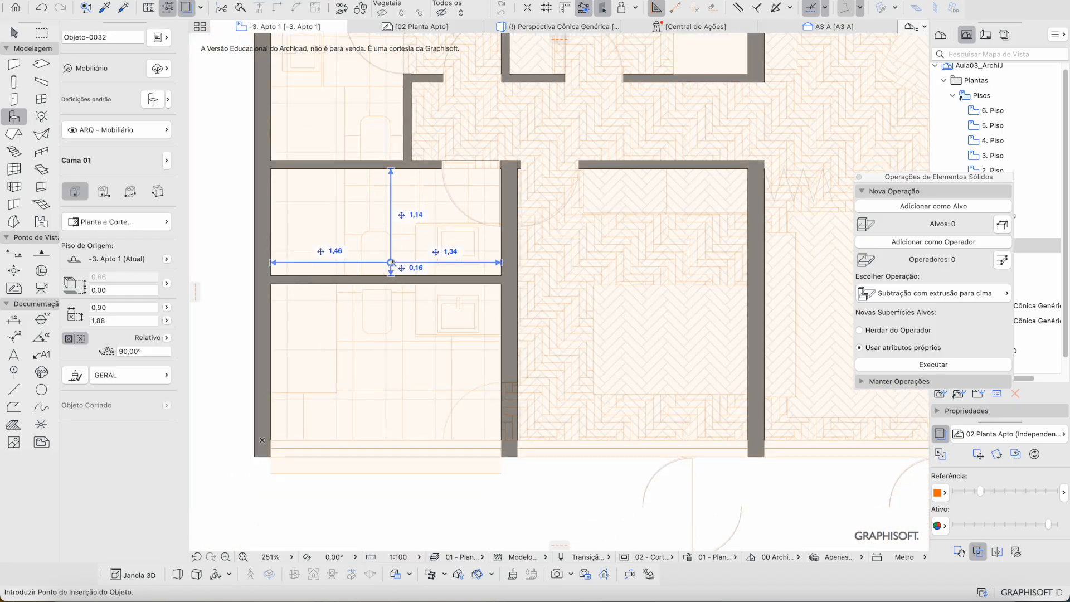
left_click(155, 101)
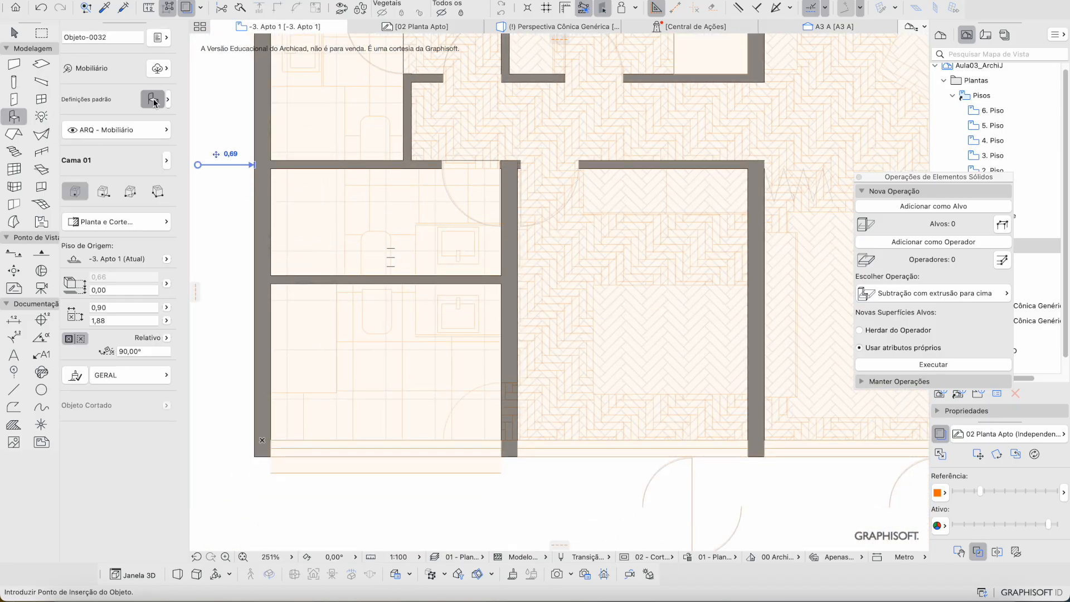
key("Escape")
left_click(161, 97)
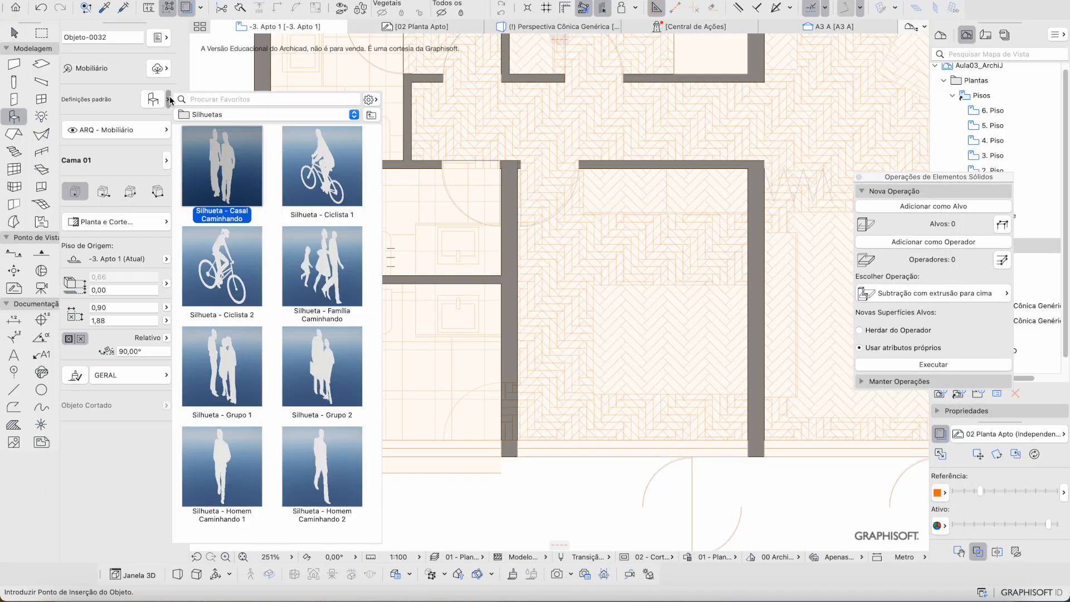
type("vaso")
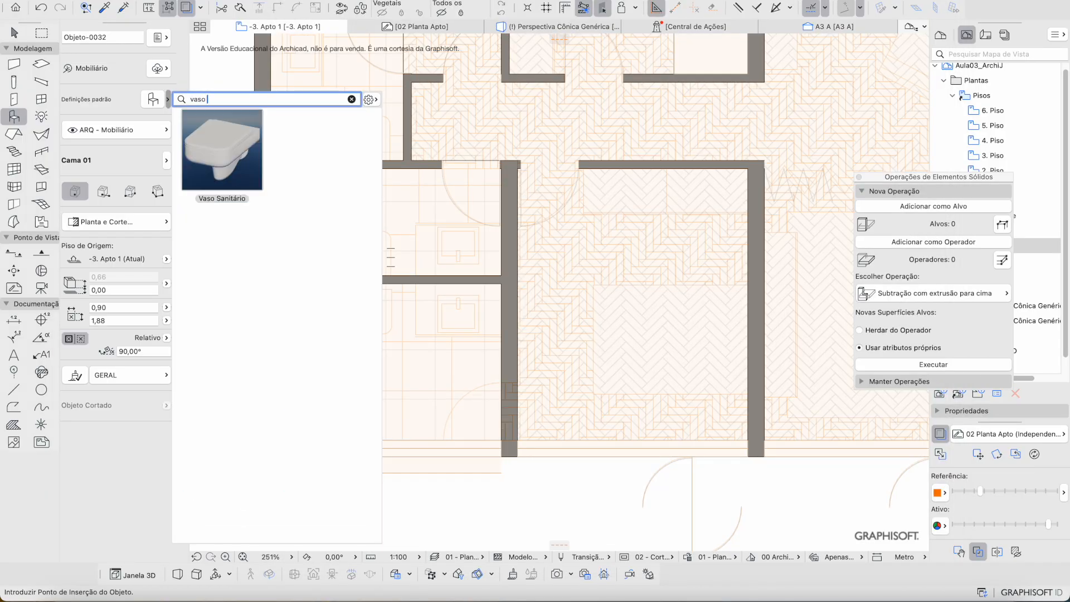
Step: Load the Vaso Sanitário toilet and preview its 0,36 × 0,54 plan symbol in default settings
left_click(242, 152)
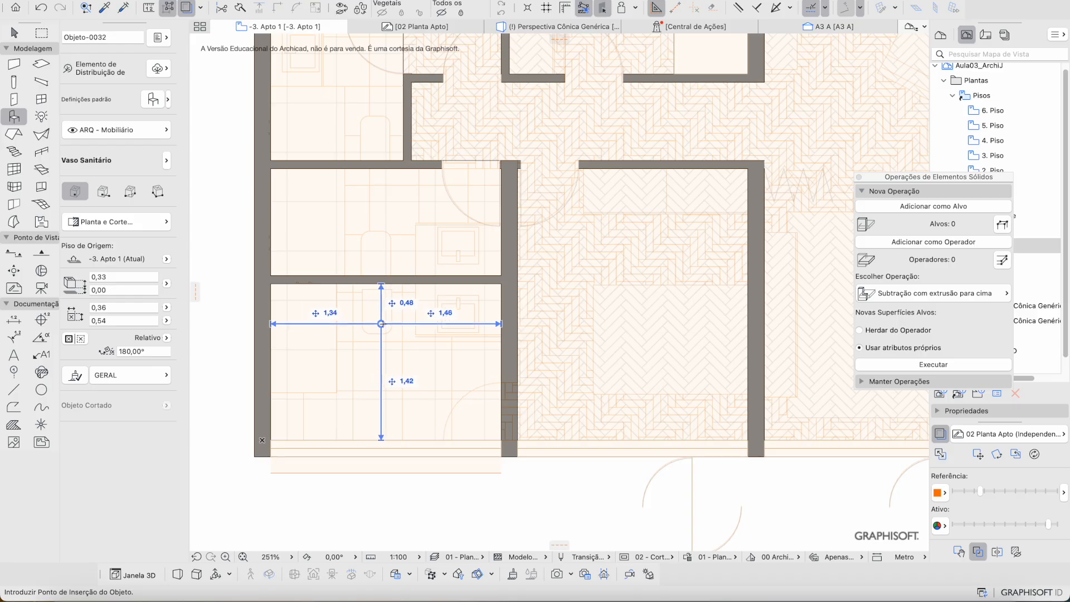
scroll(385, 330, "up", 5)
scroll(385, 330, "up", 1)
key("super+t")
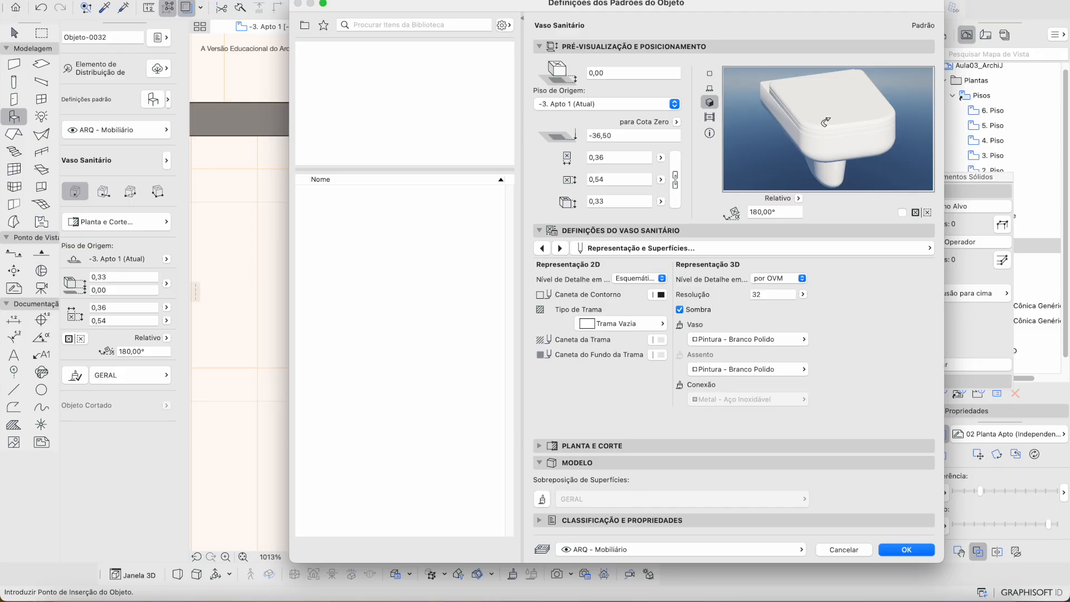
left_click(710, 74)
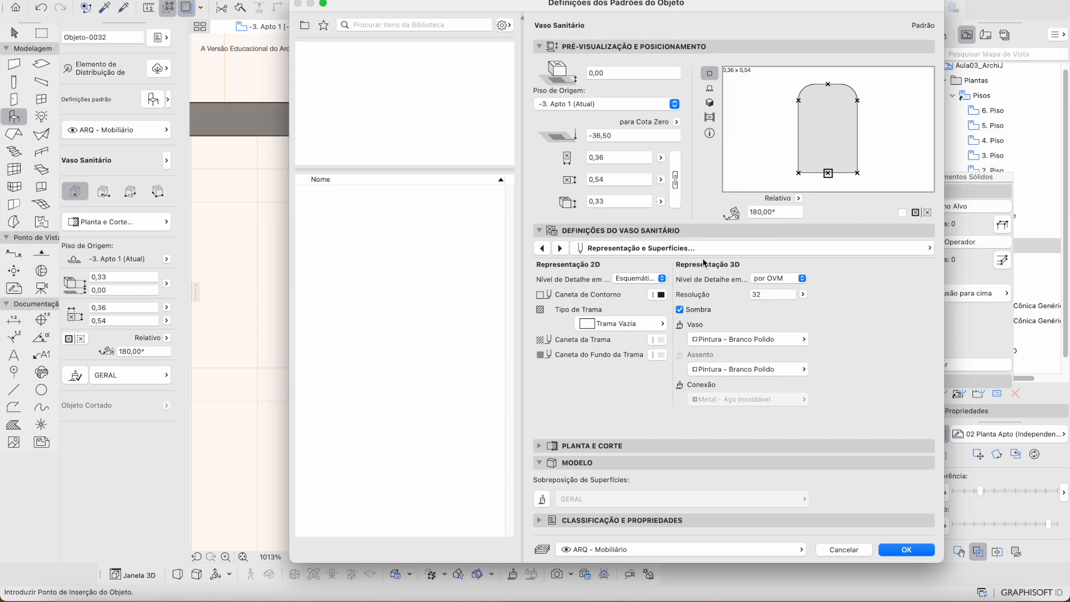
Step: Make the toilet floor-mounted (De Piso) and choose the Tipo 1 bowl
left_click(662, 278)
left_click(609, 322)
left_click(541, 249)
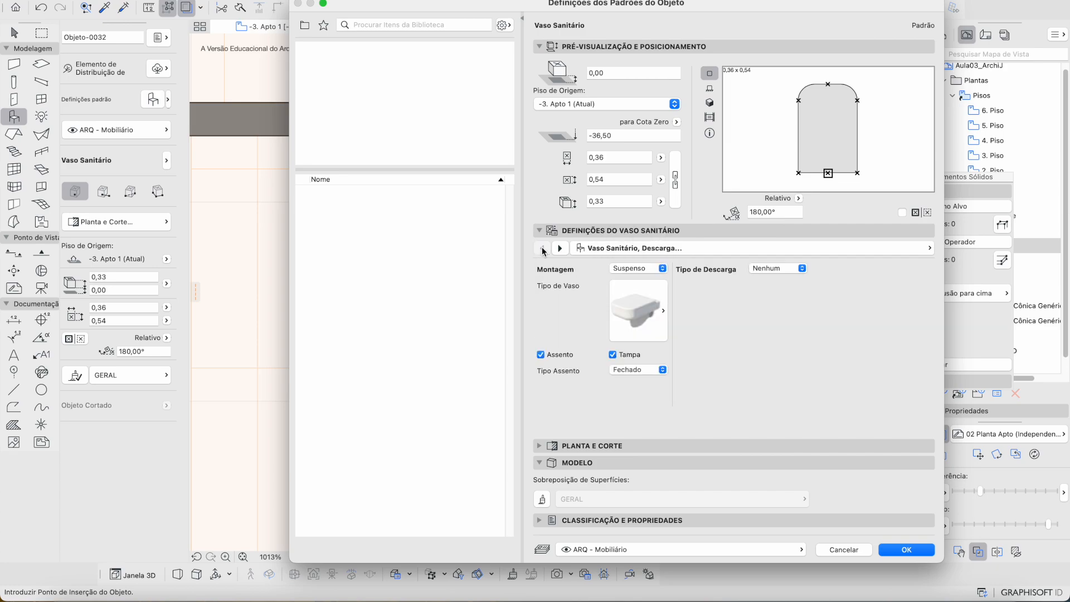
left_click(655, 266)
left_click(657, 257)
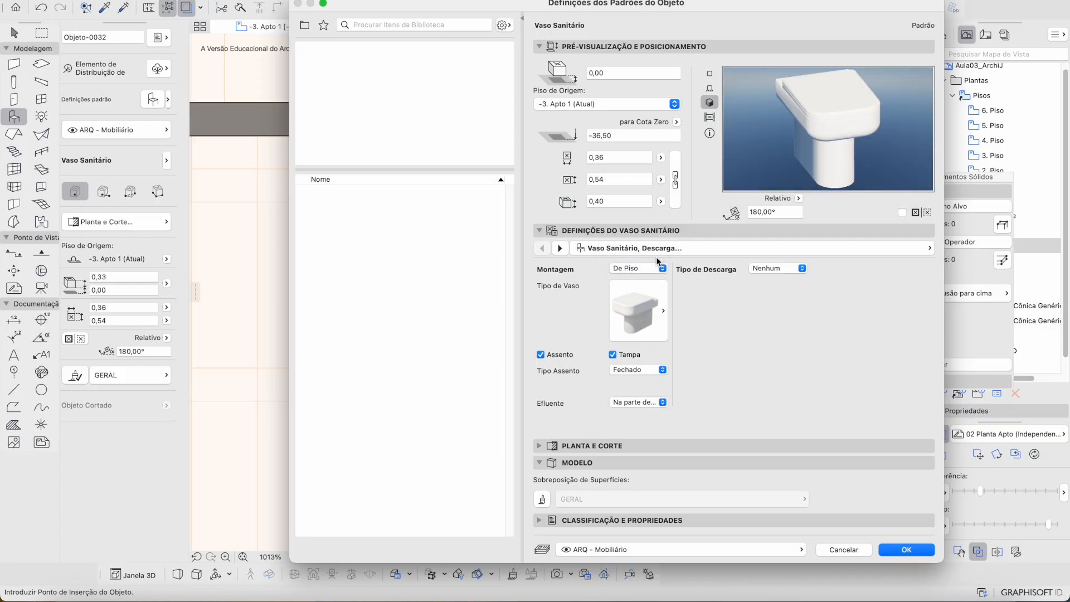
left_click(635, 307)
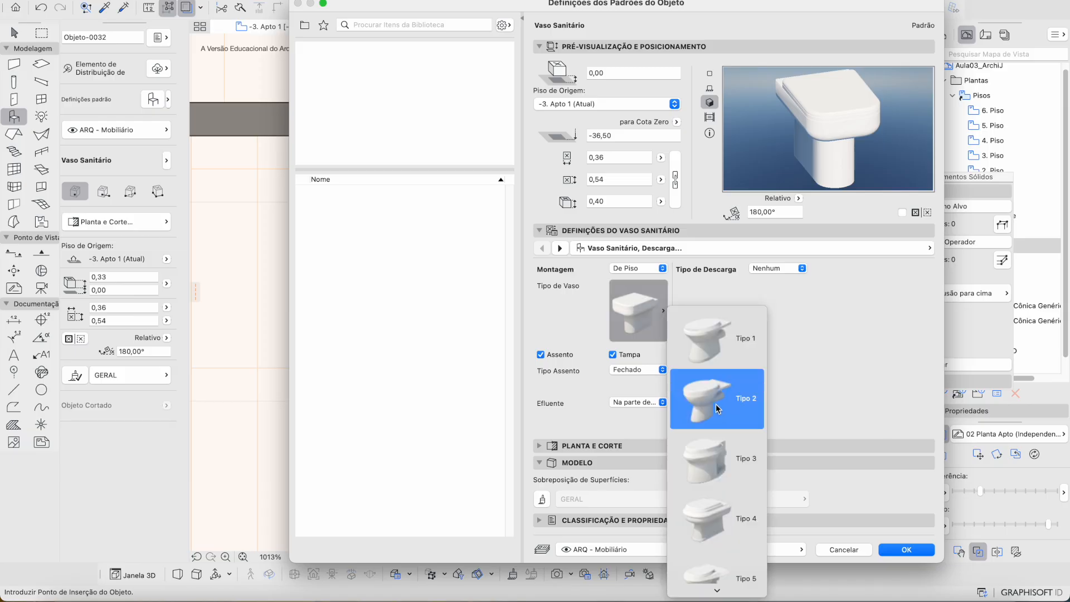
left_click(711, 349)
left_click(645, 321)
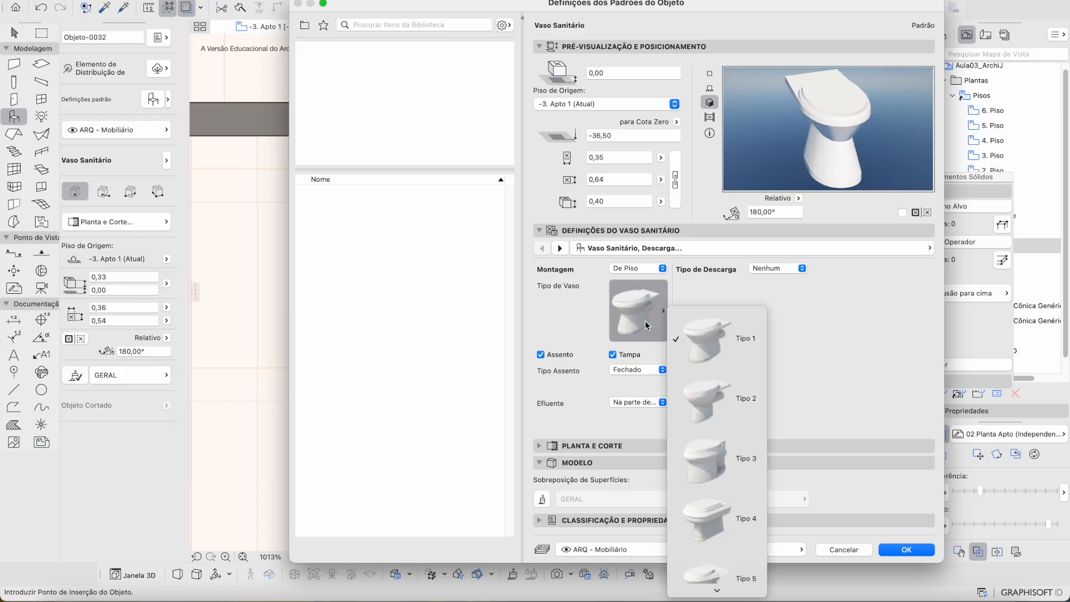
scroll(691, 402, "down", 5)
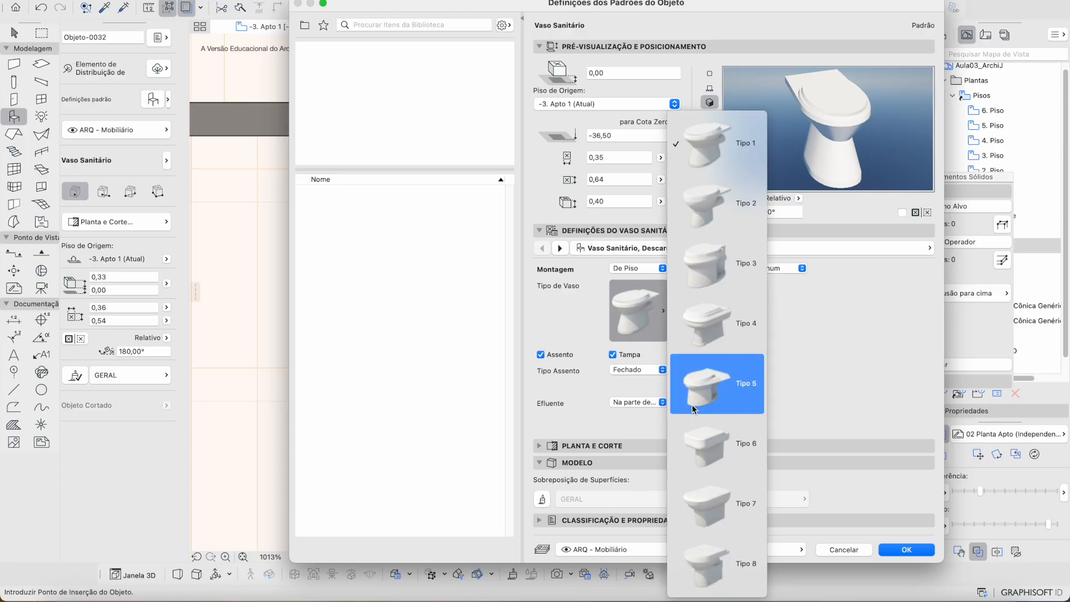
left_click(863, 336)
Step: Keeping Tipo 1, add the Suporte embutido na parede flush support and confirm the toilet defaults
left_click(645, 294)
left_click(641, 276)
left_click(639, 272)
left_click(634, 318)
left_click(633, 319)
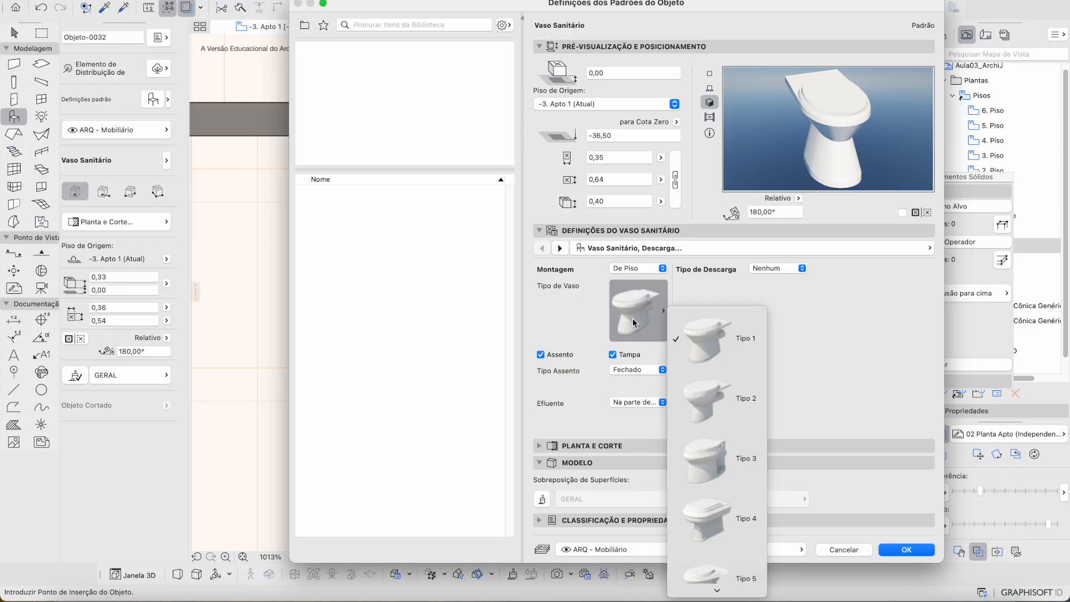
left_click(844, 380)
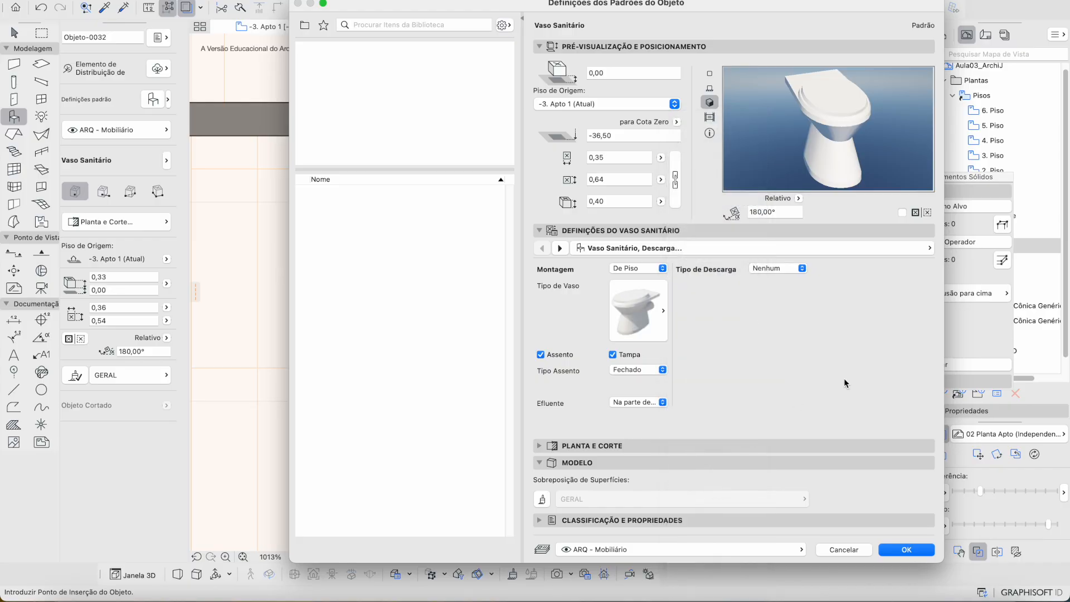
left_click(771, 269)
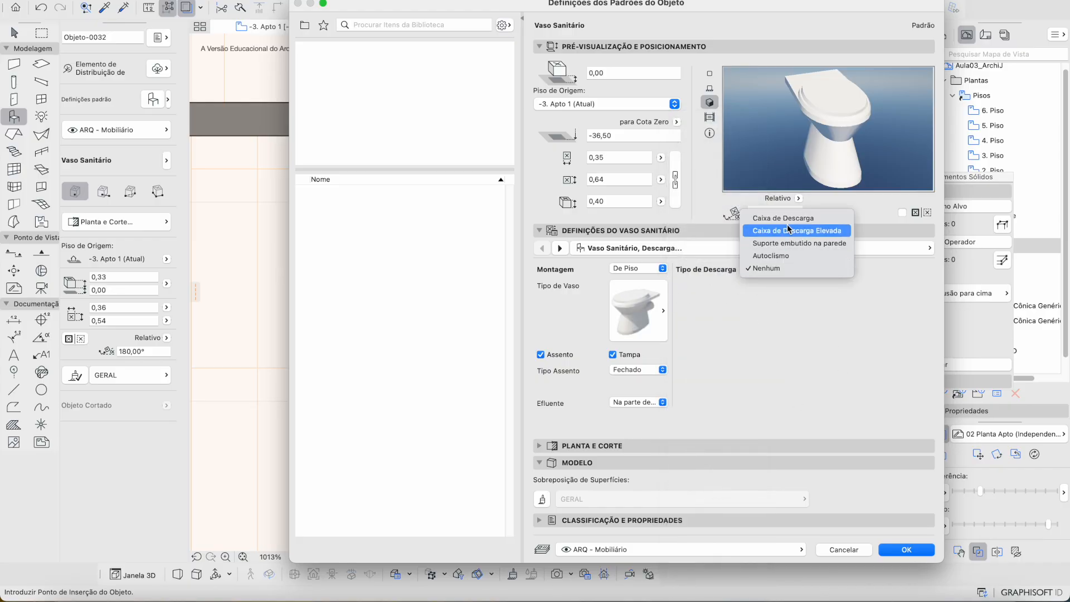
left_click(784, 243)
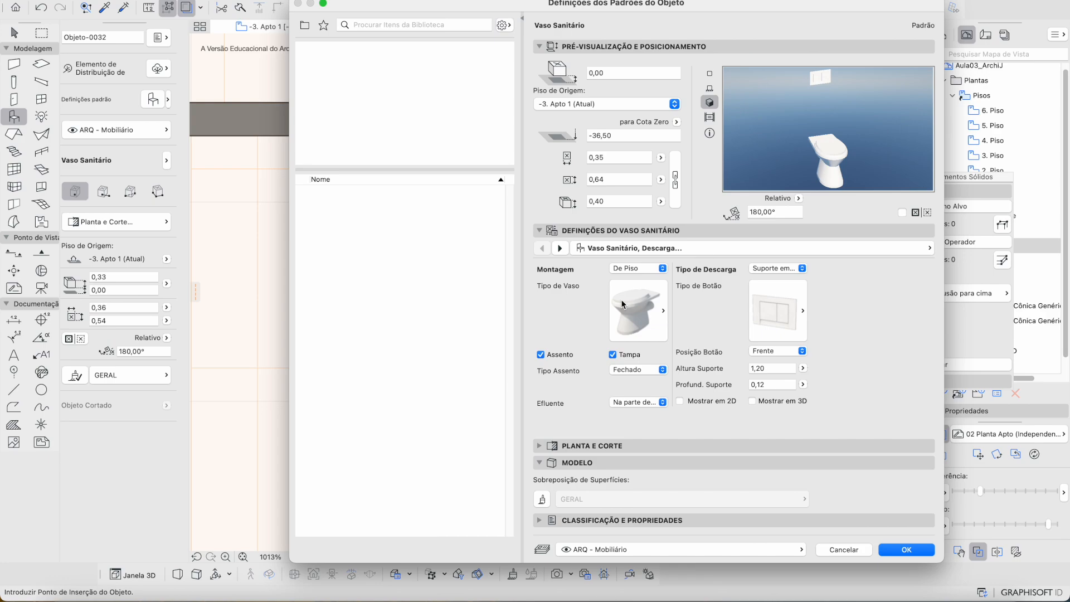
key("Return")
key("Escape")
Step: Fit the whole apartment plan in view and close the Solid Element Operations palette
scroll(544, 333, "down", 10)
middle_click_drag(533, 315, 504, 318)
middle_click_drag(702, 347, 676, 358)
scroll(459, 314, "down", 1)
scroll(459, 314, "right", 5)
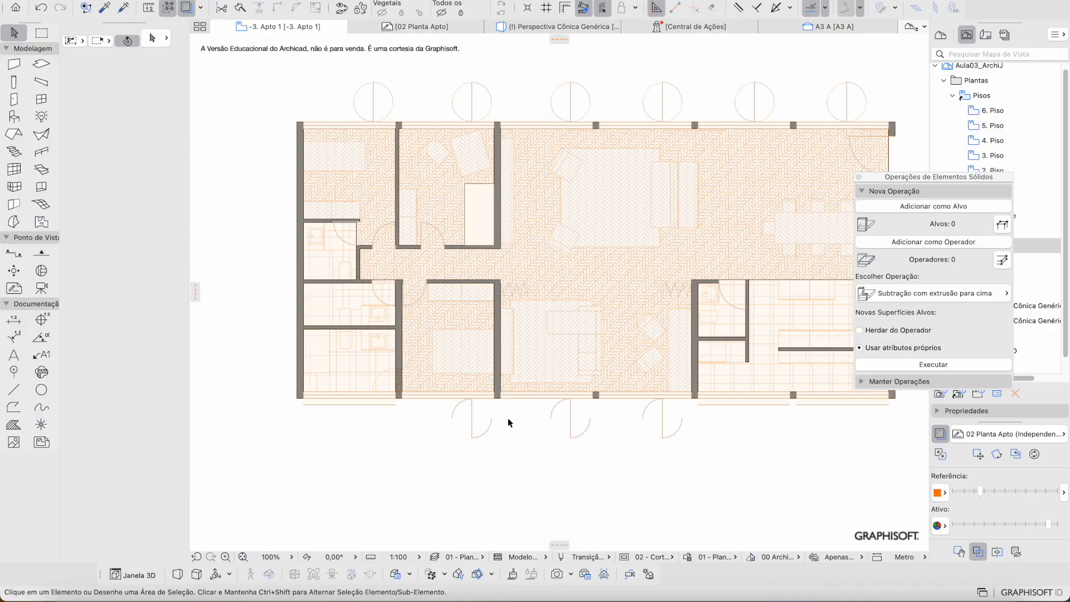
scroll(508, 423, "right", 3)
scroll(580, 399, "right", 2)
scroll(580, 399, "up", 1)
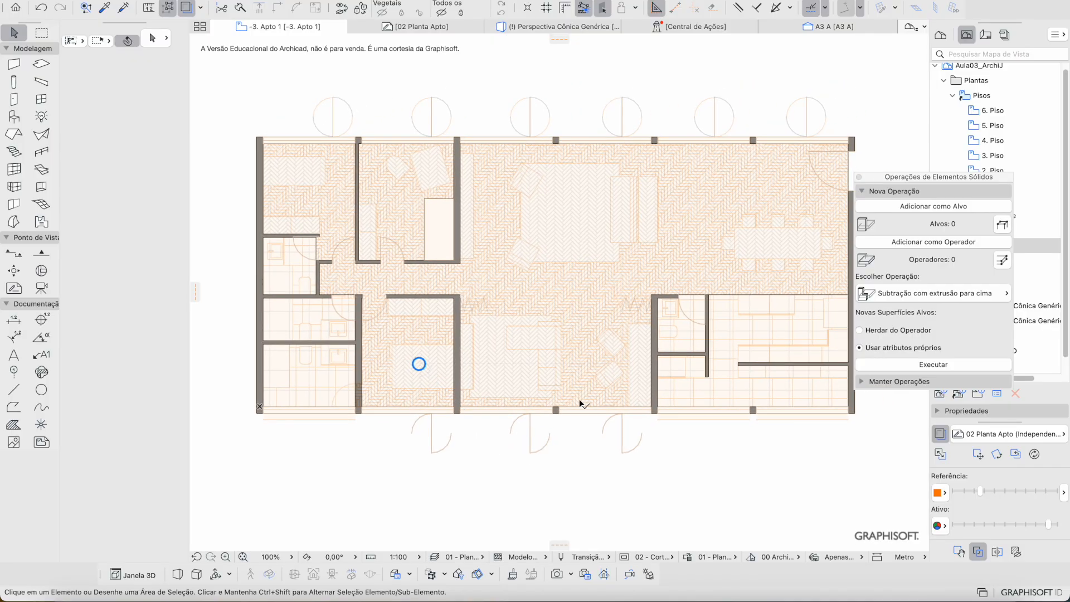
left_click(859, 178)
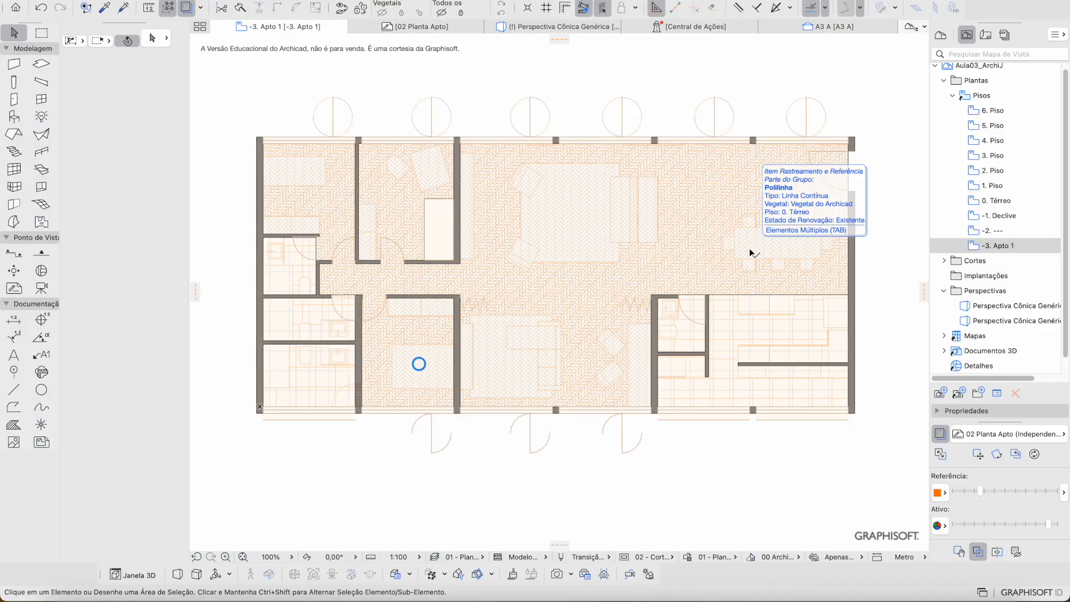
Step: Glance at the File menu without choosing anything, then nudge the plan slightly down
left_click(89, 0)
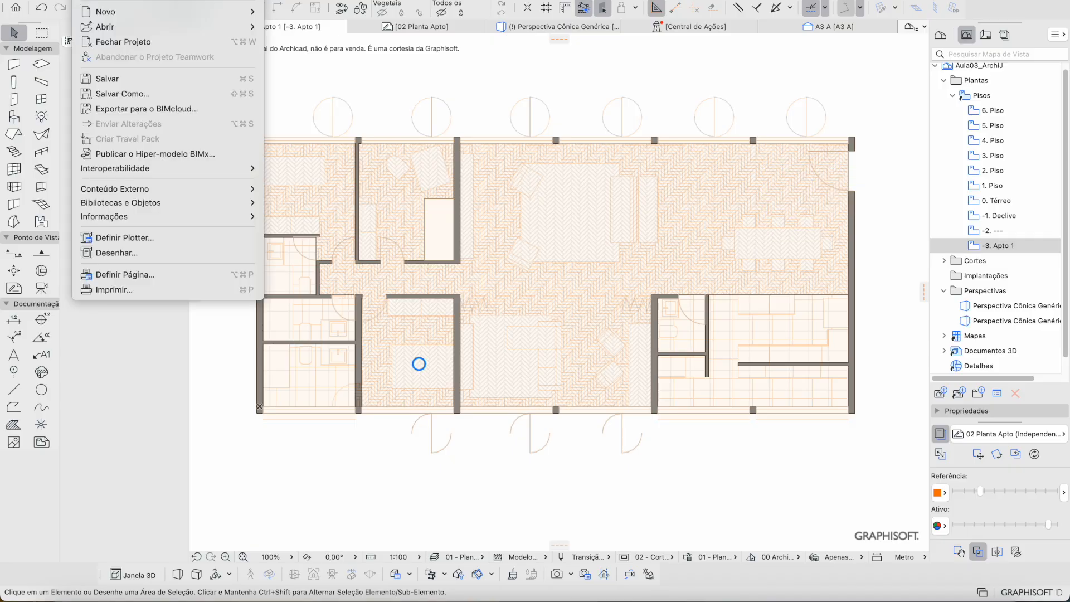
left_click(345, 185)
middle_click_drag(534, 137, 530, 152)
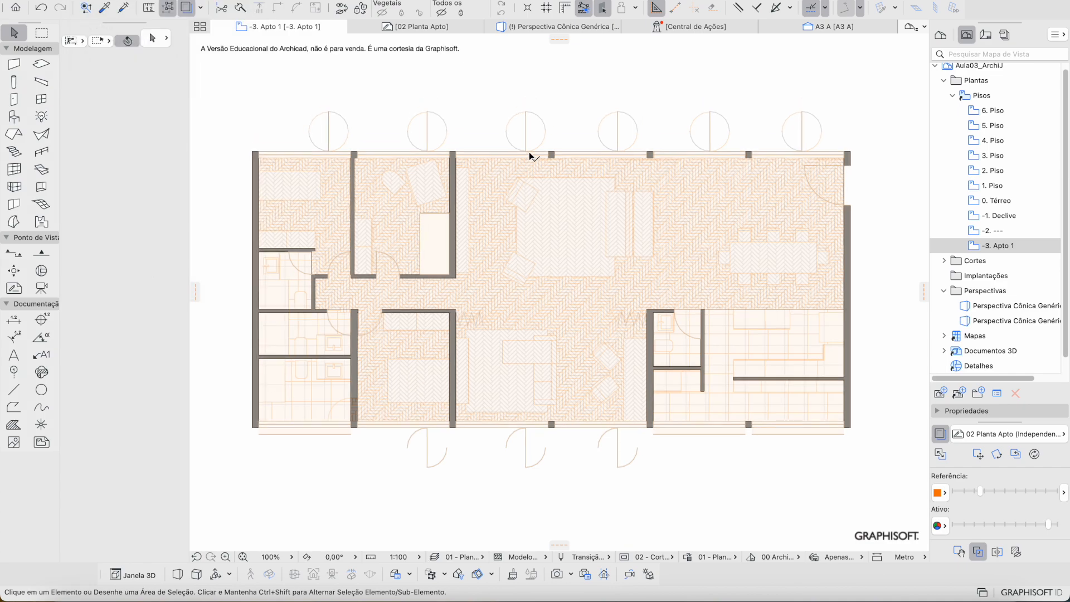
Step: Switch to the 1. Piso floor plan and recentre the apartment with the stair core
double_click(992, 186)
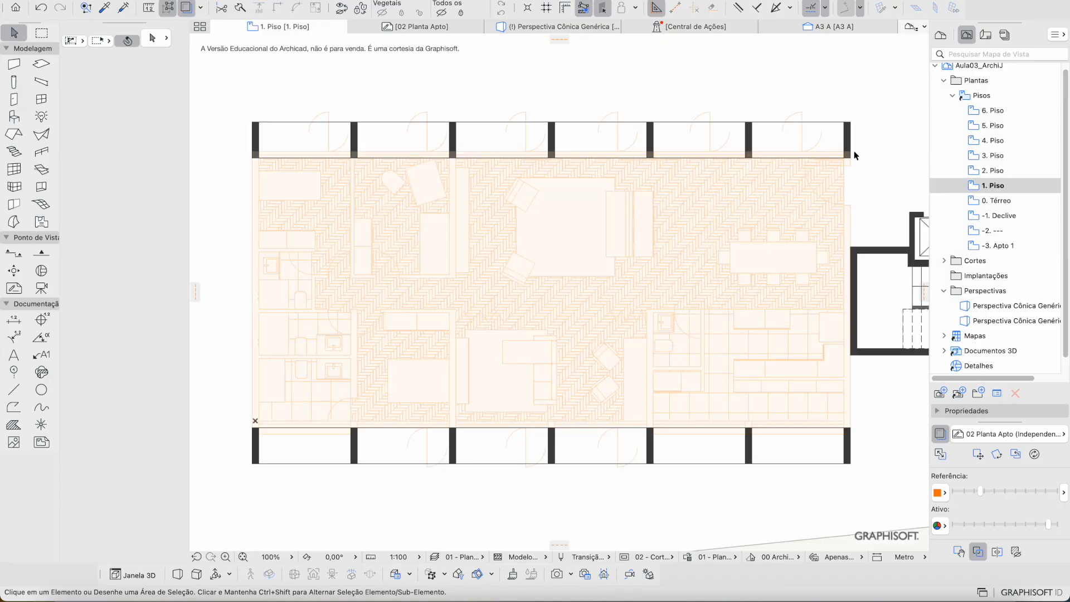
middle_click_drag(802, 216, 725, 211)
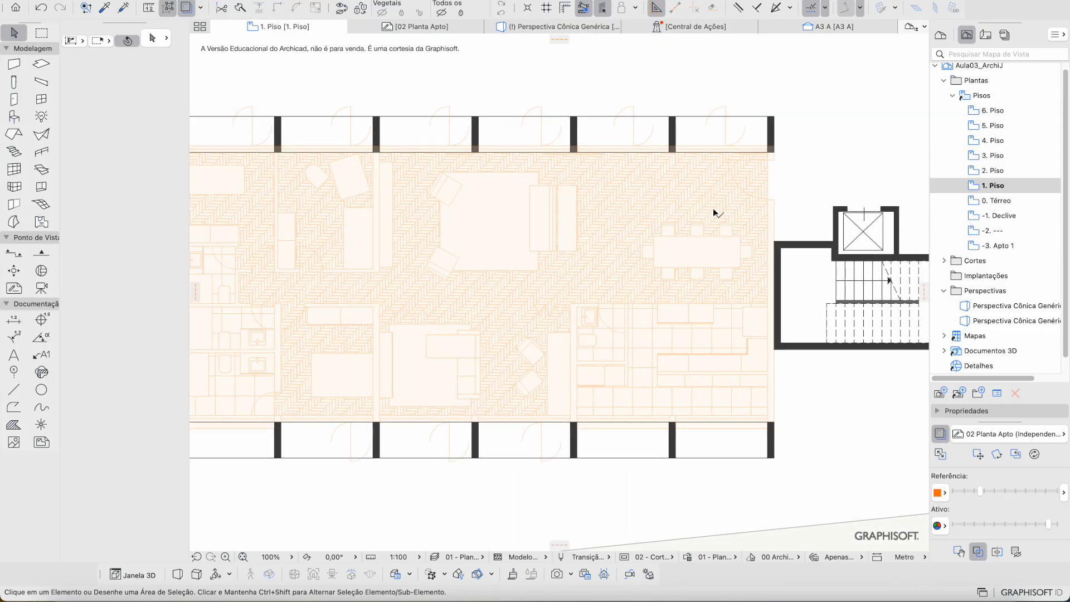
middle_click_drag(656, 197, 738, 213)
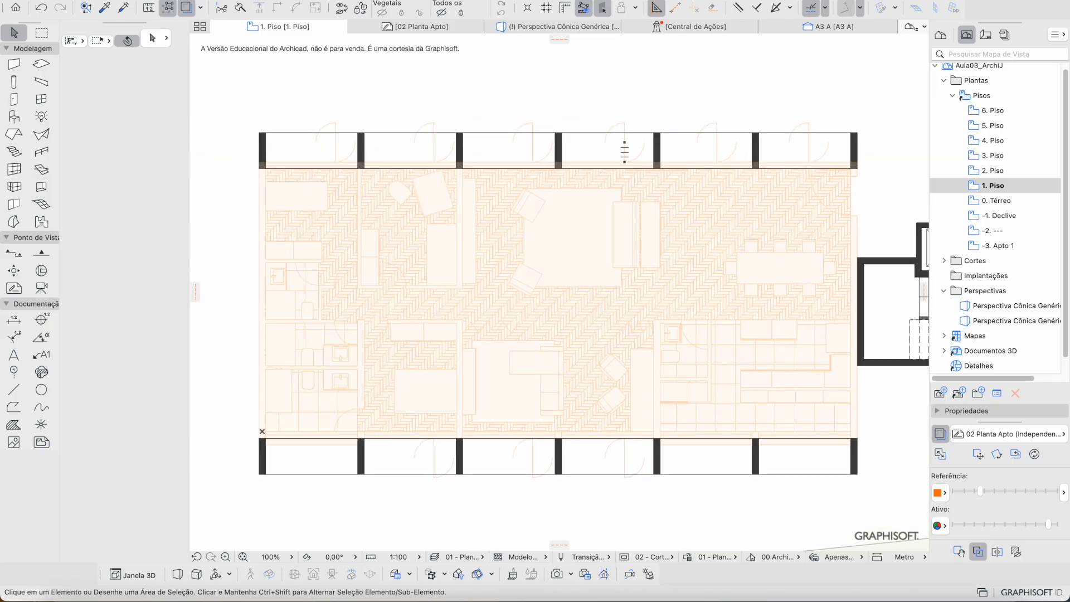
Step: Try File > Conteúdo Externo > Colocar Associação twice, cancel, then start saving the project
left_click(89, 0)
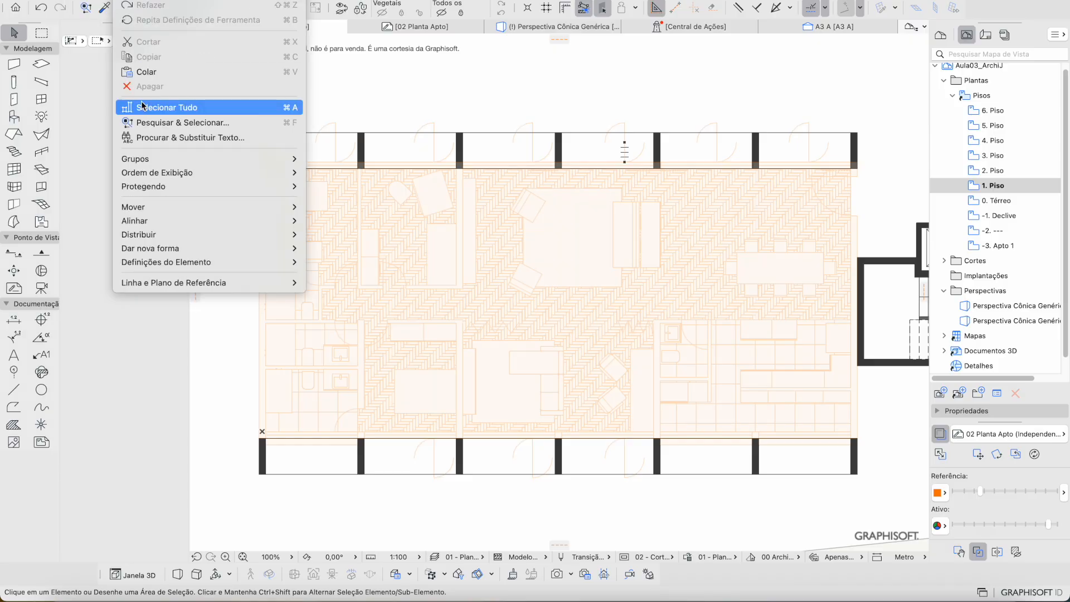
mouse_move(177, 189)
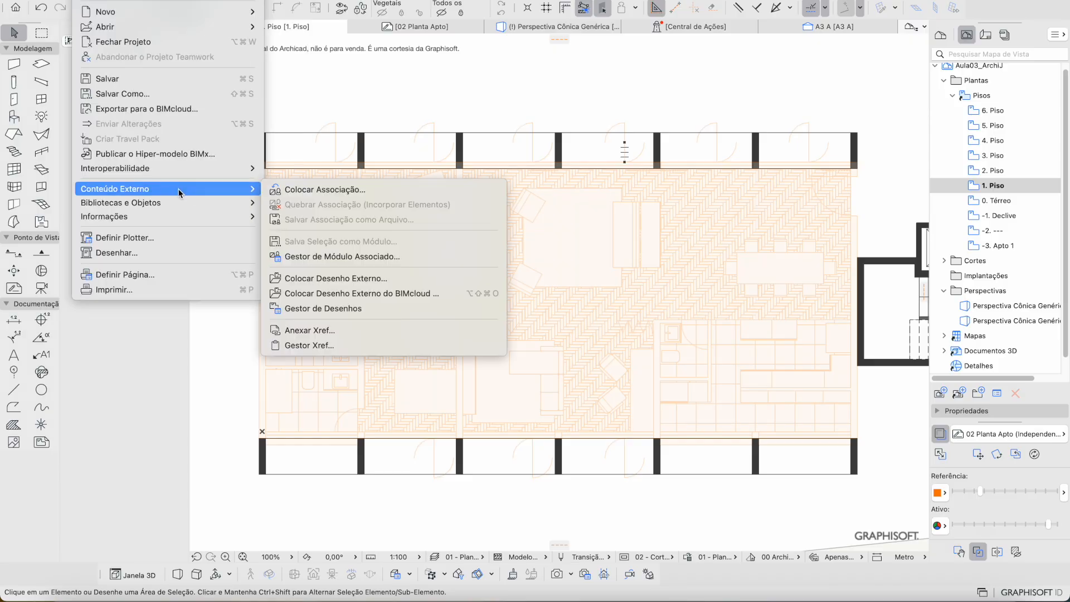
left_click(272, 189)
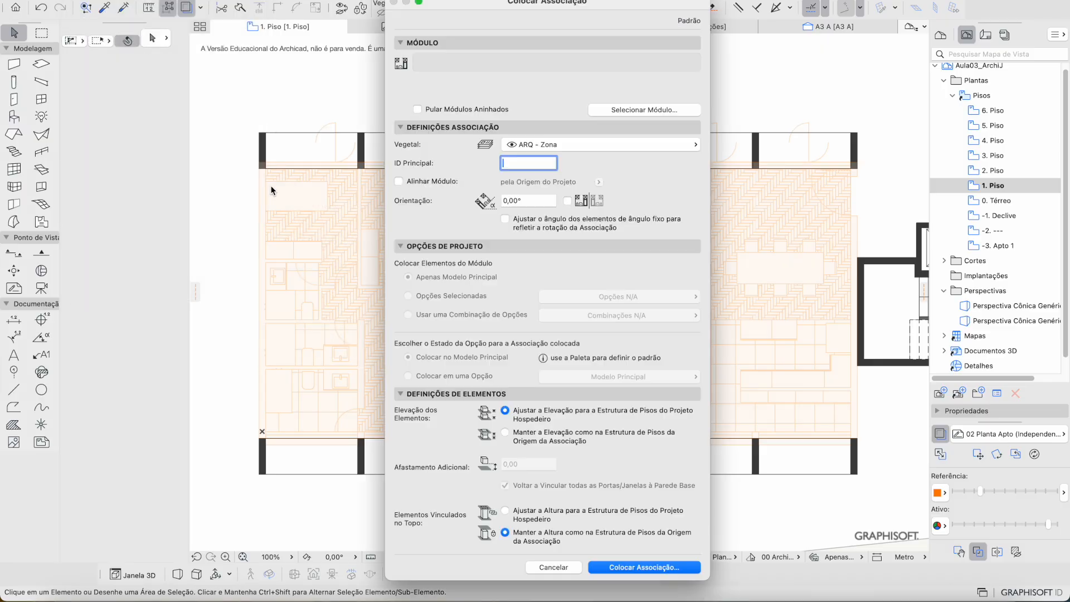
key("Escape")
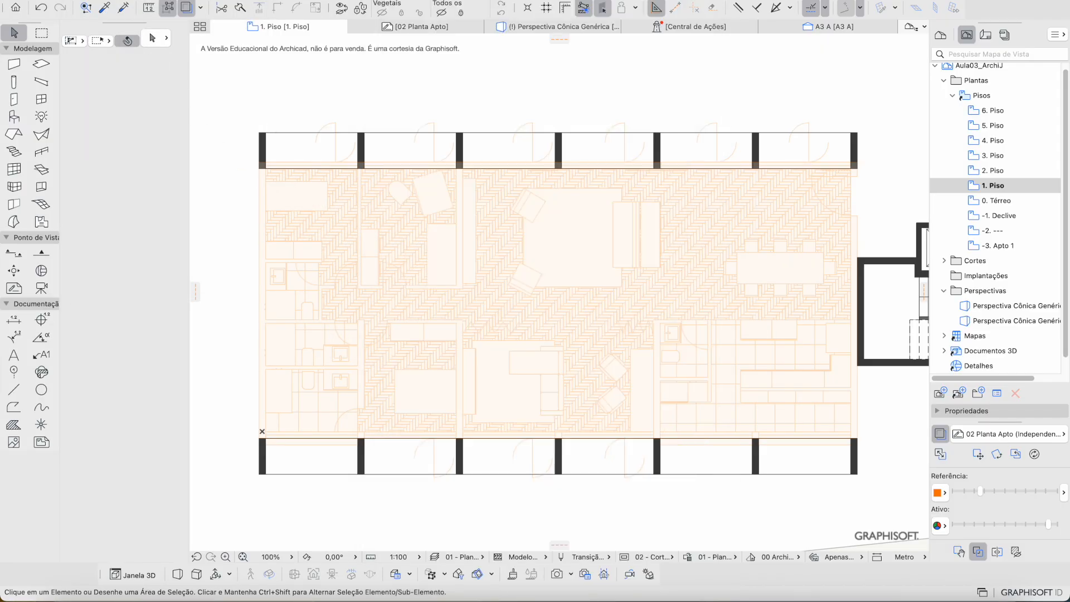
left_click(101, 0)
mouse_move(168, 189)
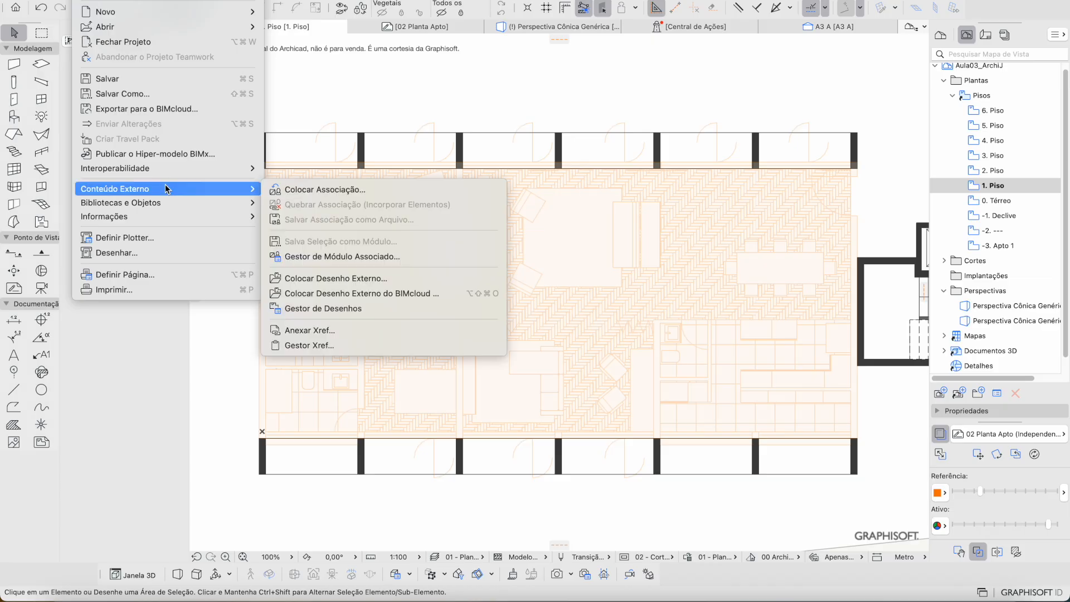
left_click(313, 189)
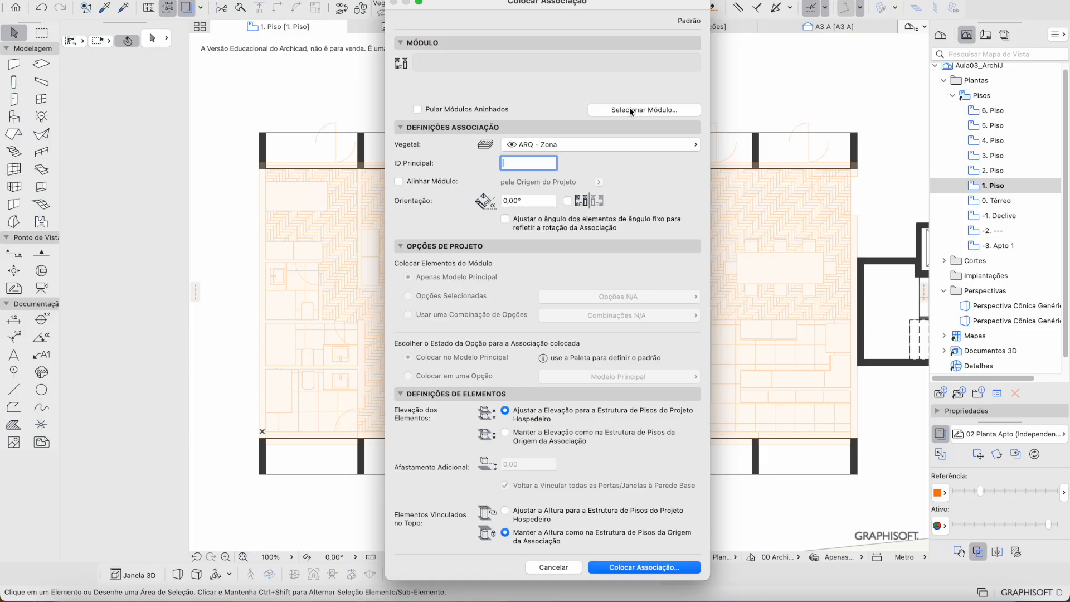
key("Escape")
key("super+shift+s")
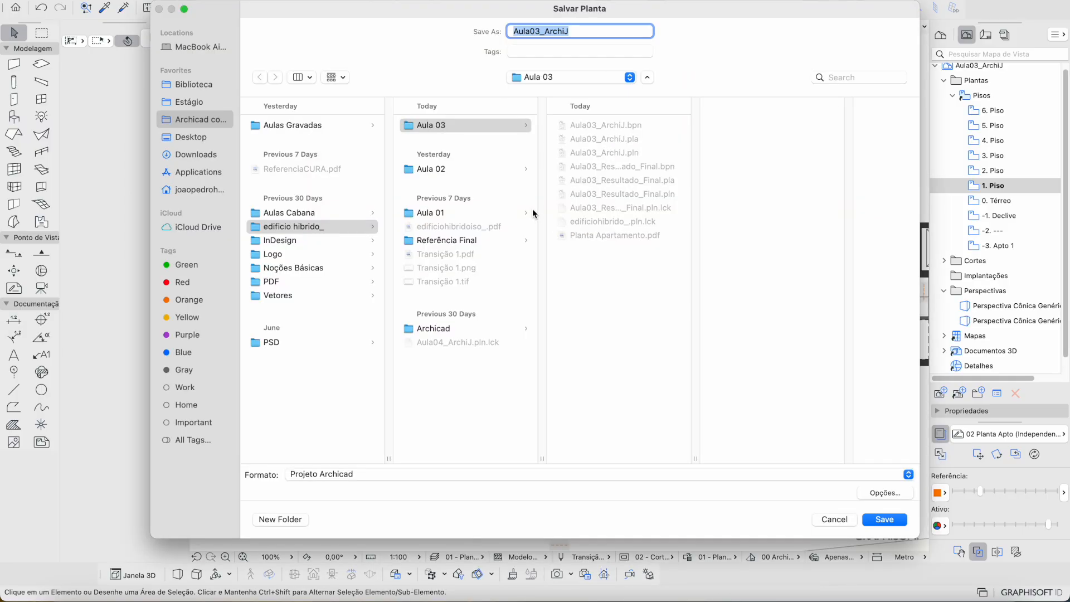
Step: Save over the existing Aula03_ArchiJ.pln and reopen the Colocar Associação hotlink dialog
key("Return")
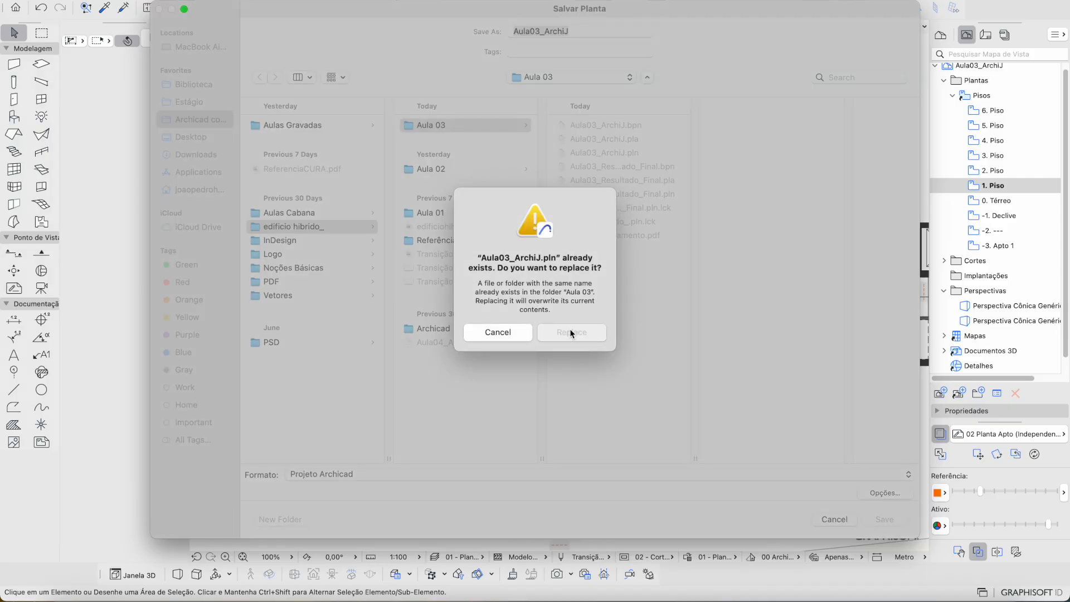
left_click(570, 333)
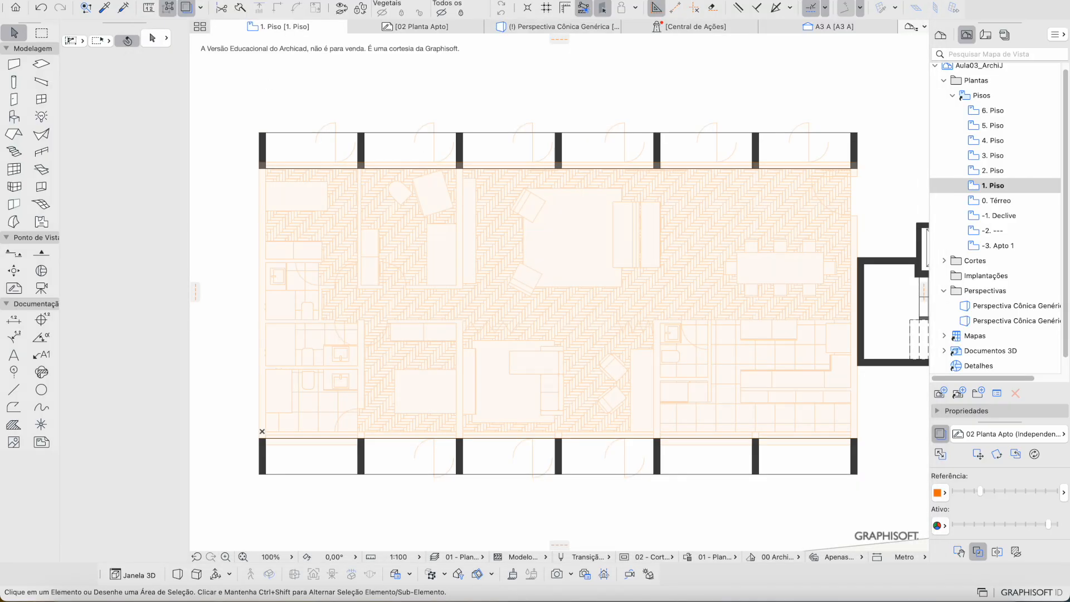
mouse_move(159, 192)
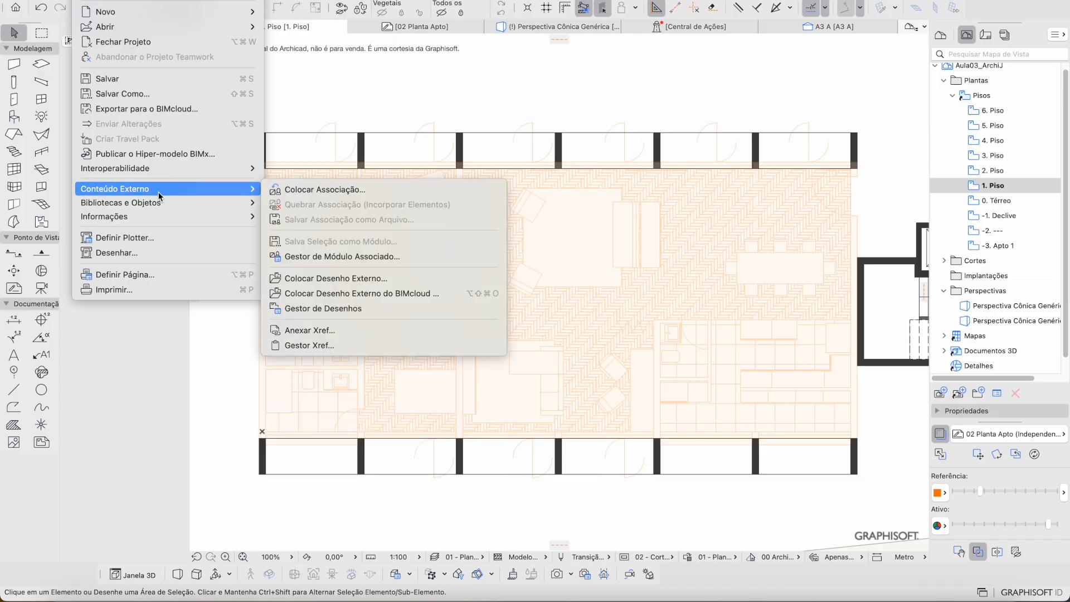
left_click(281, 189)
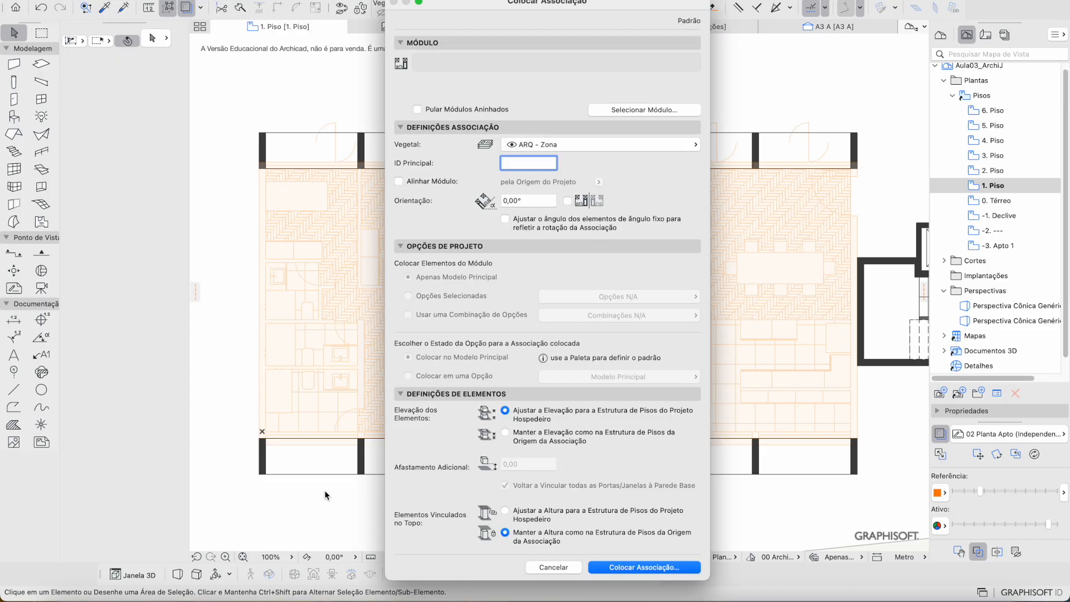
Step: Add Aula03_ArchiJ.pln from file as a new module, linking only the single story -3 Apto 1
left_click(614, 109)
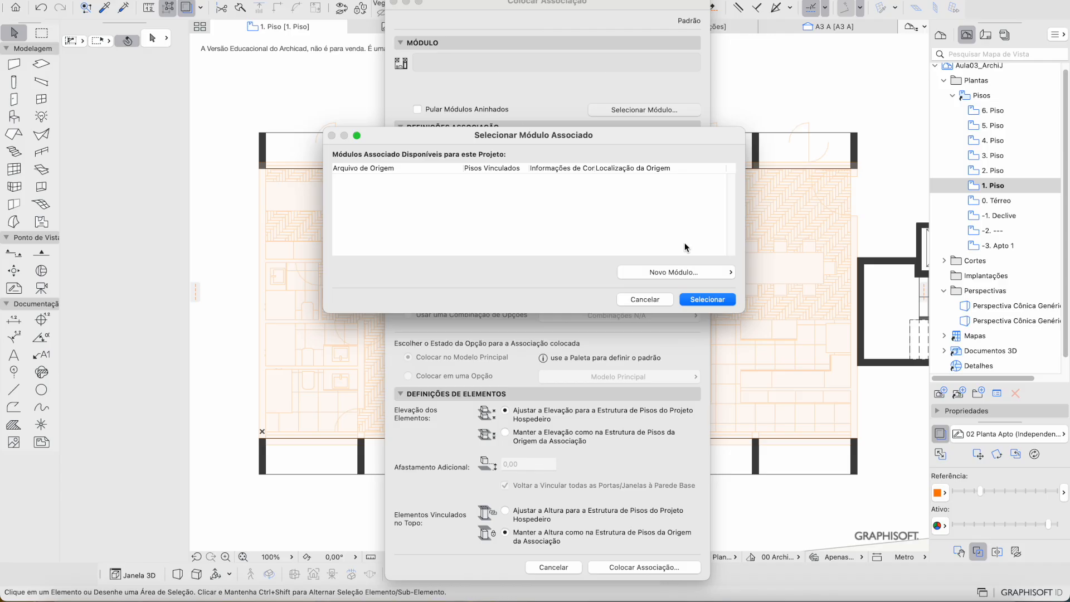
left_click(680, 272)
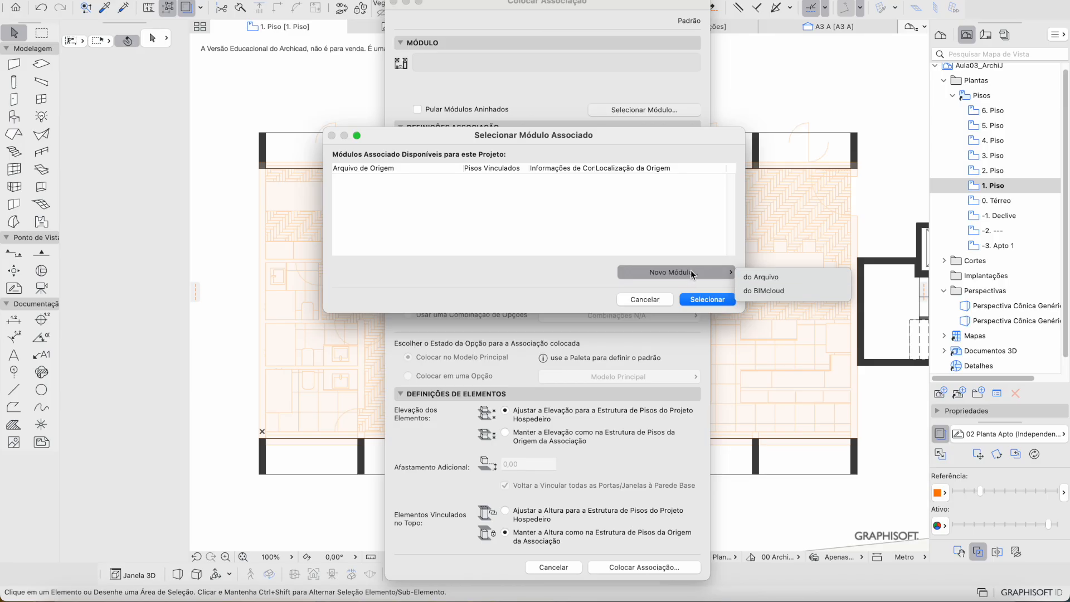
left_click(751, 277)
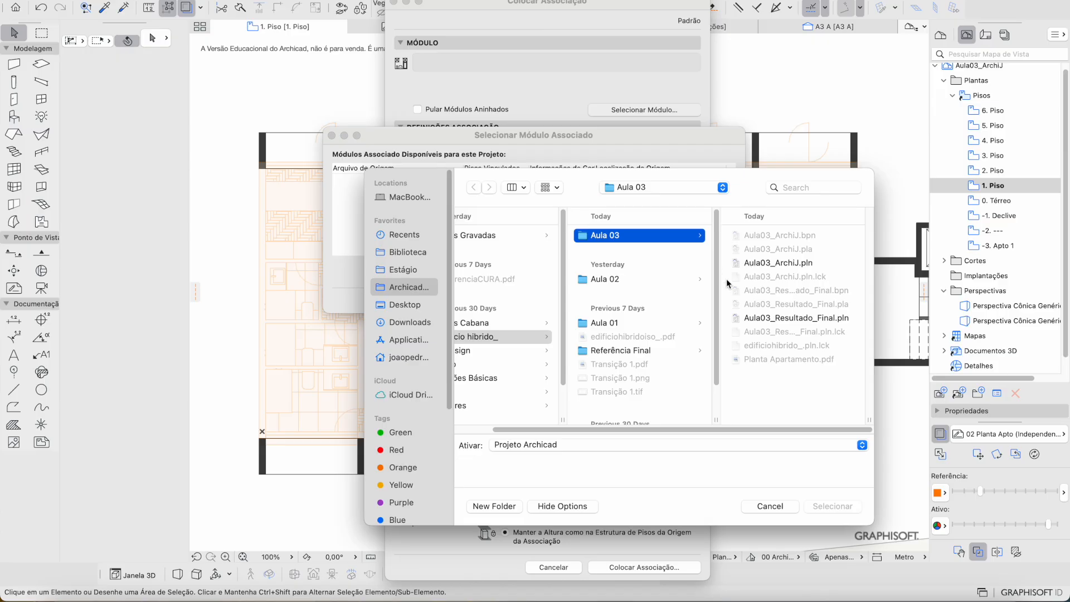
left_click(760, 266)
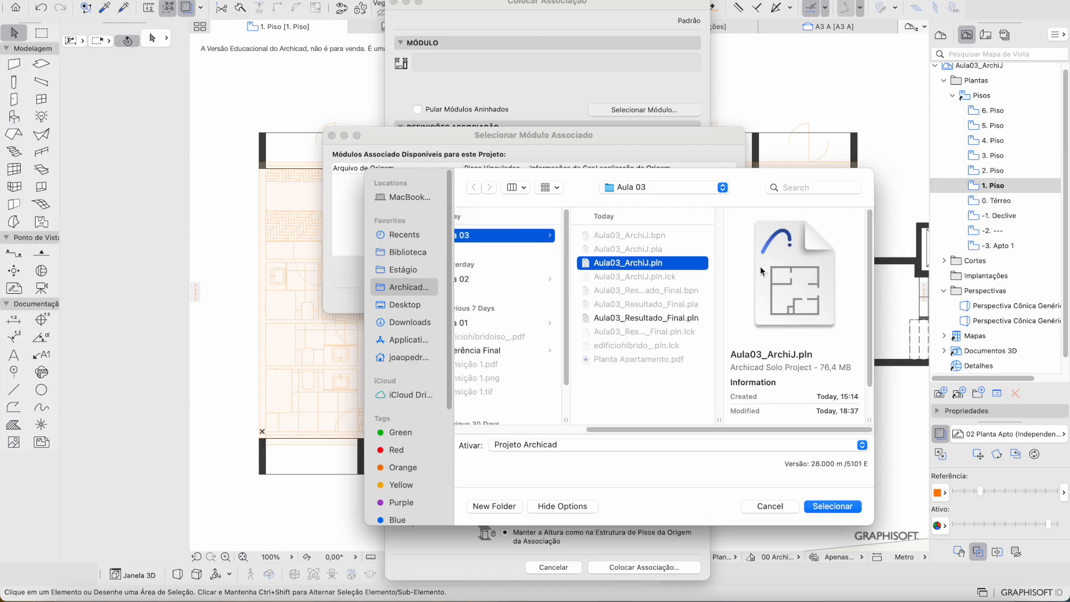
key("Return")
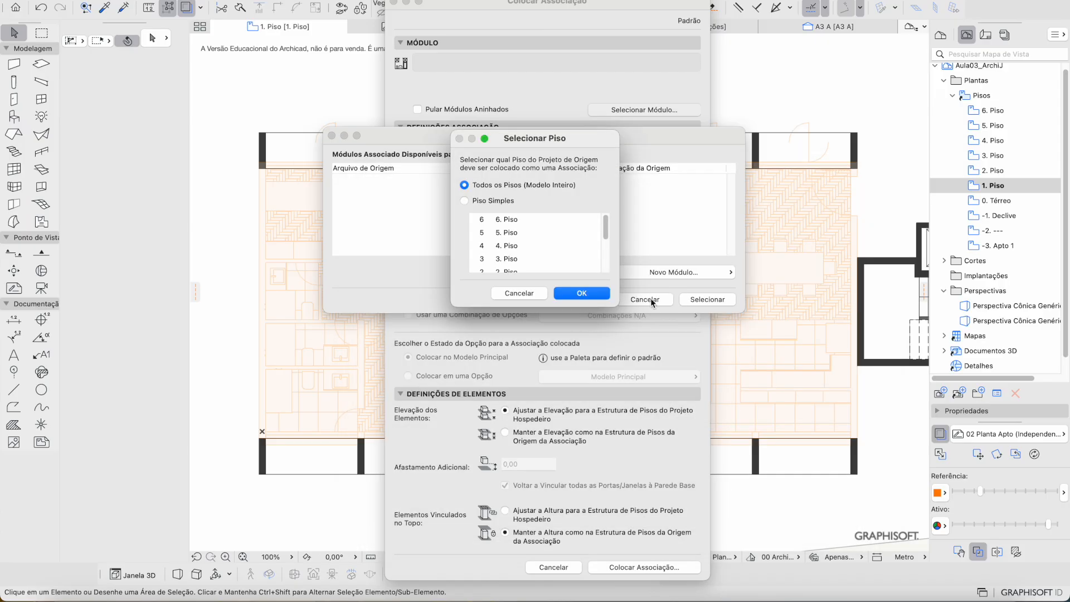
scroll(584, 242, "down", 5)
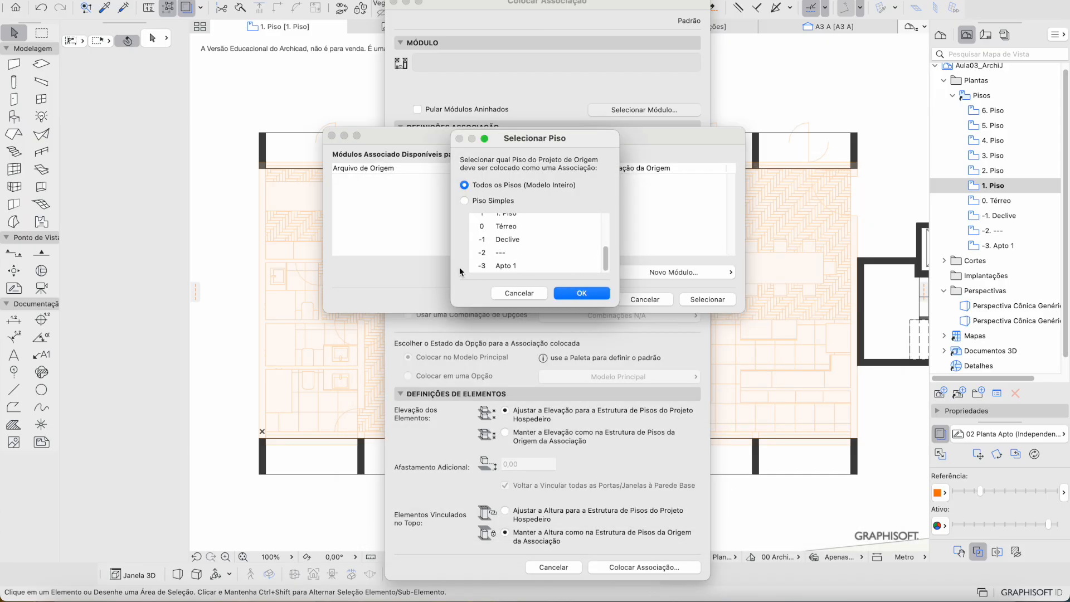
left_click(496, 266)
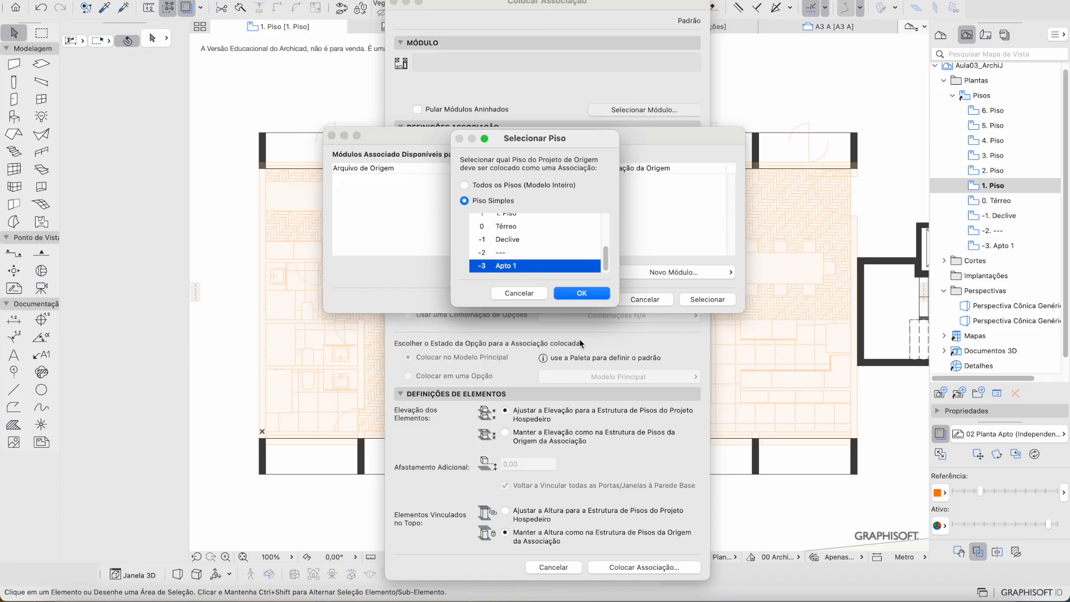
left_click(581, 293)
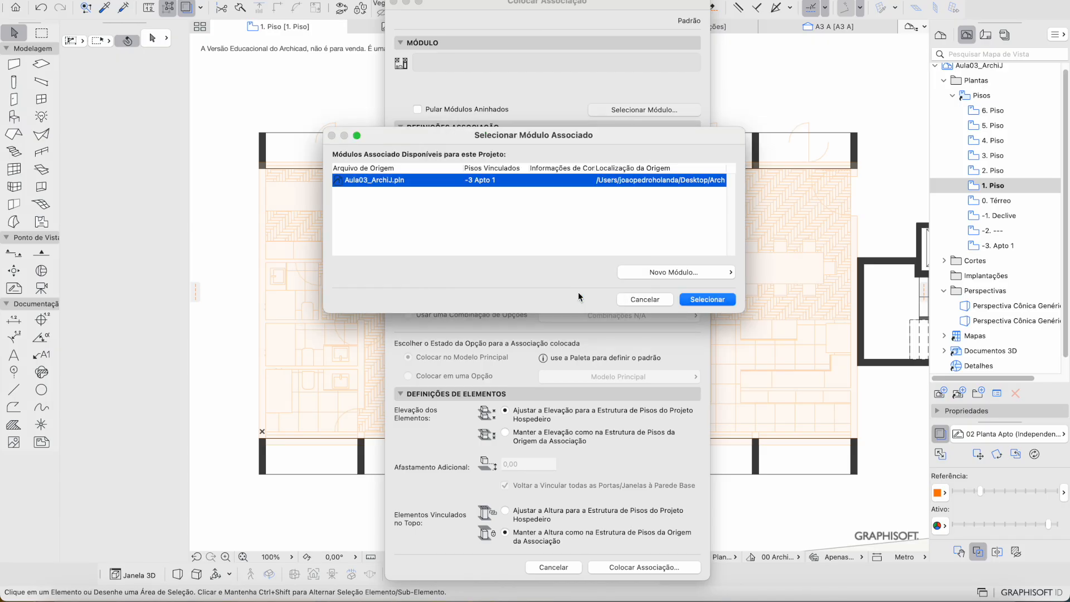
left_click(707, 300)
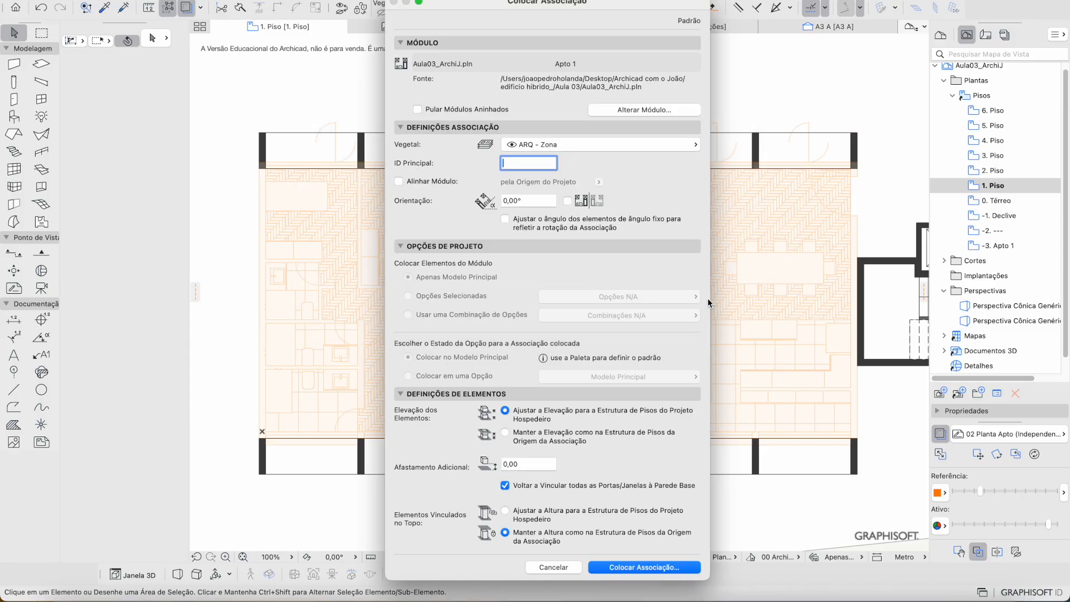
Step: Place the Aula03_ArchiJ.pln apartment hotlink on 1. Piso and deselect it
left_click(665, 570)
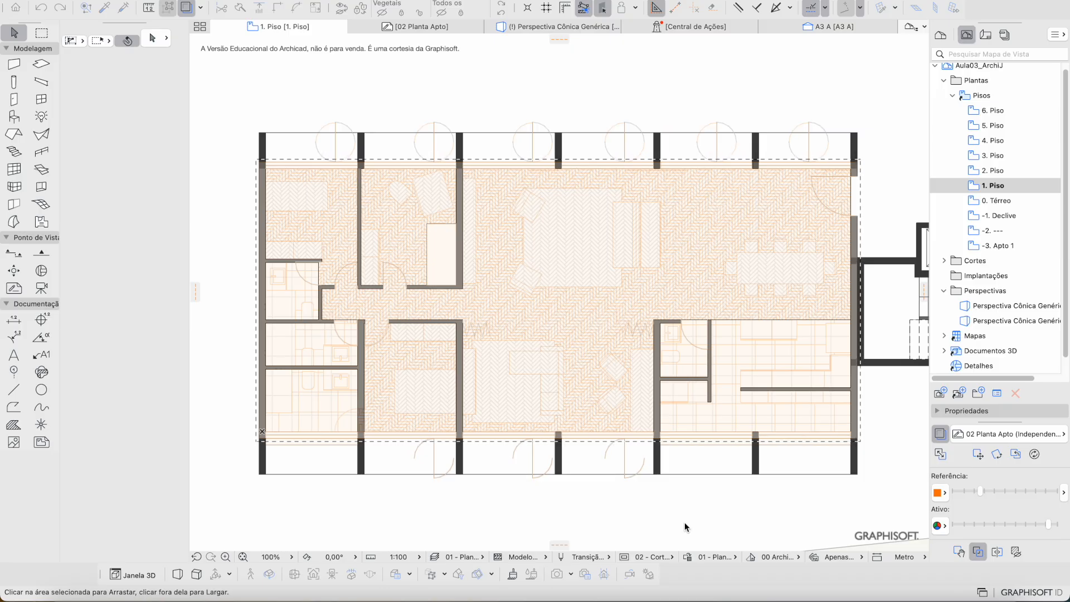
left_click(634, 518)
key("ctrl+Right")
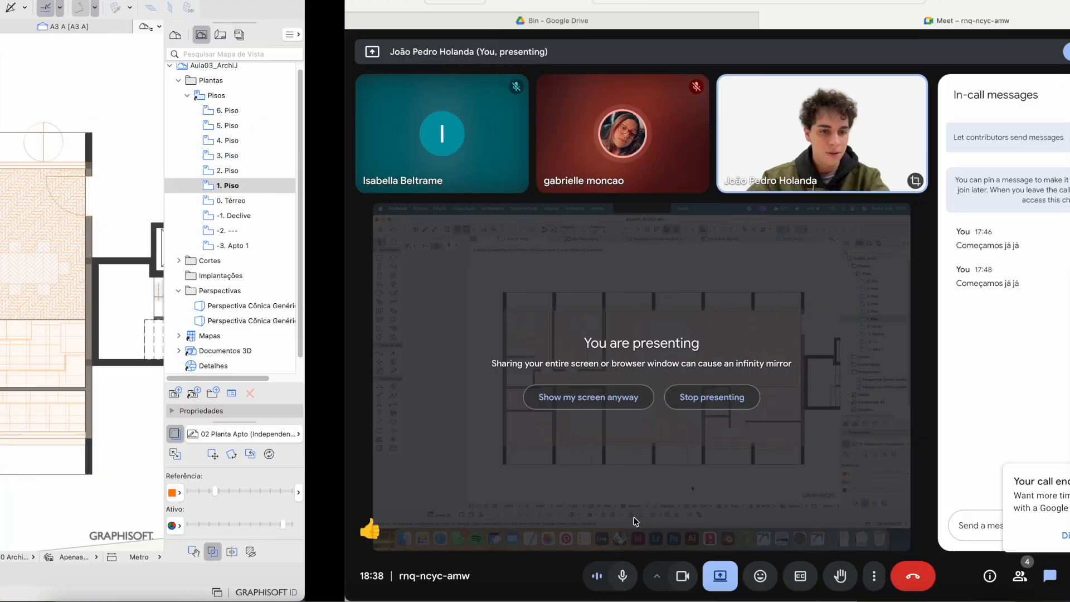
Step: Hide the 02 Planta Apto trace reference and test-select the apartment's floor slabs
key("ctrl+Left")
scroll(488, 360, "down", 6)
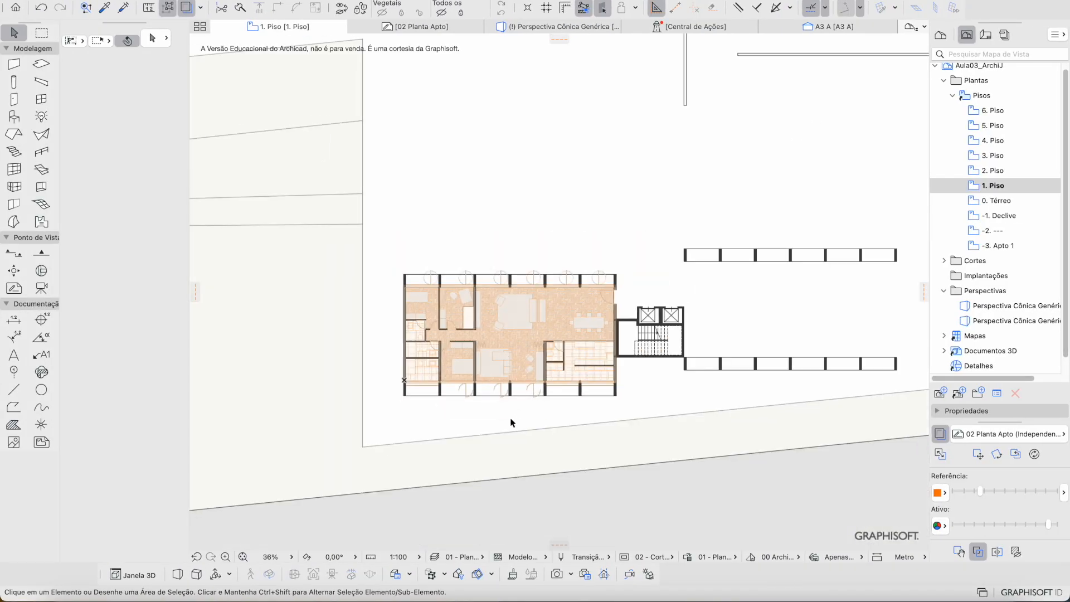
scroll(539, 354, "up", 3)
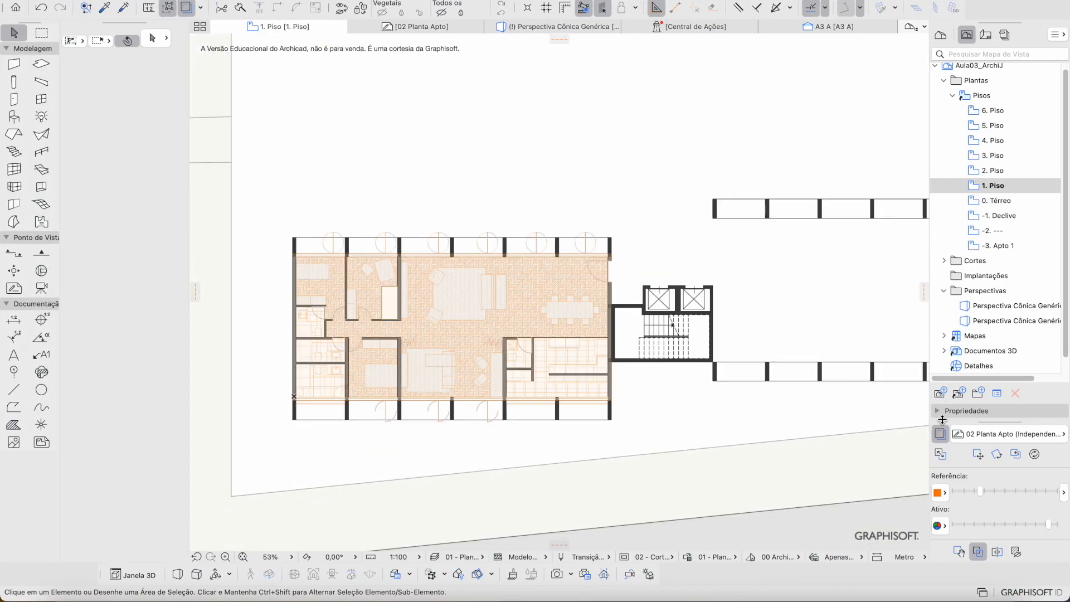
left_click(940, 434)
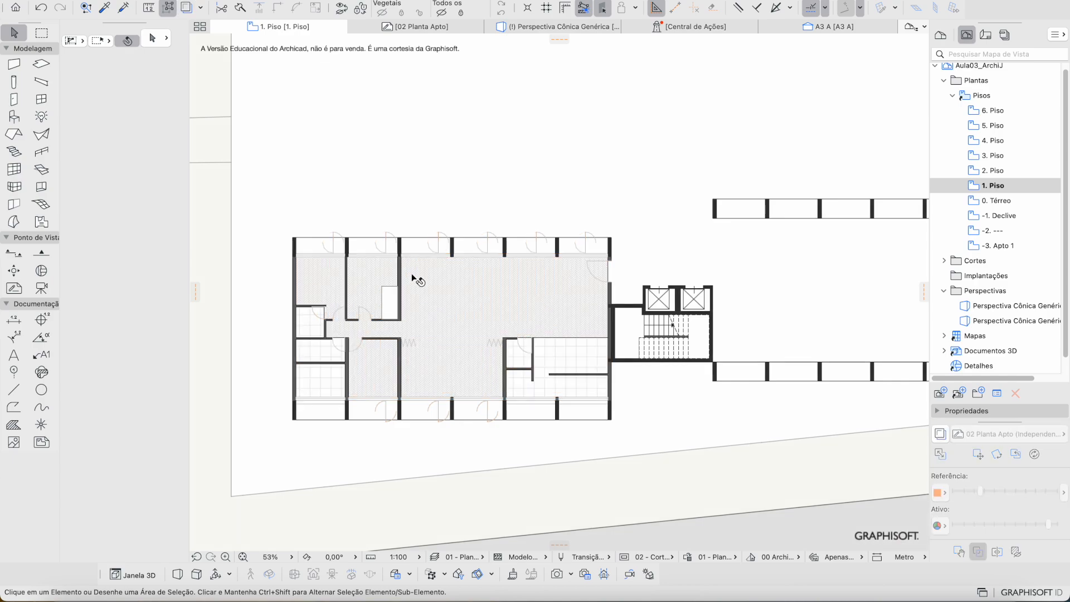
scroll(411, 273, "up", 5)
left_click(458, 301)
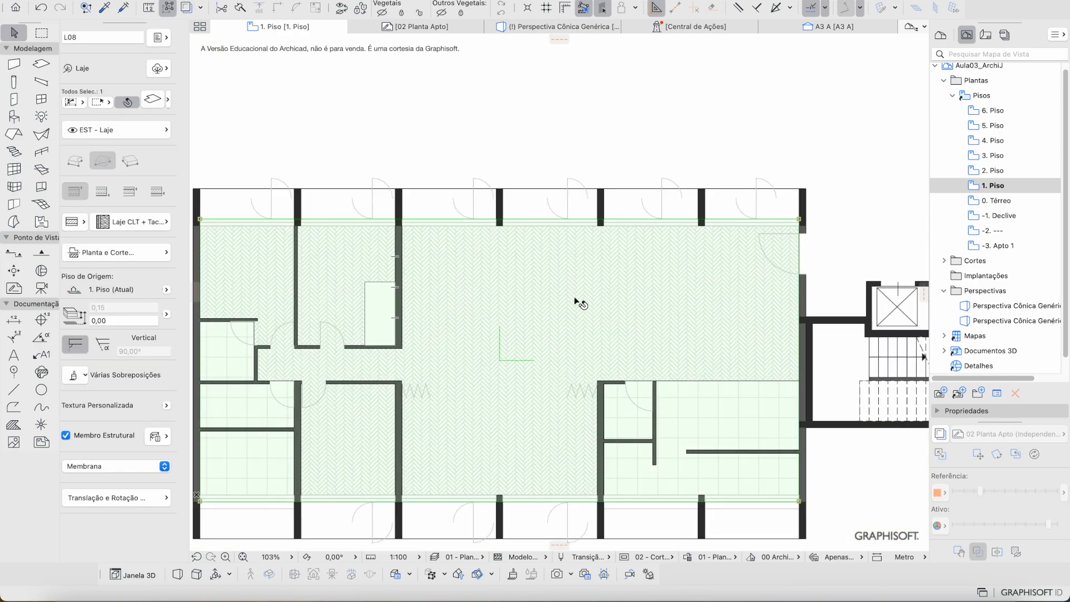
scroll(580, 303, "down", 1)
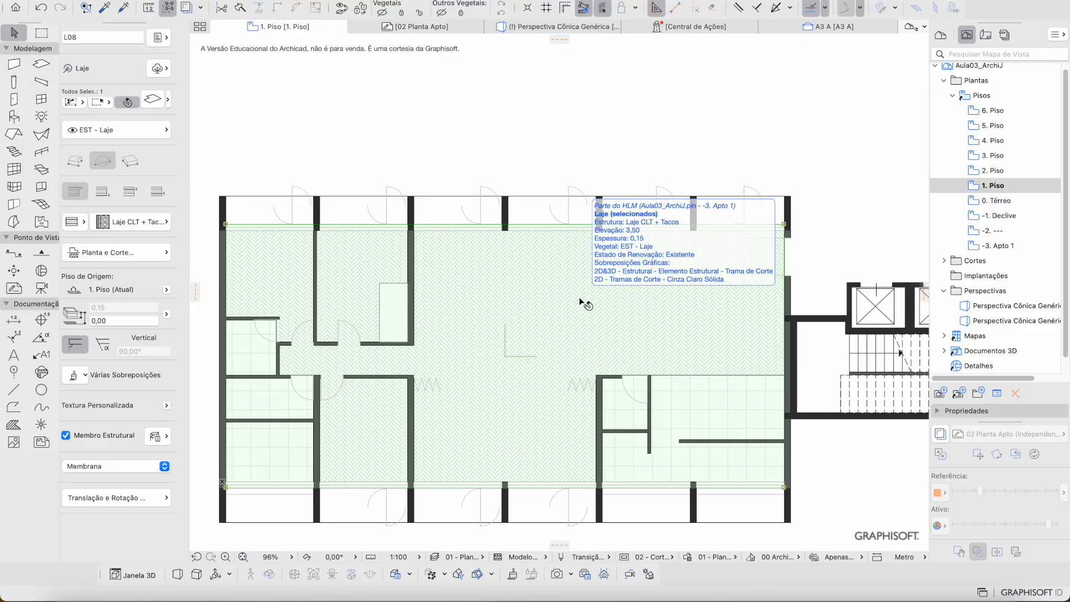
left_click(217, 89)
middle_click_drag(390, 204, 455, 164)
left_click(379, 211)
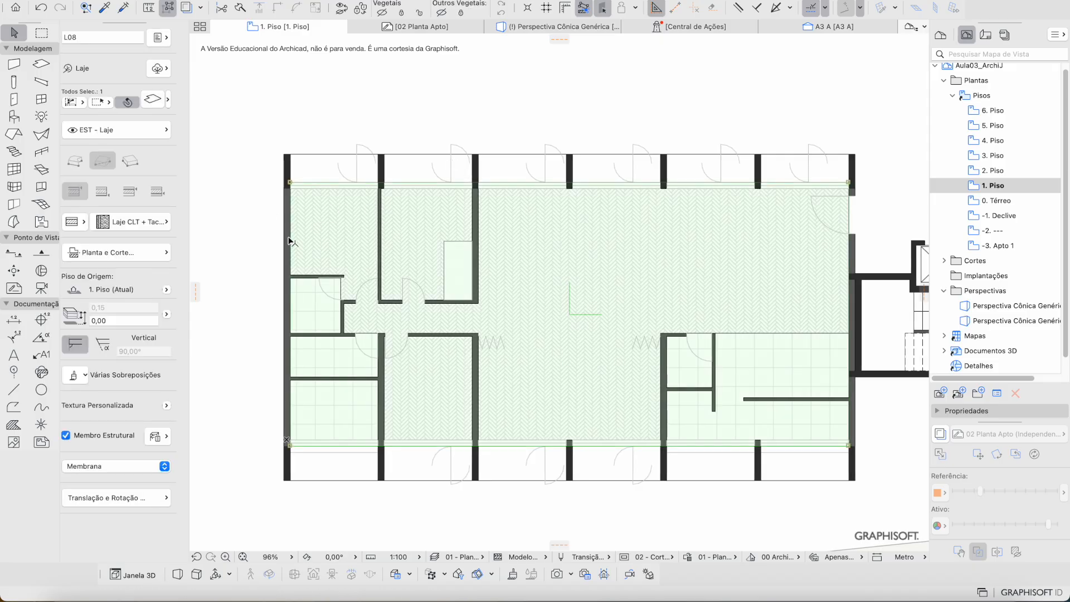
key("Escape")
left_click(299, 316)
key("Escape")
Step: With Suspend Groups off, copy the whole apartment group to the wall corner beyond the stair core
left_click(170, 7)
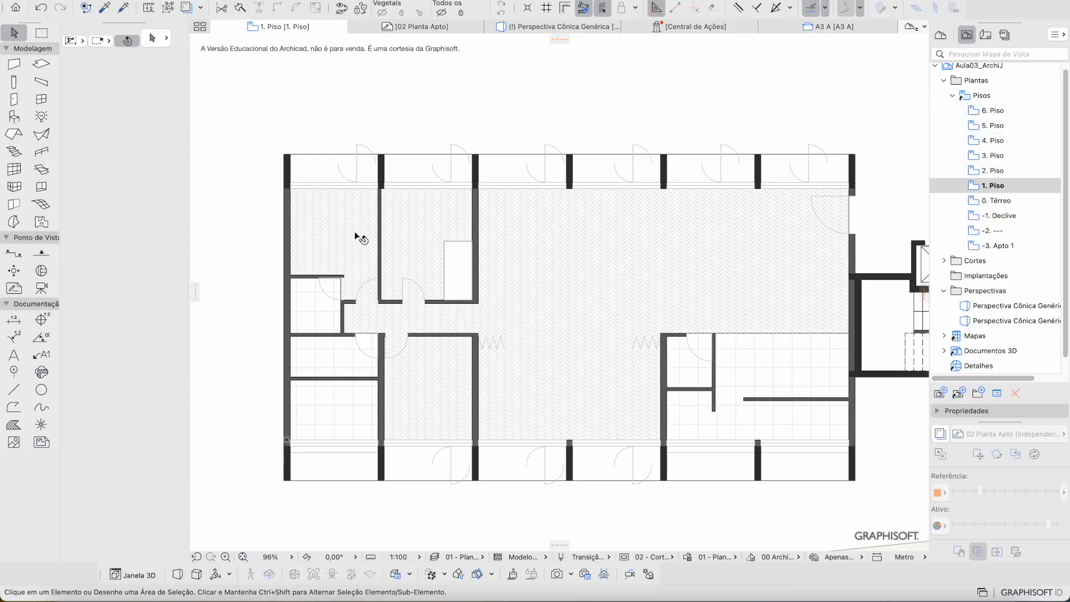
left_click(357, 234)
scroll(734, 232, "right", 5)
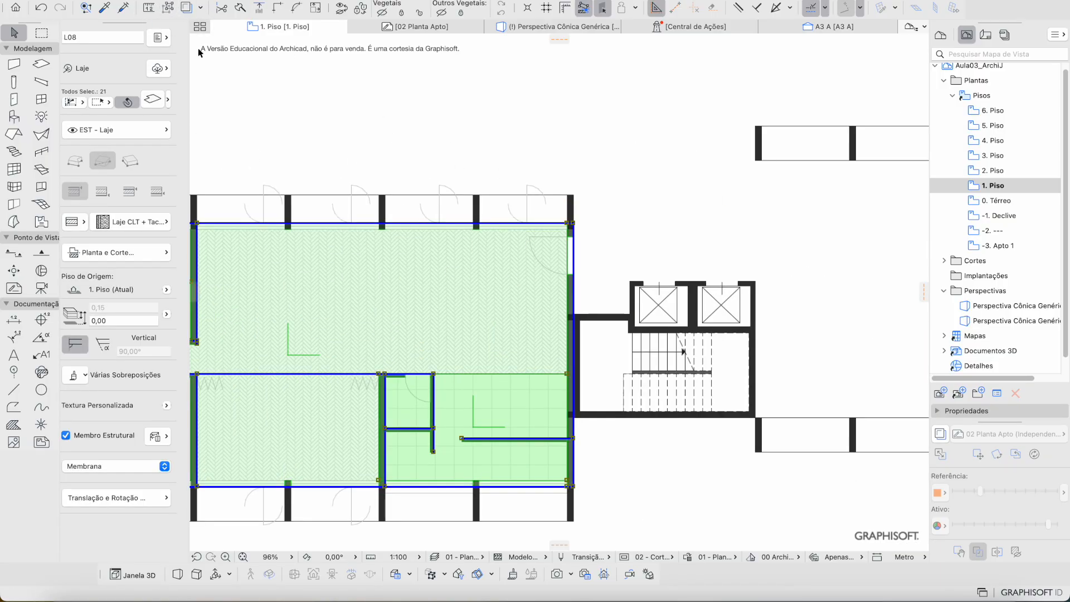
scroll(573, 231, "up", 3)
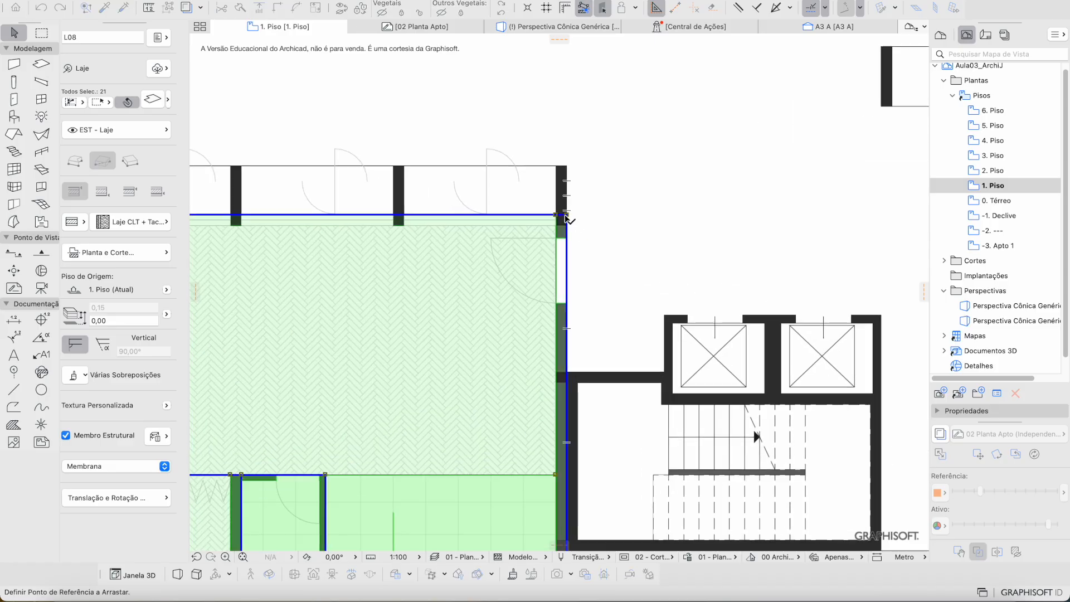
left_click(566, 166)
scroll(666, 167, "down", 5)
middle_click_drag(667, 167, 415, 193)
middle_click_drag(778, 188, 448, 234)
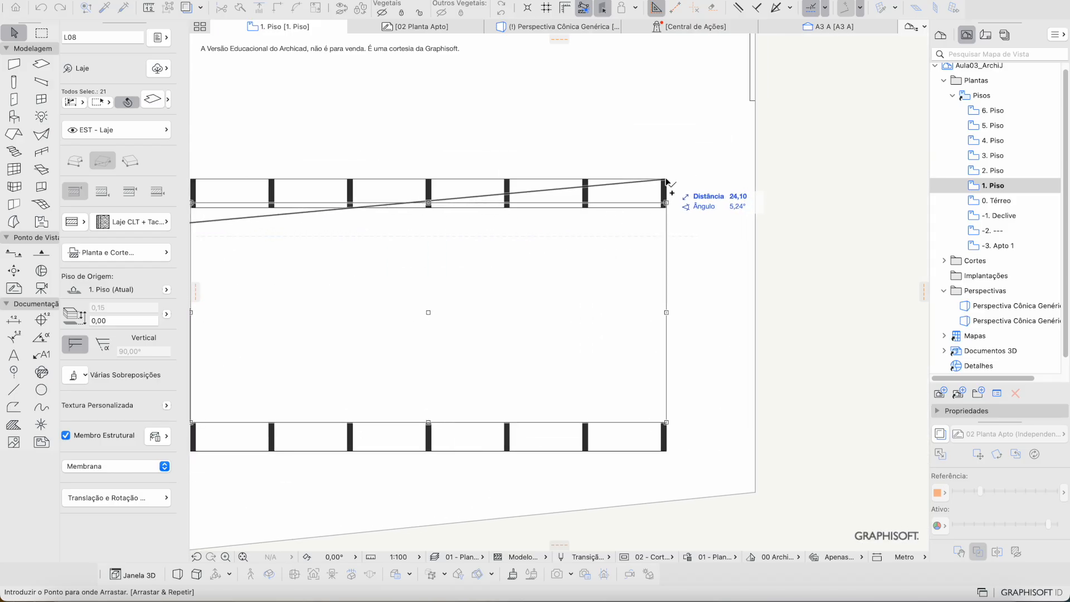
left_click(667, 179)
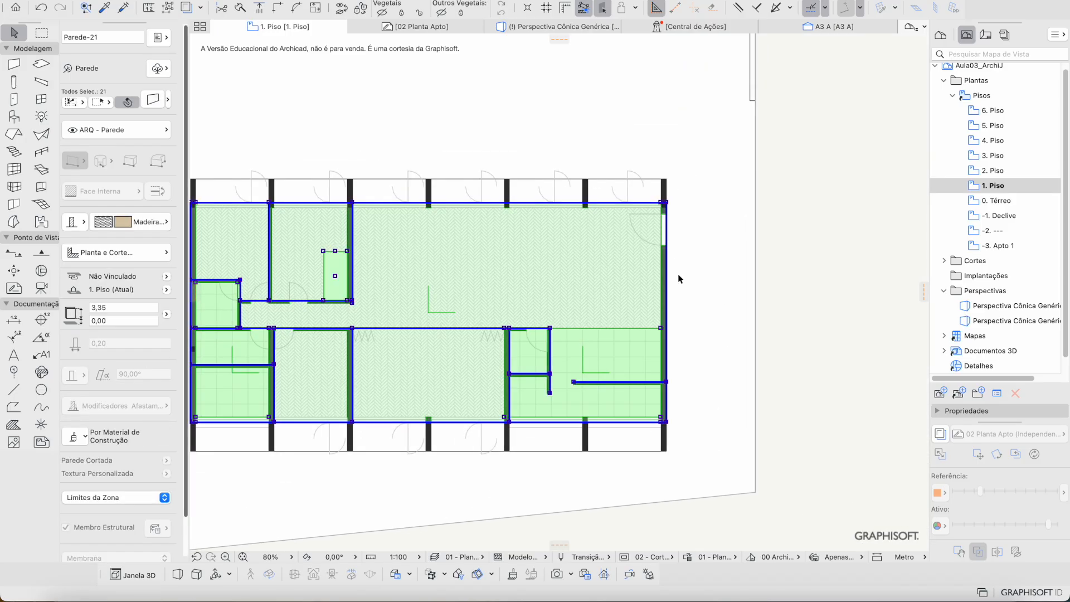
scroll(675, 234, "up", 3)
scroll(664, 172, "down", 3)
scroll(666, 389, "up", 6)
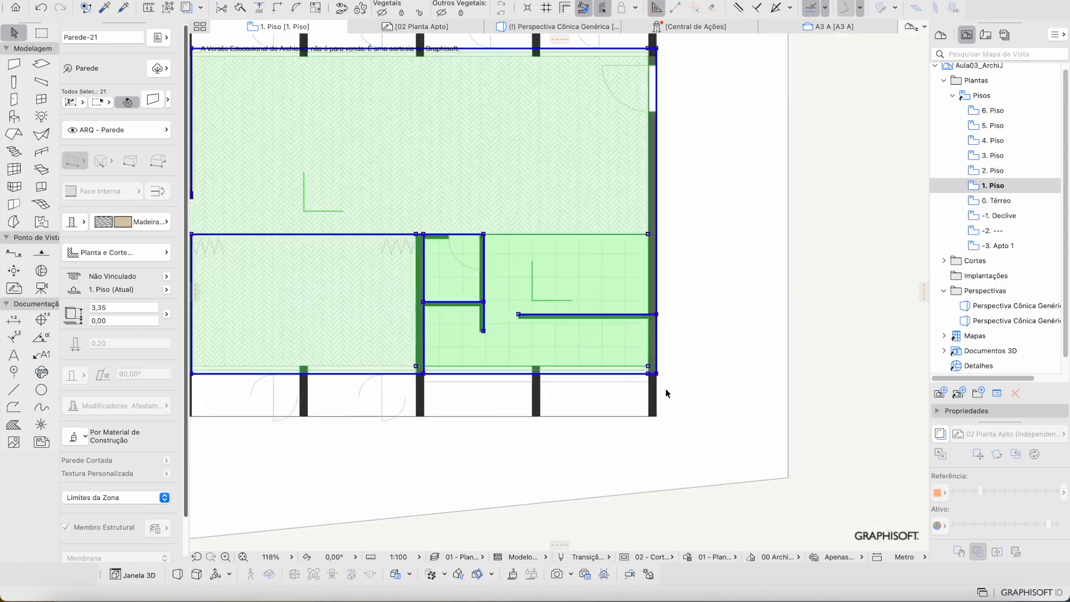
Step: Attempt a further move to the lower wall corner, undo it and clear the selection
key("ctrl+d")
left_click(589, 326)
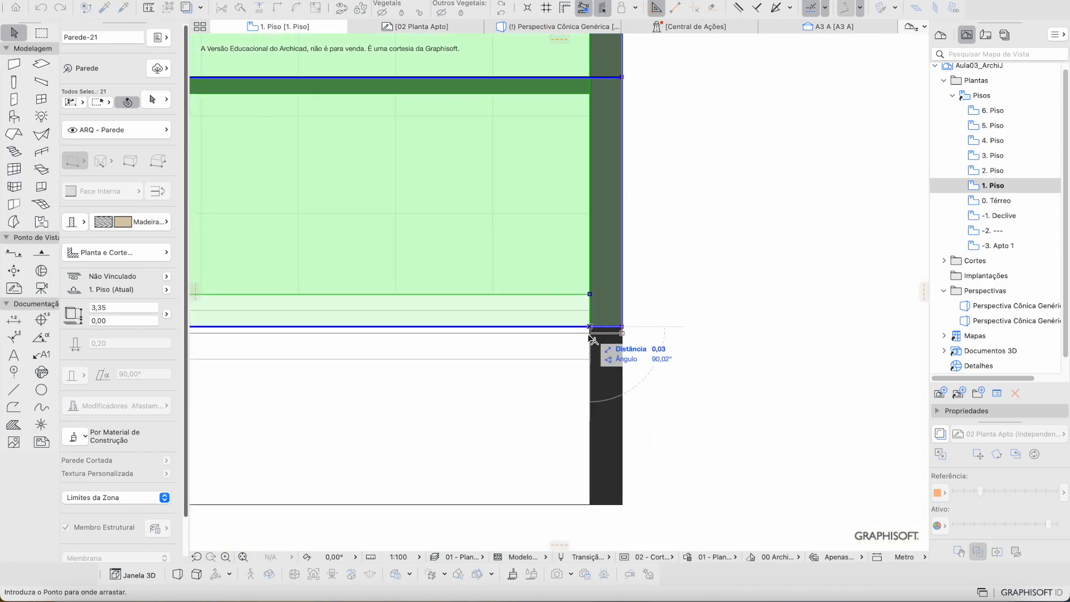
left_click(591, 365)
scroll(588, 342, "down", 9)
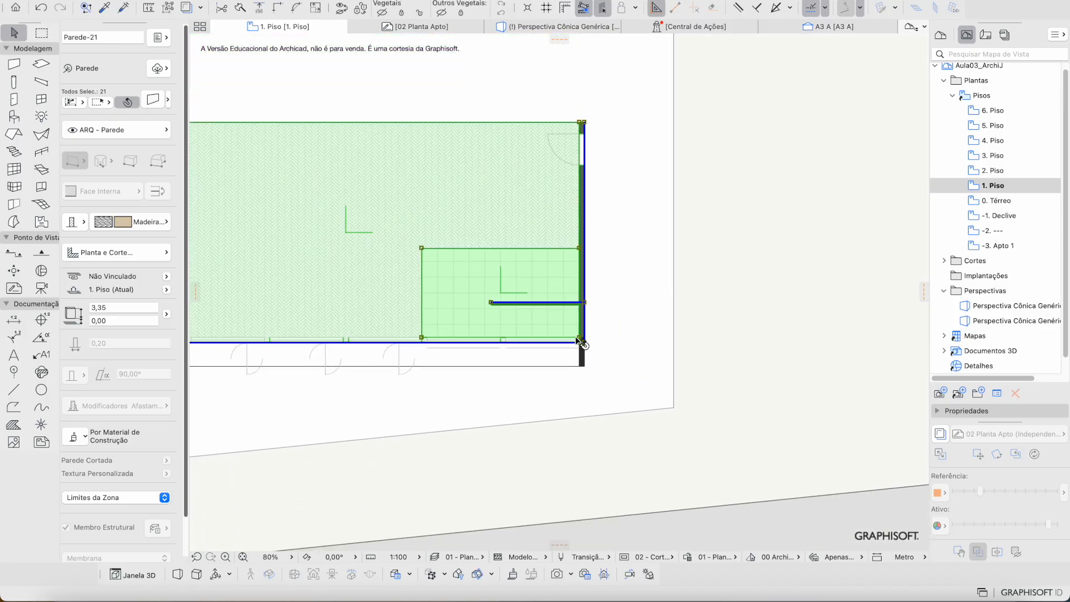
scroll(510, 346, "up", 1)
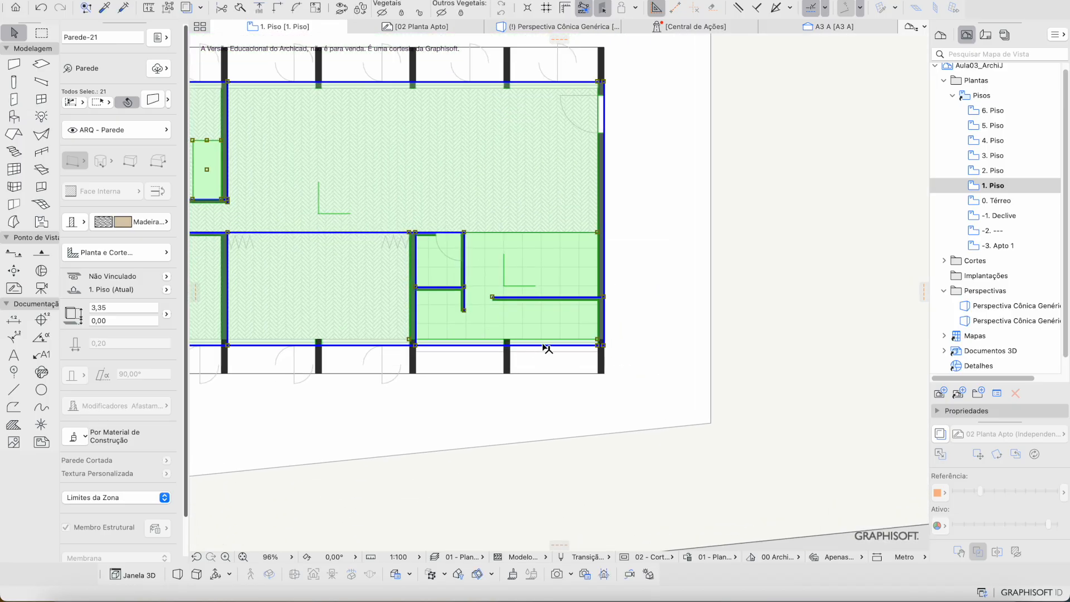
scroll(547, 348, "left", 5)
key("super+z")
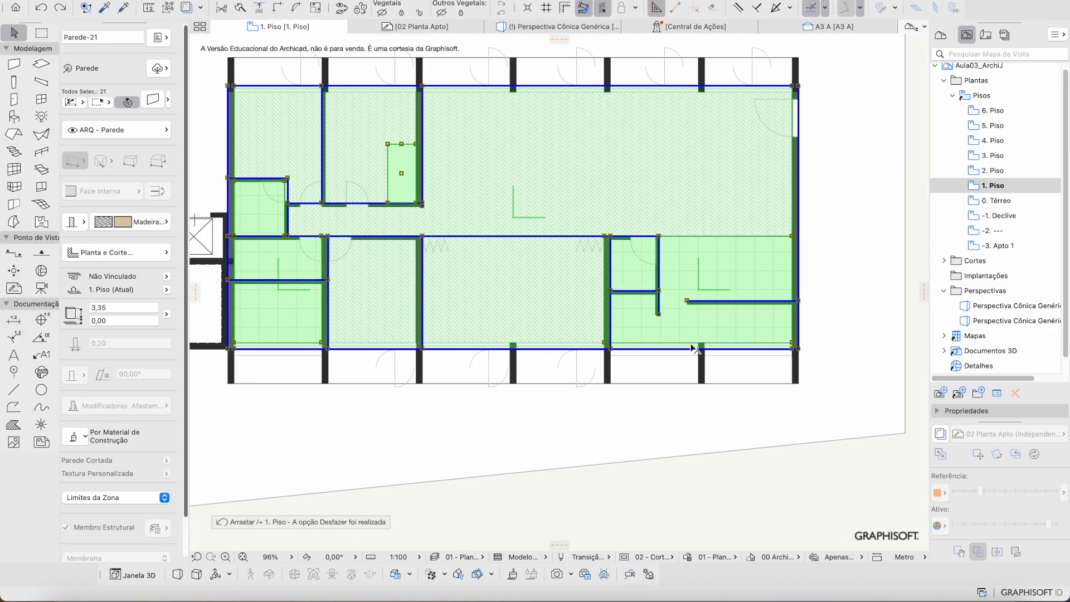
scroll(591, 329, "left", 3)
key("Escape")
scroll(643, 287, "down", 4)
scroll(642, 287, "up", 2)
Step: Select the right-wing apartment copy beside the stair core
left_click(465, 281)
left_click(738, 225)
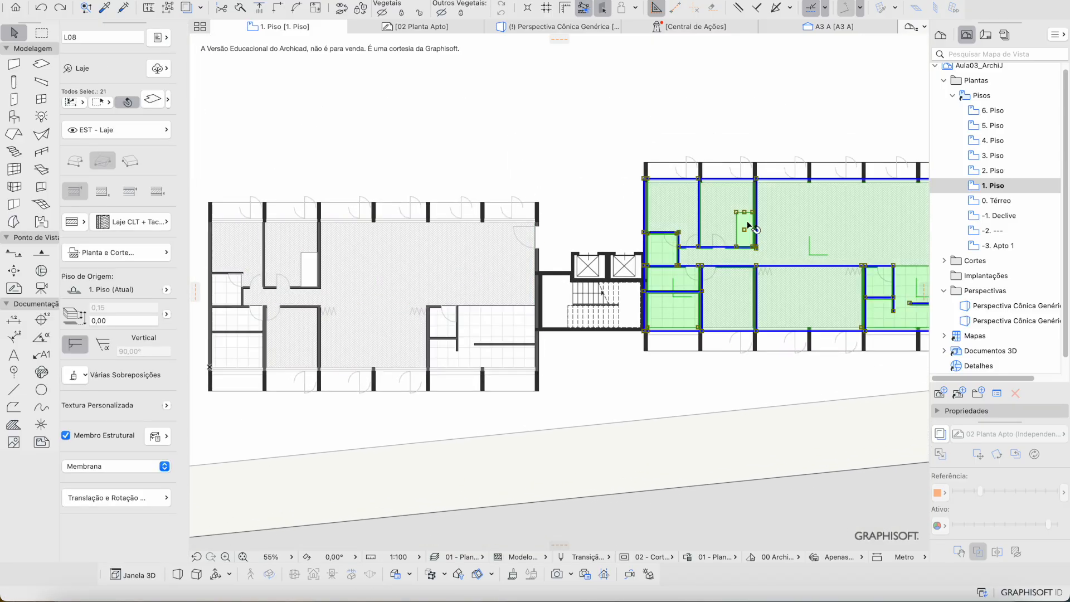
middle_click_drag(844, 230, 605, 262)
key("Escape")
middle_click_drag(548, 238, 678, 200)
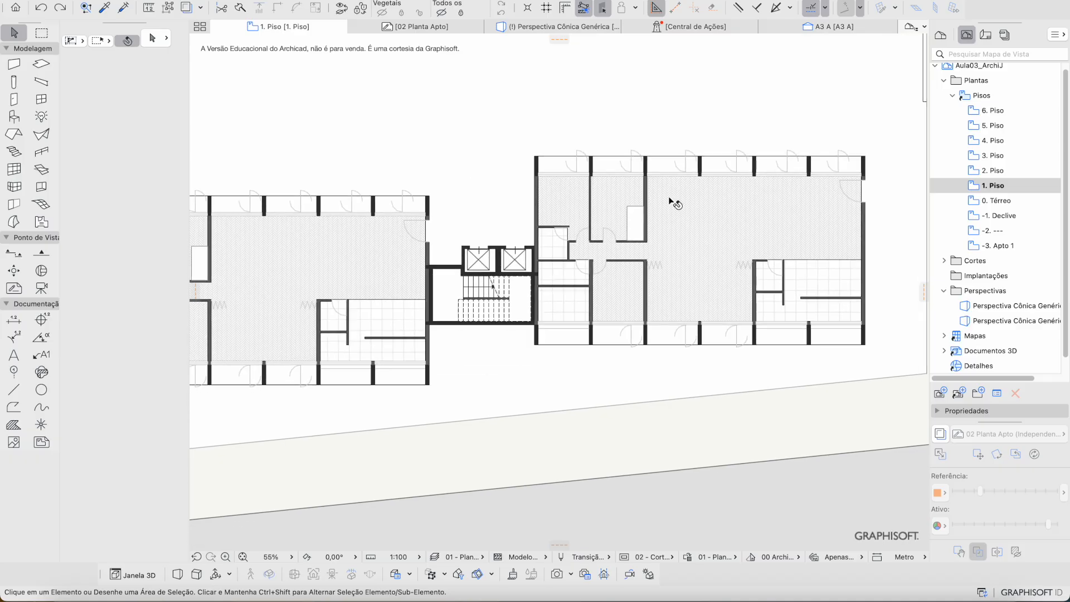
left_click(704, 225)
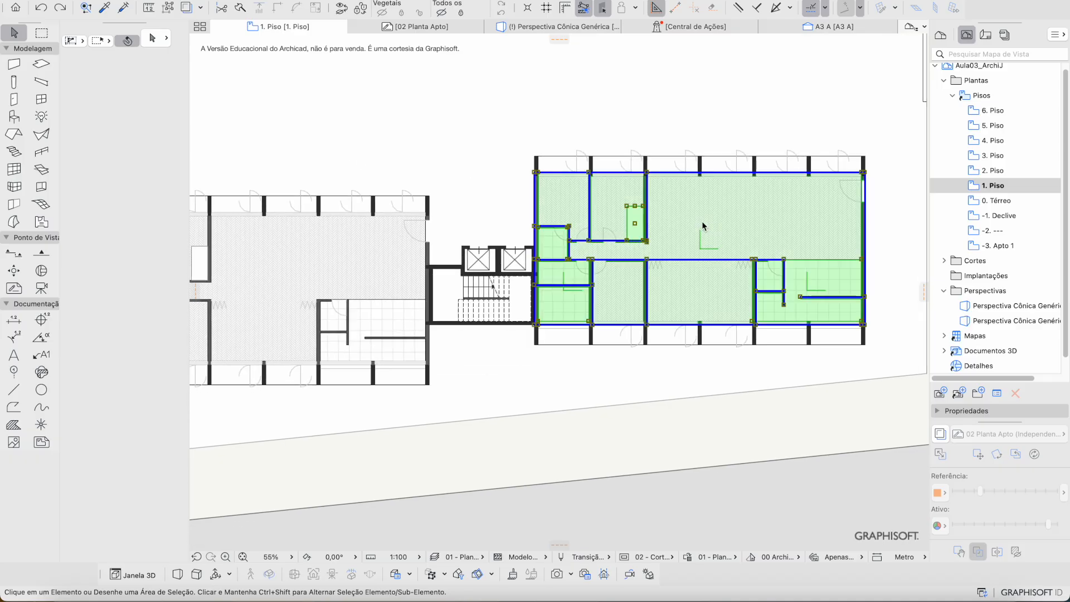
scroll(705, 165, "up", 5)
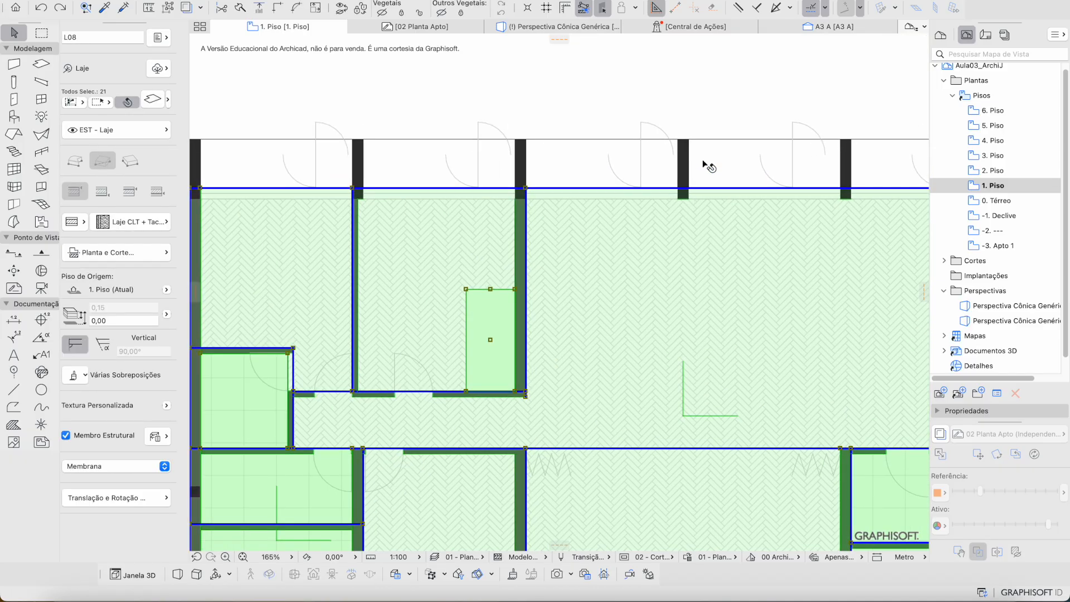
scroll(549, 209, "down", 3)
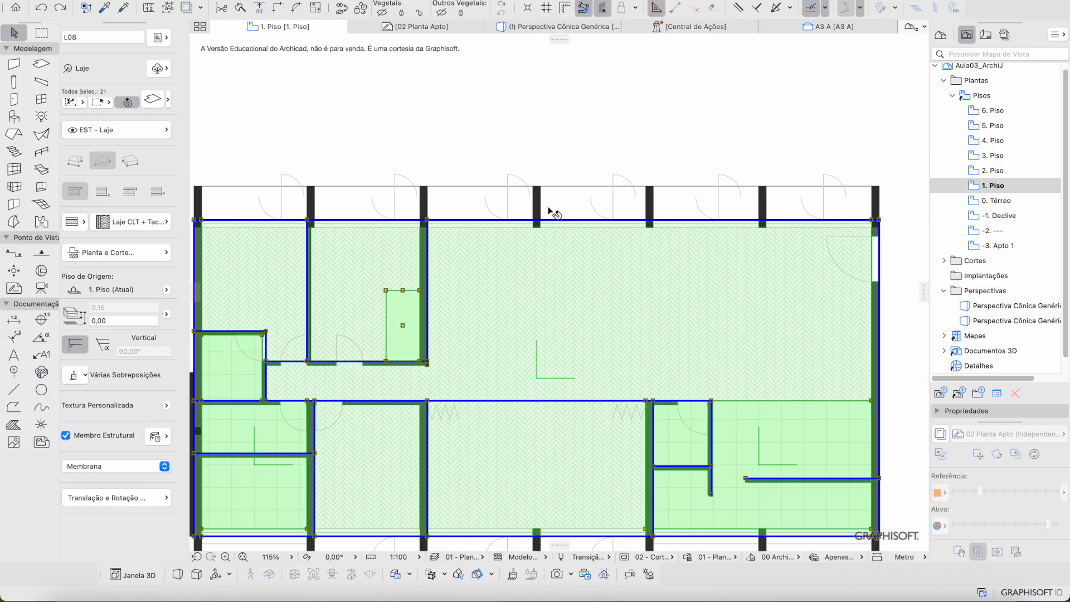
Step: Mirror its slabs across a two-point vertical axis, then deselect and pan to show both blocks
key("super+m")
scroll(543, 206, "down", 1)
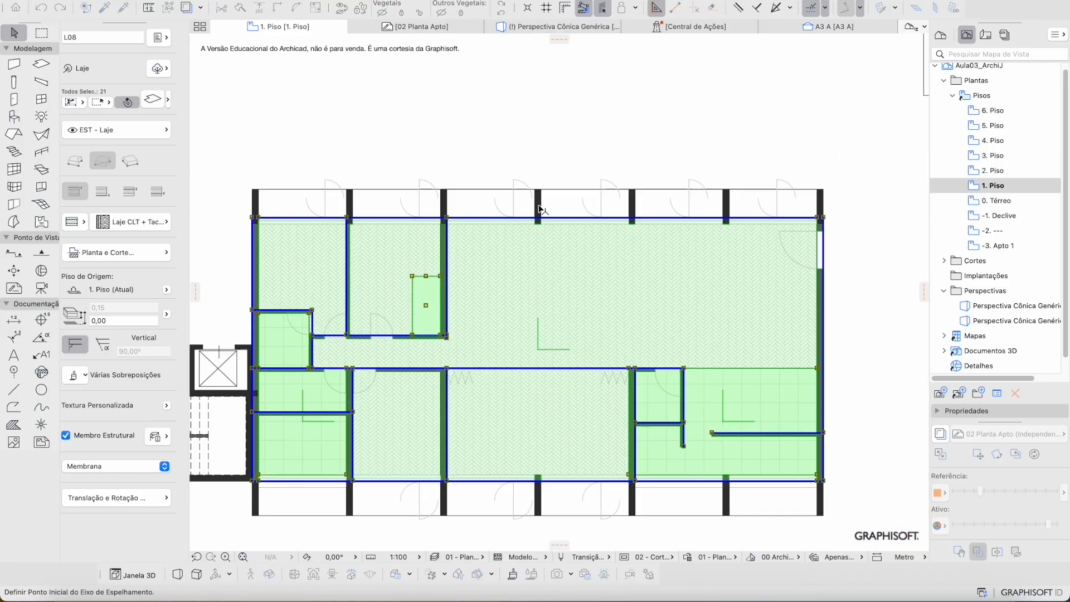
left_click(538, 204)
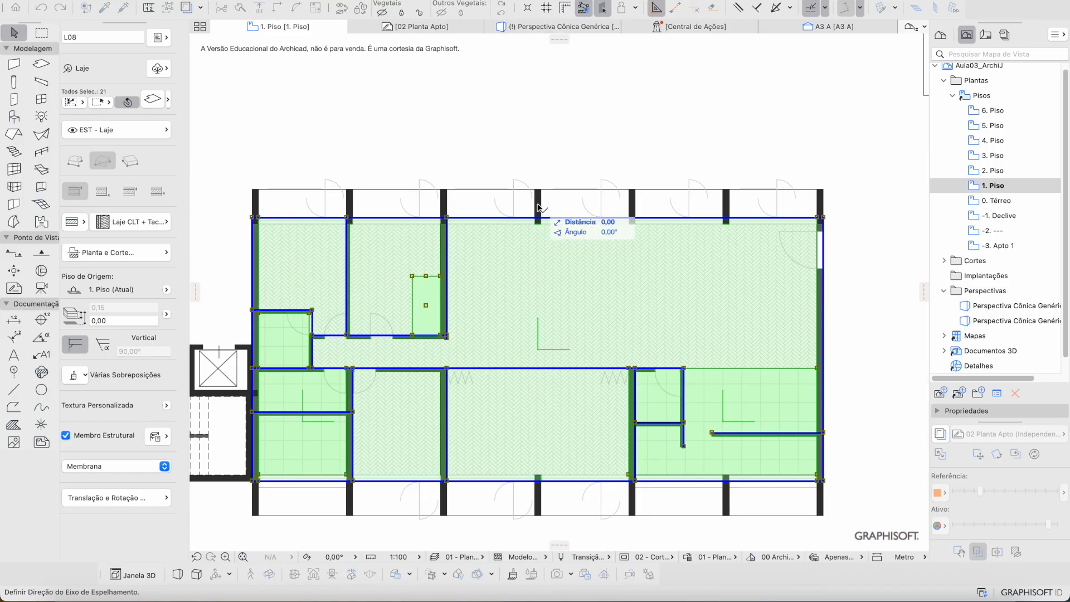
left_click(548, 135)
middle_click_drag(478, 263, 676, 239)
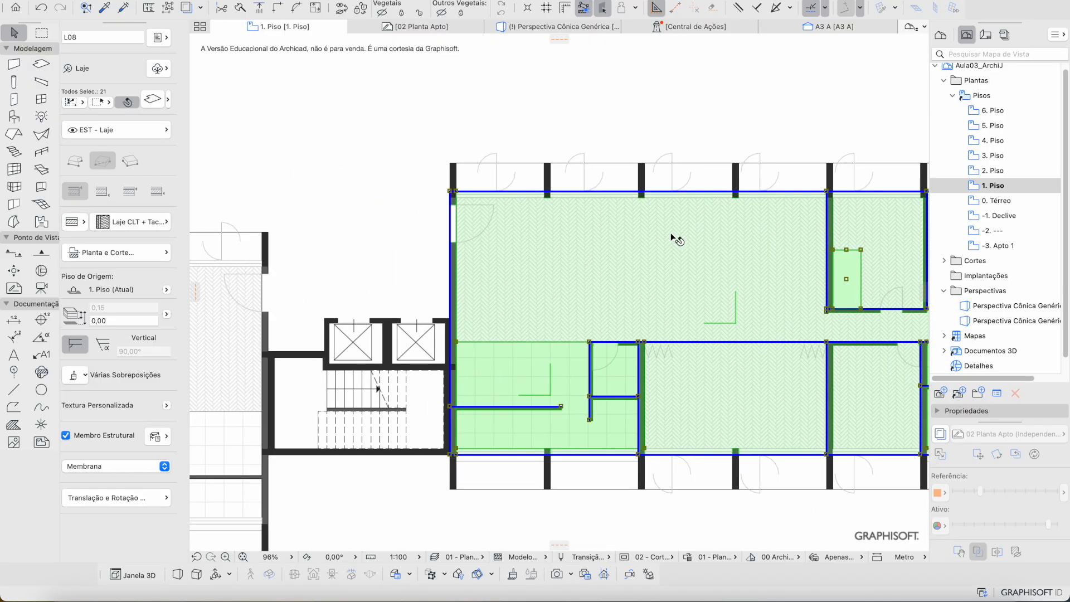
scroll(616, 288, "down", 3)
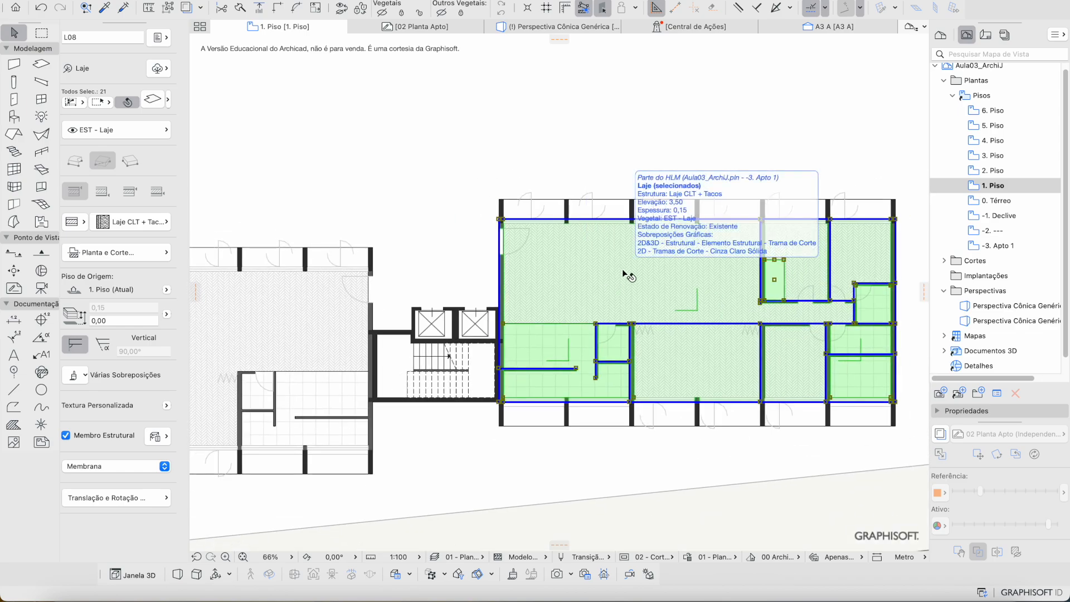
left_click(474, 136)
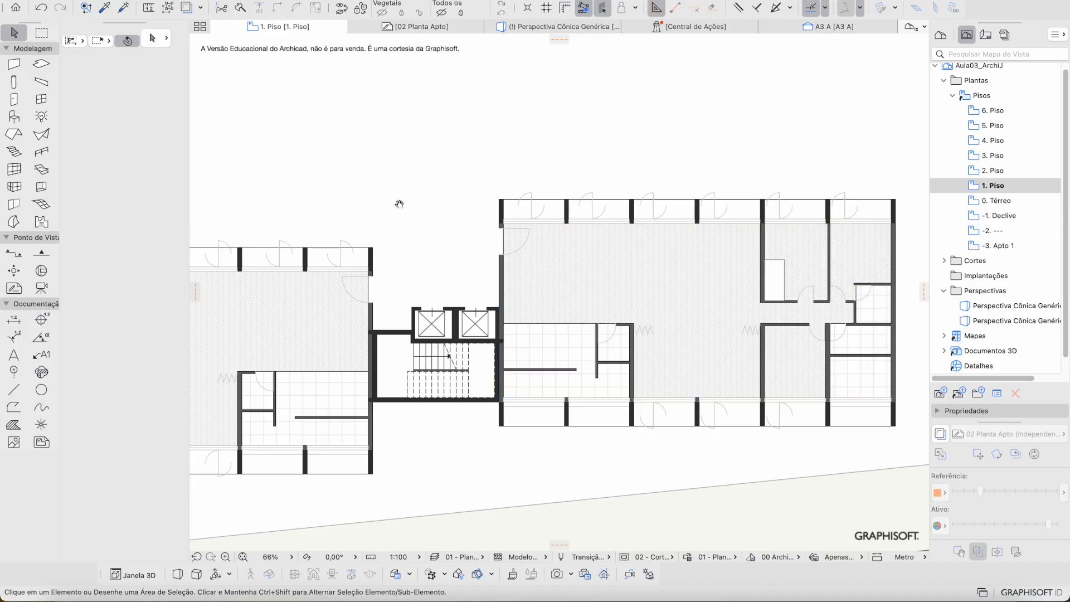
middle_click_drag(397, 203, 500, 192)
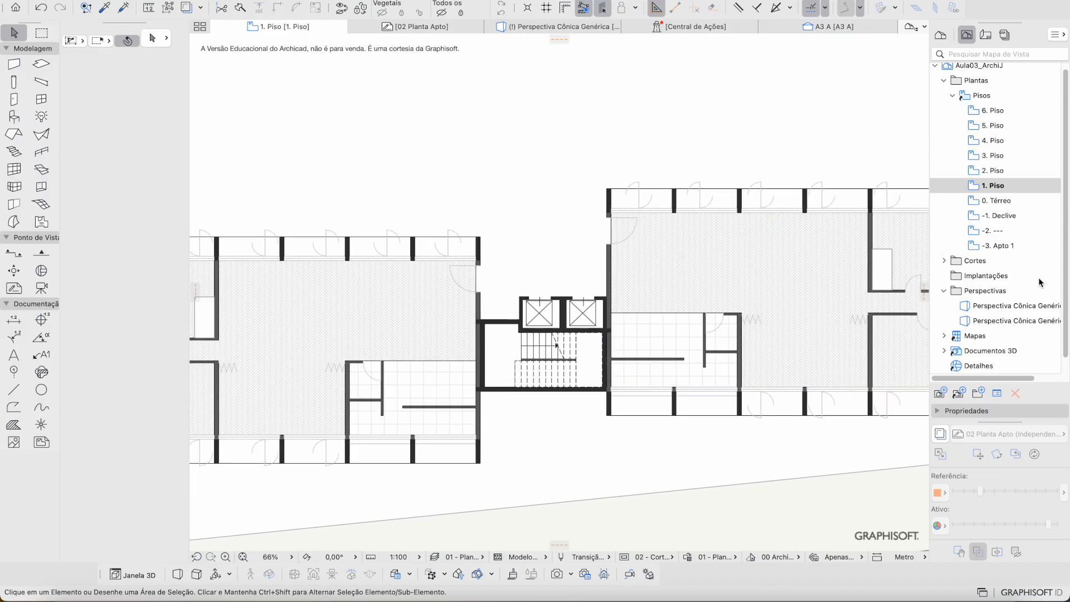
Step: Open the Perspectiva Cônica Genérica 3D view and select the pivoting shutters of both blocks
double_click(983, 307)
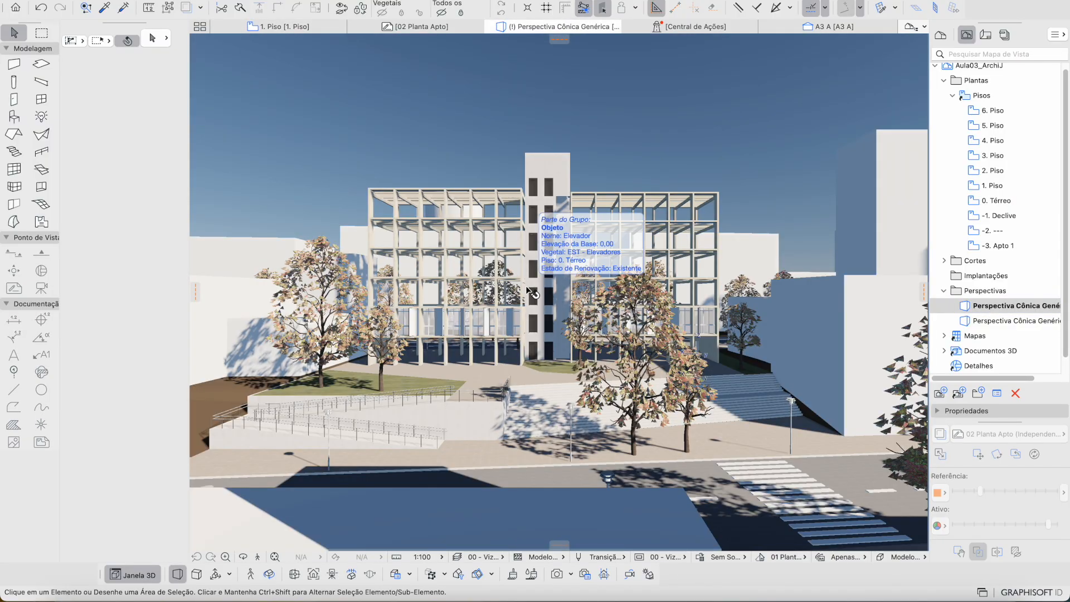
scroll(533, 292, "up", 5)
middle_click_drag(535, 309, 507, 349, "shift")
left_click(535, 384)
key("Escape")
left_click(499, 350)
left_click(671, 341, "shift")
middle_click_drag(674, 343, 521, 354, "shift")
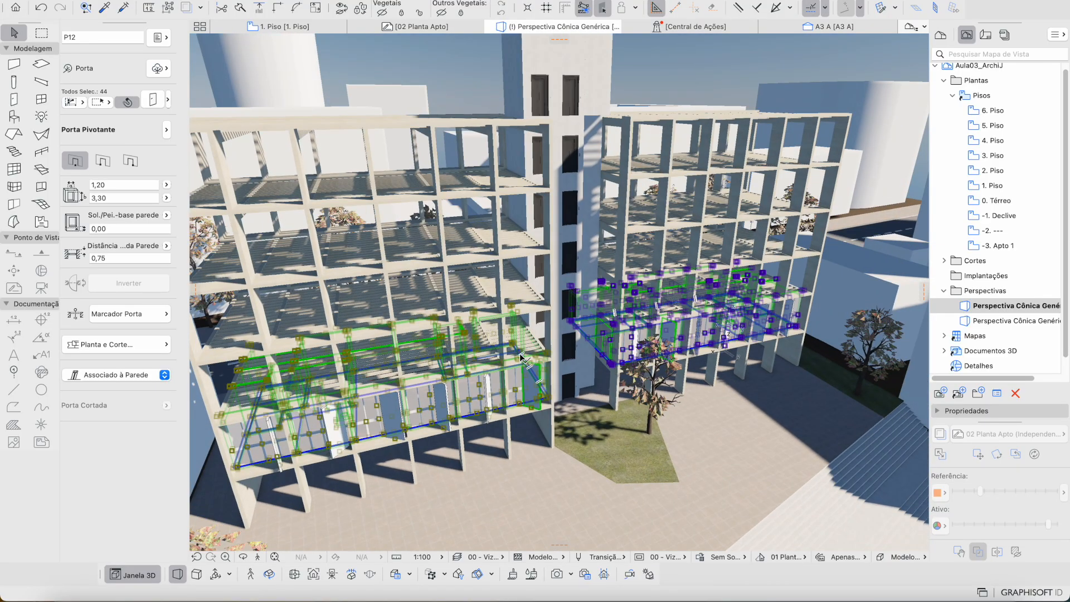
Step: Set Multiplicar to Elevar with Definir Piso de Origem pela Elevação ticked, and confirm
key("super+u")
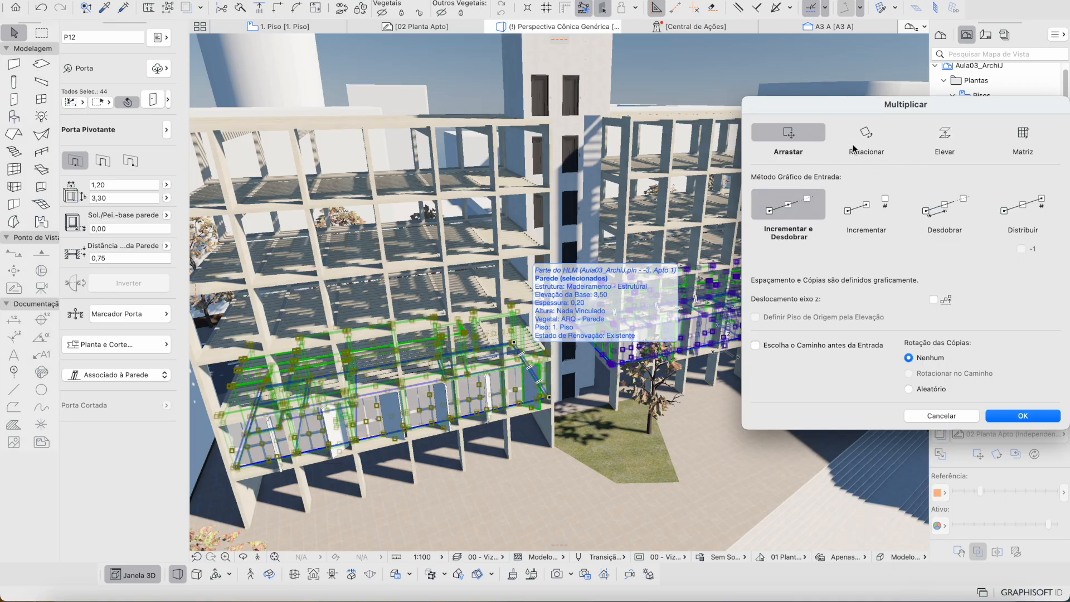
key("Return")
key("super+u")
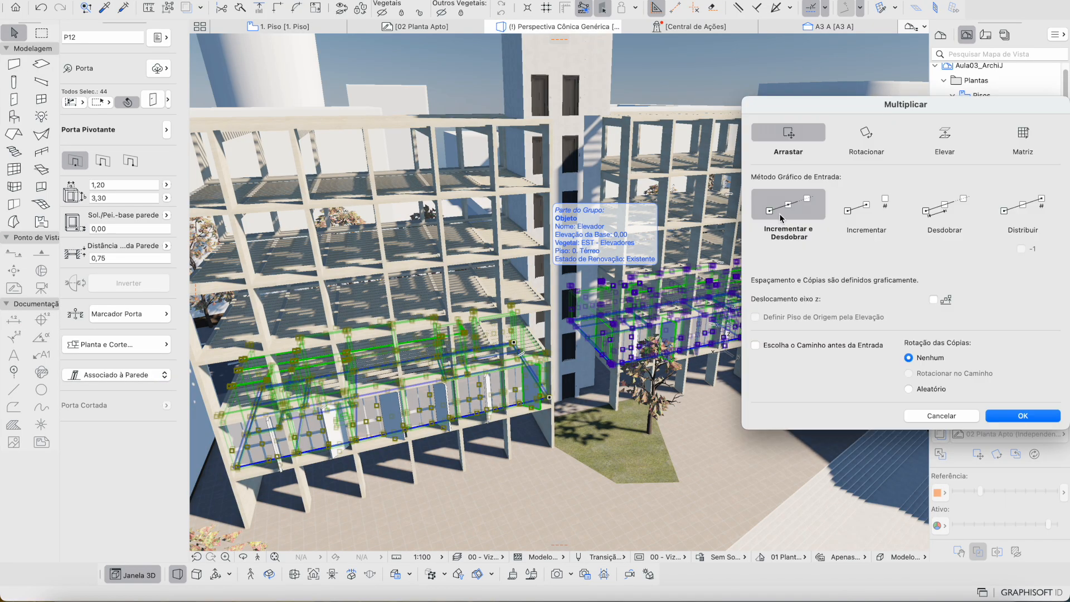
left_click(948, 137)
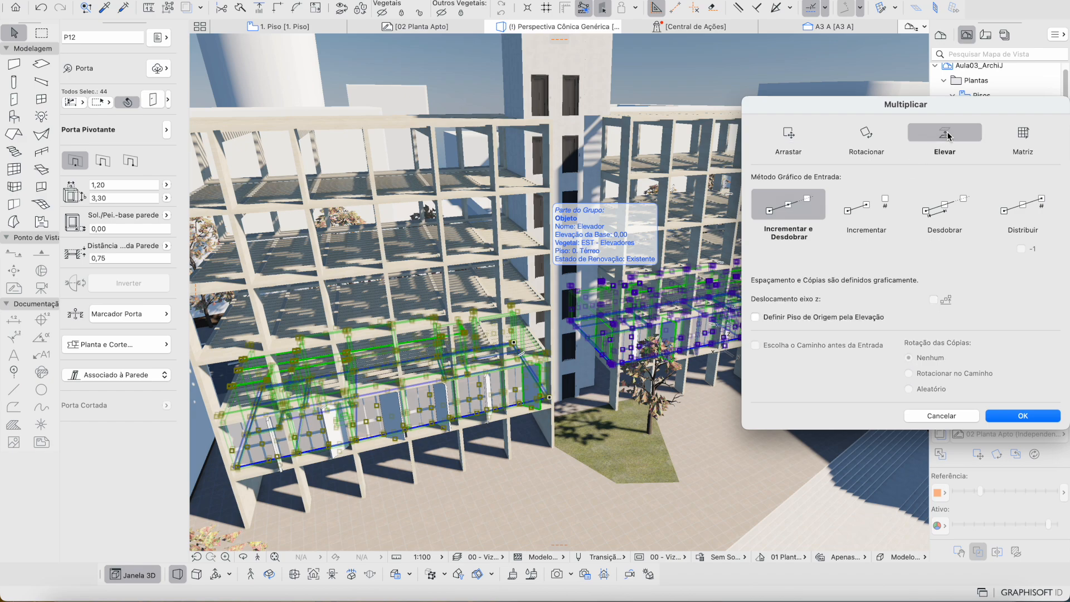
left_click(865, 316)
key("Return")
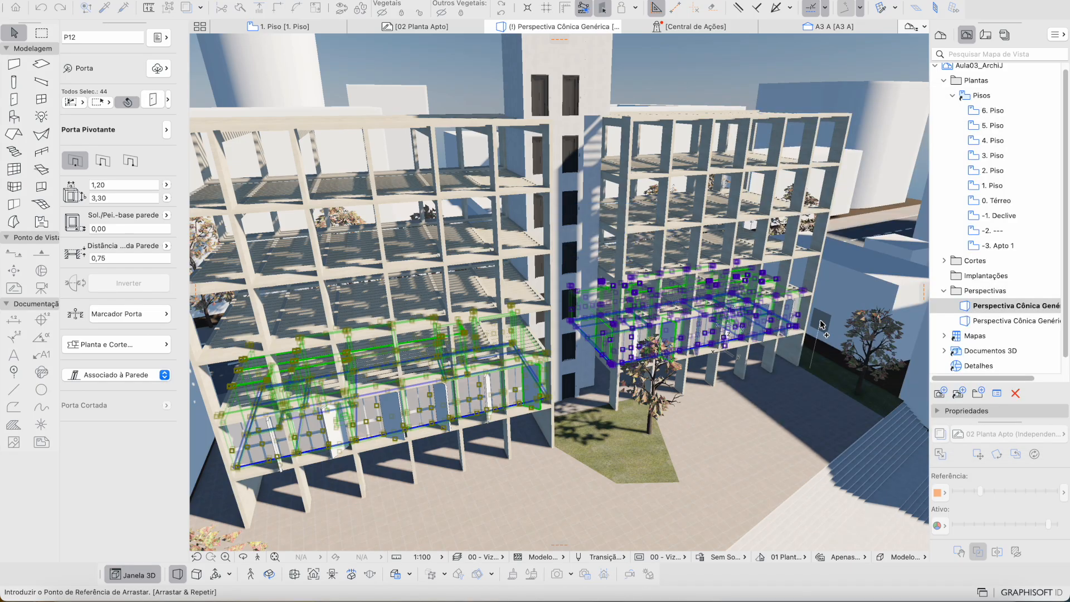
Step: Distribute pivoting shutter copies at a 3,5 elevation increment up to the top floor
scroll(624, 362, "up", 10)
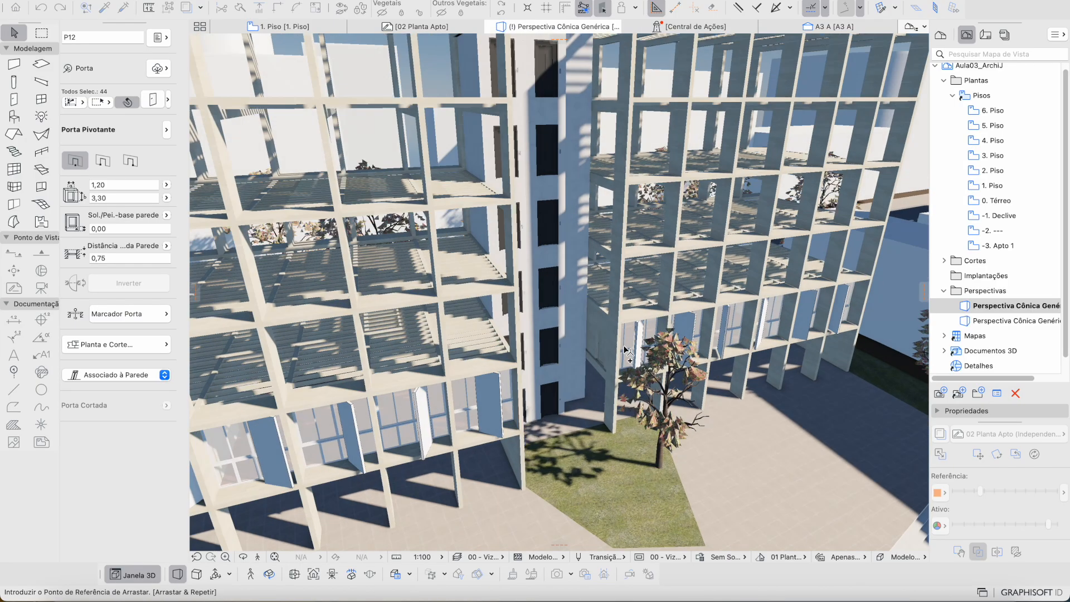
scroll(655, 365, "up", 10)
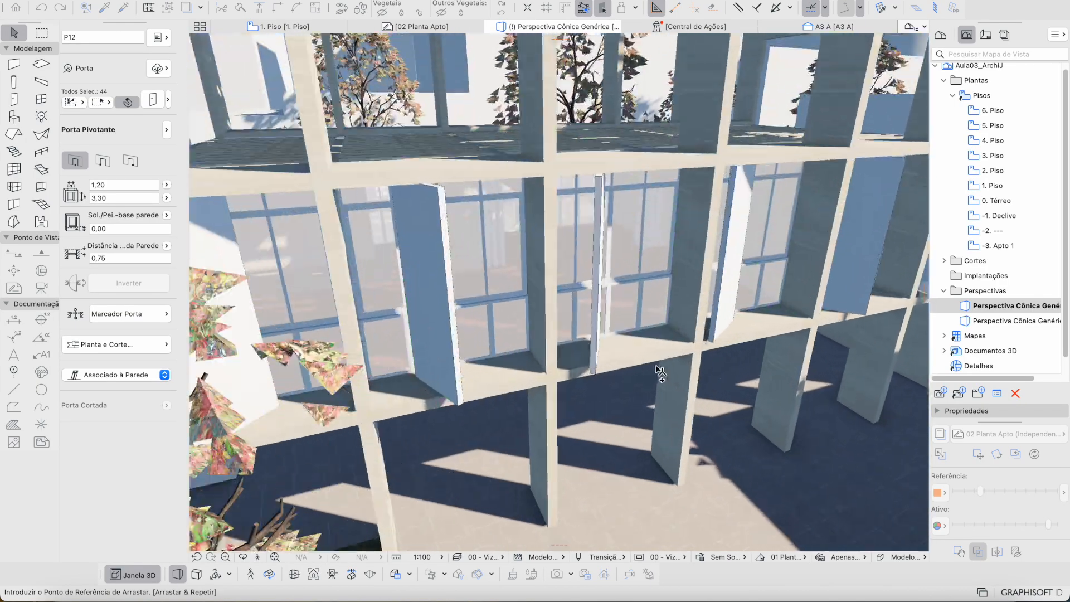
scroll(731, 256, "down", 6)
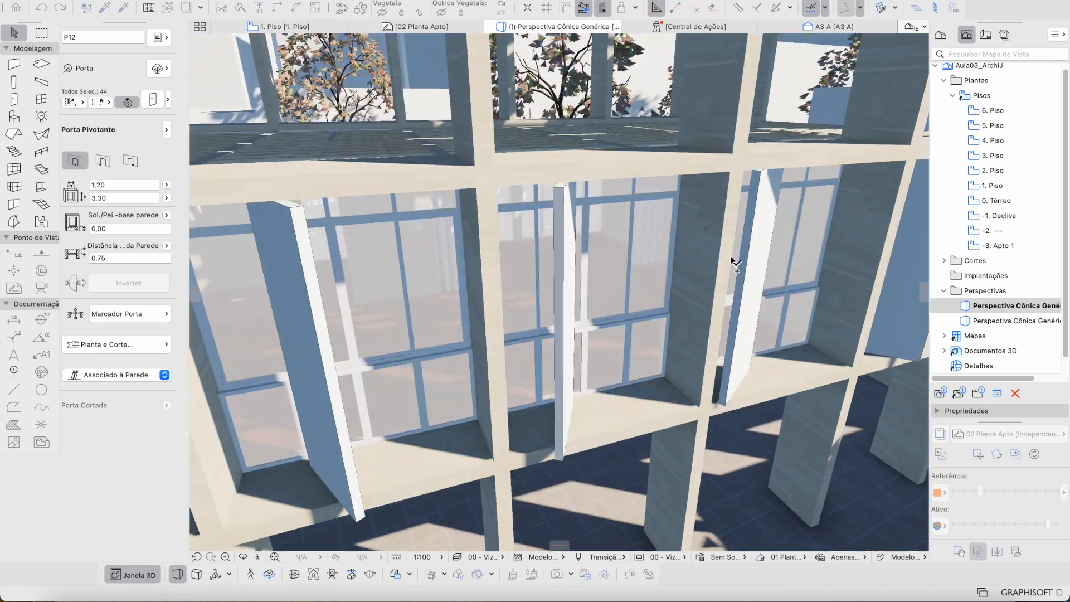
scroll(735, 211, "down", 5)
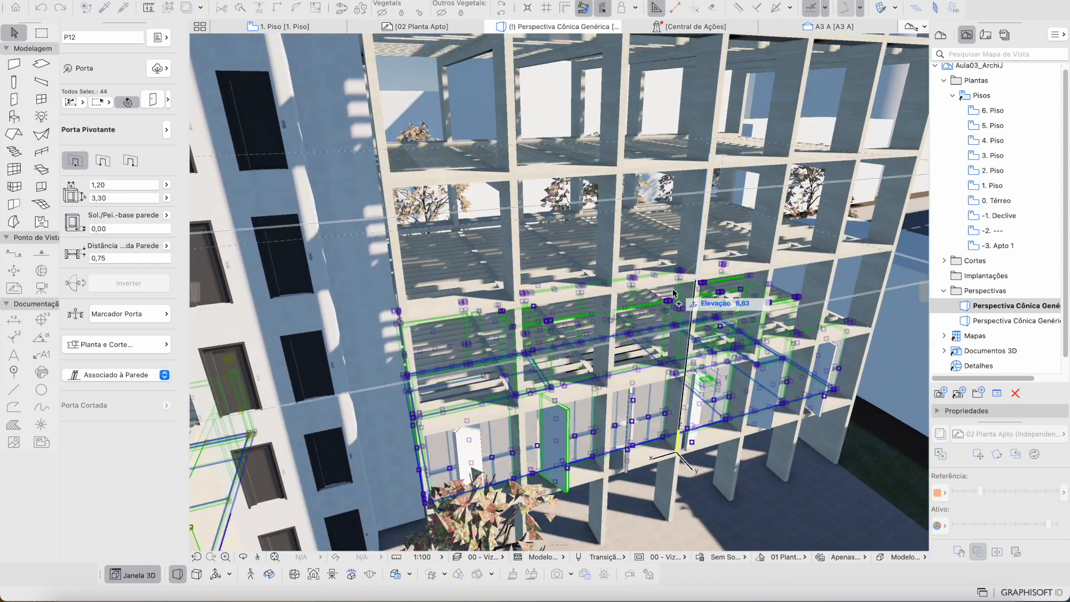
scroll(703, 202, "up", 2)
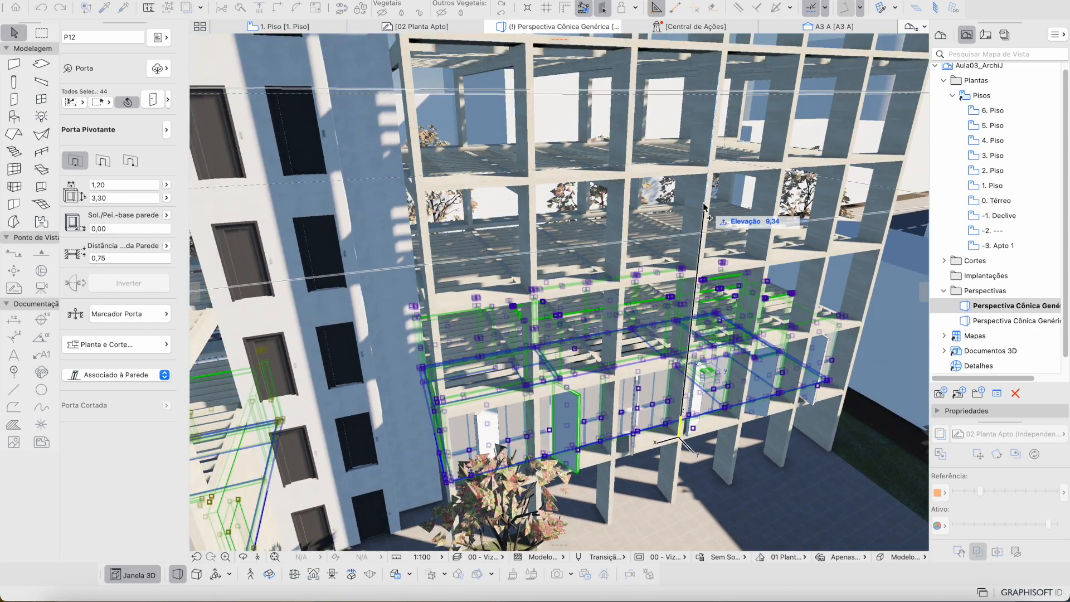
type("3,5")
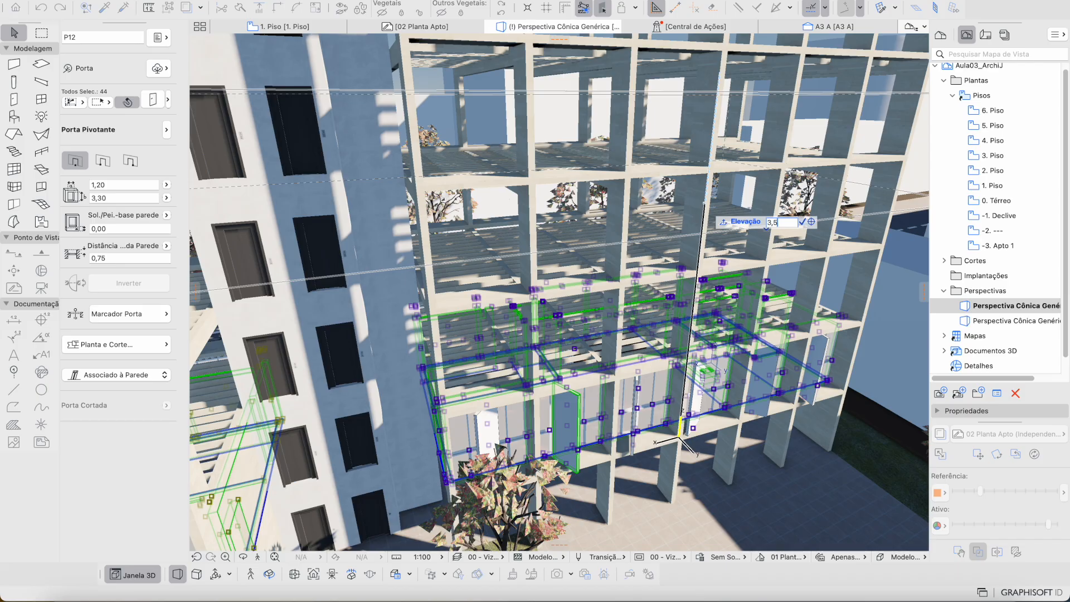
key("Escape")
scroll(686, 293, "down", 5)
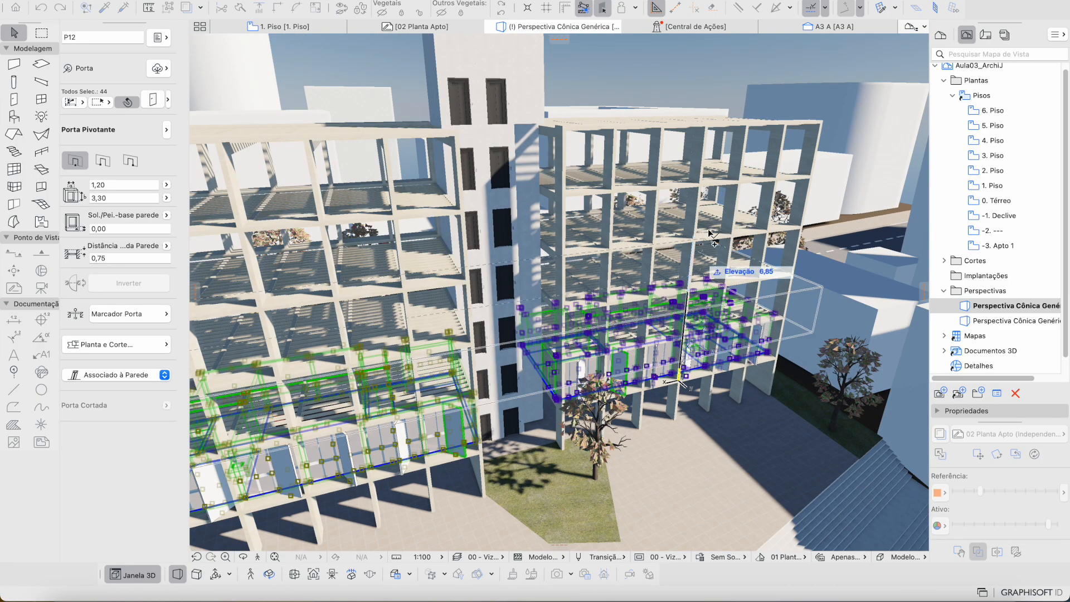
left_click(744, 139)
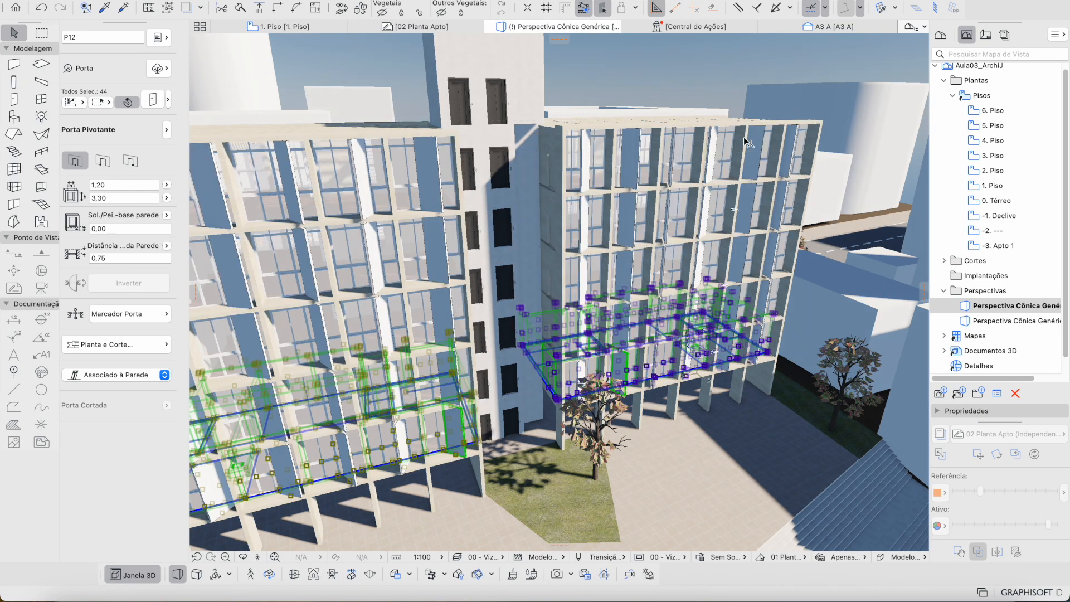
Step: Orbit the 3D view to review the shuttered facade of both blocks and clear the selection
middle_click_drag(744, 139, 744, 137, "shift")
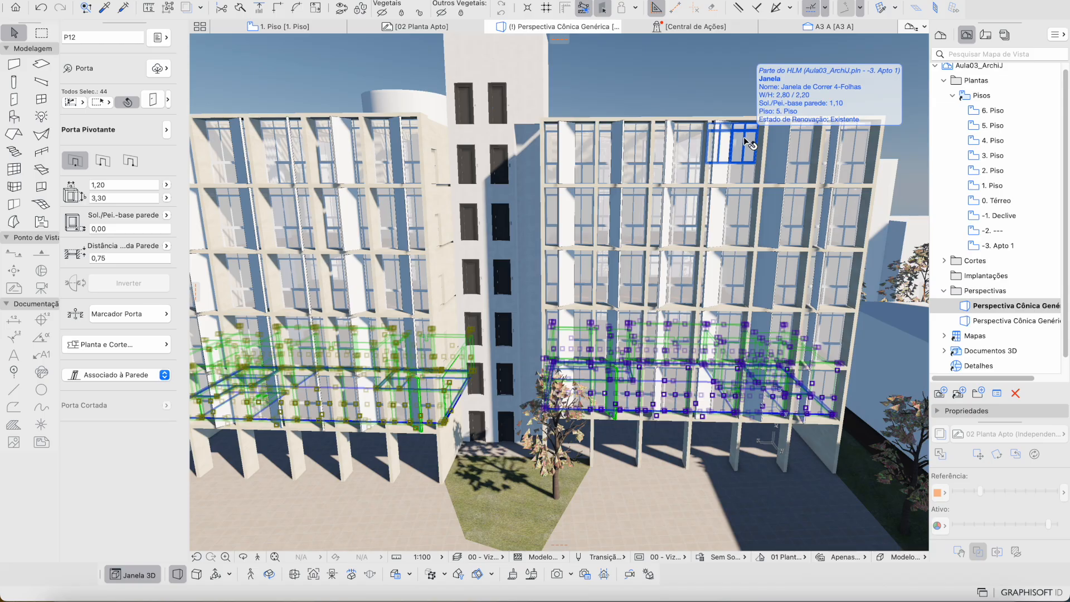
middle_click_drag(763, 192, 706, 155, "shift")
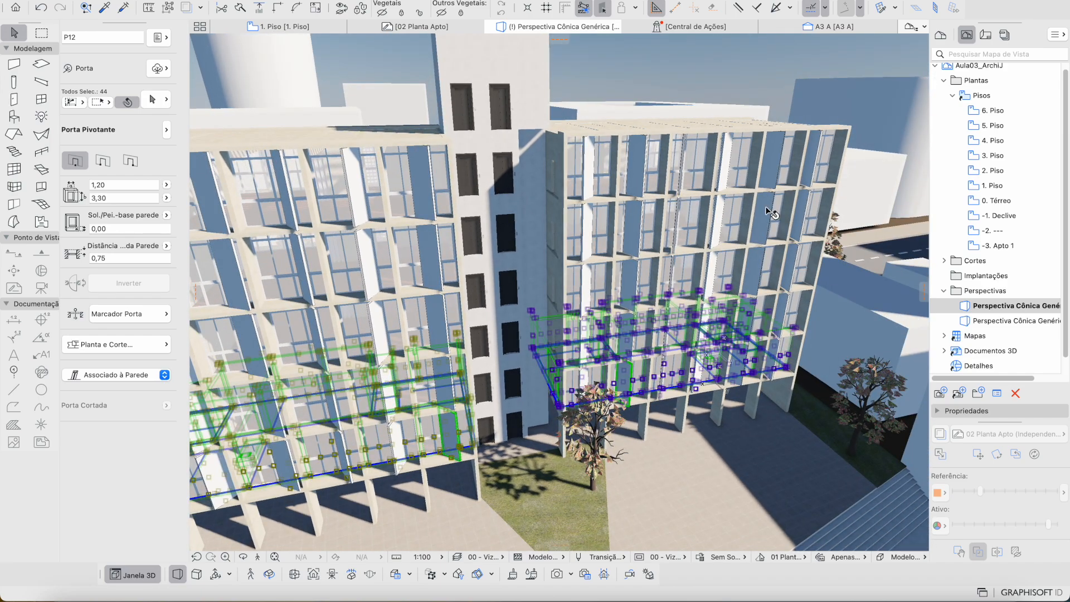
middle_click_drag(772, 213, 711, 206, "shift")
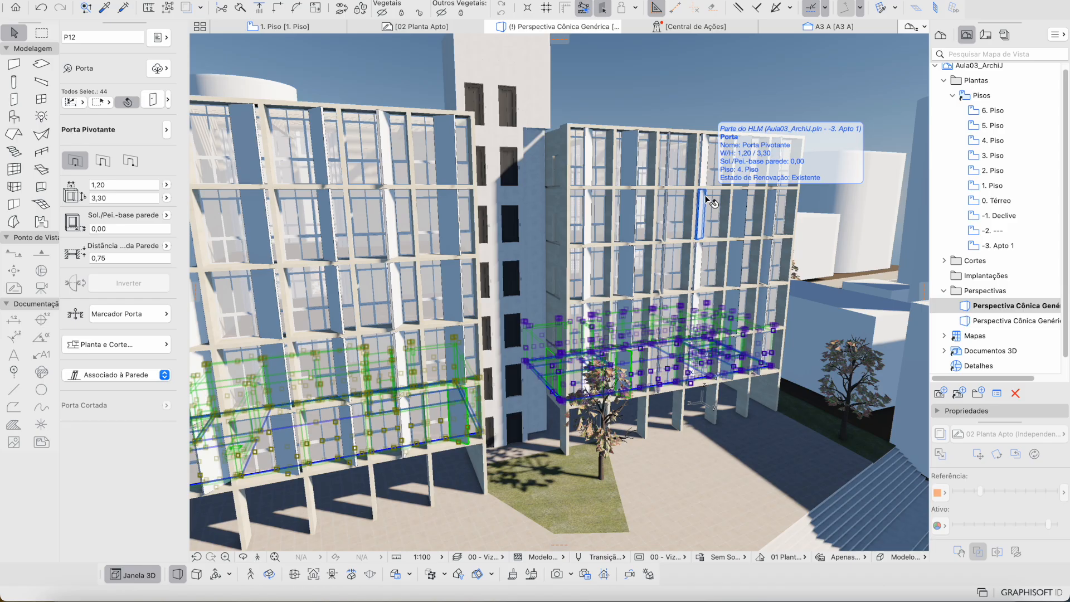
middle_click_drag(705, 199, 895, 322, "shift")
scroll(705, 198, "down", 5)
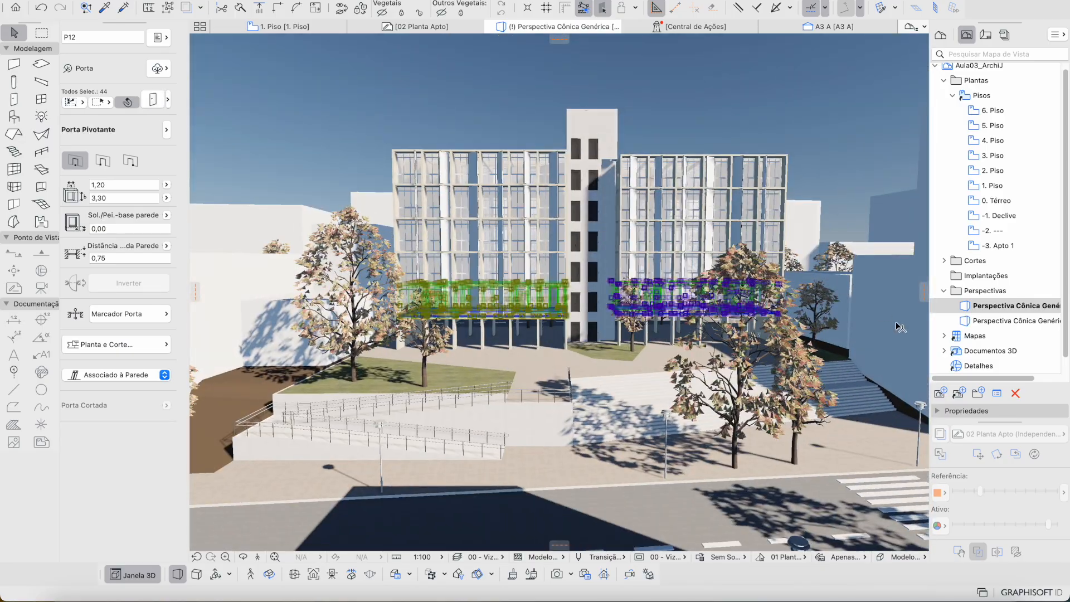
double_click(976, 306)
scroll(549, 262, "up", 6)
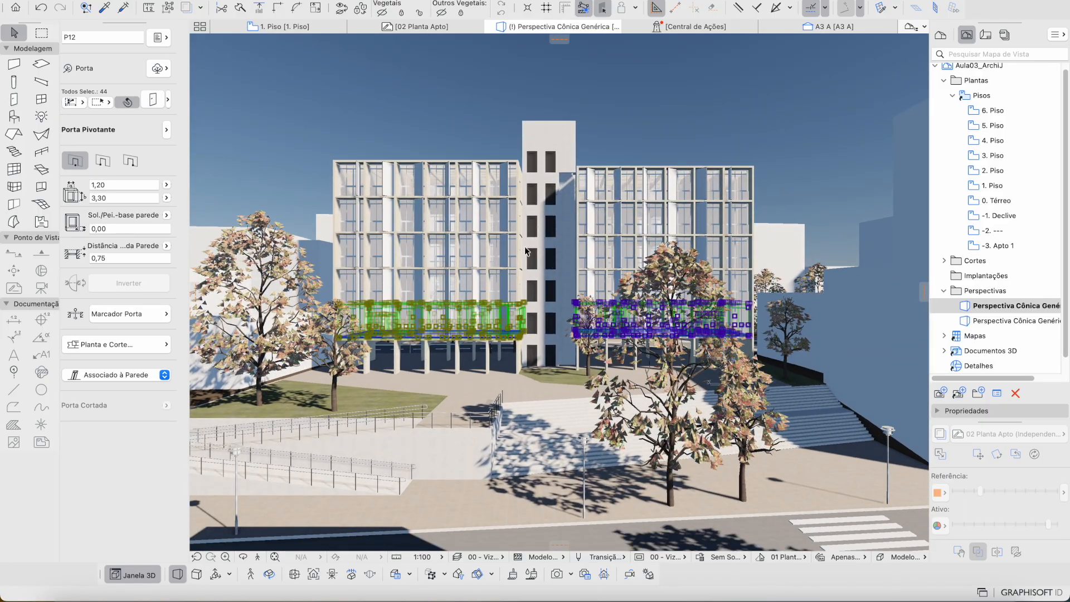
key("Escape")
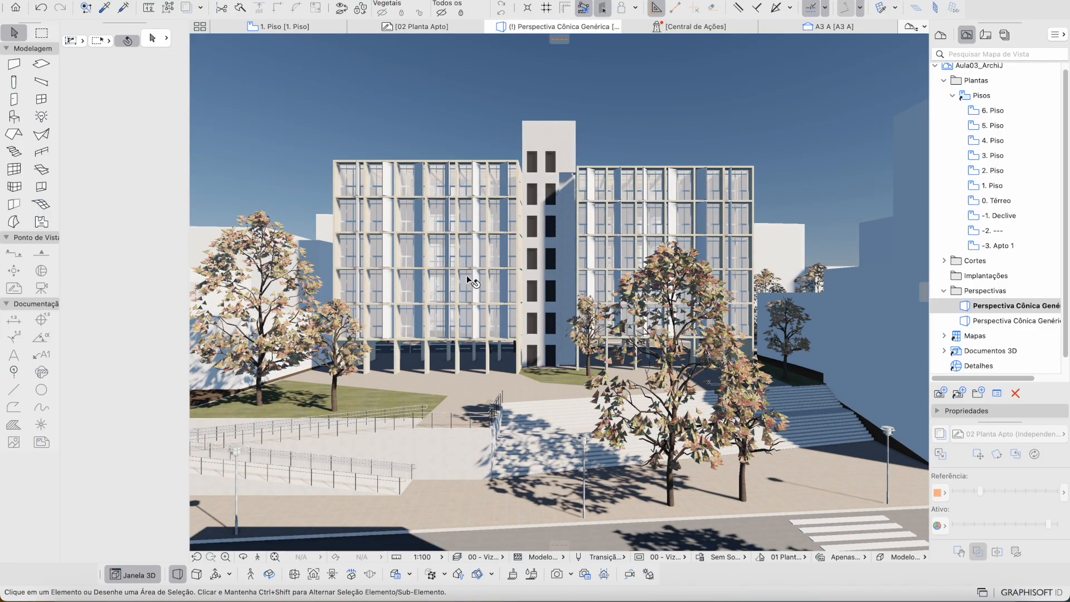
middle_click_drag(467, 276, 480, 252, "shift")
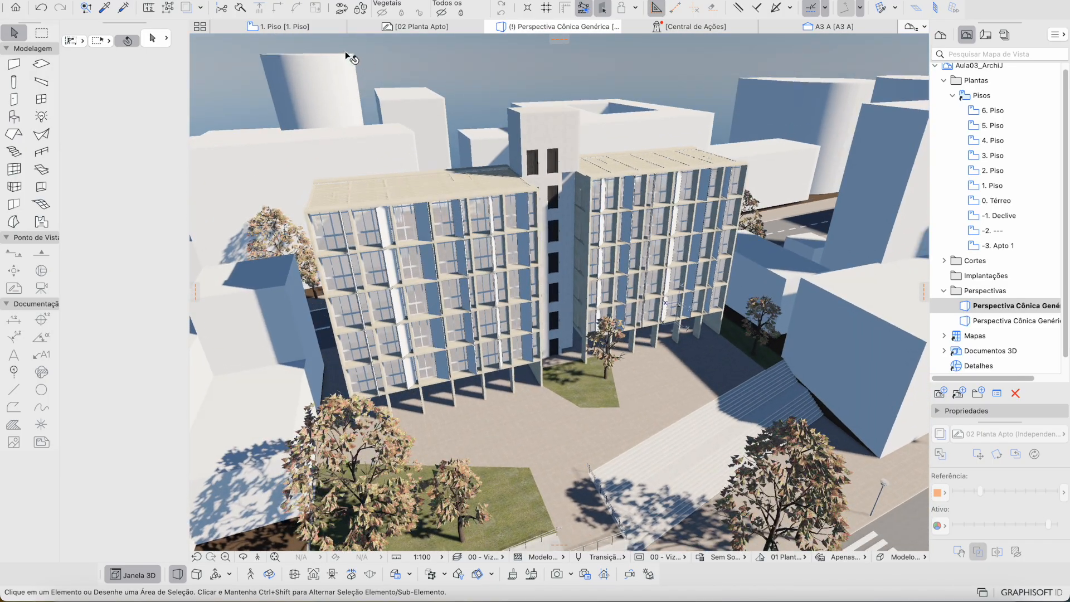
Step: Select the six pivoting door shutters in the perspective view
double_click(1001, 246)
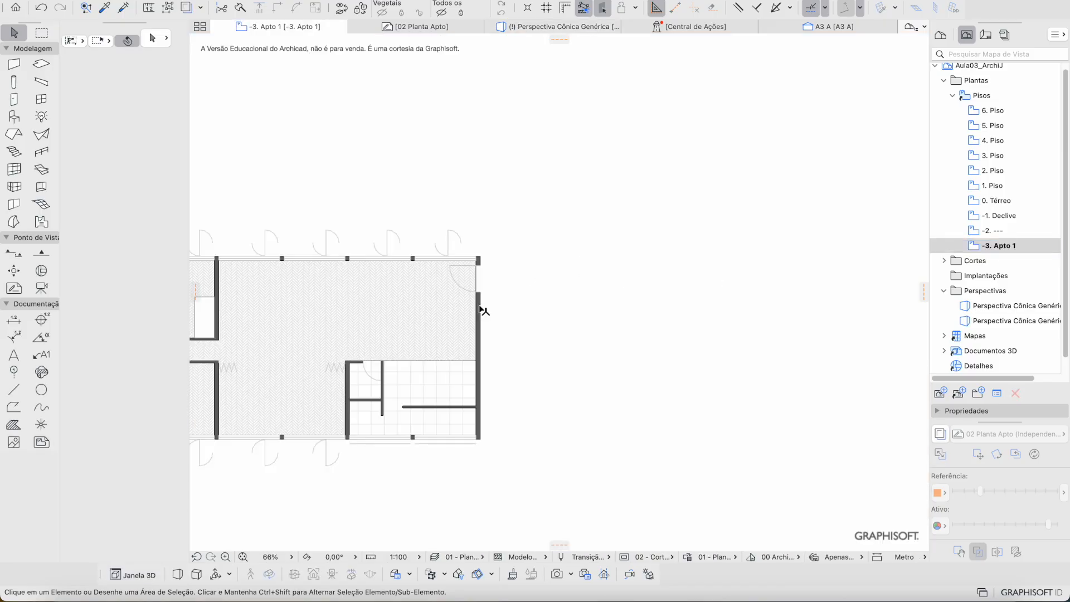
left_click(386, 238)
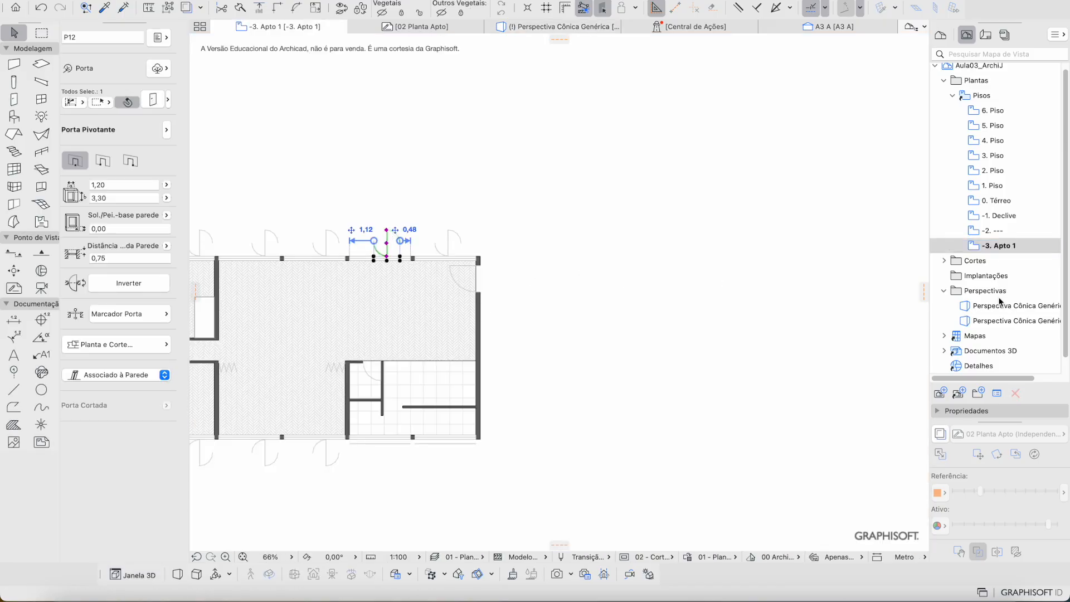
double_click(1016, 320)
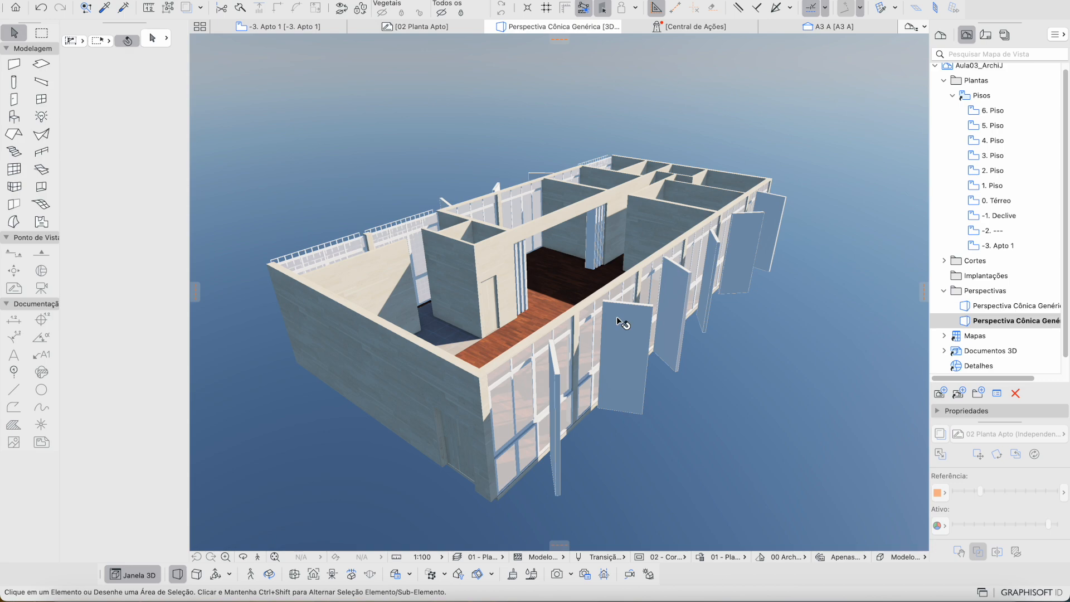
left_click(534, 399)
left_click(660, 476)
middle_click_drag(659, 476, 322, 370, "shift")
left_click(304, 303)
left_click(387, 288, "shift")
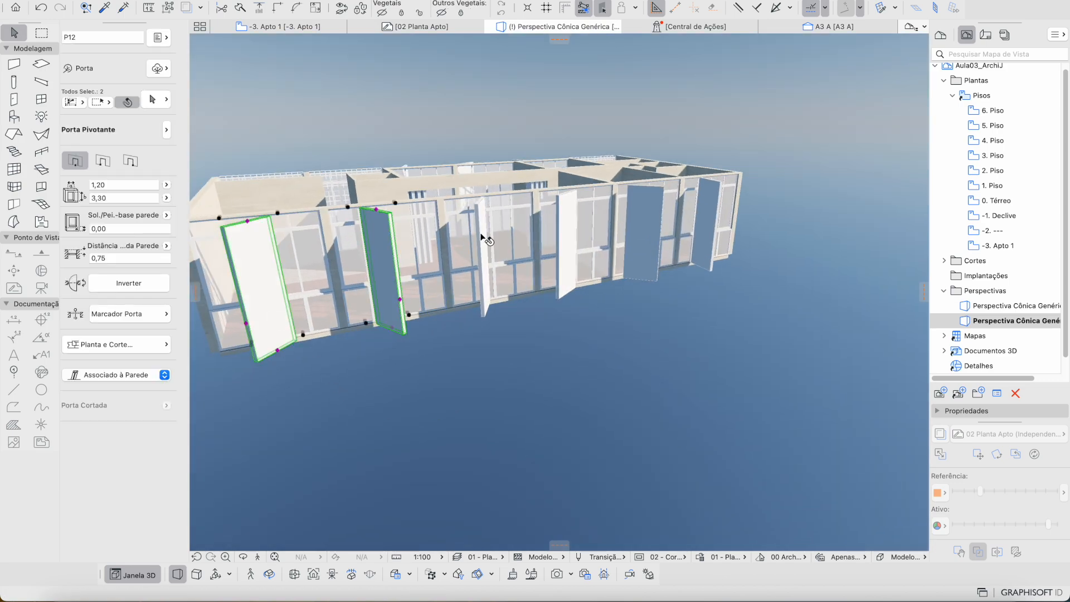
left_click(480, 237, "shift")
left_click(569, 234, "shift")
left_click(641, 233, "shift")
left_click(707, 232, "shift")
Step: Give the selected shutters the Grelha H-V grid-panel leaf style on the Tipo Folha Porta page and apply
key("super+t")
left_click(456, 259)
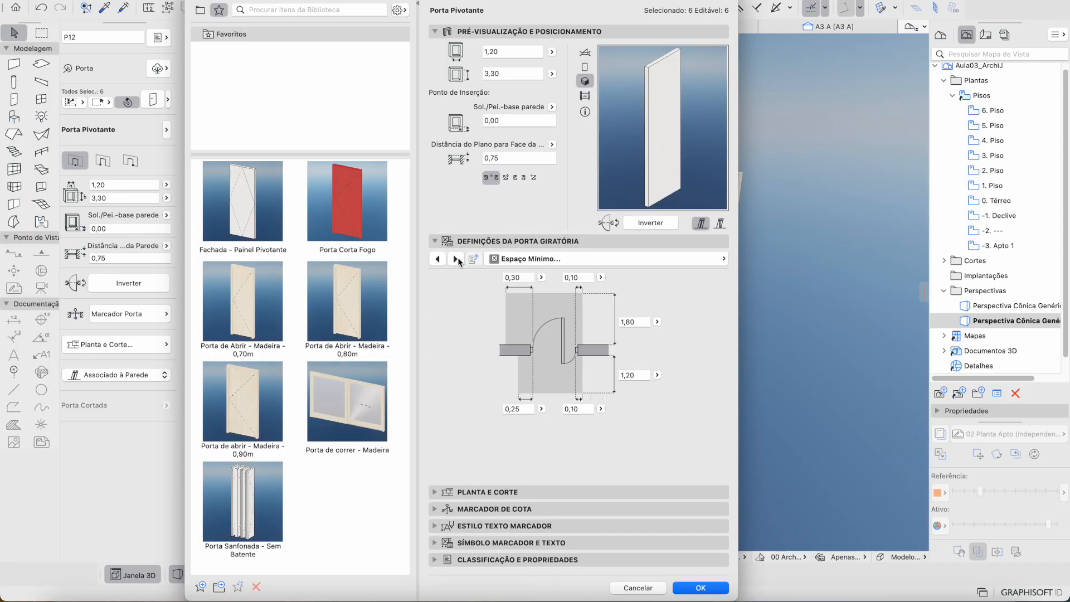
left_click(437, 259)
left_click(595, 261)
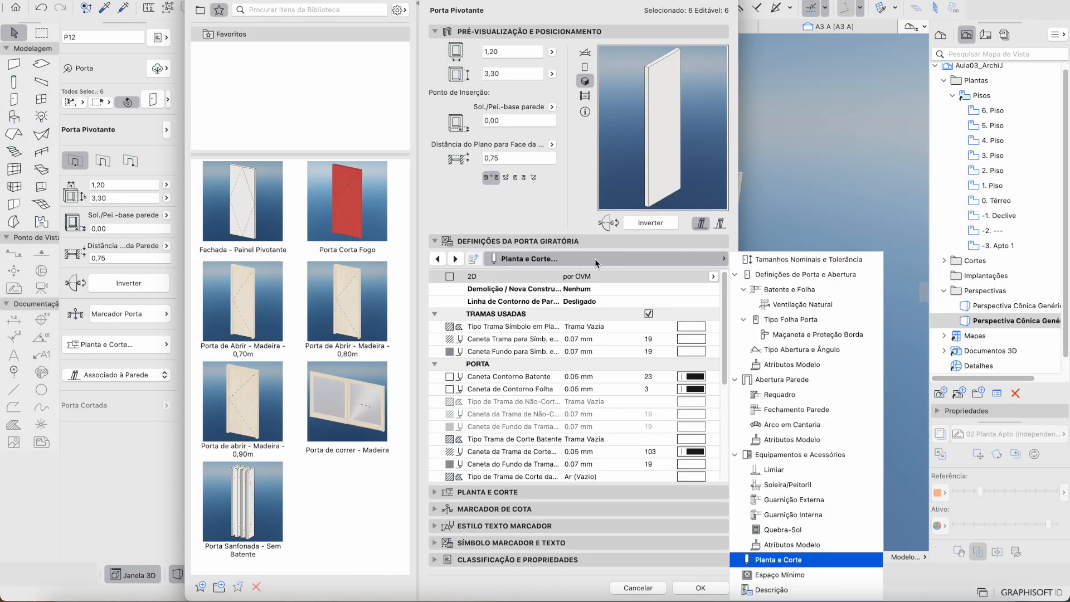
left_click(784, 306)
left_click(799, 320)
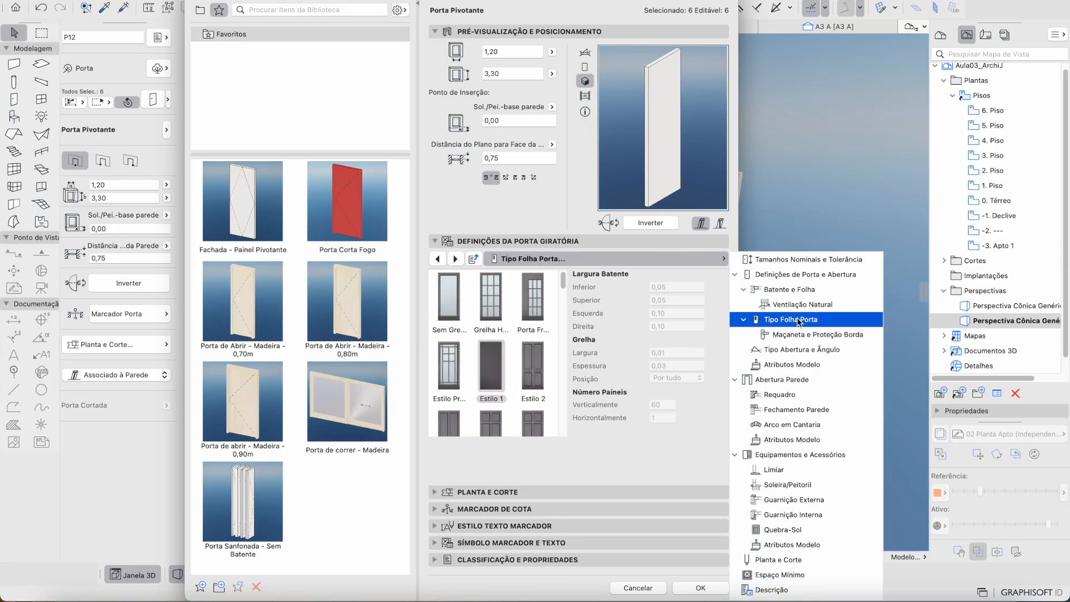
left_click(492, 298)
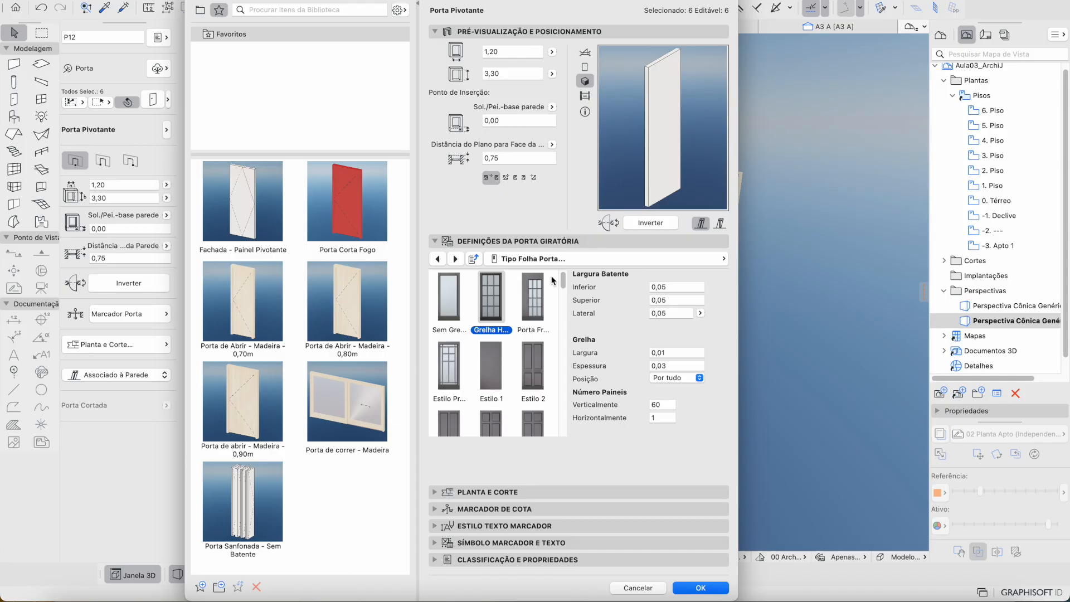
left_click(500, 259)
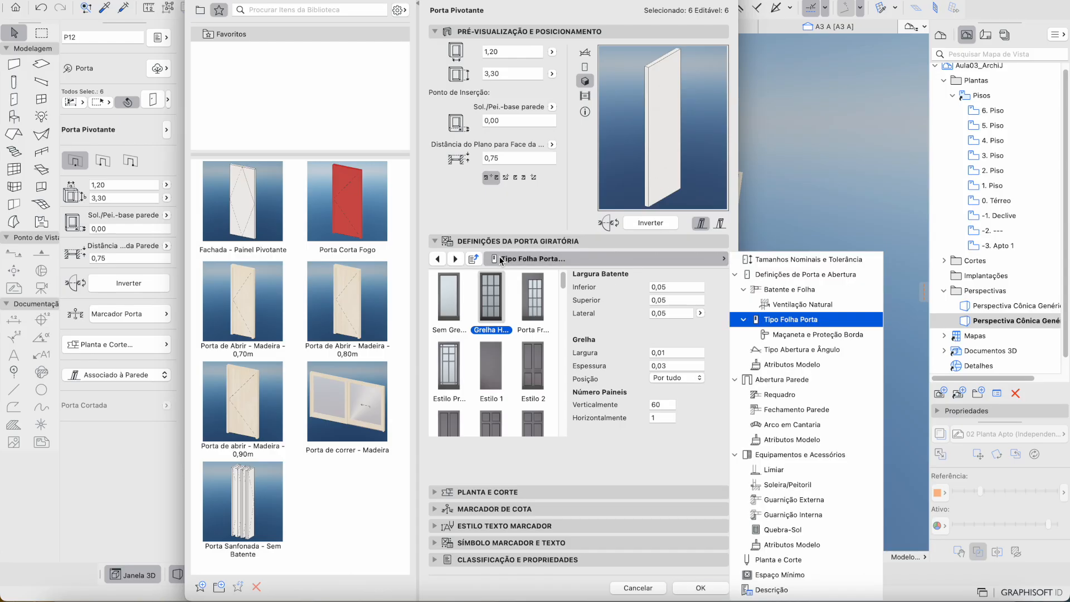
left_click(500, 260)
left_click(598, 260)
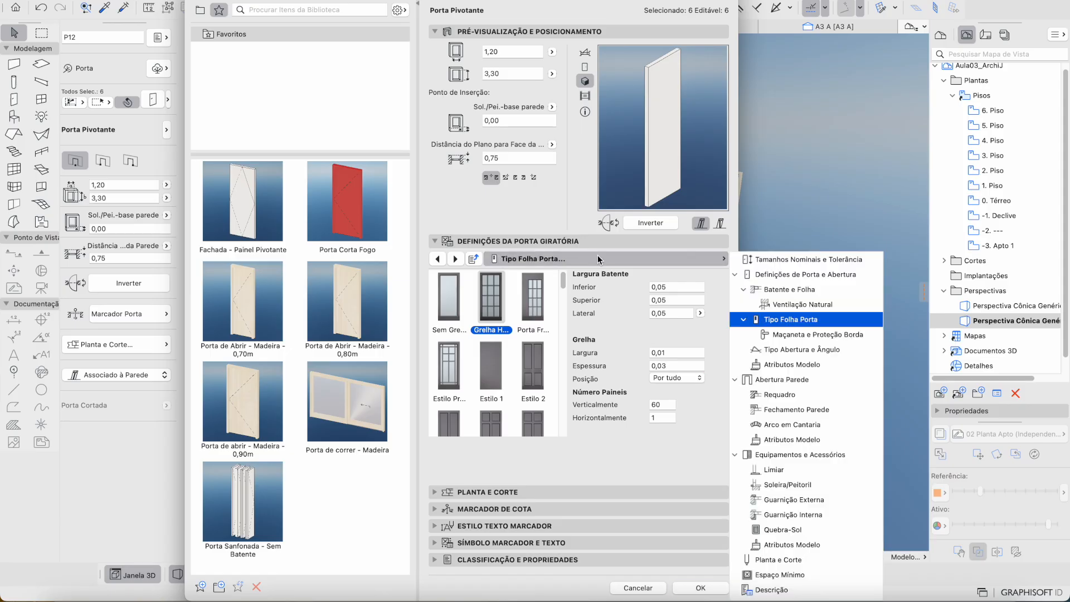
left_click(828, 275)
left_click(732, 324)
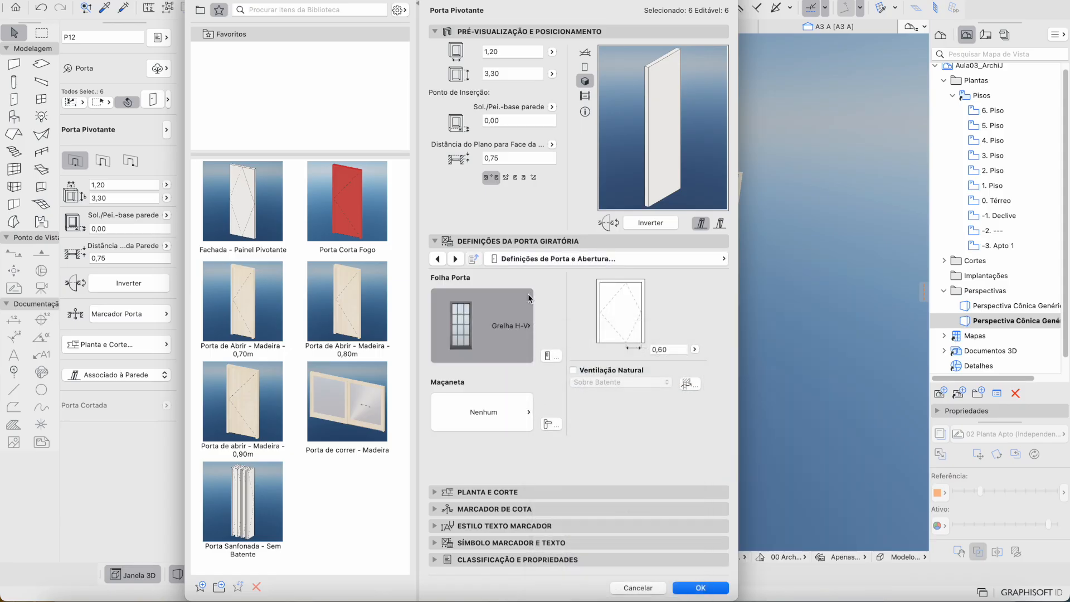
left_click(551, 356)
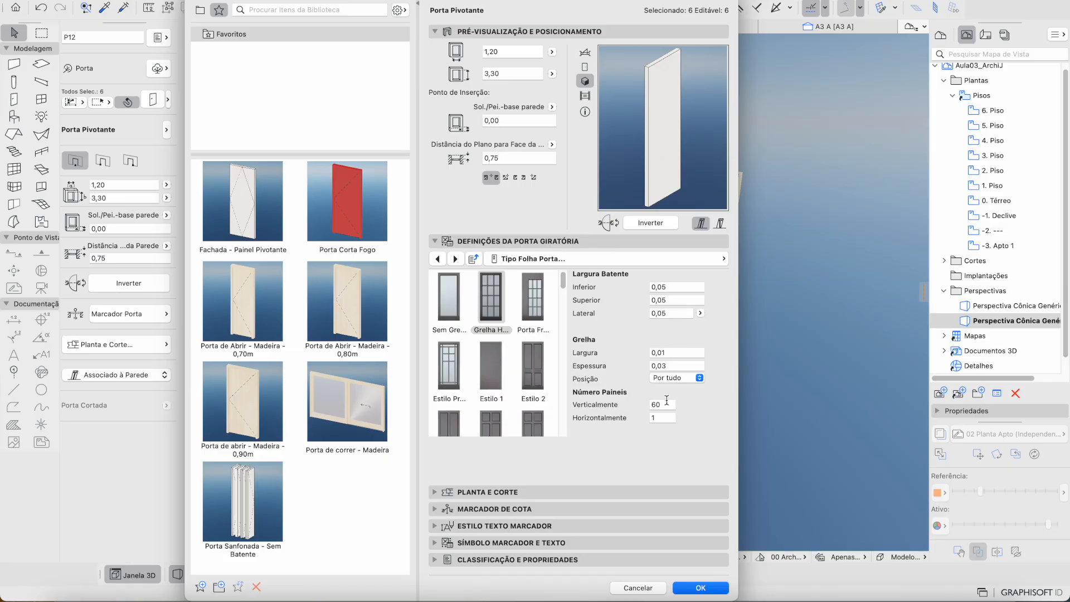
left_click(701, 587)
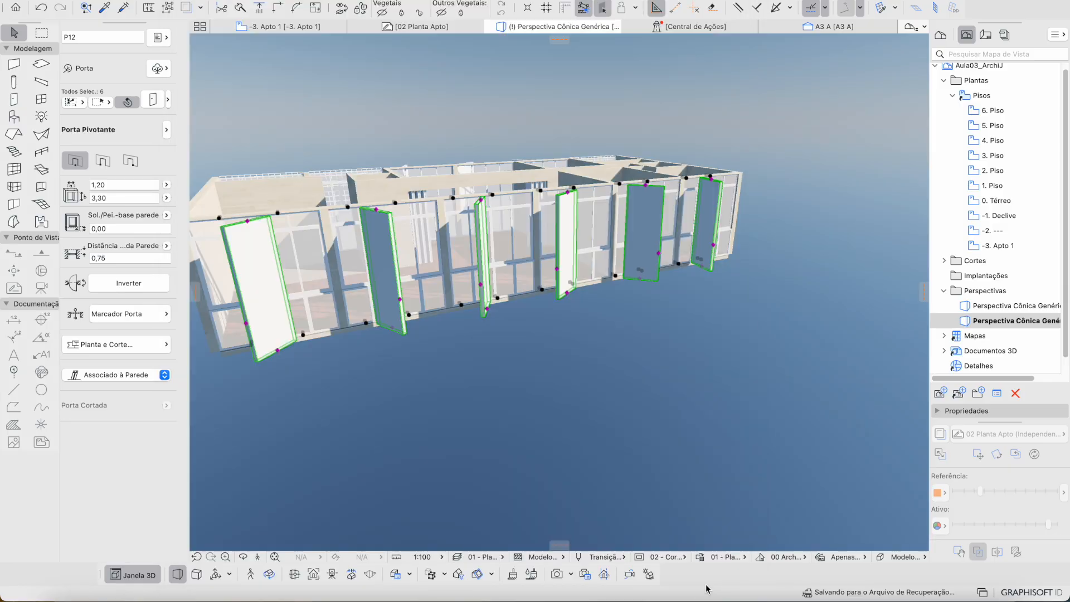
Step: Switch the model view options to 00 - Viz. 3d (1) and open the generic perspective camera view
left_click(718, 557)
left_click(718, 557)
left_click(664, 557)
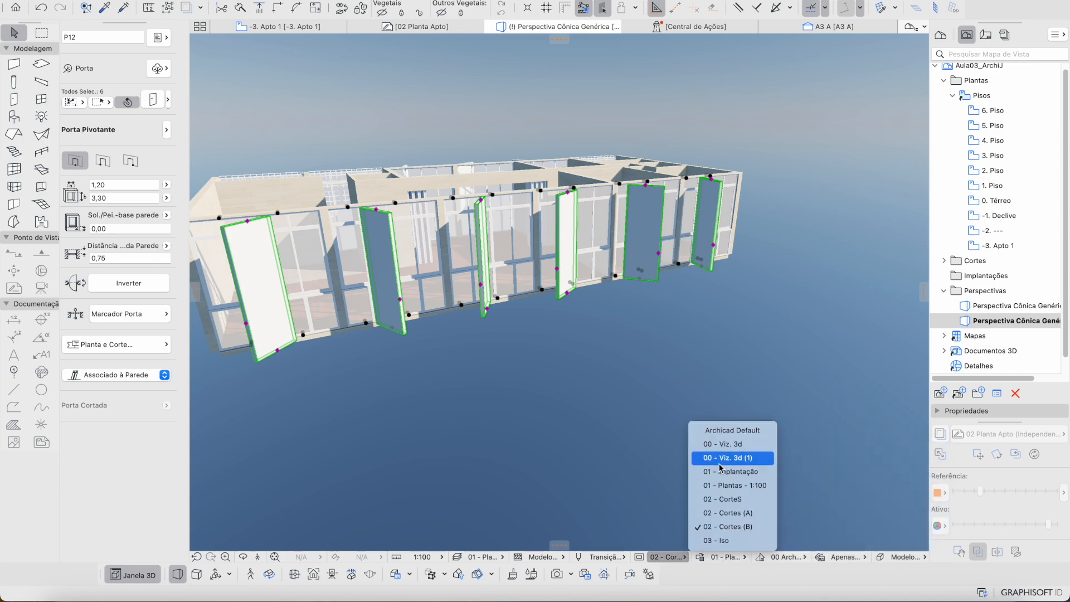
left_click(719, 444)
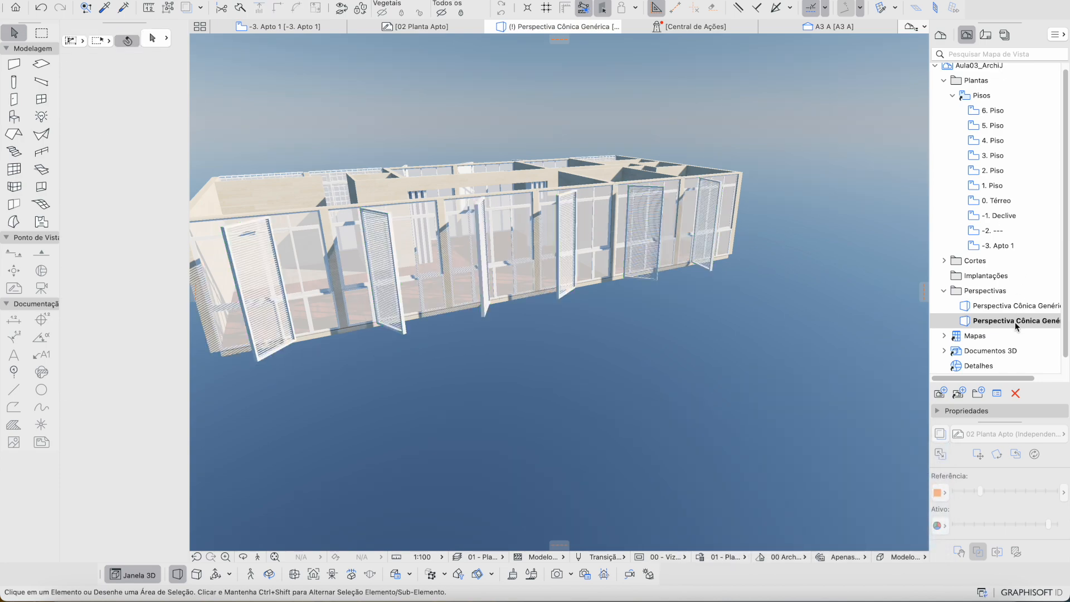
double_click(1016, 322)
double_click(1001, 305)
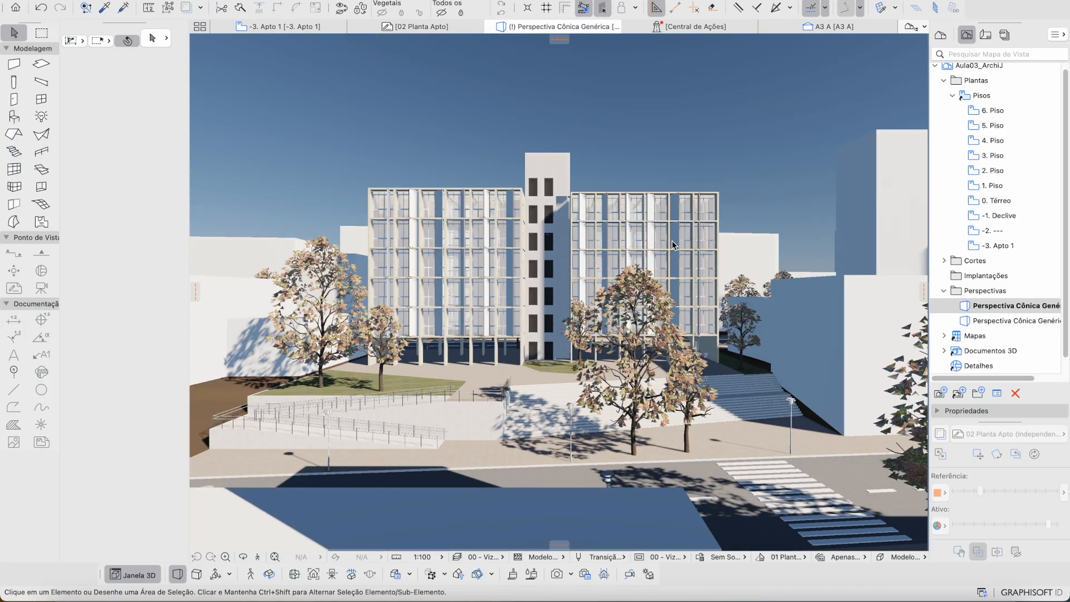
Step: Select the right block's windows and run Atualizar Módulo e todas as Associações on the hotlinked module
left_click(680, 241)
right_click(679, 240)
key("Escape")
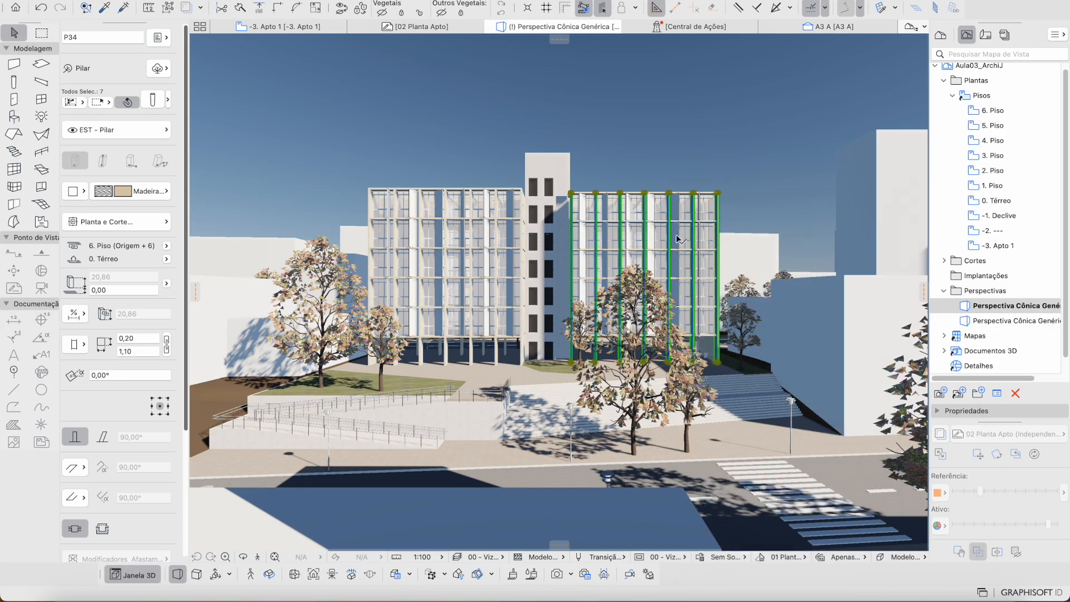
right_click(678, 238)
mouse_move(906, 339)
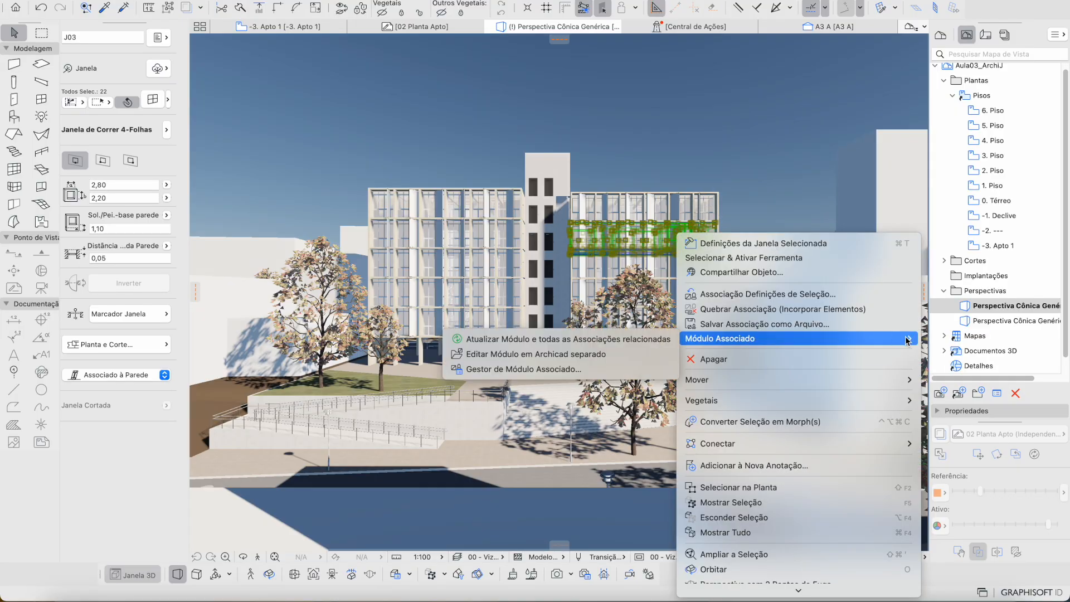
left_click(655, 340)
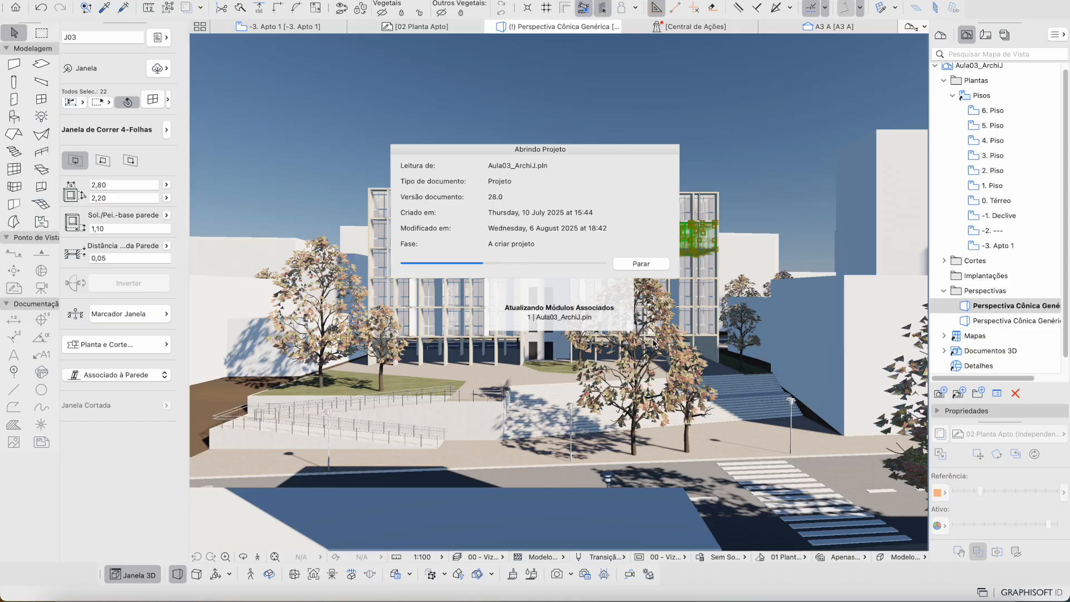
scroll(494, 249, "up", 10)
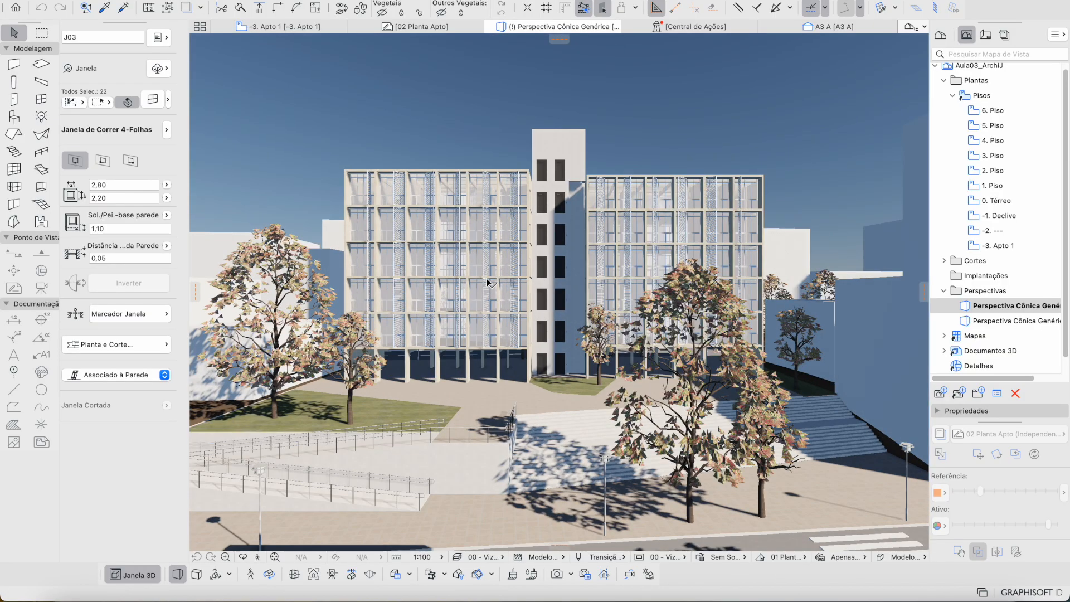
Step: Fly around the building exterior, over the roof and along the grid-panel facade
scroll(494, 250, "up", 10)
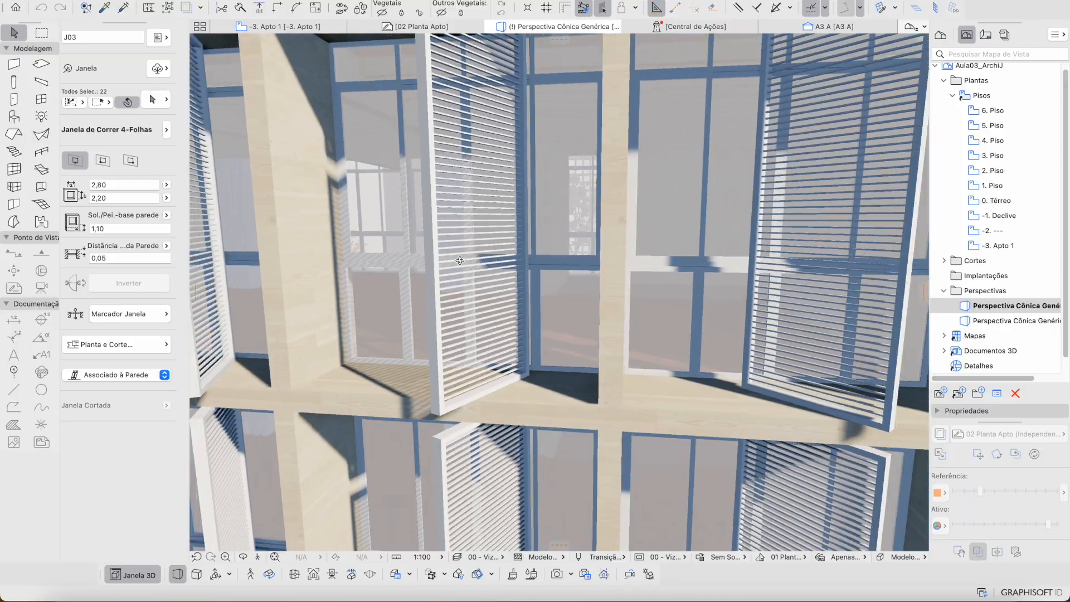
scroll(460, 260, "down", 5)
middle_click_drag(460, 261, 487, 273, "shift")
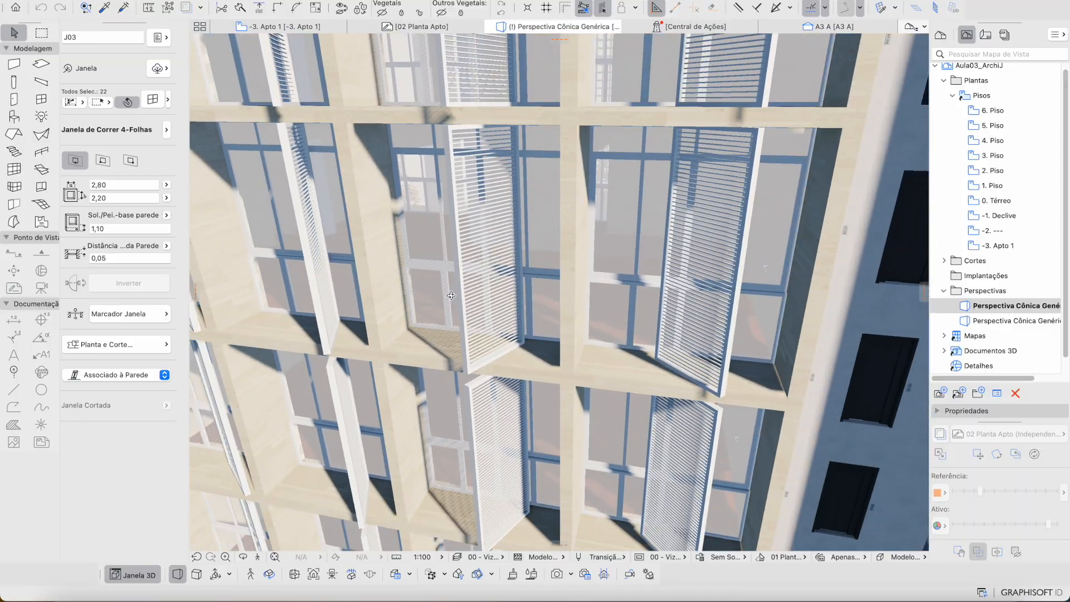
key("Up")
key("Down")
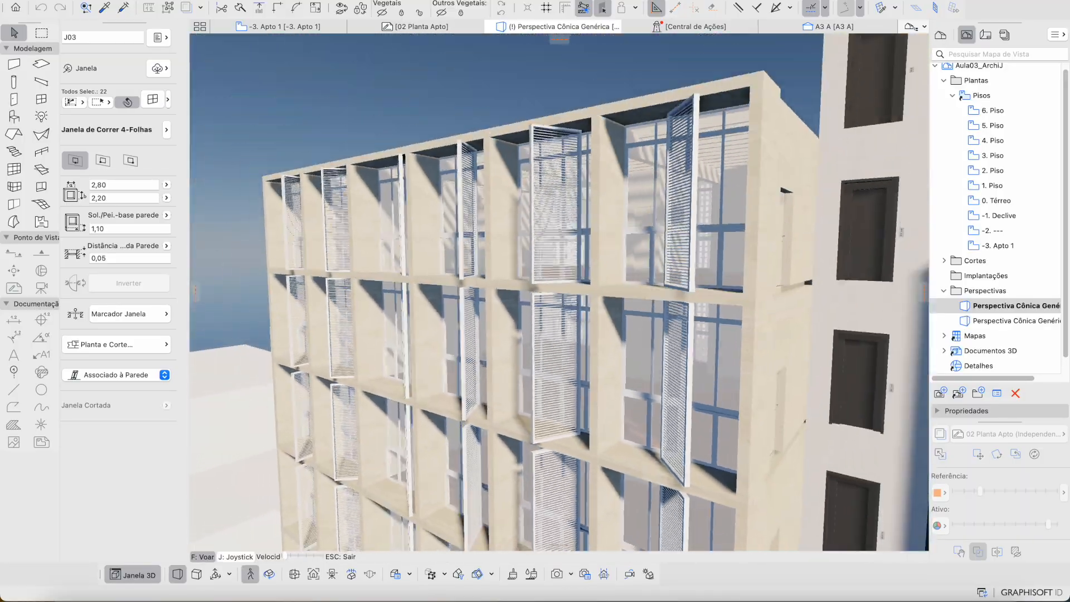
key("Up")
key("Right")
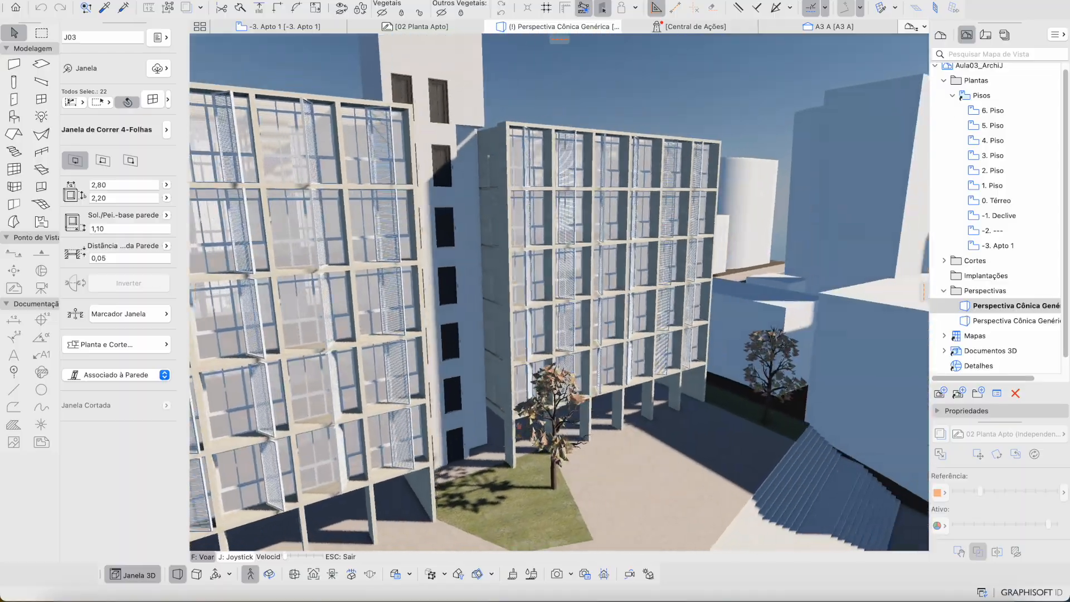
key("Up")
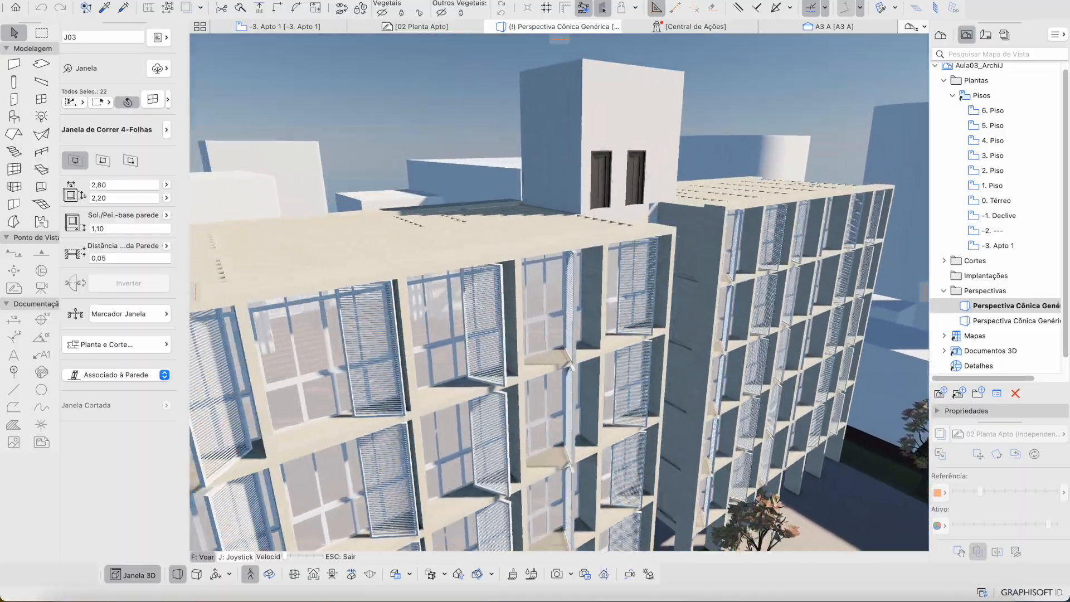
key("Down")
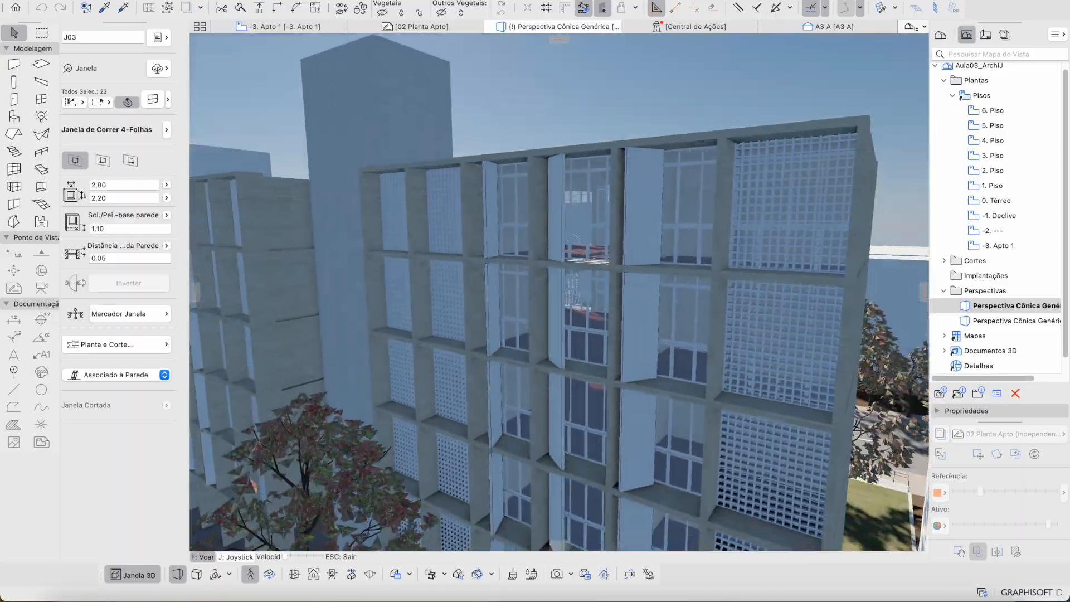
key("Up")
key("Down")
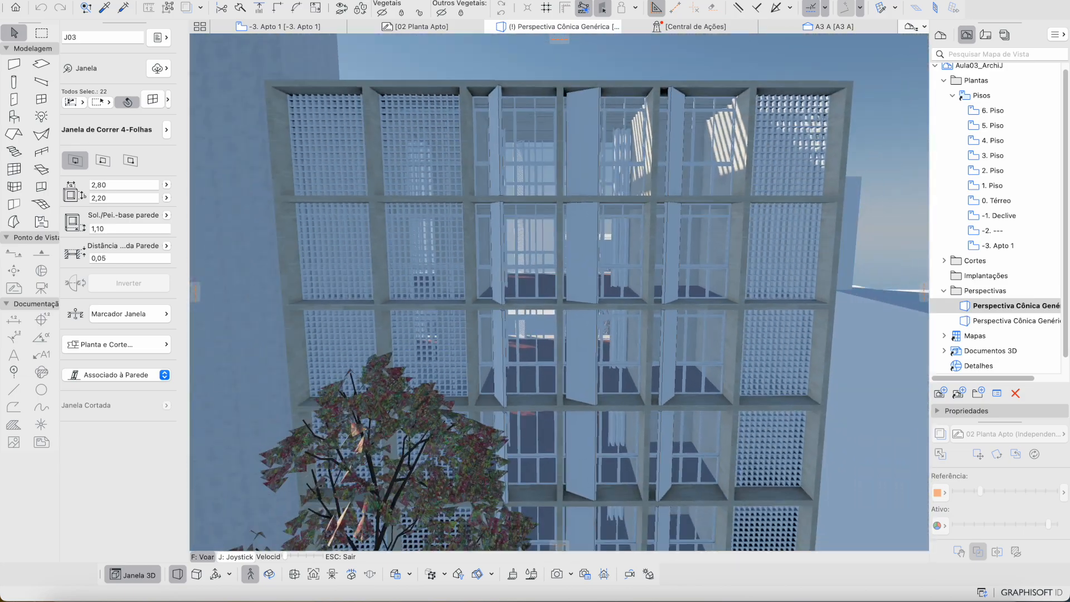
key("Right")
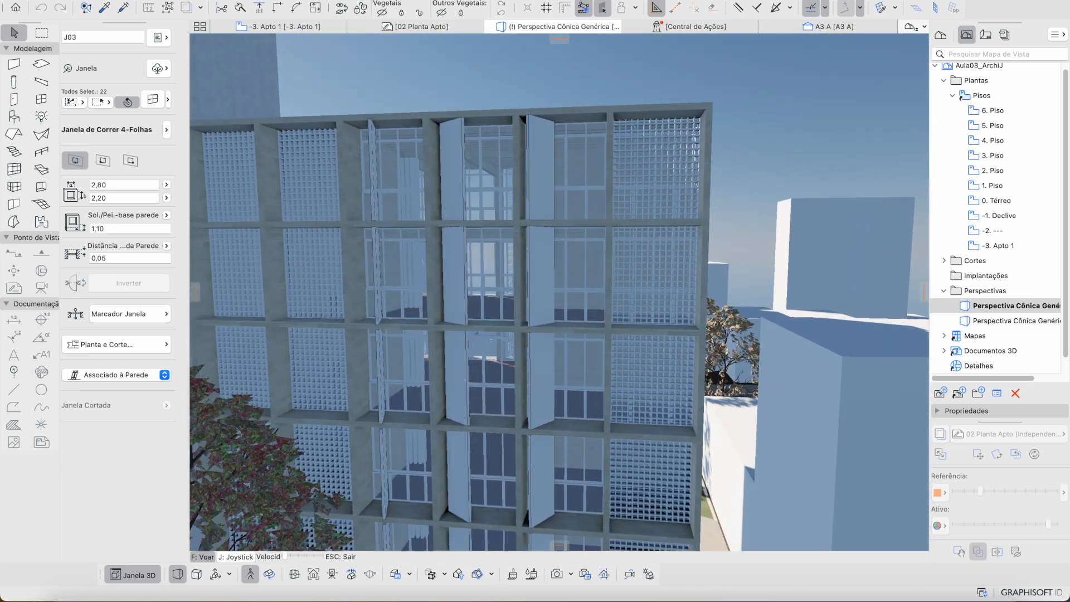
Step: Walk into an apartment through the facade, then bring the Resultado_Final project window forward
key("Down")
key("Up")
key("Up")
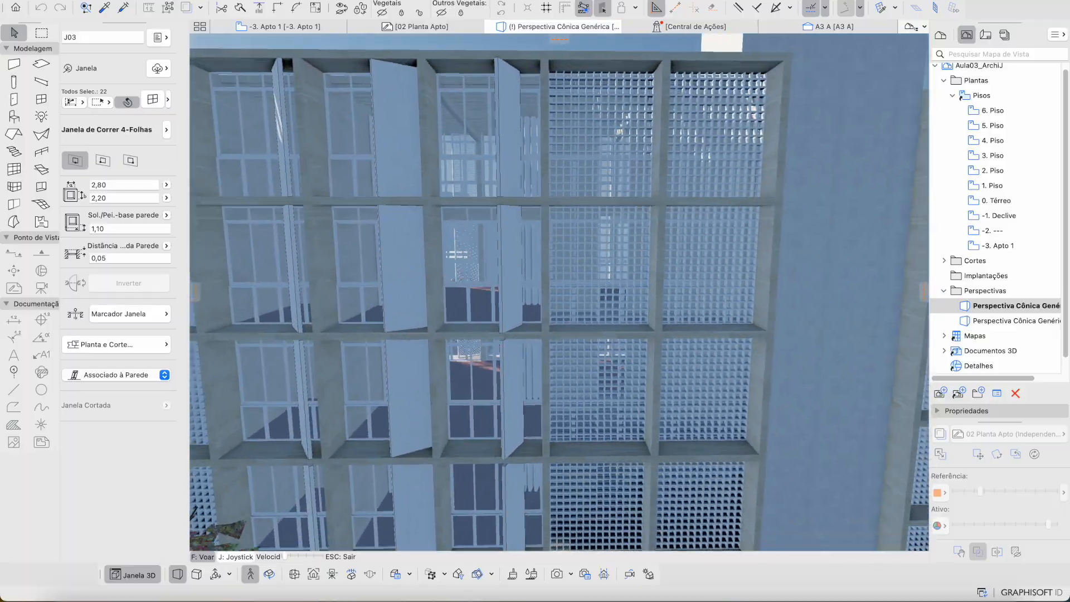
key("Up")
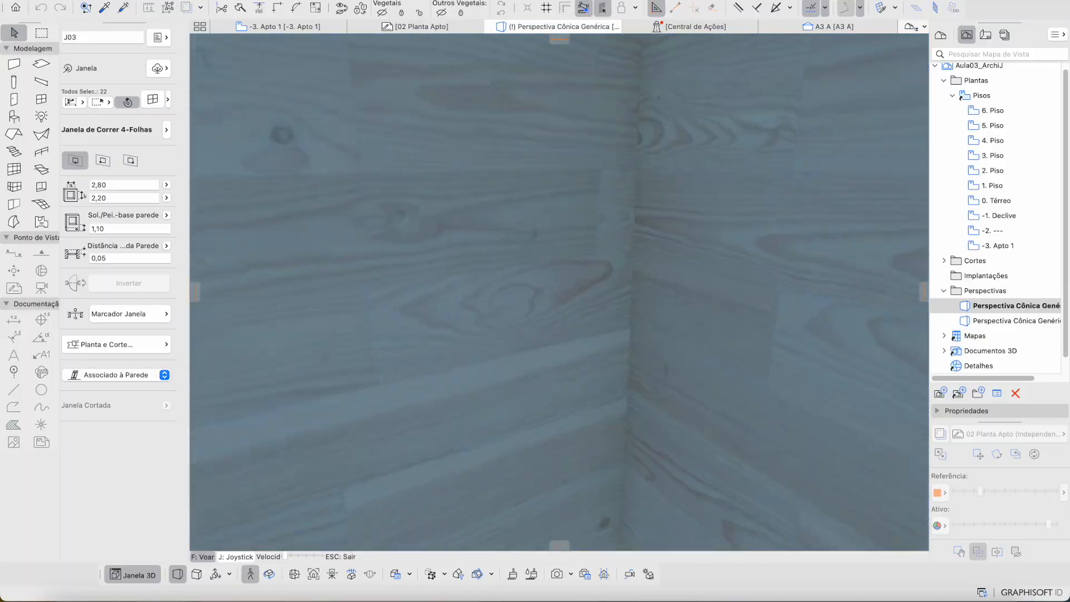
key("Down")
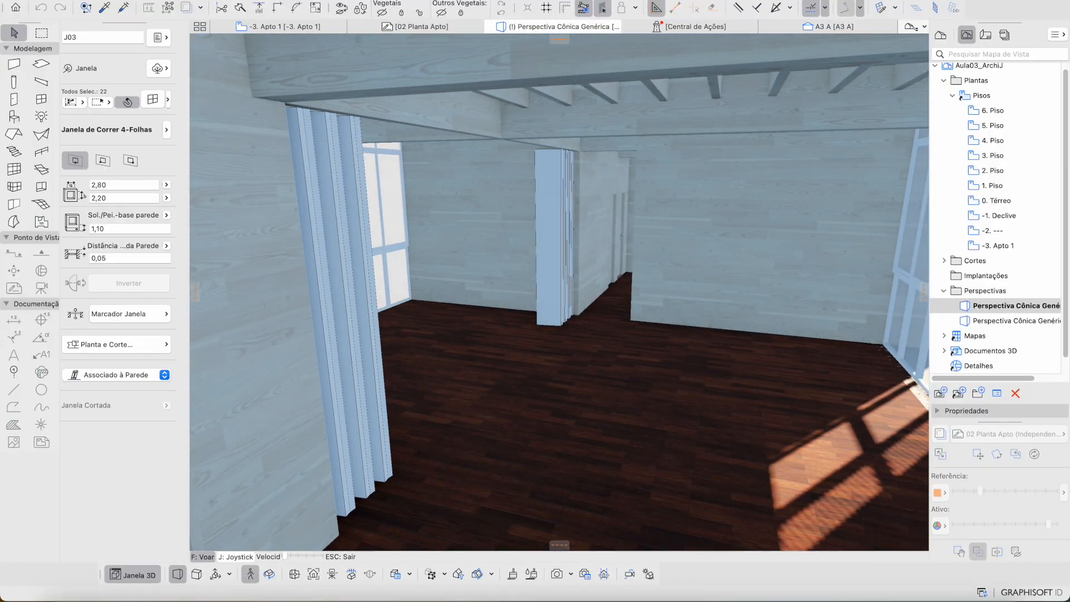
key("ctrl+Up")
left_click(560, 291)
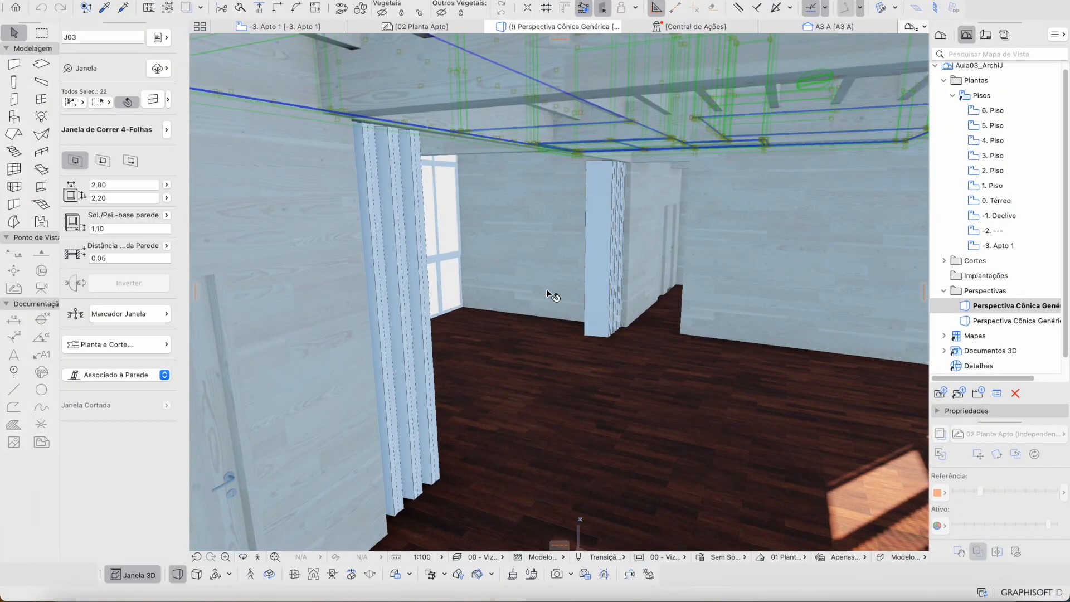
key("ctrl+Up")
left_click(325, 169)
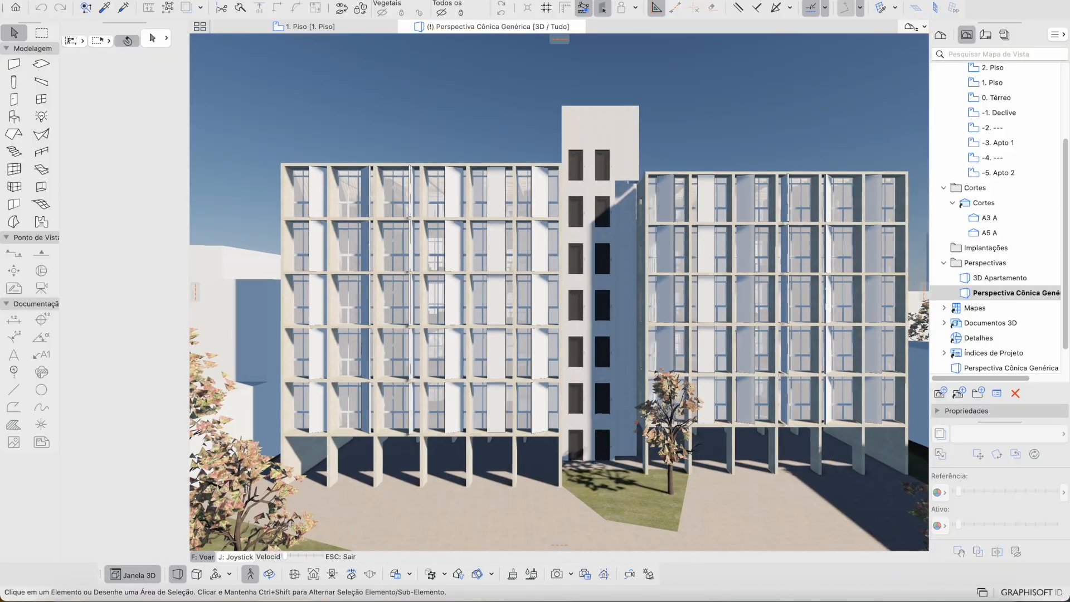
Step: Back out of the apartment to view both blocks, then switch to the Google Meet desktop
key("Up")
key("Up")
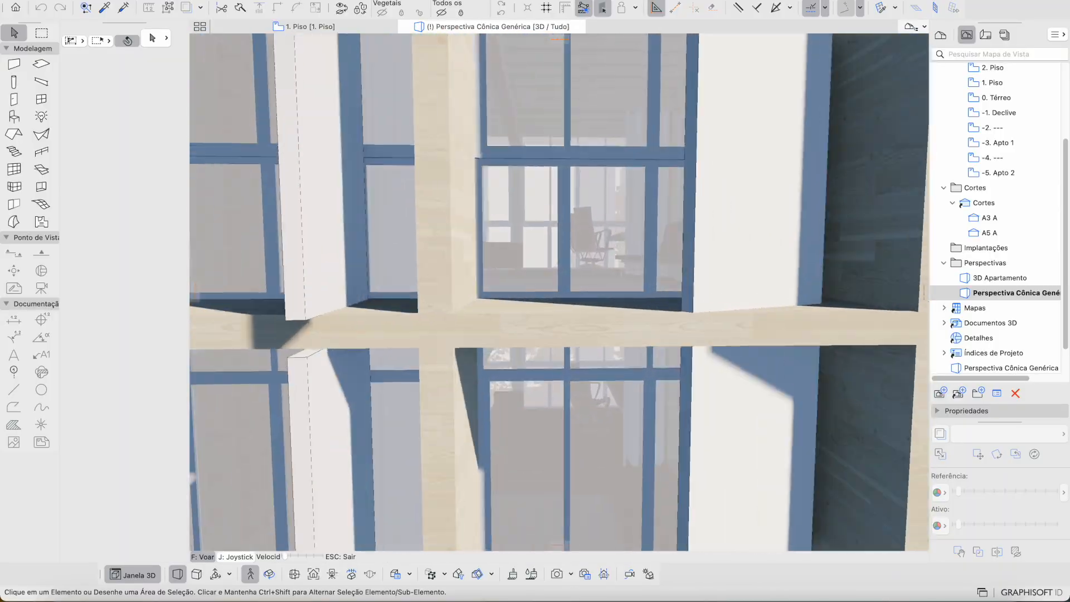
key("Down")
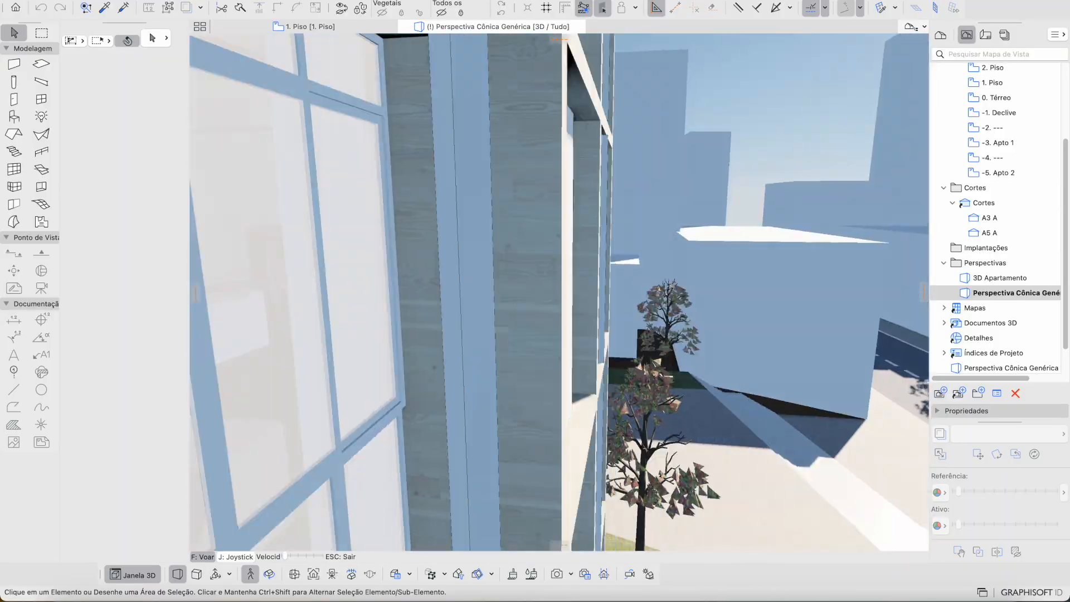
key("Down")
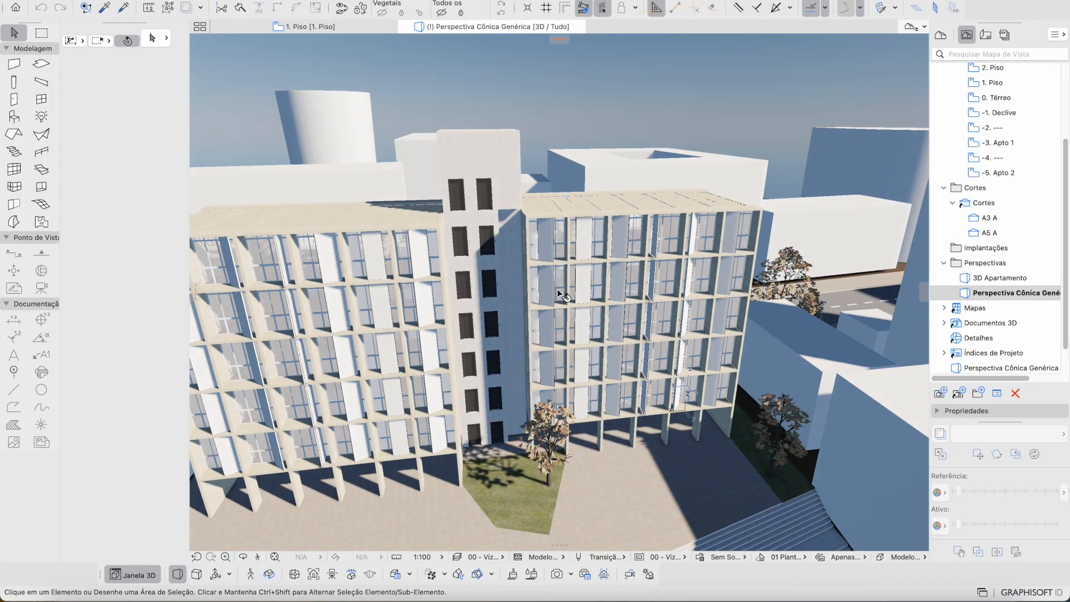
key("ctrl+Right")
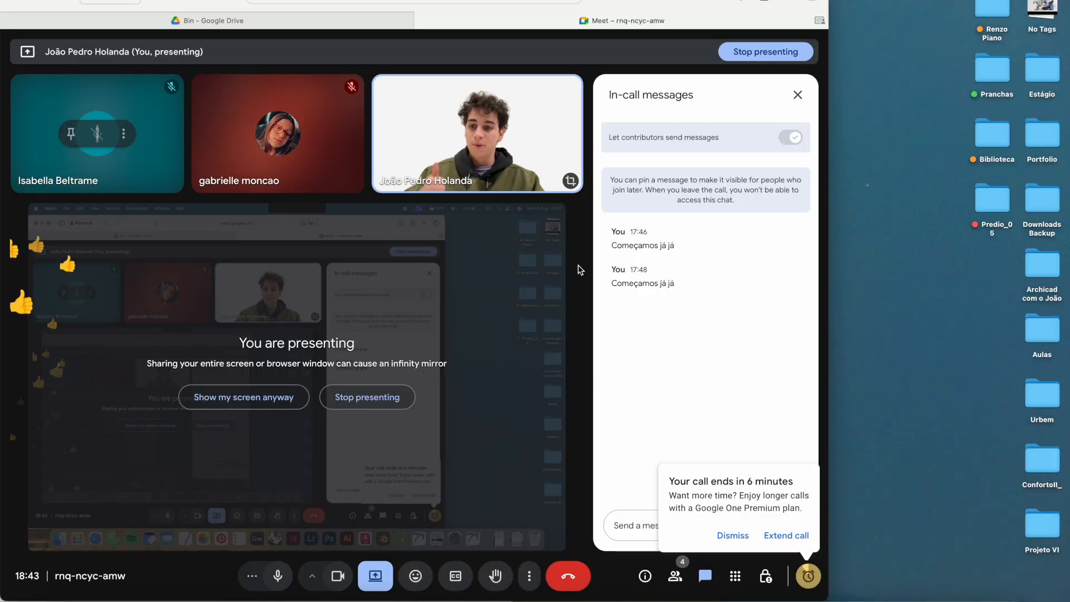